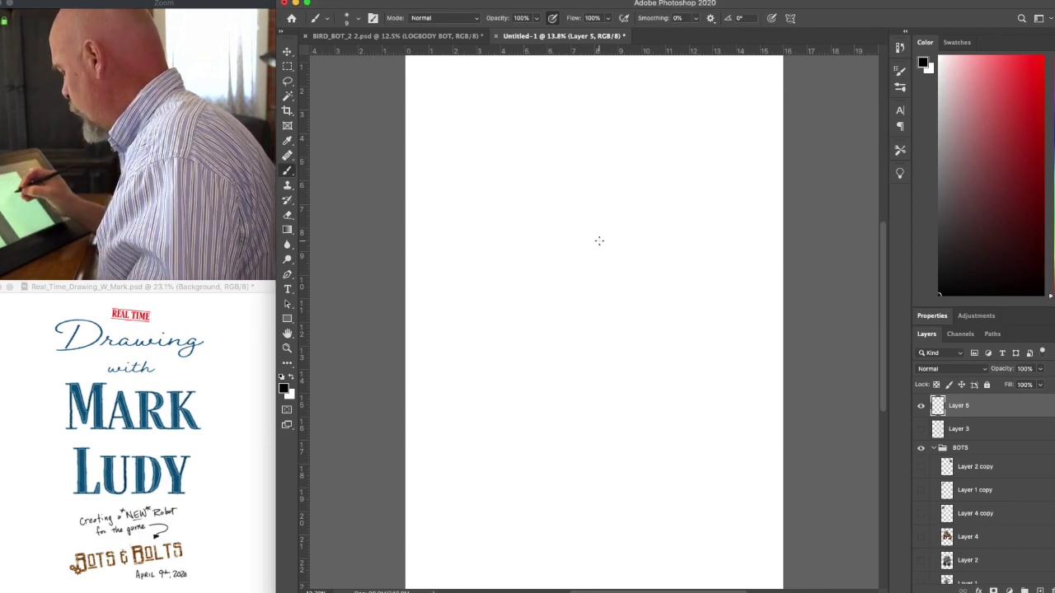
# Set the brush size to 20 px
pyautogui.press(']')
pyautogui.press(']')
pyautogui.press('[')
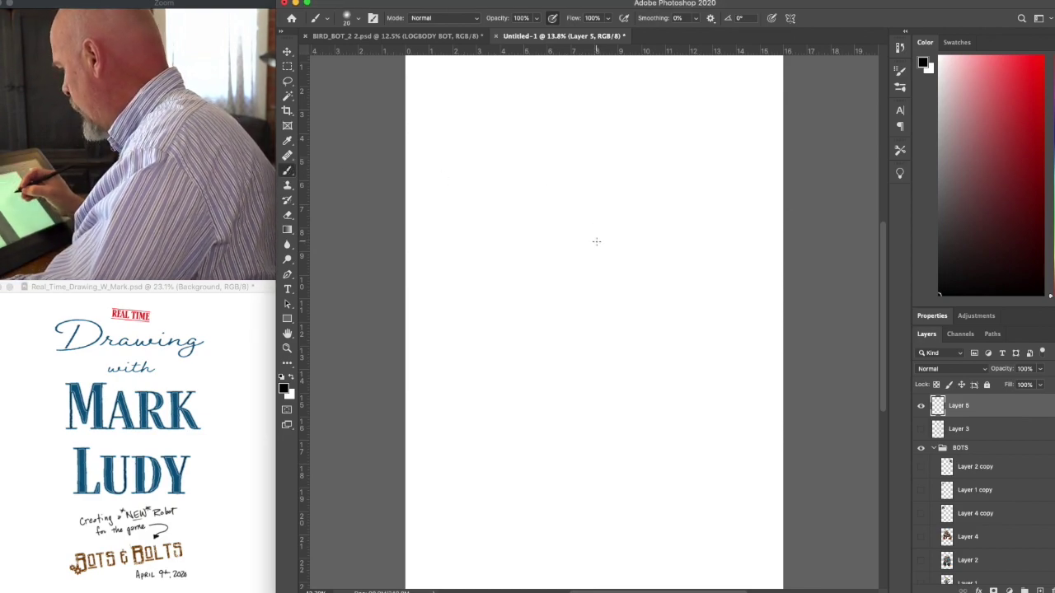
pyautogui.press(']')
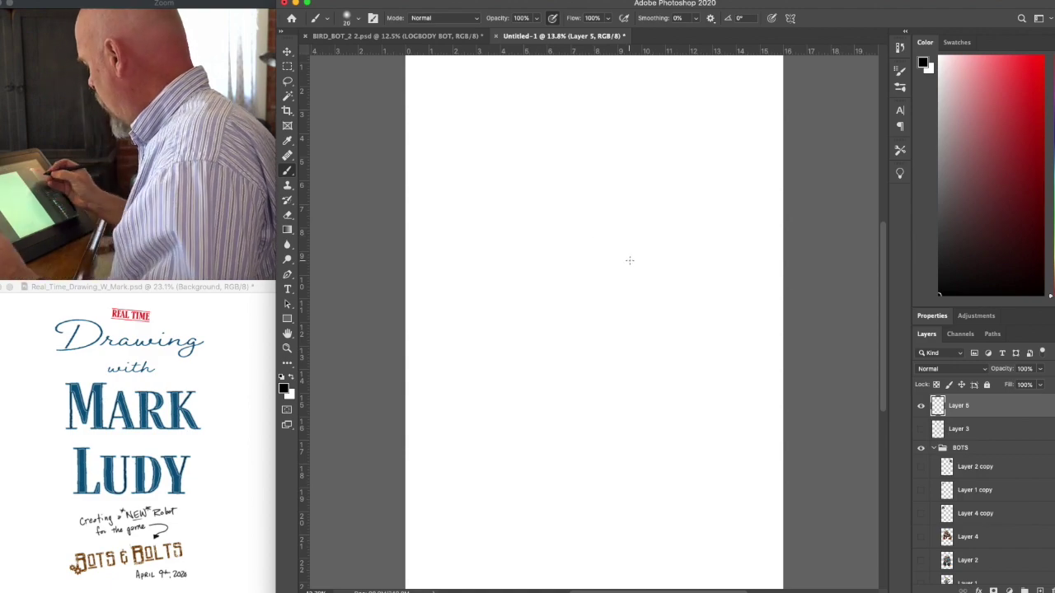
# Review the finished robot artwork on Layer 4, Layer 2 and Layer 1 one at a time, leaving each layer hidden
pyautogui.click(922, 538)
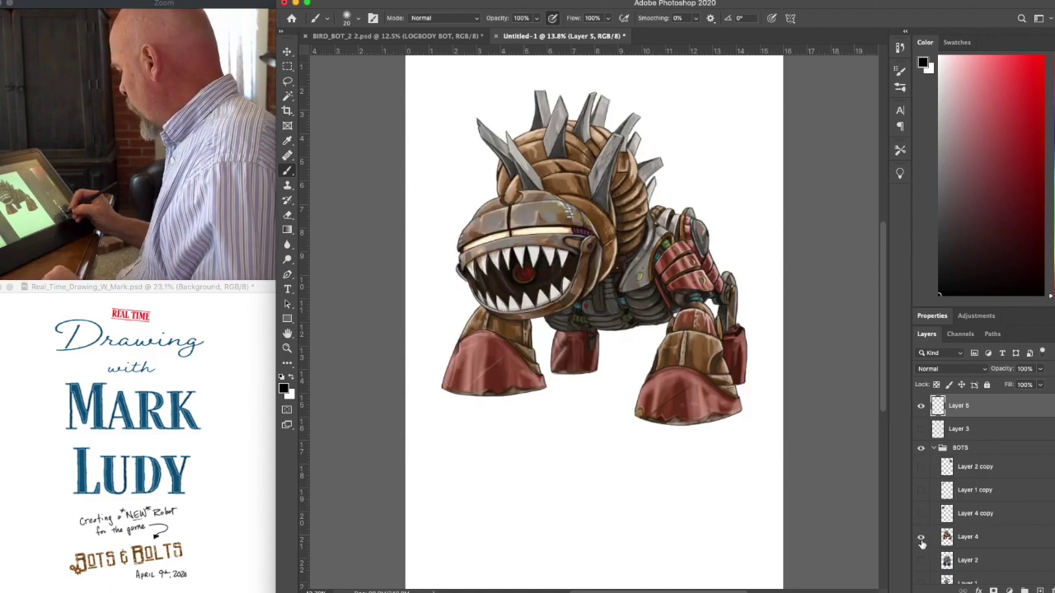
pyautogui.click(922, 543)
pyautogui.click(922, 562)
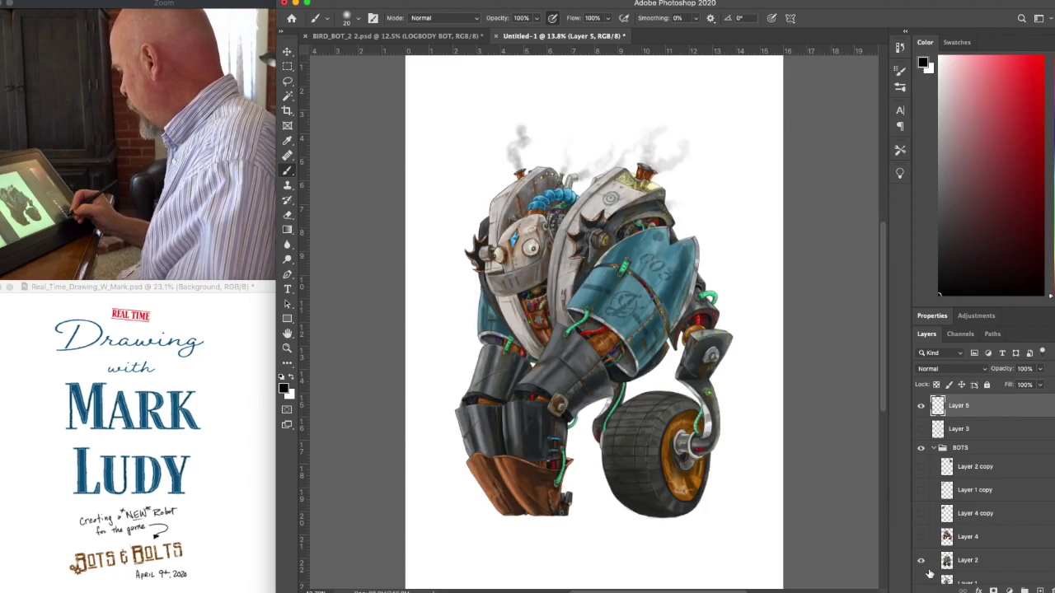
pyautogui.scroll(-1, 922, 561)
pyautogui.click(922, 527)
pyautogui.click(922, 552)
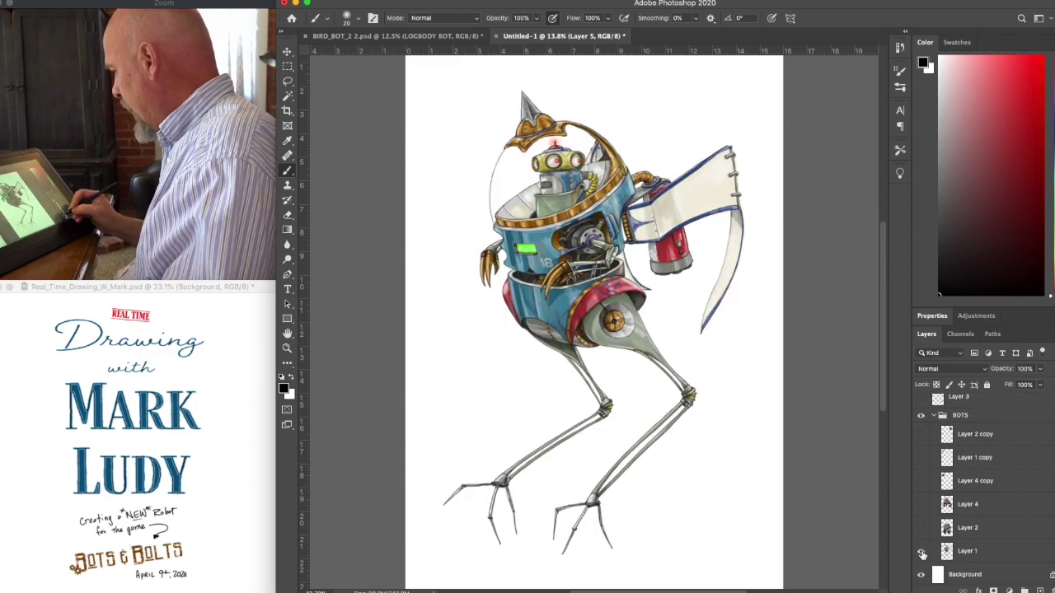
pyautogui.click(921, 551)
pyautogui.click(921, 527)
pyautogui.click(922, 528)
pyautogui.click(922, 505)
pyautogui.click(921, 504)
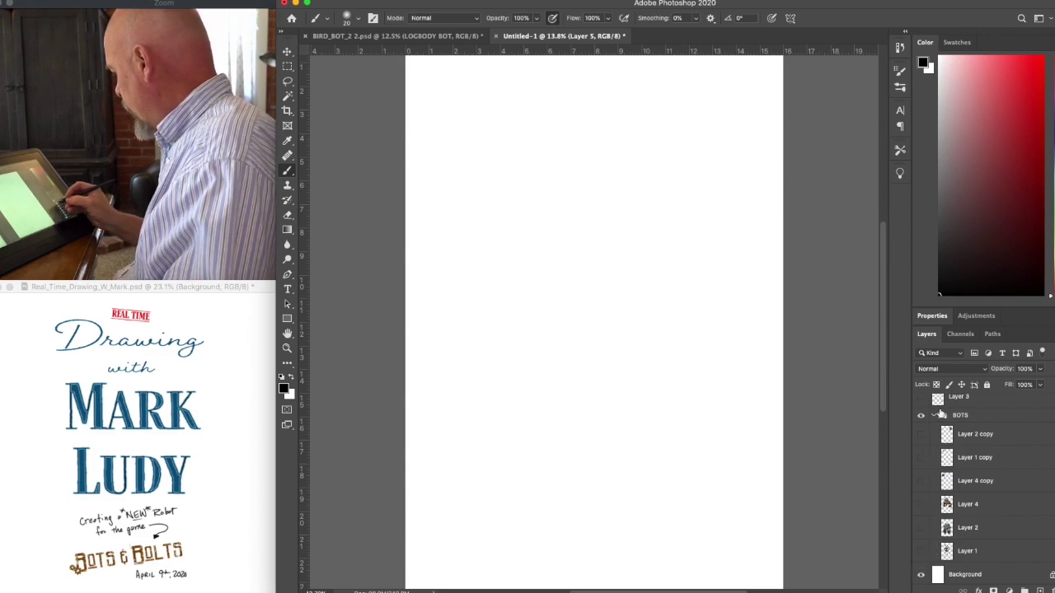
pyautogui.scroll(1, 977, 425)
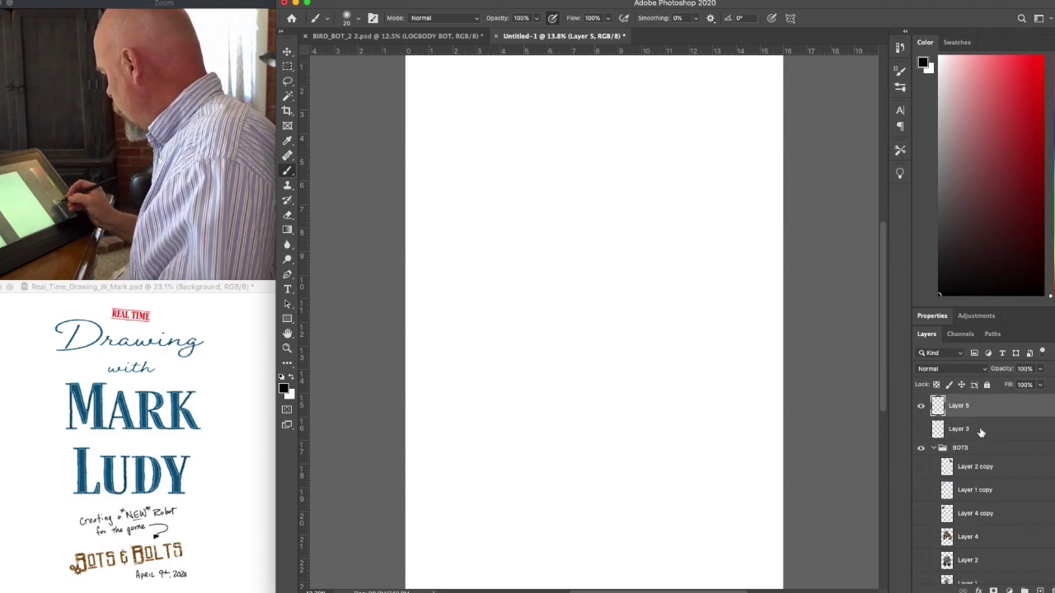
# Sketch a tall egg-shaped robot body in loose strokes on Layer 5, leaving the lower right side open
pyautogui.moveTo(567, 214)
pyautogui.mouseDown()
pyautogui.moveTo(567, 275)
pyautogui.moveTo(563, 244)
pyautogui.moveTo(586, 185)
pyautogui.moveTo(568, 209)
pyautogui.moveTo(623, 171)
pyautogui.moveTo(590, 184)
pyautogui.moveTo(650, 181)
pyautogui.moveTo(727, 249)
pyautogui.moveTo(754, 324)
pyautogui.moveTo(744, 295)
pyautogui.moveTo(596, 177)
pyautogui.moveTo(546, 356)
pyautogui.mouseUp()
pyautogui.moveTo(554, 277)
pyautogui.mouseDown()
pyautogui.moveTo(545, 315)
pyautogui.moveTo(549, 404)
pyautogui.moveTo(540, 396)
pyautogui.moveTo(594, 495)
pyautogui.mouseUp()
pyautogui.moveTo(541, 405)
pyautogui.mouseDown()
pyautogui.moveTo(613, 503)
pyautogui.moveTo(674, 484)
pyautogui.mouseUp()
pyautogui.moveTo(612, 520)
pyautogui.mouseDown()
pyautogui.moveTo(700, 544)
pyautogui.moveTo(740, 503)
pyautogui.moveTo(746, 474)
pyautogui.mouseUp()
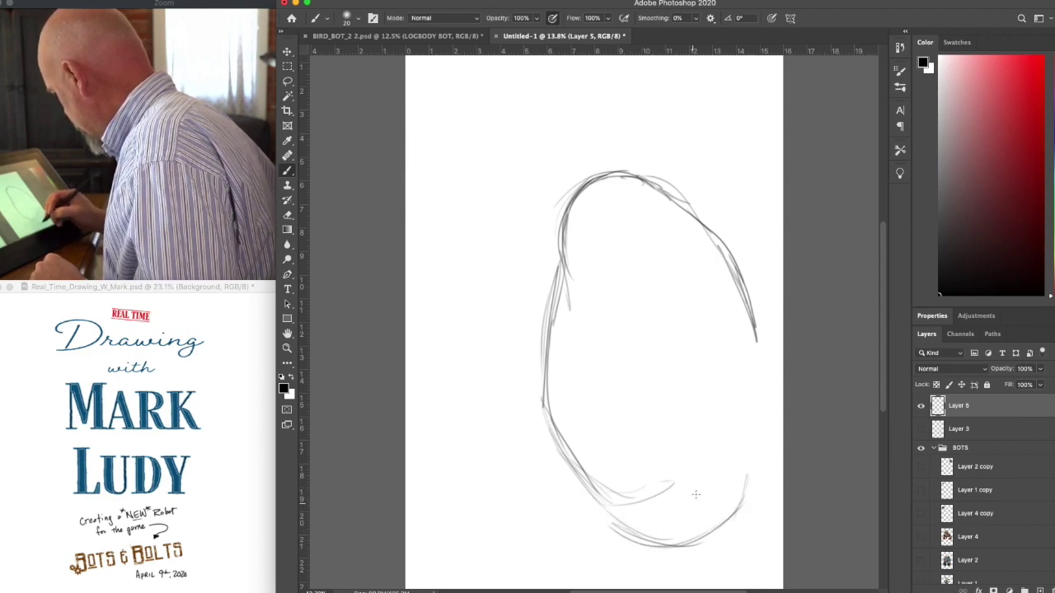
# Sketch two short feet beneath the egg-shaped body, the left one tilted outward
pyautogui.moveTo(680, 536); pyautogui.dragTo(681, 560)
pyautogui.scroll(-2, 727, 440)
pyautogui.moveTo(678, 453)
pyautogui.mouseDown()
pyautogui.moveTo(695, 486)
pyautogui.moveTo(722, 493)
pyautogui.moveTo(730, 445)
pyautogui.moveTo(695, 438)
pyautogui.moveTo(678, 484)
pyautogui.mouseUp()
pyautogui.moveTo(588, 427)
pyautogui.mouseDown()
pyautogui.moveTo(569, 458)
pyautogui.moveTo(559, 442)
pyautogui.moveTo(612, 470)
pyautogui.mouseUp()
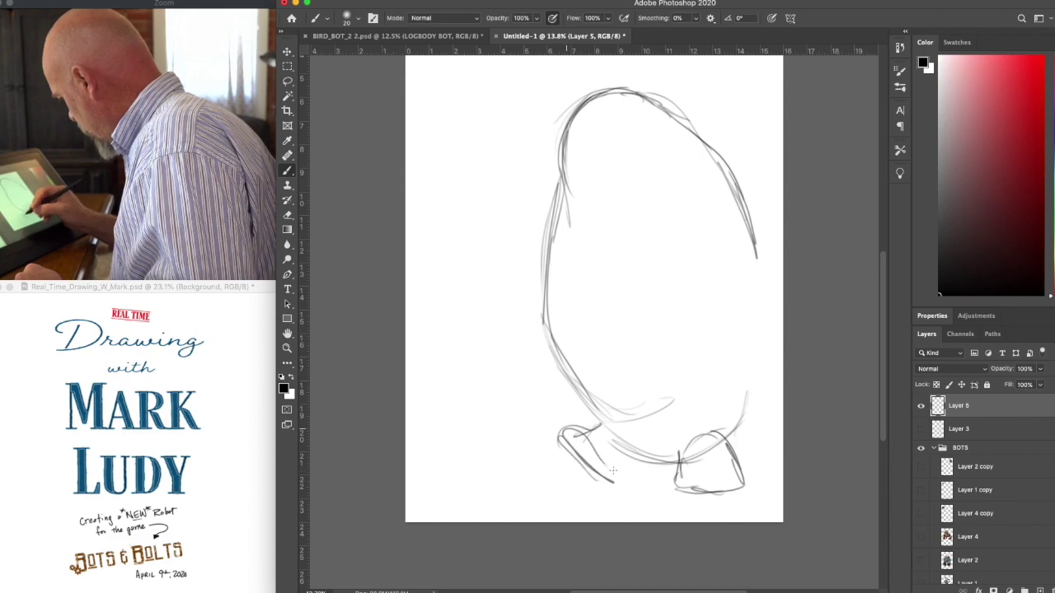
# Sketch a large round form with a domed top and a curved band across it over the body's lower right
pyautogui.moveTo(650, 325); pyautogui.dragTo(752, 303)
pyautogui.moveTo(721, 297)
pyautogui.mouseDown()
pyautogui.moveTo(747, 332)
pyautogui.moveTo(737, 343)
pyautogui.mouseUp()
pyautogui.moveTo(672, 318)
pyautogui.mouseDown()
pyautogui.moveTo(650, 372)
pyautogui.moveTo(621, 389)
pyautogui.mouseUp()
pyautogui.moveTo(652, 354); pyautogui.dragTo(626, 445)
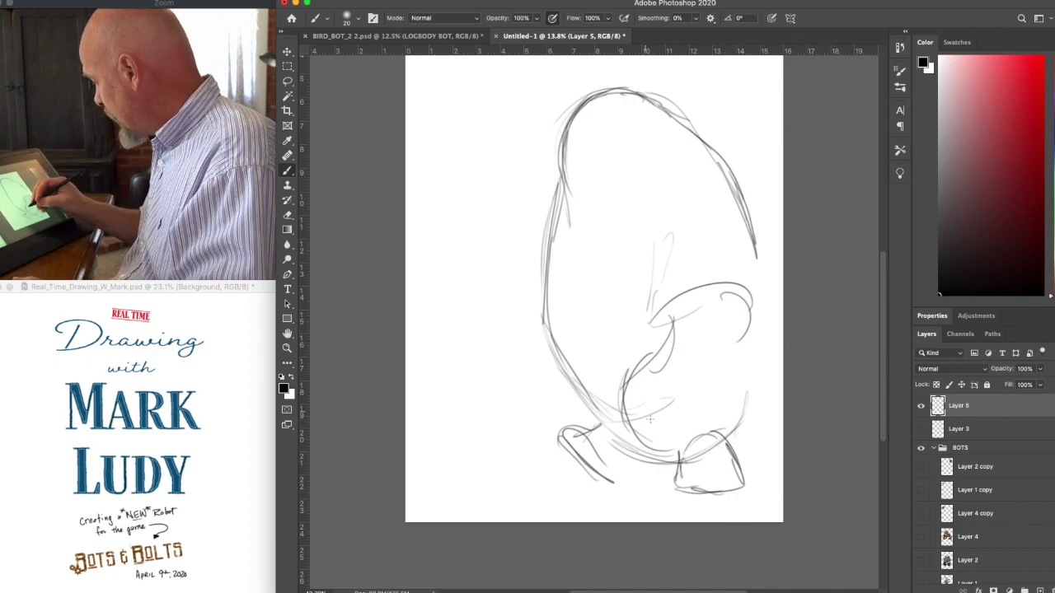
pyautogui.moveTo(664, 442)
pyautogui.mouseDown()
pyautogui.moveTo(725, 444)
pyautogui.moveTo(750, 362)
pyautogui.moveTo(726, 302)
pyautogui.moveTo(748, 340)
pyautogui.mouseUp()
pyautogui.moveTo(664, 356); pyautogui.dragTo(751, 354)
pyautogui.moveTo(751, 365); pyautogui.dragTo(652, 363)
# Sketch a curved limb form behind the body's lower left and strengthen the body's left edge
pyautogui.moveTo(522, 340); pyautogui.dragTo(565, 410)
pyautogui.moveTo(528, 309)
pyautogui.mouseDown()
pyautogui.moveTo(516, 373)
pyautogui.moveTo(550, 291)
pyautogui.mouseUp()
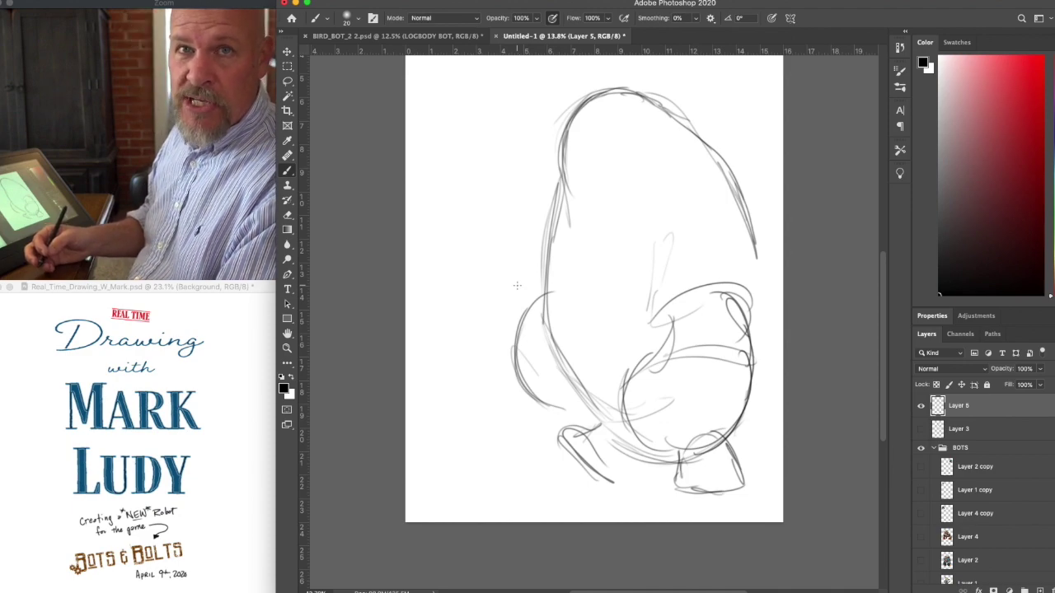
pyautogui.moveTo(560, 189)
pyautogui.mouseDown()
pyautogui.moveTo(541, 275)
pyautogui.moveTo(575, 408)
pyautogui.mouseUp()
# Move the whole sketch left and slightly up on the page with the Move tool
pyautogui.press('v')
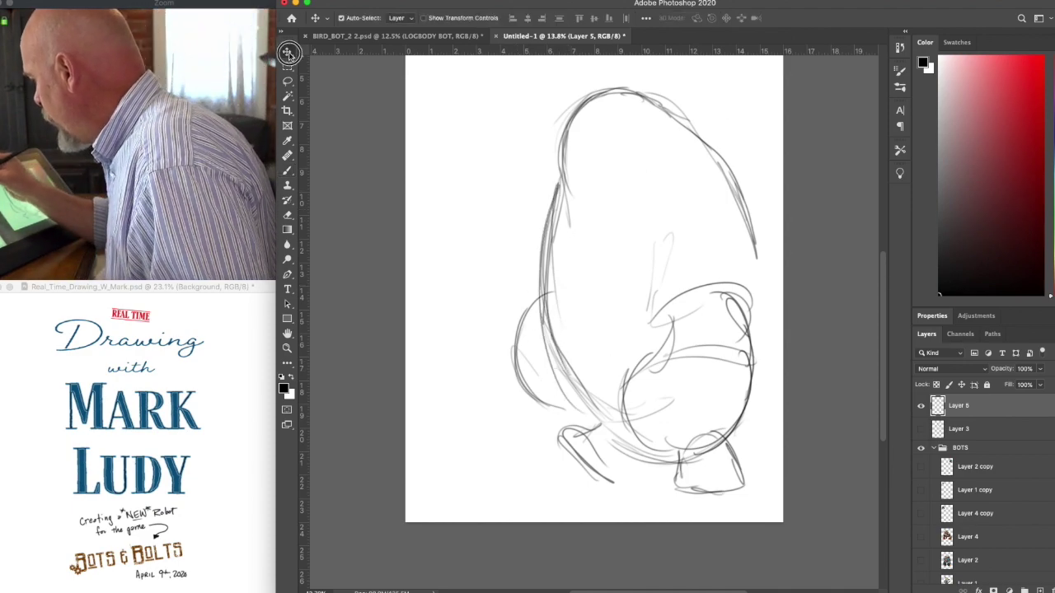
pyautogui.moveTo(641, 94); pyautogui.dragTo(600, 82)
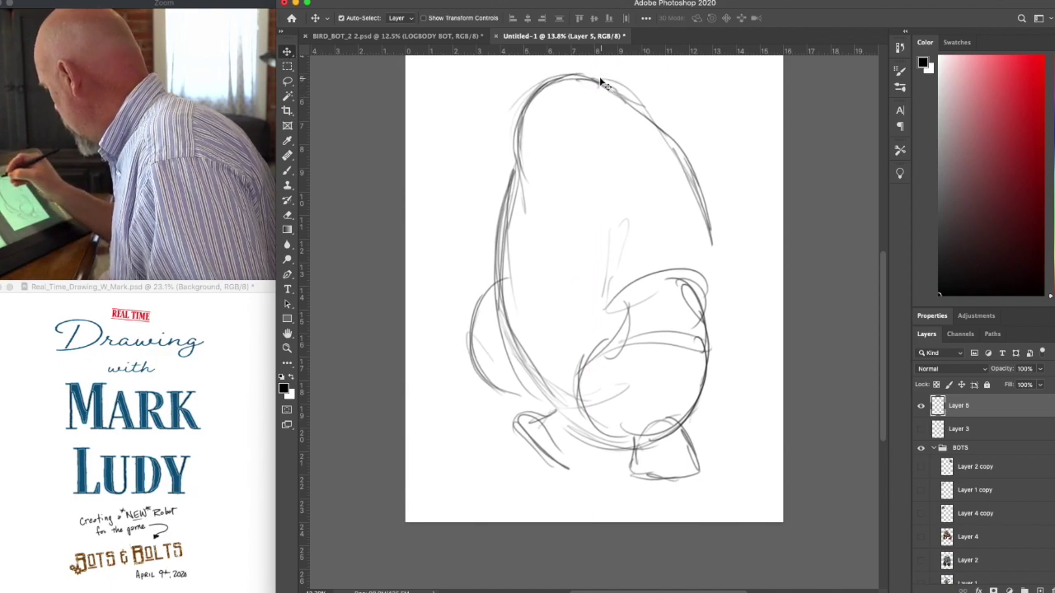
pyautogui.scroll(3, 600, 83)
pyautogui.scroll(2, 600, 80)
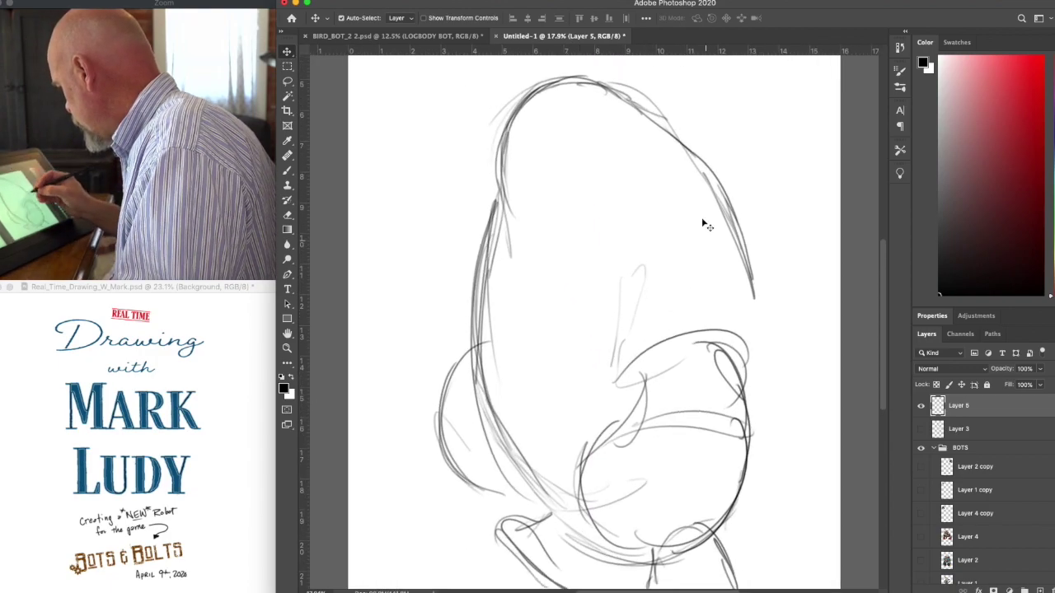
pyautogui.moveTo(631, 106); pyautogui.dragTo(618, 82)
pyautogui.scroll(-2, 618, 83)
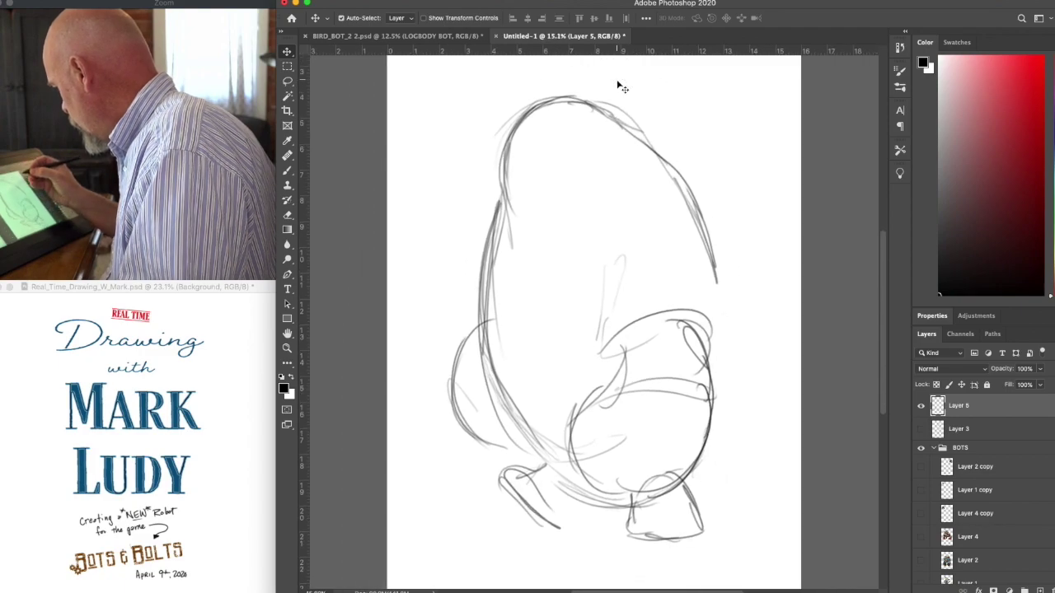
# Brush in a tapering projection on the body's right edge and a rounded form below it, behind the round limb
pyautogui.click(287, 171)
pyautogui.moveTo(686, 194)
pyautogui.mouseDown()
pyautogui.moveTo(726, 203)
pyautogui.moveTo(775, 273)
pyautogui.moveTo(725, 294)
pyautogui.moveTo(775, 252)
pyautogui.moveTo(744, 306)
pyautogui.moveTo(770, 285)
pyautogui.moveTo(737, 299)
pyautogui.moveTo(722, 263)
pyautogui.moveTo(728, 336)
pyautogui.mouseUp()
pyautogui.moveTo(724, 264)
pyautogui.mouseDown()
pyautogui.moveTo(745, 347)
pyautogui.moveTo(722, 247)
pyautogui.moveTo(737, 346)
pyautogui.moveTo(717, 368)
pyautogui.moveTo(757, 373)
pyautogui.moveTo(732, 392)
pyautogui.moveTo(766, 338)
pyautogui.moveTo(792, 416)
pyautogui.moveTo(707, 483)
pyautogui.mouseUp()
# Redraw the right foot larger and darker, farther to the right, and erase the old foot lines
pyautogui.moveTo(749, 453)
pyautogui.mouseDown()
pyautogui.moveTo(709, 489)
pyautogui.moveTo(733, 506)
pyautogui.moveTo(748, 550)
pyautogui.mouseUp()
pyautogui.moveTo(725, 490); pyautogui.dragTo(741, 546)
pyautogui.moveTo(692, 486); pyautogui.dragTo(686, 554)
pyautogui.moveTo(694, 486)
pyautogui.mouseDown()
pyautogui.moveTo(689, 562)
pyautogui.moveTo(755, 562)
pyautogui.mouseUp()
pyautogui.moveTo(754, 563)
pyautogui.mouseDown()
pyautogui.moveTo(694, 567)
pyautogui.moveTo(715, 468)
pyautogui.moveTo(695, 569)
pyautogui.moveTo(709, 471)
pyautogui.mouseUp()
pyautogui.moveTo(634, 525)
pyautogui.mouseDown()
pyautogui.moveTo(630, 535)
pyautogui.moveTo(658, 554)
pyautogui.moveTo(673, 545)
pyautogui.moveTo(678, 505)
pyautogui.moveTo(650, 495)
pyautogui.mouseUp()
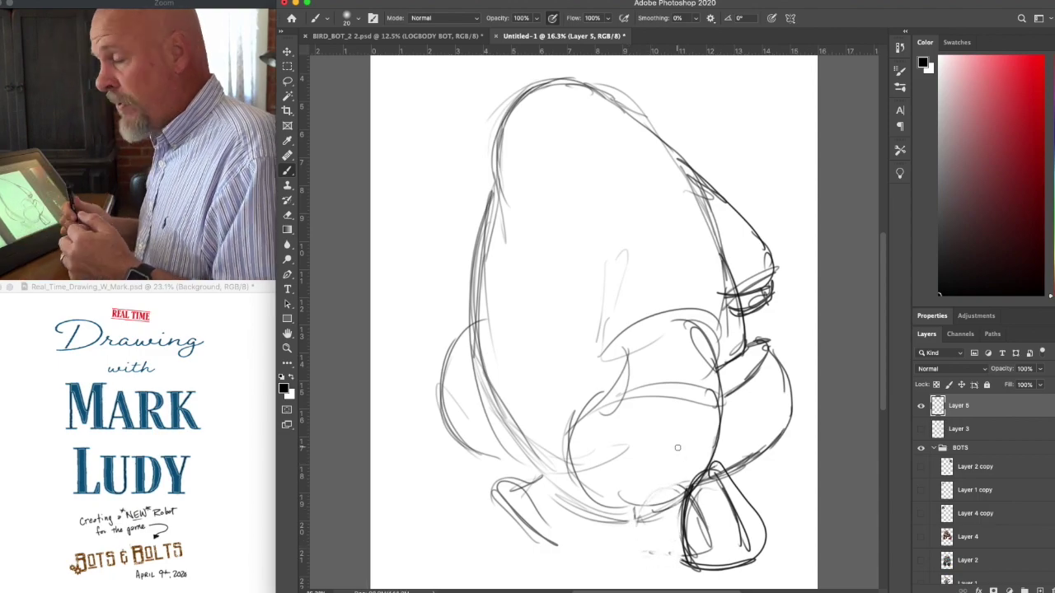
# Hatch the sole of the left foot, add its ankle line, and darken the curved limb at the body's lower left
pyautogui.moveTo(505, 490)
pyautogui.mouseDown()
pyautogui.moveTo(552, 535)
pyautogui.moveTo(515, 520)
pyautogui.moveTo(545, 524)
pyautogui.moveTo(562, 541)
pyautogui.moveTo(610, 516)
pyautogui.mouseUp()
pyautogui.rightClick(532, 535)
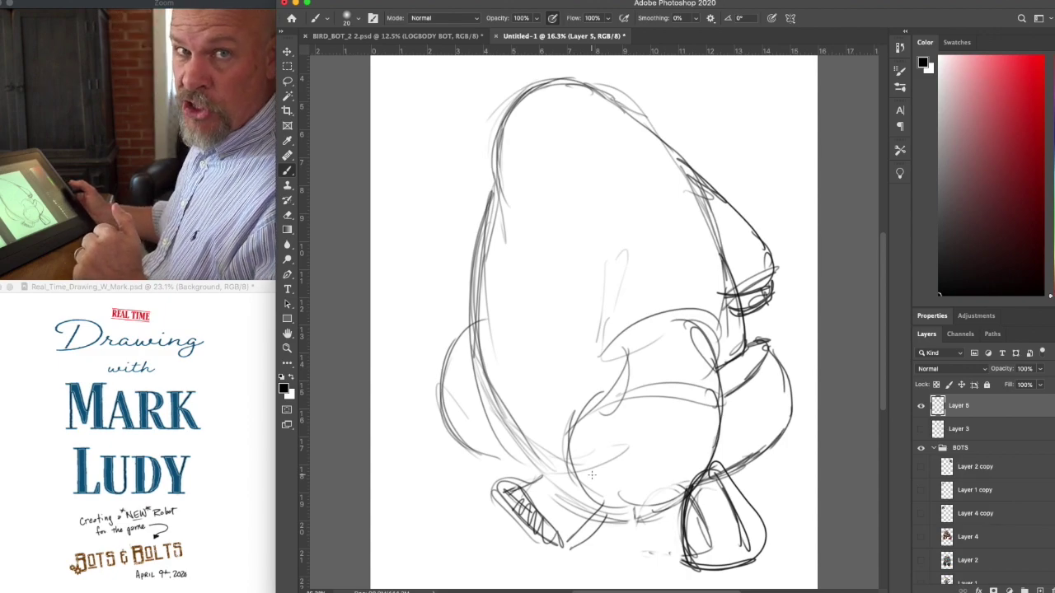
pyautogui.moveTo(451, 358); pyautogui.dragTo(480, 464)
pyautogui.moveTo(445, 340); pyautogui.dragTo(488, 466)
# Darken the outline of the large round form, including its upper edge
pyautogui.moveTo(596, 399); pyautogui.dragTo(570, 462)
pyautogui.moveTo(602, 379); pyautogui.dragTo(569, 468)
pyautogui.moveTo(599, 375)
pyautogui.mouseDown()
pyautogui.moveTo(567, 454)
pyautogui.moveTo(668, 502)
pyautogui.moveTo(715, 403)
pyautogui.moveTo(694, 356)
pyautogui.moveTo(716, 375)
pyautogui.mouseUp()
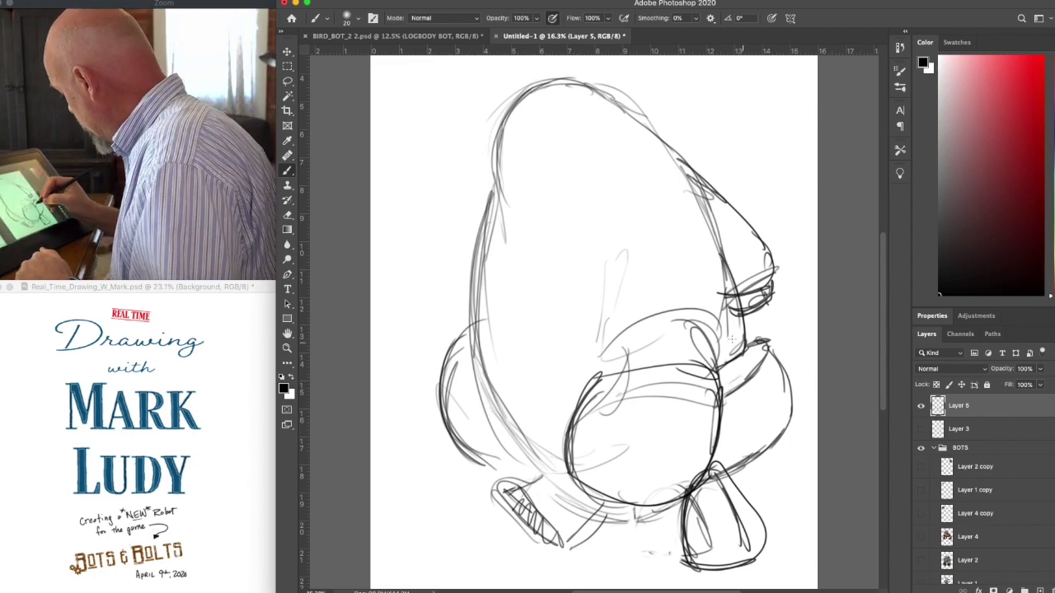
# Darken the body's lower left contour and the underside of the large round form
pyautogui.moveTo(525, 440); pyautogui.dragTo(563, 466)
pyautogui.moveTo(490, 365); pyautogui.dragTo(546, 458)
pyautogui.moveTo(474, 290); pyautogui.dragTo(527, 455)
pyautogui.moveTo(476, 252)
pyautogui.mouseDown()
pyautogui.moveTo(531, 455)
pyautogui.moveTo(568, 459)
pyautogui.moveTo(547, 467)
pyautogui.moveTo(606, 508)
pyautogui.mouseUp()
pyautogui.moveTo(565, 466)
pyautogui.mouseDown()
pyautogui.moveTo(589, 499)
pyautogui.moveTo(686, 507)
pyautogui.mouseUp()
pyautogui.moveTo(609, 508)
pyautogui.mouseDown()
pyautogui.moveTo(696, 498)
pyautogui.moveTo(569, 472)
pyautogui.moveTo(622, 509)
pyautogui.mouseUp()
# Darken the body's right edge down to the round form and thicken its lower left contour
pyautogui.moveTo(746, 356); pyautogui.dragTo(714, 377)
pyautogui.moveTo(726, 291)
pyautogui.mouseDown()
pyautogui.moveTo(733, 346)
pyautogui.moveTo(710, 239)
pyautogui.mouseUp()
pyautogui.moveTo(686, 171); pyautogui.dragTo(747, 347)
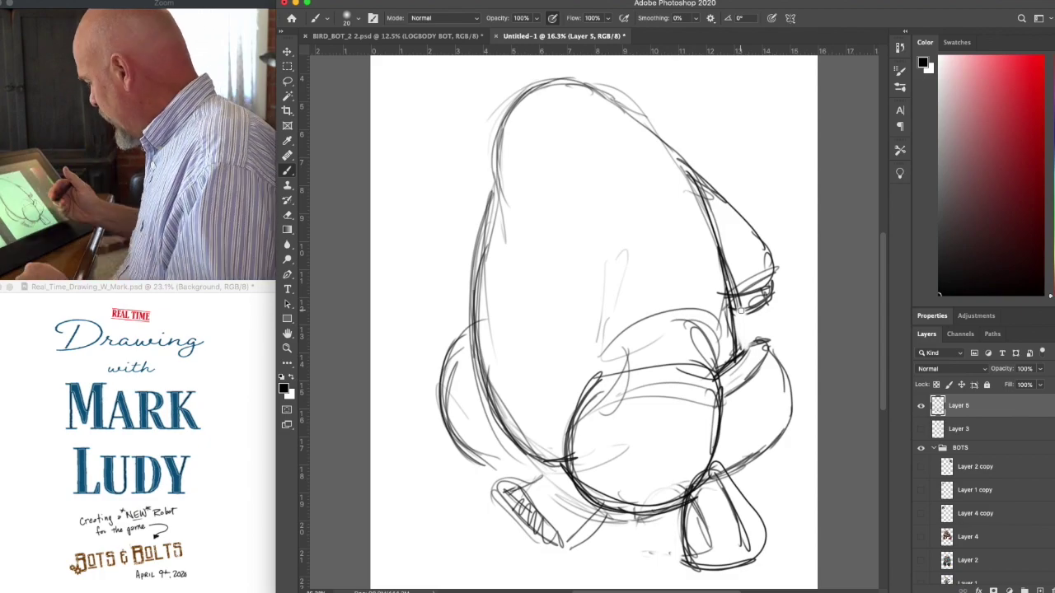
pyautogui.moveTo(554, 470)
pyautogui.mouseDown()
pyautogui.moveTo(512, 448)
pyautogui.moveTo(480, 366)
pyautogui.mouseUp()
pyautogui.moveTo(523, 451); pyautogui.dragTo(473, 280)
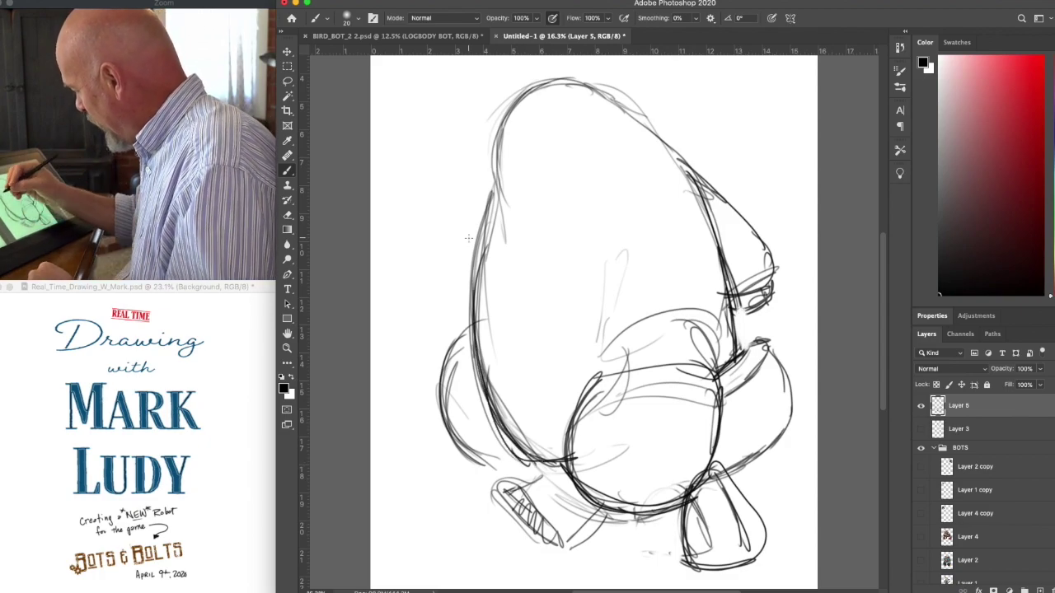
# Strengthen the bar at the top of the rear rounded form and sketch a segmented joint above the large round form
pyautogui.moveTo(766, 349); pyautogui.dragTo(724, 387)
pyautogui.moveTo(663, 363)
pyautogui.mouseDown()
pyautogui.moveTo(670, 335)
pyautogui.moveTo(667, 352)
pyautogui.moveTo(705, 354)
pyautogui.moveTo(675, 318)
pyautogui.moveTo(648, 330)
pyautogui.moveTo(673, 337)
pyautogui.mouseUp()
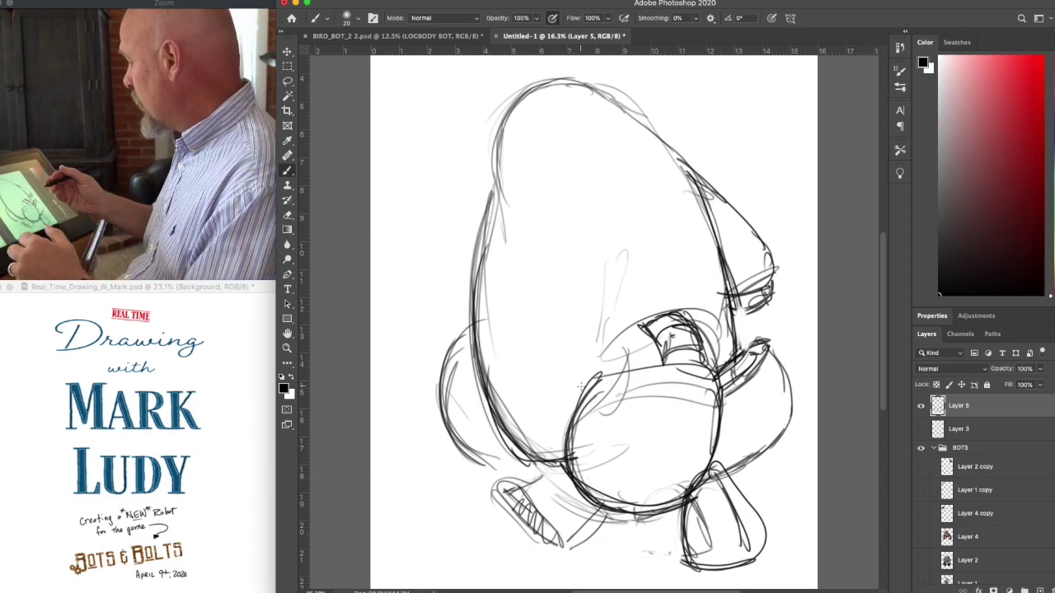
# Redraw the top of the body as a lower, smooth dome joined to darker sides, and erase the old top outline
pyautogui.scroll(1, 595, 325)
pyautogui.moveTo(483, 222); pyautogui.dragTo(521, 112)
pyautogui.moveTo(486, 196); pyautogui.dragTo(552, 96)
pyautogui.moveTo(473, 218); pyautogui.dragTo(597, 101)
pyautogui.moveTo(499, 147)
pyautogui.mouseDown()
pyautogui.moveTo(659, 129)
pyautogui.moveTo(707, 179)
pyautogui.mouseUp()
pyautogui.moveTo(700, 171); pyautogui.dragTo(489, 180)
pyautogui.moveTo(507, 142); pyautogui.dragTo(469, 295)
pyautogui.moveTo(478, 194); pyautogui.dragTo(524, 444)
pyautogui.moveTo(518, 140); pyautogui.dragTo(463, 437)
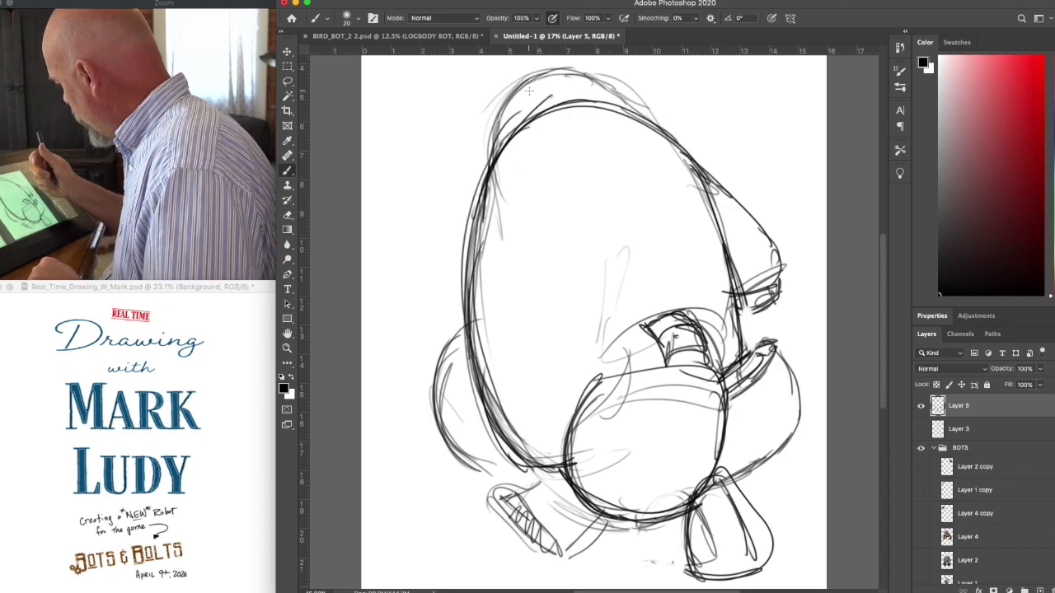
pyautogui.moveTo(507, 128)
pyautogui.mouseDown()
pyautogui.moveTo(490, 164)
pyautogui.moveTo(479, 150)
pyautogui.moveTo(549, 99)
pyautogui.moveTo(629, 91)
pyautogui.moveTo(633, 112)
pyautogui.moveTo(669, 137)
pyautogui.mouseUp()
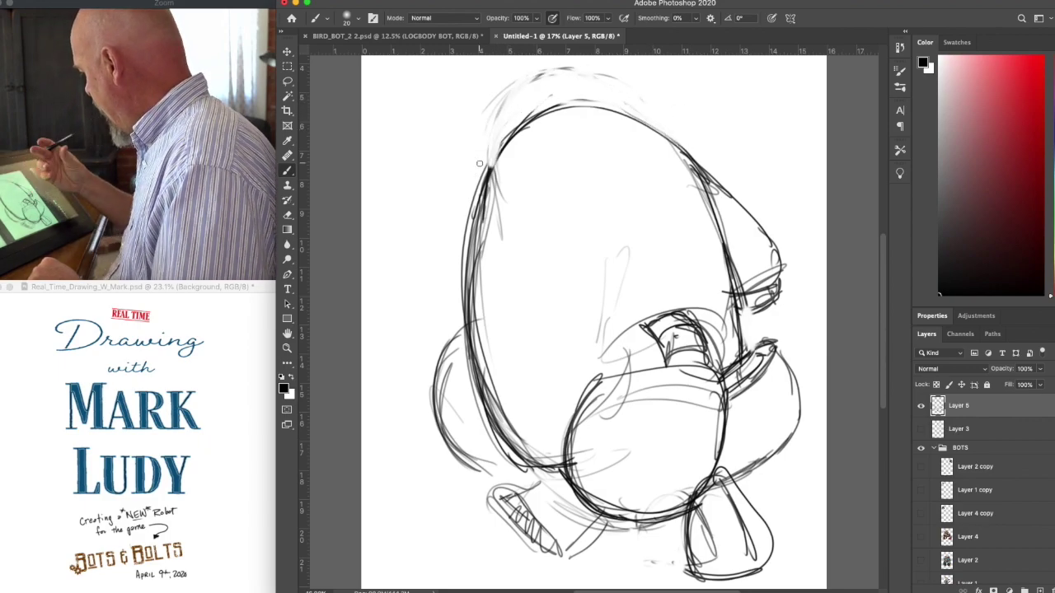
# Draw a round eye with a rim on the upper body, a small second eye on the left edge, and thicken the lower left contour
pyautogui.moveTo(468, 342)
pyautogui.mouseDown()
pyautogui.moveTo(515, 458)
pyautogui.moveTo(569, 469)
pyautogui.moveTo(596, 452)
pyautogui.mouseUp()
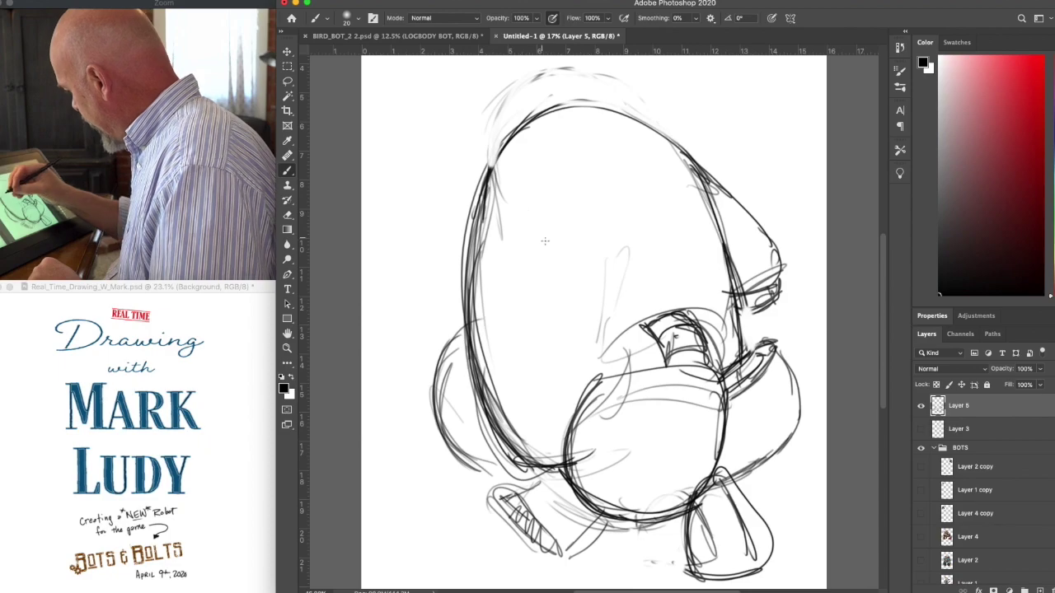
pyautogui.moveTo(586, 198)
pyautogui.mouseDown()
pyautogui.moveTo(613, 193)
pyautogui.moveTo(593, 222)
pyautogui.moveTo(578, 195)
pyautogui.mouseUp()
pyautogui.moveTo(470, 237); pyautogui.dragTo(475, 201)
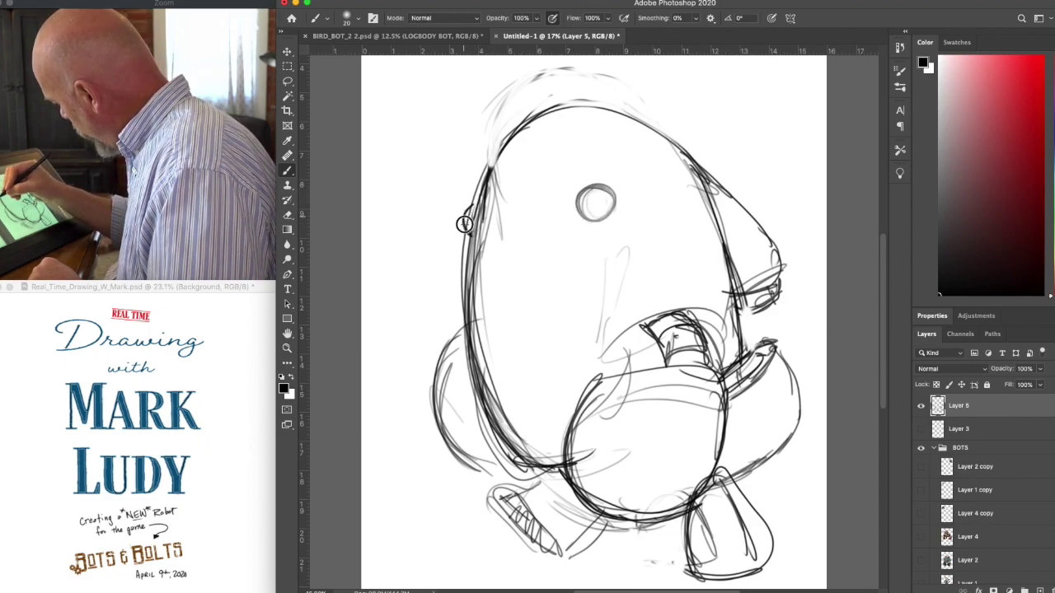
pyautogui.moveTo(503, 338)
pyautogui.mouseDown()
pyautogui.moveTo(504, 400)
pyautogui.moveTo(569, 463)
pyautogui.mouseUp()
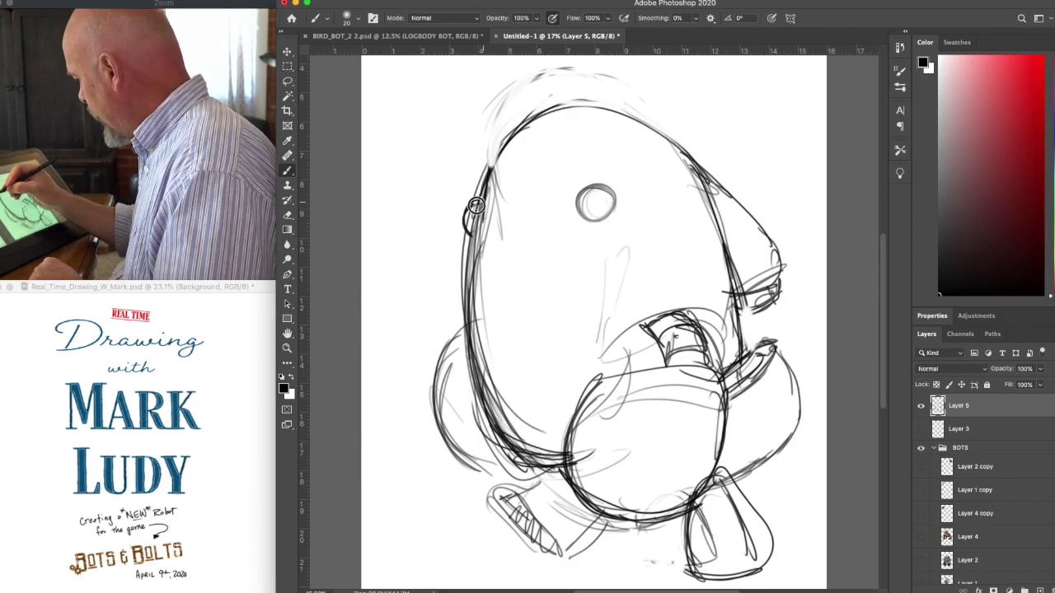
pyautogui.moveTo(580, 201)
pyautogui.mouseDown()
pyautogui.moveTo(596, 182)
pyautogui.moveTo(625, 206)
pyautogui.moveTo(597, 224)
pyautogui.moveTo(619, 205)
pyautogui.moveTo(631, 202)
pyautogui.mouseUp()
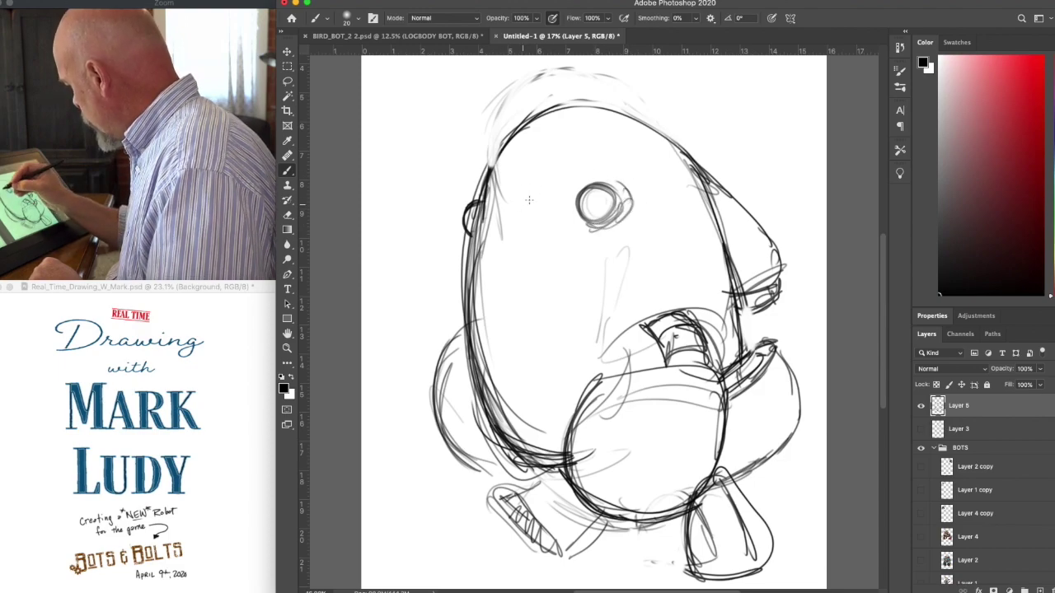
# Draw a cap over the top of the head with a curved, hatched brim band above the eye
pyautogui.moveTo(540, 189); pyautogui.dragTo(615, 133)
pyautogui.moveTo(561, 168)
pyautogui.mouseDown()
pyautogui.moveTo(668, 128)
pyautogui.moveTo(689, 152)
pyautogui.moveTo(604, 156)
pyautogui.mouseUp()
pyautogui.moveTo(561, 187)
pyautogui.mouseDown()
pyautogui.moveTo(636, 144)
pyautogui.moveTo(679, 142)
pyautogui.moveTo(638, 116)
pyautogui.moveTo(652, 119)
pyautogui.moveTo(505, 157)
pyautogui.mouseUp()
pyautogui.moveTo(527, 207)
pyautogui.mouseDown()
pyautogui.moveTo(549, 177)
pyautogui.moveTo(526, 203)
pyautogui.moveTo(496, 184)
pyautogui.moveTo(569, 177)
pyautogui.moveTo(532, 186)
pyautogui.moveTo(605, 148)
pyautogui.mouseUp()
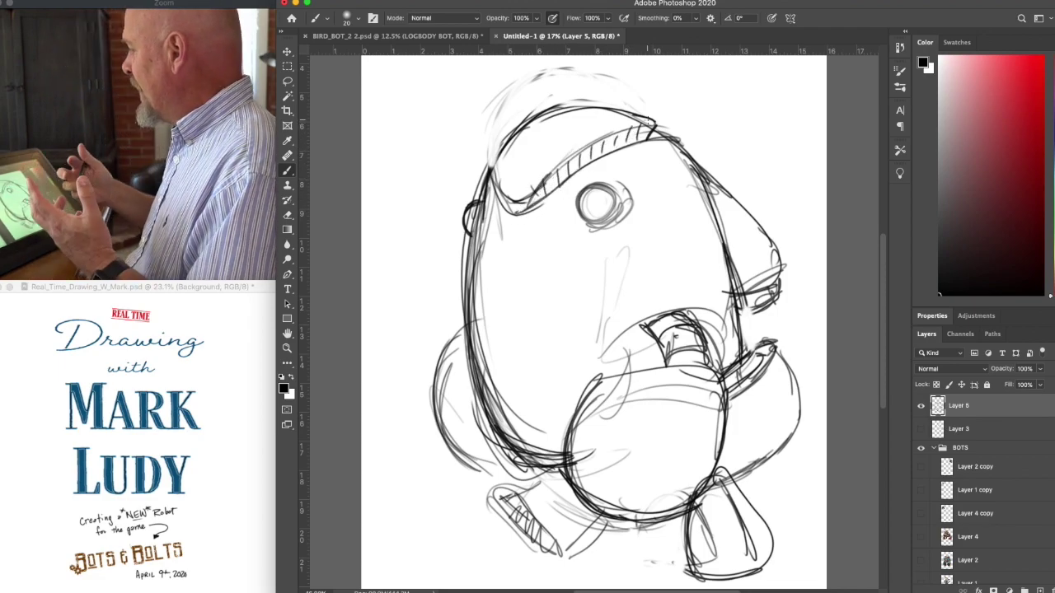
pyautogui.moveTo(656, 126); pyautogui.dragTo(650, 137)
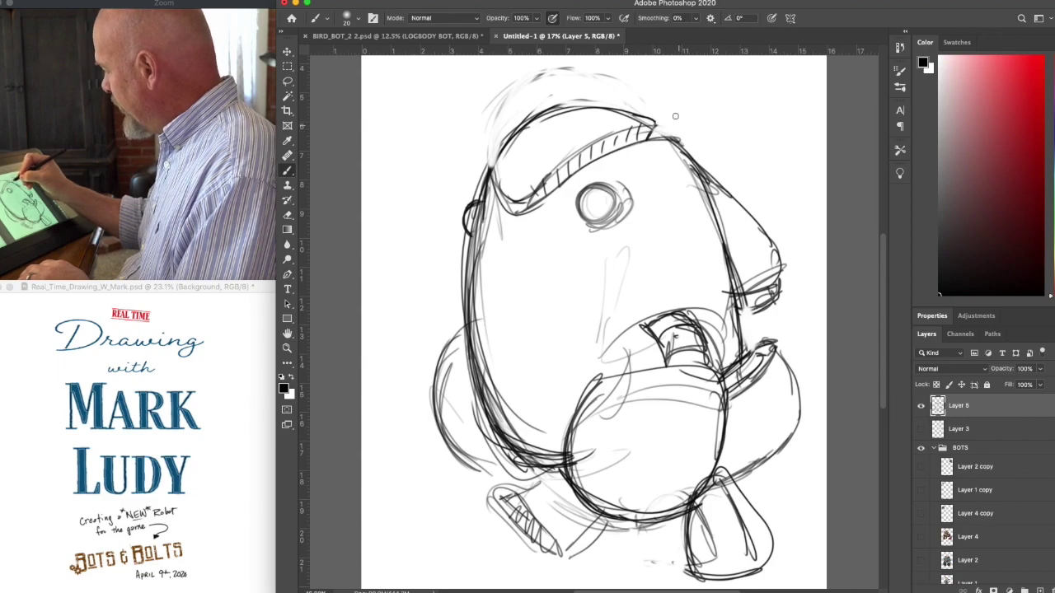
# Darken the outline and lower rim of the projection on the right, plus the body edge beside it
pyautogui.rightClick(674, 145)
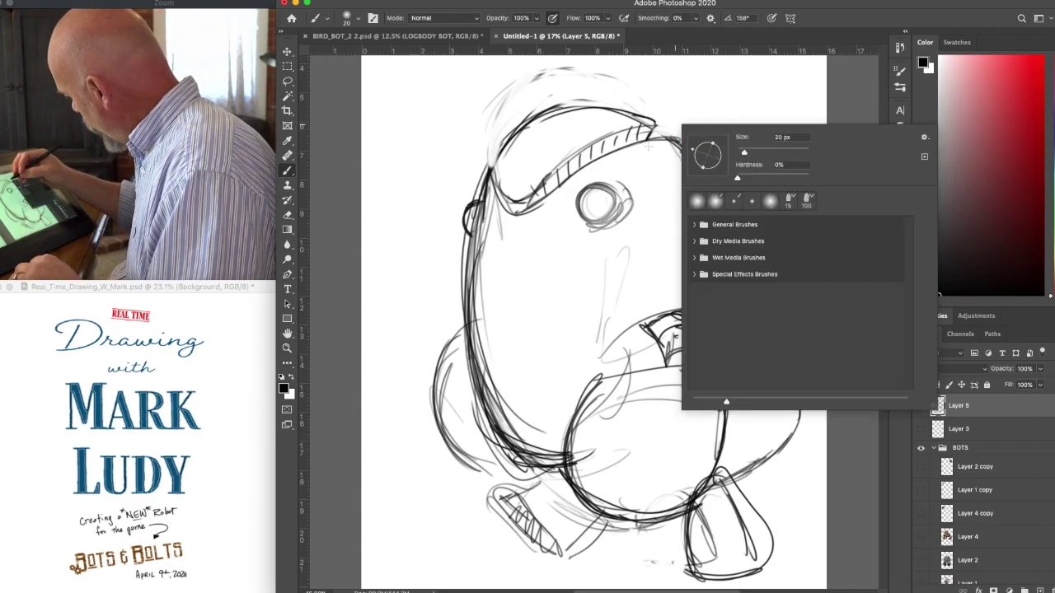
pyautogui.click(649, 147)
pyautogui.moveTo(691, 147); pyautogui.dragTo(754, 221)
pyautogui.moveTo(699, 164); pyautogui.dragTo(780, 278)
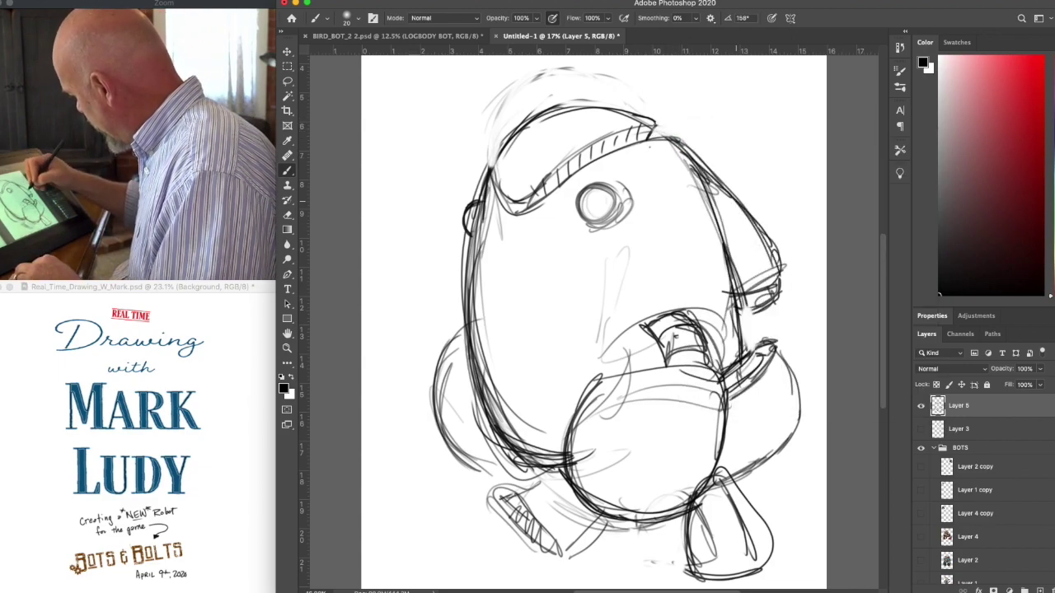
pyautogui.moveTo(749, 209); pyautogui.dragTo(782, 273)
pyautogui.moveTo(736, 305); pyautogui.dragTo(783, 272)
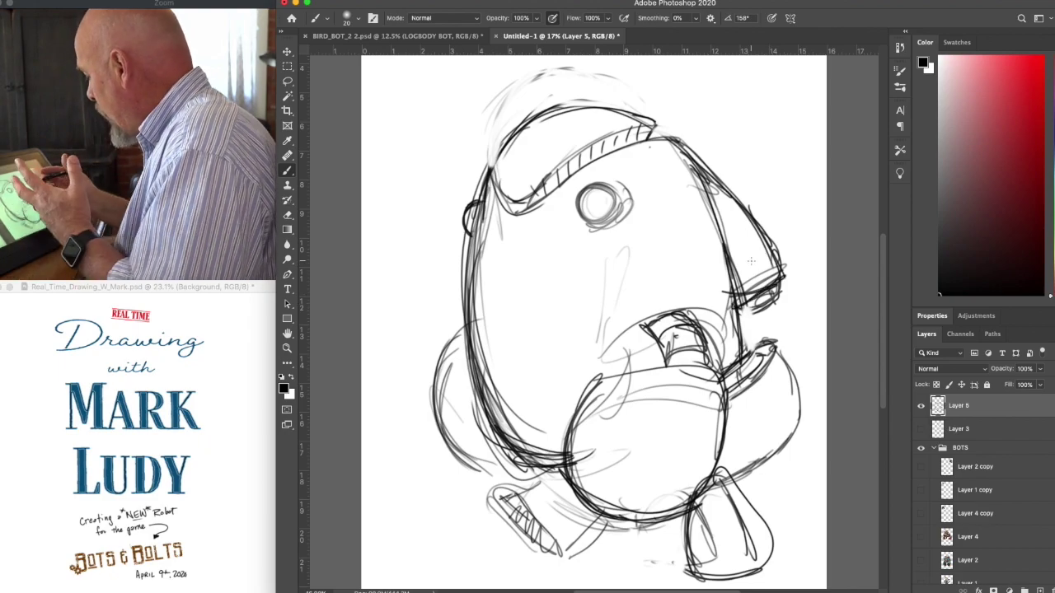
pyautogui.moveTo(729, 365)
pyautogui.mouseDown()
pyautogui.moveTo(751, 343)
pyautogui.moveTo(717, 222)
pyautogui.mouseUp()
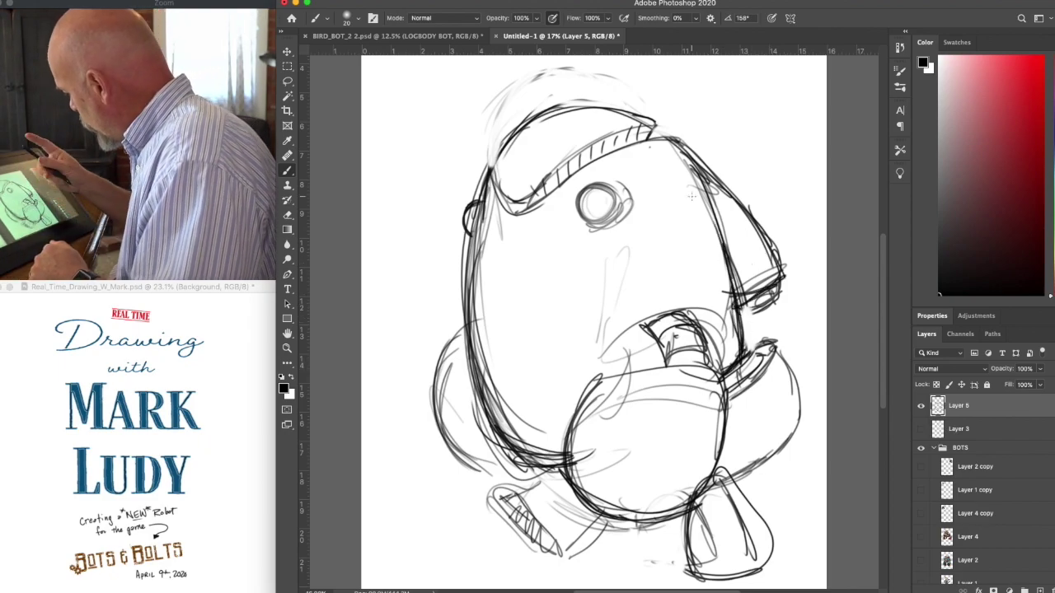
# Erase the body line crossing the projection's upper end and draw a parallel curve beneath the hatched cap band
pyautogui.moveTo(693, 182)
pyautogui.mouseDown()
pyautogui.moveTo(721, 219)
pyautogui.moveTo(684, 157)
pyautogui.moveTo(698, 172)
pyautogui.mouseUp()
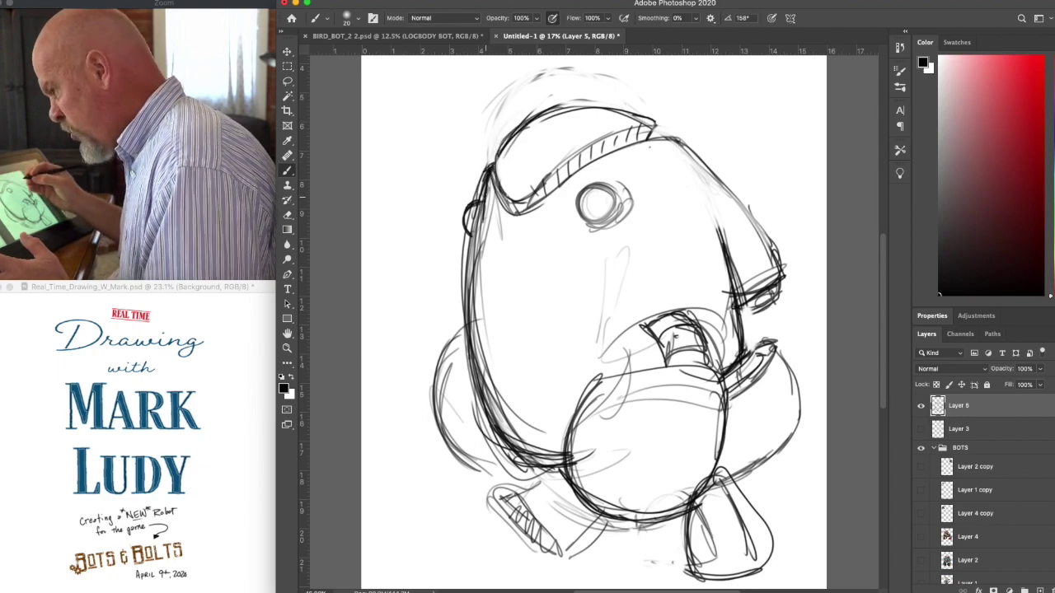
pyautogui.moveTo(601, 174); pyautogui.dragTo(526, 235)
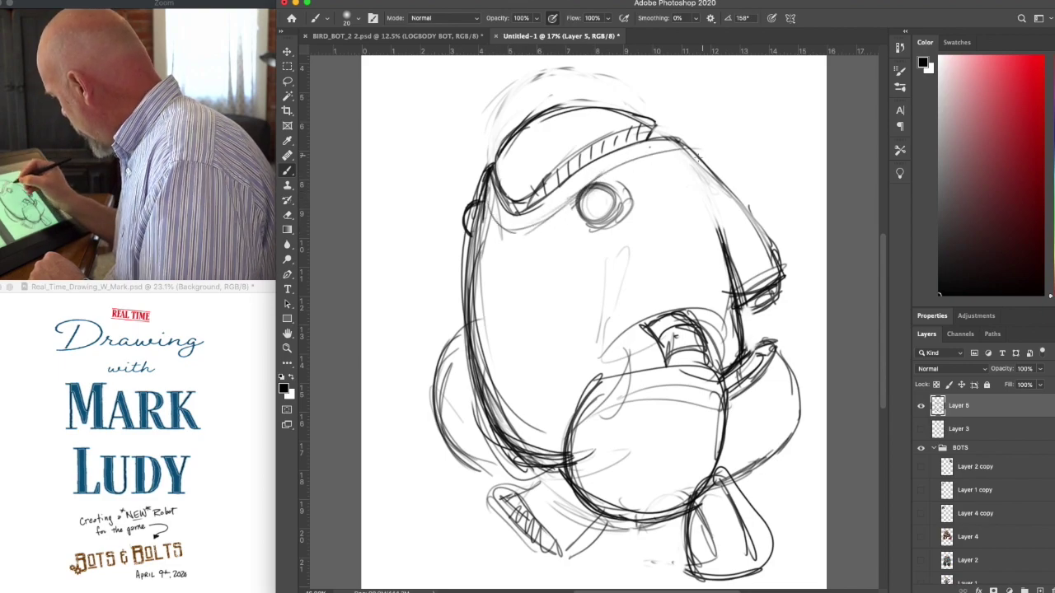
# Darken the back projection and rounded lower limb in the rough sketch, and add a curved seam down the body behind the eye
pyautogui.moveTo(710, 170)
pyautogui.mouseDown()
pyautogui.moveTo(767, 217)
pyautogui.moveTo(750, 206)
pyautogui.moveTo(778, 262)
pyautogui.mouseUp()
pyautogui.moveTo(759, 205)
pyautogui.mouseDown()
pyautogui.moveTo(778, 260)
pyautogui.moveTo(775, 276)
pyautogui.moveTo(734, 293)
pyautogui.mouseUp()
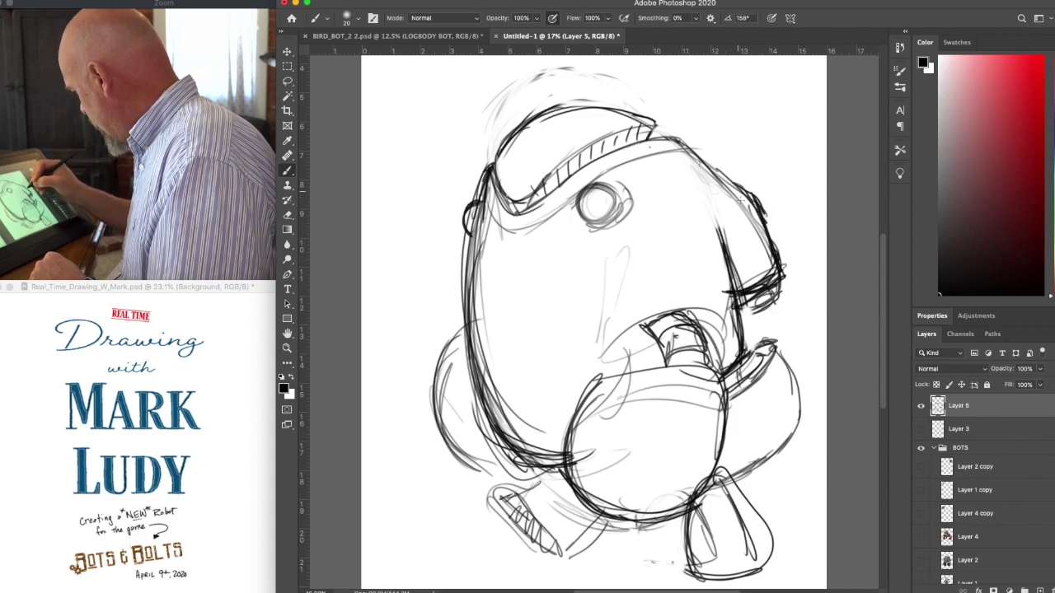
pyautogui.moveTo(529, 462); pyautogui.dragTo(471, 375)
pyautogui.moveTo(478, 452); pyautogui.dragTo(443, 425)
pyautogui.moveTo(566, 493)
pyautogui.mouseDown()
pyautogui.moveTo(611, 373)
pyautogui.moveTo(594, 519)
pyautogui.moveTo(712, 486)
pyautogui.moveTo(726, 412)
pyautogui.moveTo(707, 367)
pyautogui.moveTo(730, 397)
pyautogui.moveTo(727, 462)
pyautogui.moveTo(696, 516)
pyautogui.mouseUp()
pyautogui.moveTo(670, 454)
pyautogui.mouseDown()
pyautogui.moveTo(601, 494)
pyautogui.moveTo(664, 478)
pyautogui.moveTo(577, 400)
pyautogui.moveTo(648, 352)
pyautogui.moveTo(597, 364)
pyautogui.moveTo(659, 315)
pyautogui.moveTo(738, 305)
pyautogui.mouseUp()
pyautogui.moveTo(705, 307)
pyautogui.mouseDown()
pyautogui.moveTo(697, 262)
pyautogui.moveTo(647, 161)
pyautogui.moveTo(677, 189)
pyautogui.mouseUp()
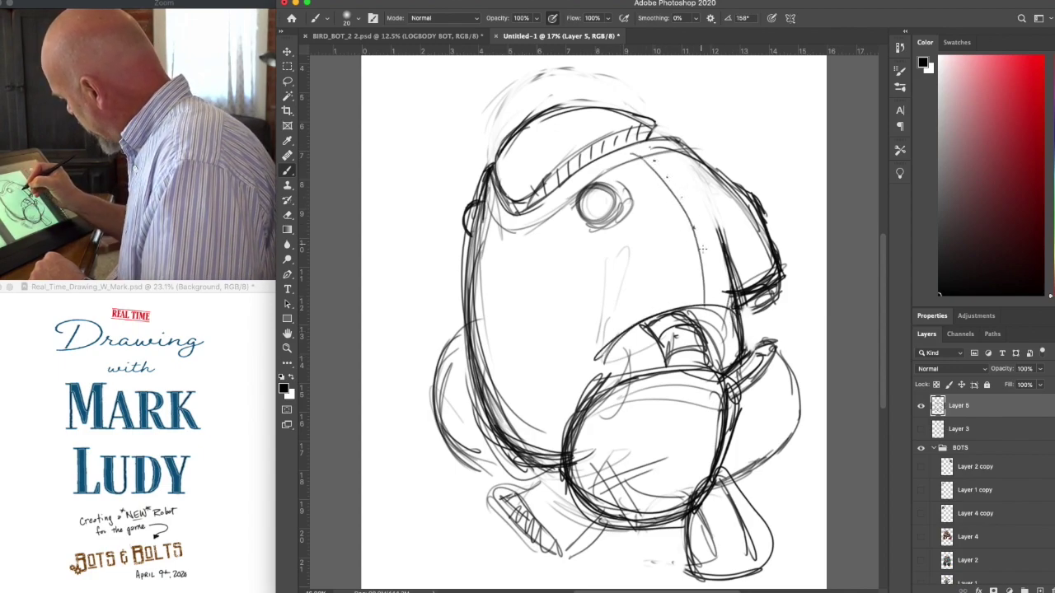
pyautogui.moveTo(588, 196)
pyautogui.mouseDown()
pyautogui.moveTo(612, 184)
pyautogui.moveTo(582, 193)
pyautogui.moveTo(587, 221)
pyautogui.mouseUp()
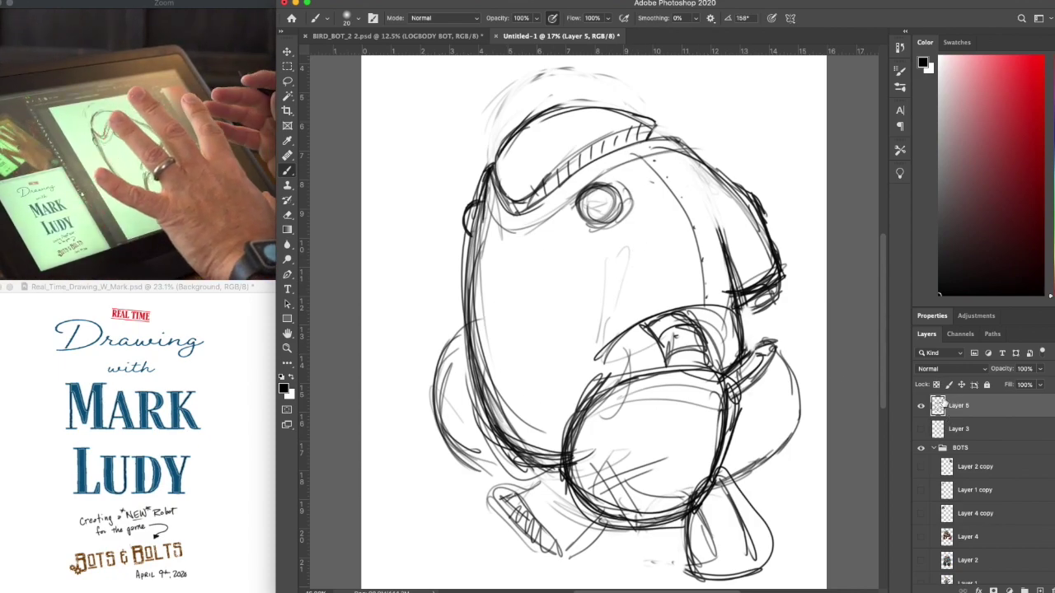
# Fade the sketch layer by lowering its opacity and add a new layer above it named INK LAYER
pyautogui.moveTo(1040, 371)
pyautogui.mouseDown()
pyautogui.moveTo(1037, 384)
pyautogui.moveTo(999, 386)
pyautogui.mouseUp()
pyautogui.click(1040, 591)
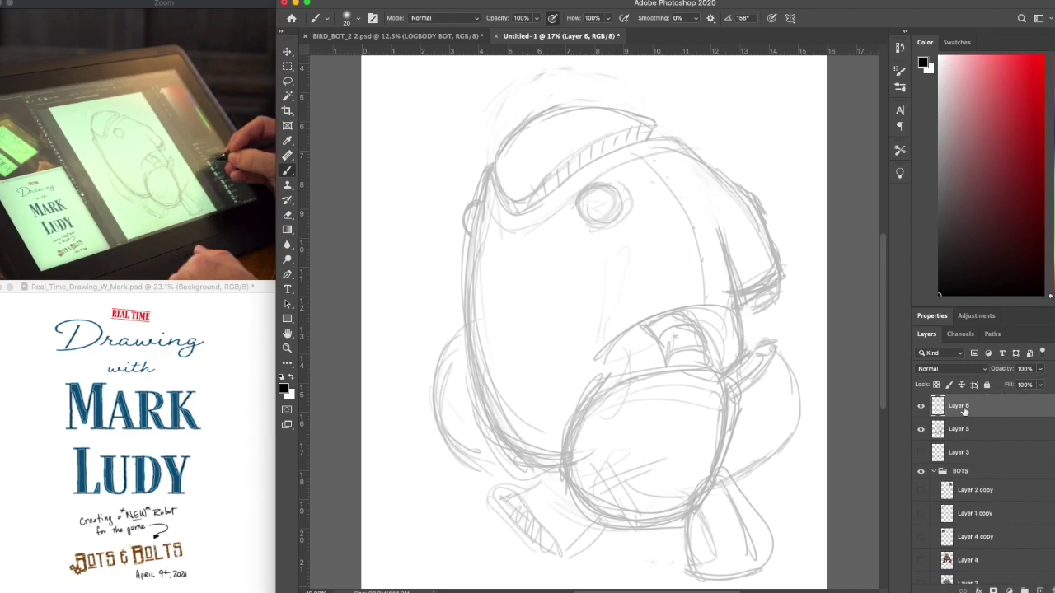
pyautogui.write('INK')
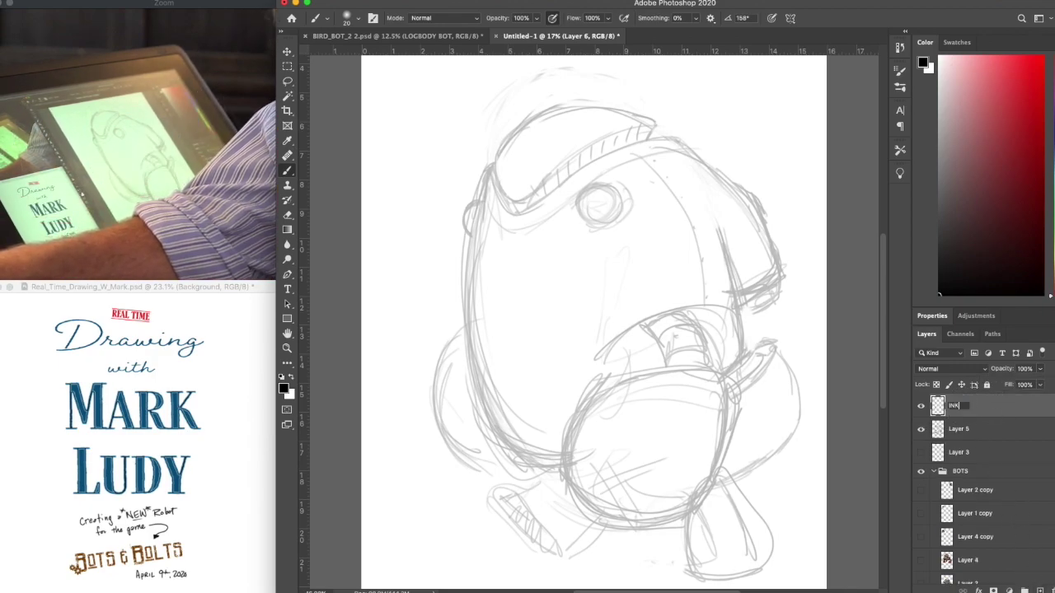
pyautogui.write(' LAYER')
pyautogui.press('Return')
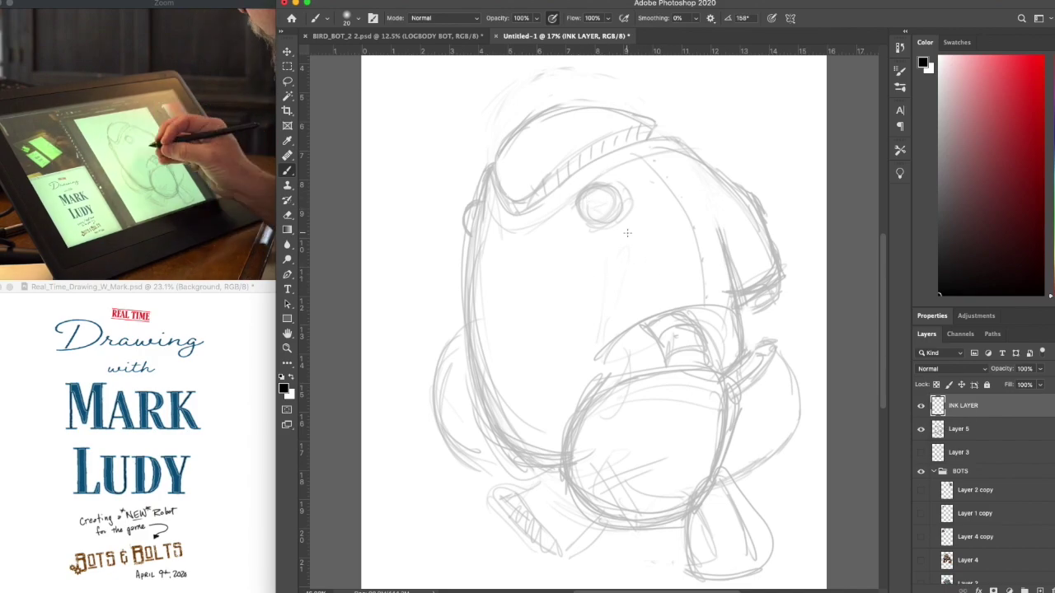
# Ink the large round eye's outline with a smaller brush, adding a tiny crossed pupil and a wiry line below it
pyautogui.scroll(5, 624, 232)
pyautogui.moveTo(633, 221); pyautogui.dragTo(614, 315)
pyautogui.press('[')
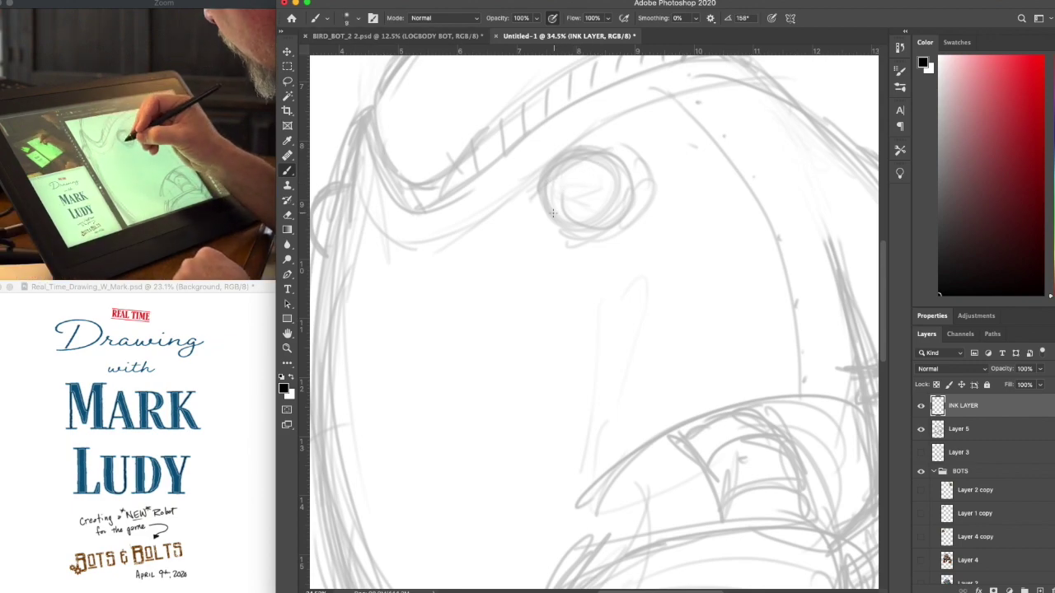
pyautogui.moveTo(546, 203)
pyautogui.mouseDown()
pyautogui.moveTo(601, 229)
pyautogui.moveTo(569, 225)
pyautogui.moveTo(621, 209)
pyautogui.moveTo(595, 226)
pyautogui.moveTo(626, 201)
pyautogui.moveTo(606, 222)
pyautogui.moveTo(628, 185)
pyautogui.mouseUp()
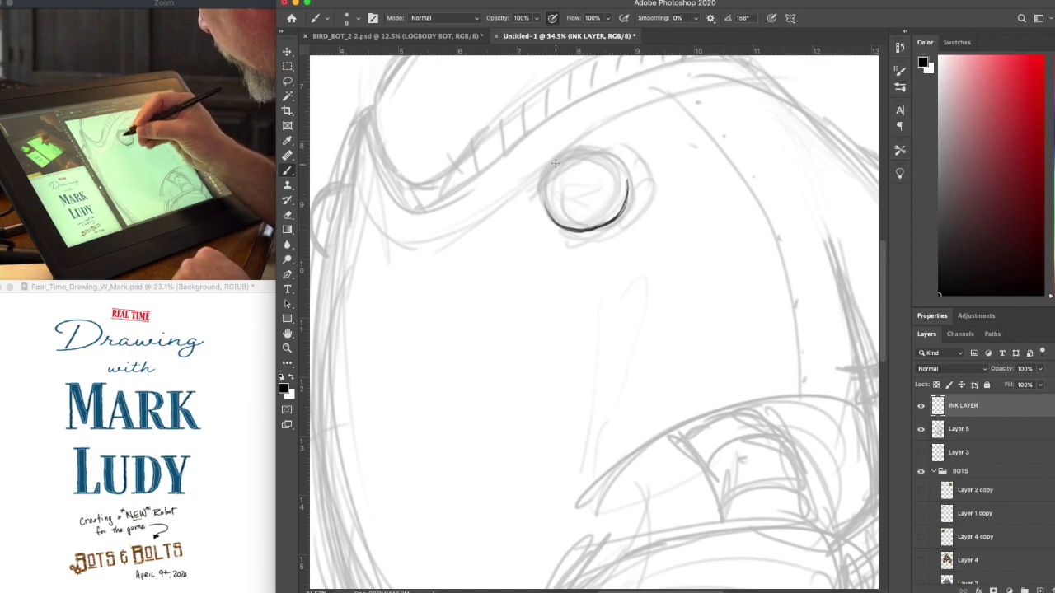
pyautogui.moveTo(552, 217); pyautogui.dragTo(542, 180)
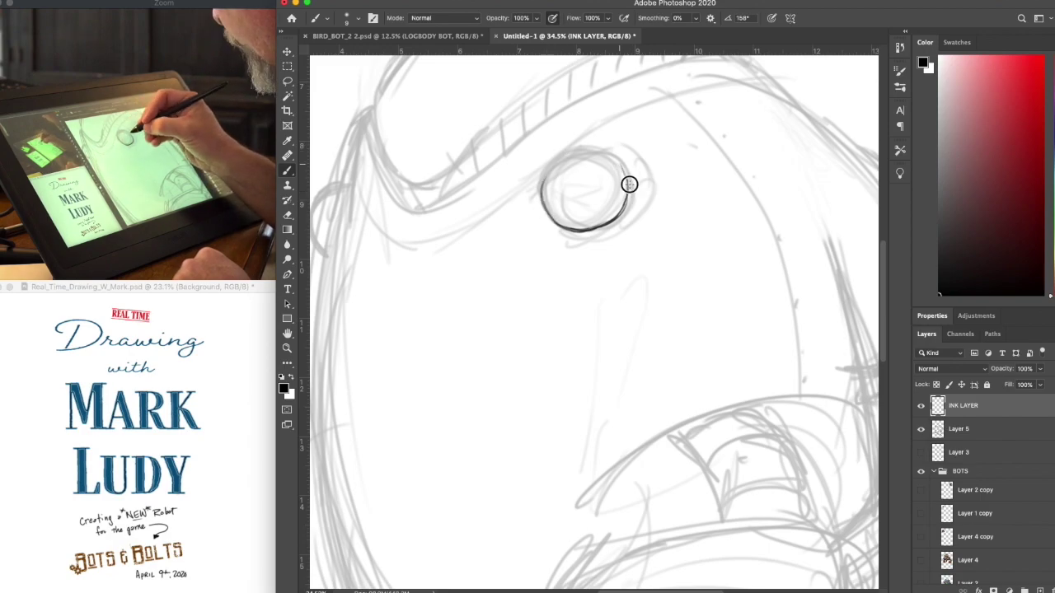
pyautogui.moveTo(618, 159)
pyautogui.mouseDown()
pyautogui.moveTo(624, 176)
pyautogui.moveTo(595, 154)
pyautogui.mouseUp()
pyautogui.moveTo(611, 214)
pyautogui.mouseDown()
pyautogui.moveTo(627, 203)
pyautogui.moveTo(548, 185)
pyautogui.moveTo(610, 157)
pyautogui.mouseUp()
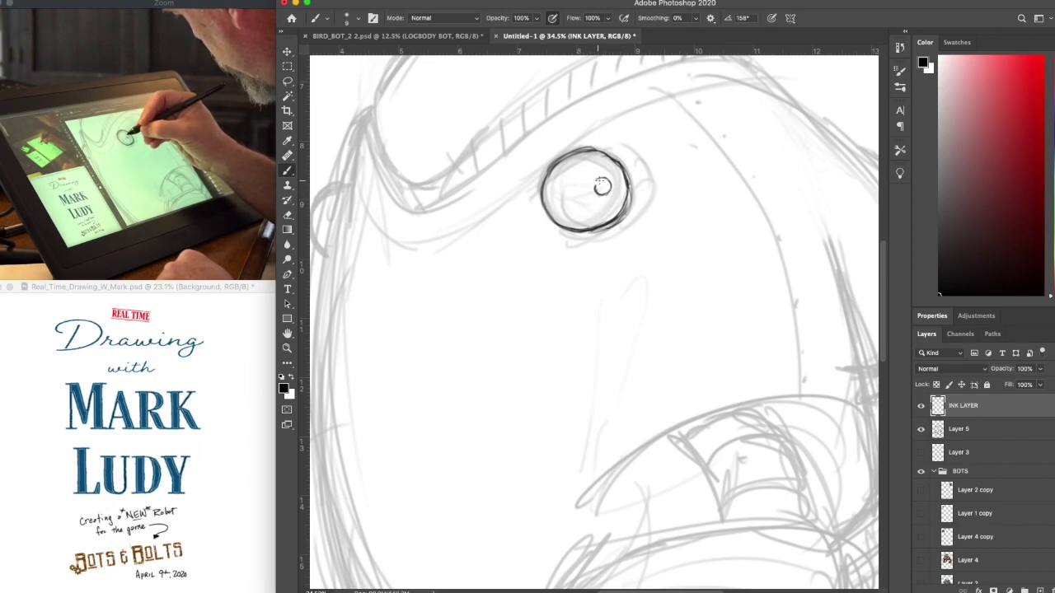
pyautogui.moveTo(595, 187); pyautogui.dragTo(612, 187)
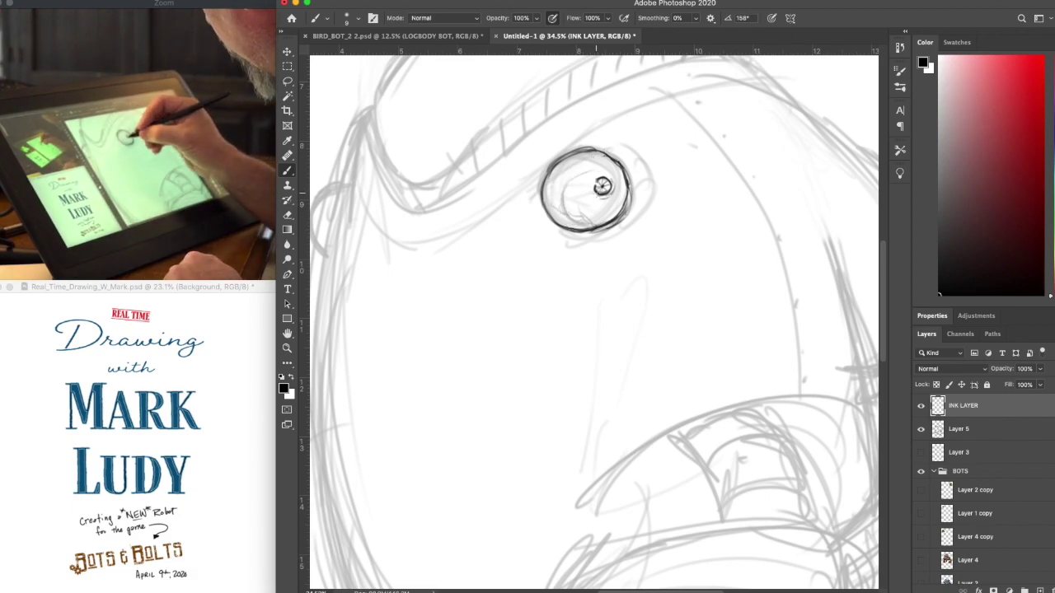
pyautogui.moveTo(593, 213)
pyautogui.mouseDown()
pyautogui.moveTo(586, 202)
pyautogui.moveTo(603, 188)
pyautogui.moveTo(596, 214)
pyautogui.moveTo(608, 221)
pyautogui.mouseUp()
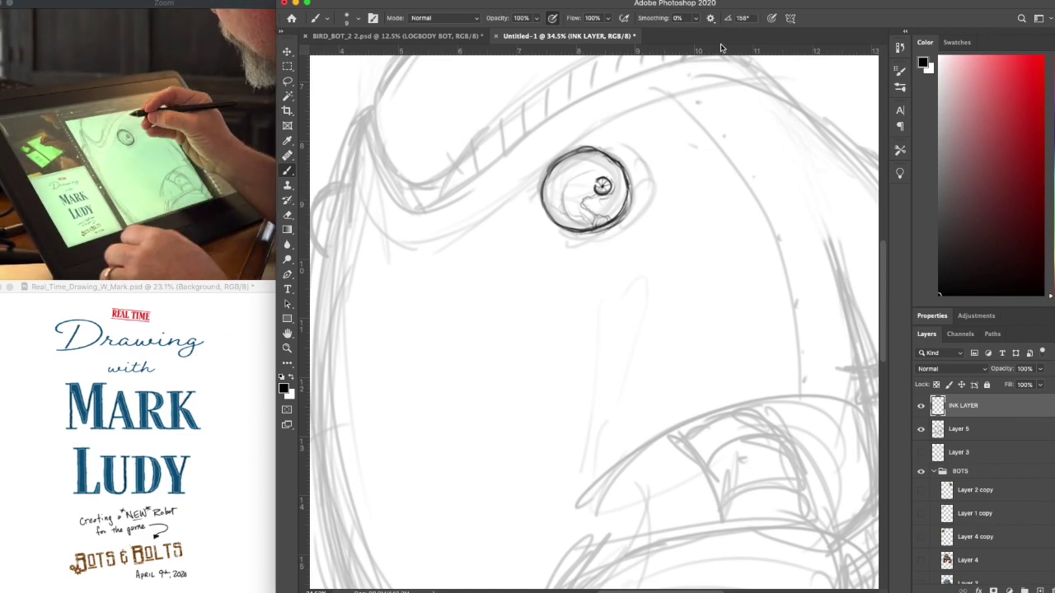
# Ink the small half-round eye on the body's left edge and the head contour rising above it to the cap
pyautogui.scroll(-5, 732, 56)
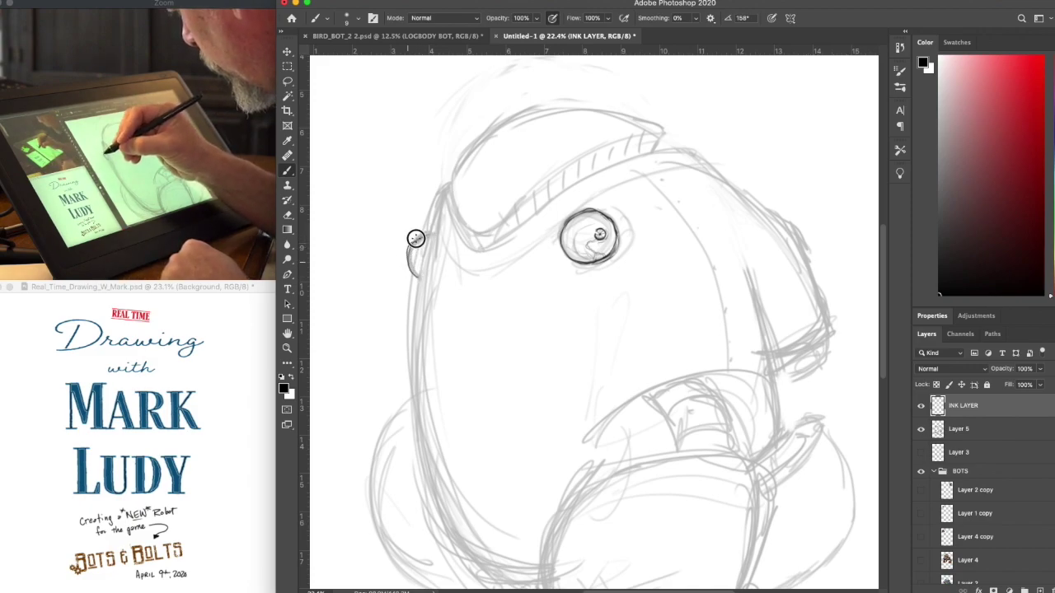
pyautogui.moveTo(429, 235); pyautogui.dragTo(408, 257)
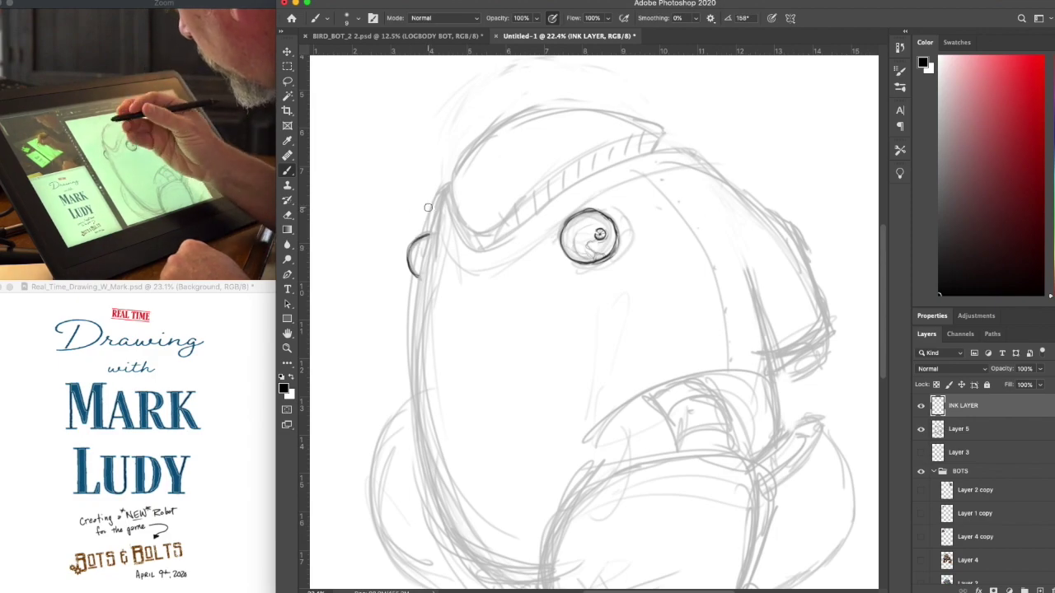
pyautogui.rightClick(410, 253)
pyautogui.click(420, 237)
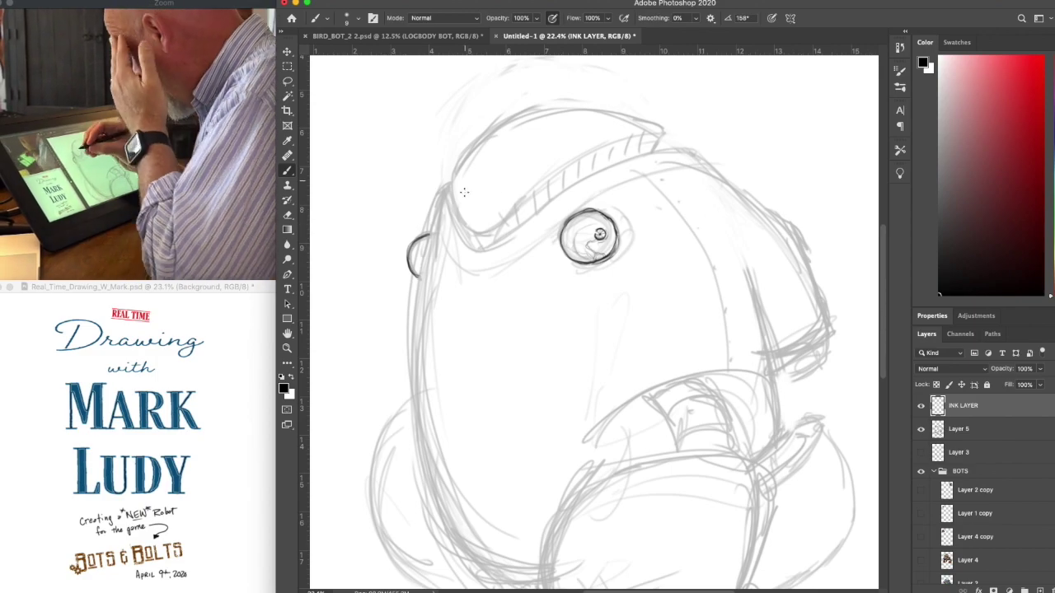
pyautogui.moveTo(417, 280); pyautogui.dragTo(442, 207)
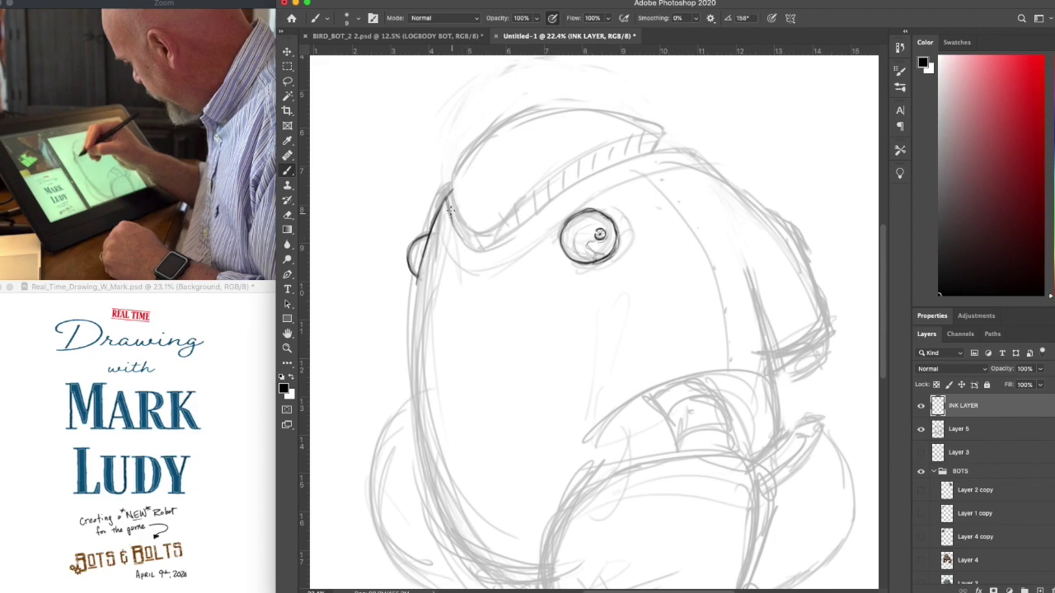
# Ink the cap's domed outline and the two curved edges of its brim band, closing the band at its right end
pyautogui.moveTo(450, 197); pyautogui.dragTo(467, 245)
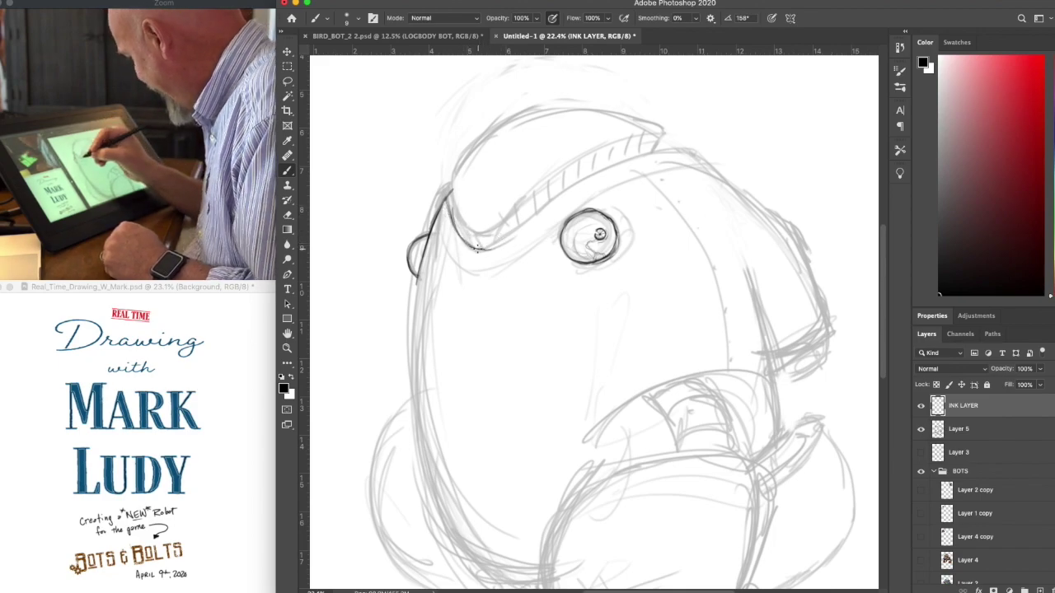
pyautogui.moveTo(468, 246)
pyautogui.mouseDown()
pyautogui.moveTo(633, 155)
pyautogui.moveTo(624, 163)
pyautogui.moveTo(689, 151)
pyautogui.mouseUp()
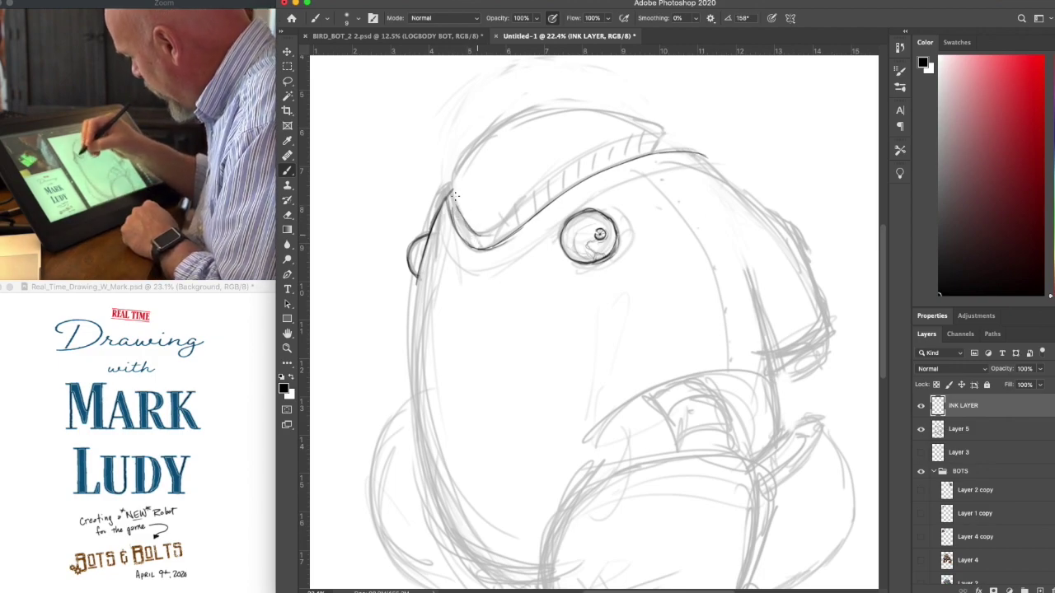
pyautogui.moveTo(509, 215)
pyautogui.mouseDown()
pyautogui.moveTo(571, 145)
pyautogui.moveTo(537, 179)
pyautogui.moveTo(614, 122)
pyautogui.mouseUp()
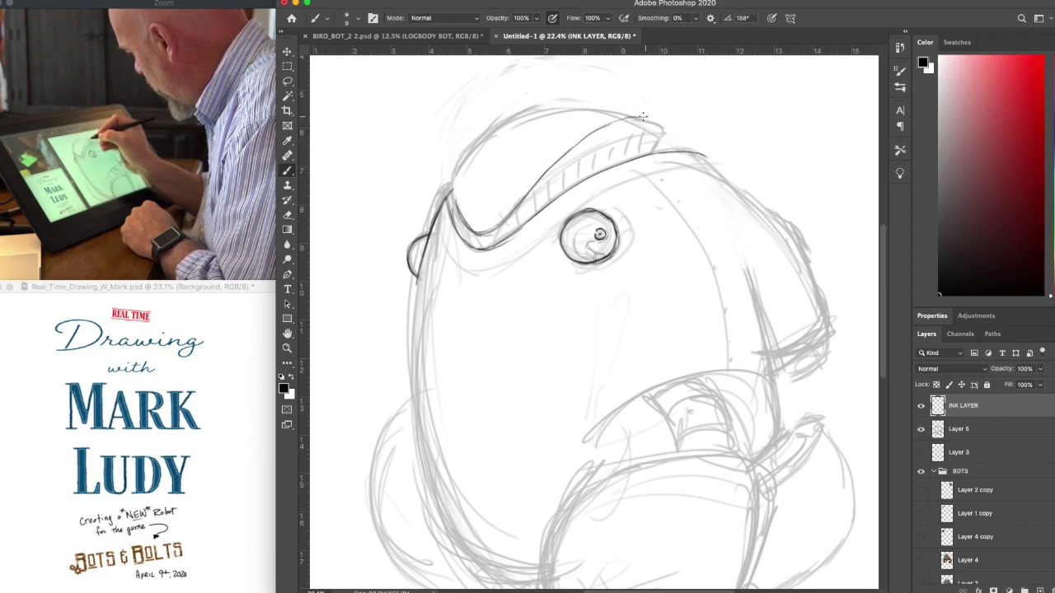
pyautogui.moveTo(460, 188)
pyautogui.mouseDown()
pyautogui.moveTo(463, 220)
pyautogui.moveTo(461, 154)
pyautogui.moveTo(453, 172)
pyautogui.moveTo(482, 132)
pyautogui.moveTo(501, 123)
pyautogui.moveTo(467, 148)
pyautogui.moveTo(538, 102)
pyautogui.moveTo(587, 96)
pyautogui.moveTo(653, 119)
pyautogui.mouseUp()
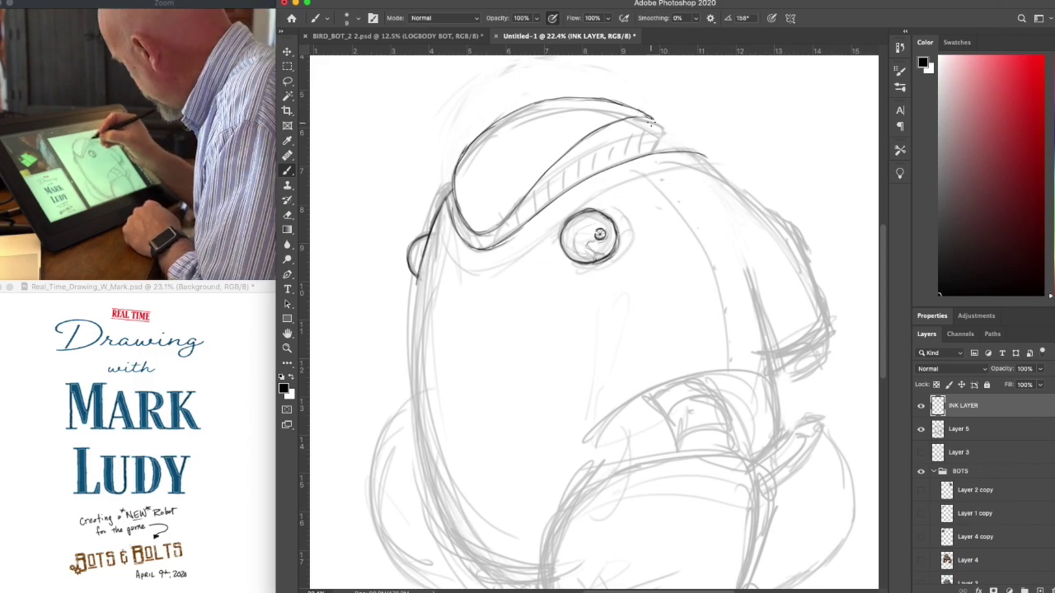
pyautogui.moveTo(652, 121); pyautogui.dragTo(643, 137)
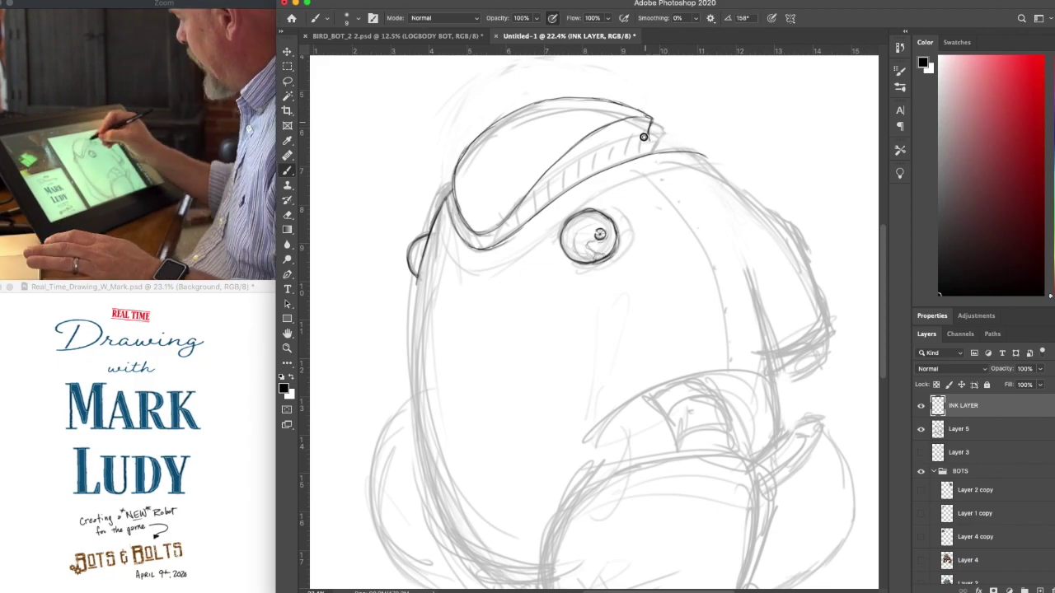
# Ink the body's left contour from below the small eye down and around to the lower limb
pyautogui.press('super+plus')
pyautogui.moveTo(669, 69); pyautogui.dragTo(668, 82)
pyautogui.scroll(-3, 440, 194)
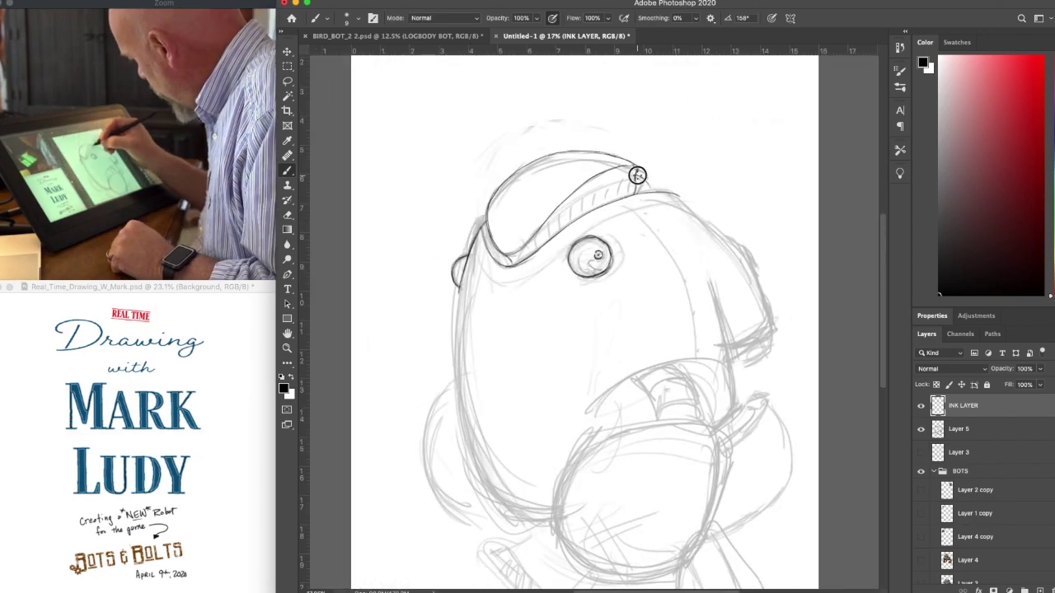
pyautogui.moveTo(459, 294); pyautogui.dragTo(475, 464)
pyautogui.scroll(5, 475, 465)
pyautogui.moveTo(397, 268)
pyautogui.mouseDown()
pyautogui.moveTo(451, 379)
pyautogui.moveTo(610, 461)
pyautogui.mouseUp()
# Ink the arched opening above the lower limb with a double-lined rim curling down at its right end
pyautogui.moveTo(379, 176)
pyautogui.mouseDown()
pyautogui.moveTo(442, 366)
pyautogui.moveTo(631, 303)
pyautogui.moveTo(732, 340)
pyautogui.moveTo(718, 360)
pyautogui.mouseUp()
pyautogui.scroll(-3, 548, 428)
pyautogui.moveTo(740, 314); pyautogui.dragTo(724, 361)
pyautogui.moveTo(498, 385)
pyautogui.mouseDown()
pyautogui.moveTo(595, 303)
pyautogui.moveTo(729, 323)
pyautogui.moveTo(725, 353)
pyautogui.mouseUp()
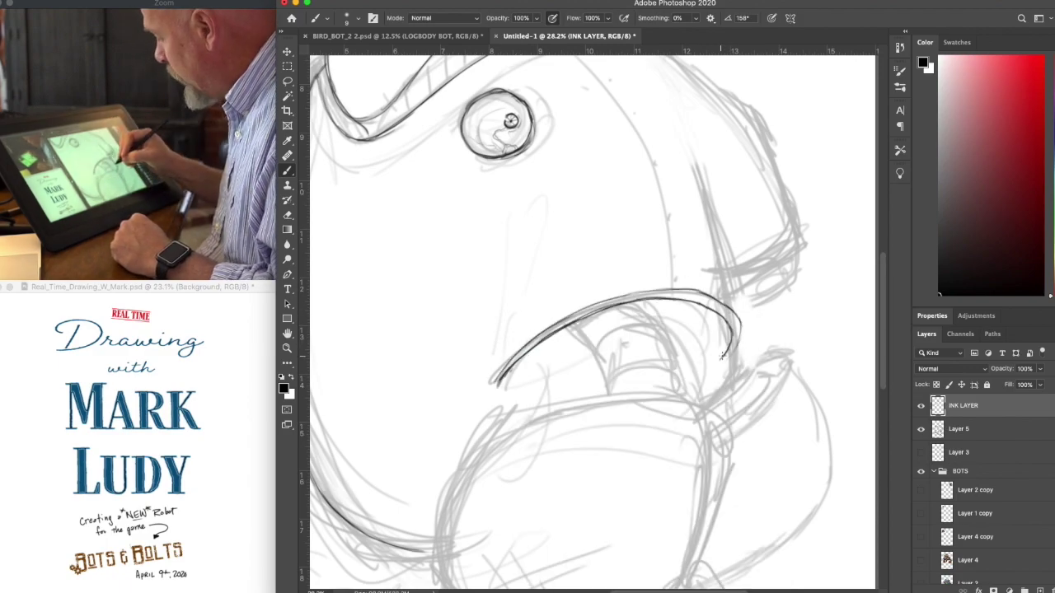
pyautogui.moveTo(683, 290)
pyautogui.mouseDown()
pyautogui.moveTo(738, 313)
pyautogui.moveTo(732, 322)
pyautogui.mouseUp()
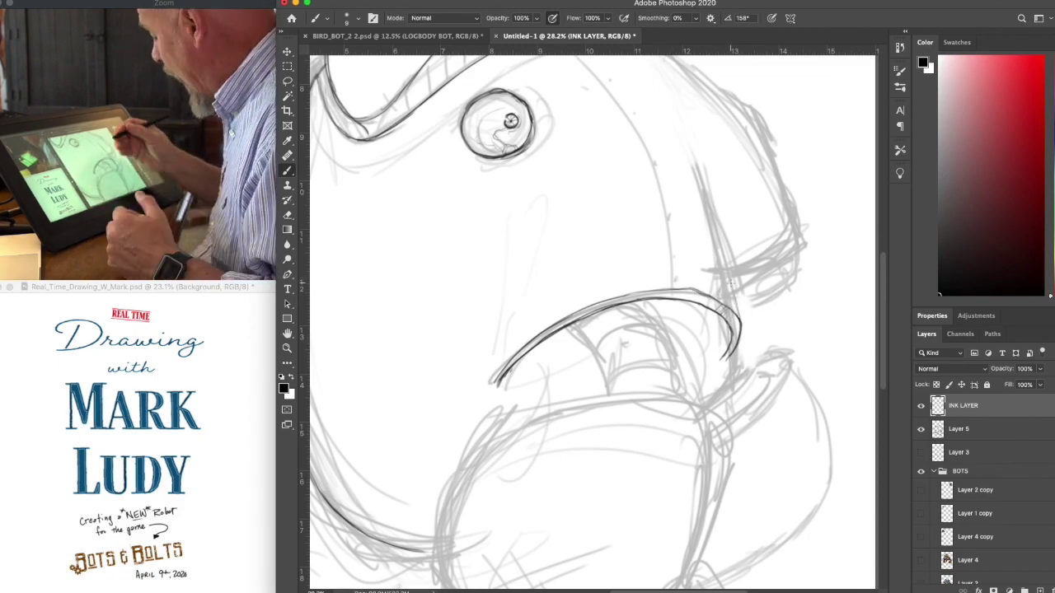
pyautogui.moveTo(713, 232); pyautogui.dragTo(736, 317)
pyautogui.moveTo(728, 272); pyautogui.dragTo(740, 320)
pyautogui.moveTo(692, 292); pyautogui.dragTo(734, 324)
pyautogui.moveTo(506, 369); pyautogui.dragTo(494, 382)
pyautogui.moveTo(684, 289); pyautogui.dragTo(680, 299)
# Ink the curved seam from the cap band down to the arched opening and place small rivets along it
pyautogui.scroll(3, 680, 292)
pyautogui.moveTo(550, 102); pyautogui.dragTo(683, 362)
pyautogui.click(631, 174)
pyautogui.click(603, 140)
pyautogui.click(574, 110)
# Ink the back projection's outline and inner edge, with a small panel notch and a riveted rim at its lower end
pyautogui.moveTo(643, 97)
pyautogui.mouseDown()
pyautogui.moveTo(751, 223)
pyautogui.moveTo(793, 307)
pyautogui.moveTo(760, 351)
pyautogui.moveTo(736, 363)
pyautogui.mouseUp()
pyautogui.moveTo(710, 282)
pyautogui.mouseDown()
pyautogui.moveTo(736, 361)
pyautogui.moveTo(790, 339)
pyautogui.mouseUp()
pyautogui.moveTo(751, 232); pyautogui.dragTo(774, 270)
pyautogui.click(783, 340)
pyautogui.click(771, 350)
pyautogui.click(757, 359)
pyautogui.click(742, 367)
pyautogui.moveTo(792, 346)
pyautogui.mouseDown()
pyautogui.moveTo(741, 384)
pyautogui.moveTo(775, 299)
pyautogui.mouseUp()
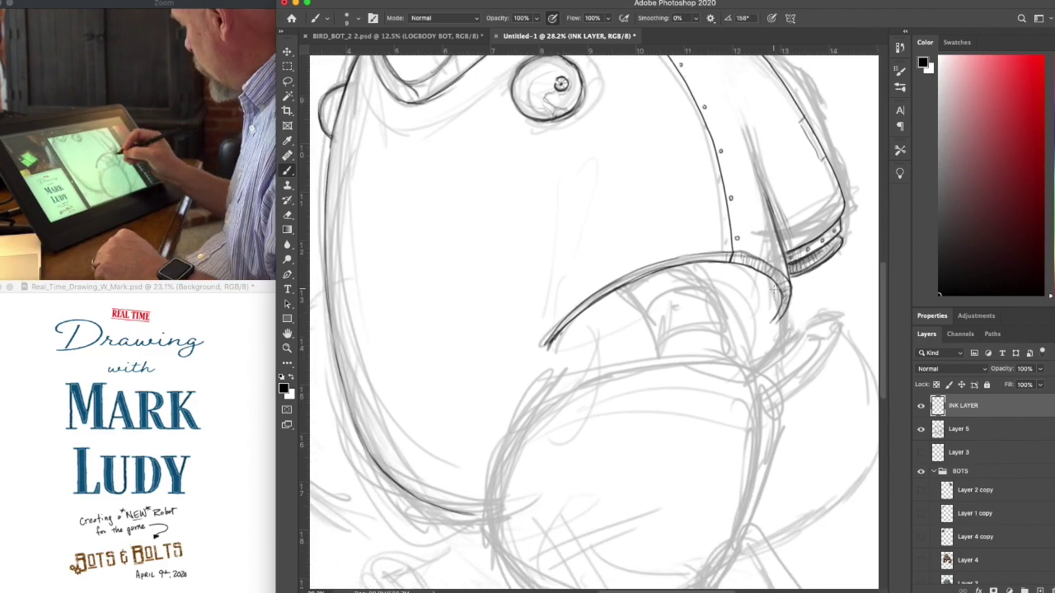
# Ink a short ribbed tube on the left side of the large eye and strengthen the eye's rim
pyautogui.scroll(-2, 756, 245)
pyautogui.scroll(5, 464, 165)
pyautogui.moveTo(414, 251)
pyautogui.mouseDown()
pyautogui.moveTo(424, 273)
pyautogui.moveTo(389, 217)
pyautogui.moveTo(416, 267)
pyautogui.moveTo(403, 271)
pyautogui.mouseUp()
pyautogui.moveTo(395, 252); pyautogui.dragTo(388, 261)
pyautogui.moveTo(389, 242); pyautogui.dragTo(379, 250)
pyautogui.moveTo(384, 230); pyautogui.dragTo(531, 210)
# Ink a riveted brow plate line above the large eye and a short edge above the small left eye
pyautogui.scroll(-2, 407, 289)
pyautogui.moveTo(460, 226)
pyautogui.mouseDown()
pyautogui.moveTo(484, 213)
pyautogui.moveTo(611, 224)
pyautogui.mouseUp()
pyautogui.moveTo(446, 175); pyautogui.dragTo(600, 188)
pyautogui.click(499, 170)
pyautogui.click(475, 172)
pyautogui.moveTo(601, 188)
pyautogui.mouseDown()
pyautogui.moveTo(660, 147)
pyautogui.moveTo(608, 191)
pyautogui.mouseUp()
pyautogui.click(621, 166)
pyautogui.moveTo(465, 176); pyautogui.dragTo(441, 173)
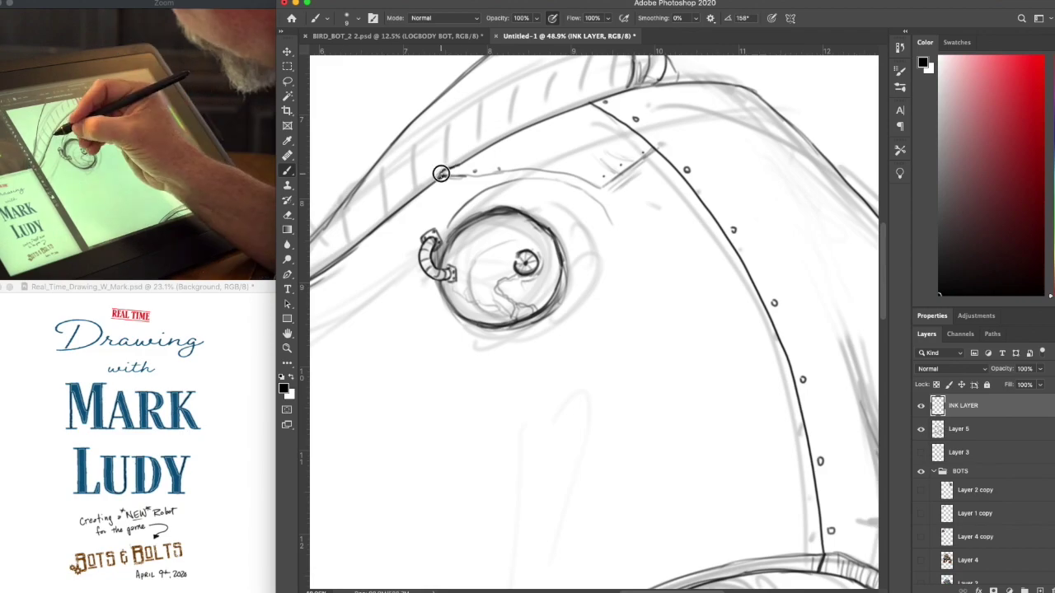
pyautogui.scroll(-5, 513, 363)
pyautogui.moveTo(454, 217)
pyautogui.mouseDown()
pyautogui.moveTo(437, 260)
pyautogui.moveTo(427, 234)
pyautogui.mouseUp()
pyautogui.scroll(3, 495, 371)
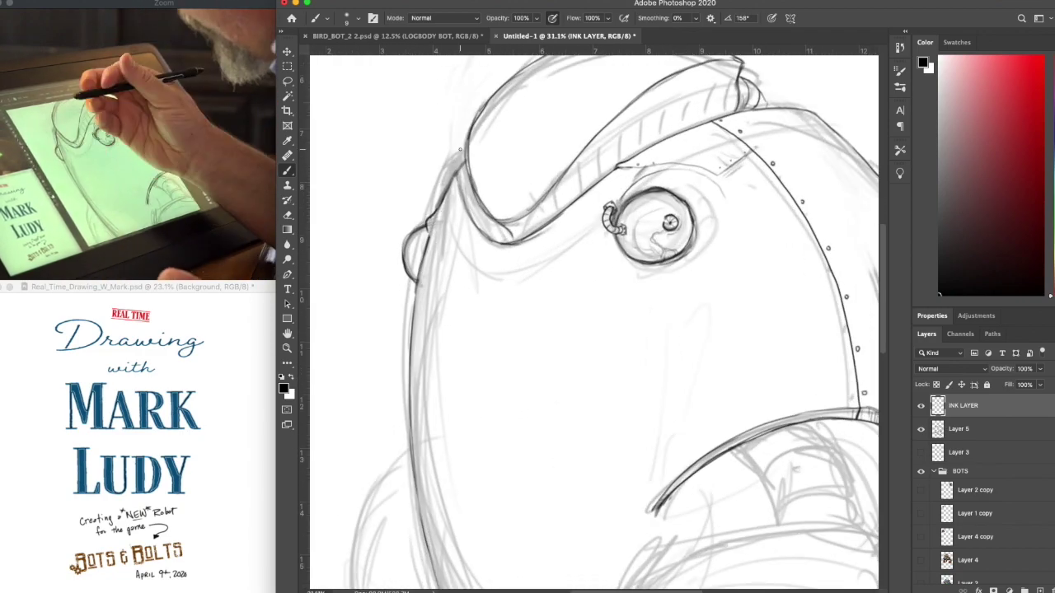
# Ink the outline of the rounded lower limb, from its upper edge around the left side and underside
pyautogui.moveTo(807, 362)
pyautogui.mouseDown()
pyautogui.moveTo(710, 231)
pyautogui.moveTo(676, 58)
pyautogui.mouseUp()
pyautogui.moveTo(525, 264)
pyautogui.mouseDown()
pyautogui.moveTo(728, 440)
pyautogui.moveTo(700, 491)
pyautogui.mouseUp()
pyautogui.moveTo(523, 266)
pyautogui.mouseDown()
pyautogui.moveTo(466, 419)
pyautogui.moveTo(491, 449)
pyautogui.mouseUp()
pyautogui.moveTo(468, 424)
pyautogui.mouseDown()
pyautogui.moveTo(510, 458)
pyautogui.moveTo(700, 492)
pyautogui.mouseUp()
# Add dents and crease lines to the lower limb and ink a riveted strip along its right edge
pyautogui.moveTo(516, 458); pyautogui.dragTo(566, 484)
pyautogui.moveTo(496, 449); pyautogui.dragTo(535, 467)
pyautogui.moveTo(513, 422); pyautogui.dragTo(531, 469)
pyautogui.moveTo(492, 425)
pyautogui.mouseDown()
pyautogui.moveTo(487, 444)
pyautogui.moveTo(492, 427)
pyautogui.mouseUp()
pyautogui.moveTo(642, 458); pyautogui.dragTo(665, 479)
pyautogui.moveTo(674, 489)
pyautogui.mouseDown()
pyautogui.moveTo(702, 455)
pyautogui.moveTo(727, 245)
pyautogui.mouseUp()
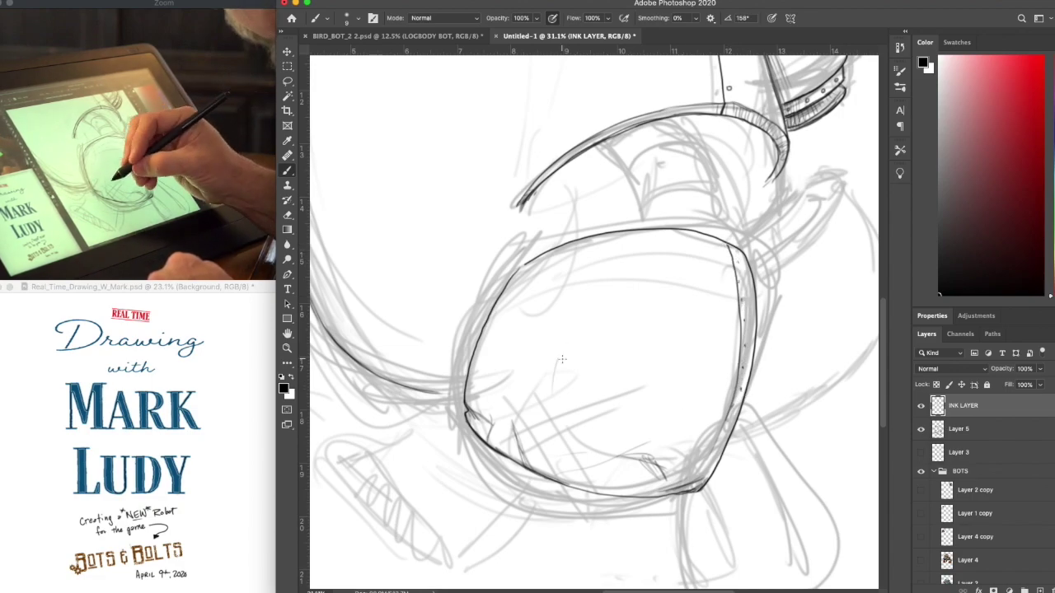
pyautogui.moveTo(588, 336); pyautogui.dragTo(477, 363)
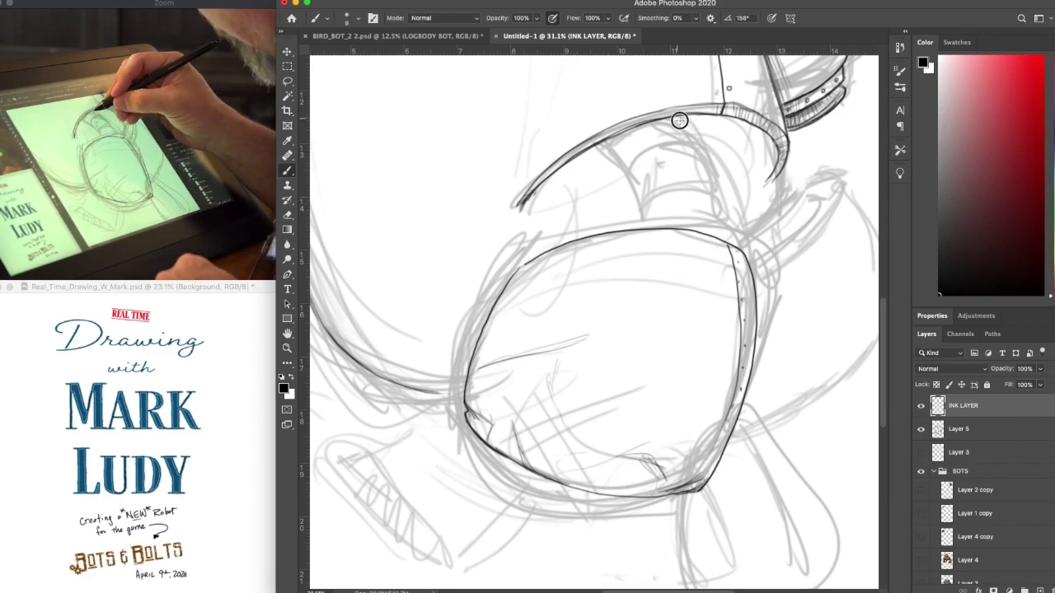
# Ink the segmented, ribbed joint connecting the arched opening to the top of the lower limb
pyautogui.moveTo(630, 182)
pyautogui.mouseDown()
pyautogui.moveTo(704, 145)
pyautogui.moveTo(729, 186)
pyautogui.mouseUp()
pyautogui.moveTo(642, 201); pyautogui.dragTo(729, 189)
pyautogui.moveTo(642, 213); pyautogui.dragTo(730, 200)
pyautogui.moveTo(731, 200); pyautogui.dragTo(736, 232)
pyautogui.moveTo(642, 228); pyautogui.dragTo(732, 243)
pyautogui.moveTo(641, 211); pyautogui.dragTo(640, 228)
pyautogui.moveTo(632, 178); pyautogui.dragTo(642, 204)
pyautogui.moveTo(614, 148); pyautogui.dragTo(632, 176)
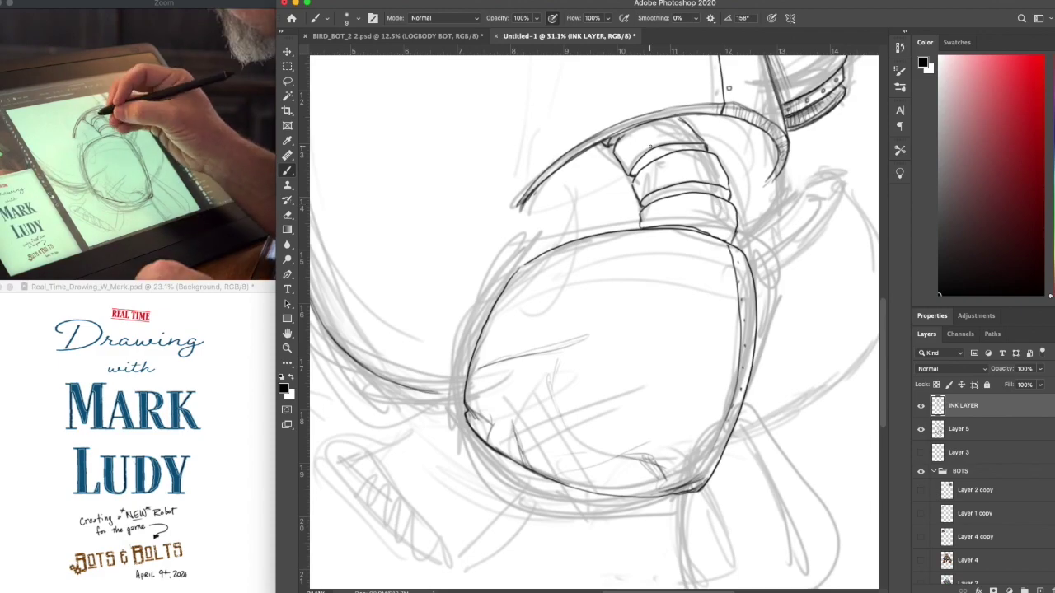
pyautogui.moveTo(650, 199); pyautogui.dragTo(727, 195)
# Ink the riveted plate behind the ribbed joint and shade the recesses on both sides beneath the arch
pyautogui.moveTo(575, 156); pyautogui.dragTo(619, 167)
pyautogui.moveTo(617, 164); pyautogui.dragTo(639, 227)
pyautogui.moveTo(683, 118); pyautogui.dragTo(762, 178)
pyautogui.moveTo(563, 171); pyautogui.dragTo(633, 192)
pyautogui.moveTo(725, 117); pyautogui.dragTo(715, 154)
pyautogui.click(616, 180)
# Ink the body edge from the arch rim's lower right end down to the top right of the lower limb
pyautogui.scroll(-5, 576, 163)
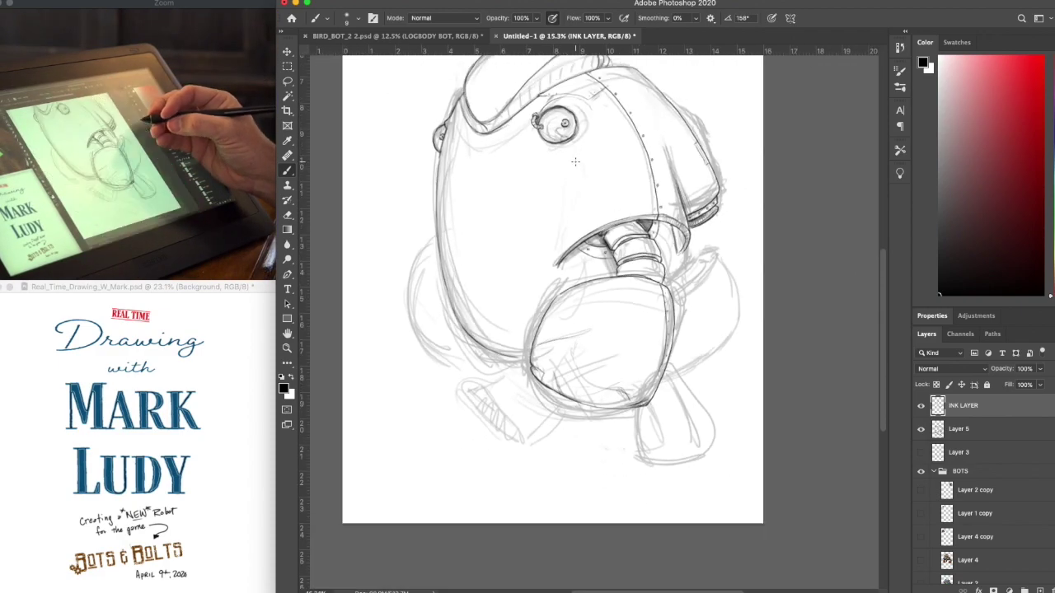
pyautogui.scroll(4, 576, 163)
pyautogui.scroll(6, 576, 162)
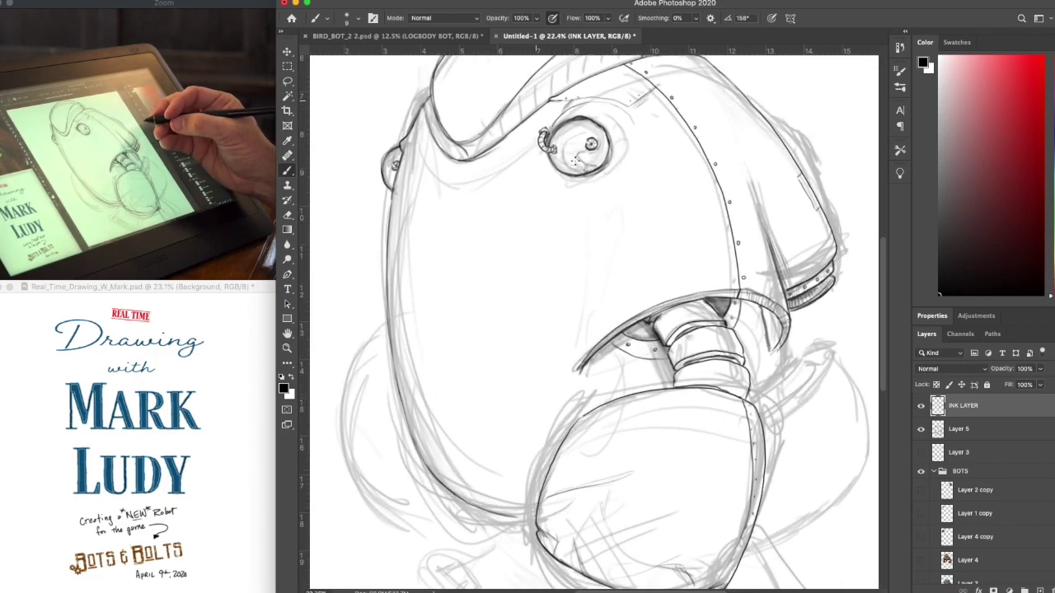
pyautogui.scroll(-1, 576, 163)
pyautogui.scroll(-3, 576, 162)
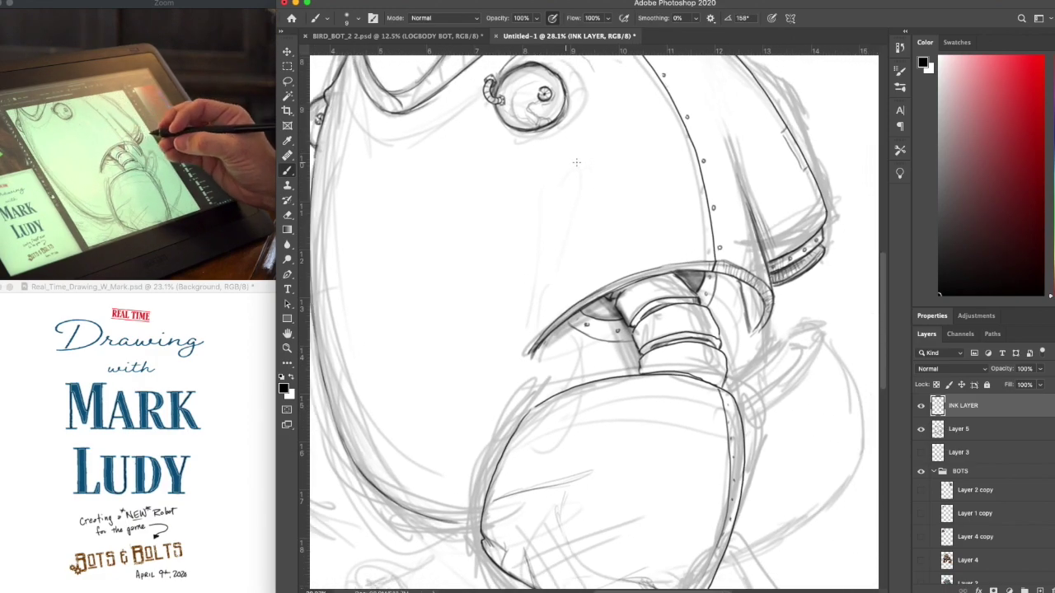
pyautogui.scroll(2, 576, 162)
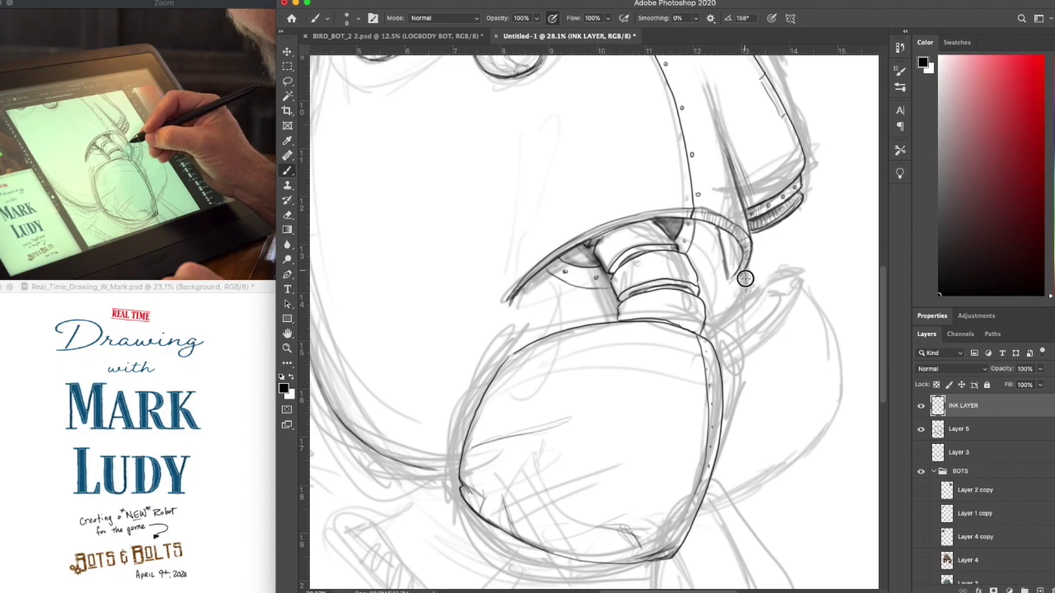
pyautogui.moveTo(745, 298); pyautogui.dragTo(709, 335)
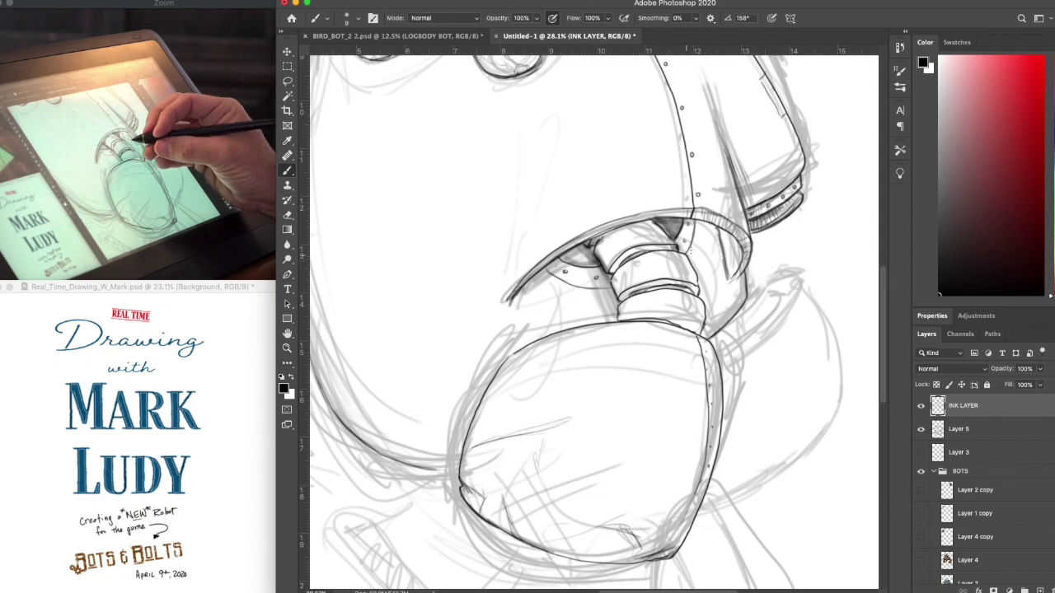
# Ink a vertical seam line down the segments of the ribbed joint beneath the arch
pyautogui.moveTo(681, 296); pyautogui.dragTo(679, 321)
pyautogui.moveTo(679, 281)
pyautogui.mouseDown()
pyautogui.moveTo(641, 225)
pyautogui.moveTo(649, 213)
pyautogui.moveTo(690, 248)
pyautogui.mouseUp()
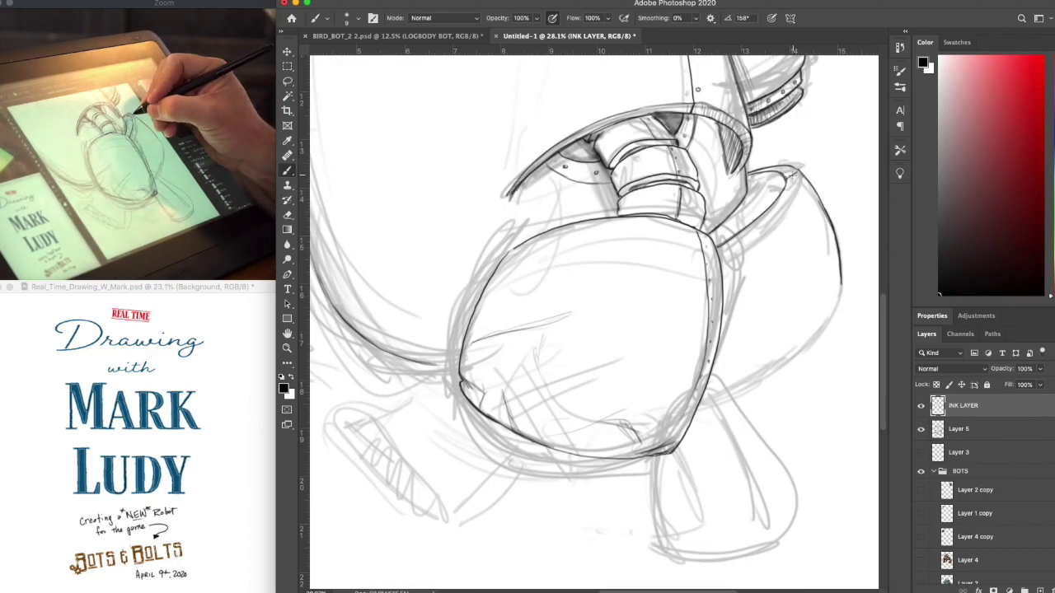
# Ink the rear limb behind the large lower limb with its thick rim, hatched opening, curved outline and riveted seam
pyautogui.moveTo(799, 172)
pyautogui.mouseDown()
pyautogui.moveTo(783, 206)
pyautogui.moveTo(720, 255)
pyautogui.mouseUp()
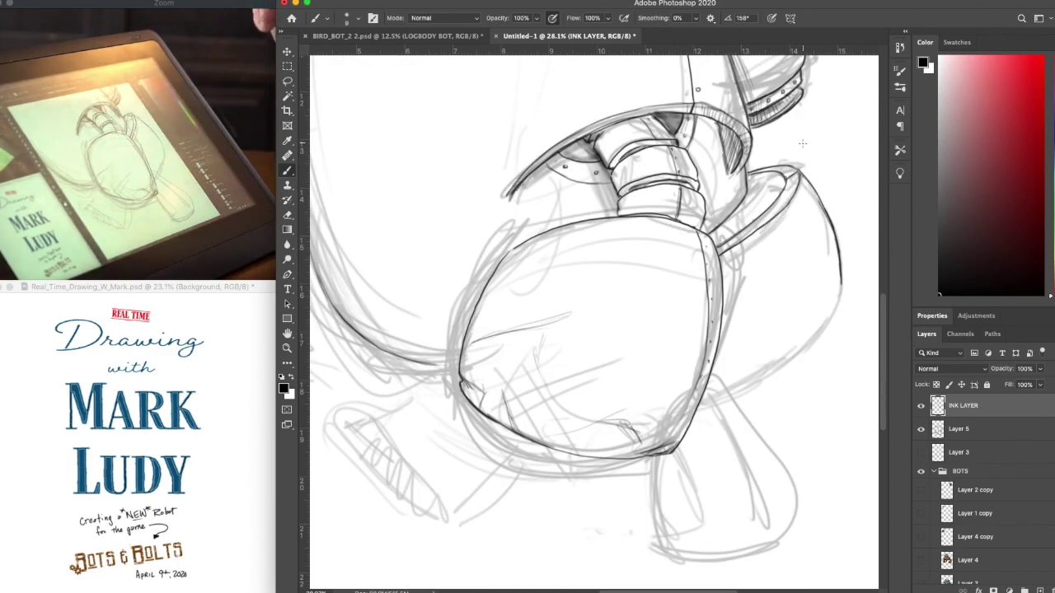
pyautogui.moveTo(741, 211)
pyautogui.mouseDown()
pyautogui.moveTo(728, 241)
pyautogui.moveTo(768, 178)
pyautogui.moveTo(746, 223)
pyautogui.moveTo(748, 177)
pyautogui.moveTo(758, 216)
pyautogui.moveTo(775, 178)
pyautogui.mouseUp()
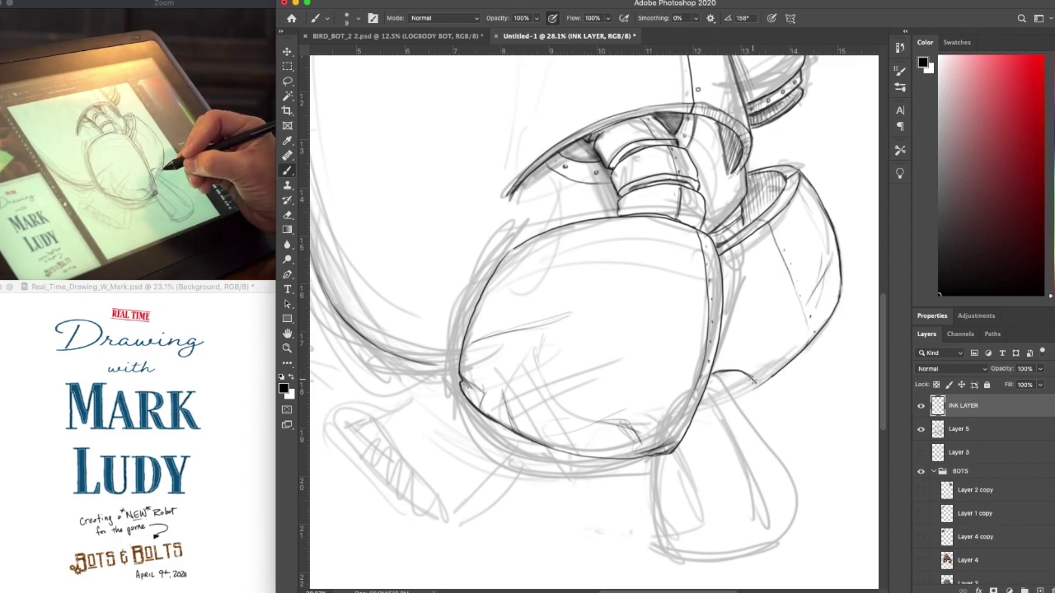
# Ink the shaded ankle joint under the rear limb and the two side edges of the foot below it
pyautogui.moveTo(743, 373); pyautogui.dragTo(747, 374)
pyautogui.moveTo(664, 458); pyautogui.dragTo(684, 544)
pyautogui.moveTo(713, 377); pyautogui.dragTo(804, 501)
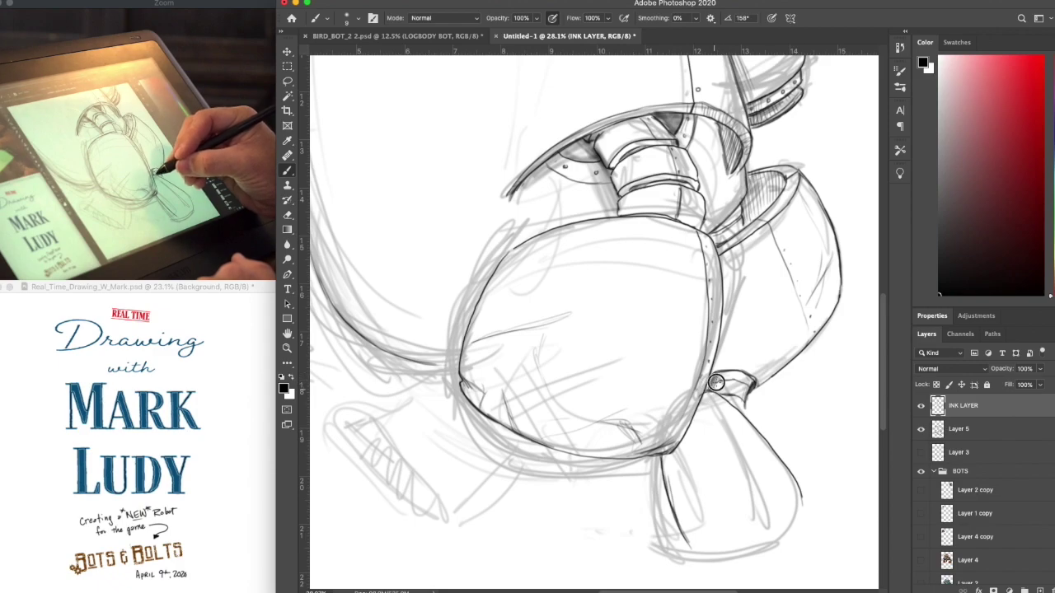
pyautogui.moveTo(724, 371)
pyautogui.mouseDown()
pyautogui.moveTo(708, 390)
pyautogui.moveTo(747, 417)
pyautogui.moveTo(711, 304)
pyautogui.mouseUp()
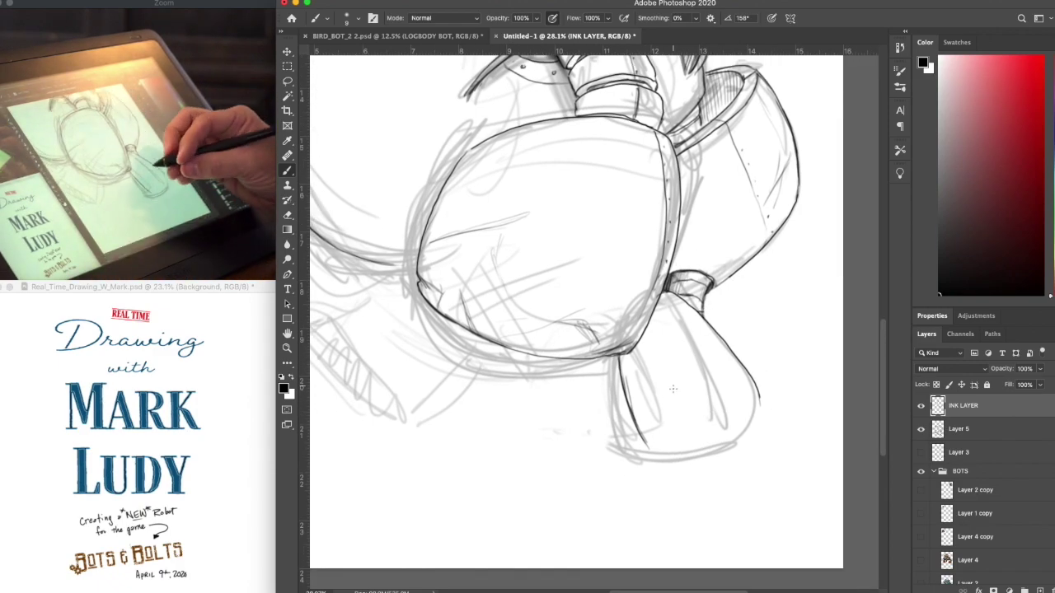
# Finish the right foot with a bottom rim, round bolt, riveted patch, crease line and hatching, and darken the ankle joint
pyautogui.moveTo(710, 446)
pyautogui.mouseDown()
pyautogui.moveTo(638, 461)
pyautogui.moveTo(705, 453)
pyautogui.mouseUp()
pyautogui.moveTo(639, 460); pyautogui.dragTo(651, 456)
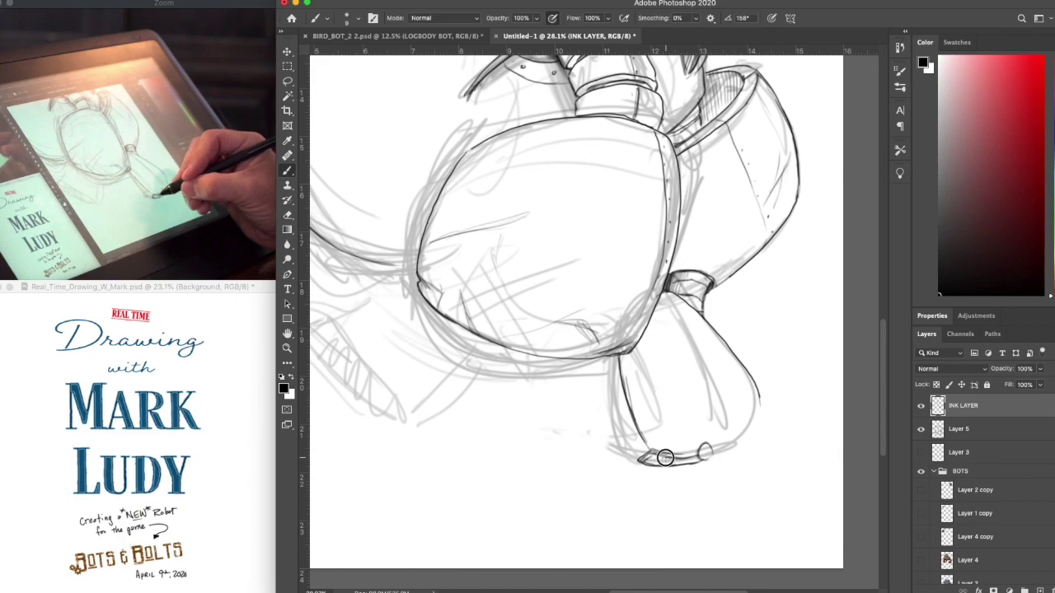
pyautogui.moveTo(651, 449); pyautogui.dragTo(702, 453)
pyautogui.moveTo(625, 394)
pyautogui.mouseDown()
pyautogui.moveTo(629, 348)
pyautogui.moveTo(647, 346)
pyautogui.moveTo(653, 376)
pyautogui.mouseUp()
pyautogui.moveTo(664, 298)
pyautogui.mouseDown()
pyautogui.moveTo(712, 360)
pyautogui.moveTo(724, 401)
pyautogui.moveTo(739, 391)
pyautogui.moveTo(748, 407)
pyautogui.moveTo(740, 423)
pyautogui.mouseUp()
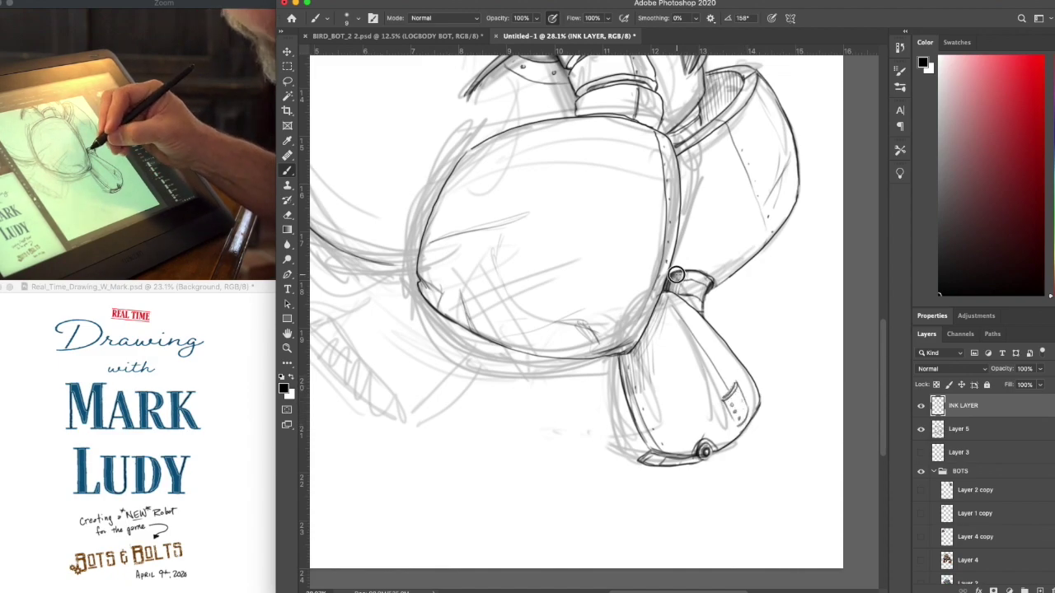
pyautogui.moveTo(677, 278); pyautogui.dragTo(683, 284)
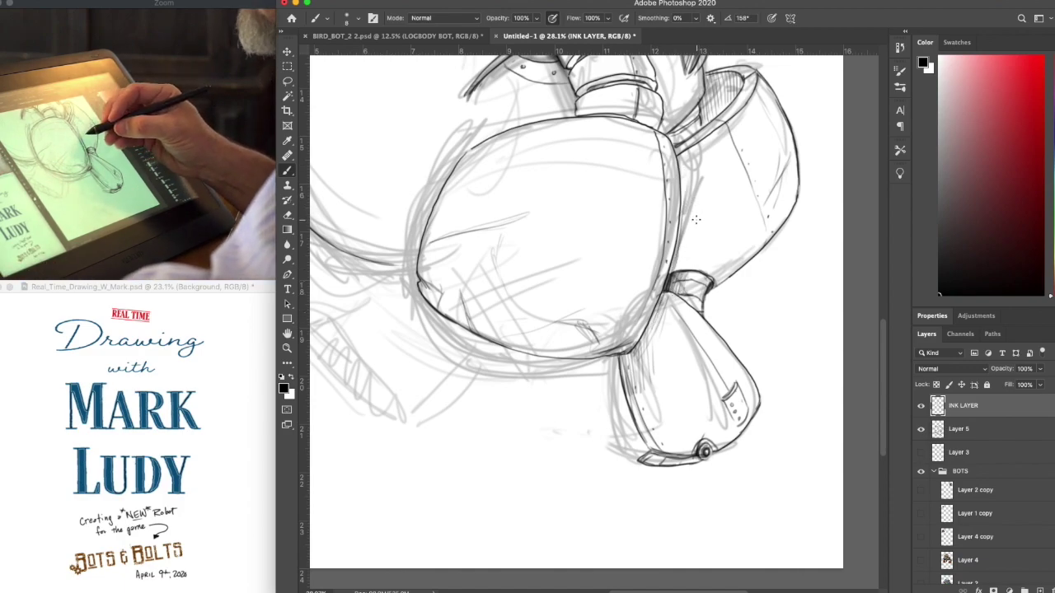
# Enlarge the brush and shade softly along the outer right edge of the large lower limb down to the foot
pyautogui.press(']')
pyautogui.press(']')
pyautogui.press(']')
pyautogui.press(']')
pyautogui.press(']')
pyautogui.press(']')
pyautogui.moveTo(680, 154)
pyautogui.mouseDown()
pyautogui.moveTo(680, 243)
pyautogui.moveTo(642, 350)
pyautogui.moveTo(656, 309)
pyautogui.mouseUp()
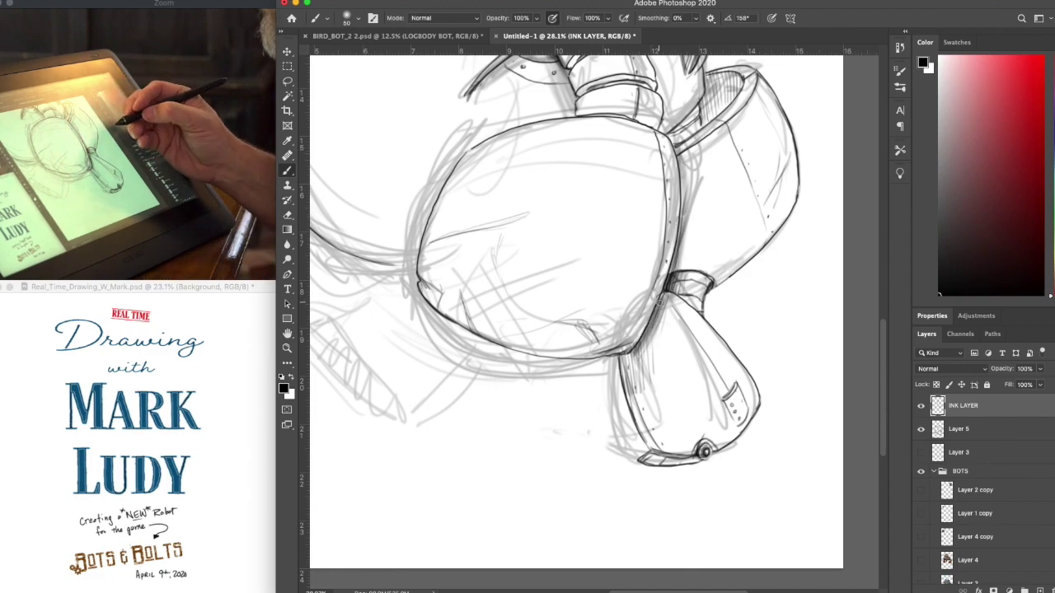
# Check the inked robot on its own by briefly hiding the Layer 5 sketch
pyautogui.scroll(-5, 731, 383)
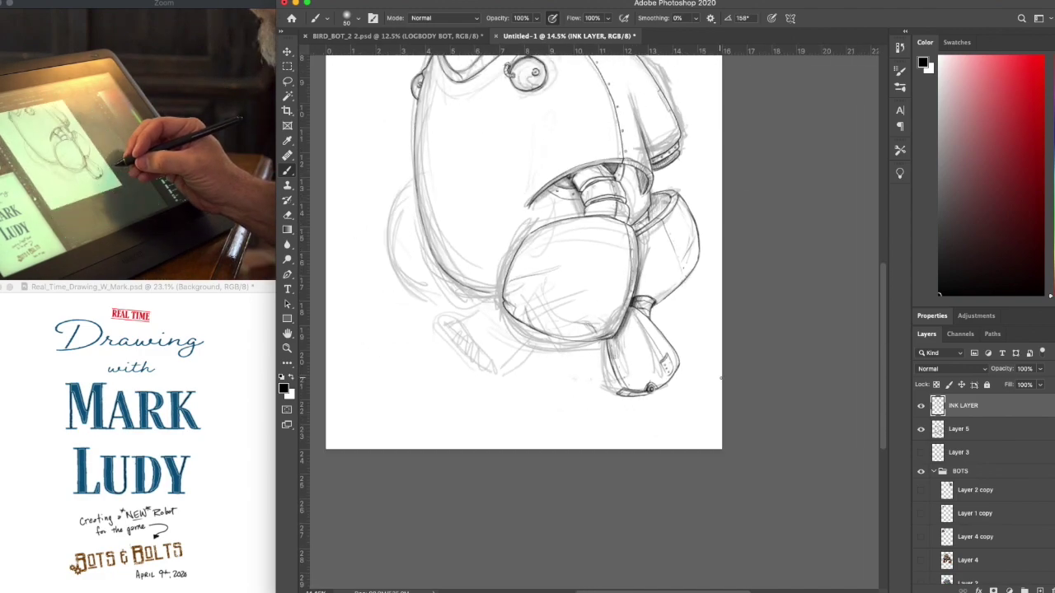
pyautogui.moveTo(765, 238); pyautogui.dragTo(784, 386)
pyautogui.click(921, 429)
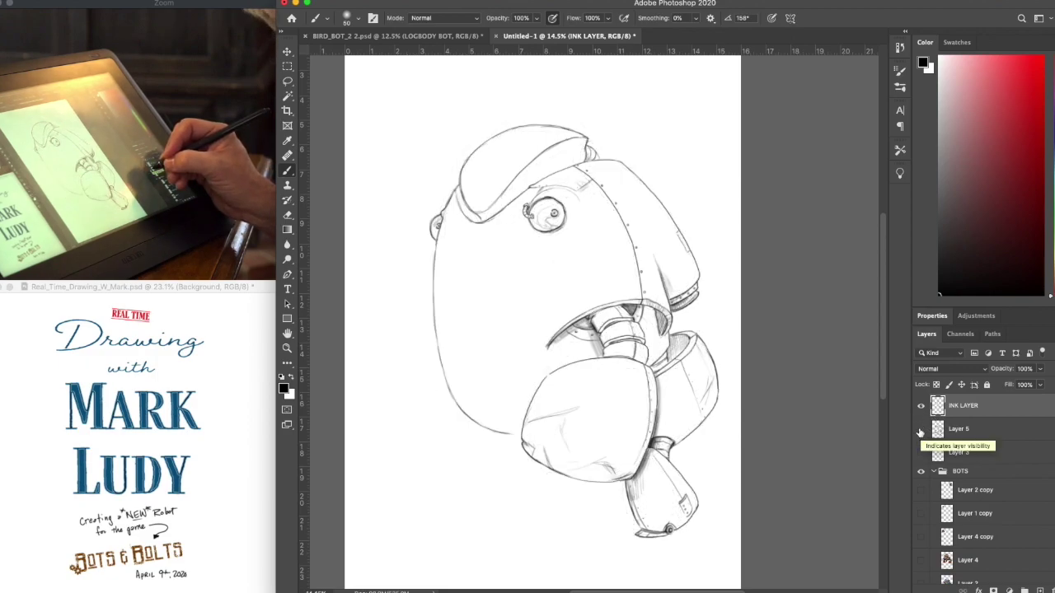
pyautogui.click(920, 430)
# Shade the recess beneath the arch around the ribbed joint with the large soft brush
pyautogui.scroll(5, 766, 179)
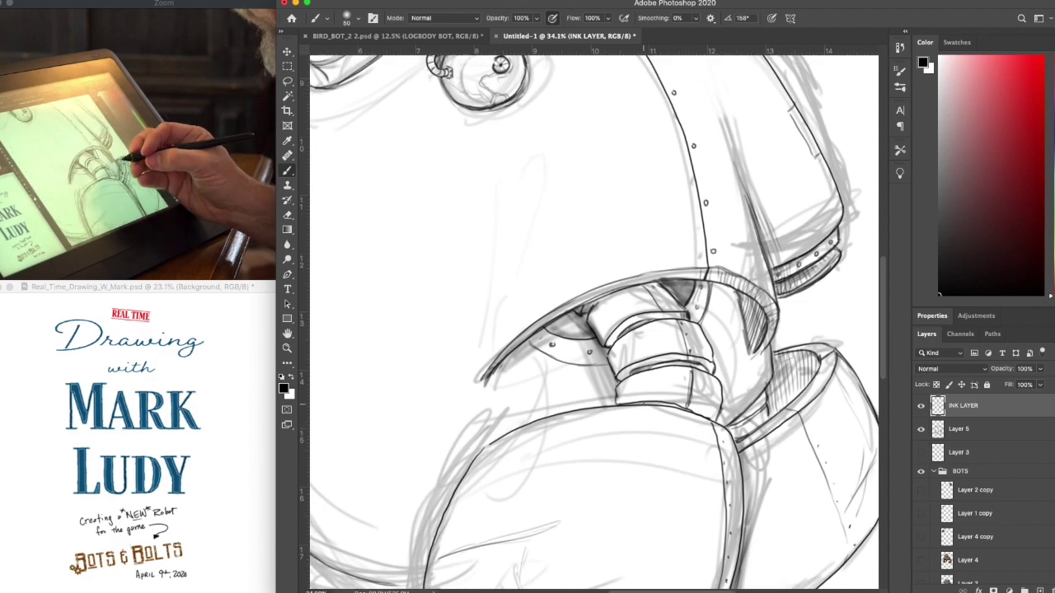
pyautogui.moveTo(659, 142); pyautogui.dragTo(719, 100)
# Reduce the brush size and ink the left foot's shaded toe cap with its round hinge bolt and the leg's upper edge
pyautogui.press('[')
pyautogui.press('[')
pyautogui.press('[')
pyautogui.press('[')
pyautogui.press('[')
pyautogui.press('[')
pyautogui.press('[')
pyautogui.press('[')
pyautogui.press('[')
pyautogui.scroll(-3, 573, 552)
pyautogui.hscroll(3, 573, 552)
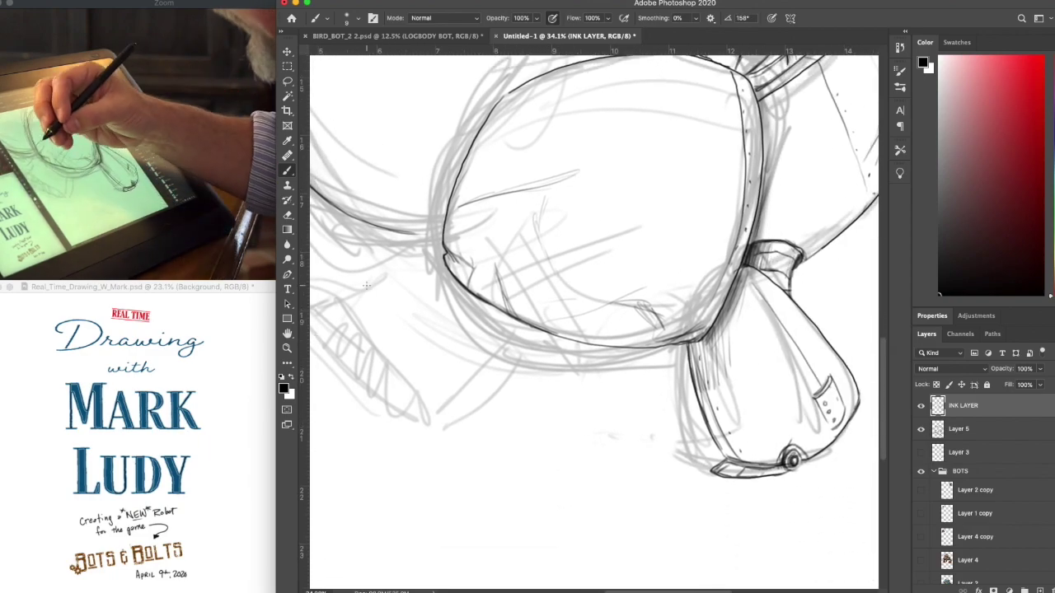
pyautogui.scroll(-3, 592, 330)
pyautogui.moveTo(383, 322)
pyautogui.mouseDown()
pyautogui.moveTo(407, 309)
pyautogui.moveTo(415, 316)
pyautogui.moveTo(379, 292)
pyautogui.moveTo(386, 319)
pyautogui.moveTo(379, 298)
pyautogui.moveTo(429, 322)
pyautogui.mouseUp()
pyautogui.moveTo(386, 294)
pyautogui.mouseDown()
pyautogui.moveTo(417, 306)
pyautogui.moveTo(461, 268)
pyautogui.mouseUp()
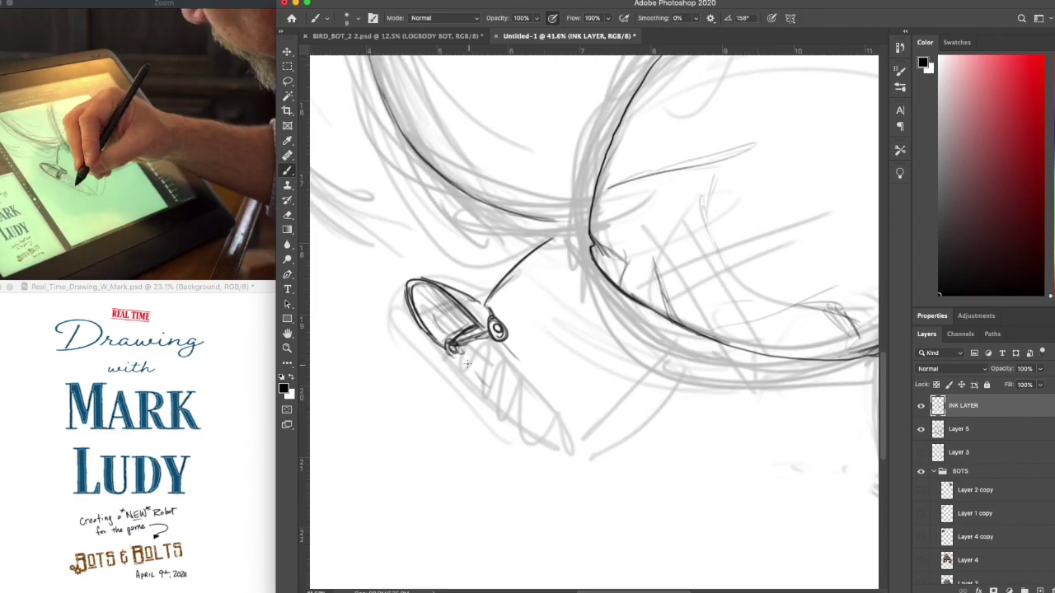
# Ink the left foot's long oval sole with a segmented rim and a shaded inner recess
pyautogui.moveTo(465, 357)
pyautogui.mouseDown()
pyautogui.moveTo(511, 426)
pyautogui.moveTo(557, 464)
pyautogui.moveTo(585, 457)
pyautogui.moveTo(524, 367)
pyautogui.moveTo(473, 353)
pyautogui.mouseUp()
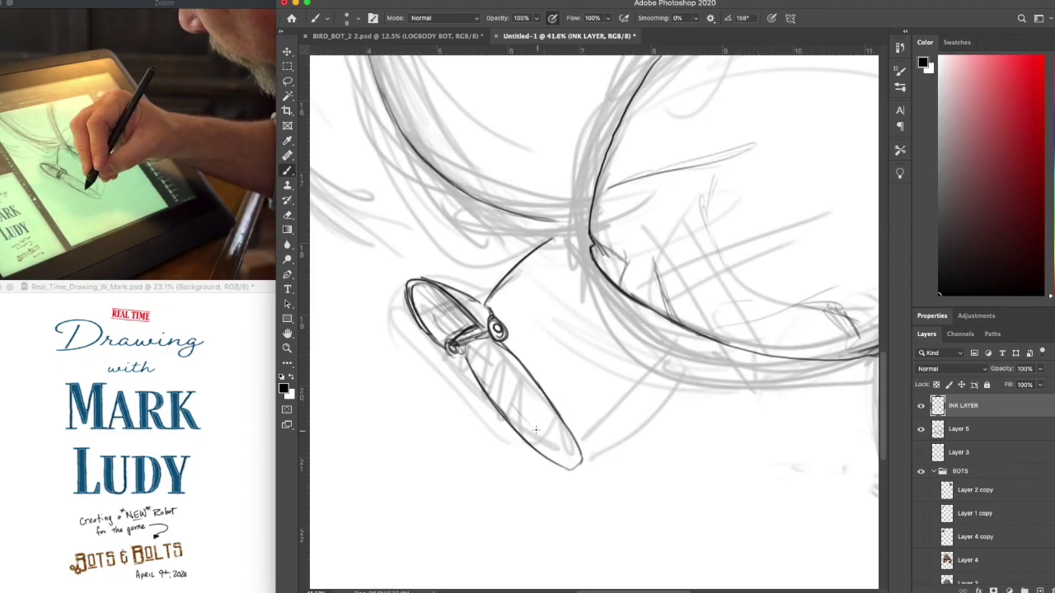
pyautogui.moveTo(568, 446); pyautogui.dragTo(490, 365)
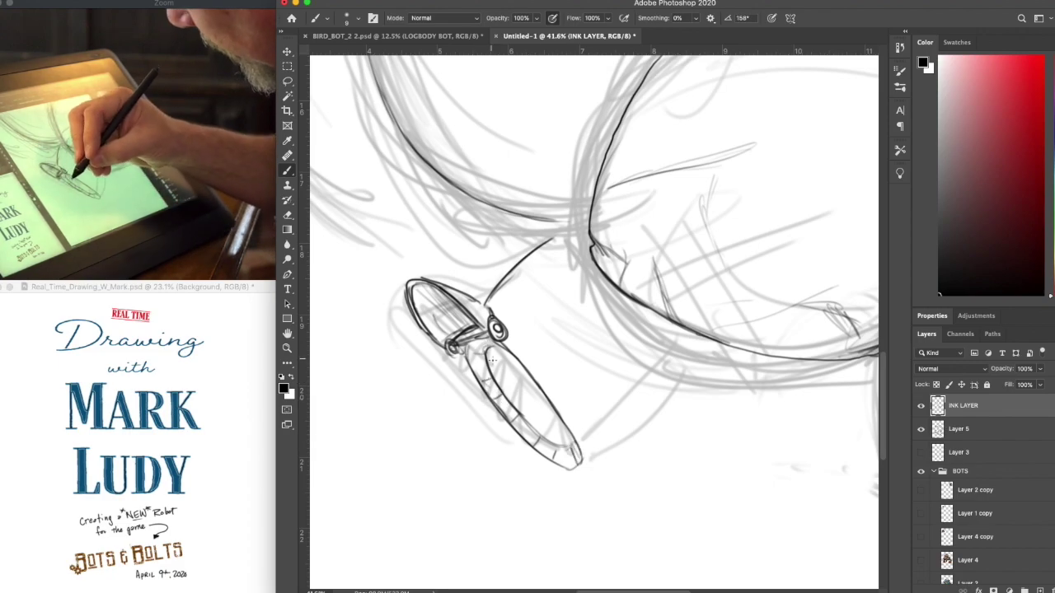
pyautogui.moveTo(504, 364)
pyautogui.mouseDown()
pyautogui.moveTo(560, 427)
pyautogui.moveTo(533, 408)
pyautogui.mouseUp()
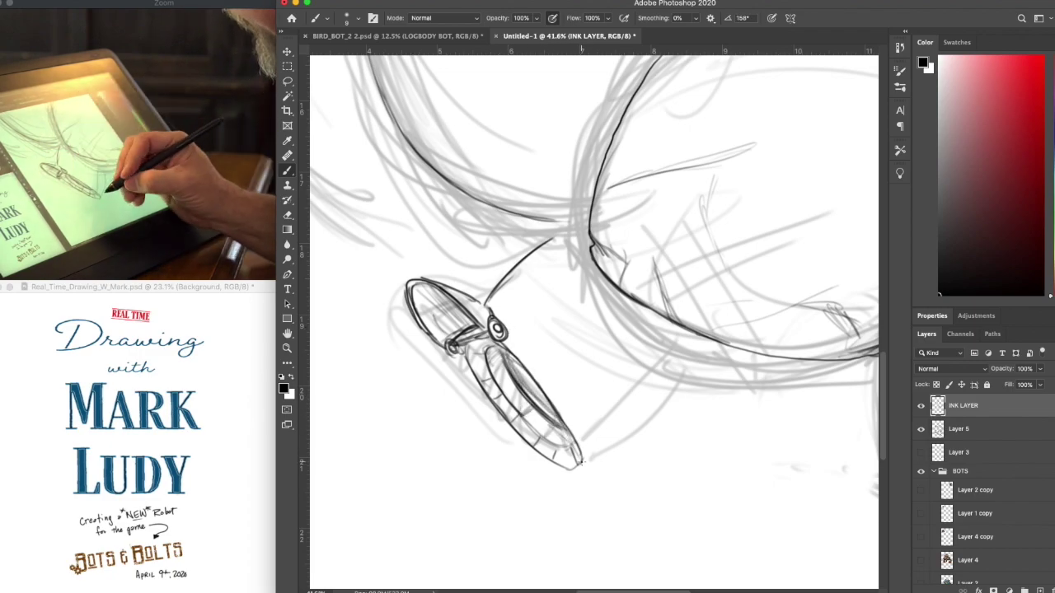
# Ink the left leg's lower edge and riveted seam, and add dents along the bottom of the large lower limb
pyautogui.moveTo(607, 447)
pyautogui.mouseDown()
pyautogui.moveTo(683, 375)
pyautogui.moveTo(701, 341)
pyautogui.mouseUp()
pyautogui.scroll(-5, 701, 340)
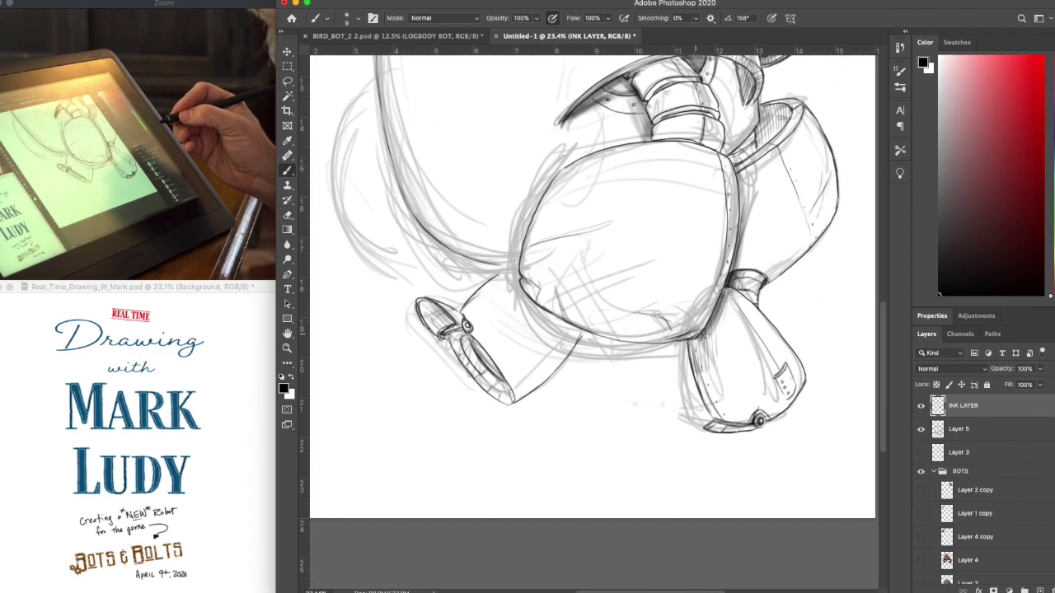
pyautogui.moveTo(579, 330); pyautogui.dragTo(573, 351)
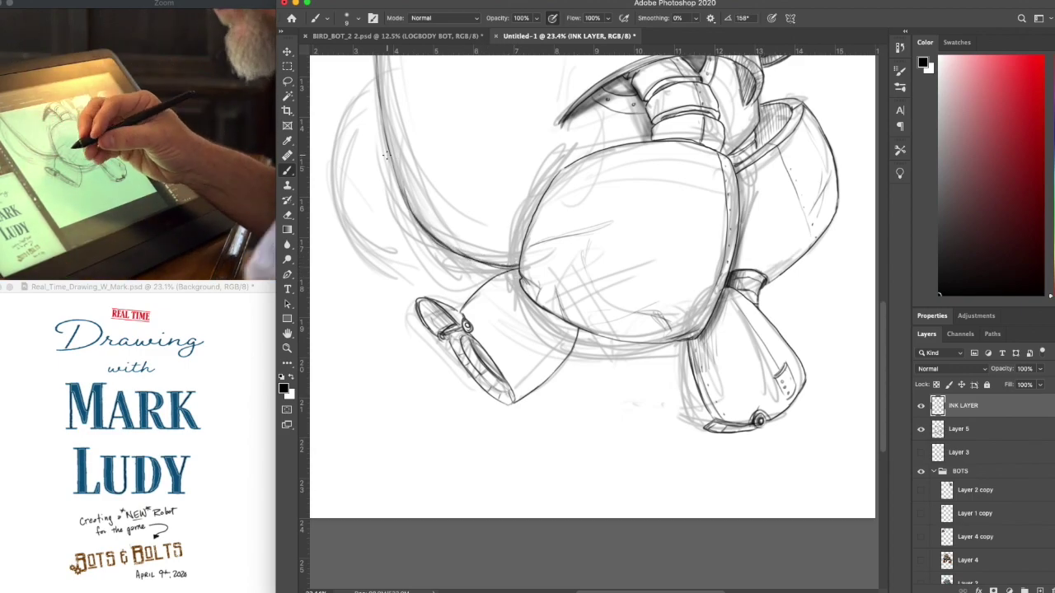
pyautogui.moveTo(505, 381); pyautogui.dragTo(565, 321)
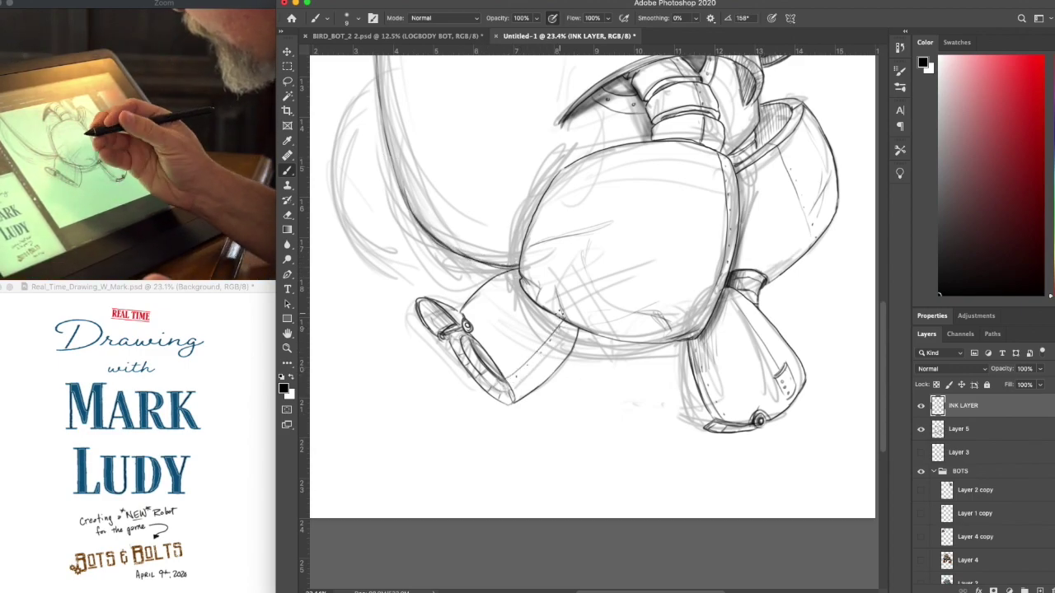
pyautogui.moveTo(525, 283); pyautogui.dragTo(560, 289)
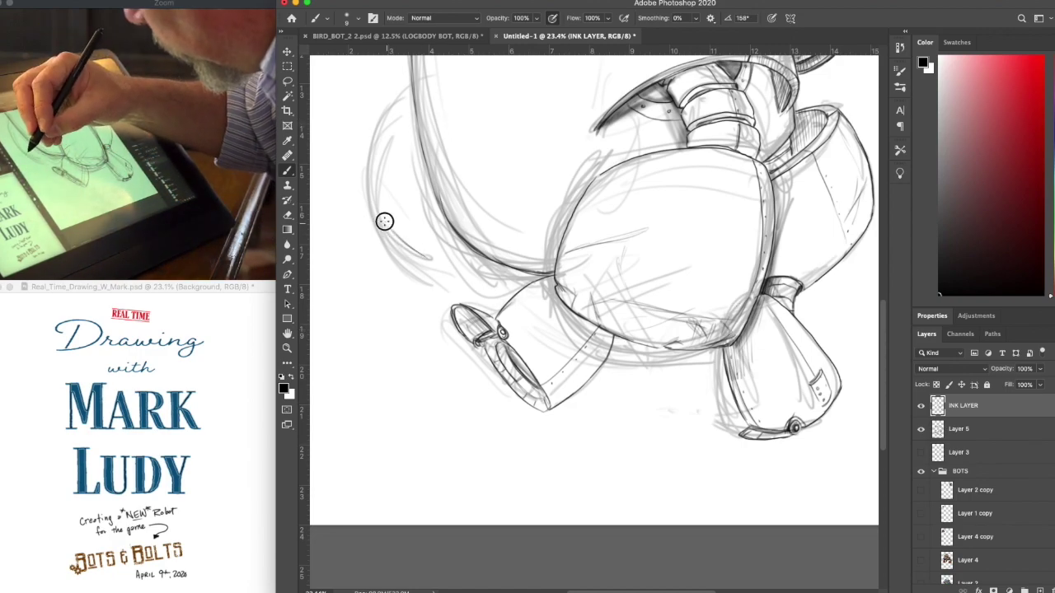
# Ink the outline of the limb showing behind the body's lower left side
pyautogui.moveTo(385, 221)
pyautogui.mouseDown()
pyautogui.moveTo(372, 179)
pyautogui.moveTo(418, 125)
pyautogui.mouseUp()
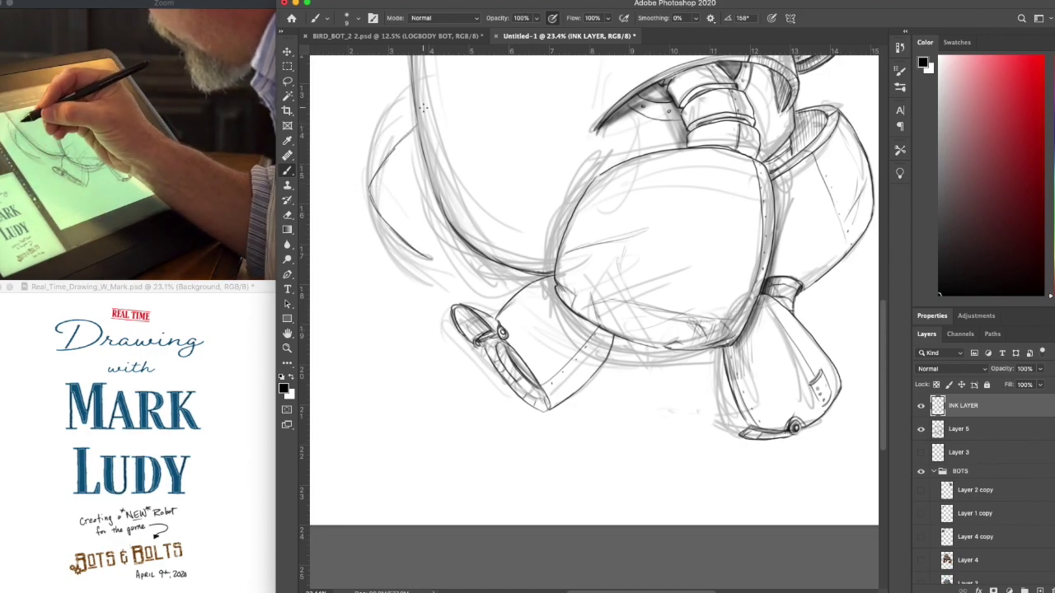
pyautogui.moveTo(395, 217)
pyautogui.mouseDown()
pyautogui.moveTo(442, 250)
pyautogui.moveTo(488, 256)
pyautogui.mouseUp()
# Ink ribs across the band beneath the cap and thicken the cap's lower left edge
pyautogui.scroll(-5, 590, 293)
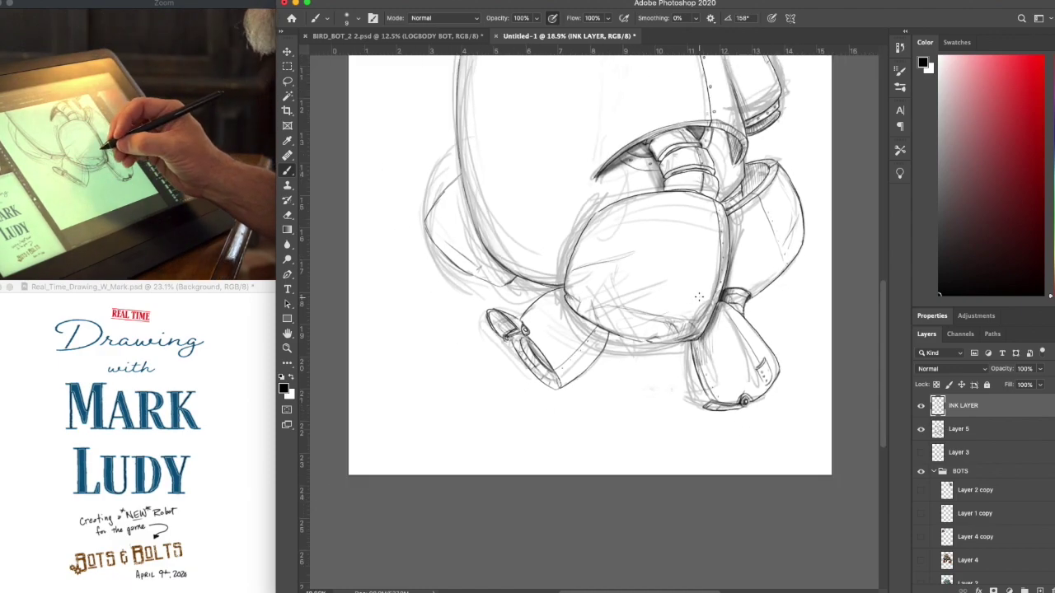
pyautogui.scroll(3, 652, 135)
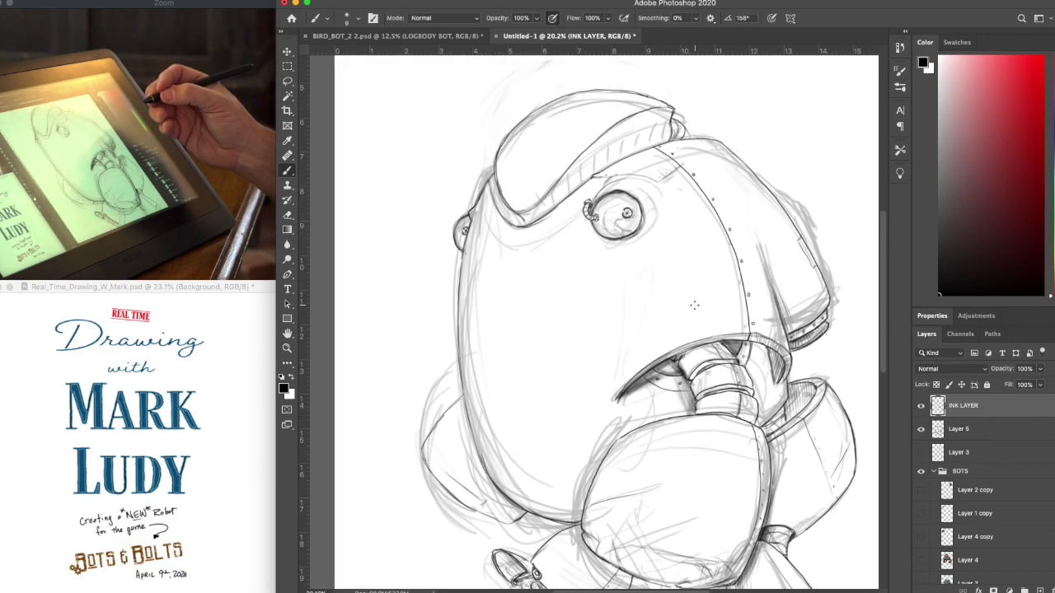
pyautogui.moveTo(529, 211)
pyautogui.mouseDown()
pyautogui.moveTo(596, 152)
pyautogui.moveTo(669, 116)
pyautogui.mouseUp()
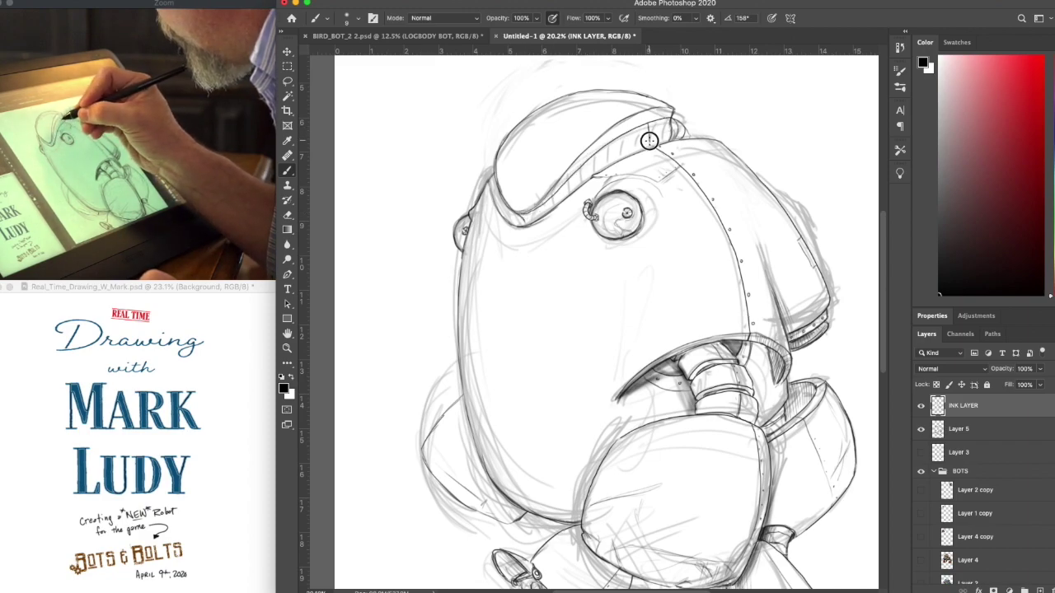
pyautogui.scroll(2, 649, 140)
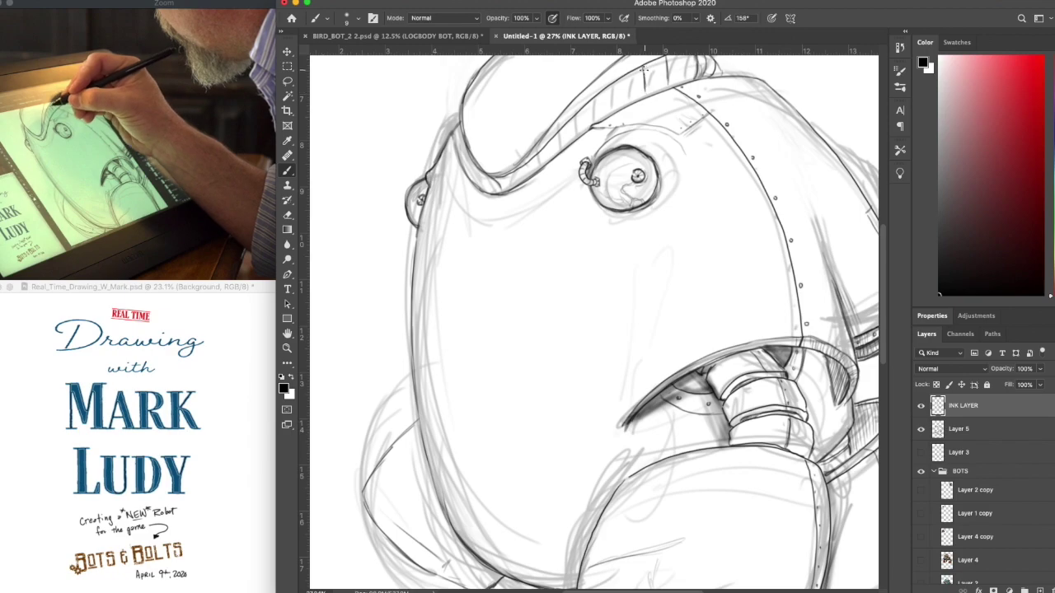
pyautogui.moveTo(666, 75)
pyautogui.mouseDown()
pyautogui.moveTo(649, 90)
pyautogui.moveTo(717, 139)
pyautogui.moveTo(523, 247)
pyautogui.mouseUp()
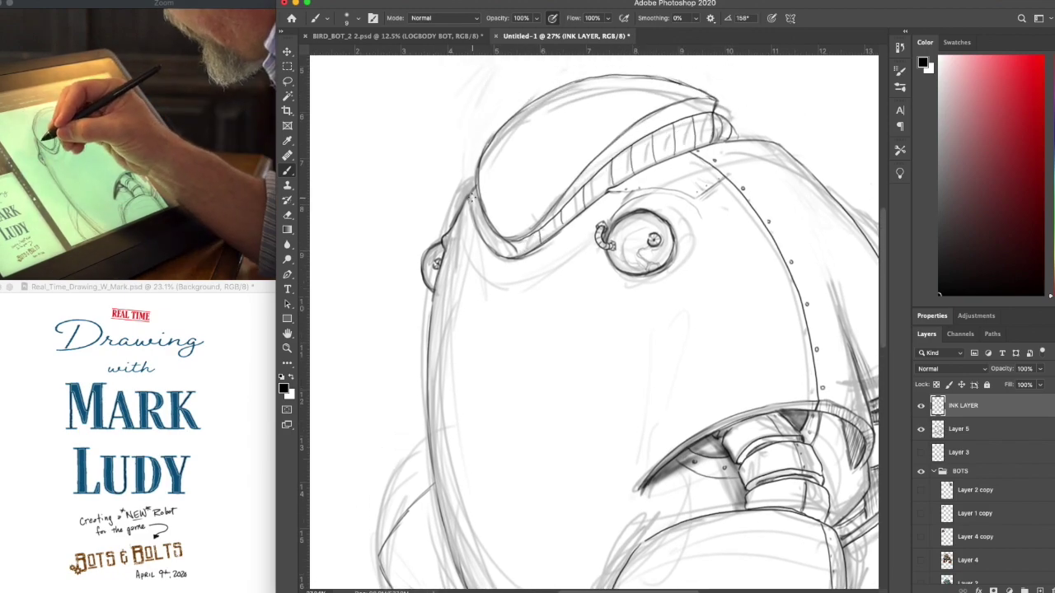
pyautogui.moveTo(483, 219); pyautogui.dragTo(516, 253)
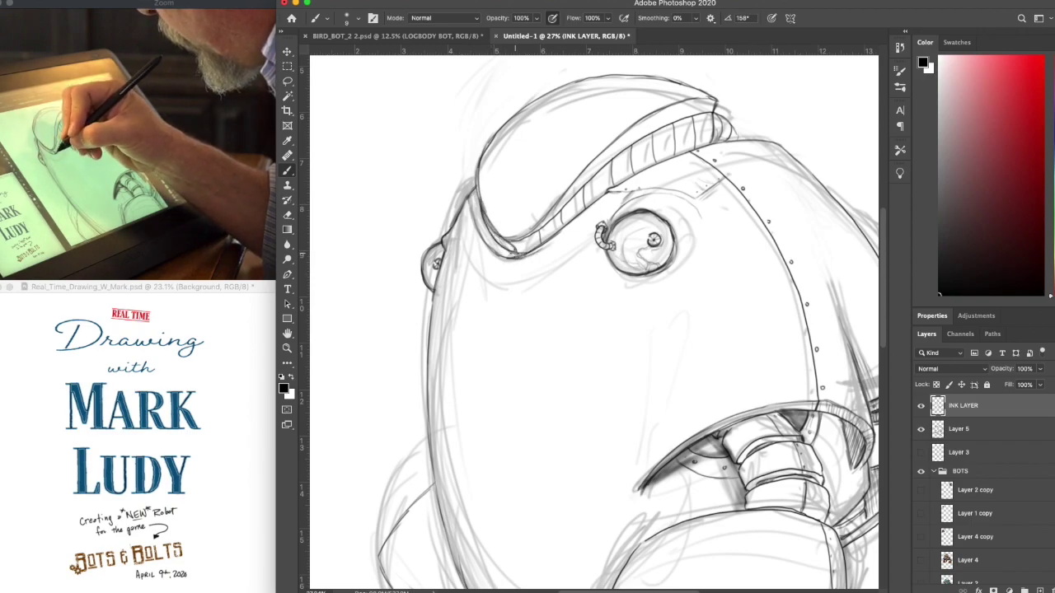
pyautogui.moveTo(484, 215); pyautogui.dragTo(496, 237)
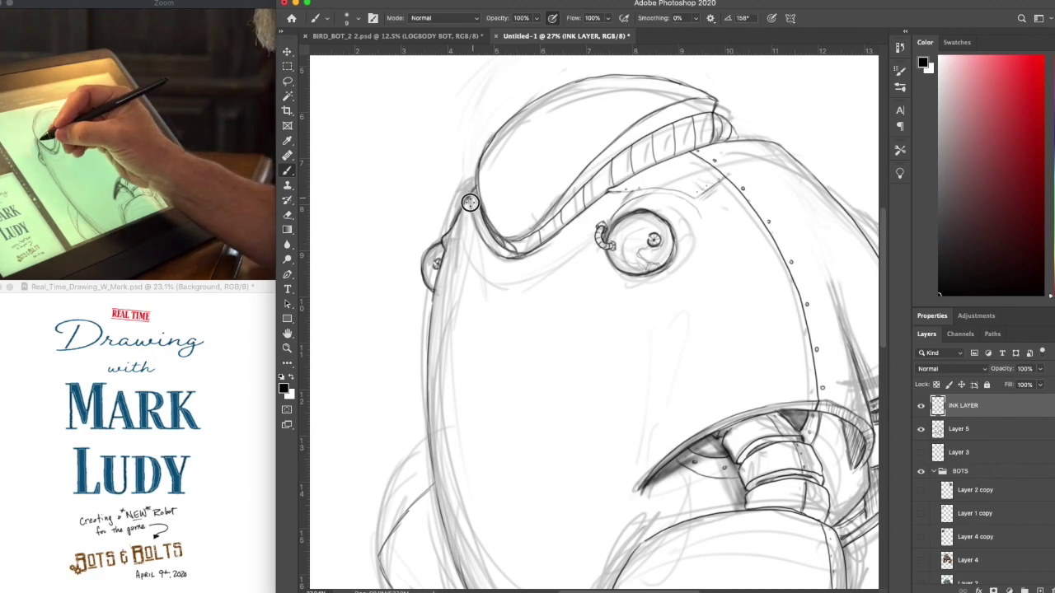
# Hide the Layer 5 sketch and add a new layer named COLOR between it and the ink layer
pyautogui.scroll(-5, 506, 235)
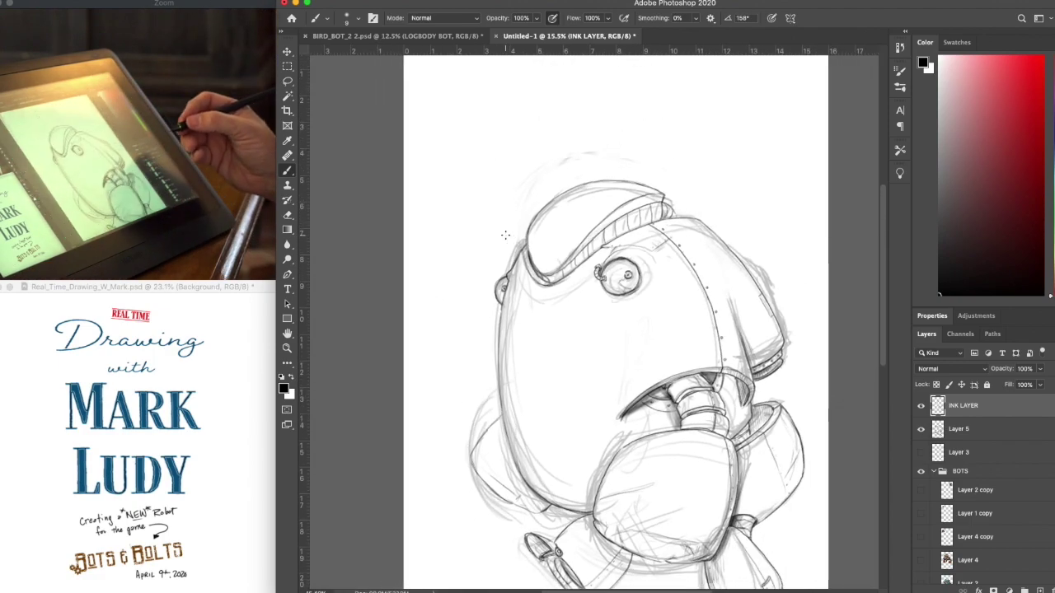
pyautogui.scroll(-3, 505, 235)
pyautogui.click(920, 430)
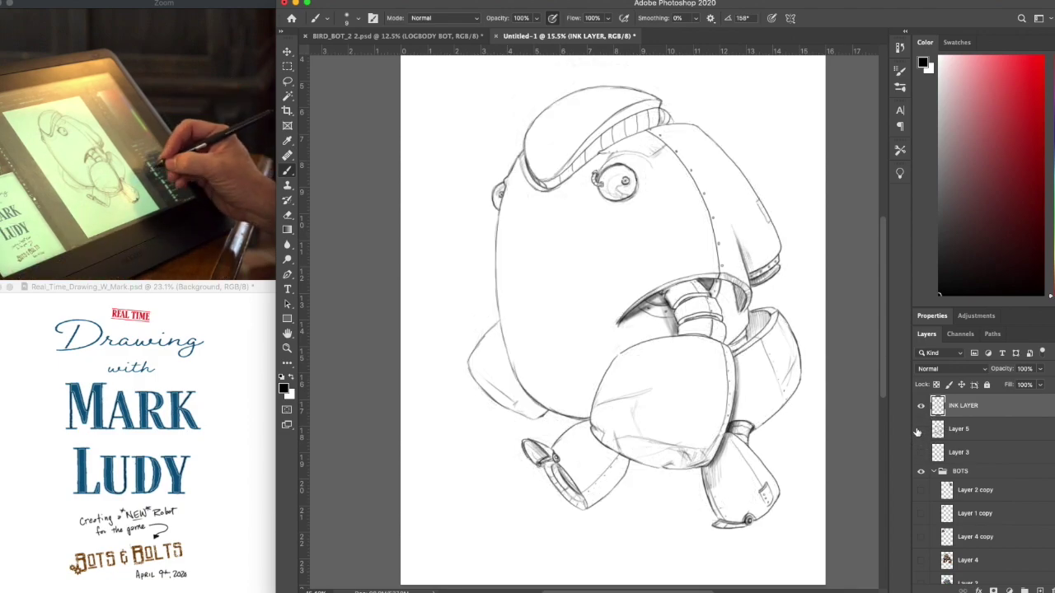
pyautogui.click(976, 430)
pyautogui.click(1040, 590)
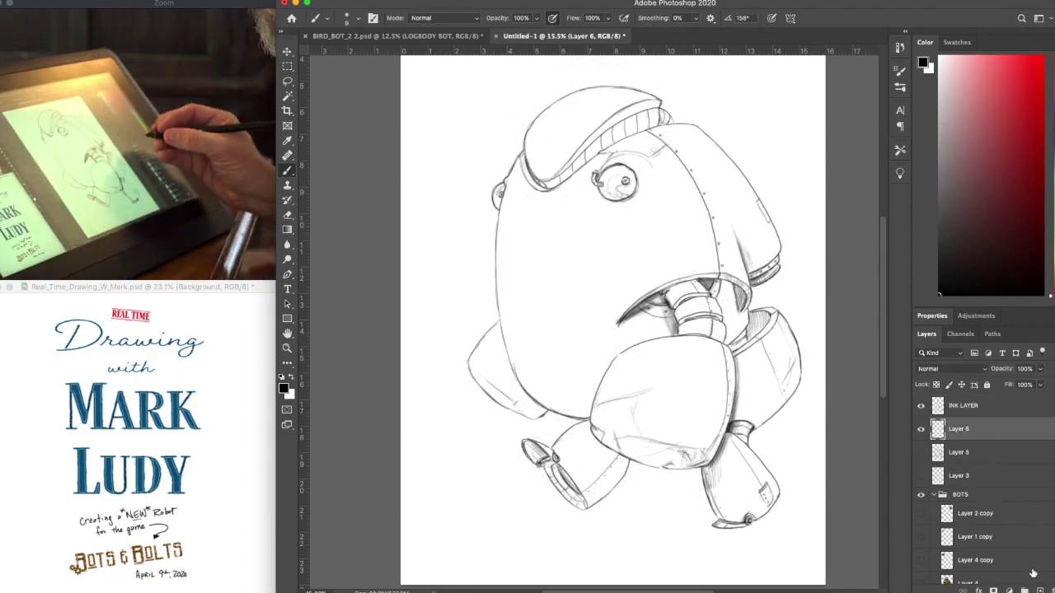
pyautogui.doubleClick(959, 429)
pyautogui.write('COLOR')
pyautogui.press('Return')
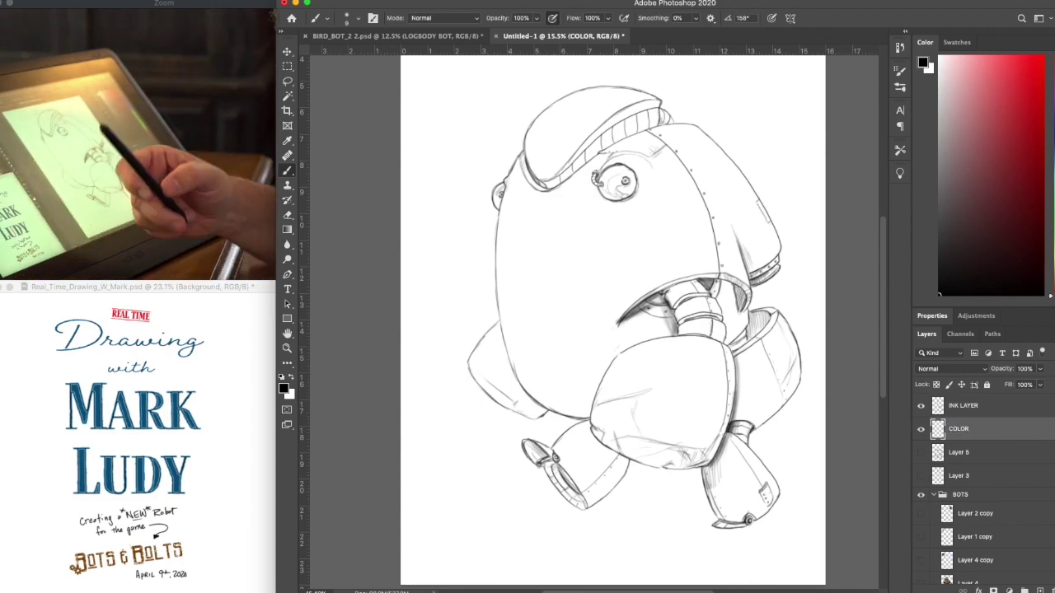
# Make INK LAYER the active layer again for more inking on the body
pyautogui.scroll(5, 595, 322)
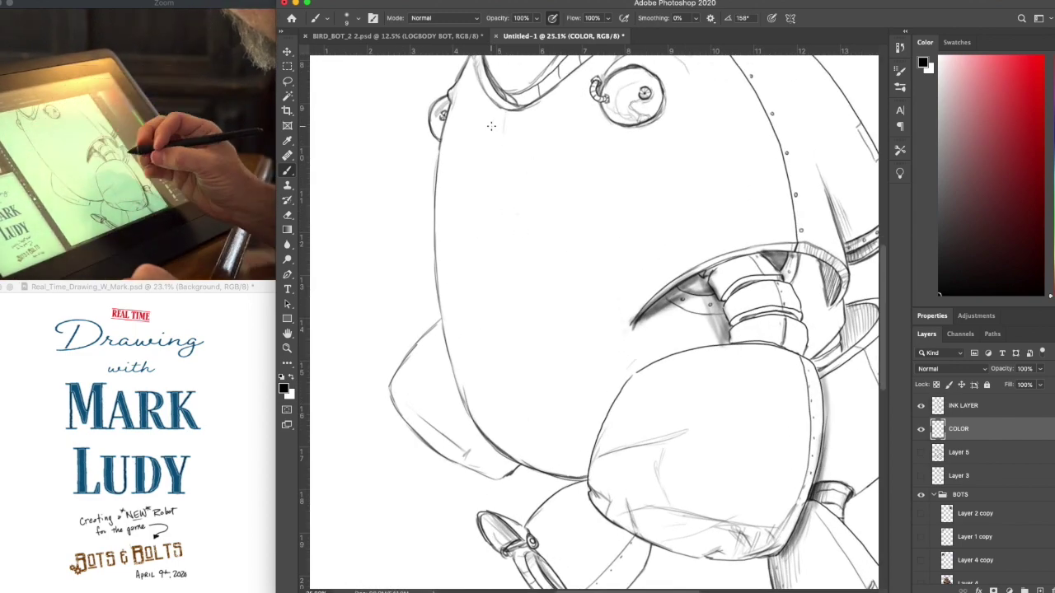
pyautogui.hotkey('alt', ']')
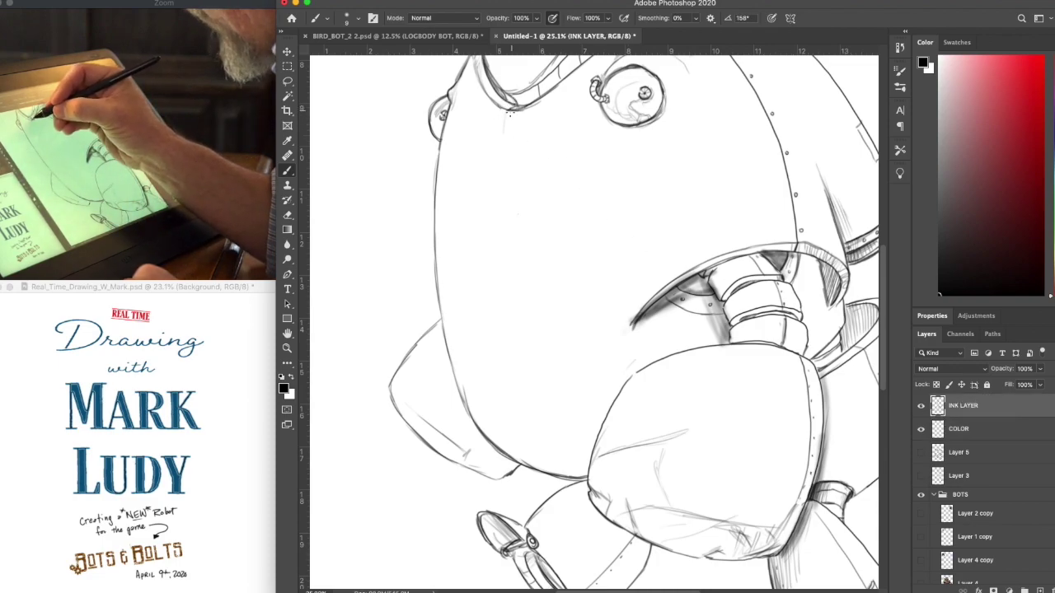
# Ink a long curved seam down the front of the body from the cap's edge to the underside
pyautogui.moveTo(503, 118)
pyautogui.mouseDown()
pyautogui.moveTo(500, 242)
pyautogui.moveTo(520, 355)
pyautogui.moveTo(566, 476)
pyautogui.mouseUp()
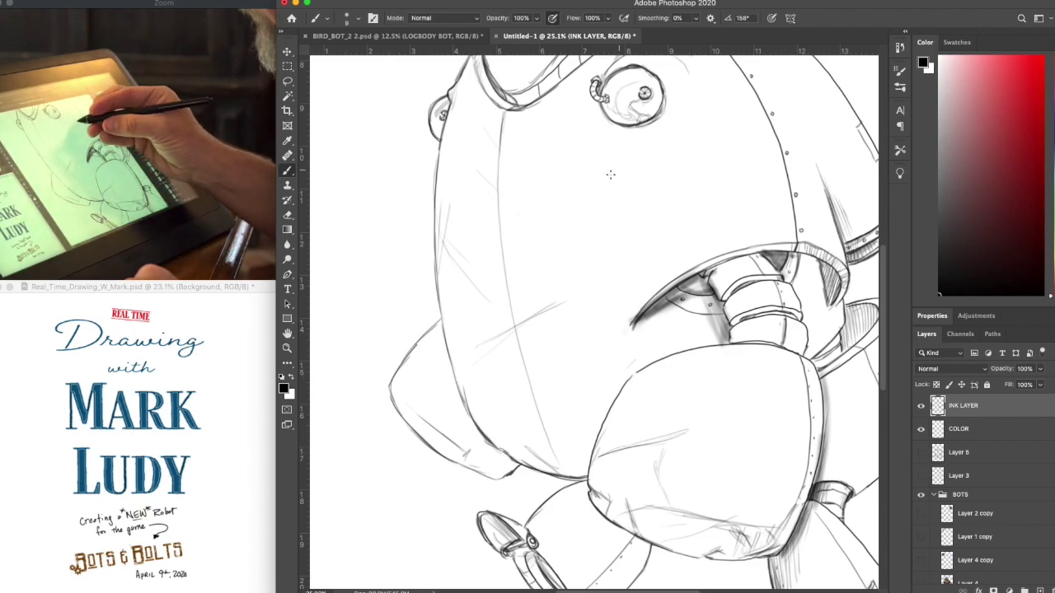
# Fill both eyeballs with a flat pale olive green on the COLOR layer
pyautogui.click(970, 431)
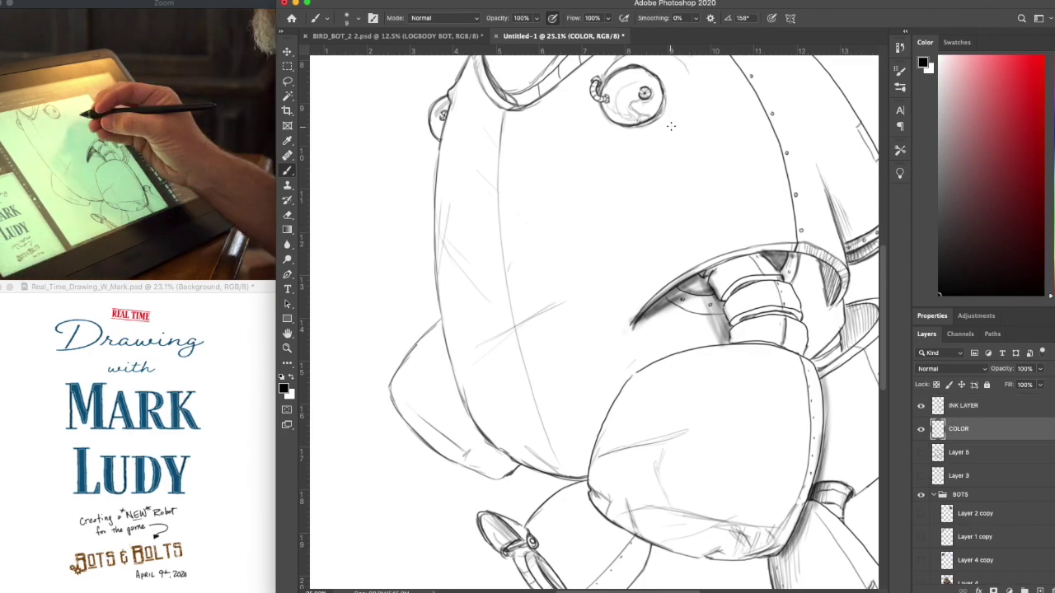
pyautogui.press('super+plus')
pyautogui.press('super+plus')
pyautogui.scroll(8, 675, 135)
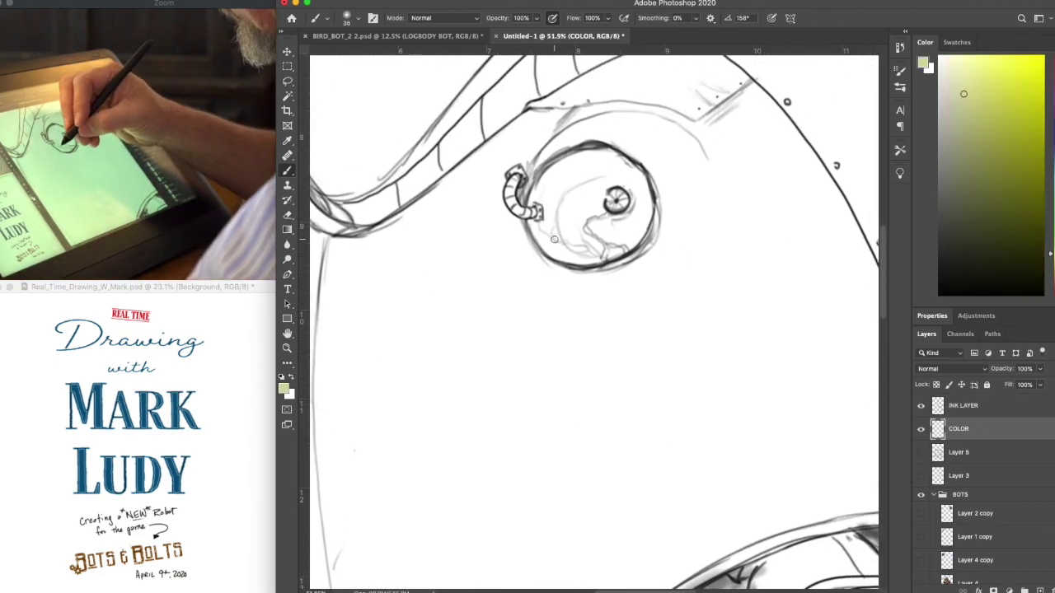
pyautogui.press(']')
pyautogui.moveTo(563, 251)
pyautogui.mouseDown()
pyautogui.moveTo(539, 223)
pyautogui.moveTo(576, 257)
pyautogui.moveTo(539, 234)
pyautogui.moveTo(530, 221)
pyautogui.moveTo(562, 247)
pyautogui.moveTo(527, 207)
pyautogui.moveTo(587, 265)
pyautogui.moveTo(629, 163)
pyautogui.moveTo(640, 238)
pyautogui.moveTo(650, 237)
pyautogui.moveTo(652, 187)
pyautogui.moveTo(596, 150)
pyautogui.moveTo(610, 155)
pyautogui.moveTo(579, 160)
pyautogui.moveTo(561, 261)
pyautogui.moveTo(619, 246)
pyautogui.moveTo(597, 254)
pyautogui.moveTo(590, 223)
pyautogui.mouseUp()
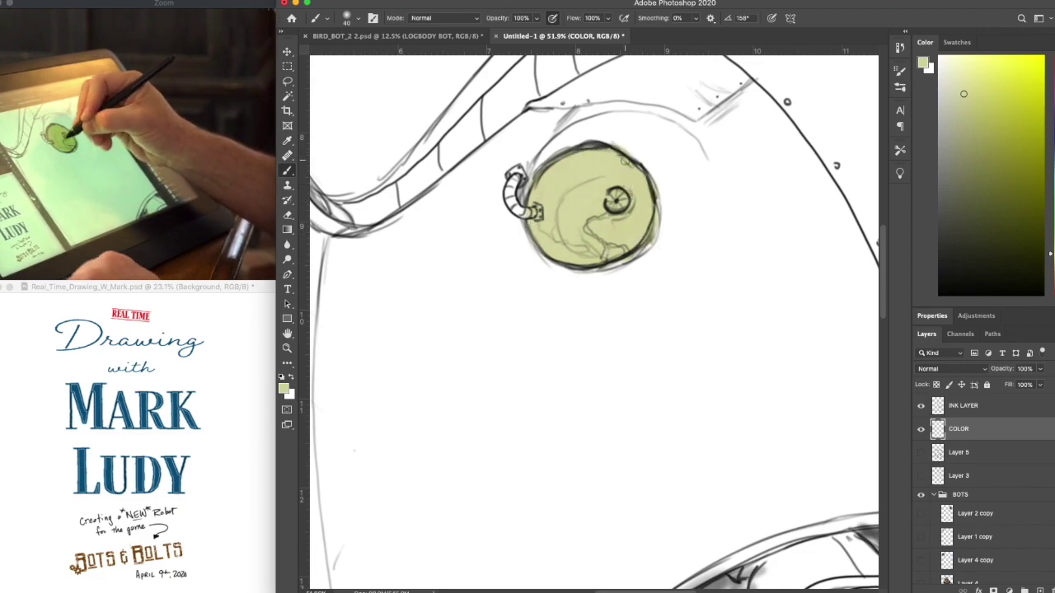
pyautogui.moveTo(478, 170); pyautogui.dragTo(625, 161)
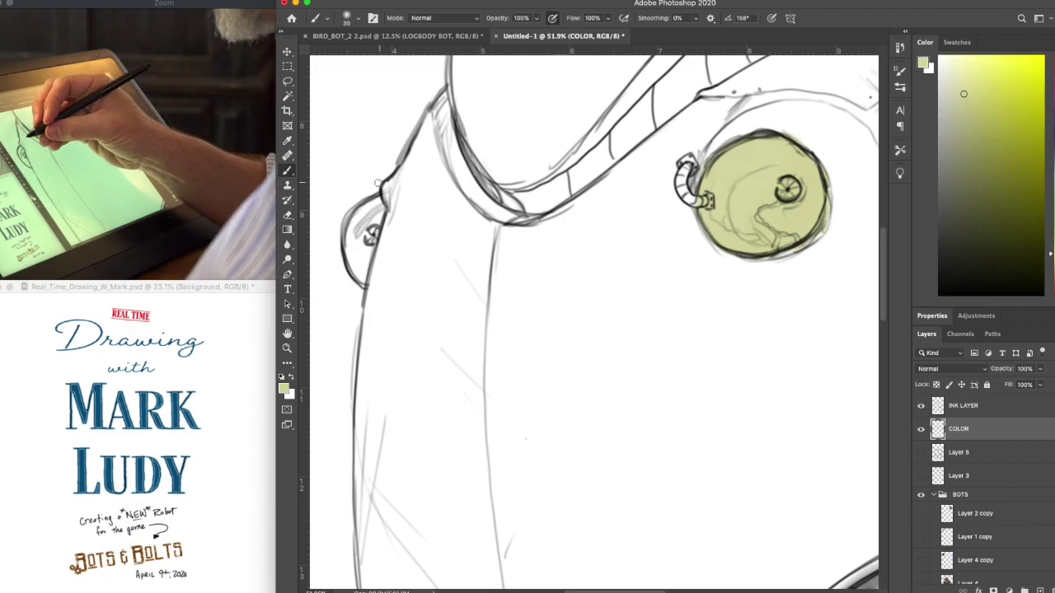
pyautogui.moveTo(354, 258)
pyautogui.mouseDown()
pyautogui.moveTo(349, 232)
pyautogui.moveTo(365, 283)
pyautogui.moveTo(353, 268)
pyautogui.moveTo(377, 225)
pyautogui.moveTo(350, 237)
pyautogui.mouseUp()
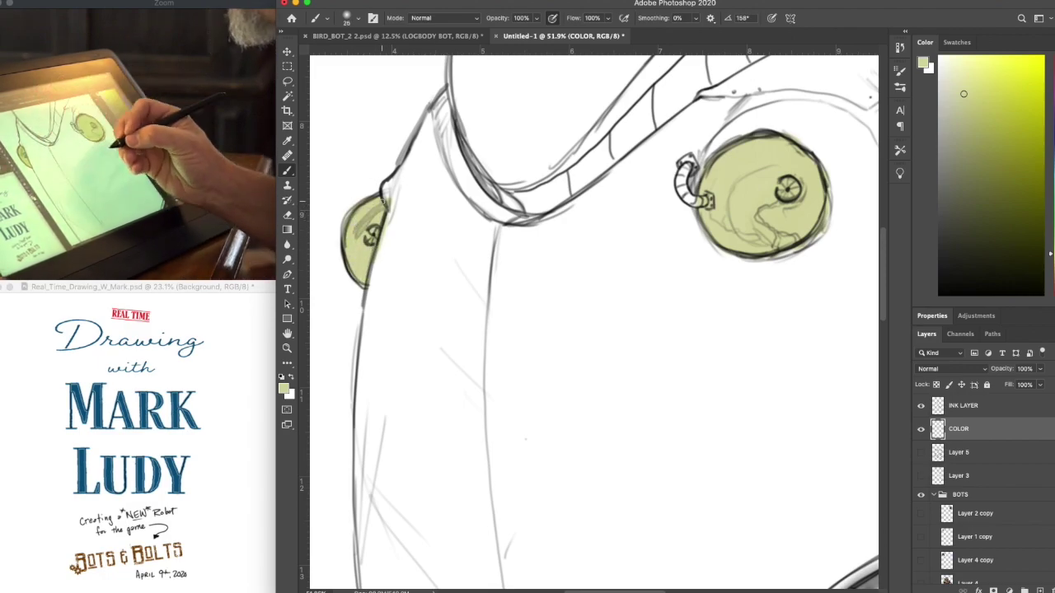
# Blend soft orange and pale cyan tints over the green base of both eyes
pyautogui.moveTo(626, 272); pyautogui.dragTo(634, 260)
pyautogui.click(1052, 281)
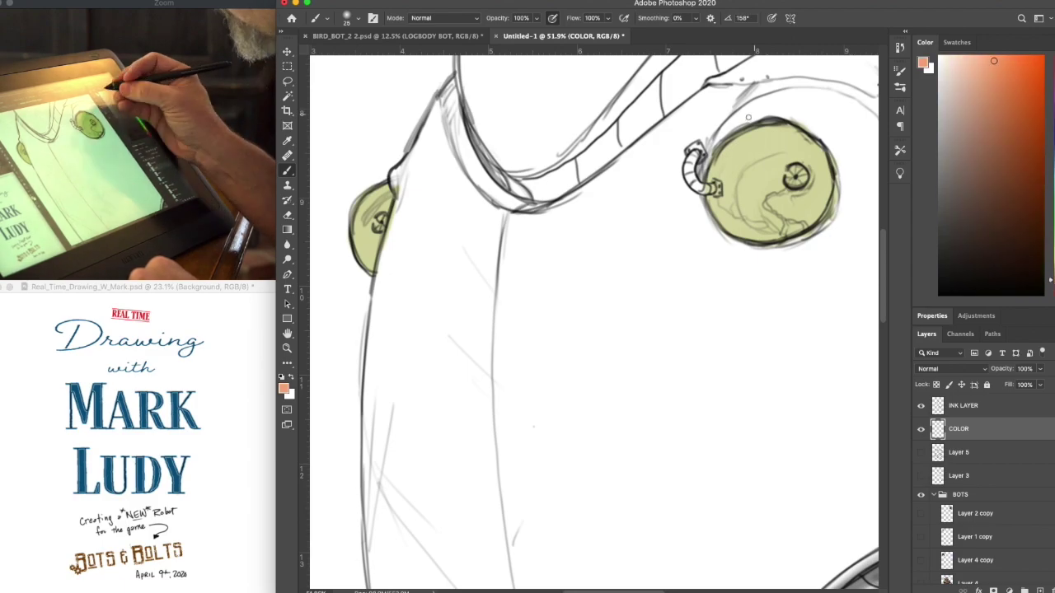
pyautogui.moveTo(746, 145); pyautogui.dragTo(730, 182)
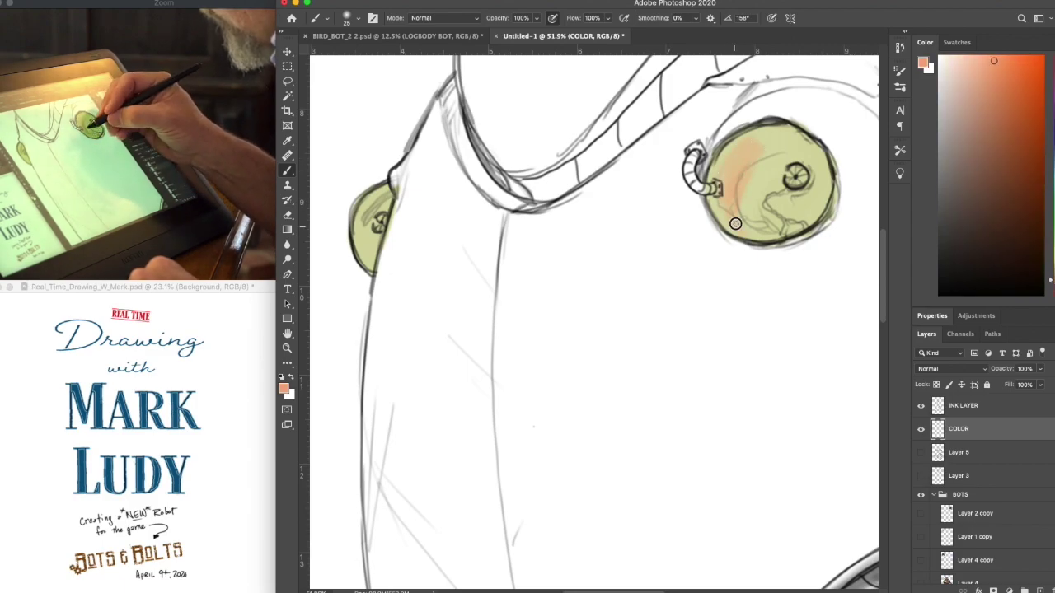
pyautogui.moveTo(733, 226); pyautogui.dragTo(775, 202)
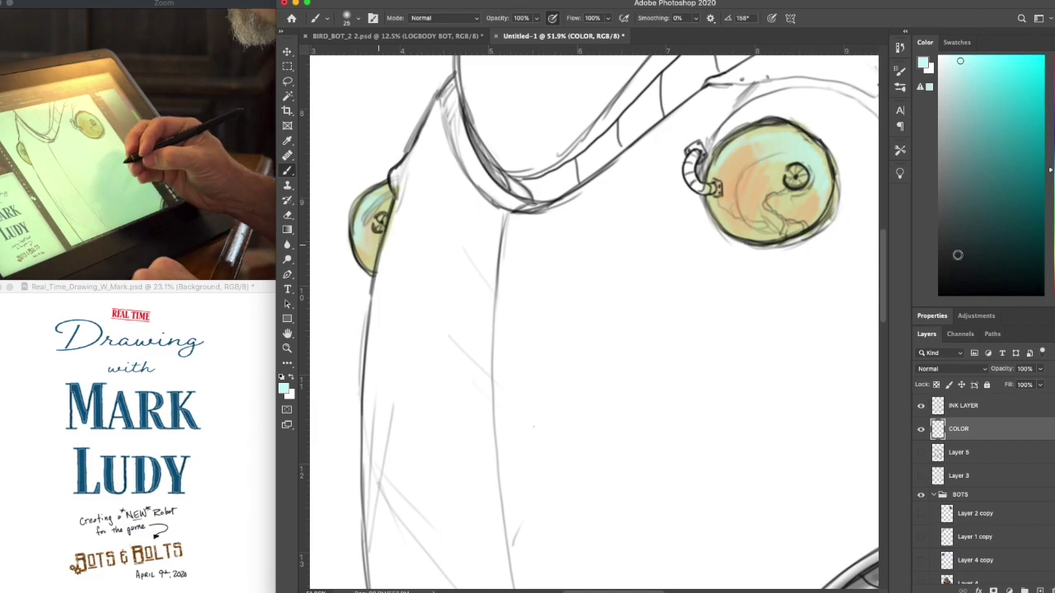
# Paint dark blue centers into both eyes and blend in near-black and brighter blue tones
pyautogui.moveTo(1052, 169); pyautogui.dragTo(1051, 147)
pyautogui.click(1035, 194)
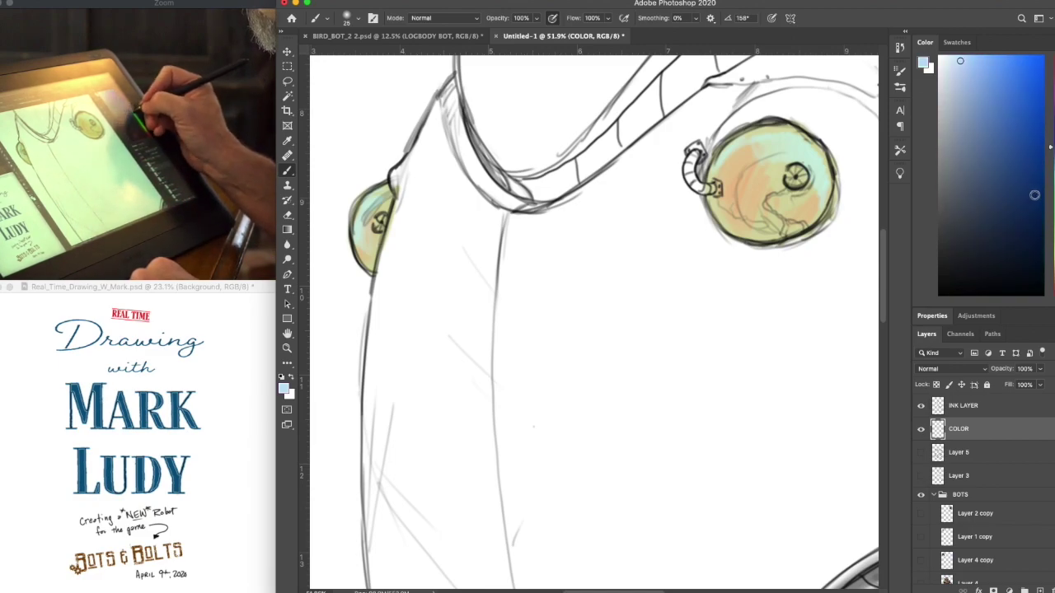
pyautogui.moveTo(766, 180)
pyautogui.mouseDown()
pyautogui.moveTo(750, 225)
pyautogui.moveTo(742, 213)
pyautogui.moveTo(769, 157)
pyautogui.moveTo(746, 179)
pyautogui.moveTo(787, 158)
pyautogui.mouseUp()
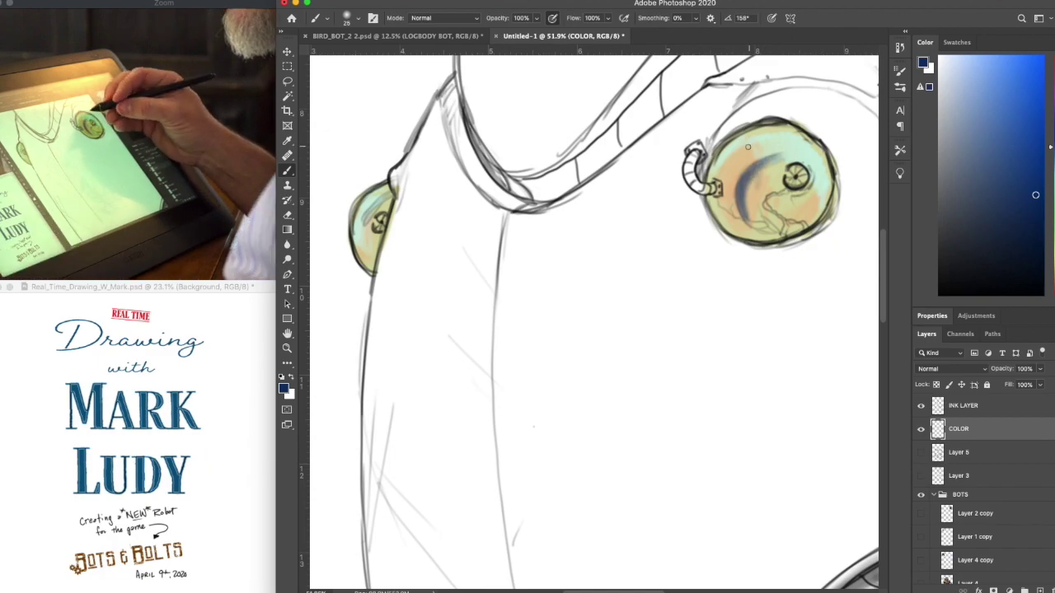
pyautogui.press(']')
pyautogui.press(']')
pyautogui.press(']')
pyautogui.moveTo(752, 214)
pyautogui.mouseDown()
pyautogui.moveTo(753, 174)
pyautogui.moveTo(765, 229)
pyautogui.moveTo(774, 193)
pyautogui.moveTo(801, 173)
pyautogui.moveTo(764, 221)
pyautogui.moveTo(750, 169)
pyautogui.moveTo(805, 184)
pyautogui.mouseUp()
pyautogui.click(1036, 278)
pyautogui.moveTo(752, 213)
pyautogui.mouseDown()
pyautogui.moveTo(759, 169)
pyautogui.moveTo(749, 216)
pyautogui.mouseUp()
pyautogui.moveTo(733, 162)
pyautogui.mouseDown()
pyautogui.moveTo(785, 131)
pyautogui.moveTo(734, 203)
pyautogui.moveTo(726, 174)
pyautogui.mouseUp()
pyautogui.click(1029, 87)
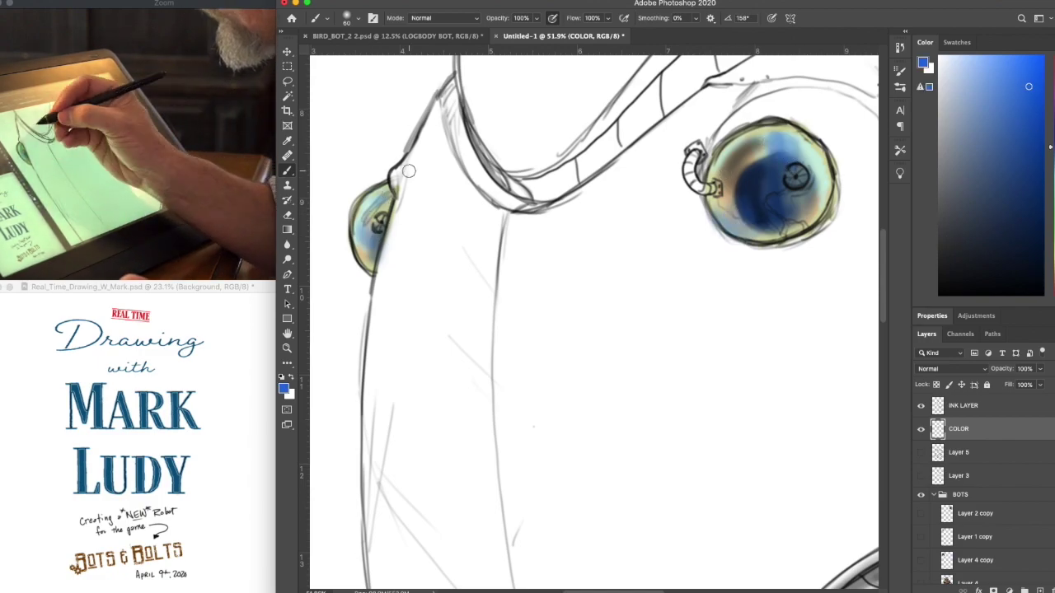
# Brush pale cream reflections over the blue and around the rims of both eyes
pyautogui.click(1051, 261)
pyautogui.click(970, 60)
pyautogui.moveTo(738, 159)
pyautogui.mouseDown()
pyautogui.moveTo(754, 183)
pyautogui.moveTo(767, 165)
pyautogui.moveTo(738, 155)
pyautogui.moveTo(767, 239)
pyautogui.moveTo(816, 216)
pyautogui.mouseUp()
pyautogui.click(947, 56)
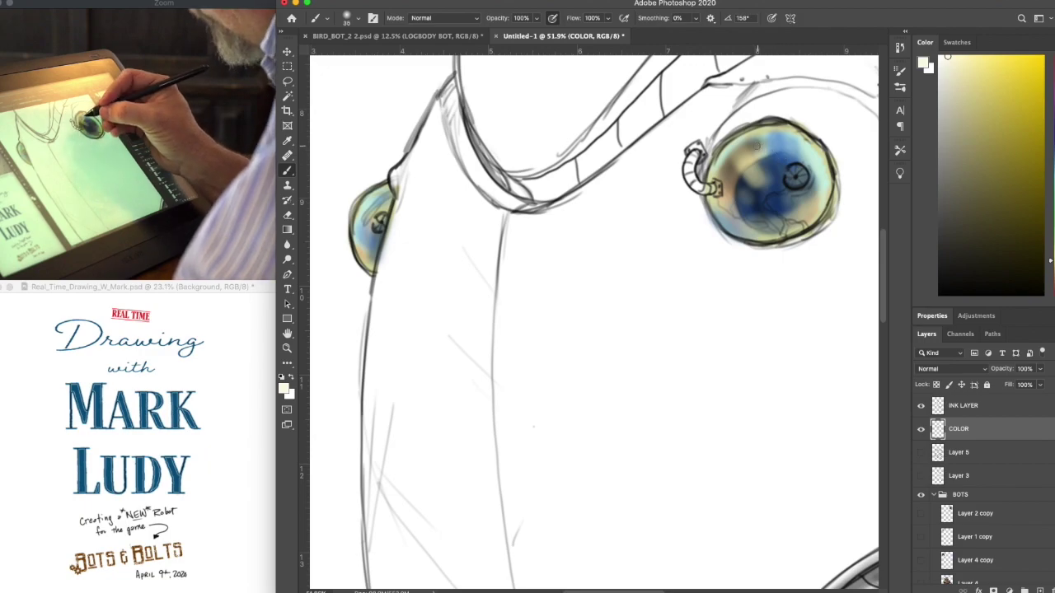
pyautogui.moveTo(744, 149)
pyautogui.mouseDown()
pyautogui.moveTo(803, 149)
pyautogui.moveTo(786, 144)
pyautogui.moveTo(755, 204)
pyautogui.mouseUp()
pyautogui.moveTo(365, 242); pyautogui.dragTo(368, 263)
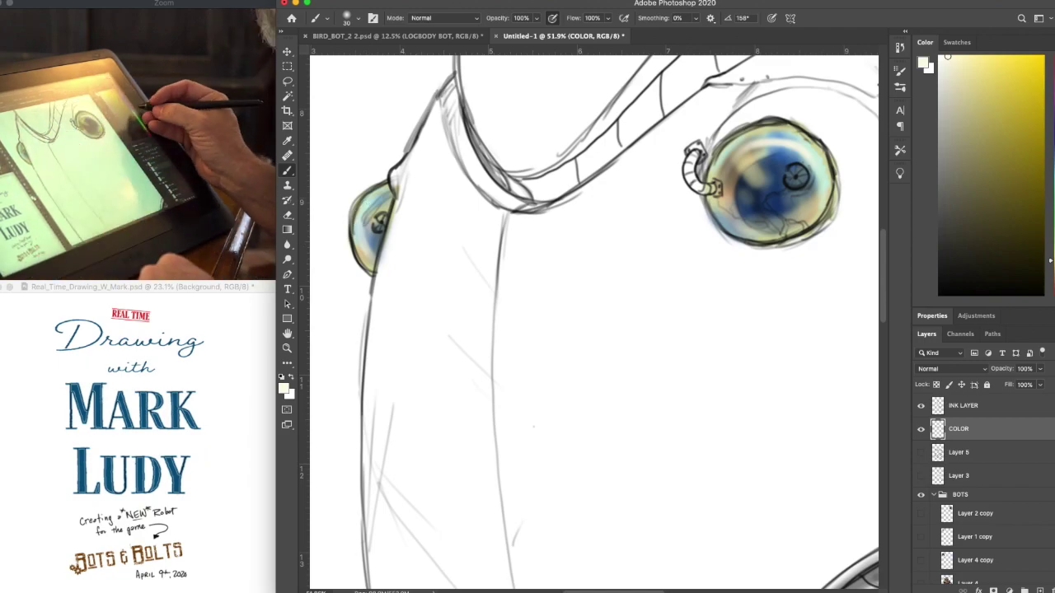
# Shade the dark centers of both eyes with deep purple
pyautogui.click(1053, 77)
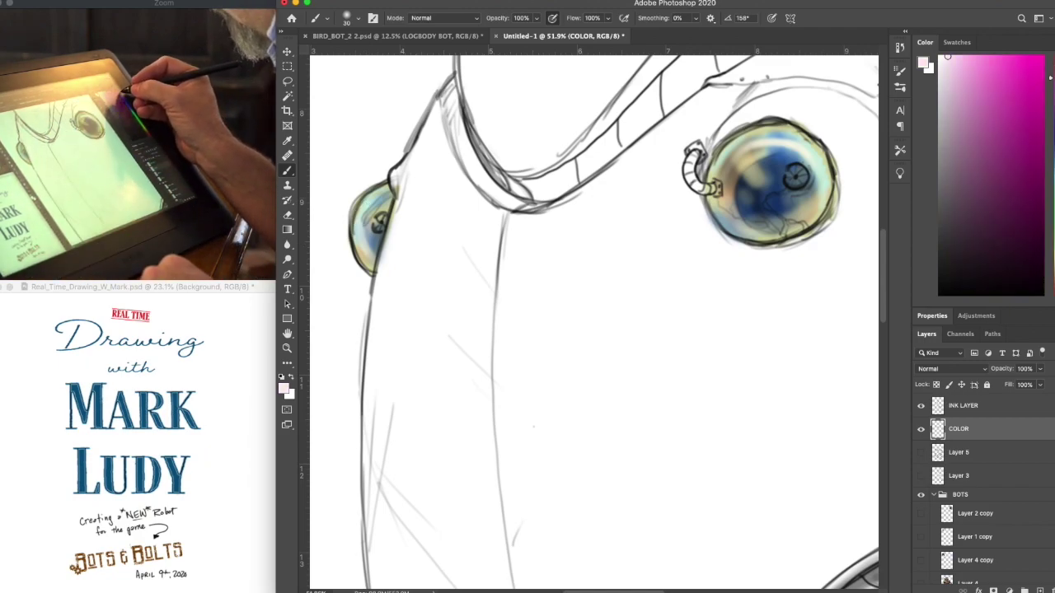
pyautogui.click(995, 144)
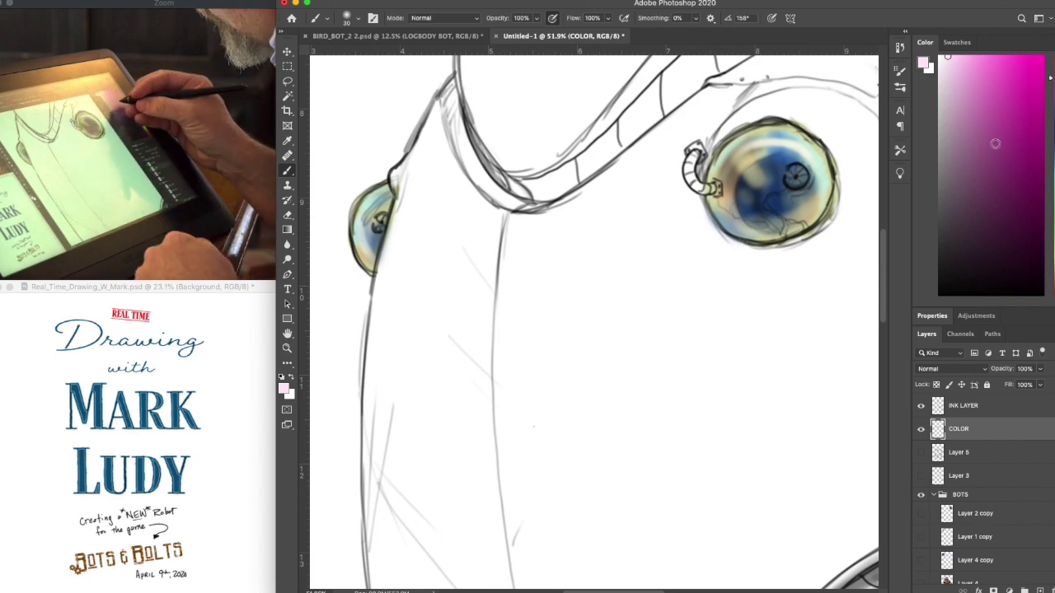
pyautogui.click(1033, 208)
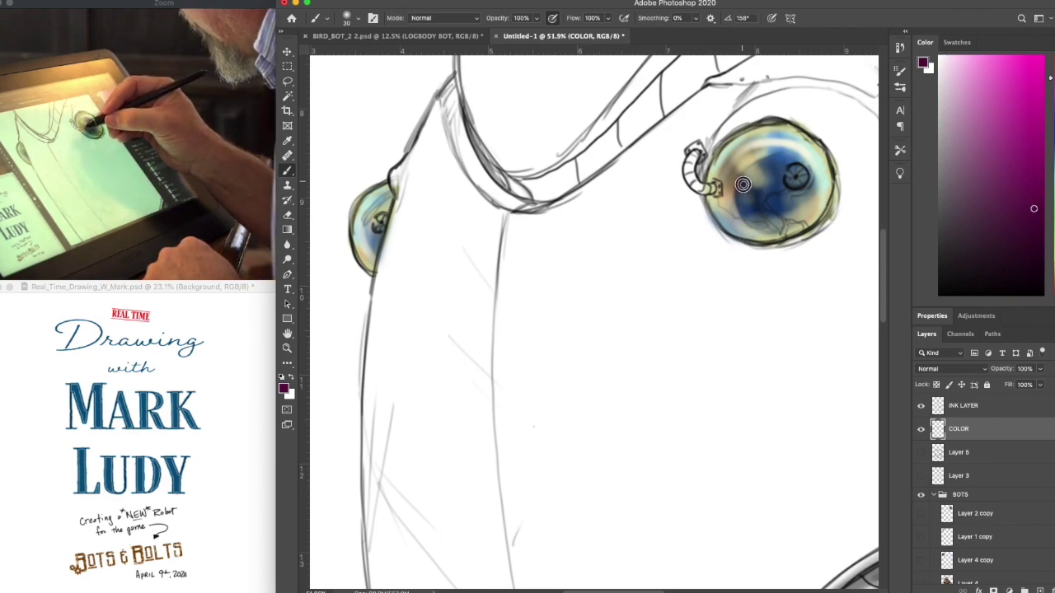
pyautogui.moveTo(774, 211); pyautogui.dragTo(820, 195)
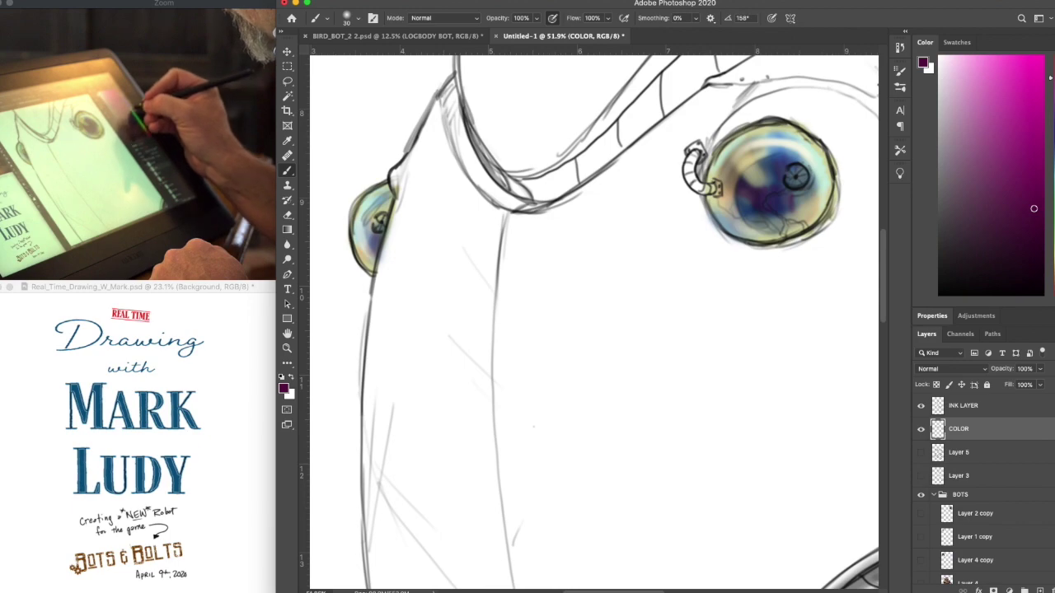
# Trace the wires inside the large eye, one branch in cyan and the other in magenta
pyautogui.moveTo(1051, 76); pyautogui.dragTo(1053, 164)
pyautogui.click(1031, 79)
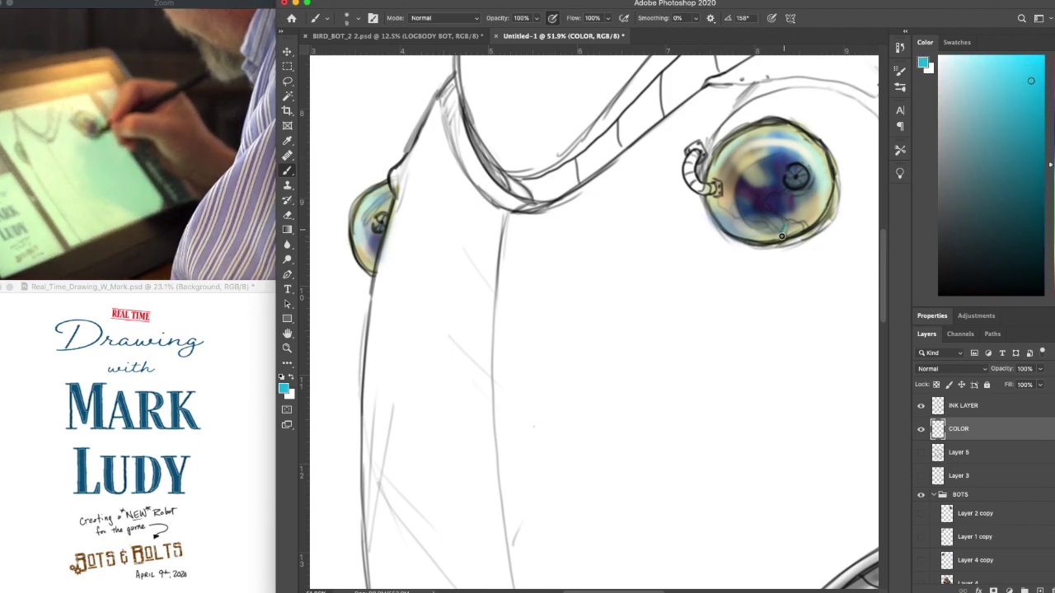
pyautogui.moveTo(763, 202); pyautogui.dragTo(779, 193)
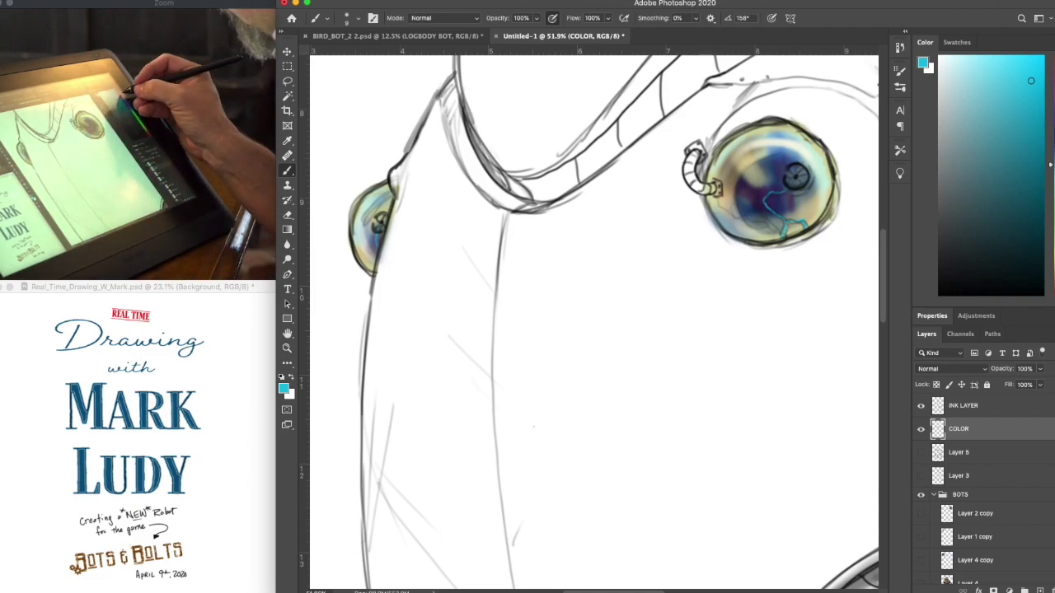
pyautogui.click(1050, 81)
pyautogui.click(1043, 115)
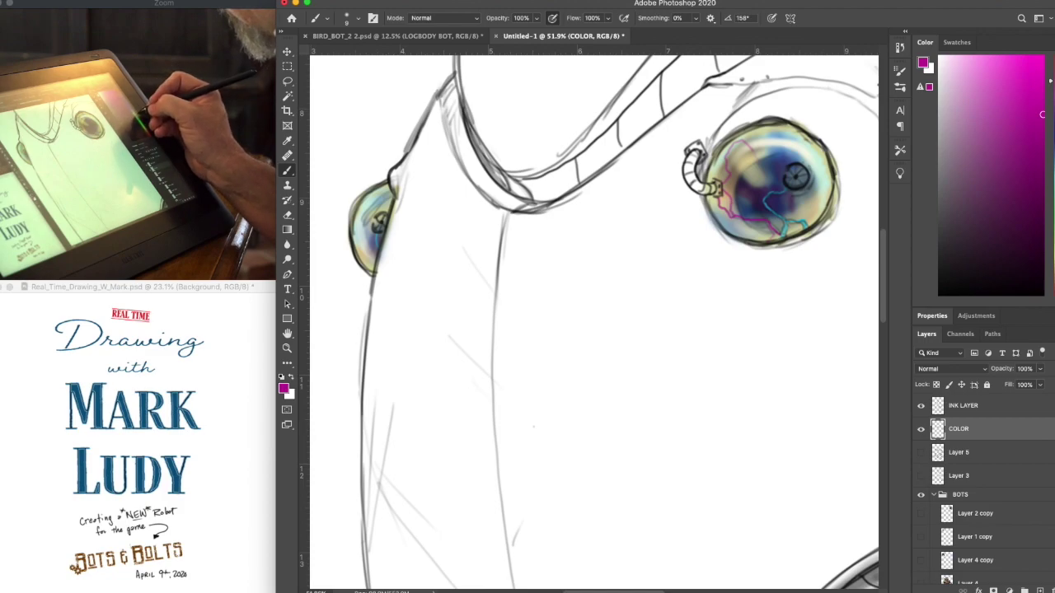
# Color the small round pupils of both eyes teal green and add lighter mint highlights between their spokes
pyautogui.moveTo(1051, 95); pyautogui.dragTo(1052, 188)
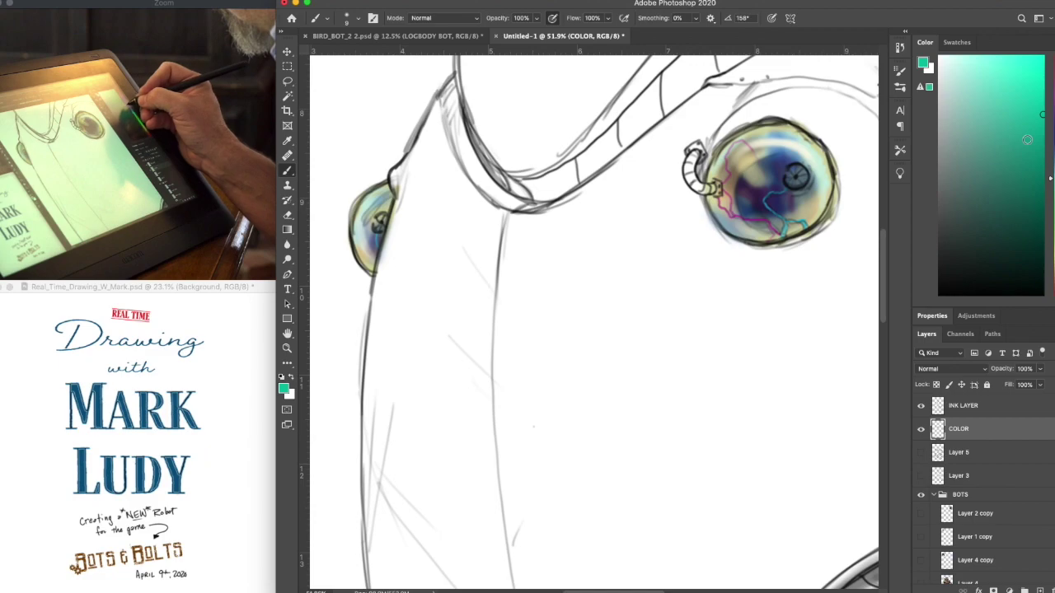
pyautogui.click(1028, 142)
pyautogui.moveTo(794, 166); pyautogui.dragTo(790, 180)
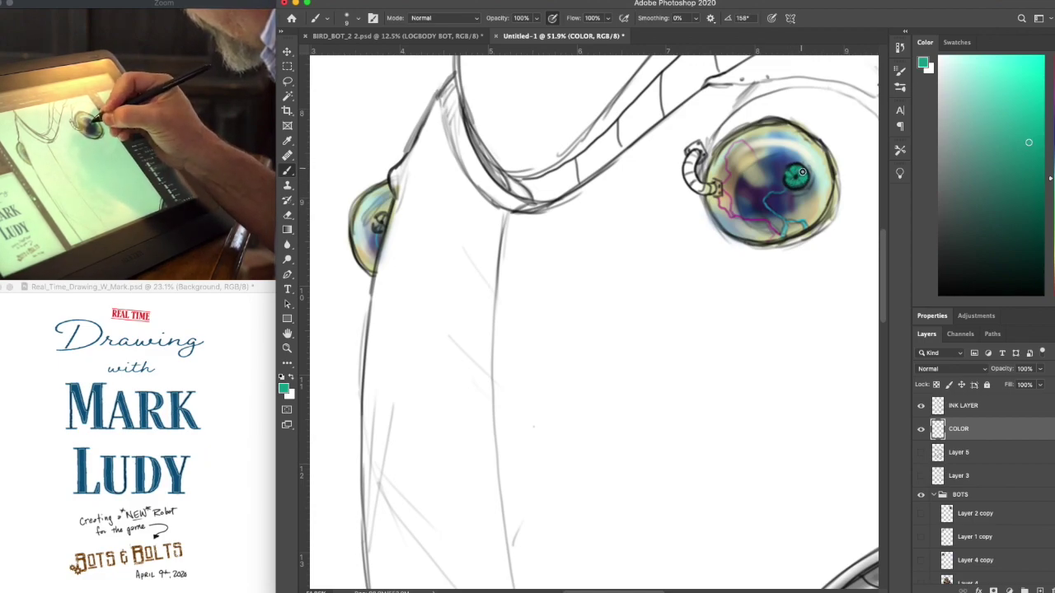
pyautogui.moveTo(377, 219); pyautogui.dragTo(385, 219)
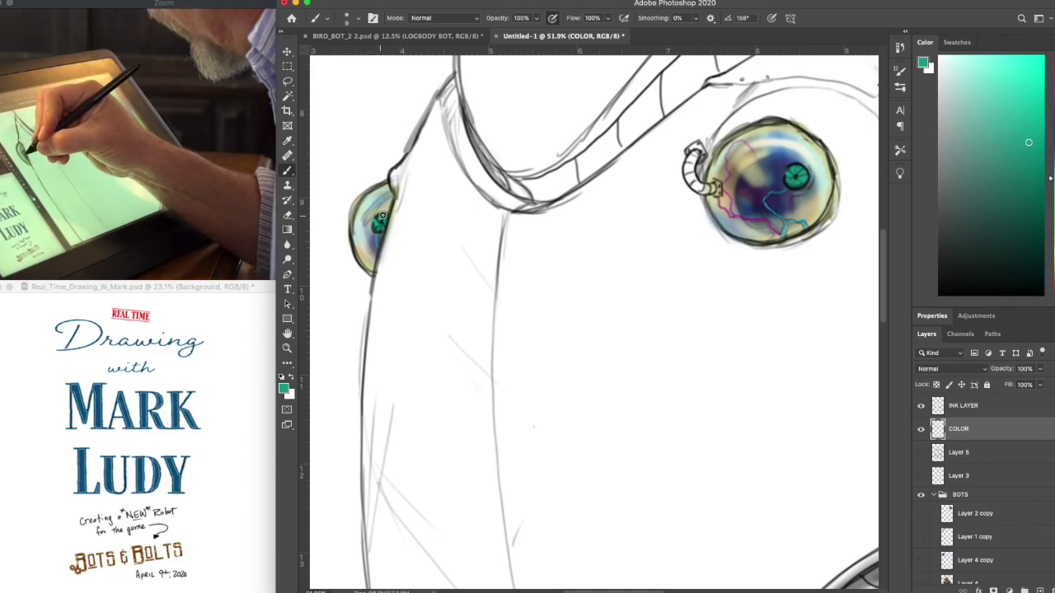
pyautogui.click(990, 70)
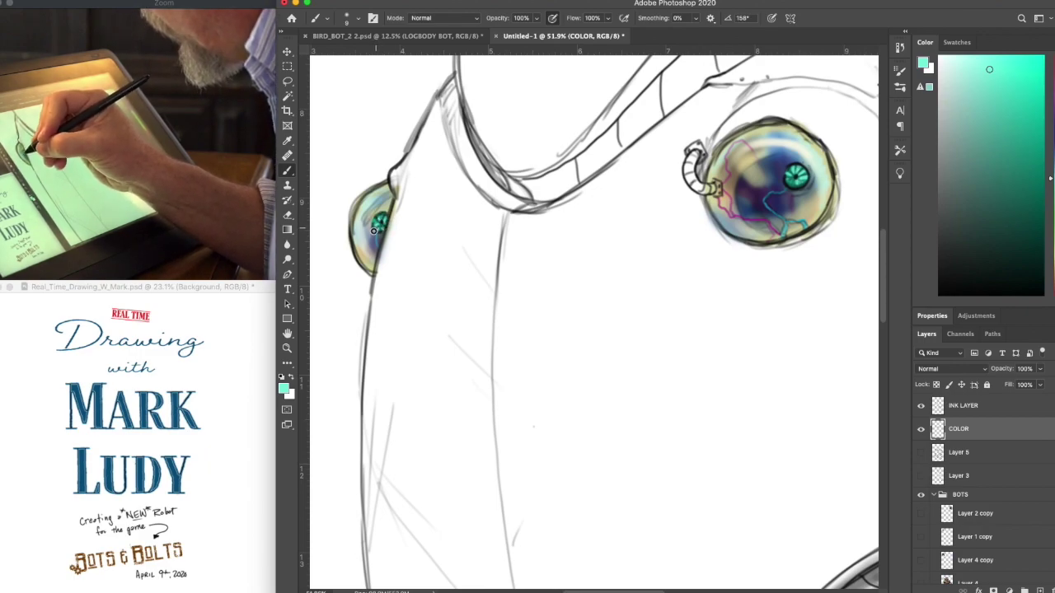
pyautogui.click(953, 60)
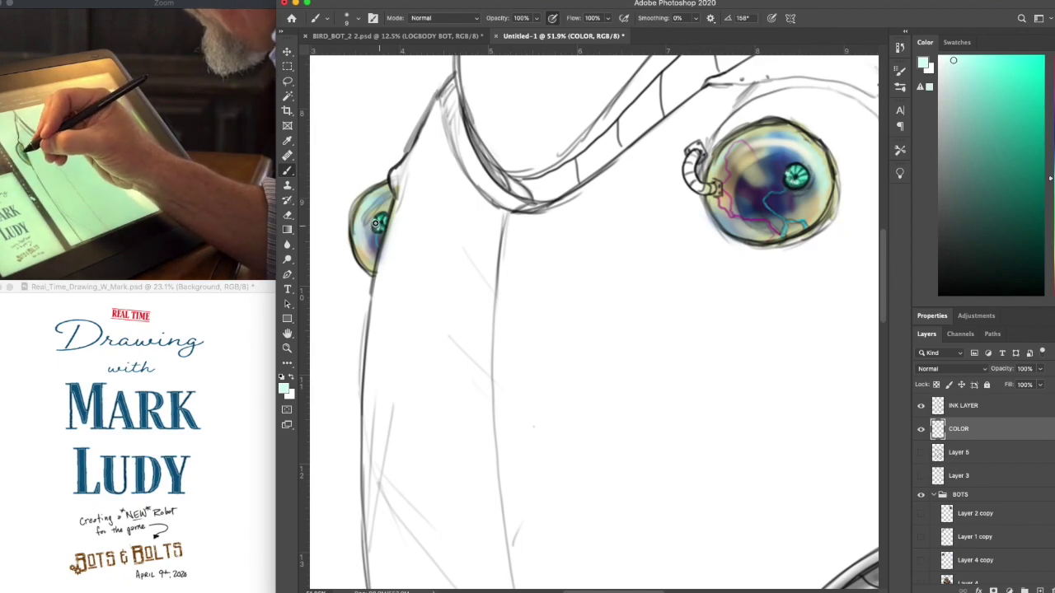
# Add white glints and soft glassy highlights to both eyes
pyautogui.click(1052, 263)
pyautogui.click(939, 56)
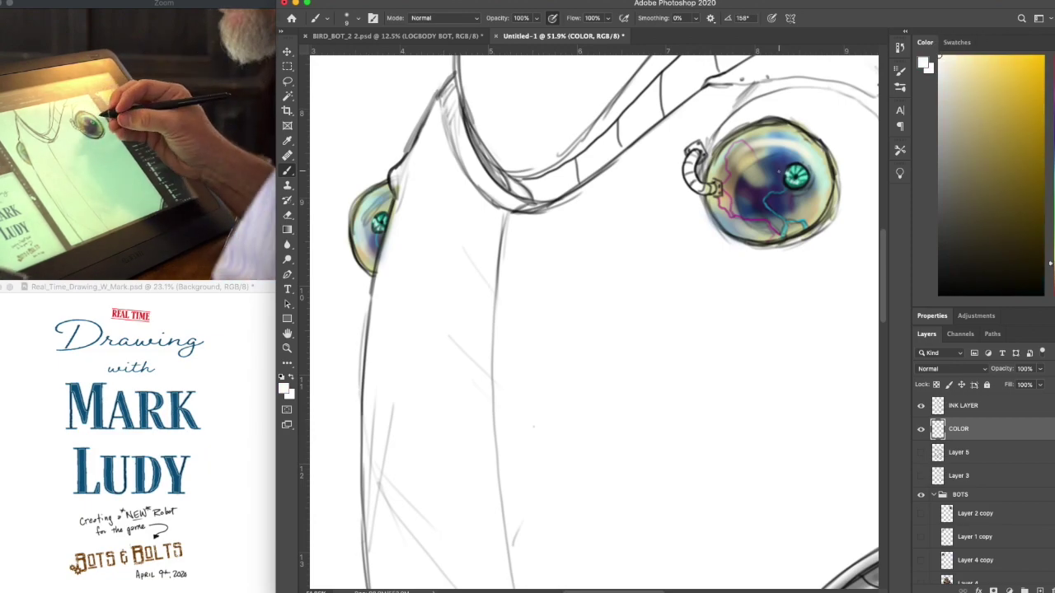
pyautogui.press(']')
pyautogui.press(']')
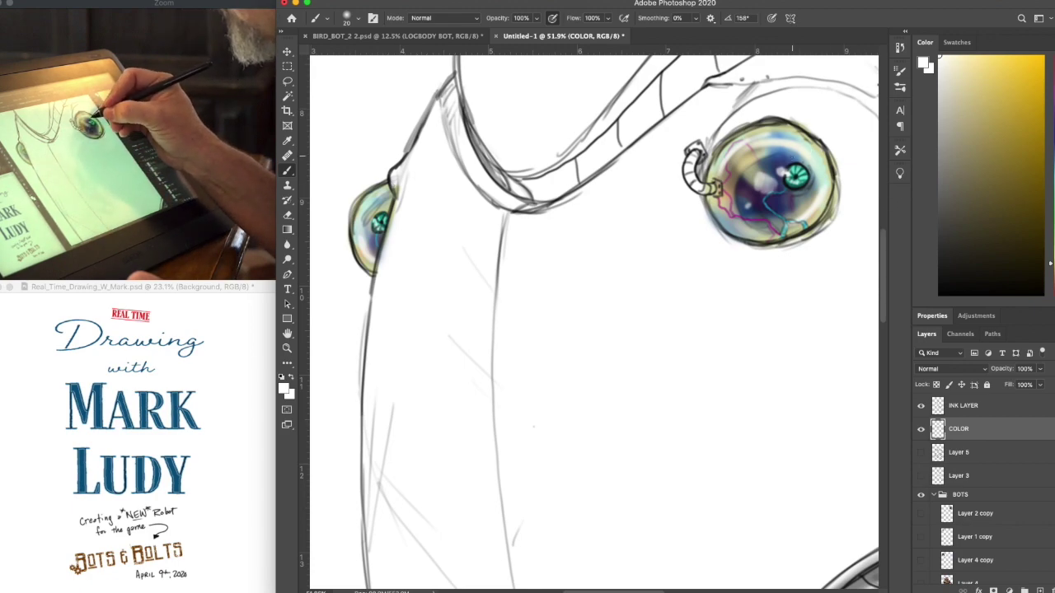
pyautogui.moveTo(376, 209); pyautogui.dragTo(390, 198)
# Deepen the shading around the pupils of both eyes with dark blue, darkening the small eye further with a near-black navy
pyautogui.scroll(-2, 882, 291)
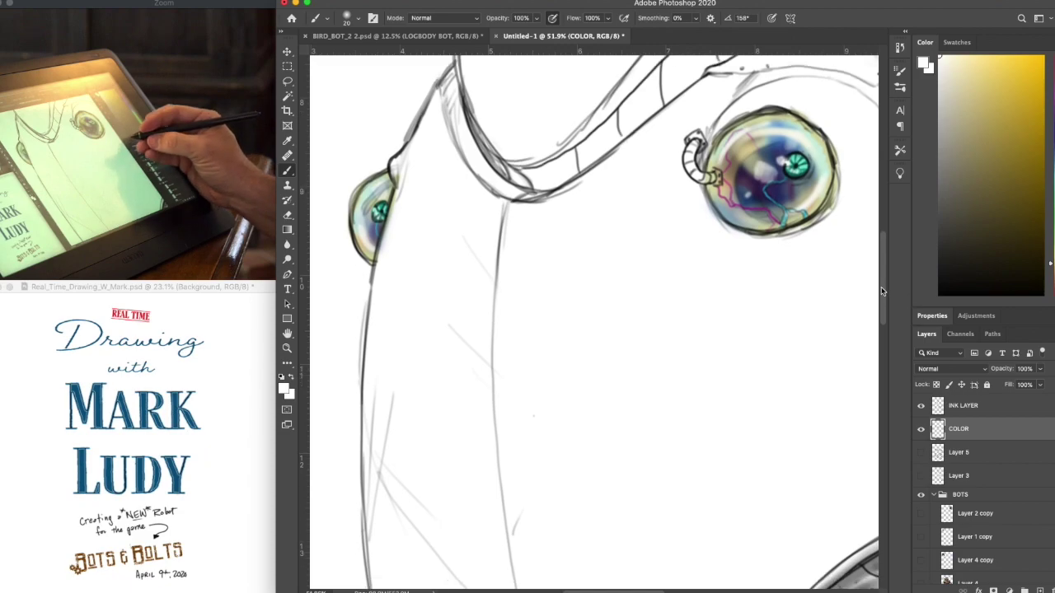
pyautogui.scroll(-2, 879, 290)
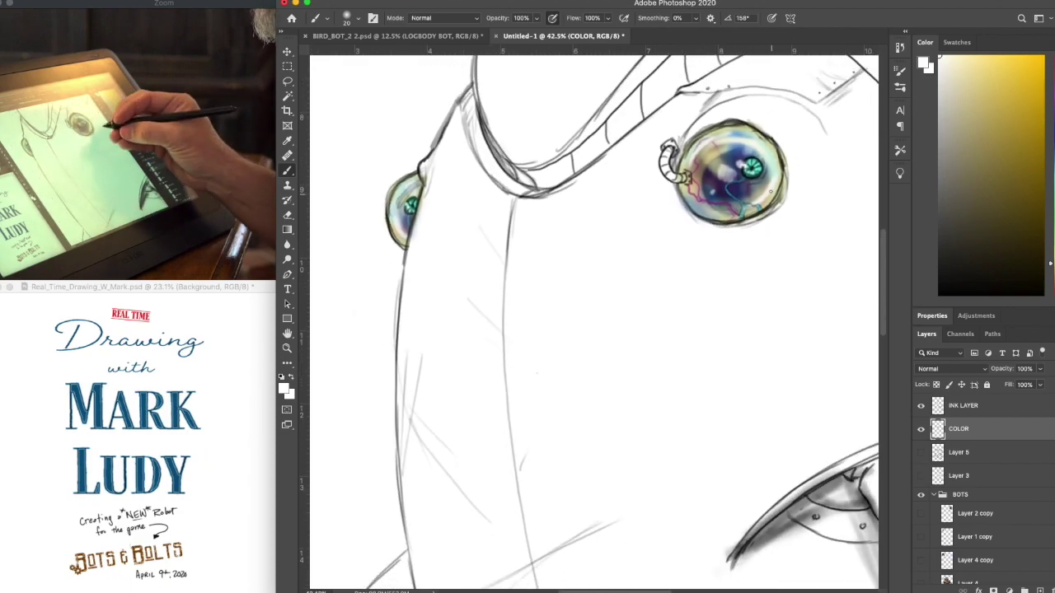
pyautogui.scroll(5, 726, 169)
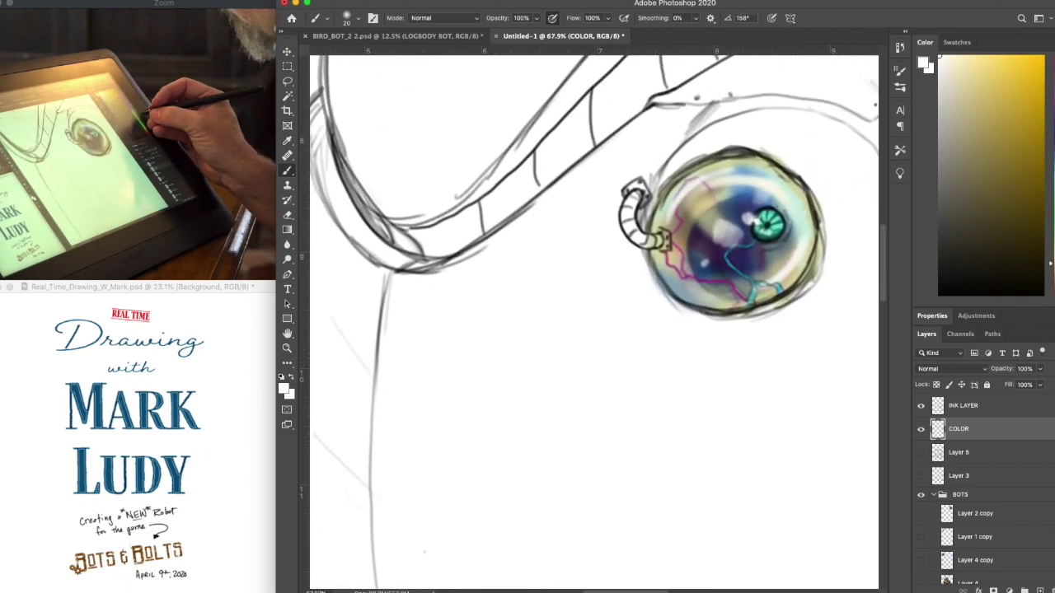
pyautogui.click(1051, 158)
pyautogui.moveTo(1038, 165); pyautogui.dragTo(1039, 196)
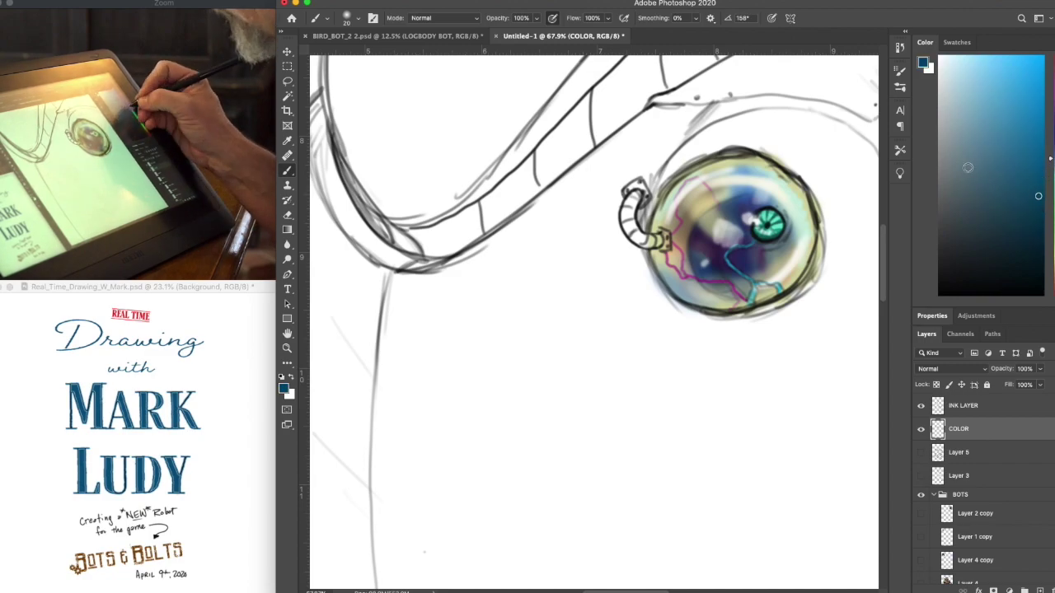
pyautogui.moveTo(782, 237); pyautogui.dragTo(777, 209)
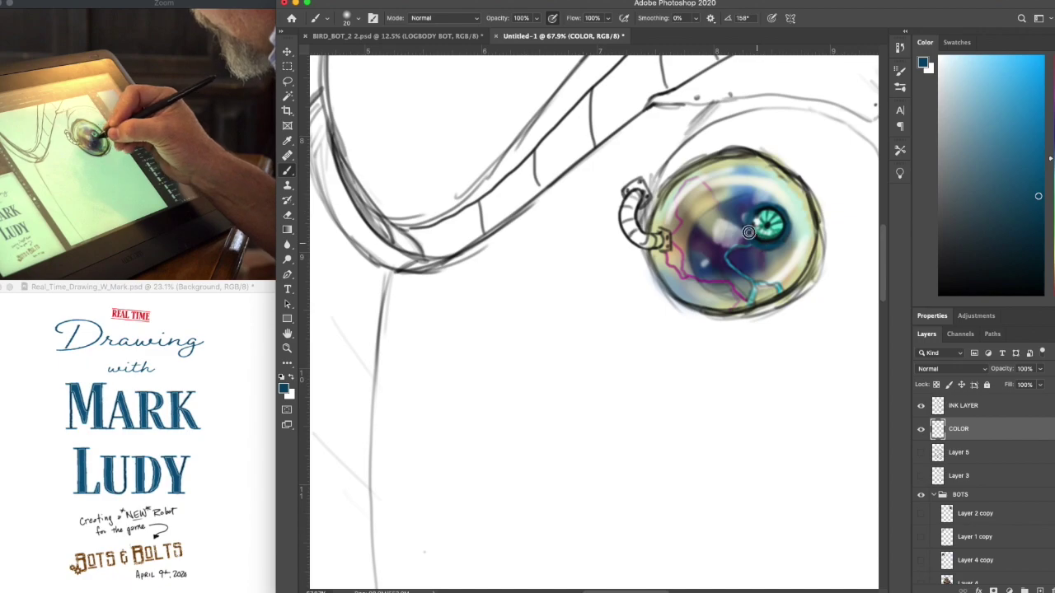
pyautogui.moveTo(502, 206); pyautogui.dragTo(643, 281)
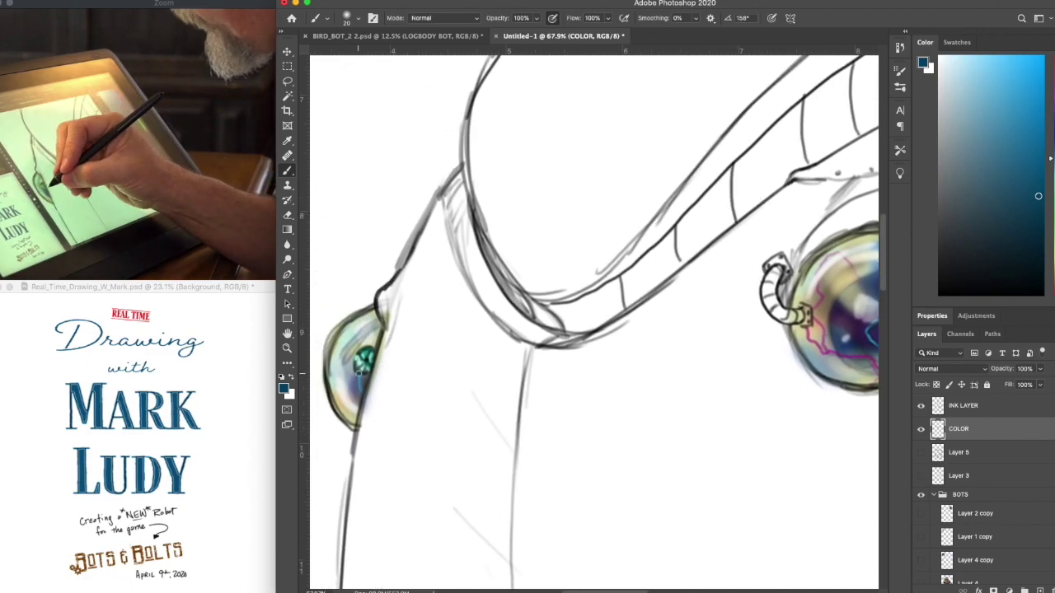
pyautogui.click(1031, 257)
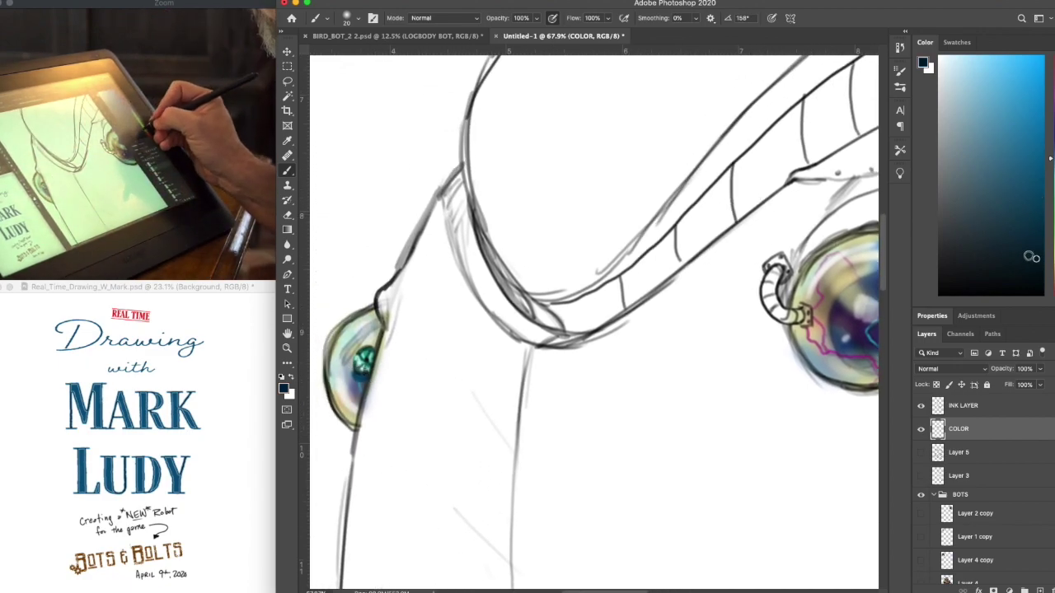
pyautogui.hscroll(3, 594, 323)
pyautogui.scroll(-3, 595, 322)
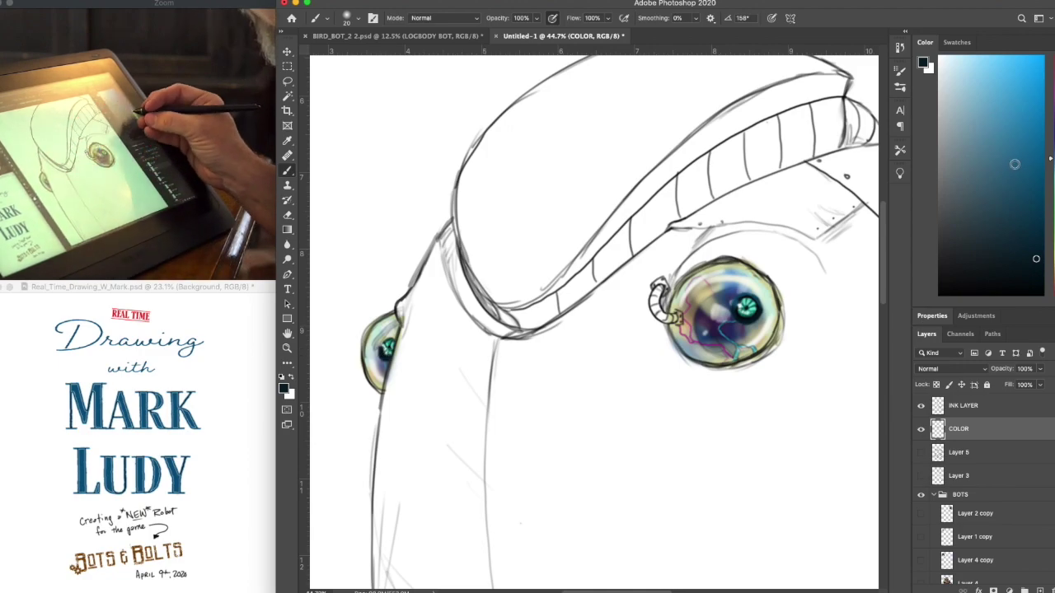
# Add tiny pale mint highlights to the pupils of both eyes
pyautogui.click(1052, 185)
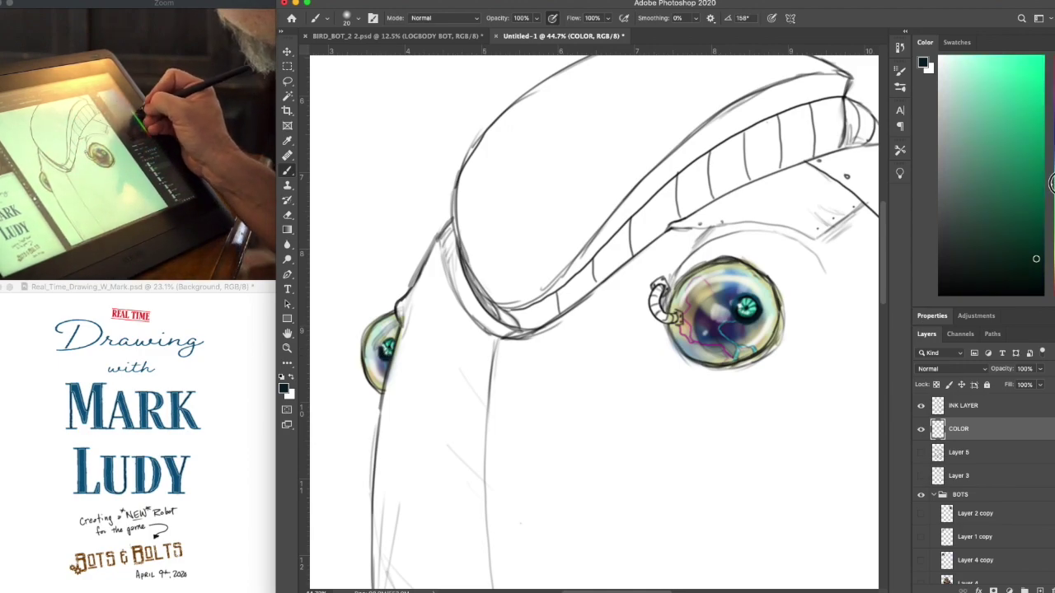
pyautogui.click(1000, 63)
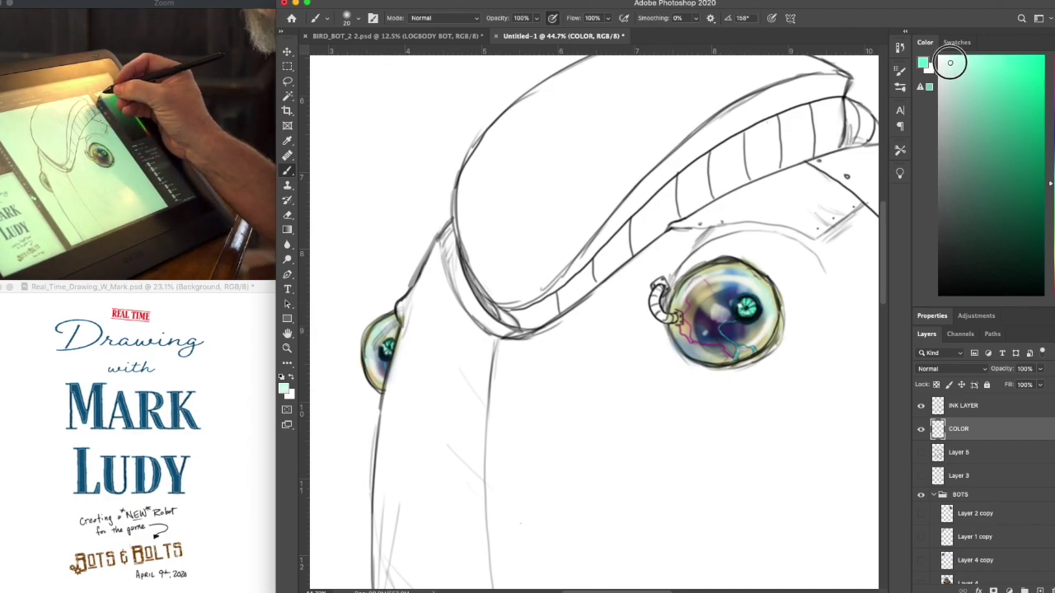
pyautogui.click(949, 60)
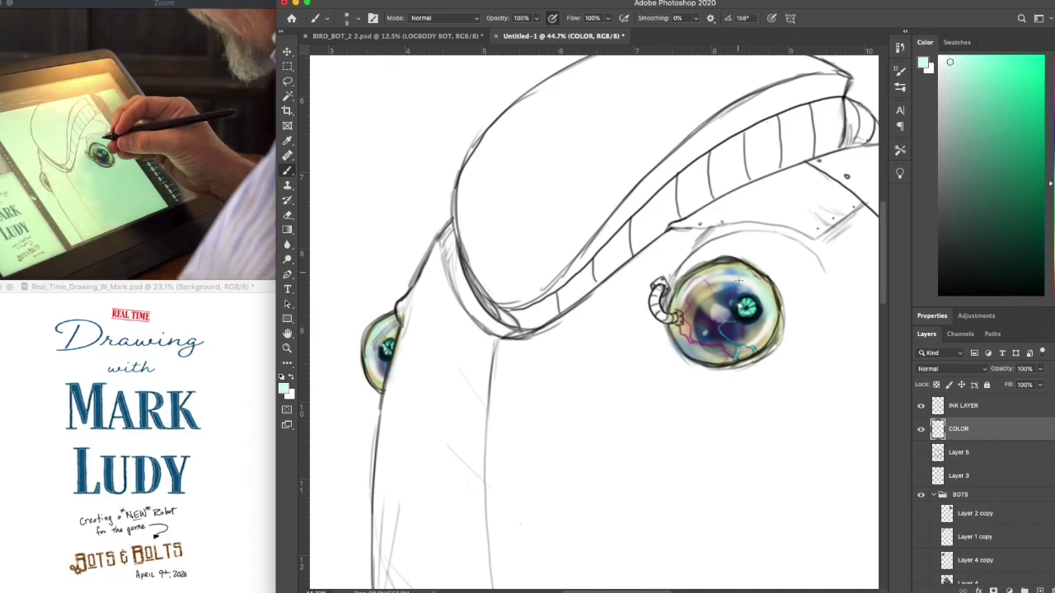
pyautogui.moveTo(741, 302); pyautogui.dragTo(743, 305)
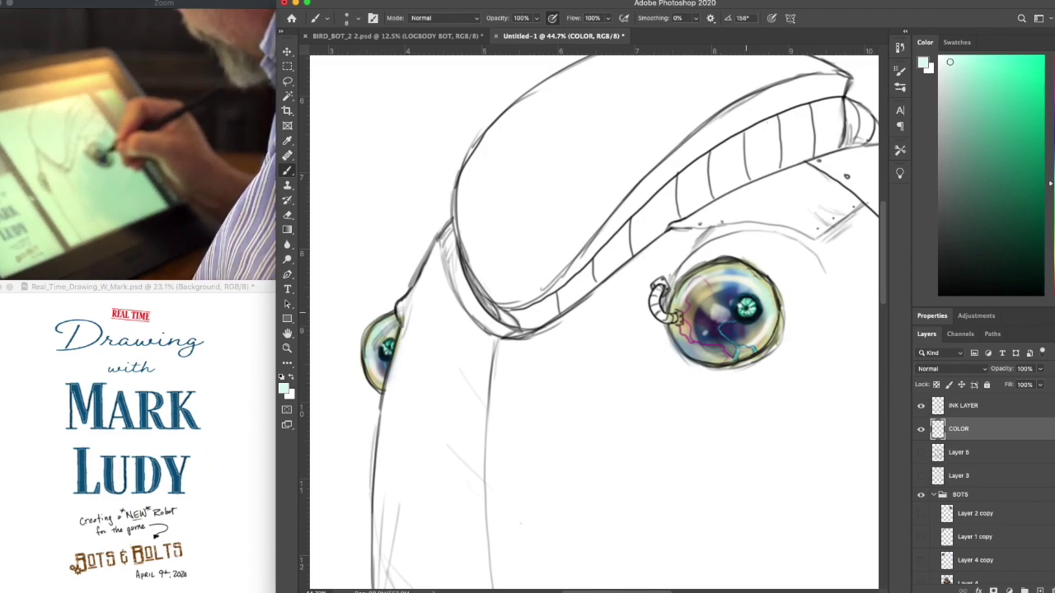
pyautogui.moveTo(746, 313); pyautogui.dragTo(751, 315)
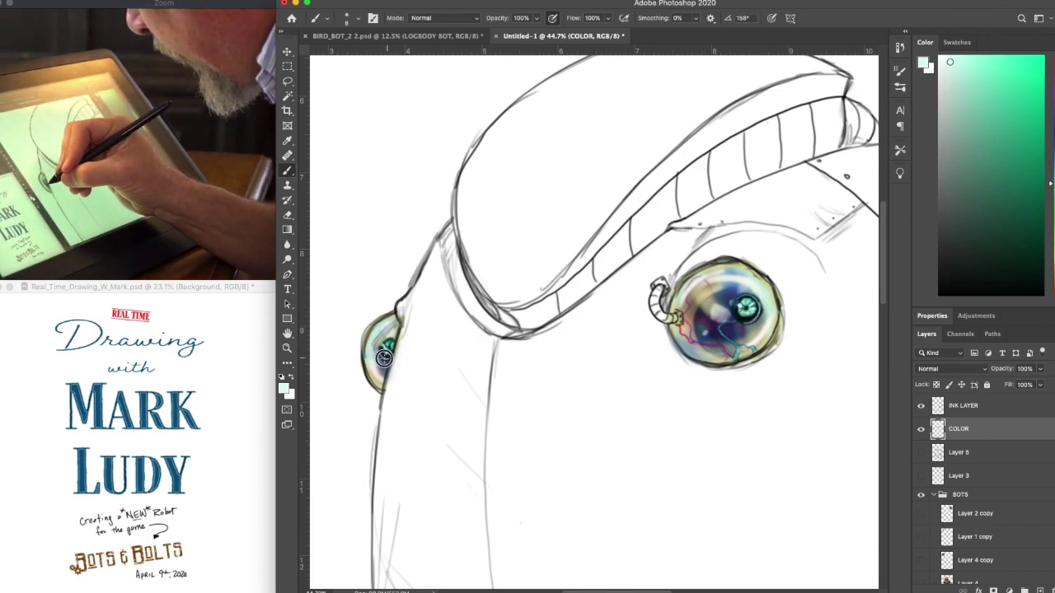
pyautogui.moveTo(385, 357); pyautogui.dragTo(388, 354)
# Examine the colored eyes up close and in relation to the whole robot's body
pyautogui.scroll(-5, 387, 338)
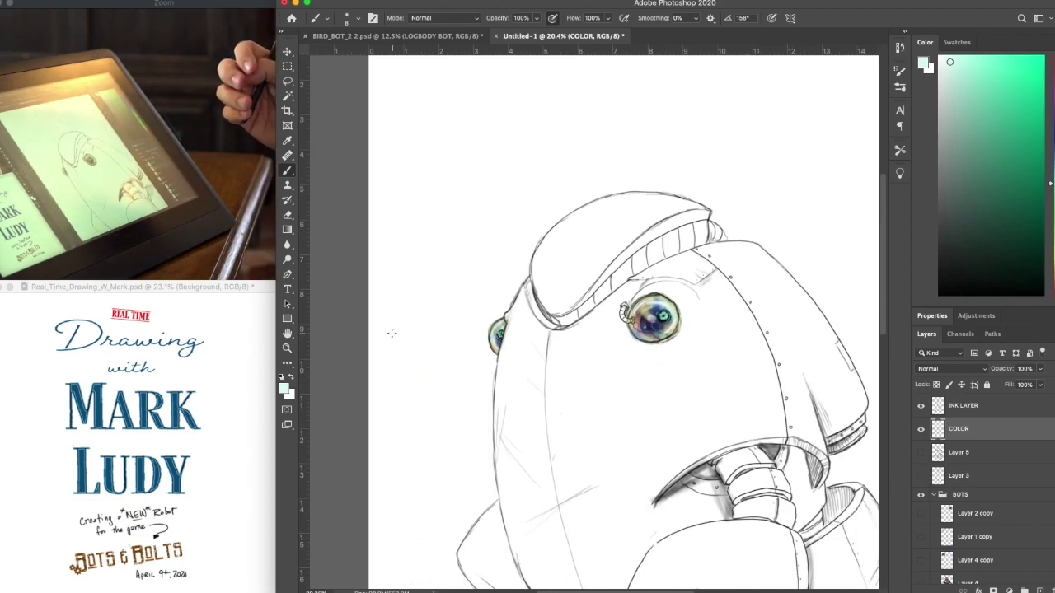
pyautogui.scroll(4, 392, 333)
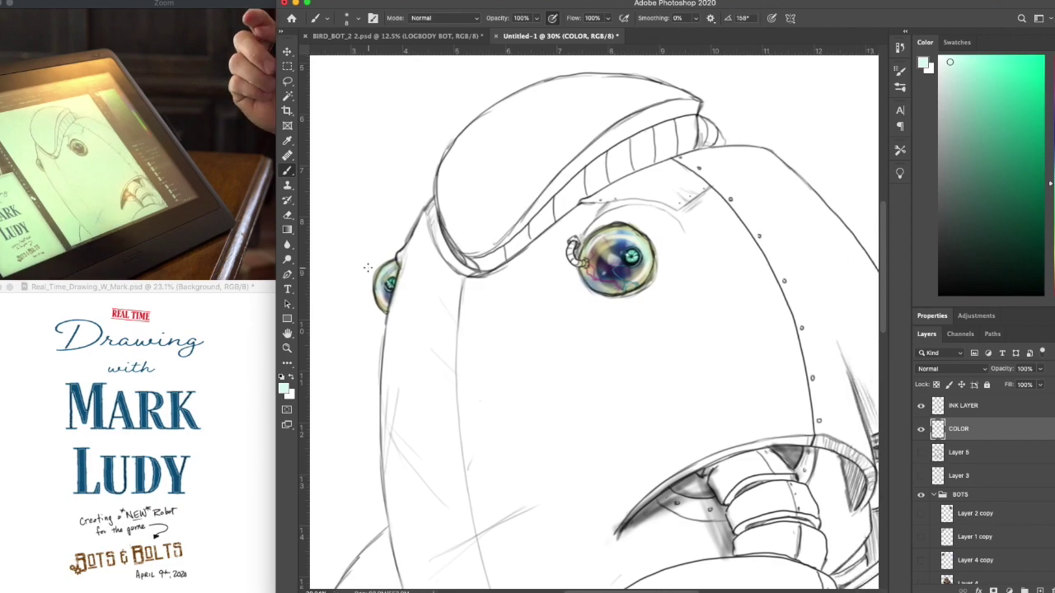
pyautogui.scroll(4, 367, 268)
pyautogui.hscroll(-3, 364, 256)
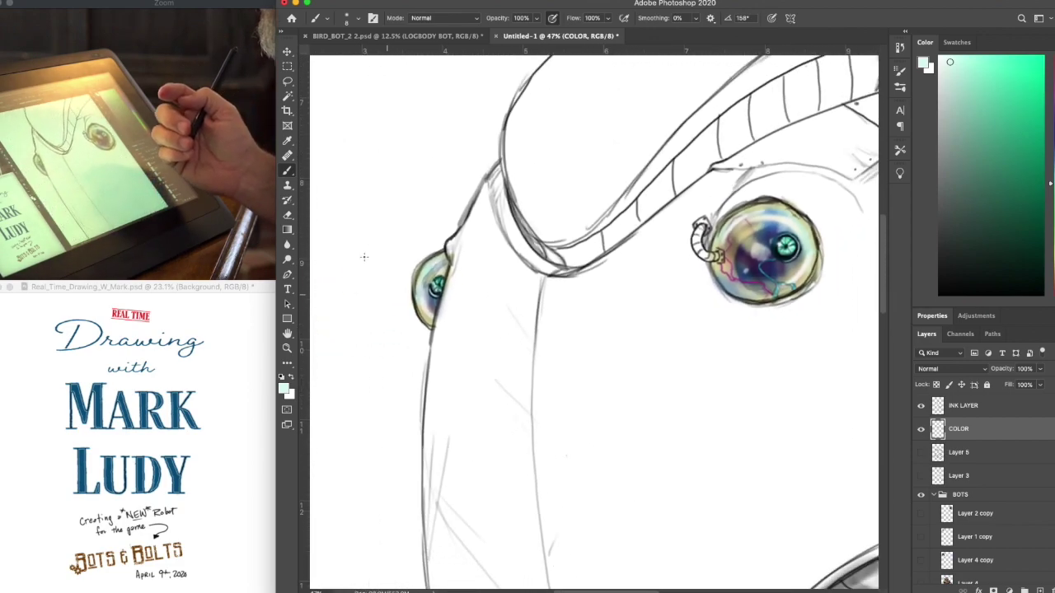
pyautogui.scroll(-3, 365, 257)
pyautogui.scroll(4, 365, 252)
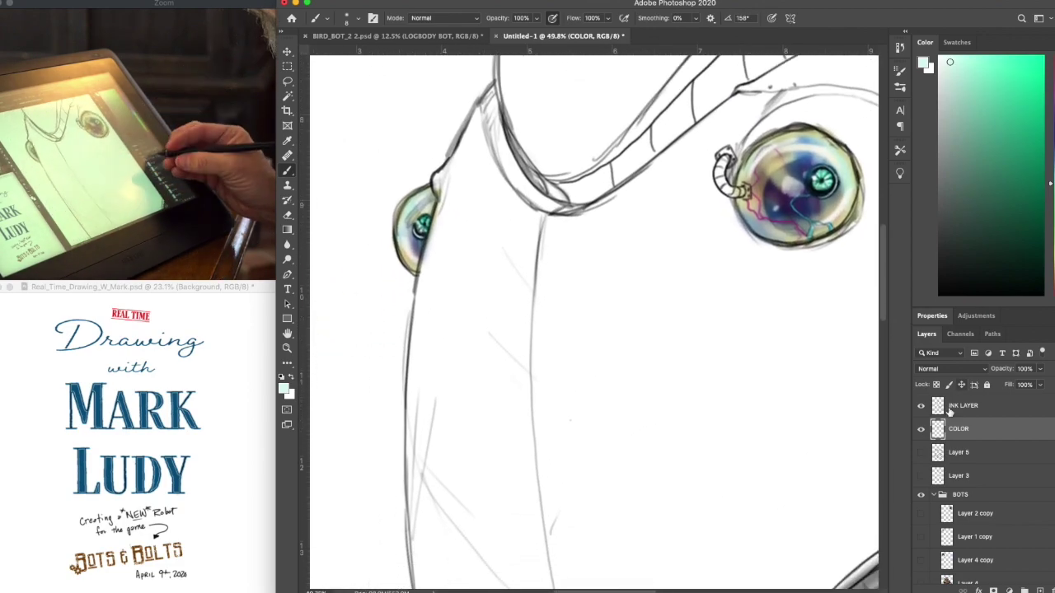
pyautogui.press('super+minus')
pyautogui.press('super+minus')
pyautogui.scroll(-3, 927, 419)
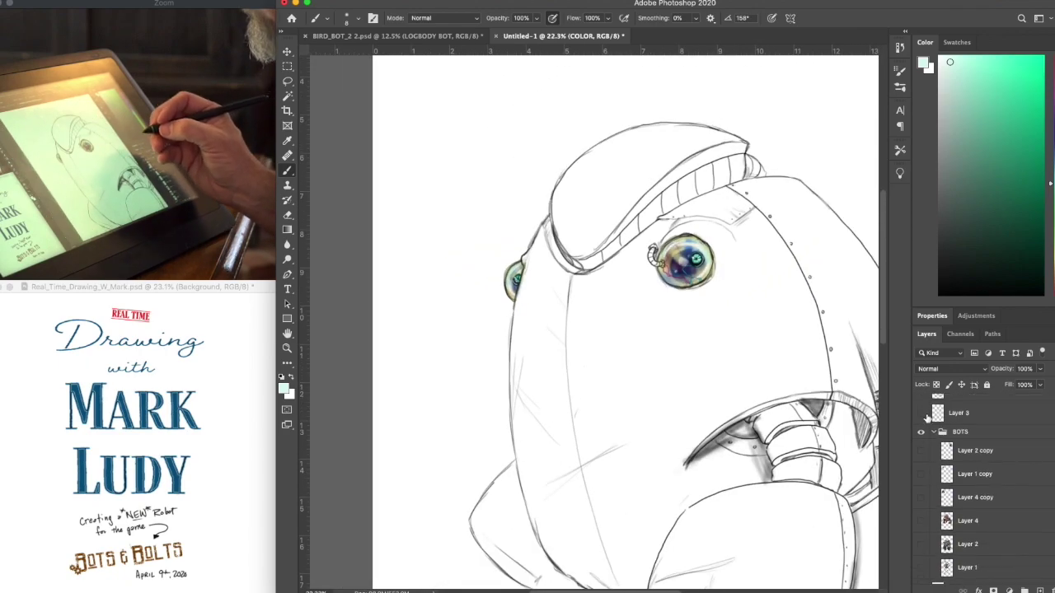
pyautogui.moveTo(865, 452); pyautogui.dragTo(716, 401)
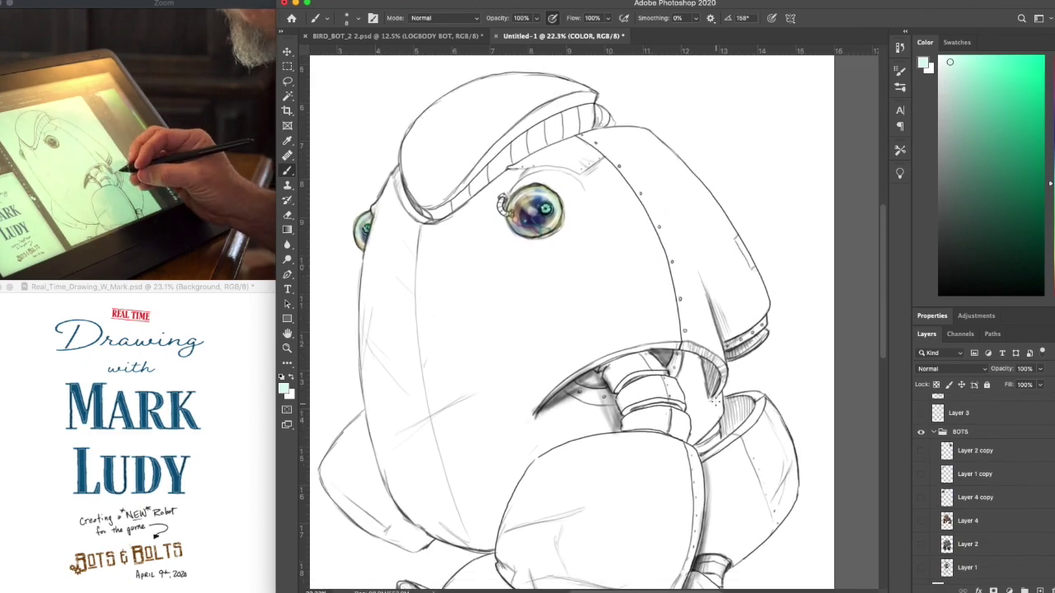
# Lasso the upper face between the two eyes, tracing the head outline and the edge beneath the cap
pyautogui.click(289, 81)
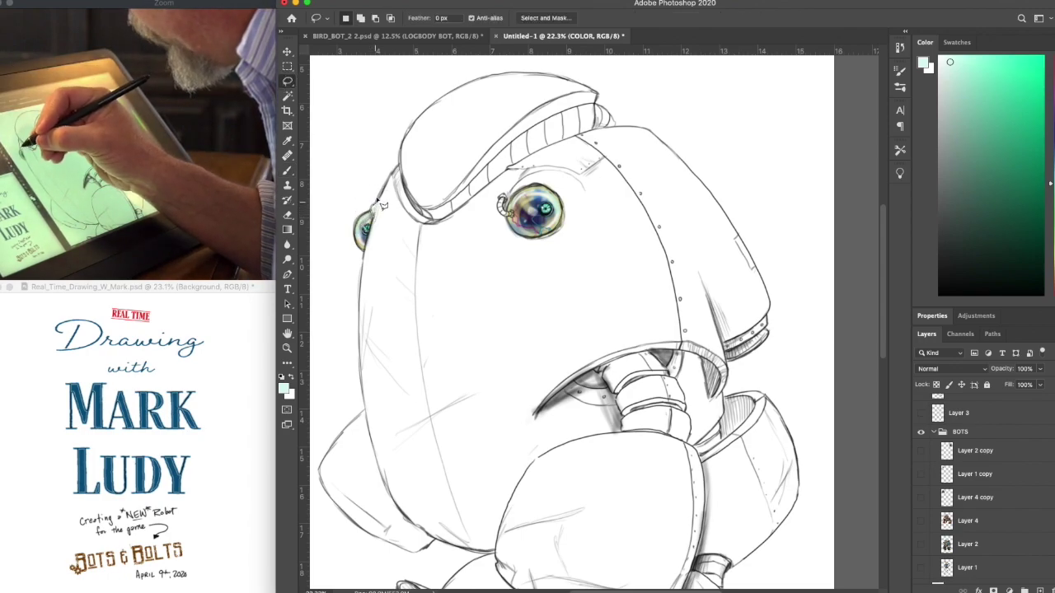
pyautogui.keyDown('alt'); pyautogui.click(377, 201); pyautogui.keyUp('alt')
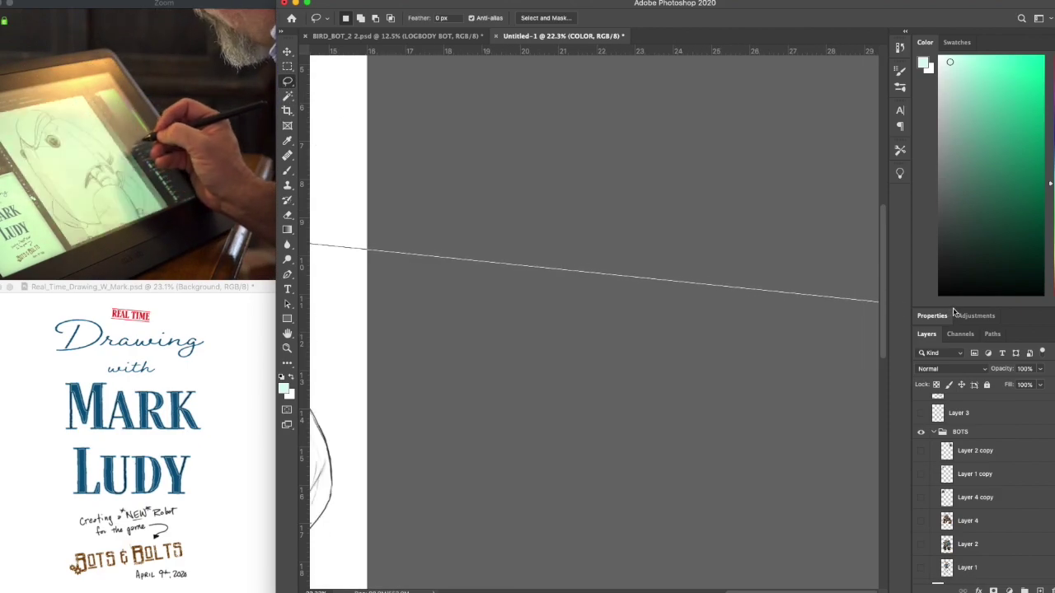
pyautogui.press('Escape')
pyautogui.hscroll(-10, 676, 357)
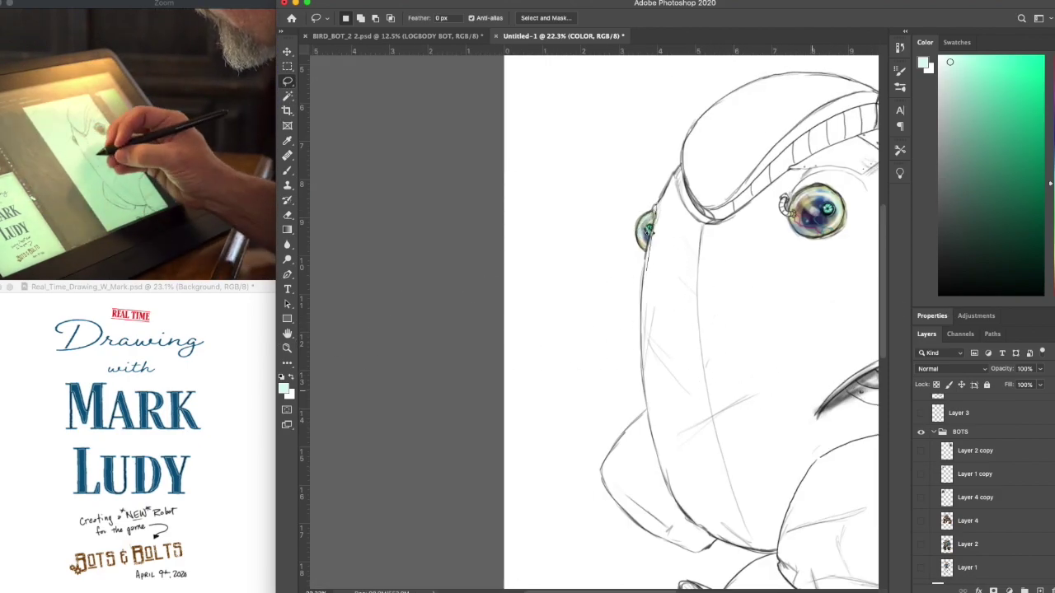
pyautogui.moveTo(670, 178); pyautogui.dragTo(676, 171)
pyautogui.keyDown('alt'); pyautogui.click(677, 187); pyautogui.keyUp('alt')
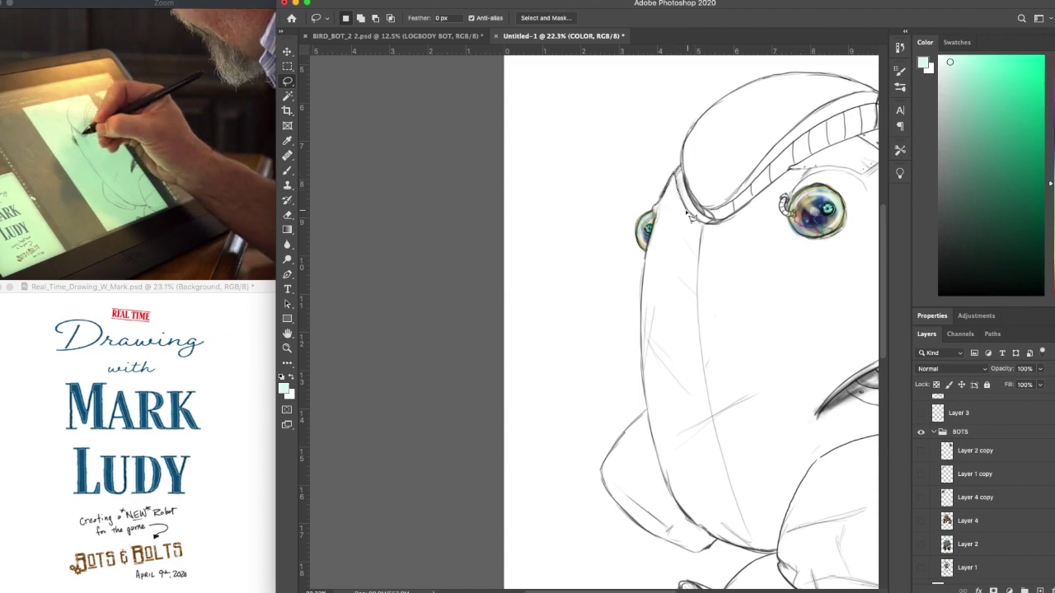
pyautogui.keyDown('alt'); pyautogui.click(687, 208); pyautogui.keyUp('alt')
pyautogui.keyDown('alt'); pyautogui.click(695, 218); pyautogui.keyUp('alt')
pyautogui.keyDown('alt'); pyautogui.click(704, 225); pyautogui.keyUp('alt')
pyautogui.keyDown('alt'); pyautogui.click(715, 223); pyautogui.keyUp('alt')
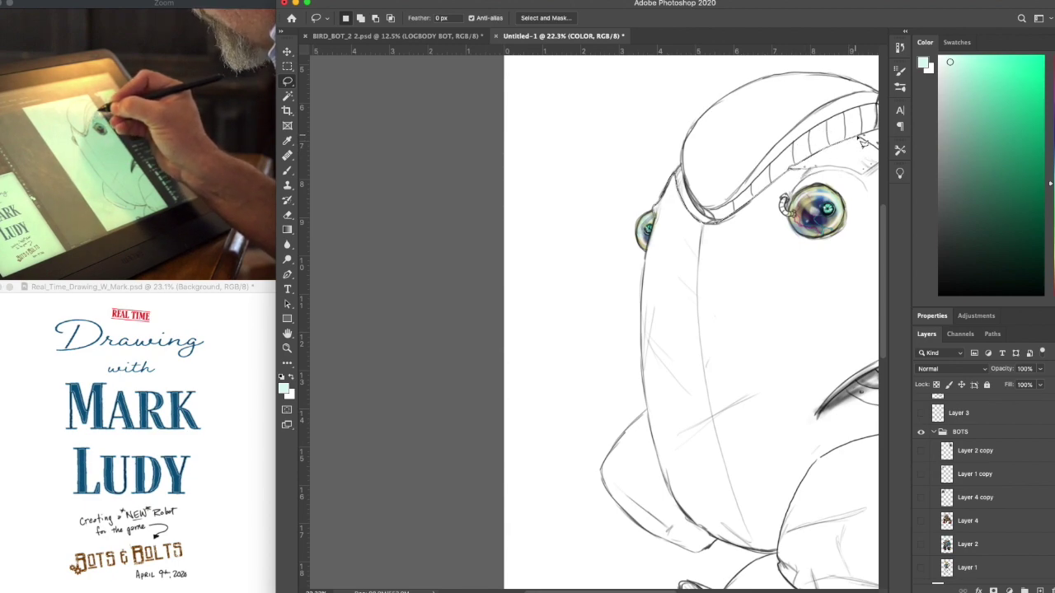
pyautogui.moveTo(821, 170)
pyautogui.mouseDown()
pyautogui.moveTo(730, 276)
pyautogui.moveTo(685, 247)
pyautogui.moveTo(672, 177)
pyautogui.mouseUp()
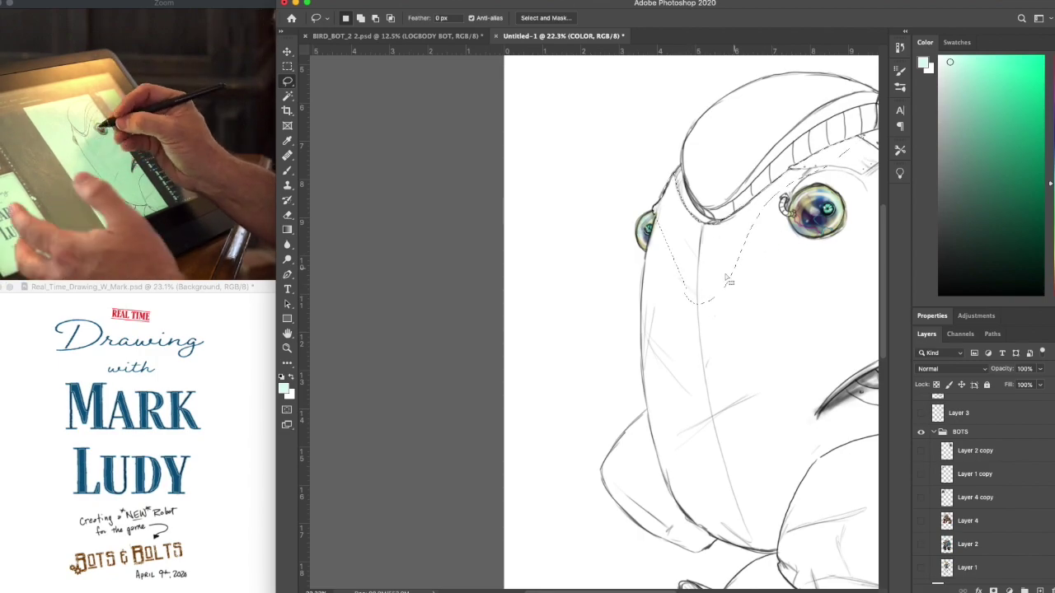
# Try mint green brush strokes inside the selected area of the face
pyautogui.press('super+plus')
pyautogui.press('super+plus')
pyautogui.press('super+plus')
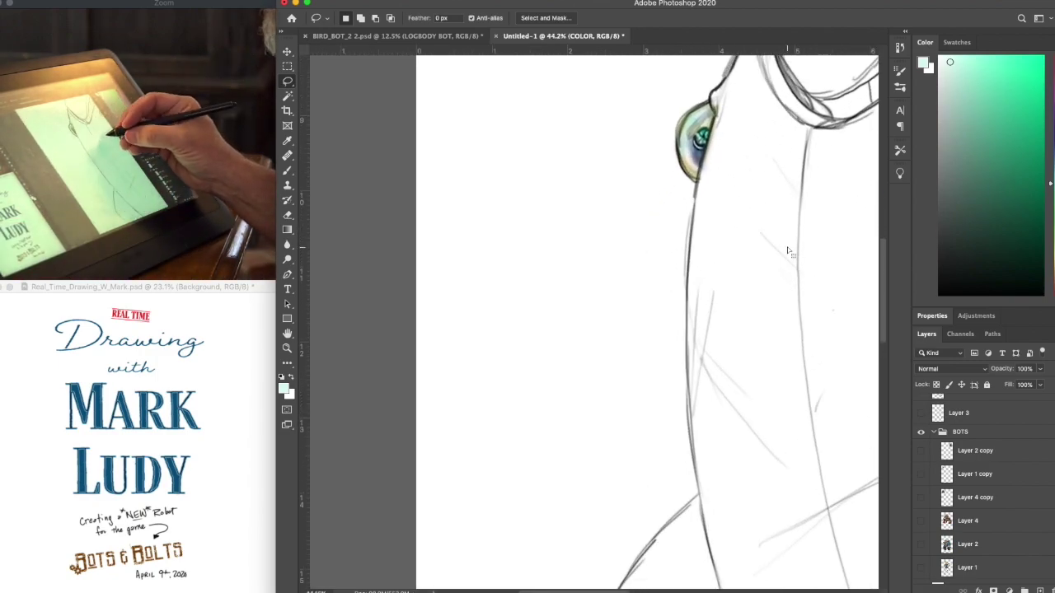
pyautogui.hscroll(5, 791, 248)
pyautogui.scroll(3, 780, 242)
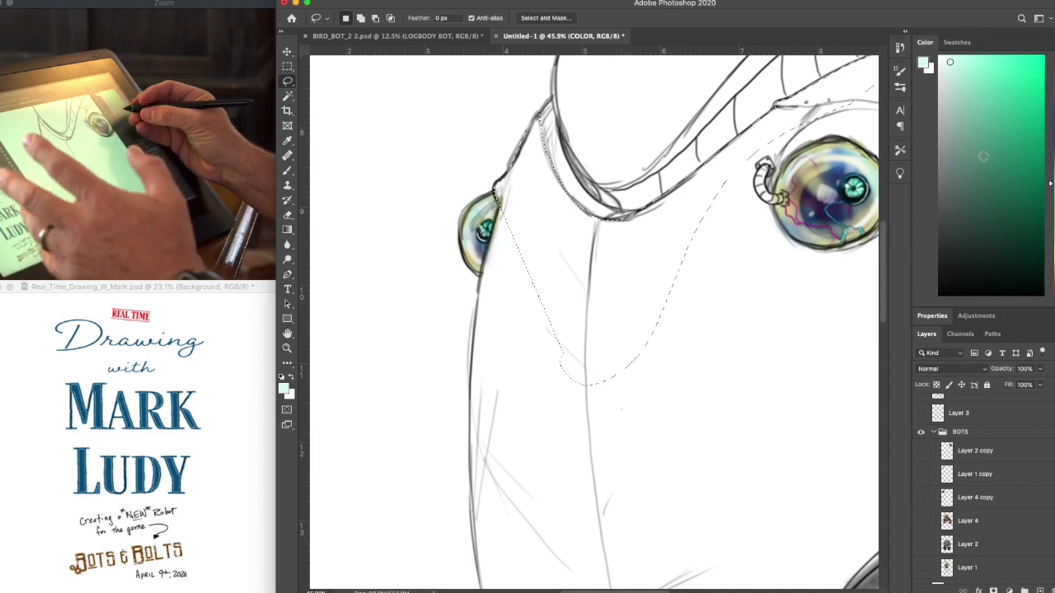
pyautogui.click(1002, 98)
pyautogui.press('b')
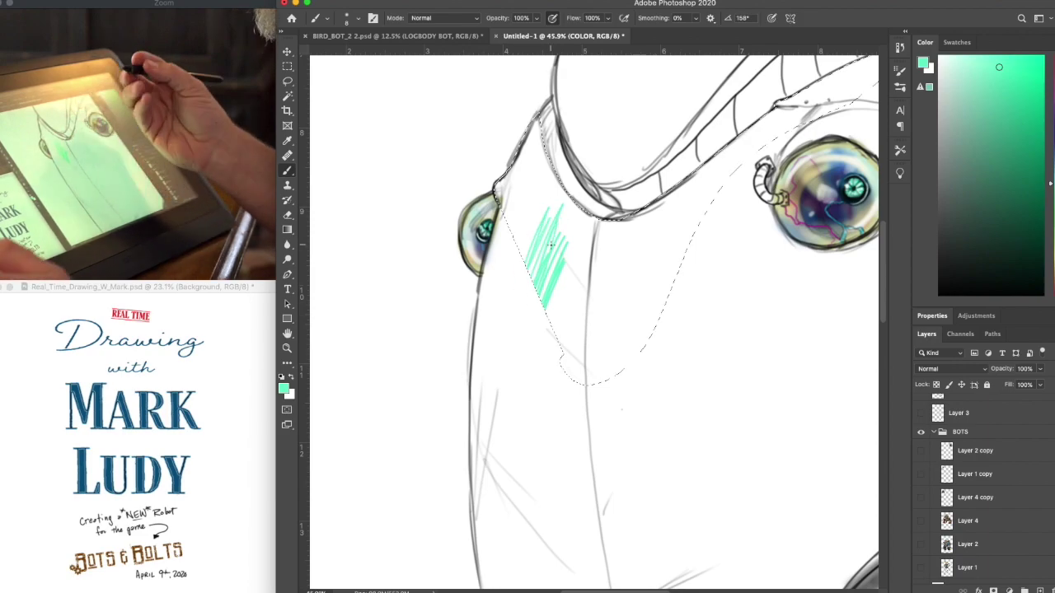
pyautogui.hotkey('ctrl', 'z')
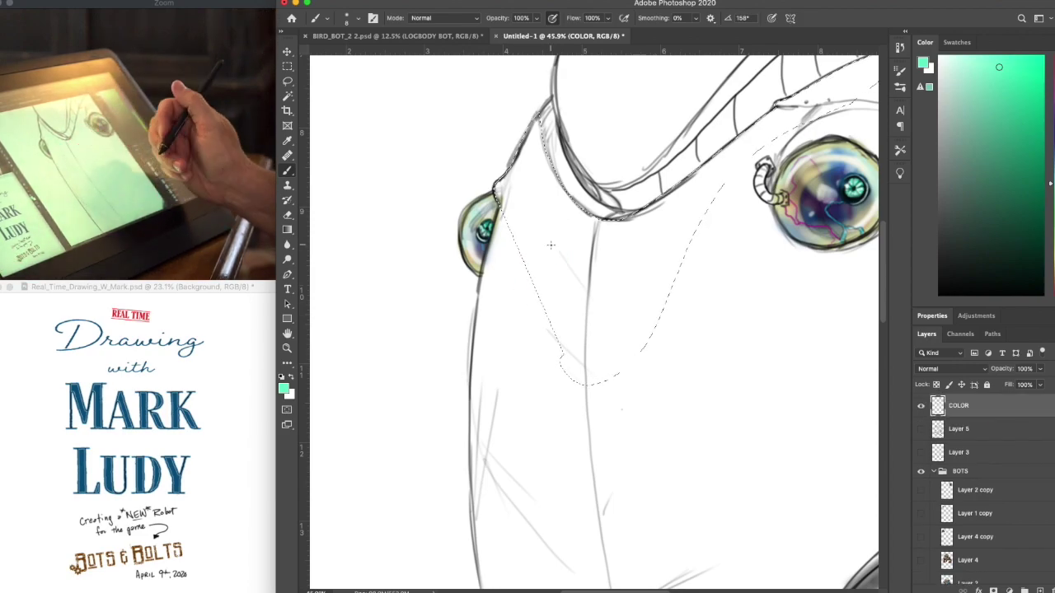
# Extend the face selection with the Lasso down the robot's front side, following the outer body outline below the small eye
pyautogui.click(288, 80)
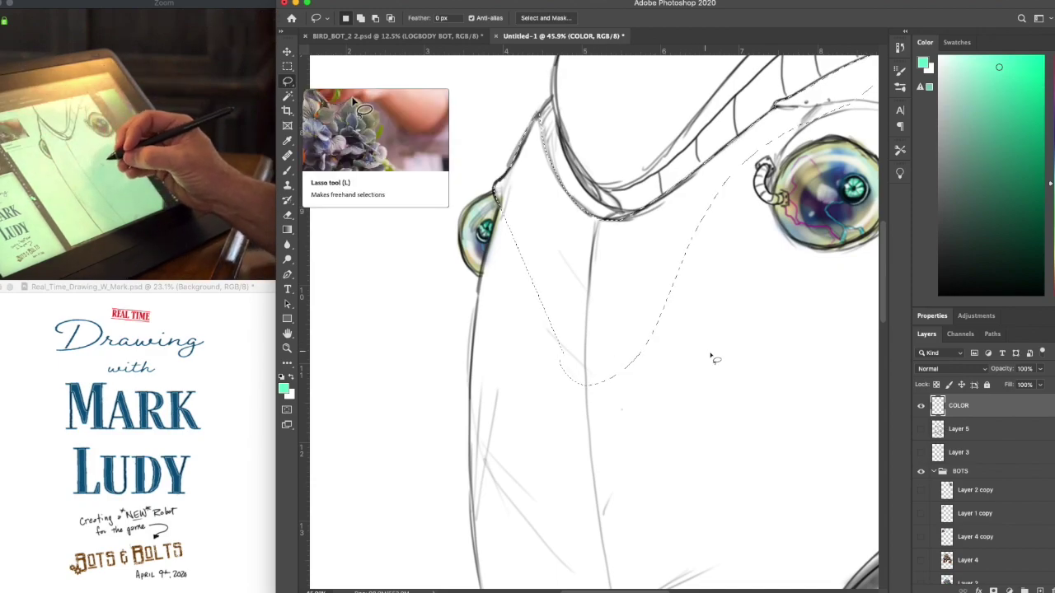
pyautogui.moveTo(733, 346)
pyautogui.mouseDown()
pyautogui.moveTo(709, 433)
pyautogui.moveTo(782, 350)
pyautogui.mouseUp()
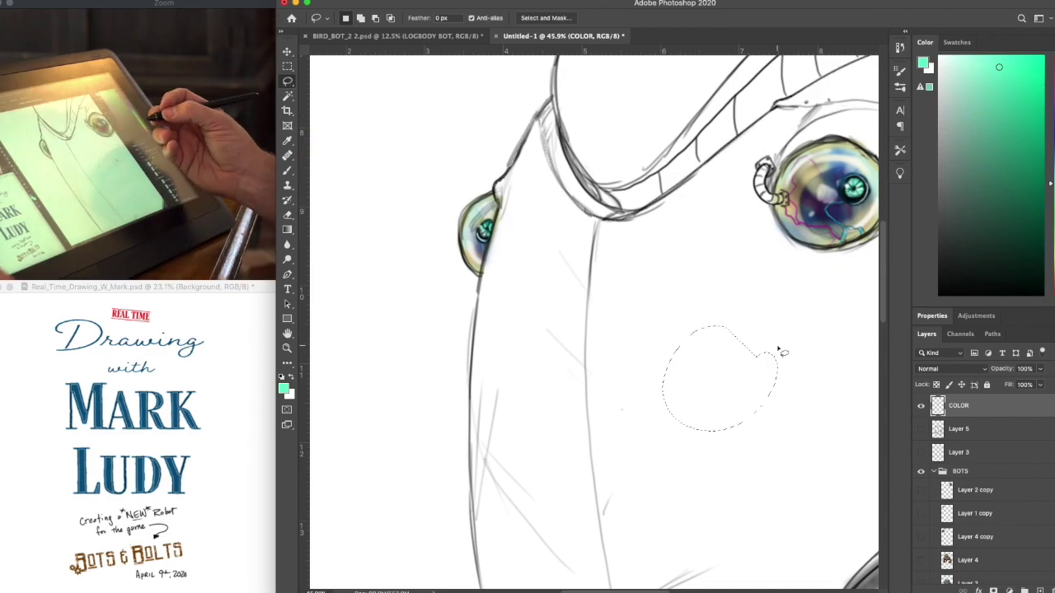
pyautogui.press('super+z')
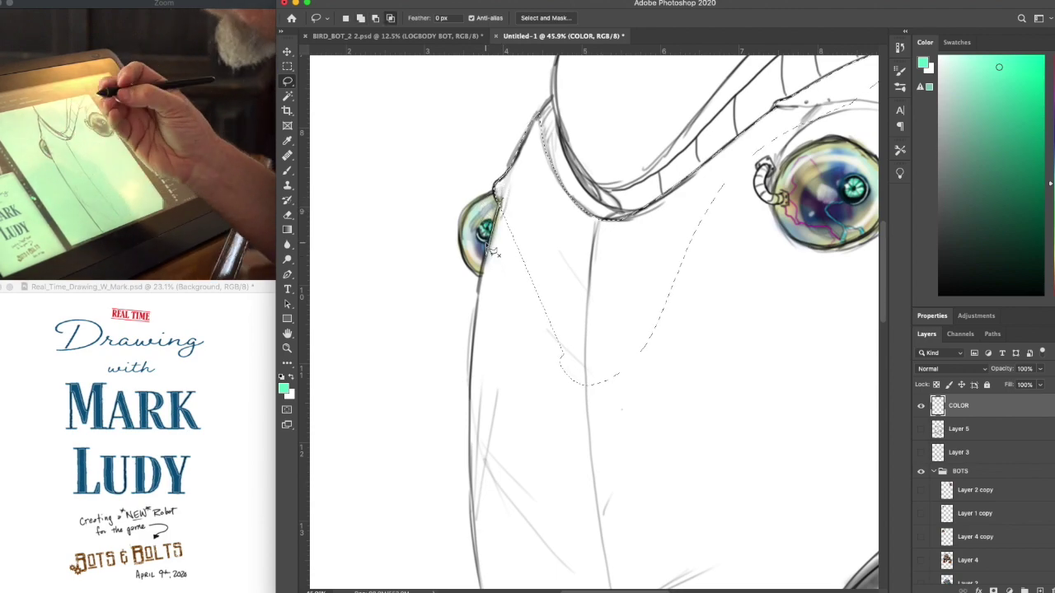
pyautogui.moveTo(484, 312)
pyautogui.mouseDown()
pyautogui.moveTo(470, 344)
pyautogui.moveTo(561, 368)
pyautogui.mouseUp()
pyautogui.moveTo(498, 328)
pyautogui.mouseDown()
pyautogui.moveTo(471, 349)
pyautogui.moveTo(470, 408)
pyautogui.mouseUp()
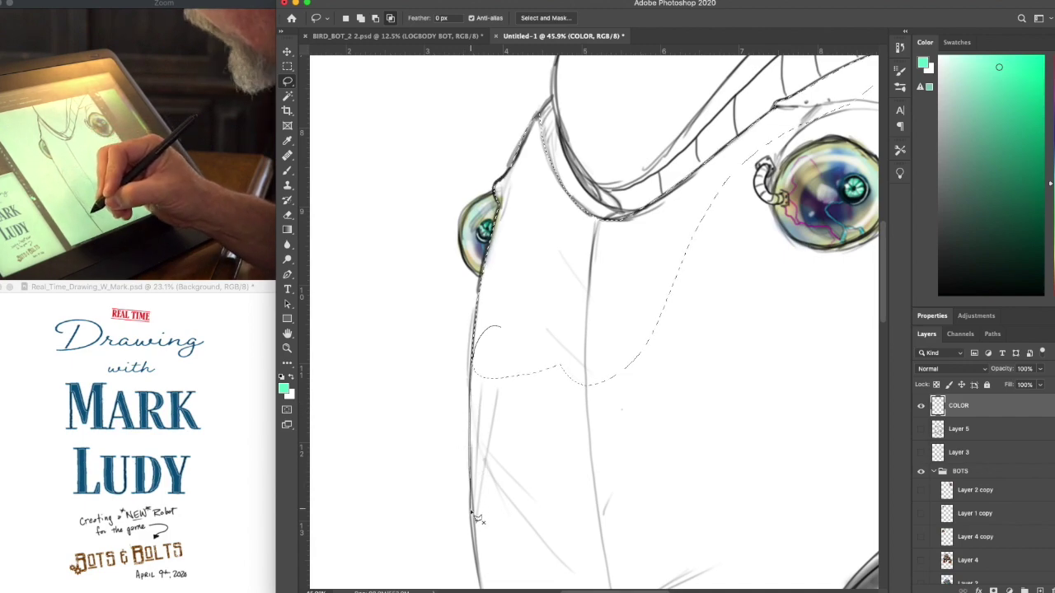
pyautogui.moveTo(484, 575)
pyautogui.mouseDown()
pyautogui.moveTo(711, 344)
pyautogui.moveTo(669, 292)
pyautogui.mouseUp()
pyautogui.scroll(-5, 635, 287)
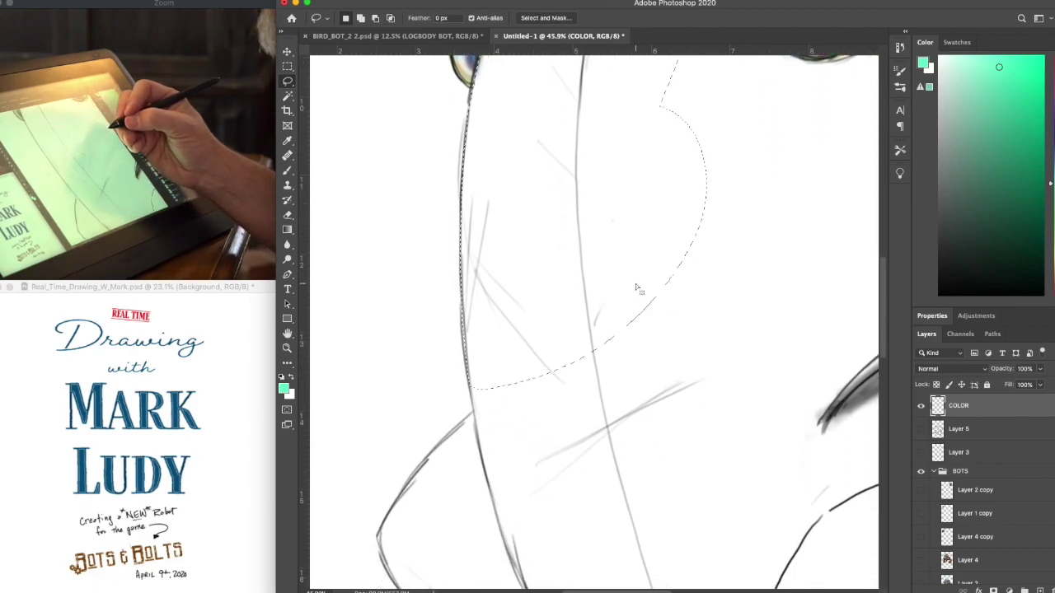
pyautogui.moveTo(505, 328)
pyautogui.mouseDown()
pyautogui.moveTo(464, 372)
pyautogui.moveTo(475, 395)
pyautogui.mouseUp()
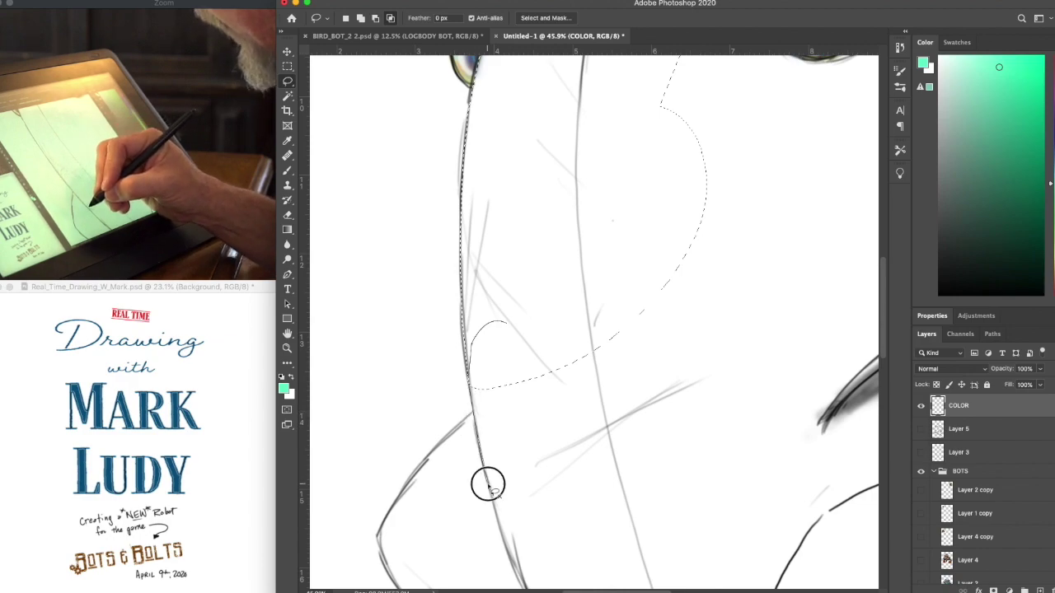
pyautogui.moveTo(505, 549); pyautogui.dragTo(526, 587)
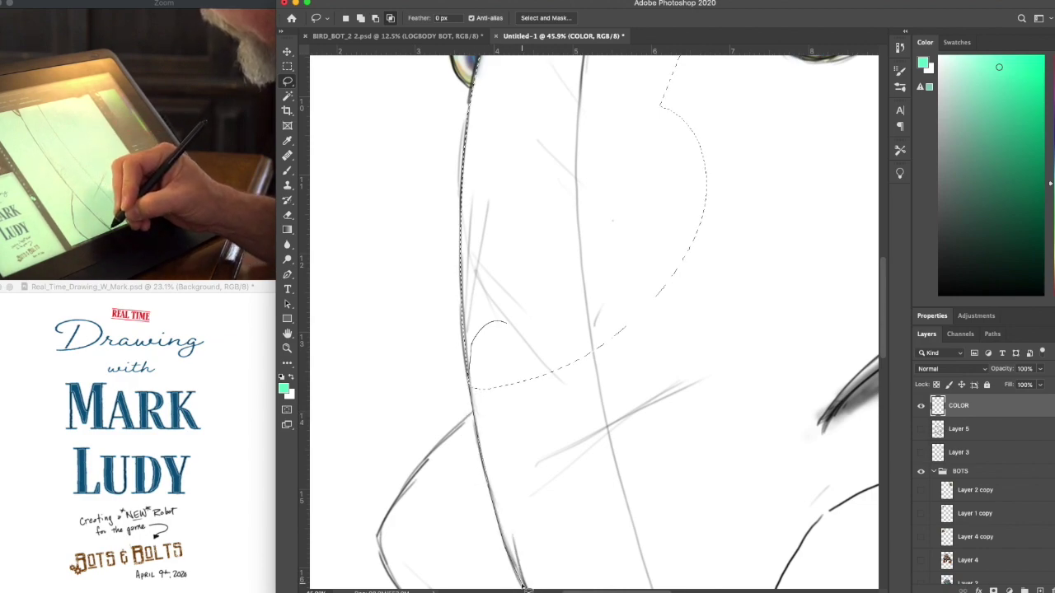
# Continue the Lasso selection along the body's lower edge, over the rounded front leg and around the segmented arm
pyautogui.scroll(-7, 524, 585)
pyautogui.moveTo(557, 363)
pyautogui.mouseDown()
pyautogui.moveTo(653, 424)
pyautogui.moveTo(761, 437)
pyautogui.moveTo(719, 436)
pyautogui.moveTo(741, 433)
pyautogui.moveTo(776, 336)
pyautogui.mouseUp()
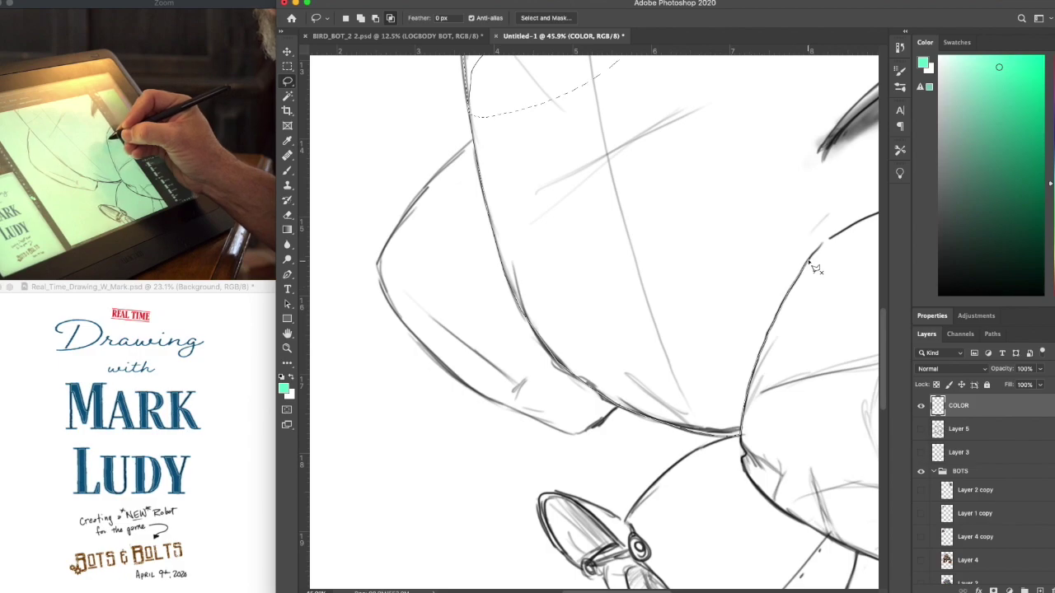
pyautogui.moveTo(824, 258)
pyautogui.mouseDown()
pyautogui.moveTo(833, 243)
pyautogui.moveTo(862, 234)
pyautogui.mouseUp()
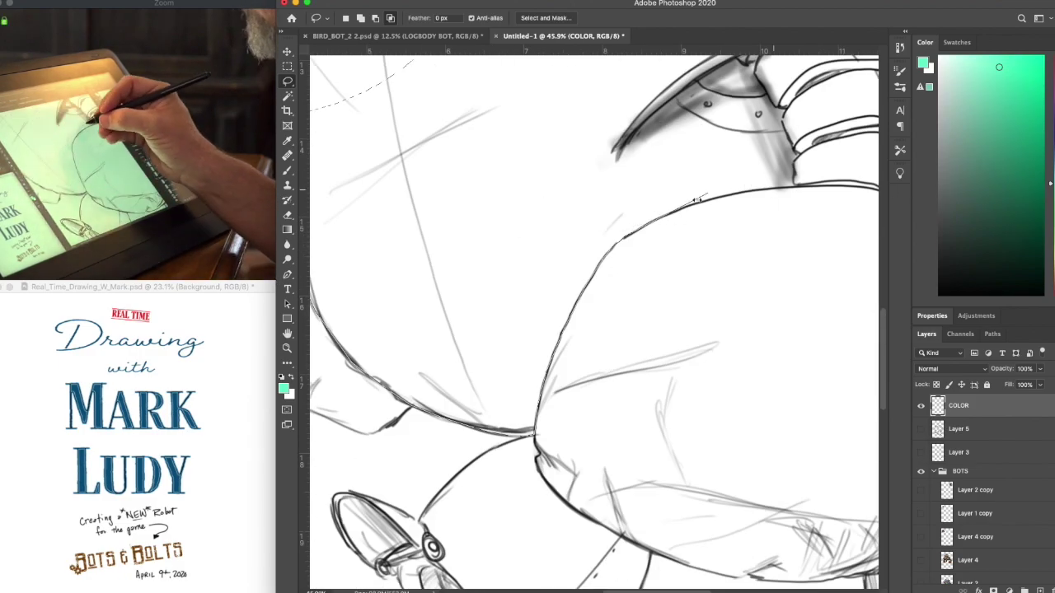
pyautogui.moveTo(696, 200)
pyautogui.mouseDown()
pyautogui.moveTo(795, 189)
pyautogui.moveTo(798, 153)
pyautogui.moveTo(782, 122)
pyautogui.moveTo(788, 107)
pyautogui.moveTo(765, 85)
pyautogui.moveTo(777, 108)
pyautogui.moveTo(765, 93)
pyautogui.moveTo(731, 103)
pyautogui.moveTo(698, 81)
pyautogui.moveTo(708, 62)
pyautogui.moveTo(715, 72)
pyautogui.moveTo(789, 41)
pyautogui.moveTo(701, 210)
pyautogui.moveTo(705, 559)
pyautogui.moveTo(728, 538)
pyautogui.moveTo(730, 257)
pyautogui.moveTo(773, 290)
pyautogui.moveTo(748, 341)
pyautogui.moveTo(767, 302)
pyautogui.moveTo(748, 338)
pyautogui.moveTo(867, 315)
pyautogui.moveTo(560, 310)
pyautogui.moveTo(633, 319)
pyautogui.moveTo(604, 358)
pyautogui.mouseUp()
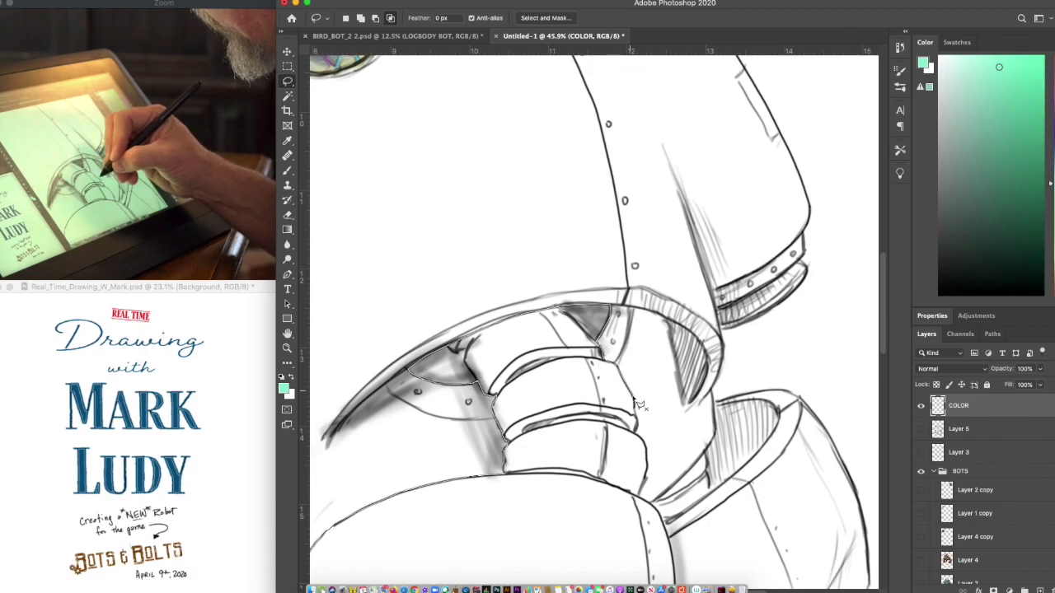
pyautogui.moveTo(635, 405); pyautogui.dragTo(637, 435)
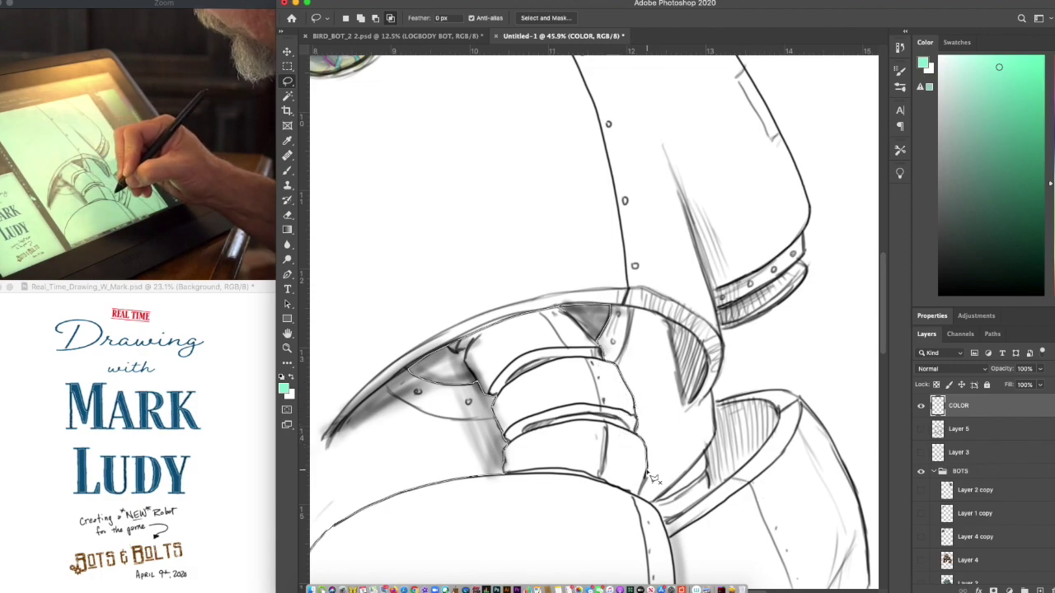
pyautogui.moveTo(659, 513)
pyautogui.mouseDown()
pyautogui.moveTo(721, 447)
pyautogui.moveTo(707, 325)
pyautogui.moveTo(626, 202)
pyautogui.moveTo(513, 148)
pyautogui.moveTo(443, 172)
pyautogui.mouseUp()
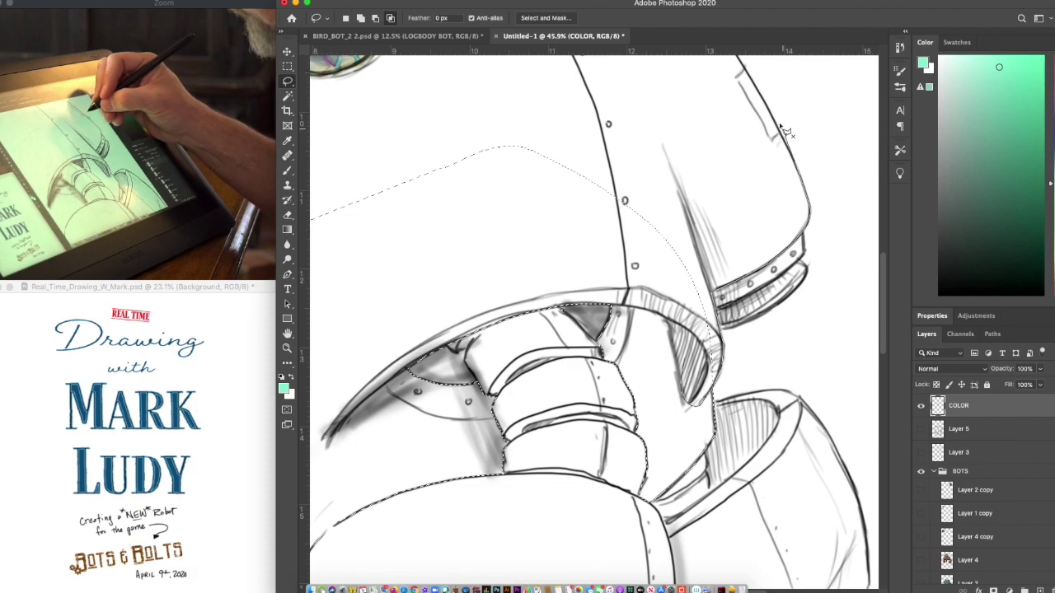
# Extend the selection around the back of the body and up along the shell outline to the cap's band
pyautogui.moveTo(753, 83)
pyautogui.mouseDown()
pyautogui.moveTo(750, 150)
pyautogui.moveTo(660, 459)
pyautogui.moveTo(656, 572)
pyautogui.moveTo(682, 540)
pyautogui.moveTo(661, 429)
pyautogui.mouseUp()
pyautogui.click(713, 511)
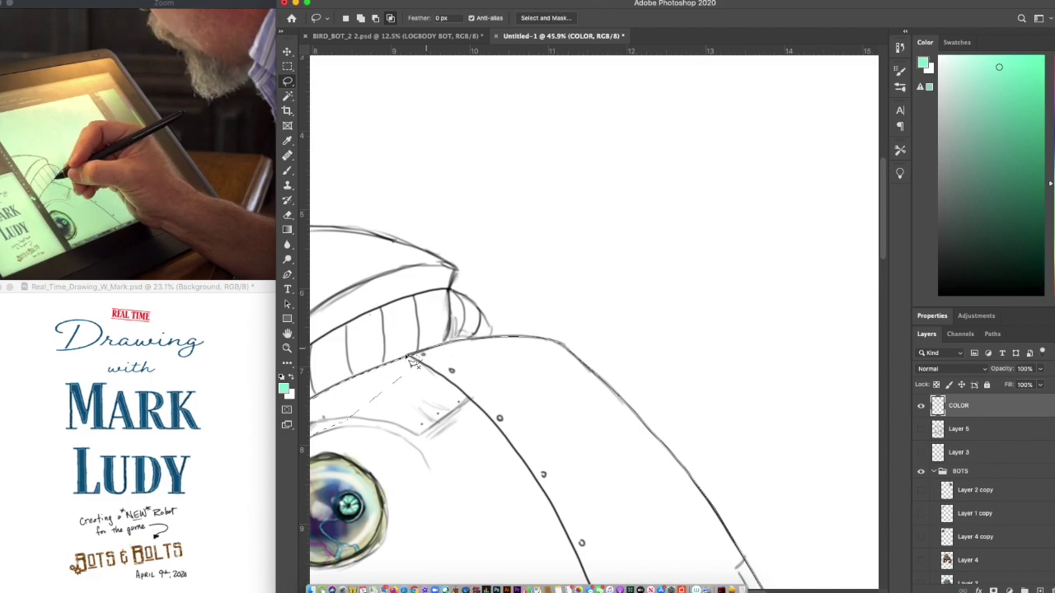
pyautogui.moveTo(402, 359); pyautogui.dragTo(331, 421)
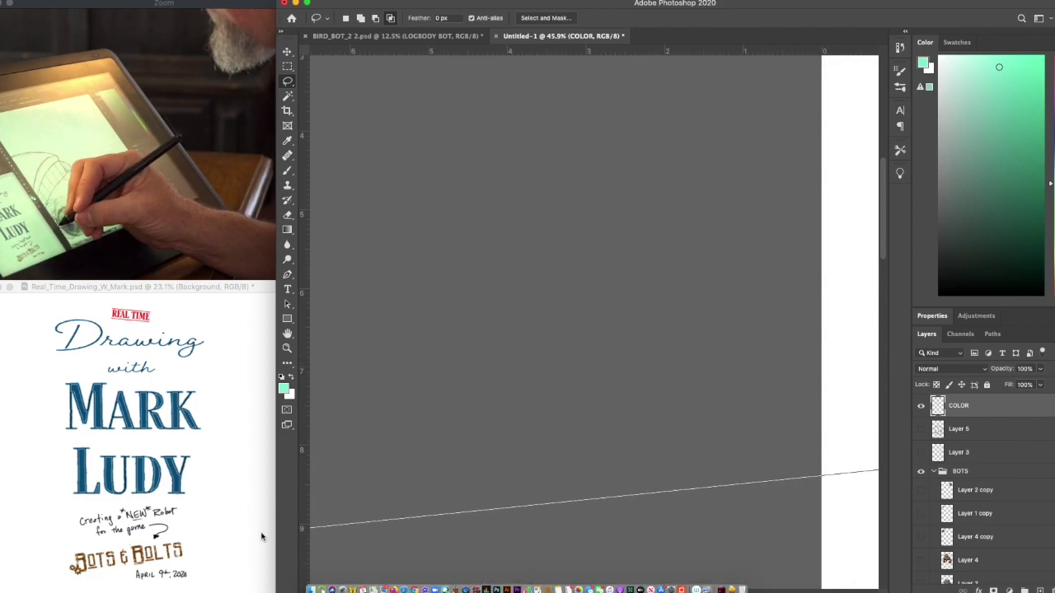
# Add the unselected middle of the body to the selection, lassoing the area below and beside the large eye
pyautogui.moveTo(897, 387)
pyautogui.mouseDown()
pyautogui.moveTo(701, 533)
pyautogui.moveTo(305, 569)
pyautogui.moveTo(363, 523)
pyautogui.moveTo(635, 538)
pyautogui.mouseUp()
pyautogui.hscroll(10, 864, 481)
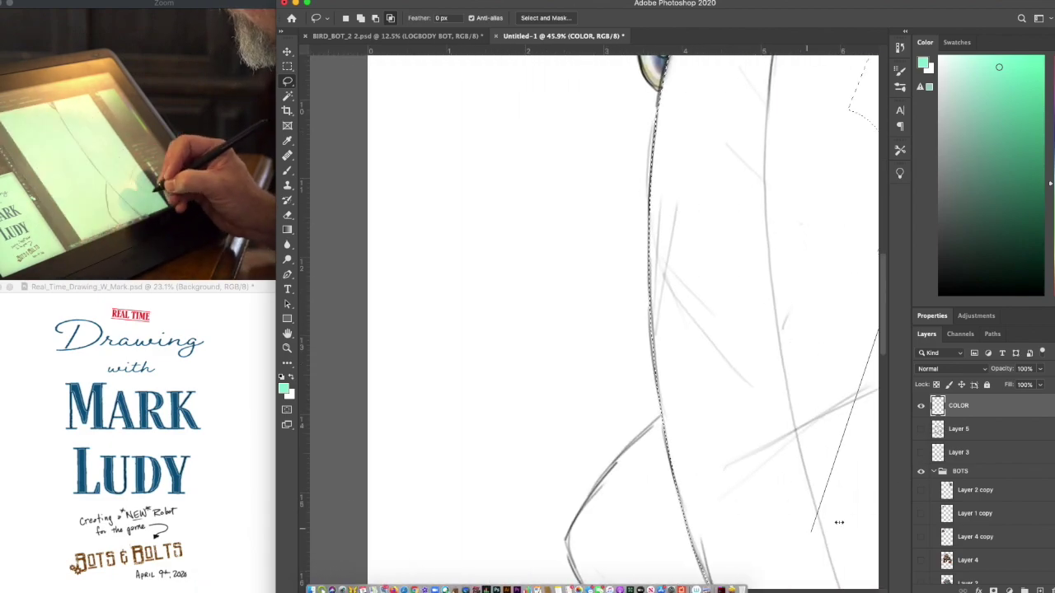
pyautogui.hscroll(10, 864, 481)
pyautogui.hscroll(-8, 325, 322)
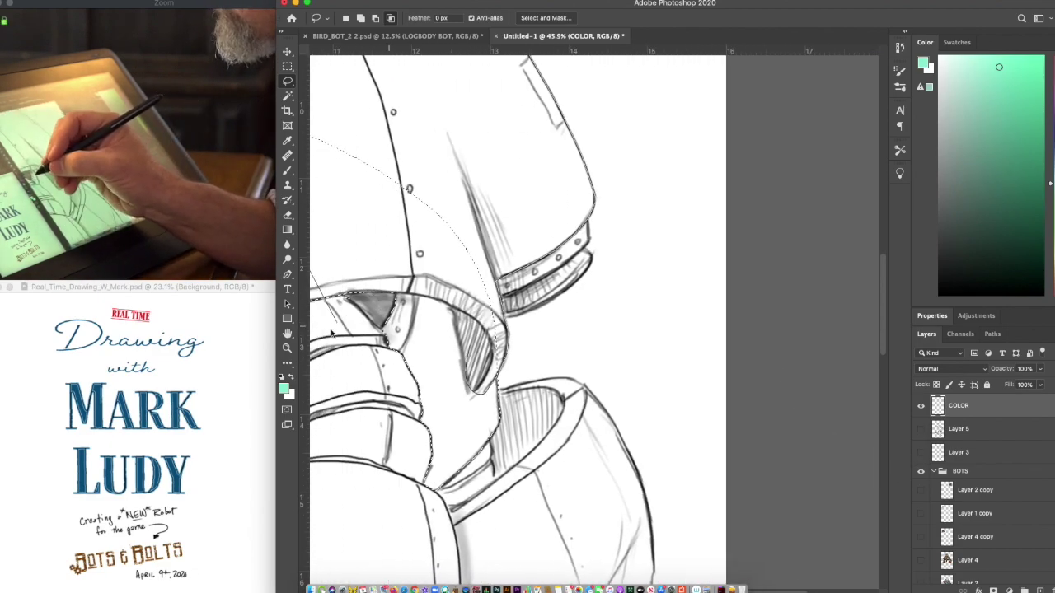
pyautogui.scroll(5, 338, 330)
pyautogui.scroll(10, 497, 118)
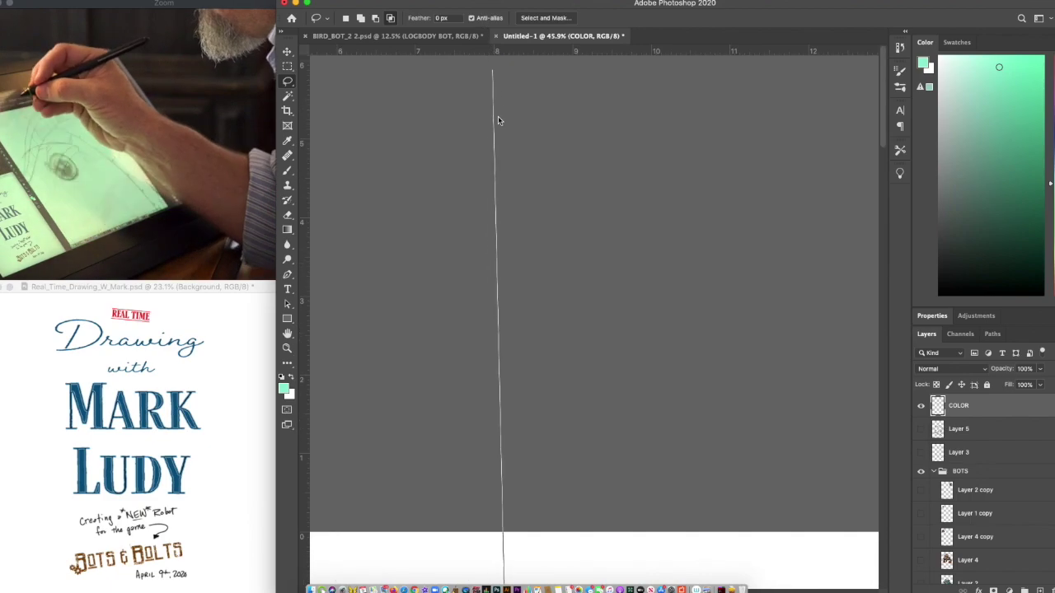
pyautogui.scroll(-10, 593, 329)
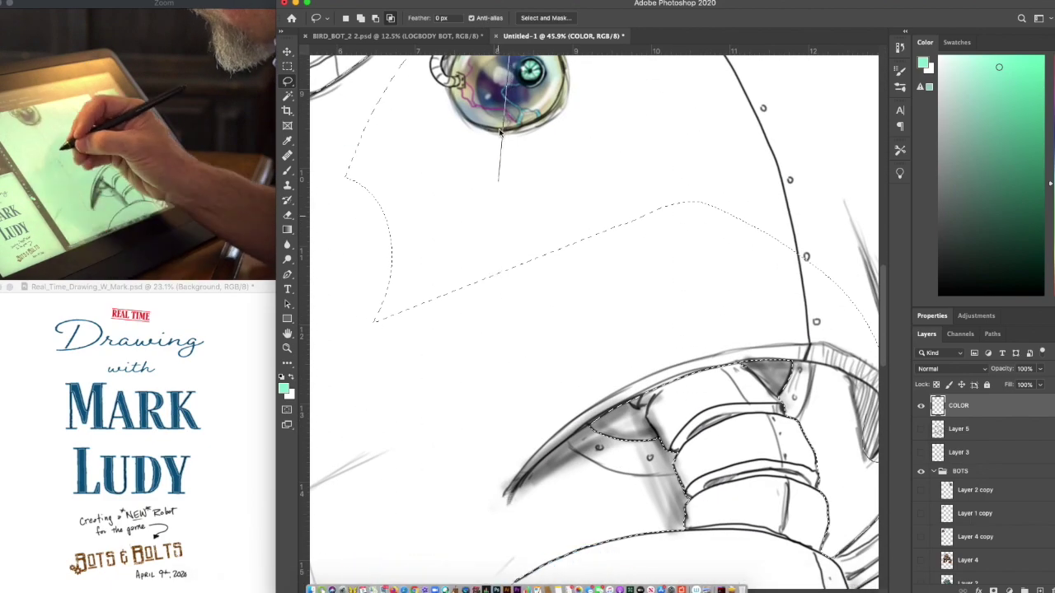
pyautogui.scroll(2, 497, 82)
pyautogui.scroll(4, 497, 55)
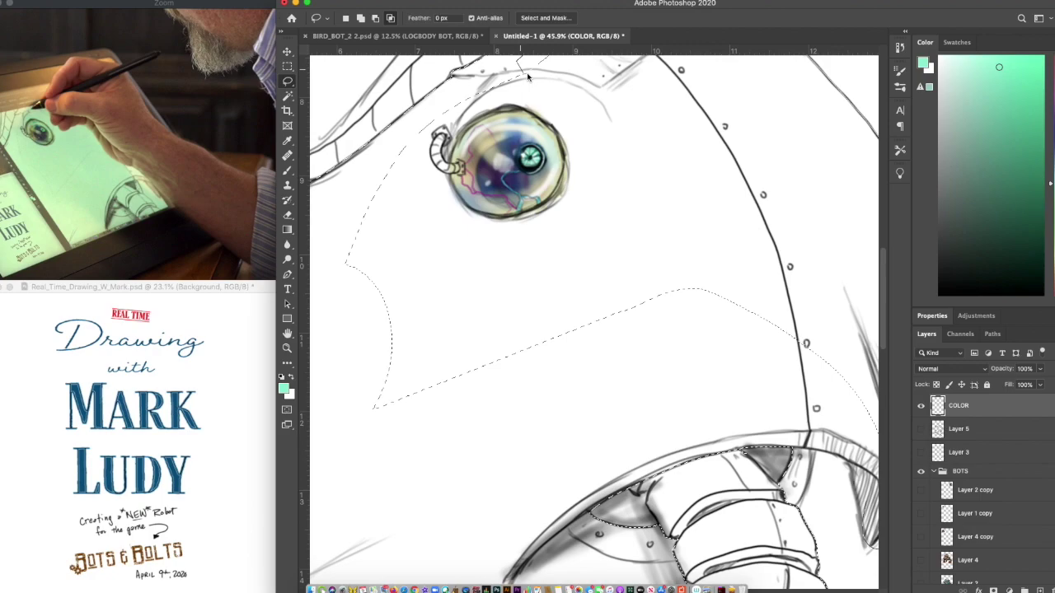
pyautogui.moveTo(519, 63)
pyautogui.mouseDown()
pyautogui.moveTo(626, 185)
pyautogui.moveTo(372, 309)
pyautogui.moveTo(348, 264)
pyautogui.mouseUp()
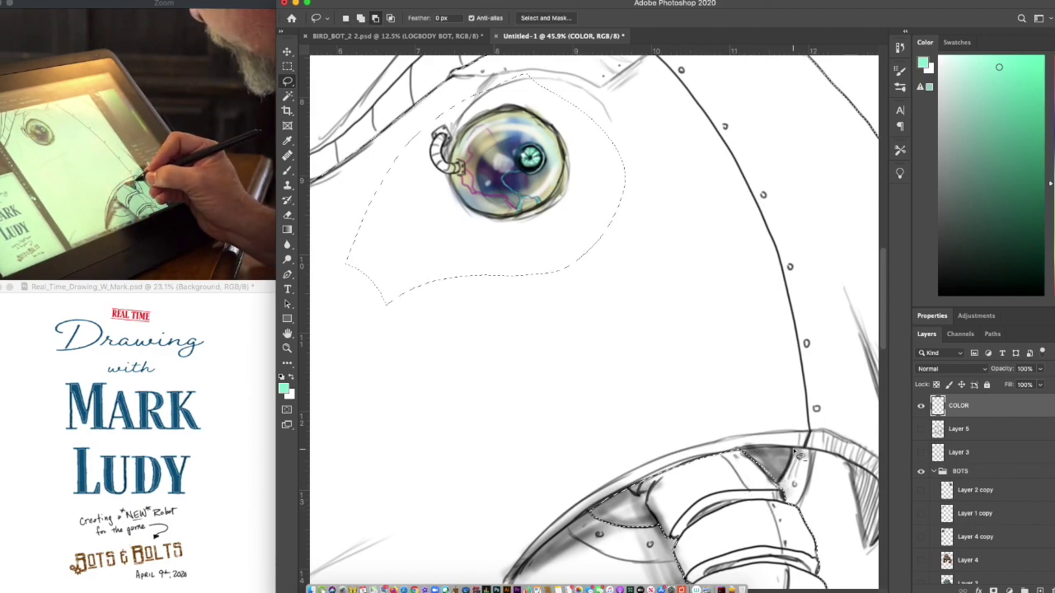
# Refine the selection at the dark triangular gap above the arm and select the remaining face around the large eye, leaving the eyeball out
pyautogui.moveTo(787, 468)
pyautogui.mouseDown()
pyautogui.moveTo(761, 488)
pyautogui.moveTo(732, 476)
pyautogui.moveTo(742, 450)
pyautogui.moveTo(792, 451)
pyautogui.mouseUp()
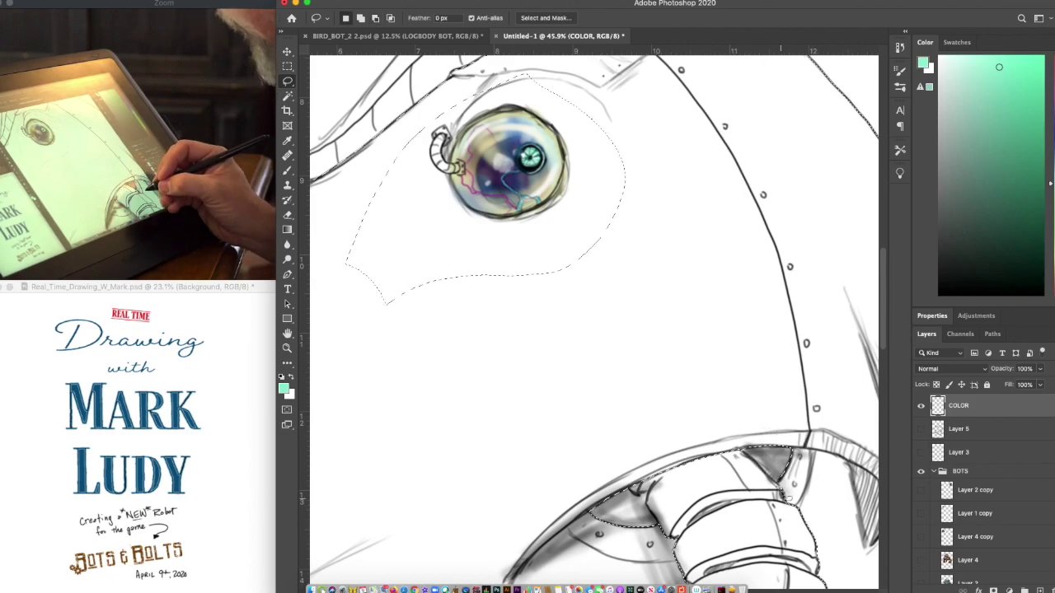
pyautogui.moveTo(777, 485)
pyautogui.mouseDown()
pyautogui.moveTo(780, 500)
pyautogui.moveTo(789, 486)
pyautogui.mouseUp()
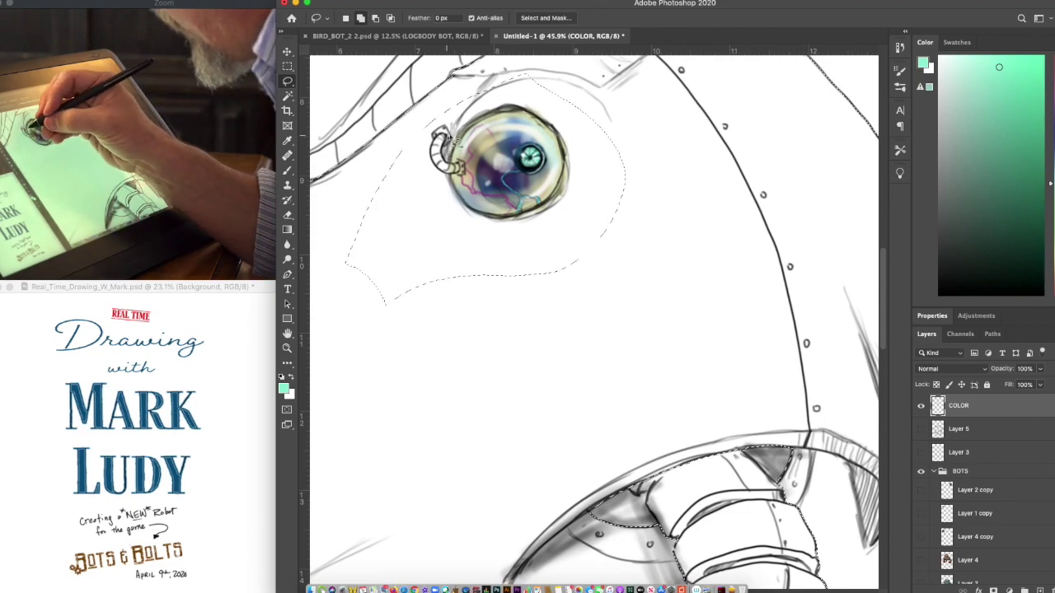
pyautogui.moveTo(457, 136)
pyautogui.mouseDown()
pyautogui.moveTo(455, 188)
pyautogui.moveTo(482, 219)
pyautogui.moveTo(475, 213)
pyautogui.moveTo(506, 226)
pyautogui.mouseUp()
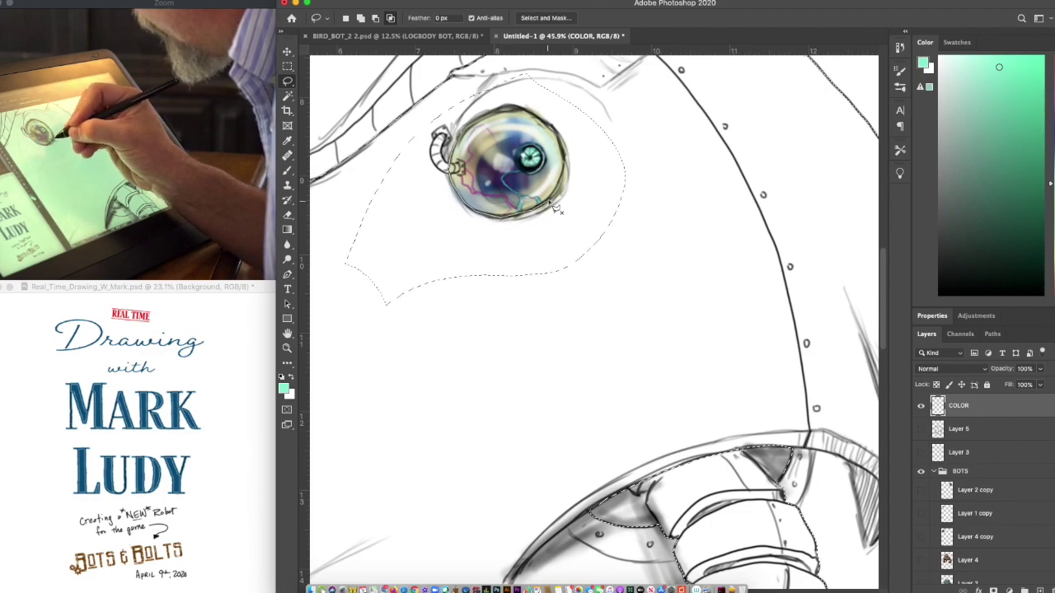
pyautogui.moveTo(560, 185)
pyautogui.mouseDown()
pyautogui.moveTo(559, 135)
pyautogui.moveTo(520, 109)
pyautogui.moveTo(495, 109)
pyautogui.moveTo(460, 137)
pyautogui.moveTo(441, 130)
pyautogui.moveTo(448, 91)
pyautogui.moveTo(538, 61)
pyautogui.moveTo(624, 106)
pyautogui.moveTo(666, 226)
pyautogui.moveTo(465, 360)
pyautogui.moveTo(333, 295)
pyautogui.moveTo(364, 191)
pyautogui.moveTo(413, 124)
pyautogui.moveTo(457, 92)
pyautogui.mouseUp()
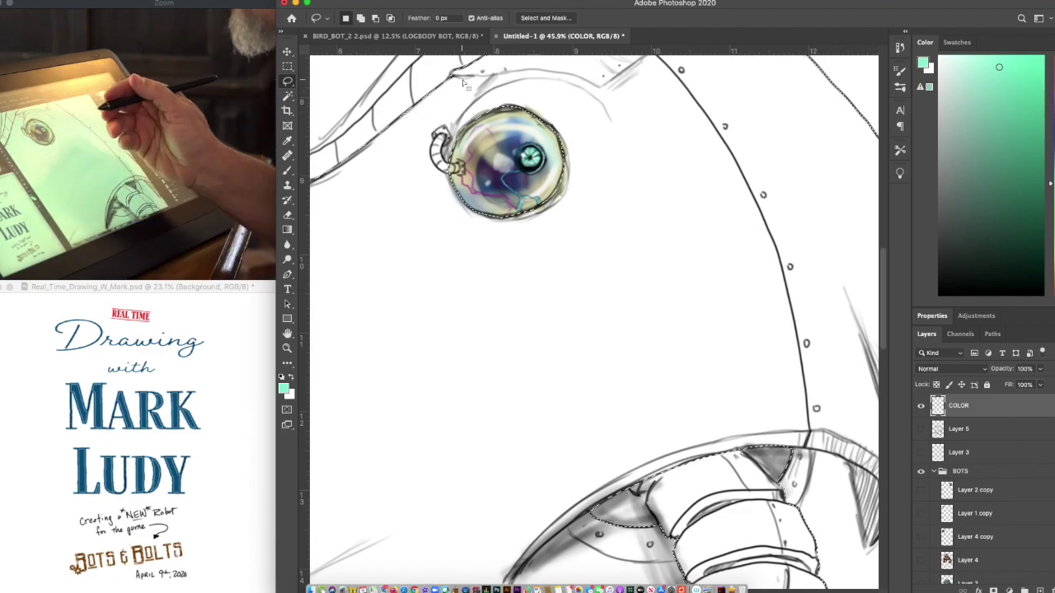
# Fill the selected body with a muted tan color and check it against the whole robot
pyautogui.press('super+minus')
pyautogui.scroll(-1, 464, 84)
pyautogui.press('super+d')
pyautogui.scroll(-4, 463, 83)
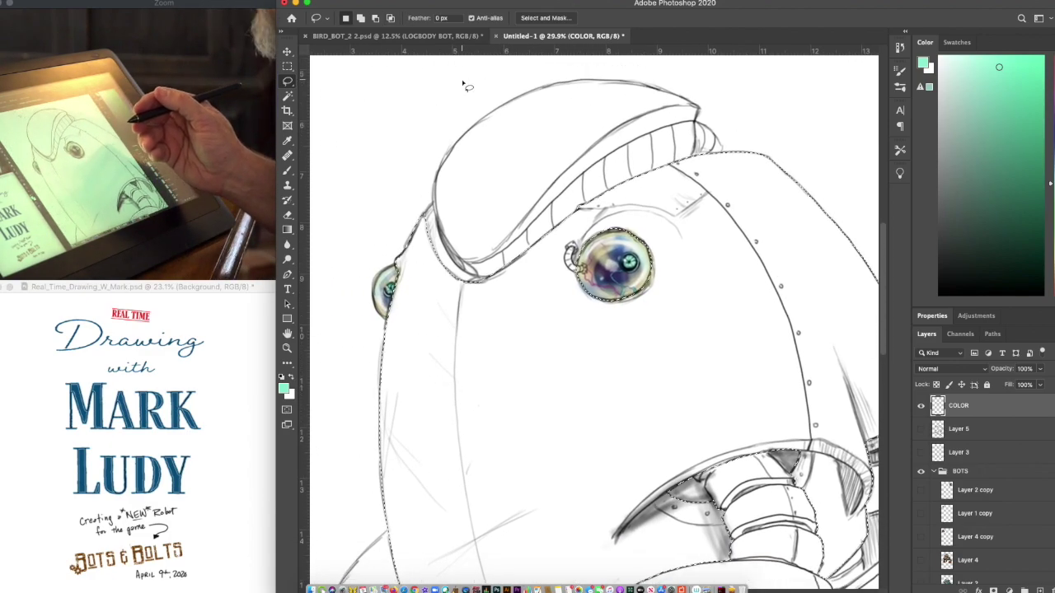
pyautogui.scroll(1, 462, 84)
pyautogui.hscroll(1, 462, 83)
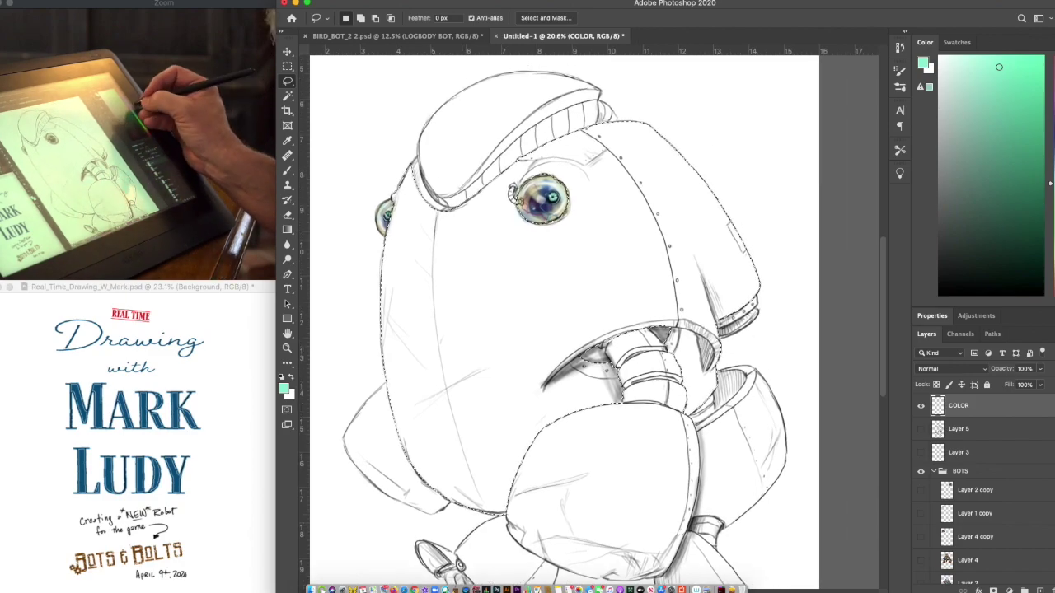
pyautogui.moveTo(1050, 184); pyautogui.dragTo(1050, 270)
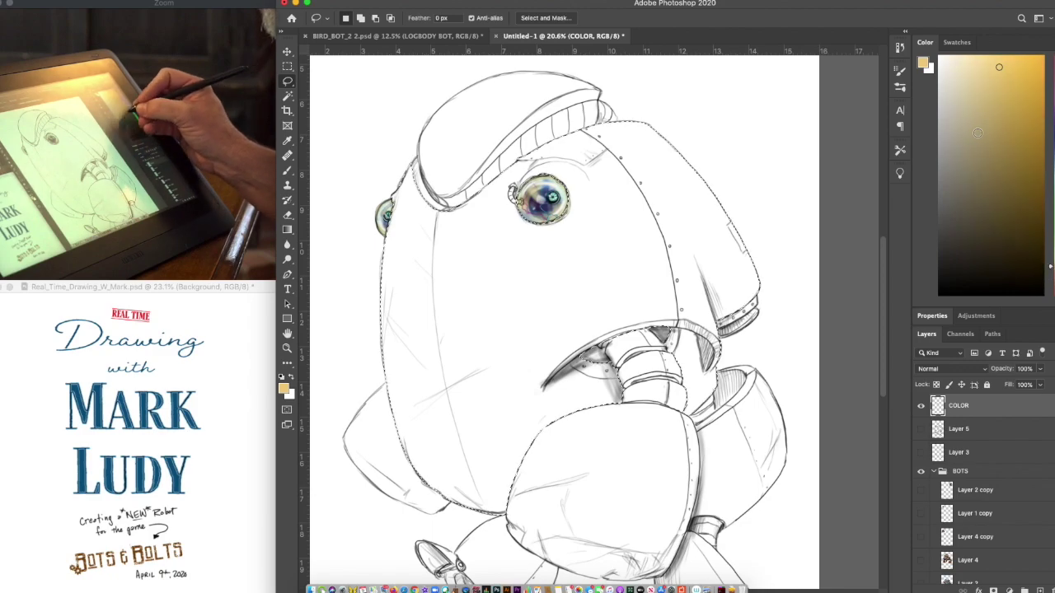
pyautogui.click(961, 91)
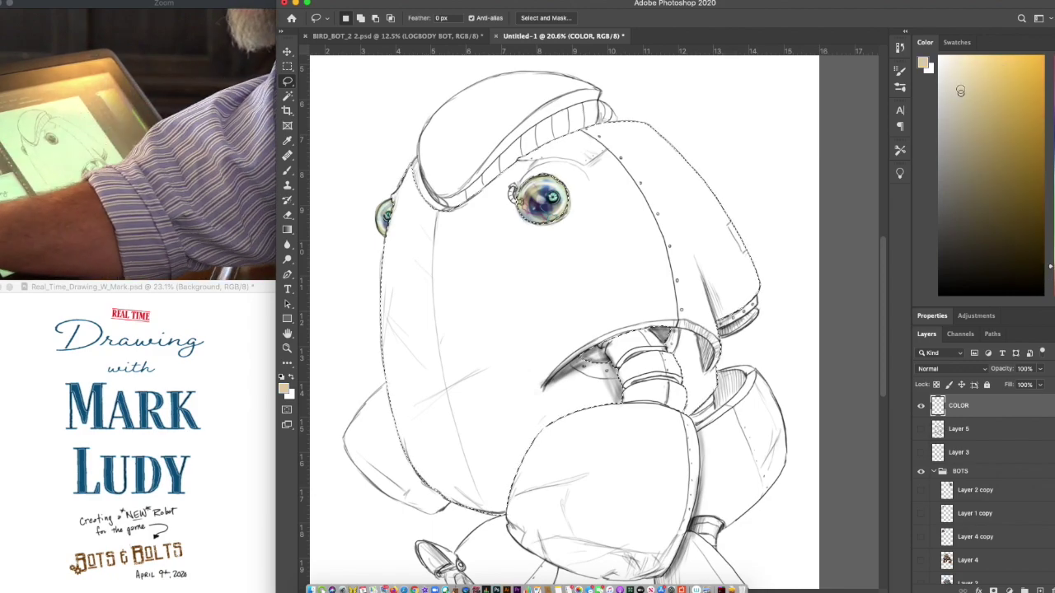
pyautogui.hotkey('alt', 'BackSpace')
pyautogui.scroll(-5, 593, 322)
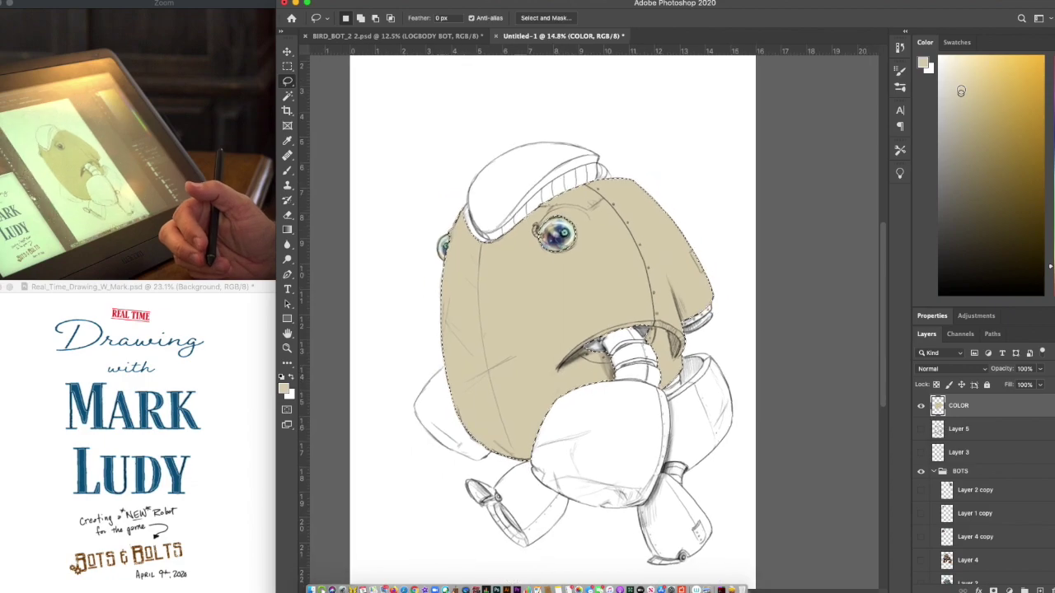
pyautogui.scroll(1, 594, 321)
pyautogui.scroll(3, 593, 313)
pyautogui.scroll(2, 593, 313)
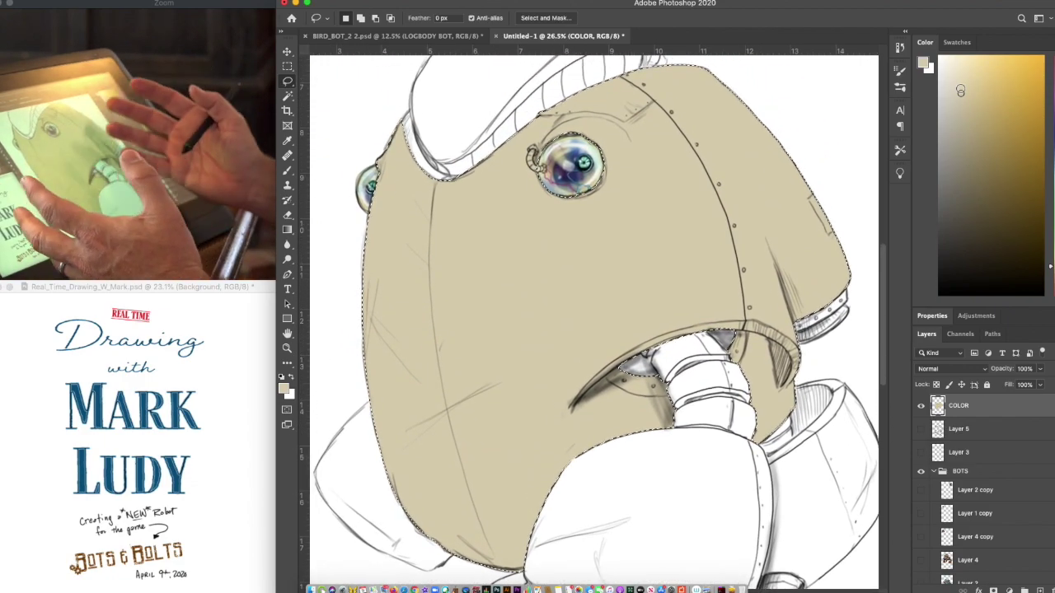
# Choose a dark teal foreground color and enlarge the brush to 500
pyautogui.click(1050, 165)
pyautogui.moveTo(1030, 155); pyautogui.dragTo(1012, 182)
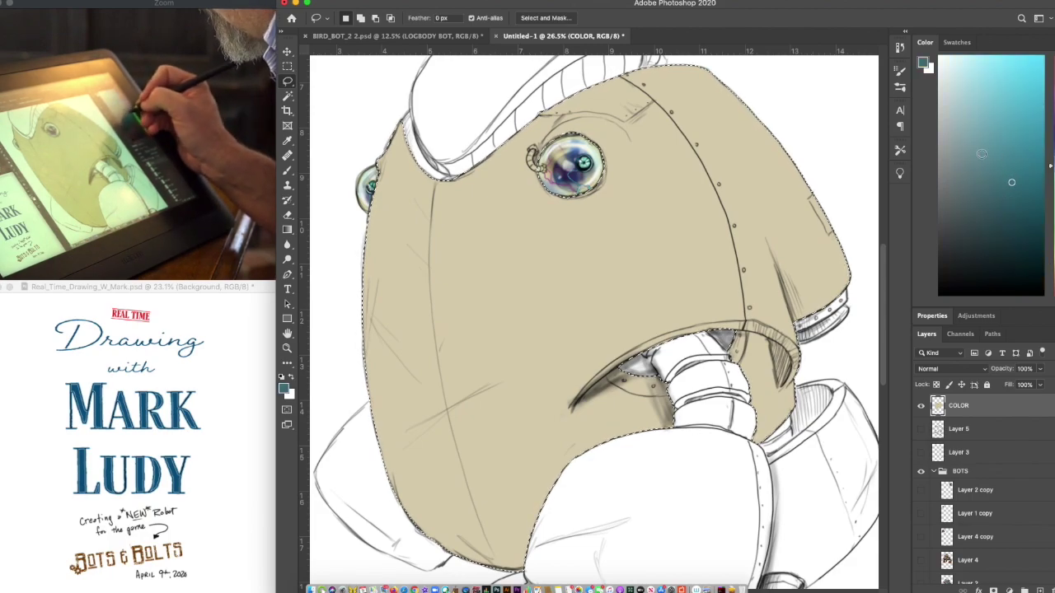
pyautogui.click(288, 170)
pyautogui.press(']')
pyautogui.press(']')
pyautogui.press(']')
pyautogui.press(']')
pyautogui.press(']')
pyautogui.press(']')
pyautogui.press(']')
pyautogui.press(']')
pyautogui.press(']')
pyautogui.press(']')
pyautogui.press(']')
pyautogui.press(']')
pyautogui.press(']')
pyautogui.press(']')
pyautogui.press(']')
pyautogui.press(']')
pyautogui.press(']')
pyautogui.press(']')
pyautogui.press(']')
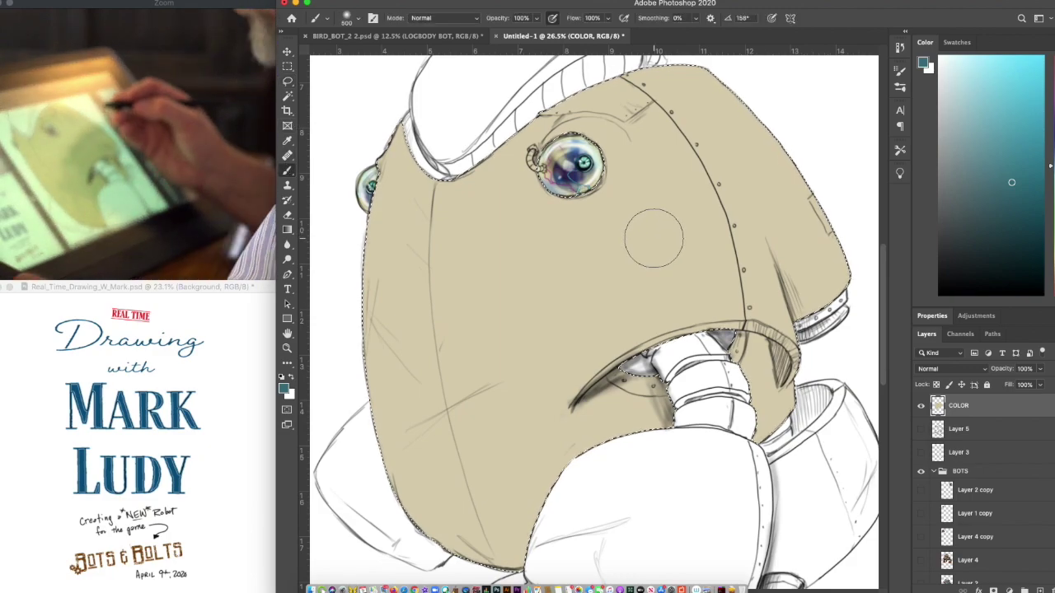
pyautogui.scroll(-2, 769, 259)
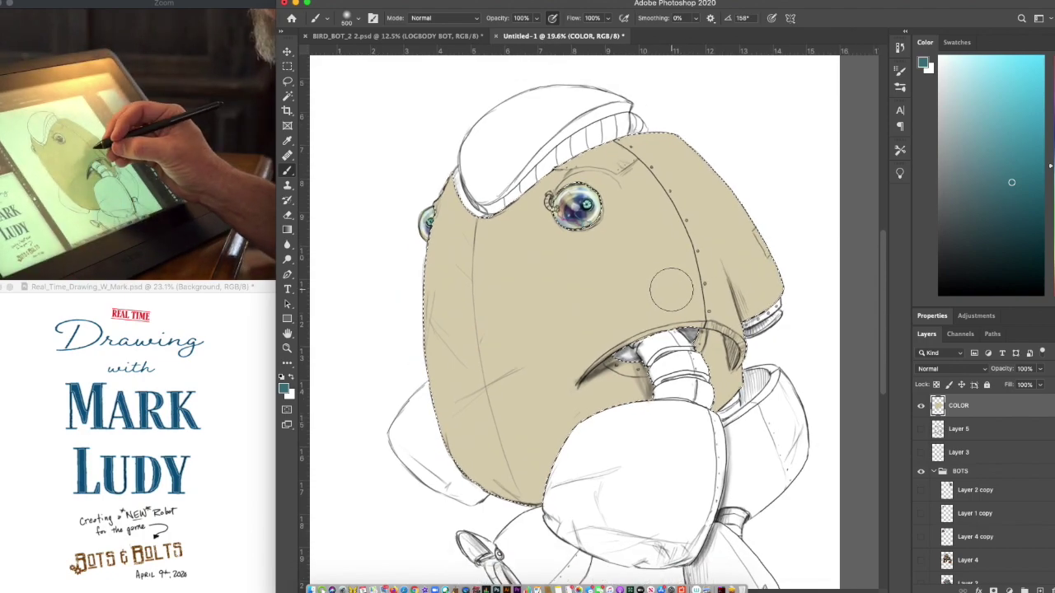
# Fill the selected body with a muted blue-gray and pick a darker teal for the brush
pyautogui.click(956, 137)
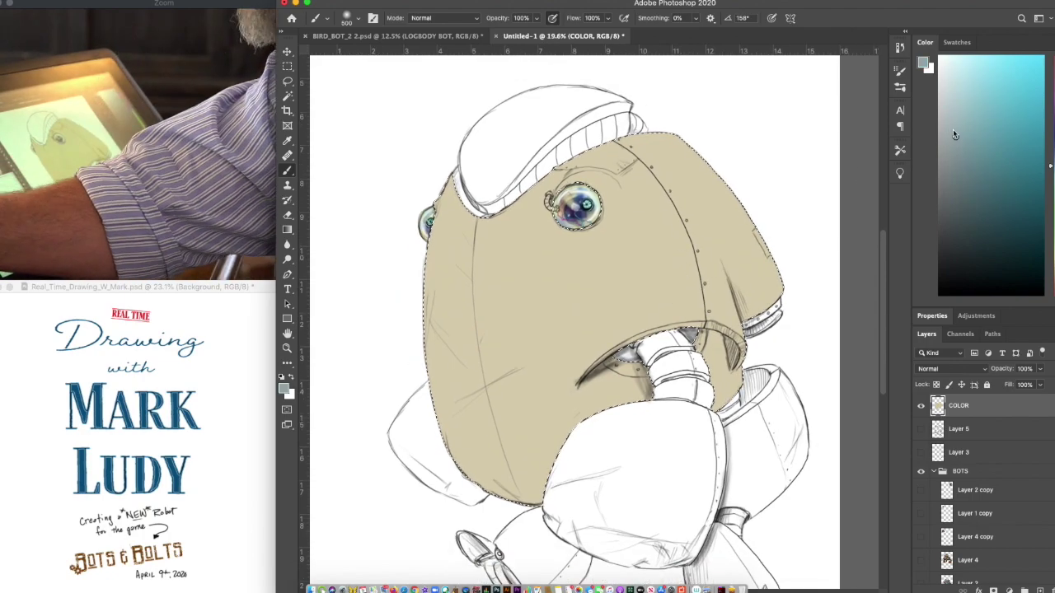
pyautogui.hotkey('alt', 'BackSpace')
pyautogui.click(986, 231)
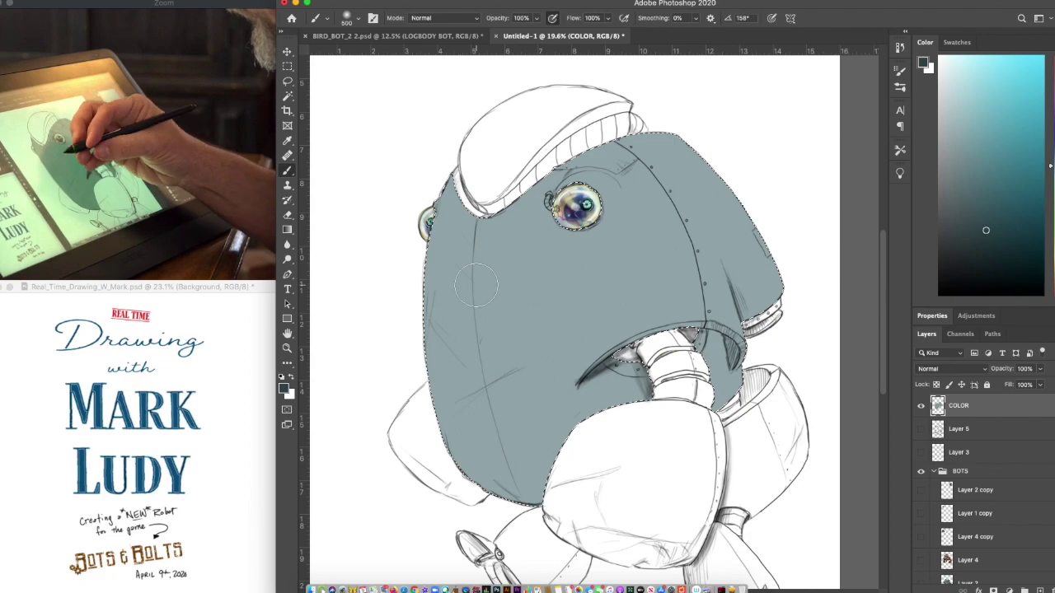
# Shade the body's folds and the areas under the eye and around the arm in dark teal, and brush pale blue highlights over the raised surfaces
pyautogui.moveTo(544, 478); pyautogui.dragTo(591, 394)
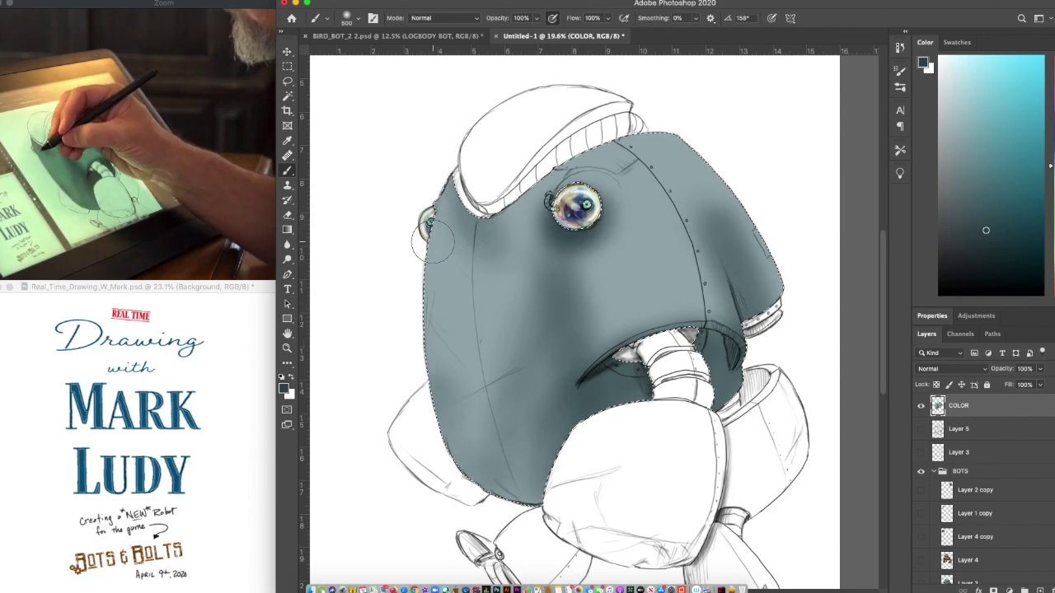
pyautogui.press('x')
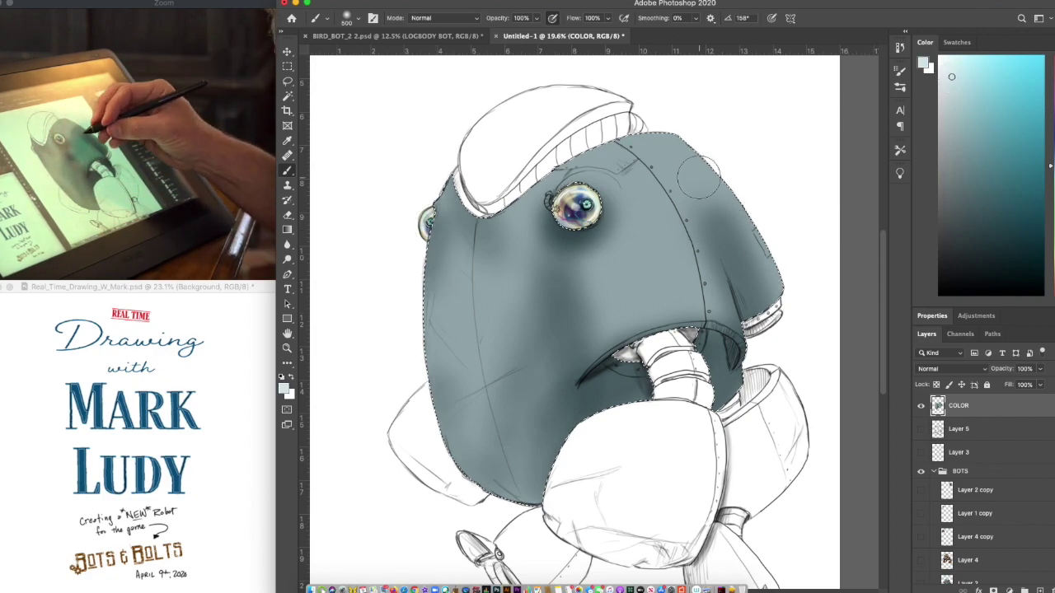
pyautogui.press('super+z')
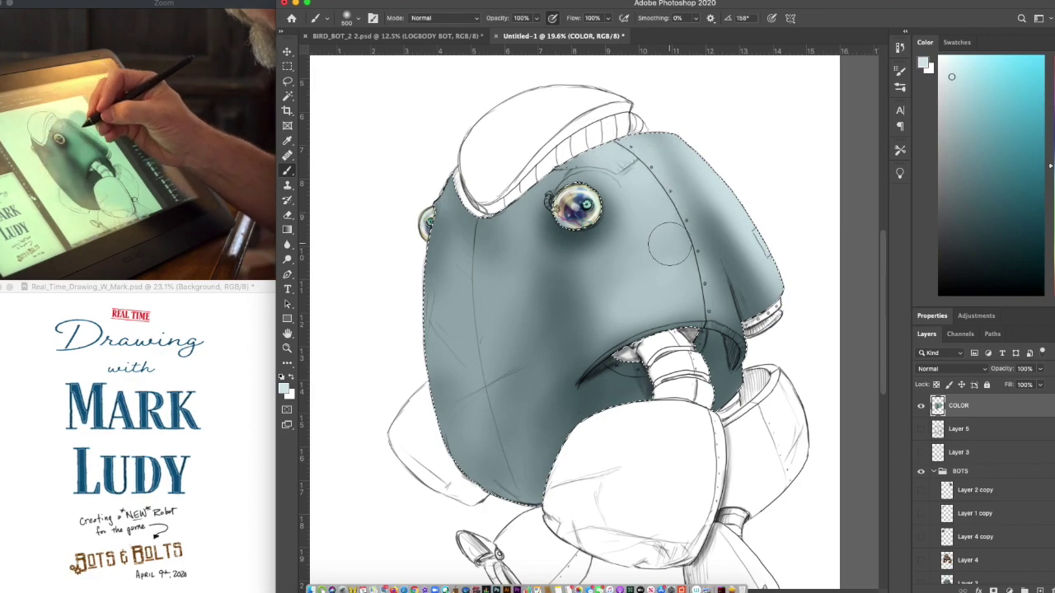
pyautogui.moveTo(480, 242)
pyautogui.mouseDown()
pyautogui.moveTo(429, 326)
pyautogui.moveTo(440, 360)
pyautogui.moveTo(429, 309)
pyautogui.moveTo(490, 489)
pyautogui.mouseUp()
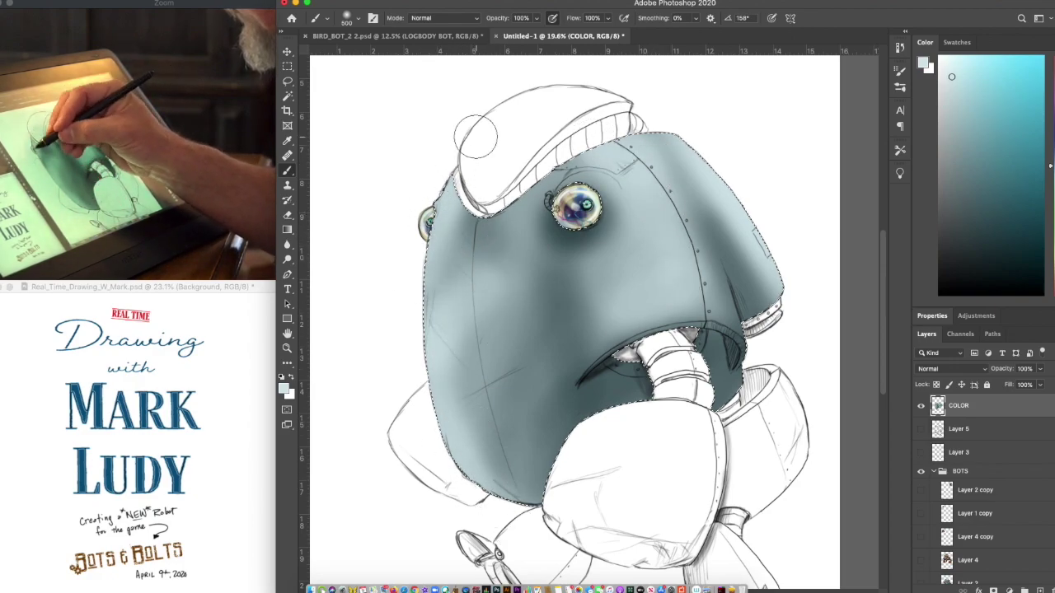
pyautogui.moveTo(579, 284)
pyautogui.mouseDown()
pyautogui.moveTo(486, 400)
pyautogui.moveTo(497, 322)
pyautogui.mouseUp()
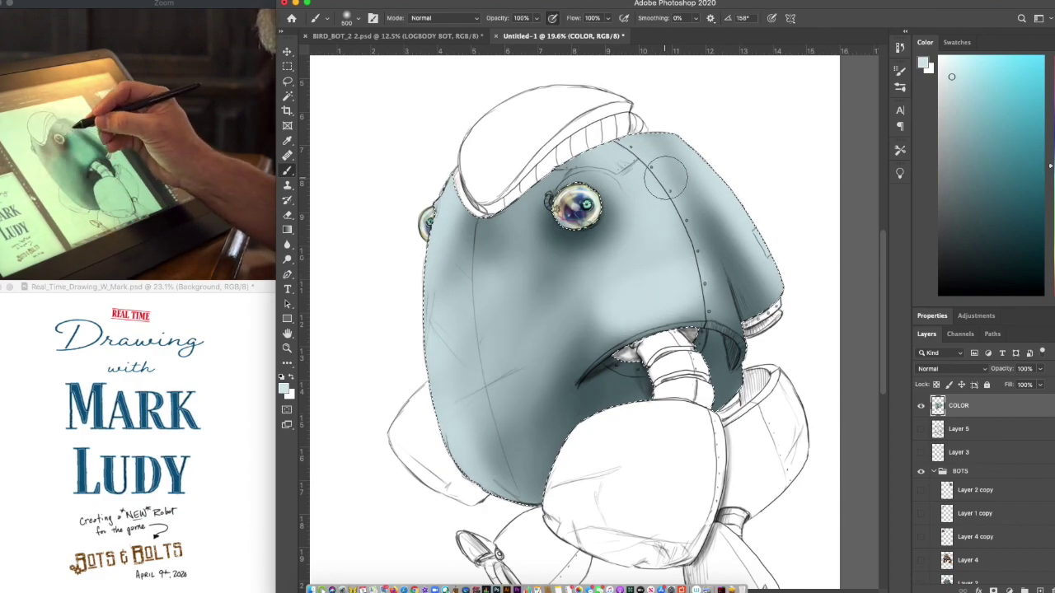
pyautogui.moveTo(436, 247); pyautogui.dragTo(516, 371)
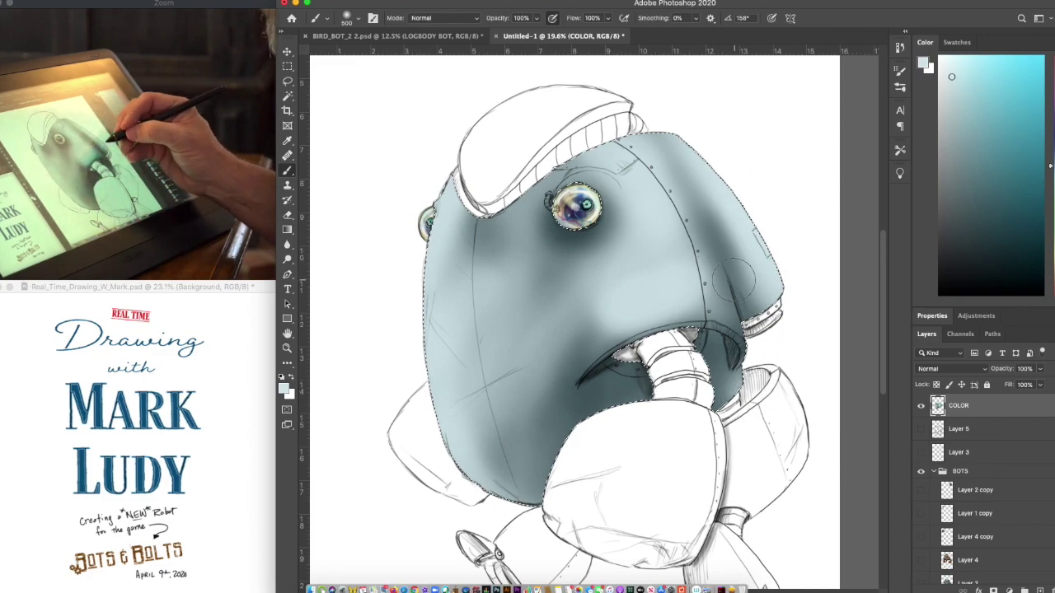
pyautogui.press('[')
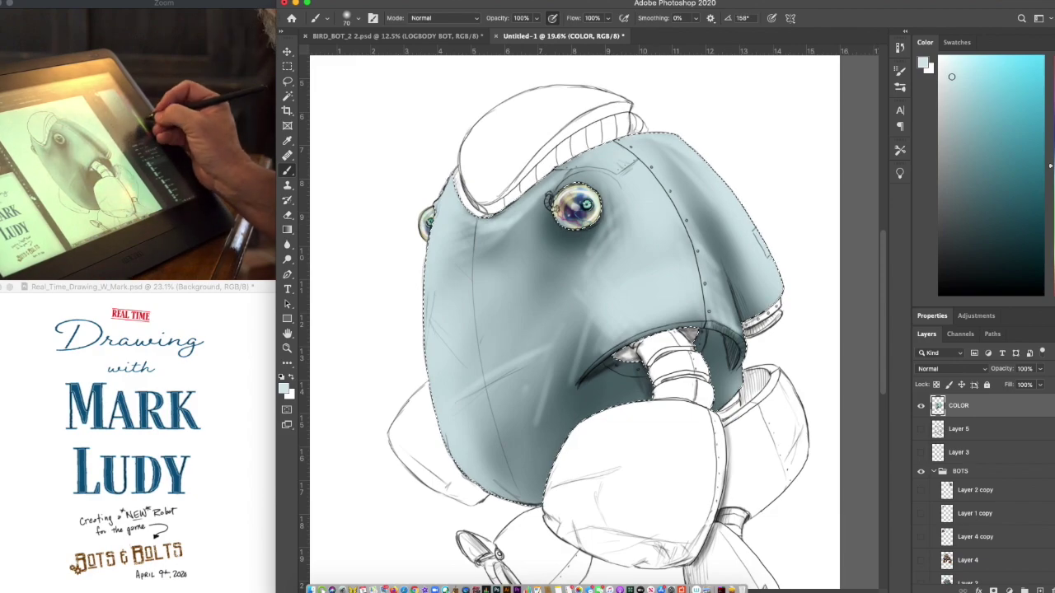
# Pick an orange-brown and, with the brush enlarged to 125, paint rust stains around the large eye and on the lower body beside the arm
pyautogui.moveTo(1051, 265); pyautogui.dragTo(1051, 276)
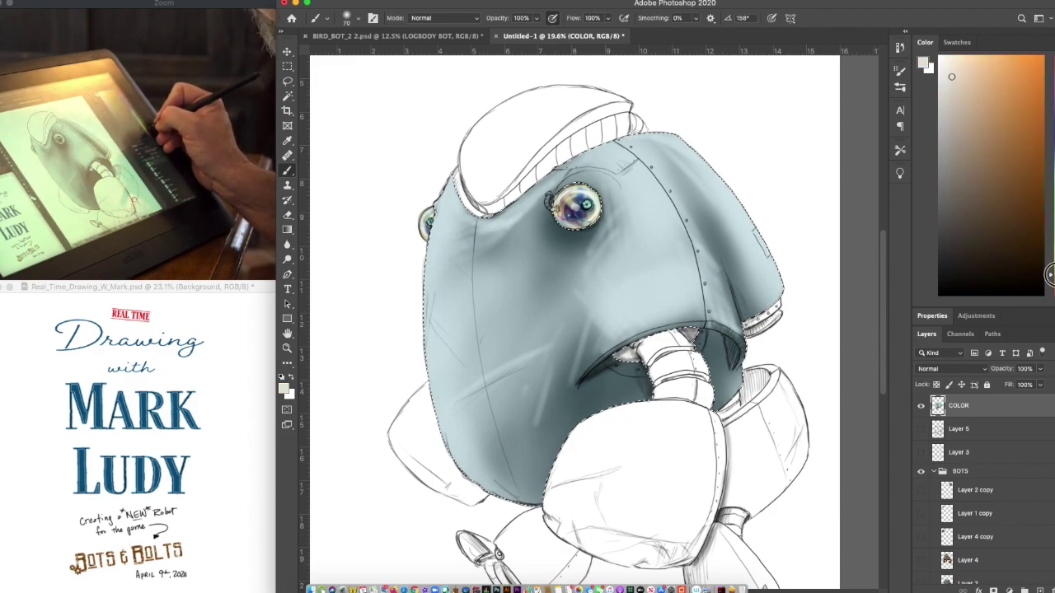
pyautogui.click(1016, 129)
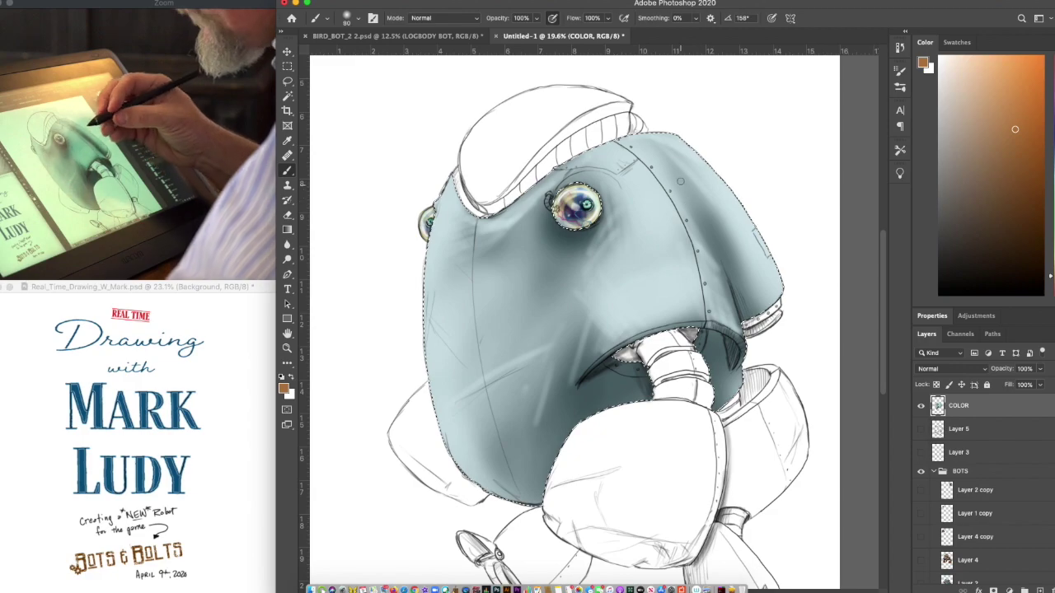
pyautogui.press(']')
pyautogui.press(']')
pyautogui.press(']')
pyautogui.press(']')
pyautogui.moveTo(557, 239)
pyautogui.mouseDown()
pyautogui.moveTo(563, 263)
pyautogui.moveTo(540, 198)
pyautogui.mouseUp()
pyautogui.moveTo(542, 234)
pyautogui.mouseDown()
pyautogui.moveTo(572, 182)
pyautogui.moveTo(600, 234)
pyautogui.mouseUp()
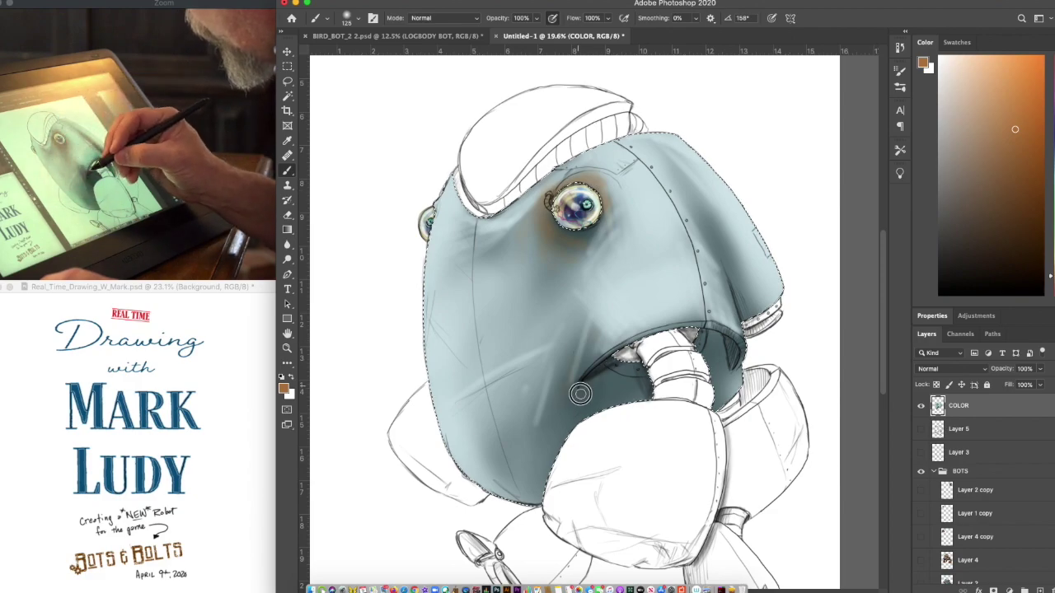
pyautogui.moveTo(614, 422)
pyautogui.mouseDown()
pyautogui.moveTo(573, 444)
pyautogui.moveTo(568, 393)
pyautogui.moveTo(519, 435)
pyautogui.mouseUp()
# Pick a dark red and paint the shadowed interior of the arm opening behind and beside the jointed arm
pyautogui.click(1051, 287)
pyautogui.click(1039, 165)
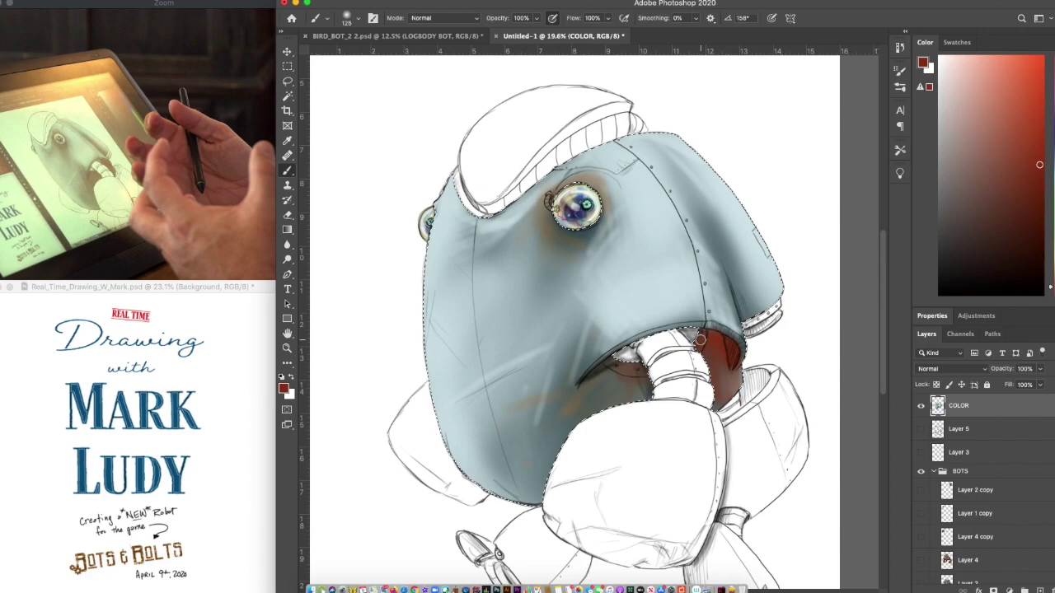
pyautogui.moveTo(709, 336); pyautogui.dragTo(727, 350)
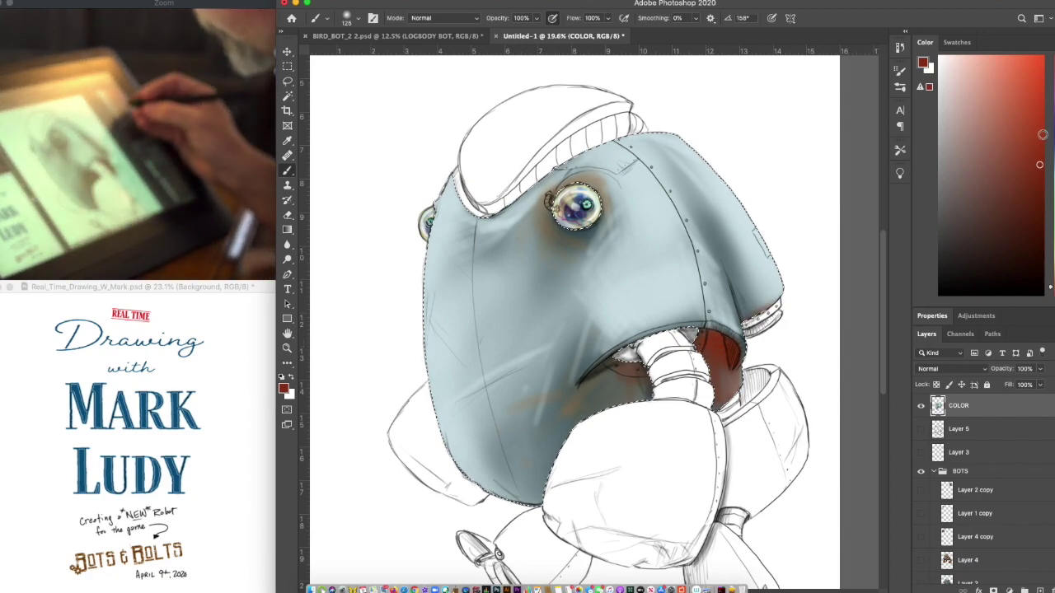
# Pick a slightly brighter red, reduce the brush size, and tint the riveted side seam with a rust line
pyautogui.click(1042, 146)
pyautogui.press('[')
pyautogui.press('[')
pyautogui.press('[')
pyautogui.press('[')
pyautogui.press('[')
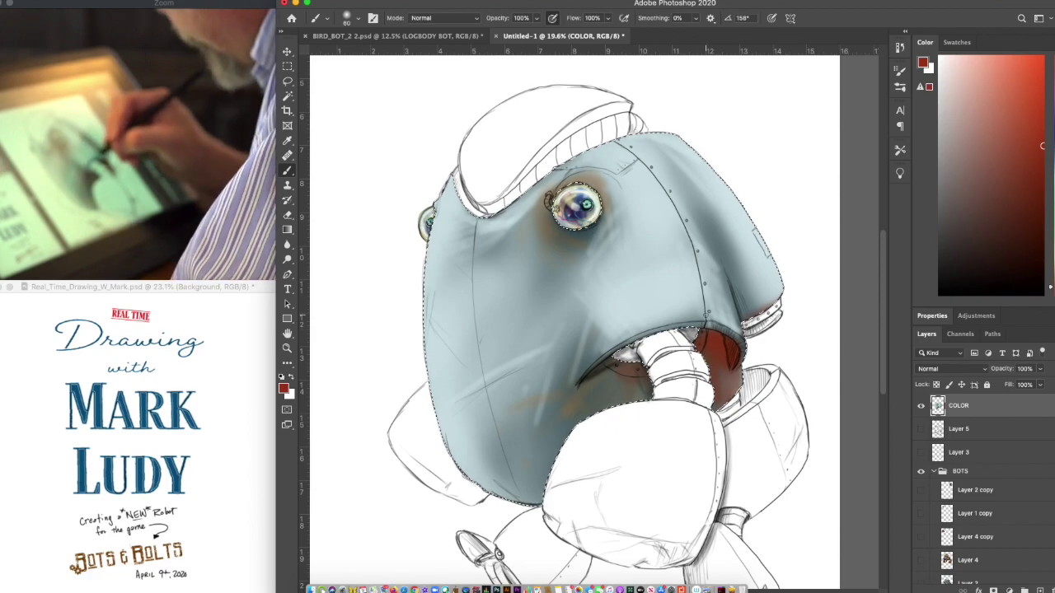
pyautogui.moveTo(702, 288); pyautogui.dragTo(615, 142)
# Paint reddish rust along the front seam and the scratches on the lower front of the body, reducing the brush to 30
pyautogui.moveTo(449, 408); pyautogui.dragTo(524, 370)
pyautogui.press('[')
pyautogui.press('[')
pyautogui.press('[')
pyautogui.moveTo(429, 321); pyautogui.dragTo(464, 365)
pyautogui.moveTo(442, 286); pyautogui.dragTo(429, 322)
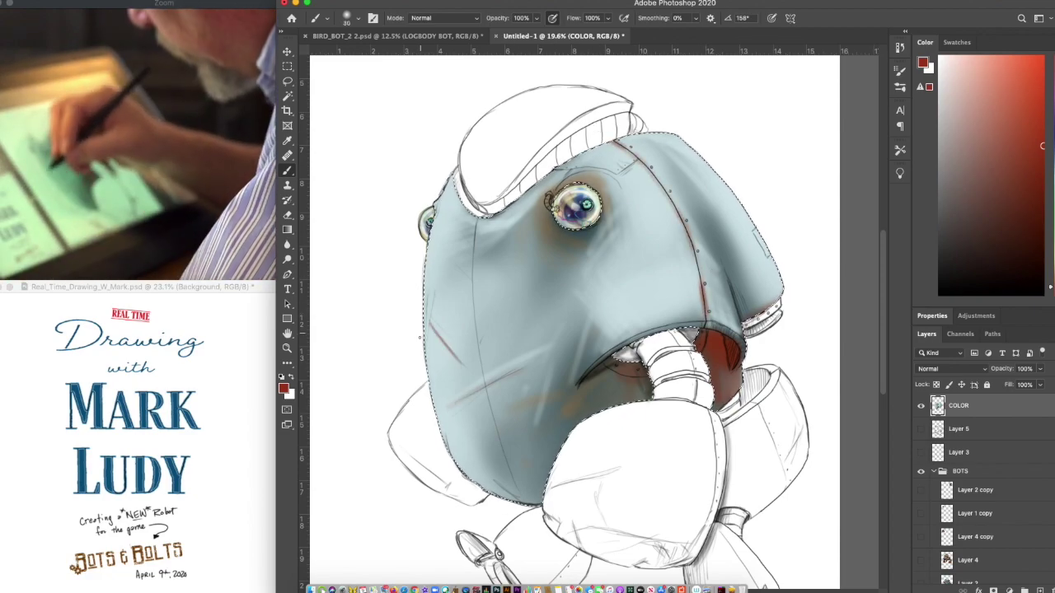
pyautogui.moveTo(477, 220)
pyautogui.mouseDown()
pyautogui.moveTo(478, 342)
pyautogui.moveTo(519, 500)
pyautogui.mouseUp()
# Pick a dark red-brown and deepen the arm opening's interior, the rear fold, and the edges beside both eyes
pyautogui.moveTo(1026, 191); pyautogui.dragTo(1041, 228)
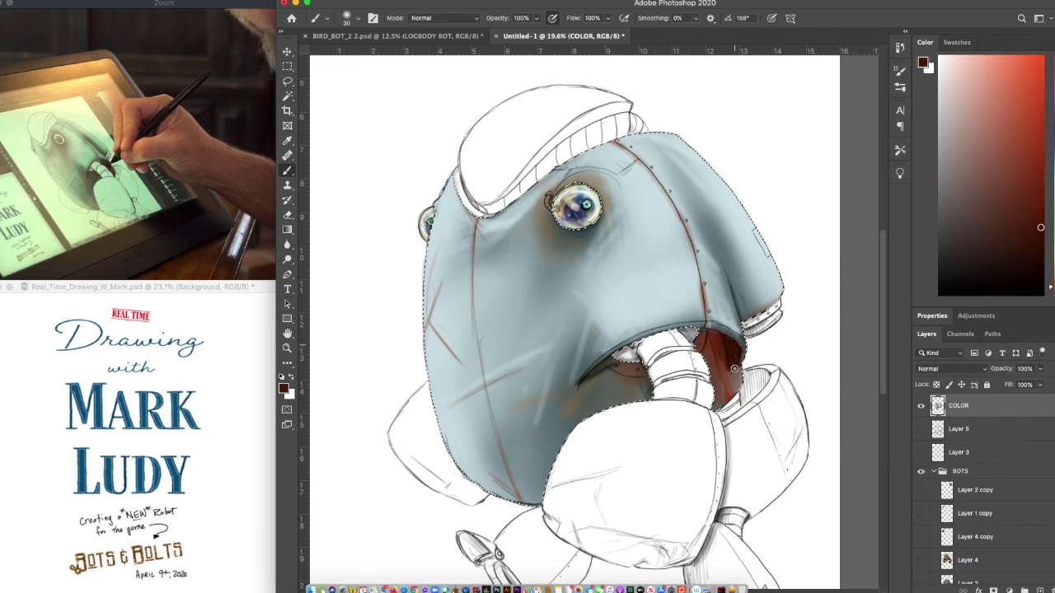
pyautogui.moveTo(742, 314); pyautogui.dragTo(726, 273)
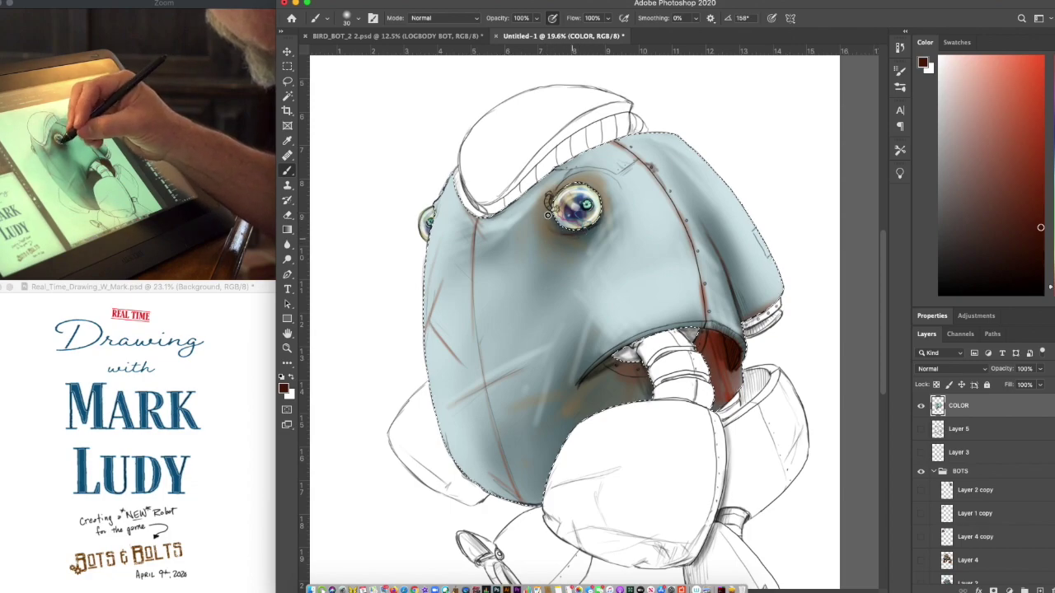
pyautogui.moveTo(435, 211); pyautogui.dragTo(437, 206)
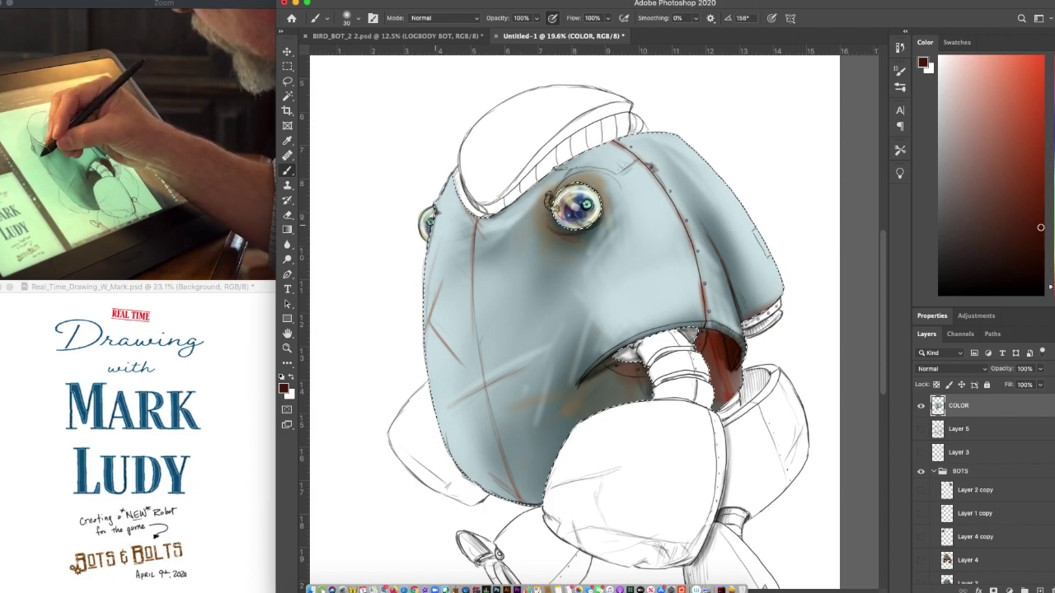
# Reload the COLOR layer's selection and paint pale mint highlights on the brow above the large eye with a size 40 brush
pyautogui.press('super+plus')
pyautogui.press('super+plus')
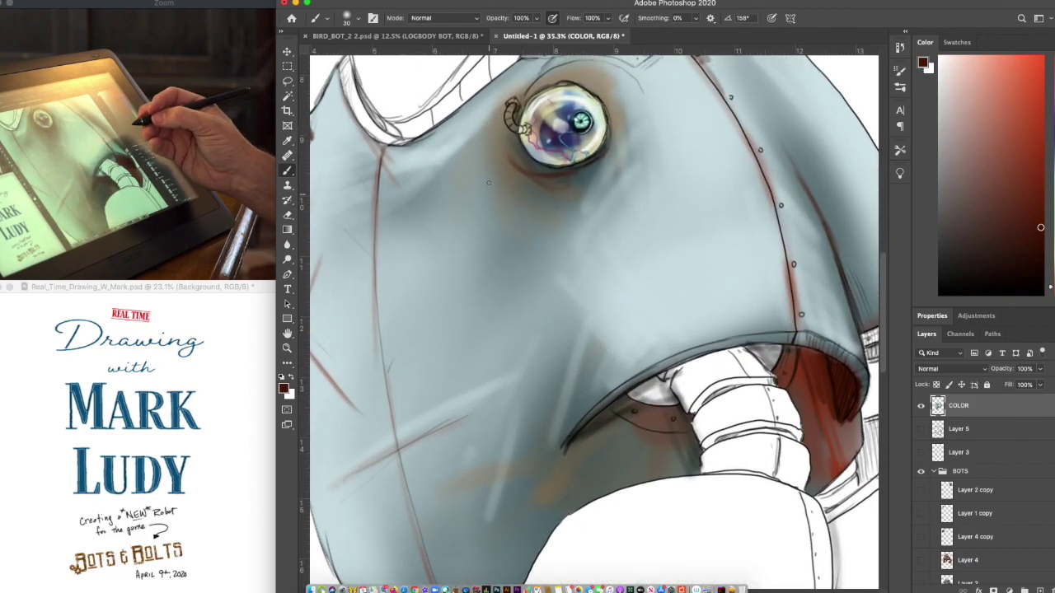
pyautogui.moveTo(446, 60); pyautogui.dragTo(488, 194)
pyautogui.keyDown('super'); pyautogui.click(938, 405); pyautogui.keyUp('super')
pyautogui.click(1050, 178)
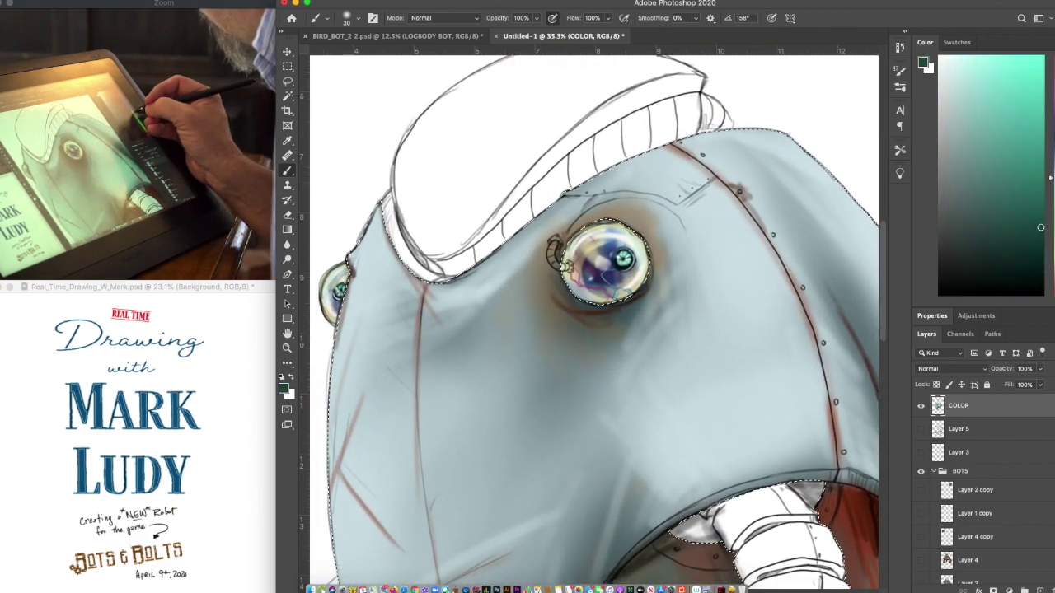
pyautogui.click(960, 85)
pyautogui.press(']')
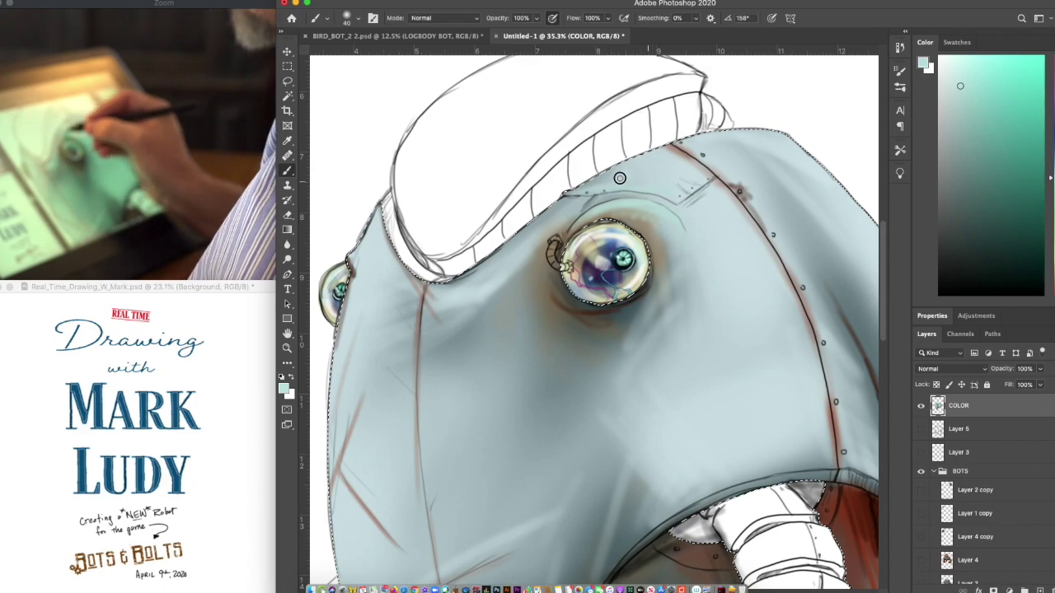
# Pick a dark brown and darken the grime around the large eye, the brow lines, the rear fold, and the rim of the arm opening
pyautogui.scroll(-2, 594, 323)
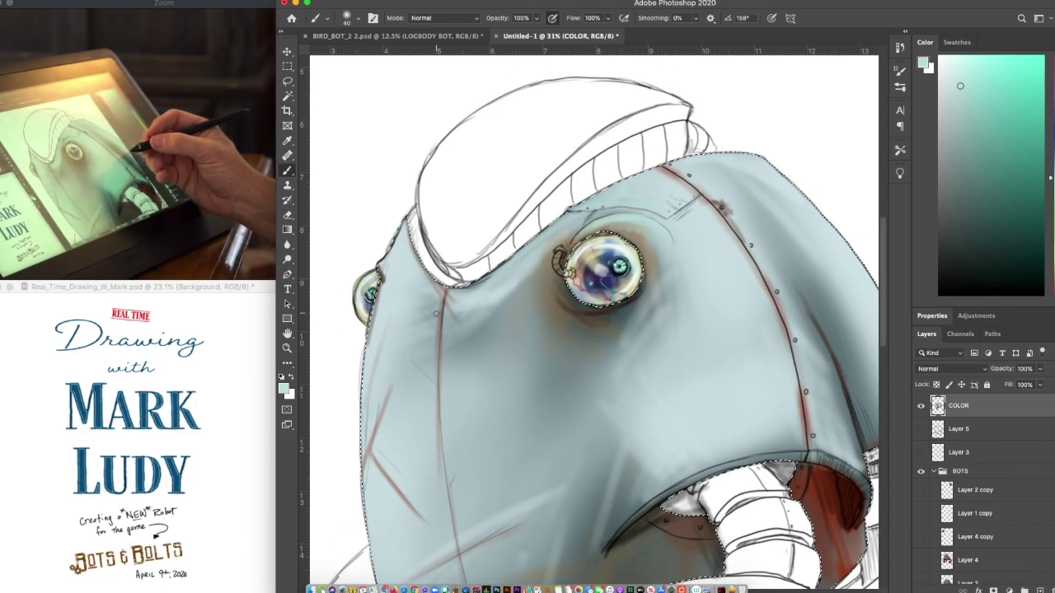
pyautogui.moveTo(1052, 265); pyautogui.dragTo(1051, 274)
pyautogui.click(1038, 242)
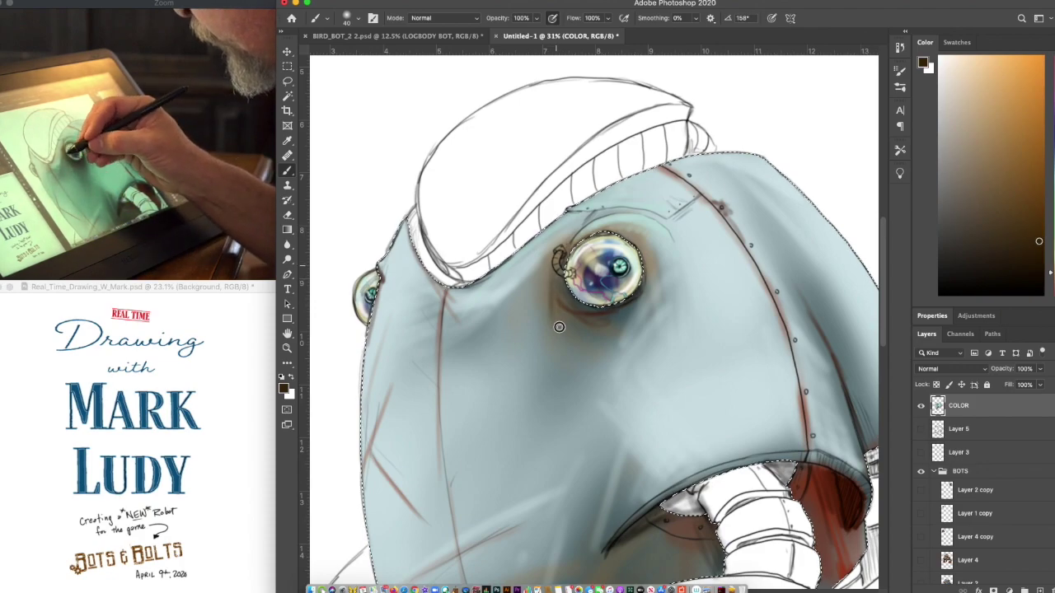
pyautogui.moveTo(561, 254)
pyautogui.mouseDown()
pyautogui.moveTo(634, 234)
pyautogui.moveTo(608, 230)
pyautogui.moveTo(648, 278)
pyautogui.moveTo(645, 247)
pyautogui.moveTo(707, 195)
pyautogui.mouseUp()
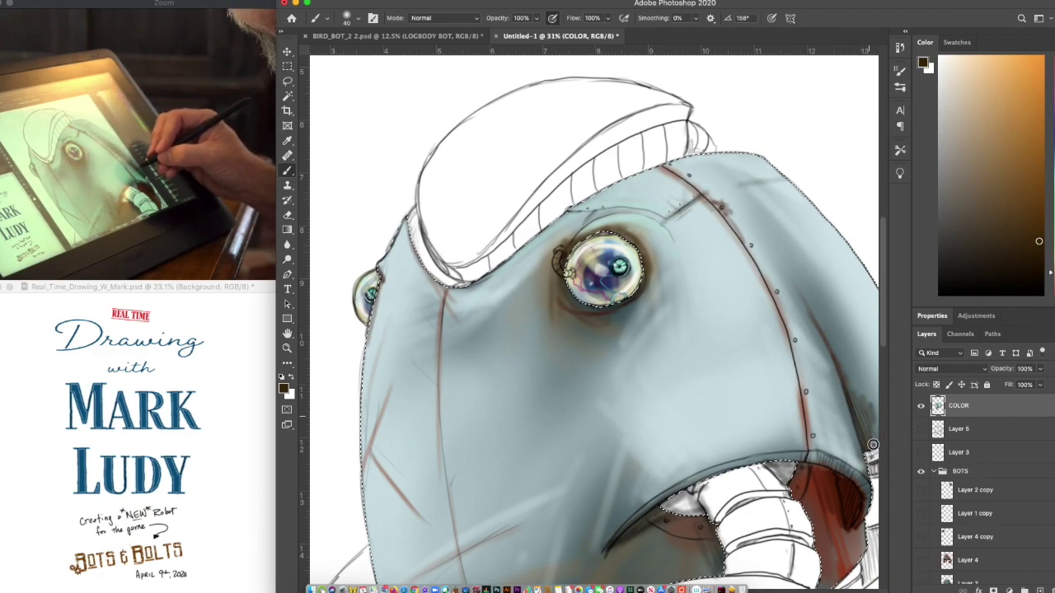
pyautogui.moveTo(831, 457)
pyautogui.mouseDown()
pyautogui.moveTo(768, 457)
pyautogui.moveTo(632, 519)
pyautogui.mouseUp()
# Reload the COLOR layer's selection, pick a mid gray, and paint the riveted metal brackets inside the arm opening
pyautogui.moveTo(700, 357); pyautogui.dragTo(717, 209)
pyautogui.moveTo(692, 478); pyautogui.dragTo(690, 390)
pyautogui.keyDown('super'); pyautogui.click(938, 406); pyautogui.keyUp('super')
pyautogui.click(942, 172)
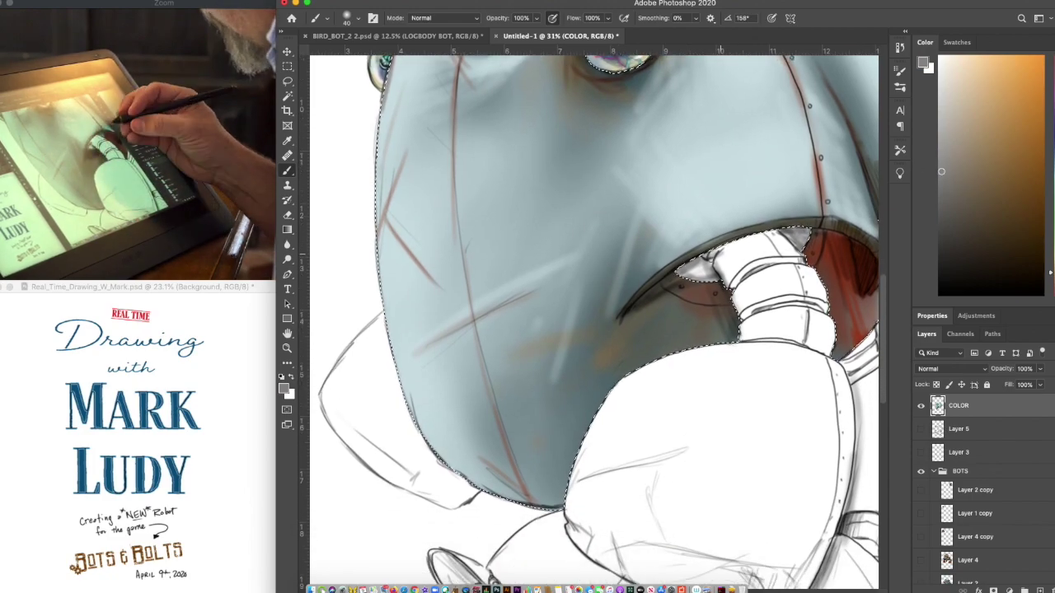
pyautogui.moveTo(689, 293); pyautogui.dragTo(729, 288)
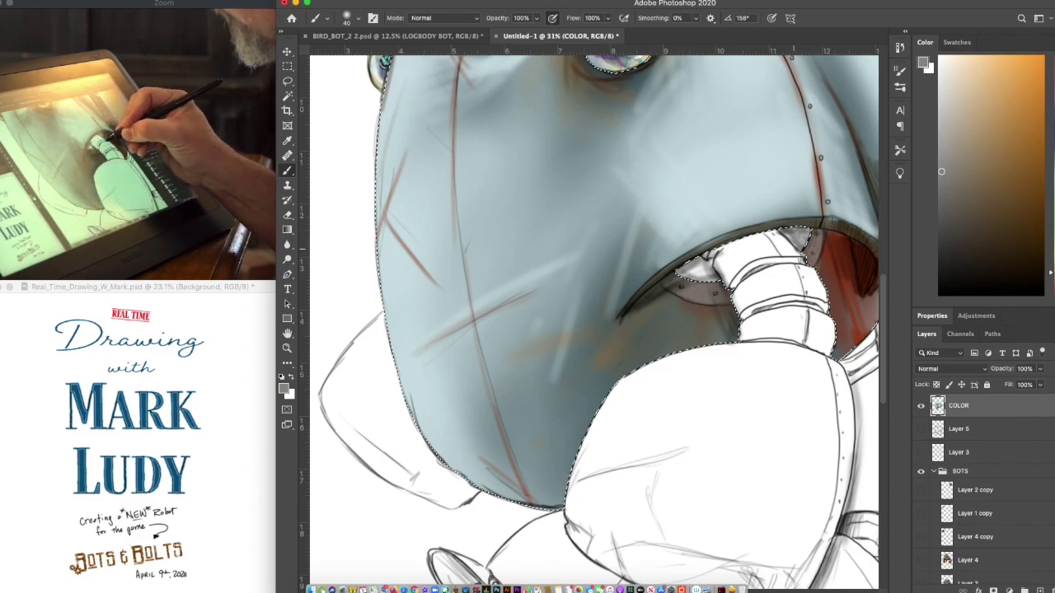
# Sample the body's pale blue-gray and brush light streaks over the red interior of the arm opening
pyautogui.moveTo(845, 293); pyautogui.dragTo(726, 375)
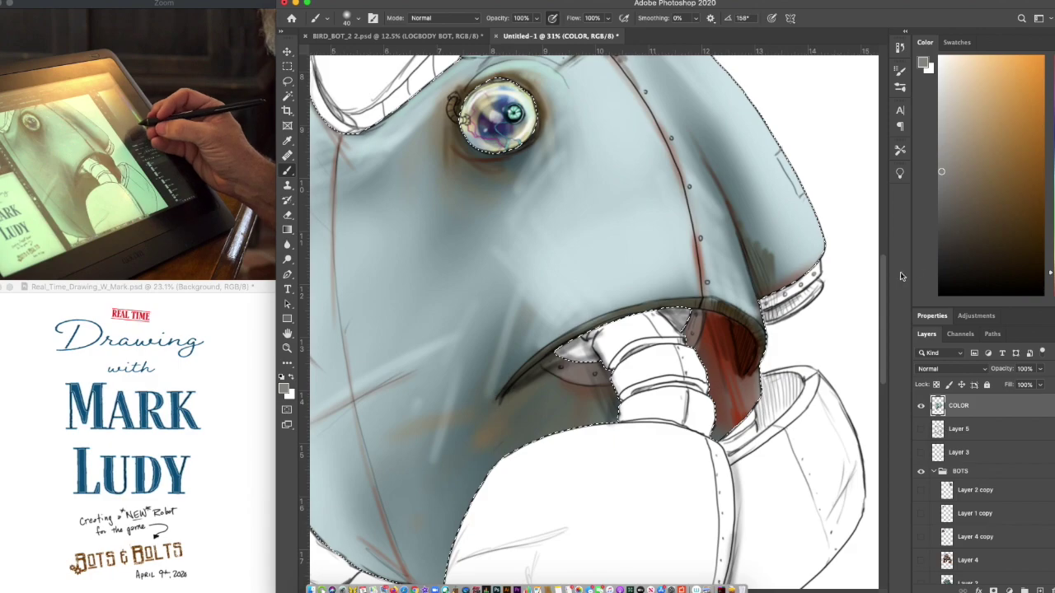
pyautogui.keyDown('alt'); pyautogui.click(721, 272); pyautogui.keyUp('alt')
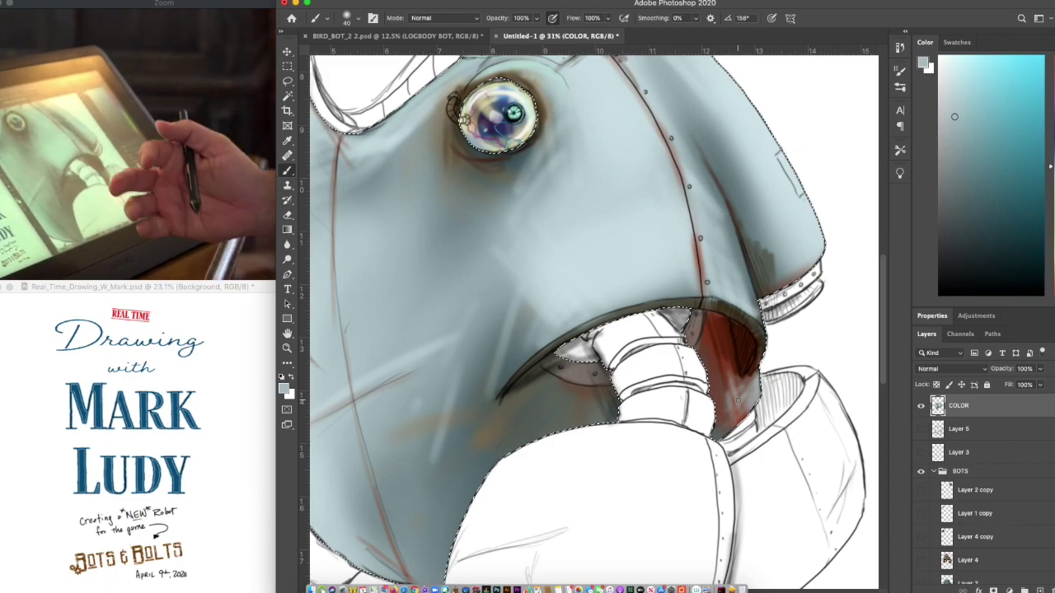
pyautogui.moveTo(645, 130); pyautogui.dragTo(727, 203)
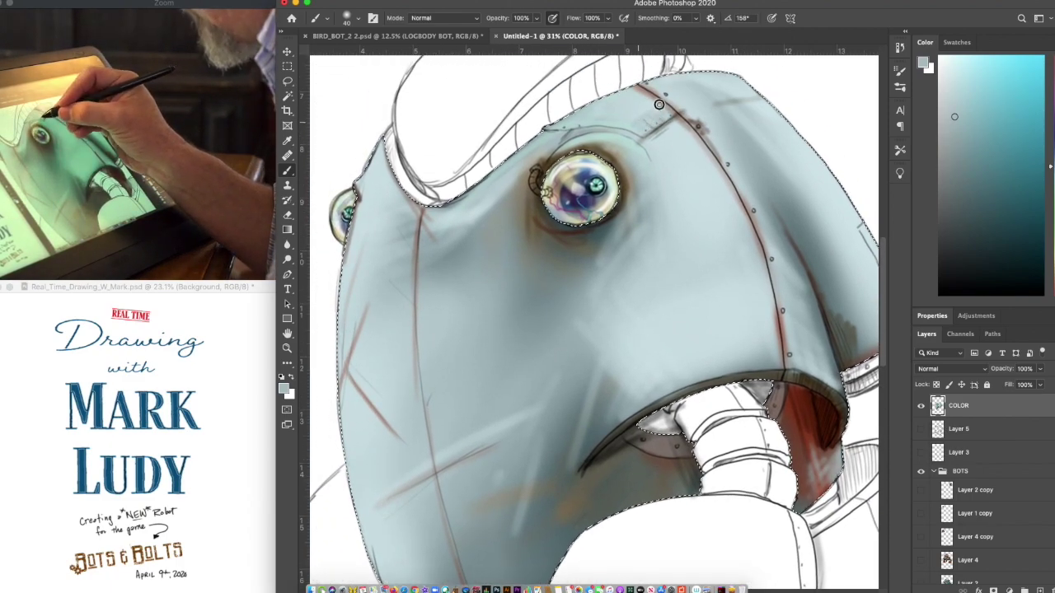
# Pick a pale gray and lighten the brow panel, the small patch on the body's rear edge, and the upper rim of the arm opening
pyautogui.moveTo(1052, 165); pyautogui.dragTo(1052, 192)
pyautogui.click(942, 88)
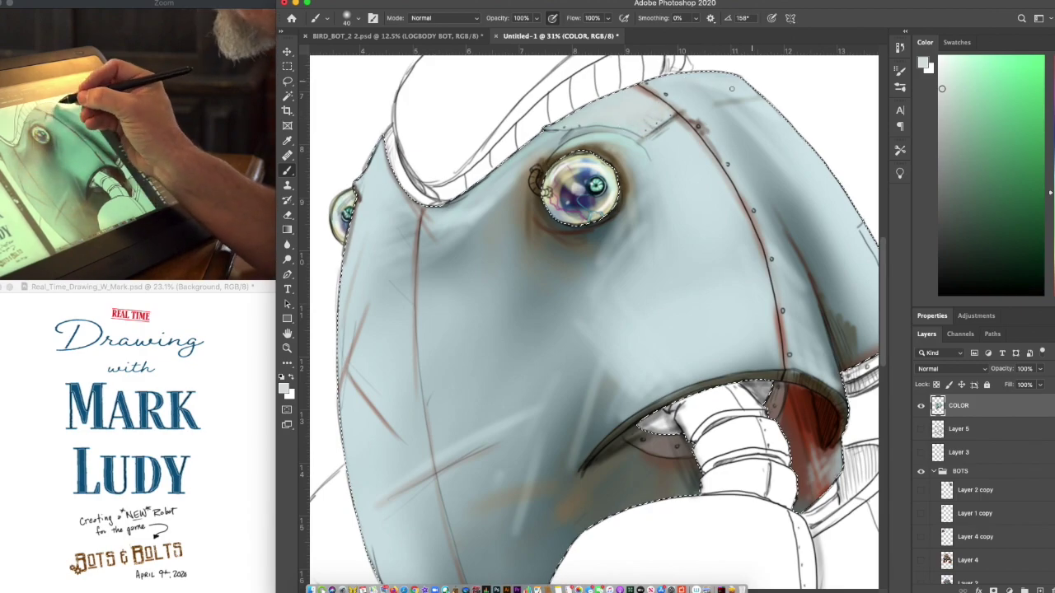
pyautogui.moveTo(734, 267); pyautogui.dragTo(635, 160)
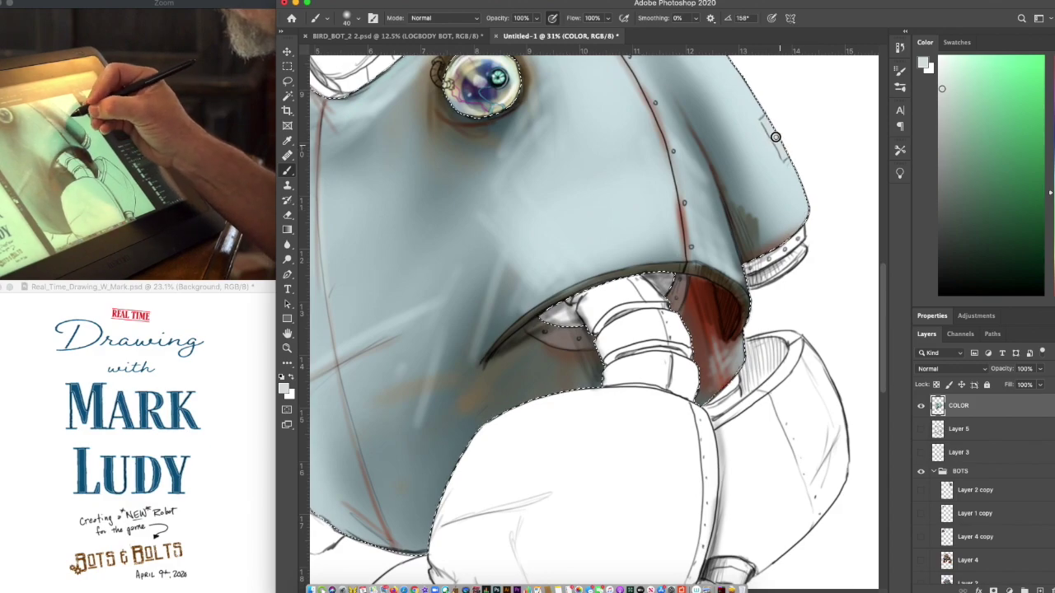
pyautogui.moveTo(705, 200); pyautogui.dragTo(672, 188)
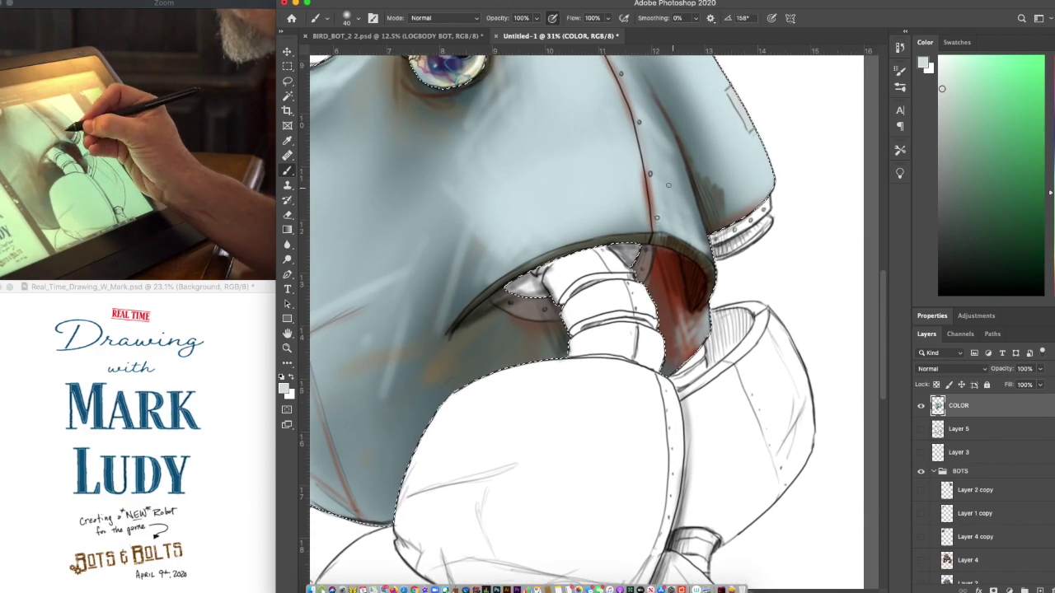
pyautogui.moveTo(631, 224)
pyautogui.mouseDown()
pyautogui.moveTo(510, 261)
pyautogui.moveTo(470, 297)
pyautogui.mouseUp()
pyautogui.moveTo(614, 74); pyautogui.dragTo(662, 216)
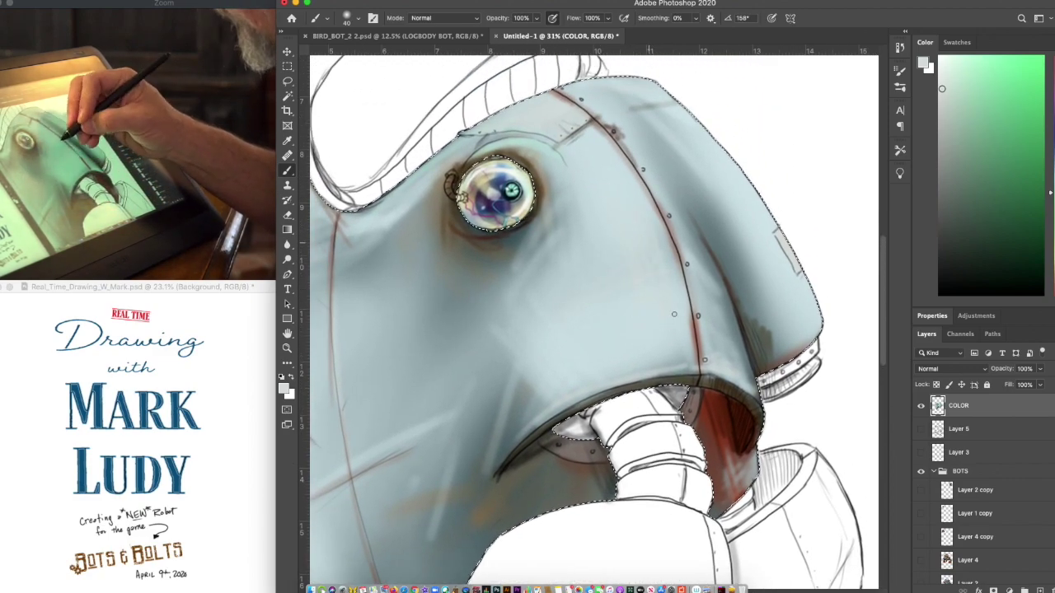
# Pick a dark gray and brush scuffs and scratches along the body's front edge, across its lower part, and above the arm opening
pyautogui.click(940, 122)
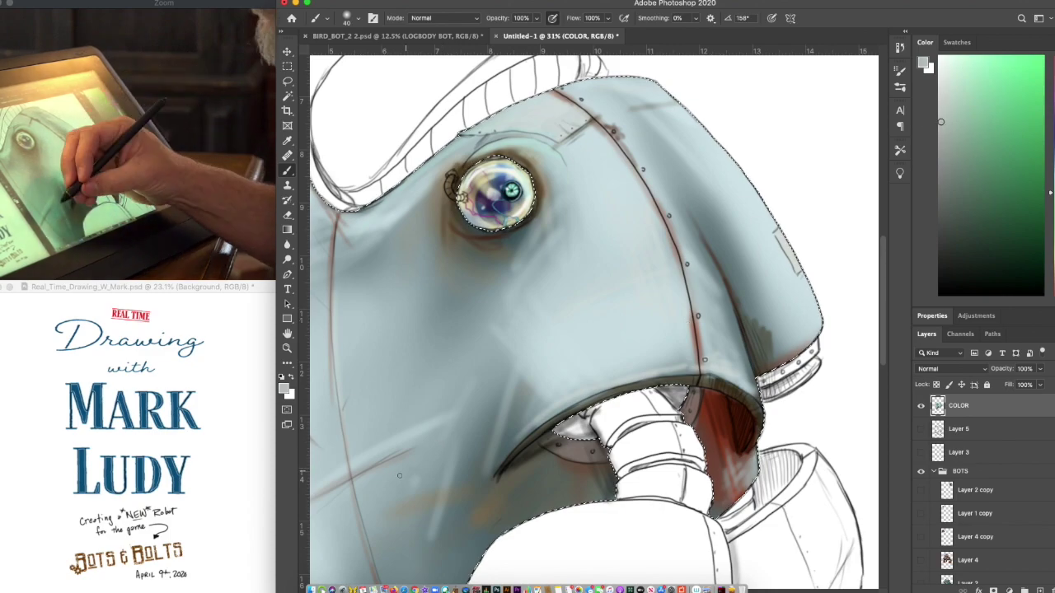
pyautogui.click(944, 197)
pyautogui.moveTo(494, 486); pyautogui.dragTo(668, 347)
pyautogui.moveTo(534, 485); pyautogui.dragTo(577, 517)
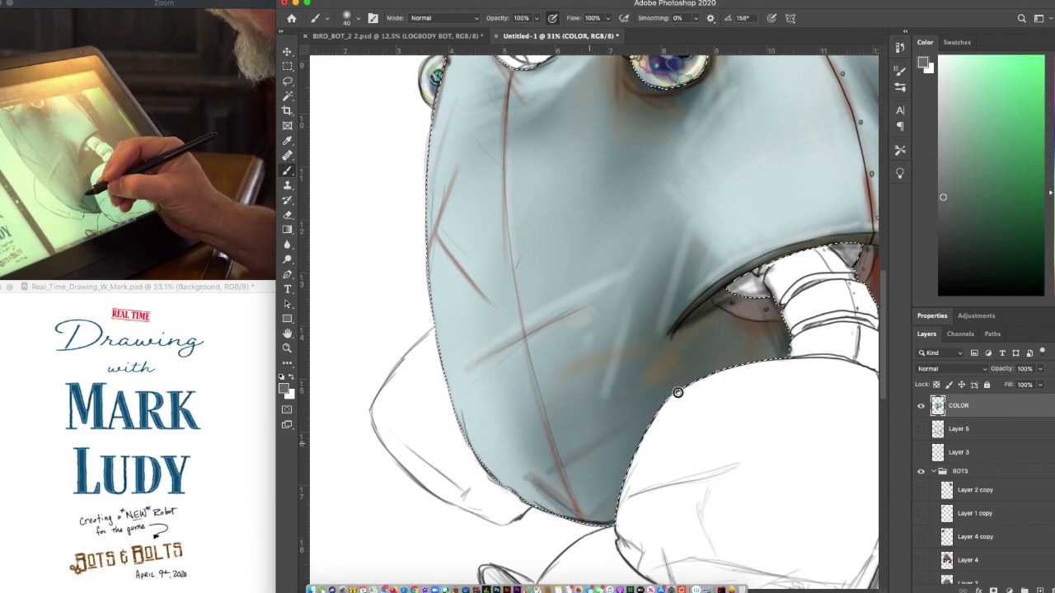
pyautogui.moveTo(466, 361)
pyautogui.mouseDown()
pyautogui.moveTo(494, 381)
pyautogui.moveTo(464, 365)
pyautogui.moveTo(452, 399)
pyautogui.moveTo(496, 451)
pyautogui.mouseUp()
pyautogui.moveTo(515, 144); pyautogui.dragTo(593, 74)
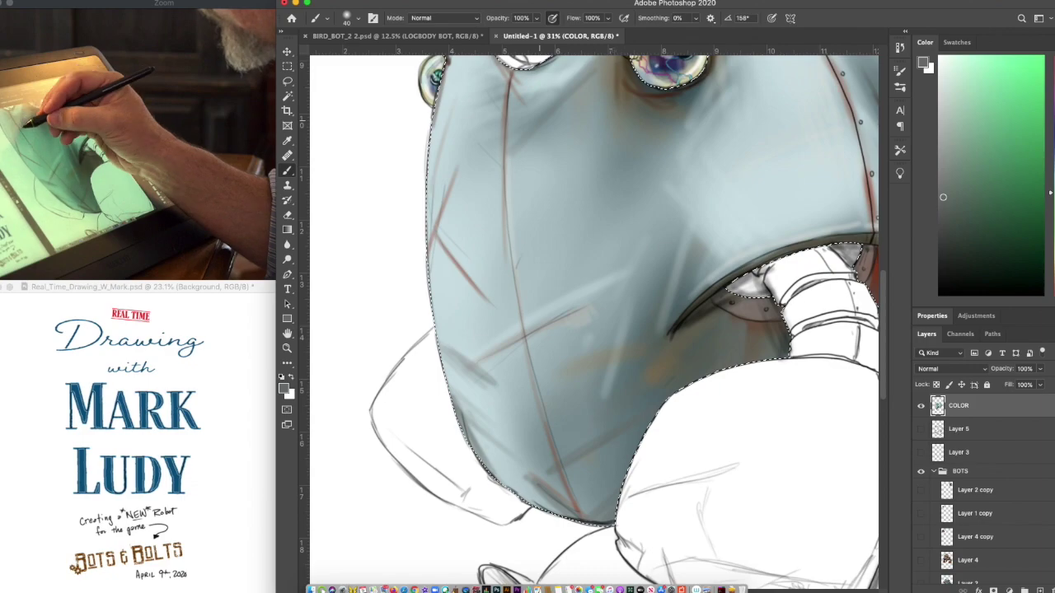
pyautogui.moveTo(565, 217); pyautogui.dragTo(580, 330)
pyautogui.moveTo(462, 166); pyautogui.dragTo(462, 184)
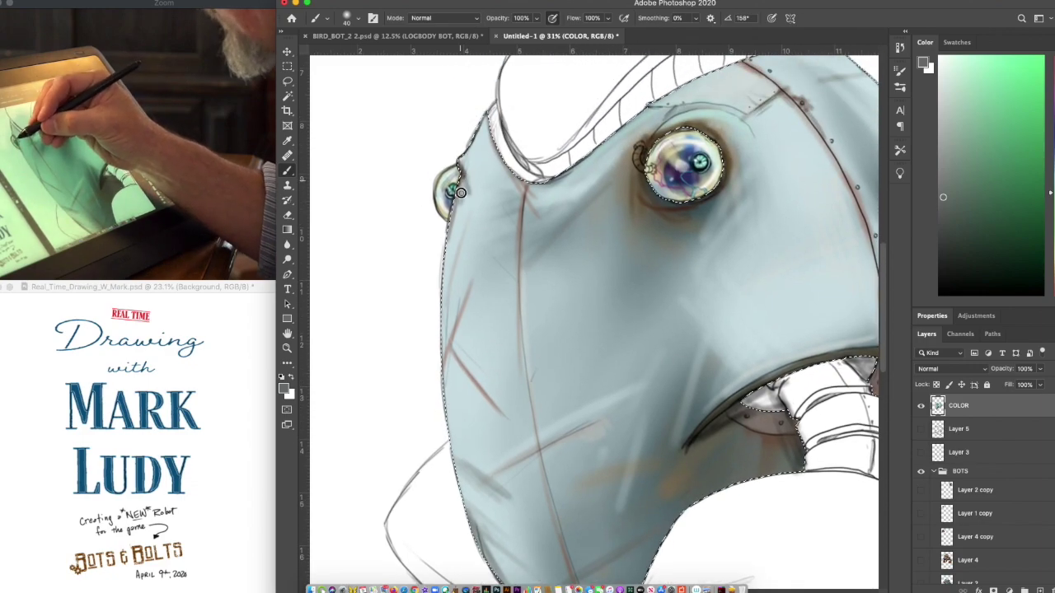
pyautogui.moveTo(718, 333); pyautogui.dragTo(700, 300)
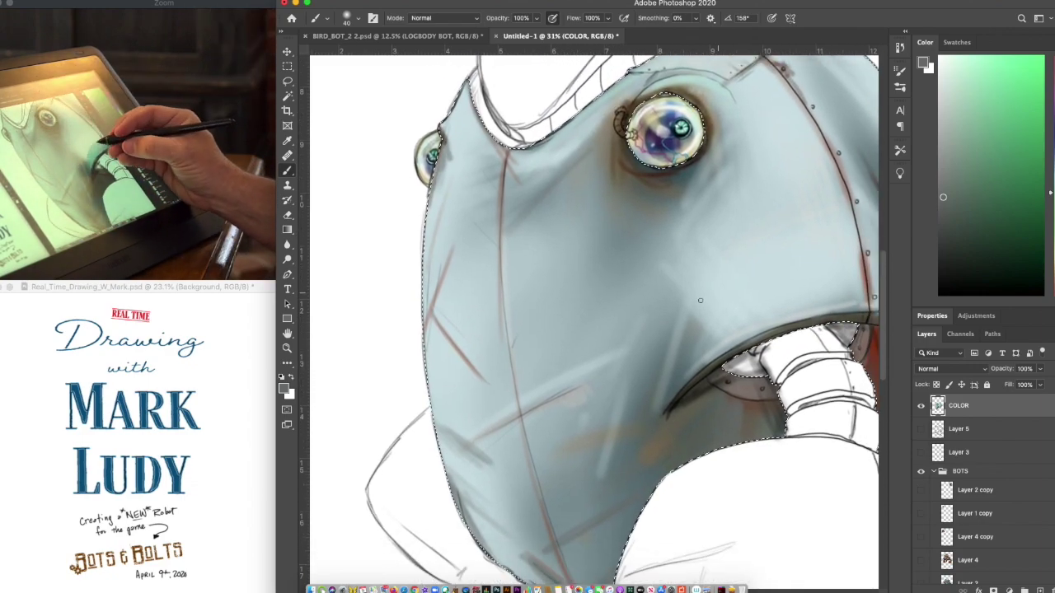
pyautogui.moveTo(767, 275)
pyautogui.mouseDown()
pyautogui.moveTo(701, 326)
pyautogui.moveTo(791, 263)
pyautogui.moveTo(696, 324)
pyautogui.mouseUp()
# Paint mid-gray worn patches beside the riveted seam and behind the large eye, accenting the scratch near the brow with dark gray
pyautogui.click(939, 146)
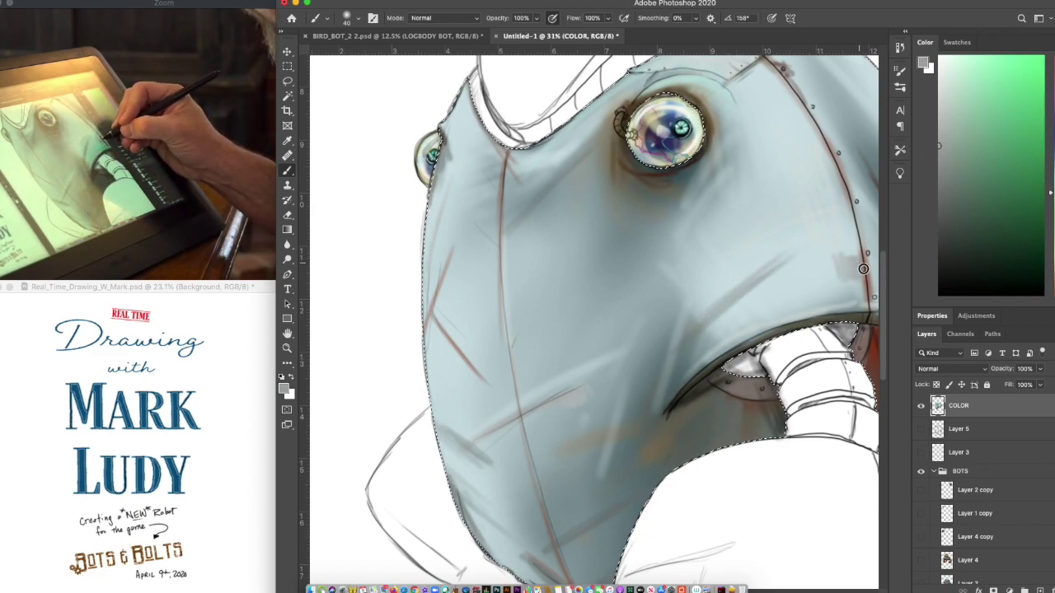
pyautogui.moveTo(843, 202)
pyautogui.mouseDown()
pyautogui.moveTo(843, 229)
pyautogui.moveTo(820, 242)
pyautogui.mouseUp()
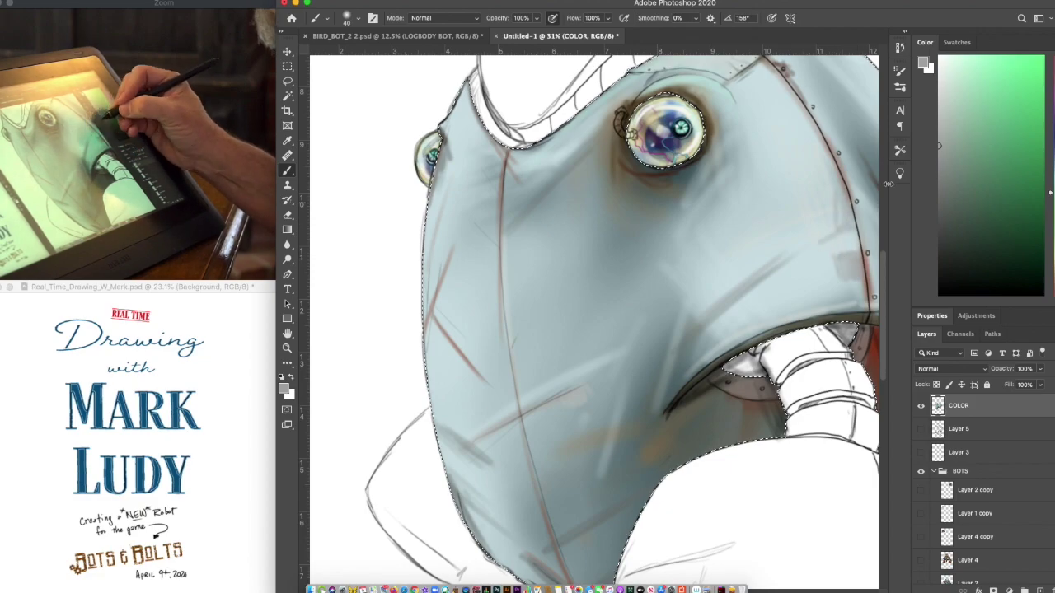
pyautogui.moveTo(806, 128); pyautogui.dragTo(683, 196)
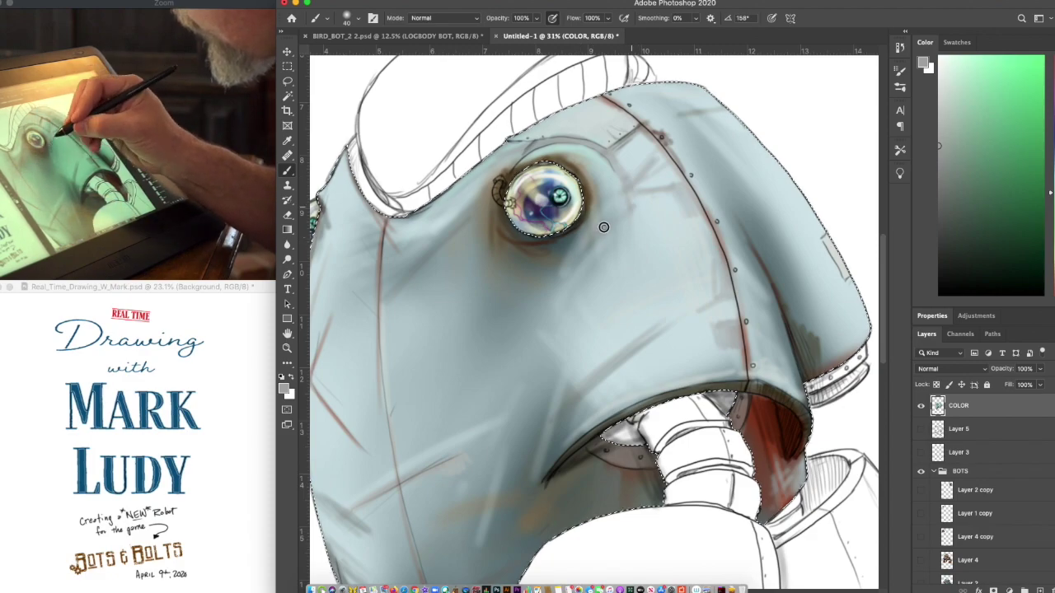
pyautogui.click(946, 228)
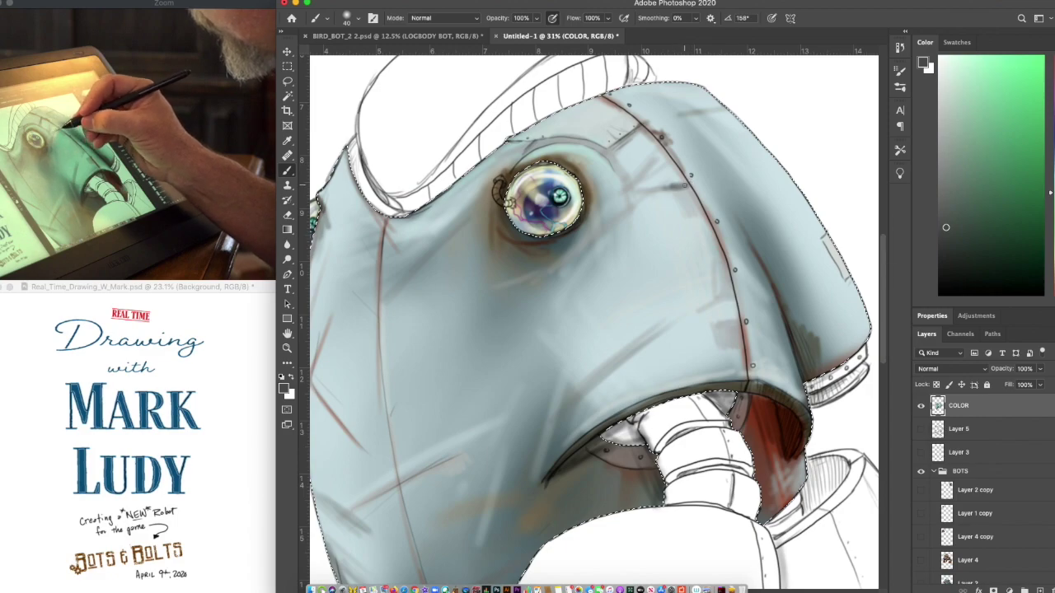
pyautogui.moveTo(672, 181); pyautogui.dragTo(639, 190)
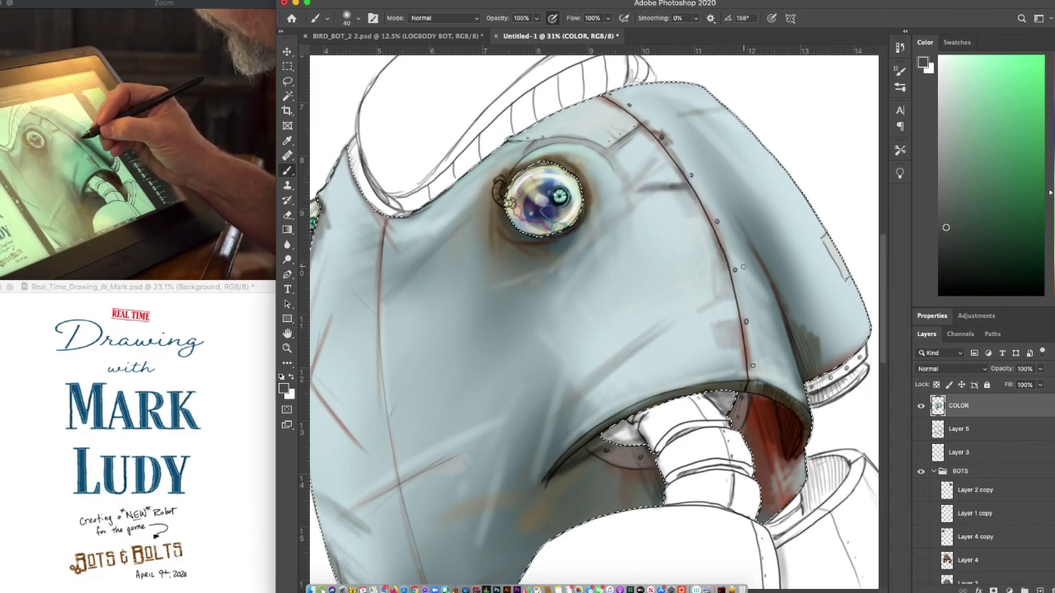
# Pick a warm off-white and dab chipped-paint highlights on both sides of the riveted seam above the arm opening
pyautogui.moveTo(1050, 241); pyautogui.dragTo(1051, 266)
pyautogui.click(940, 68)
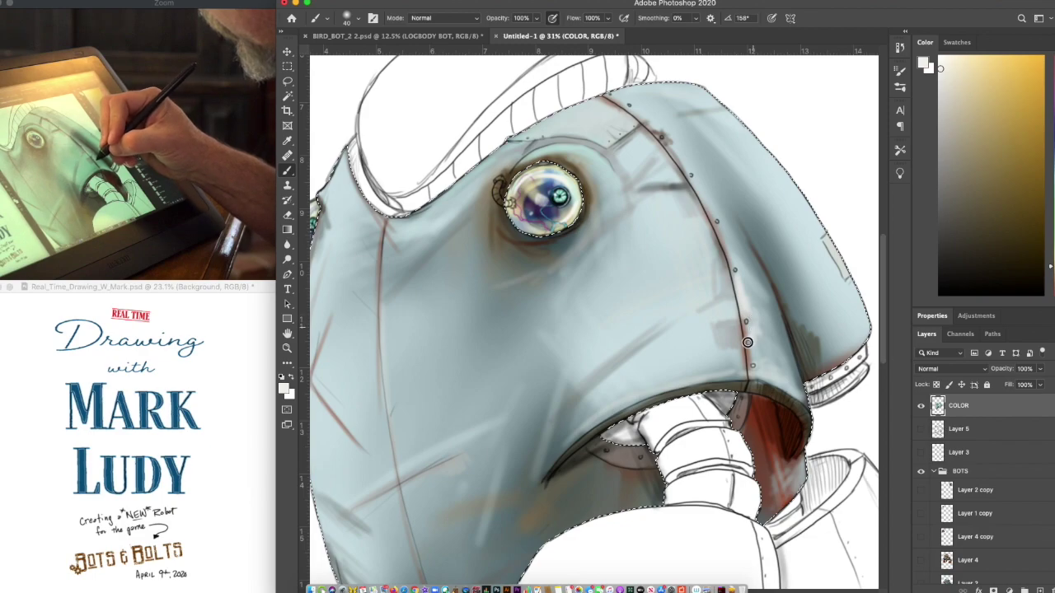
pyautogui.moveTo(746, 264); pyautogui.dragTo(732, 265)
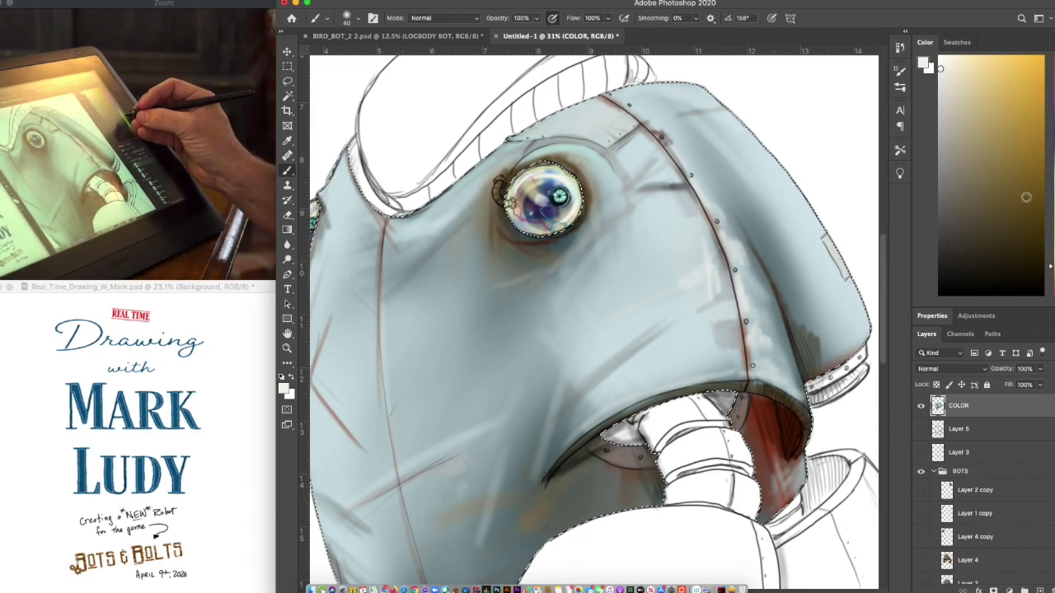
# Pick a dark red and brush rust around the seam's rivets, along the brow panel lines, and on the small rear-edge patch
pyautogui.moveTo(1051, 285); pyautogui.dragTo(1052, 290)
pyautogui.click(1042, 183)
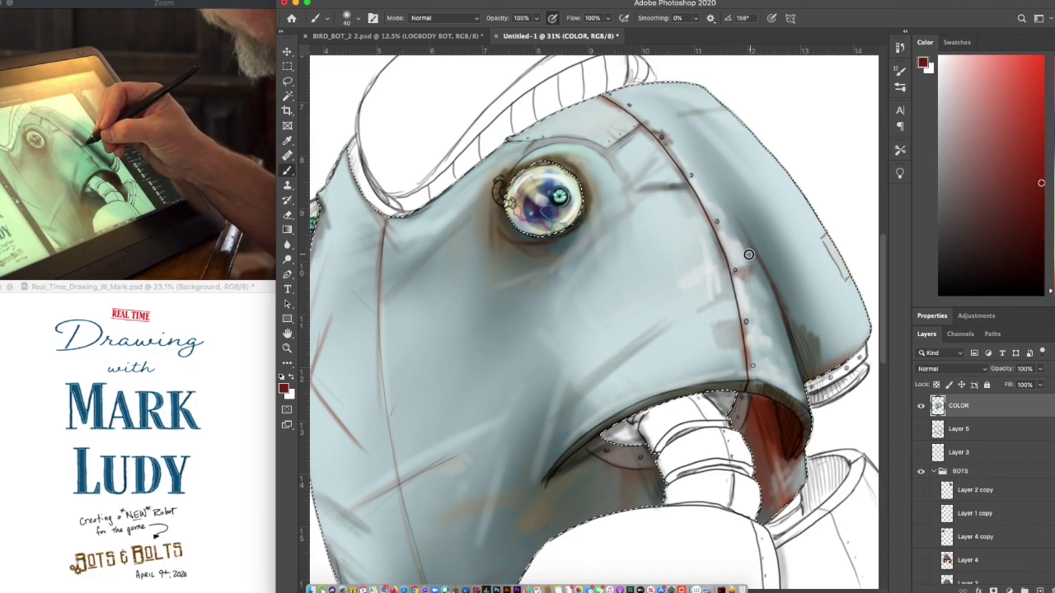
pyautogui.press('p')
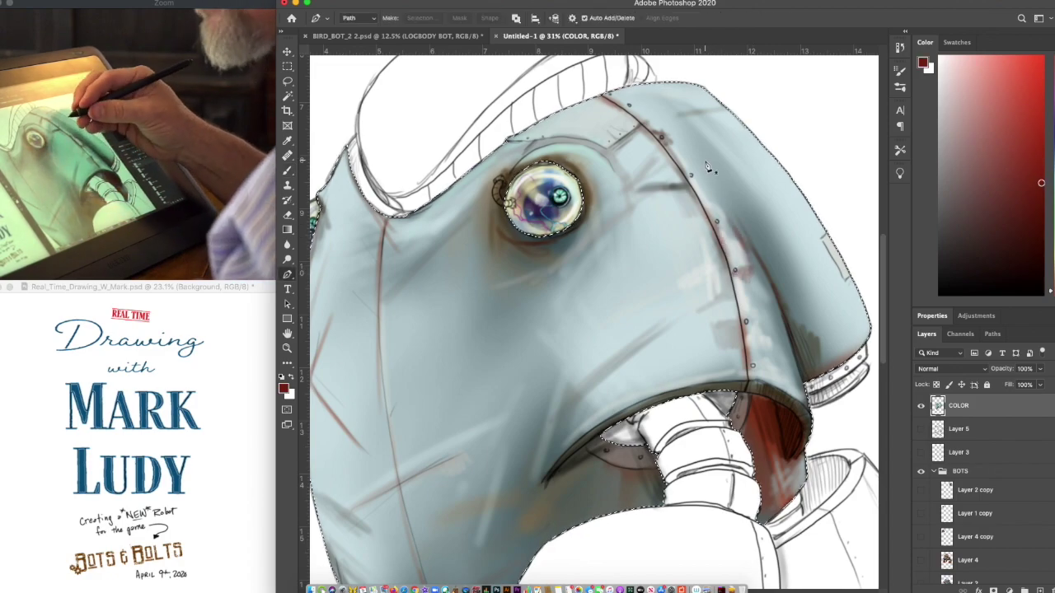
pyautogui.press('b')
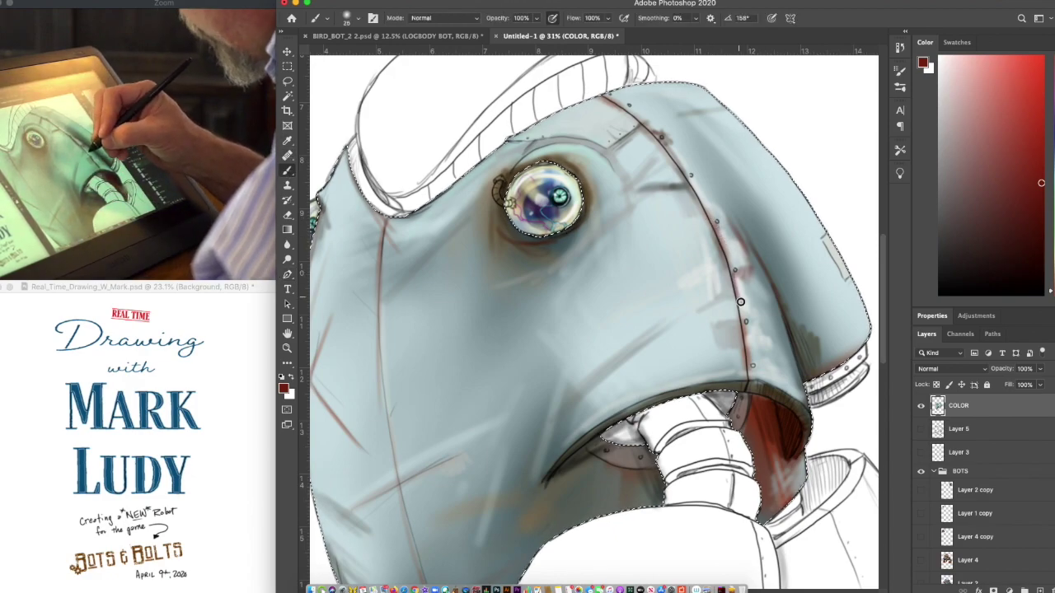
pyautogui.press(']')
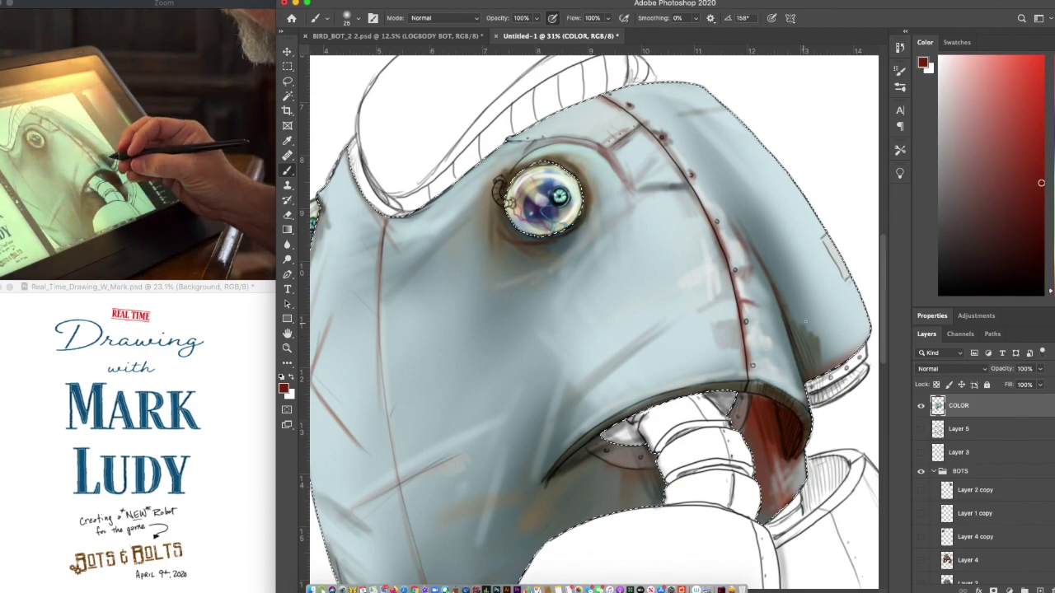
pyautogui.moveTo(829, 254); pyautogui.dragTo(852, 300)
# Clear the selection around the body with the Lasso tool
pyautogui.press('super+minus')
pyautogui.press('super+minus')
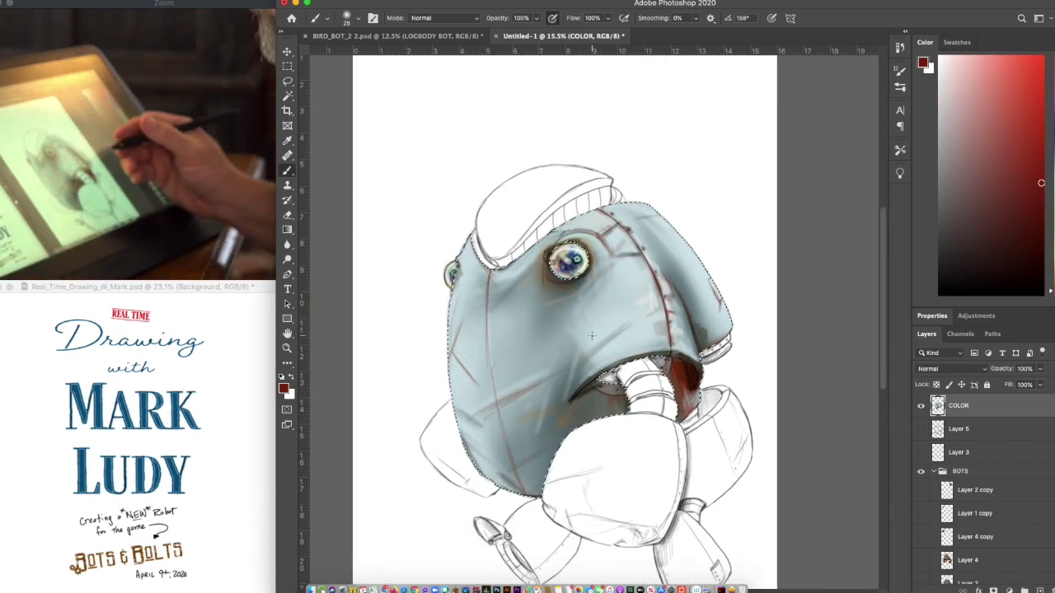
pyautogui.click(286, 80)
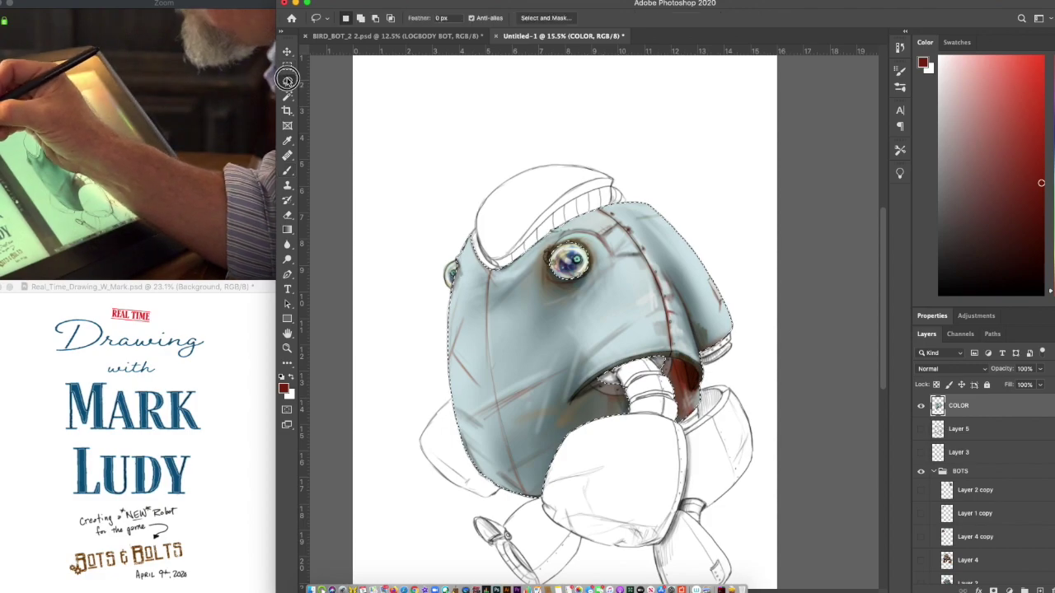
pyautogui.click(668, 265)
# Pick a medium orange-brown and brush it over the shaded side and the top segment of the ribbed upper arm
pyautogui.press('super+plus')
pyautogui.press('super+plus')
pyautogui.scroll(1, 733, 354)
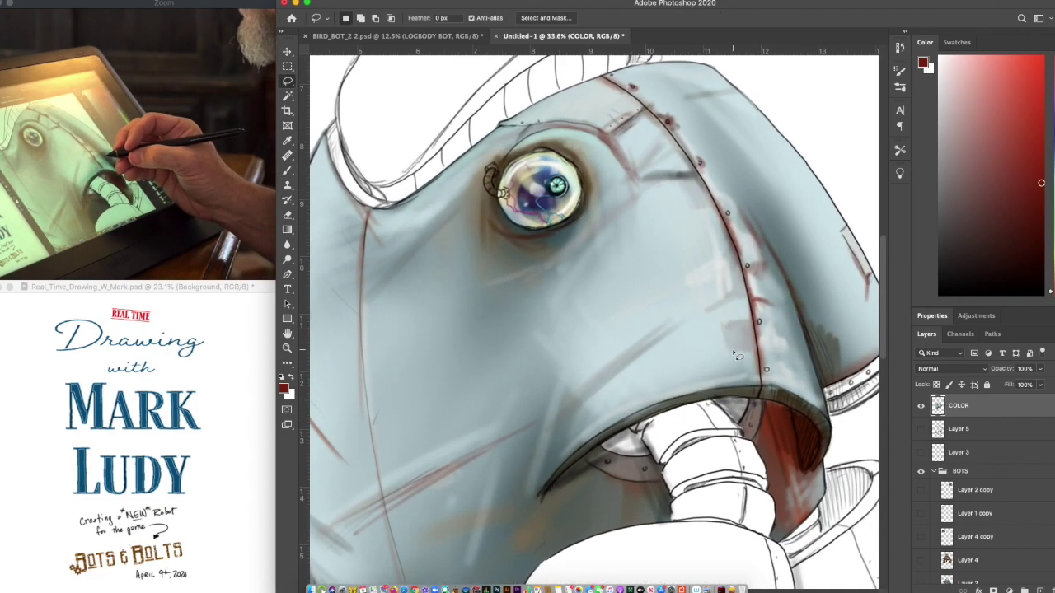
pyautogui.scroll(-5, 735, 355)
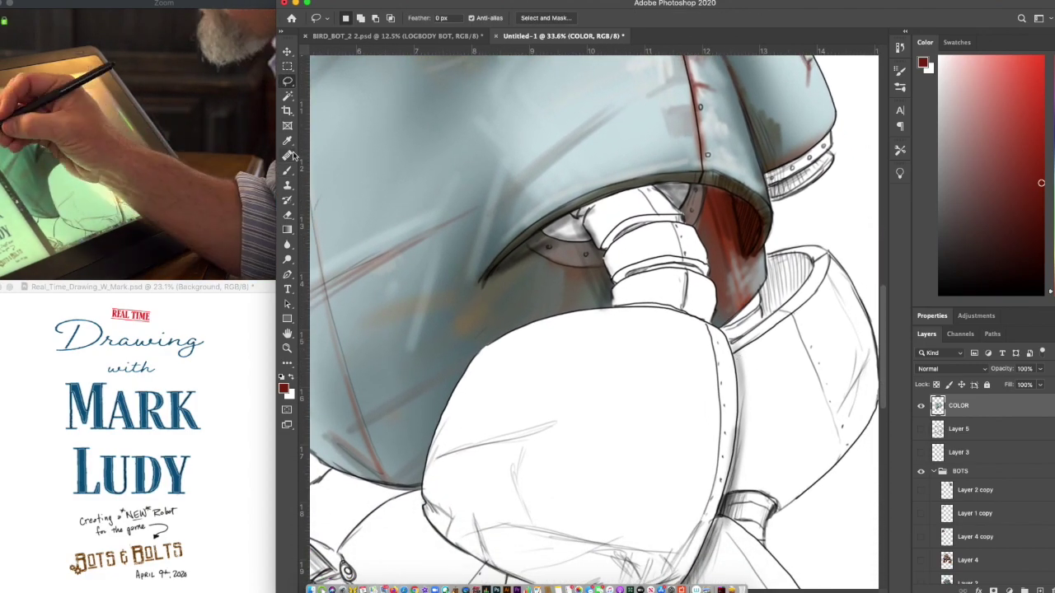
pyautogui.press('b')
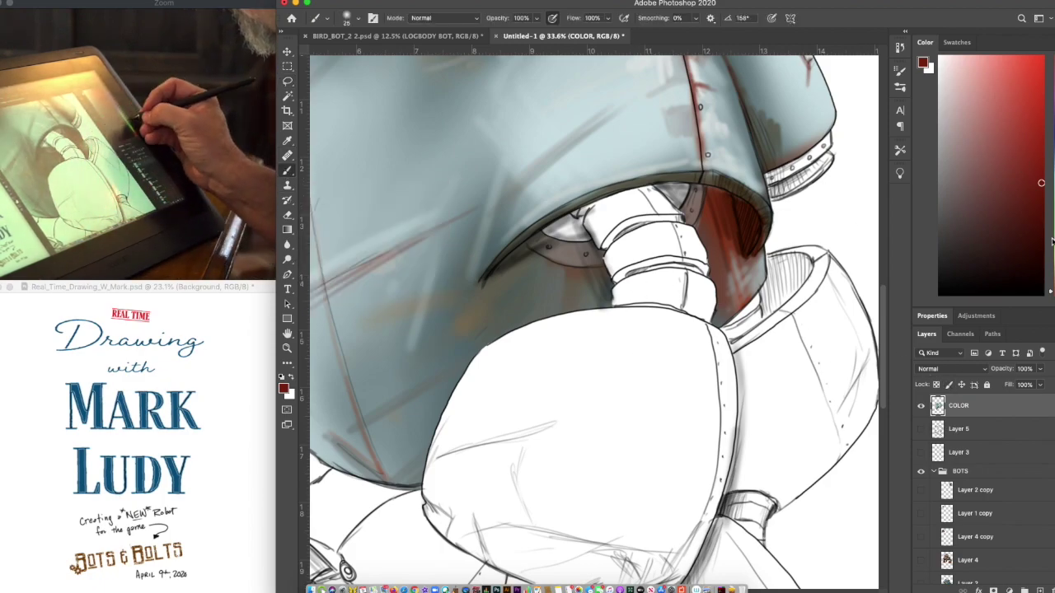
pyautogui.click(1048, 183)
pyautogui.moveTo(1048, 183); pyautogui.dragTo(1050, 276)
pyautogui.click(1015, 164)
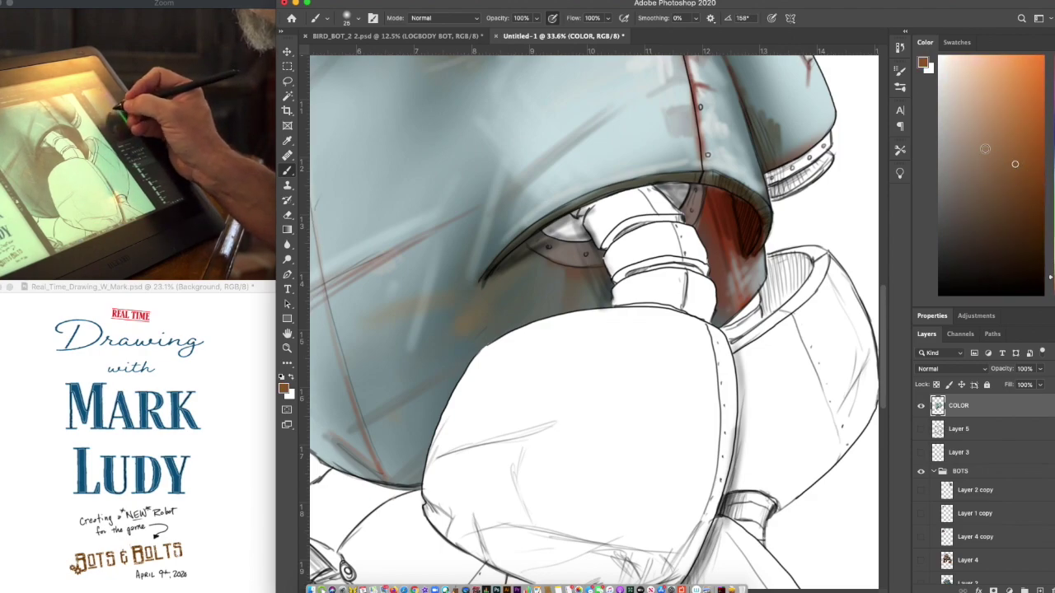
pyautogui.moveTo(617, 295); pyautogui.dragTo(619, 305)
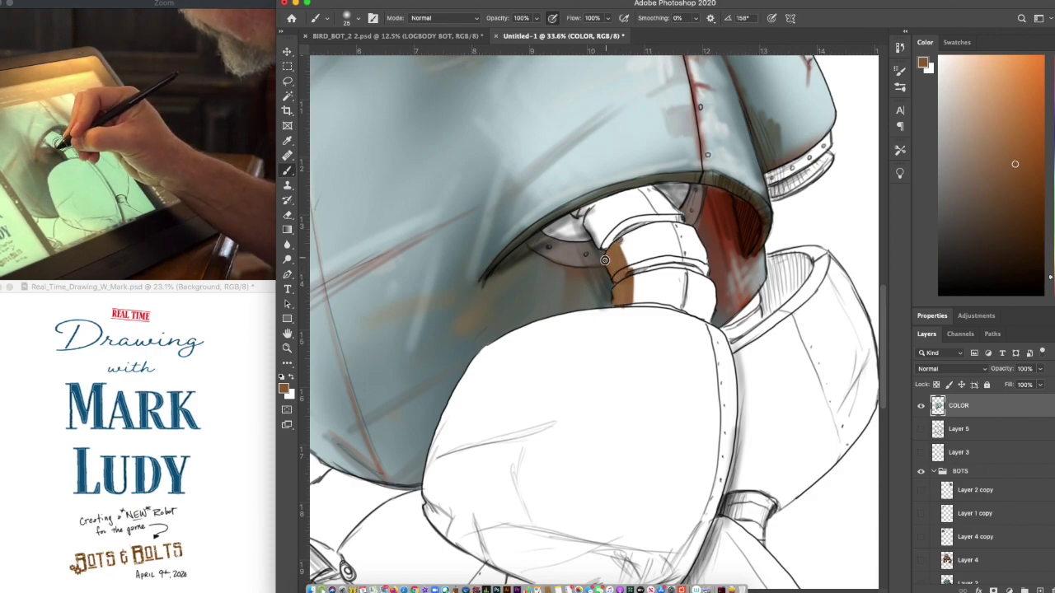
pyautogui.moveTo(632, 232)
pyautogui.mouseDown()
pyautogui.moveTo(620, 271)
pyautogui.moveTo(642, 247)
pyautogui.mouseUp()
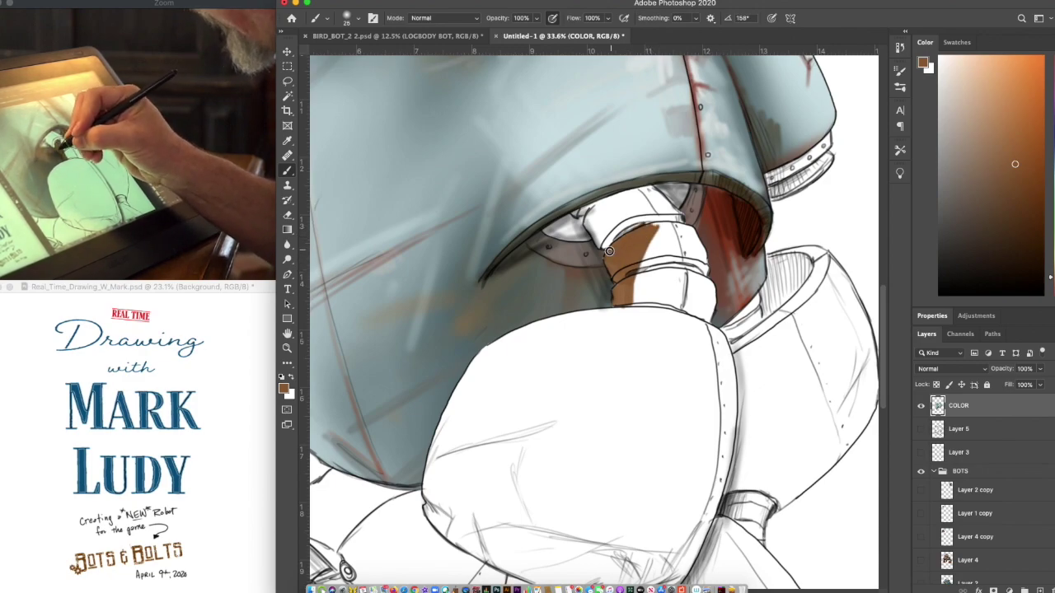
pyautogui.moveTo(638, 245); pyautogui.dragTo(622, 279)
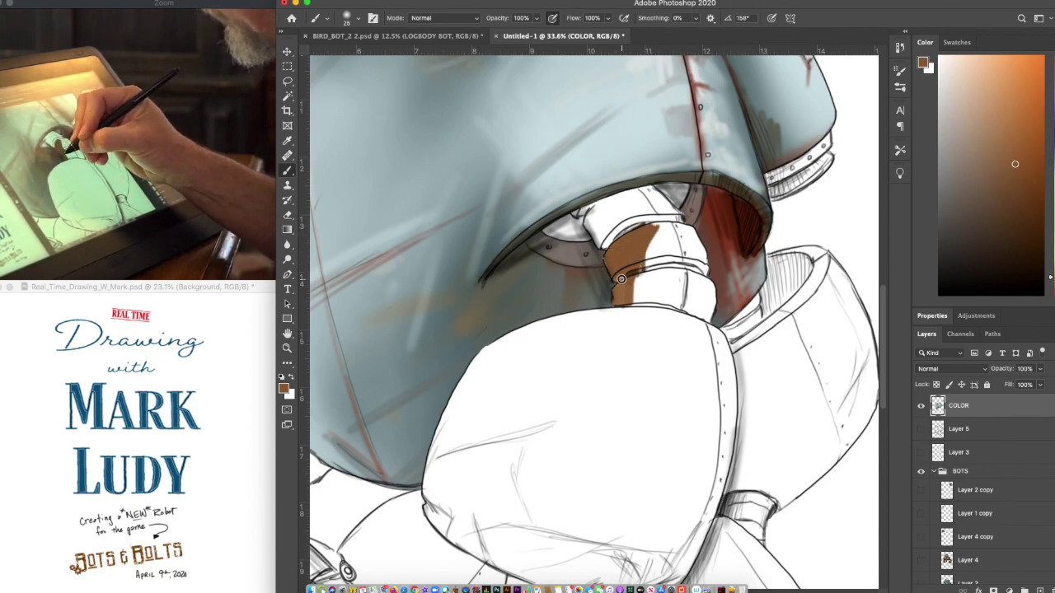
pyautogui.moveTo(632, 267)
pyautogui.mouseDown()
pyautogui.moveTo(639, 296)
pyautogui.moveTo(643, 272)
pyautogui.mouseUp()
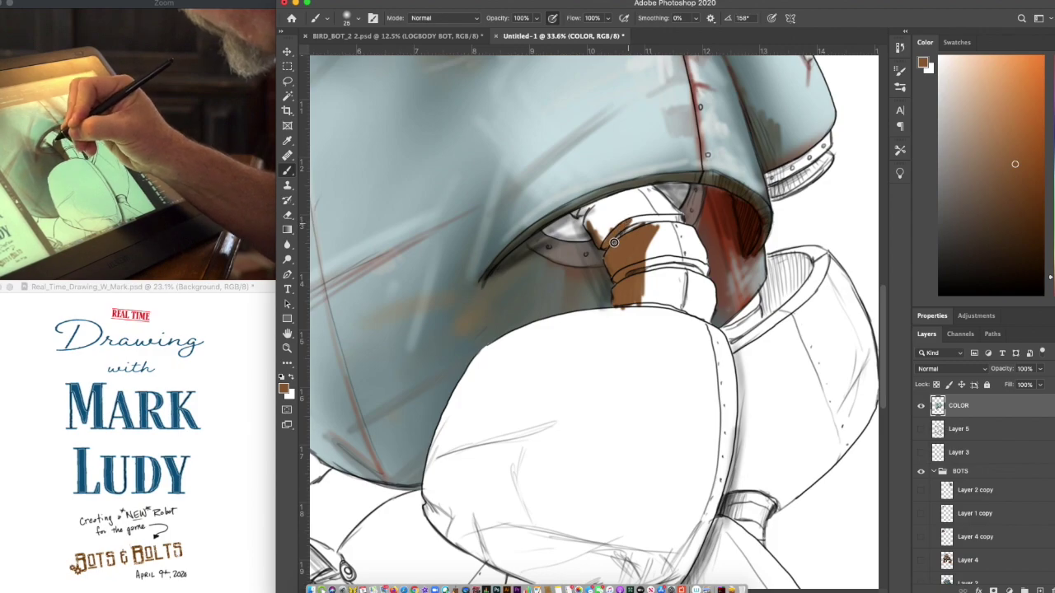
pyautogui.moveTo(620, 239)
pyautogui.mouseDown()
pyautogui.moveTo(628, 212)
pyautogui.moveTo(610, 224)
pyautogui.moveTo(612, 199)
pyautogui.moveTo(582, 215)
pyautogui.mouseUp()
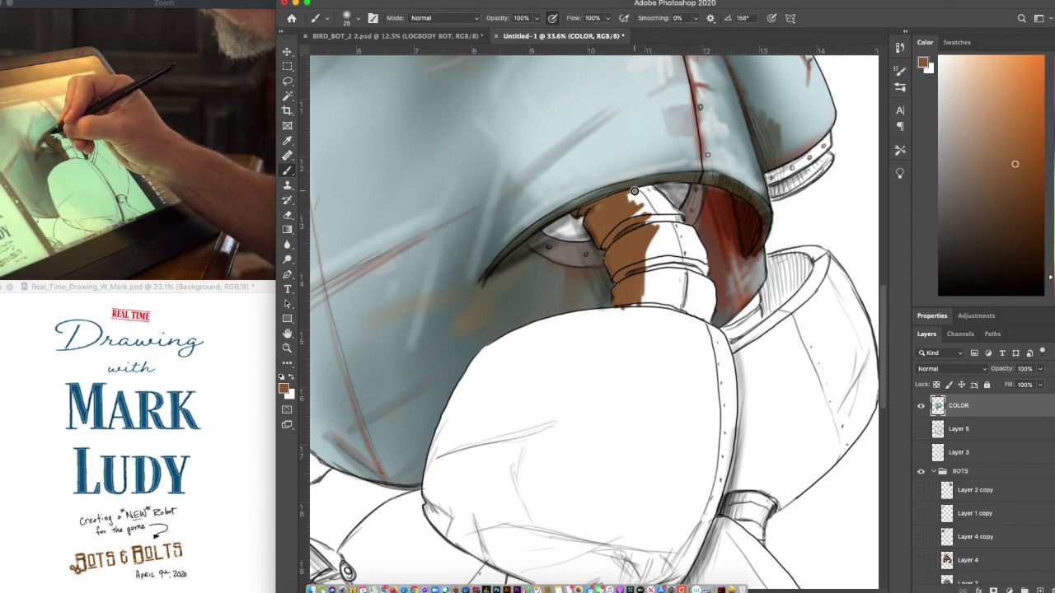
# Extend the brown across the upper arm's folds and far edge, and paint the far limb's connector below the red interior
pyautogui.moveTo(608, 224)
pyautogui.mouseDown()
pyautogui.moveTo(613, 213)
pyautogui.moveTo(660, 208)
pyautogui.moveTo(649, 201)
pyautogui.moveTo(666, 204)
pyautogui.moveTo(704, 257)
pyautogui.moveTo(681, 223)
pyautogui.mouseUp()
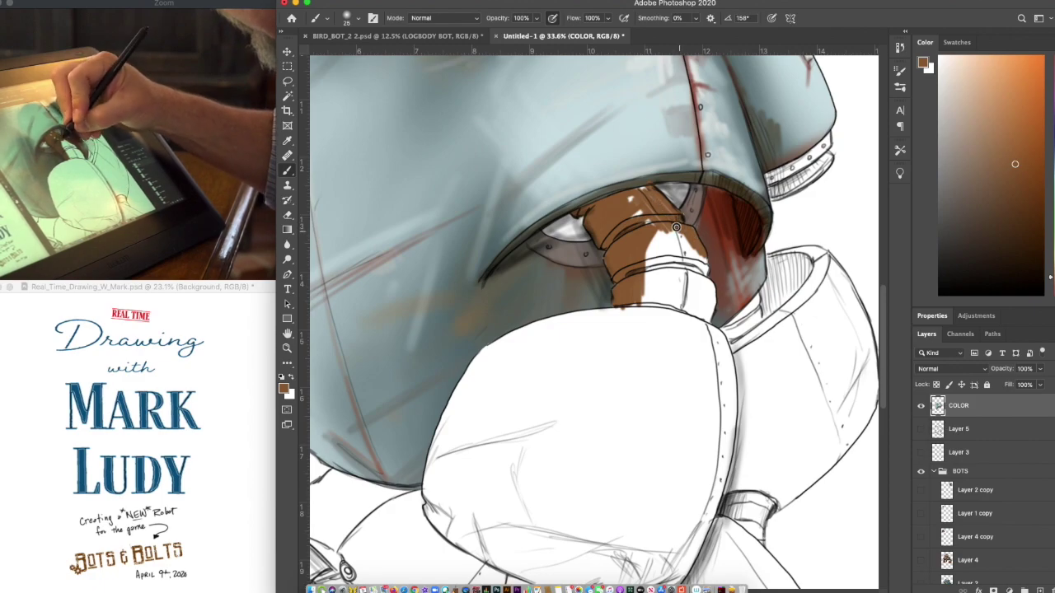
pyautogui.moveTo(744, 311)
pyautogui.mouseDown()
pyautogui.moveTo(725, 330)
pyautogui.moveTo(752, 305)
pyautogui.moveTo(734, 334)
pyautogui.moveTo(744, 326)
pyautogui.mouseUp()
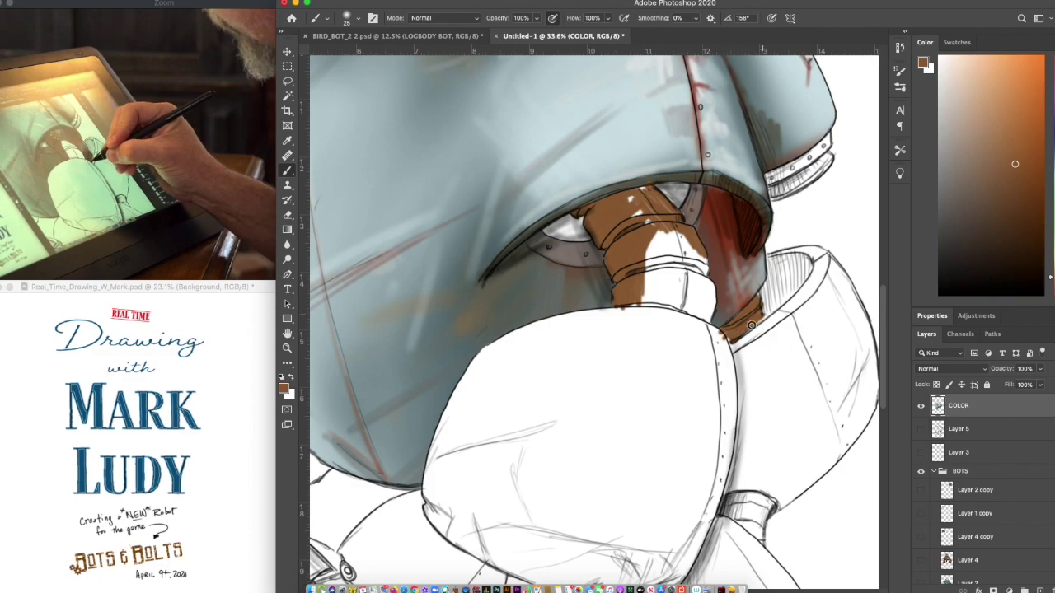
pyautogui.moveTo(708, 294); pyautogui.dragTo(706, 323)
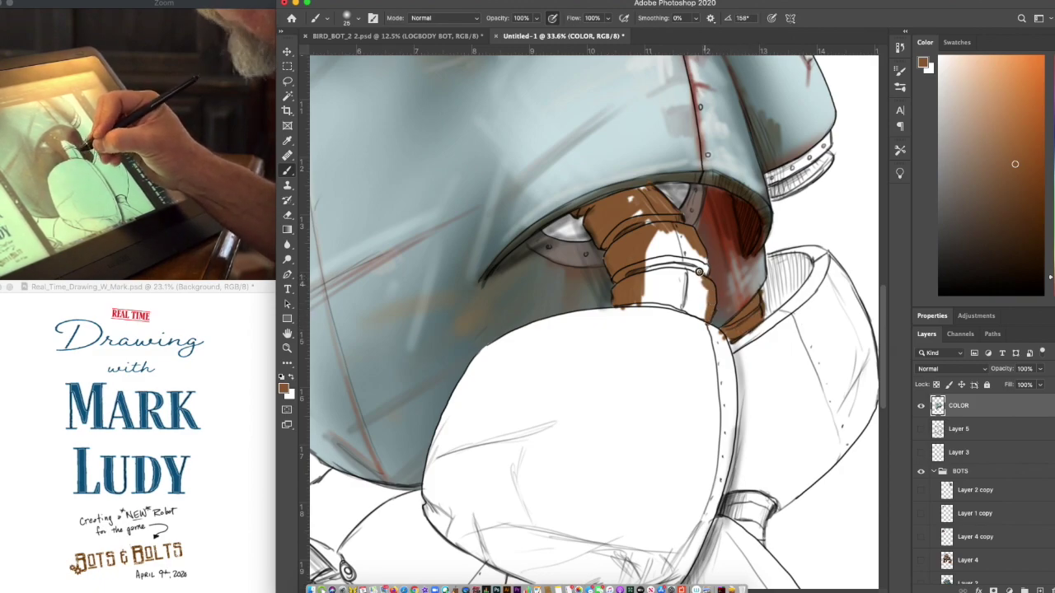
pyautogui.moveTo(698, 259); pyautogui.dragTo(694, 285)
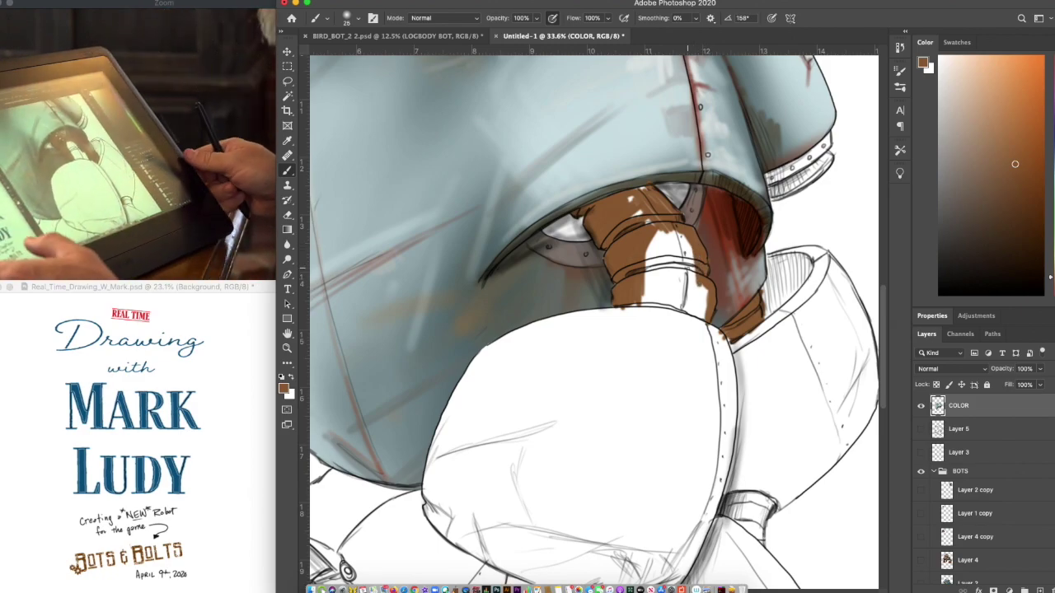
# Fill the remaining white areas of the ribbed upper arm with brown, enlarging the brush to 45 px
pyautogui.rightClick(650, 227)
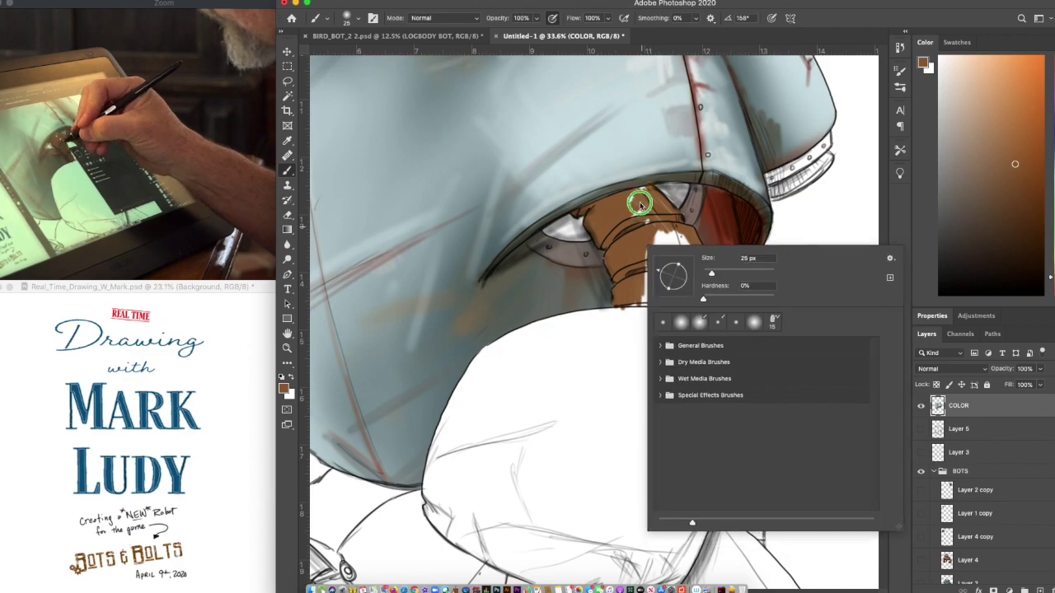
pyautogui.rightClick(613, 213)
pyautogui.click(613, 212)
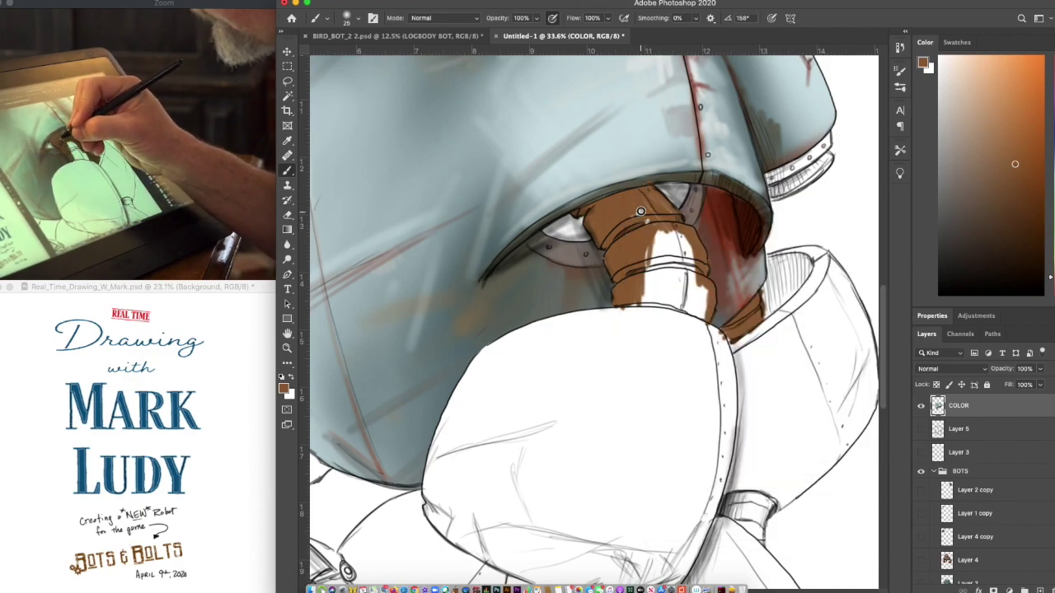
pyautogui.moveTo(644, 274)
pyautogui.mouseDown()
pyautogui.moveTo(664, 295)
pyautogui.moveTo(652, 229)
pyautogui.moveTo(677, 217)
pyautogui.moveTo(681, 265)
pyautogui.moveTo(676, 230)
pyautogui.moveTo(694, 283)
pyautogui.moveTo(703, 284)
pyautogui.moveTo(667, 231)
pyautogui.moveTo(647, 300)
pyautogui.moveTo(618, 306)
pyautogui.moveTo(635, 308)
pyautogui.moveTo(638, 284)
pyautogui.mouseUp()
pyautogui.press(']')
pyautogui.press(']')
pyautogui.press(']')
pyautogui.press(']')
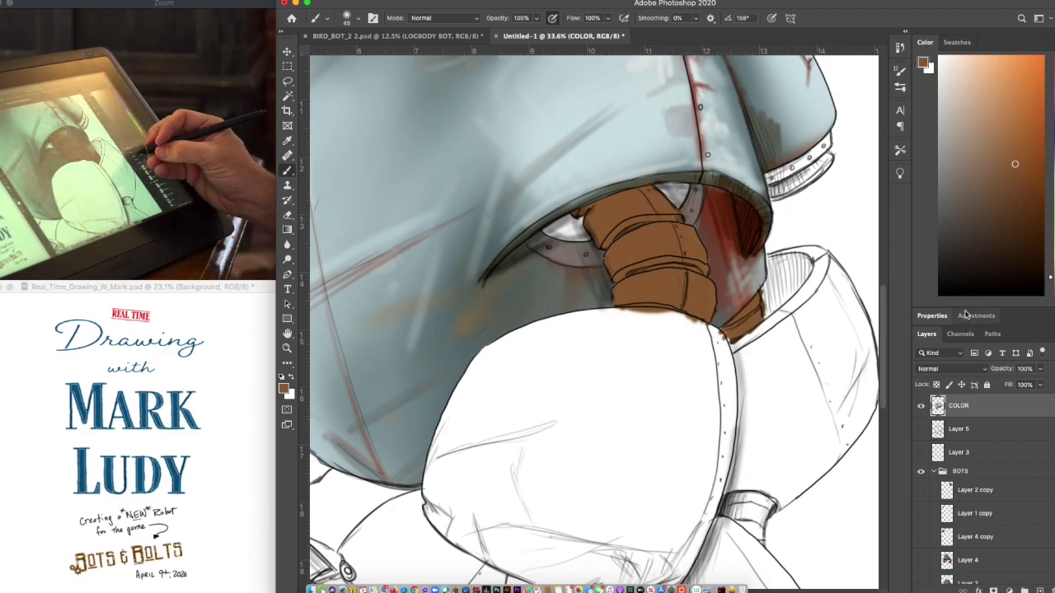
# Paint brown over the far limb's connector edge and fill the small lower joint beneath the white casing with the same brown
pyautogui.moveTo(750, 320); pyautogui.dragTo(725, 335)
pyautogui.moveTo(729, 499)
pyautogui.mouseDown()
pyautogui.moveTo(729, 513)
pyautogui.moveTo(740, 503)
pyautogui.moveTo(750, 519)
pyautogui.moveTo(770, 504)
pyautogui.moveTo(759, 545)
pyautogui.mouseUp()
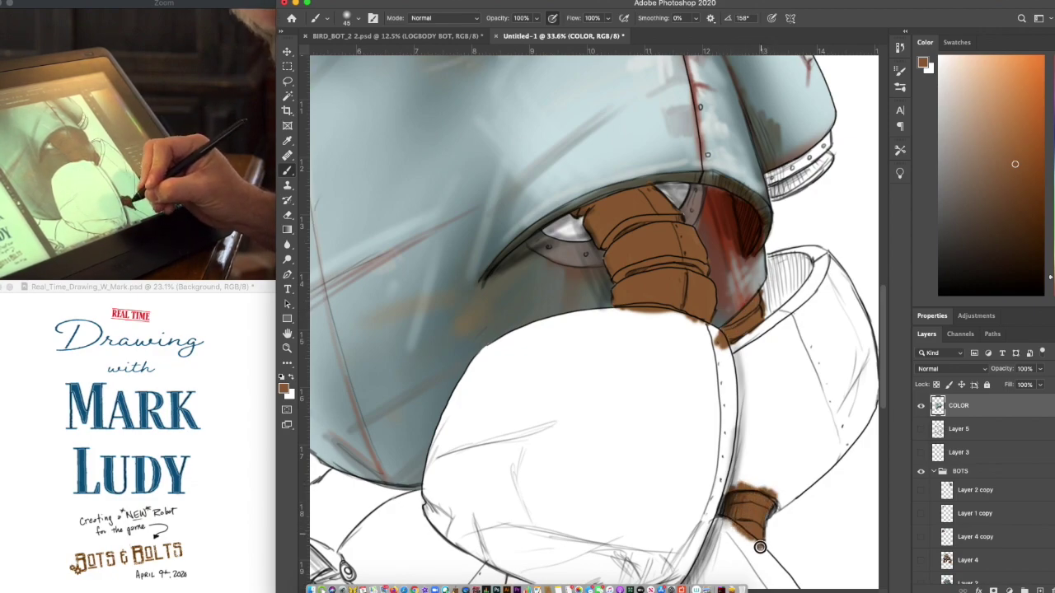
pyautogui.moveTo(757, 492); pyautogui.dragTo(872, 346)
pyautogui.hscroll(5, 756, 492)
pyautogui.scroll(2, 756, 492)
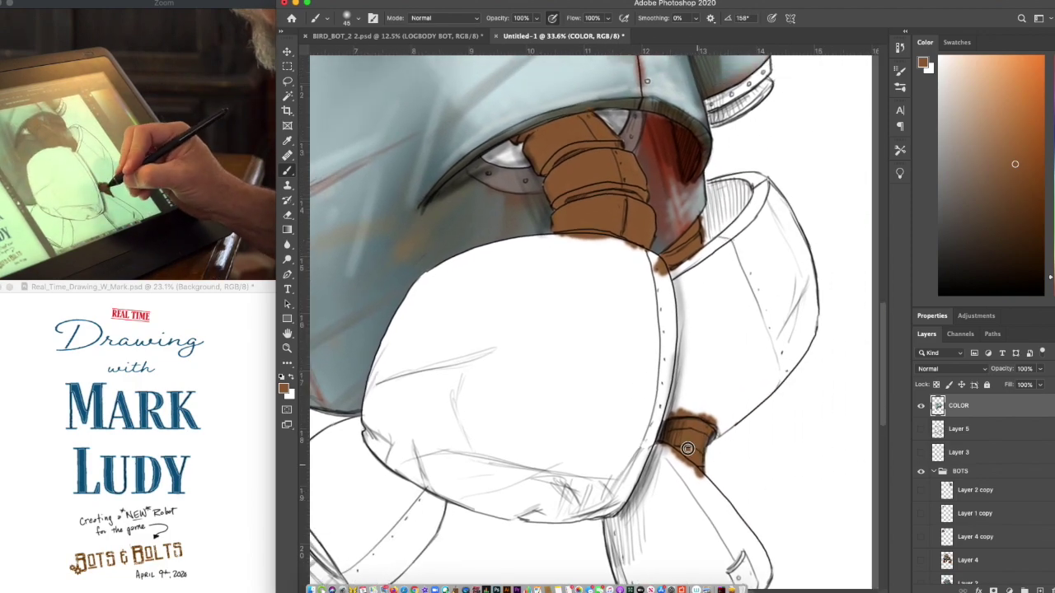
# Brush saturated orange over the ribbed upper arm and shade its top segment, its folds and the smaller brown joints with very dark brown
pyautogui.click(1038, 114)
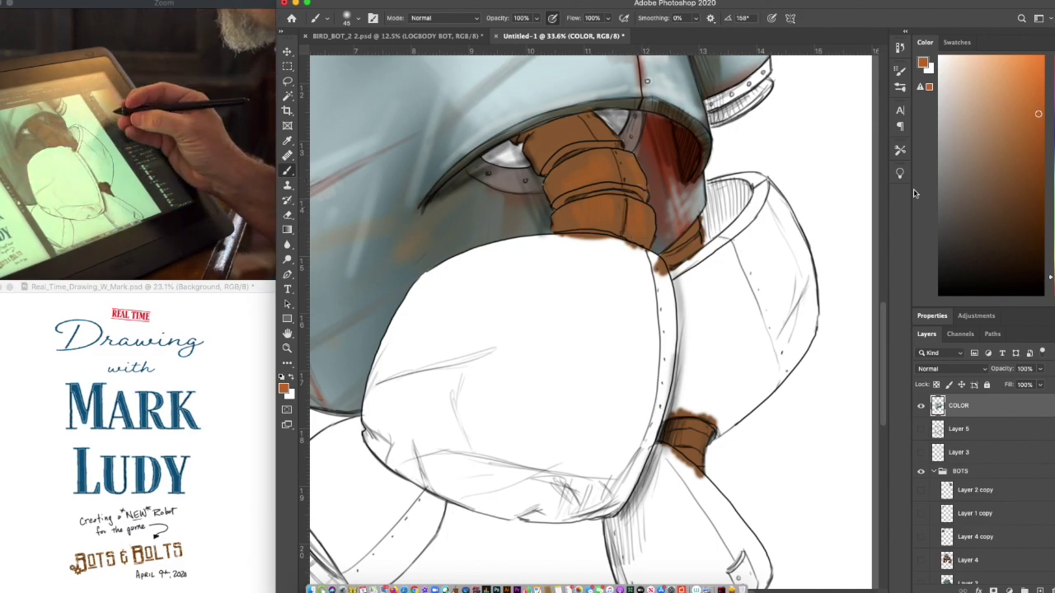
pyautogui.click(1034, 245)
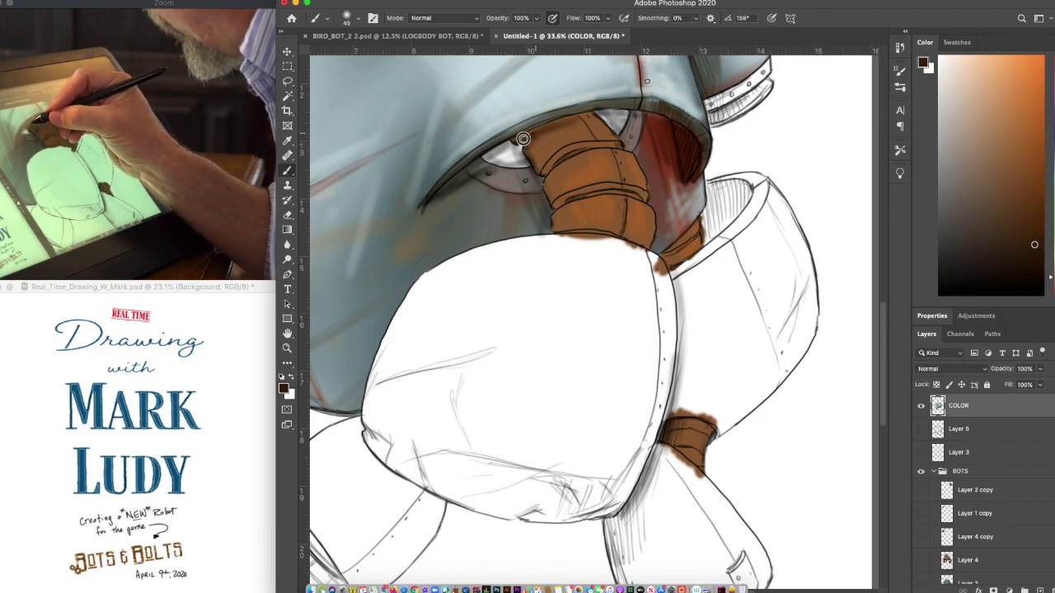
pyautogui.moveTo(553, 133)
pyautogui.mouseDown()
pyautogui.moveTo(581, 124)
pyautogui.moveTo(535, 136)
pyautogui.moveTo(538, 162)
pyautogui.moveTo(600, 140)
pyautogui.moveTo(600, 121)
pyautogui.moveTo(596, 140)
pyautogui.moveTo(548, 171)
pyautogui.moveTo(596, 187)
pyautogui.moveTo(558, 206)
pyautogui.moveTo(605, 187)
pyautogui.moveTo(585, 194)
pyautogui.moveTo(645, 195)
pyautogui.moveTo(605, 143)
pyautogui.moveTo(557, 154)
pyautogui.moveTo(544, 169)
pyautogui.moveTo(550, 143)
pyautogui.moveTo(587, 116)
pyautogui.moveTo(526, 146)
pyautogui.mouseUp()
pyautogui.moveTo(669, 422)
pyautogui.mouseDown()
pyautogui.moveTo(707, 427)
pyautogui.moveTo(682, 435)
pyautogui.mouseUp()
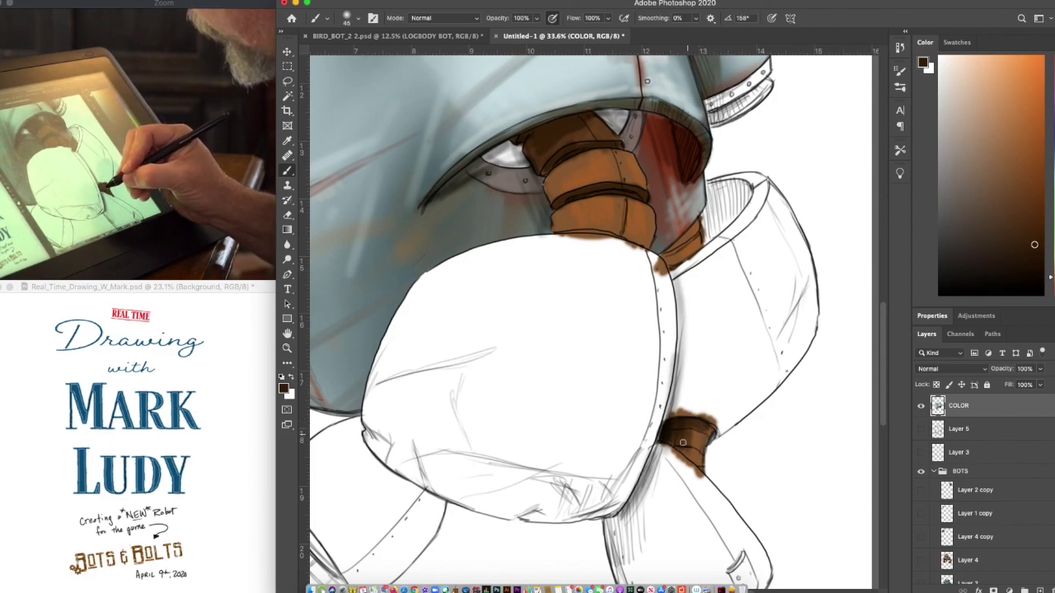
pyautogui.moveTo(666, 255)
pyautogui.mouseDown()
pyautogui.moveTo(686, 238)
pyautogui.moveTo(675, 274)
pyautogui.mouseUp()
# Pick a pale beige, reduce the brush to 20 px and paint soft highlights on the upper arm's ribs and the smaller joints
pyautogui.click(961, 85)
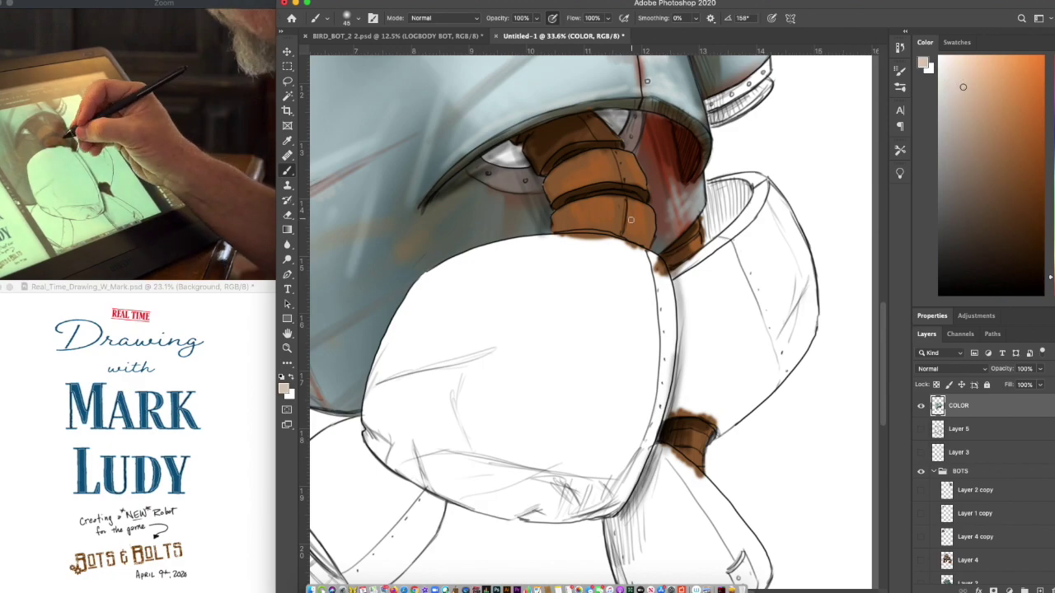
pyautogui.press('[')
pyautogui.press('[')
pyautogui.press('[')
pyautogui.press('[')
pyautogui.press('[')
pyautogui.moveTo(630, 223); pyautogui.dragTo(629, 203)
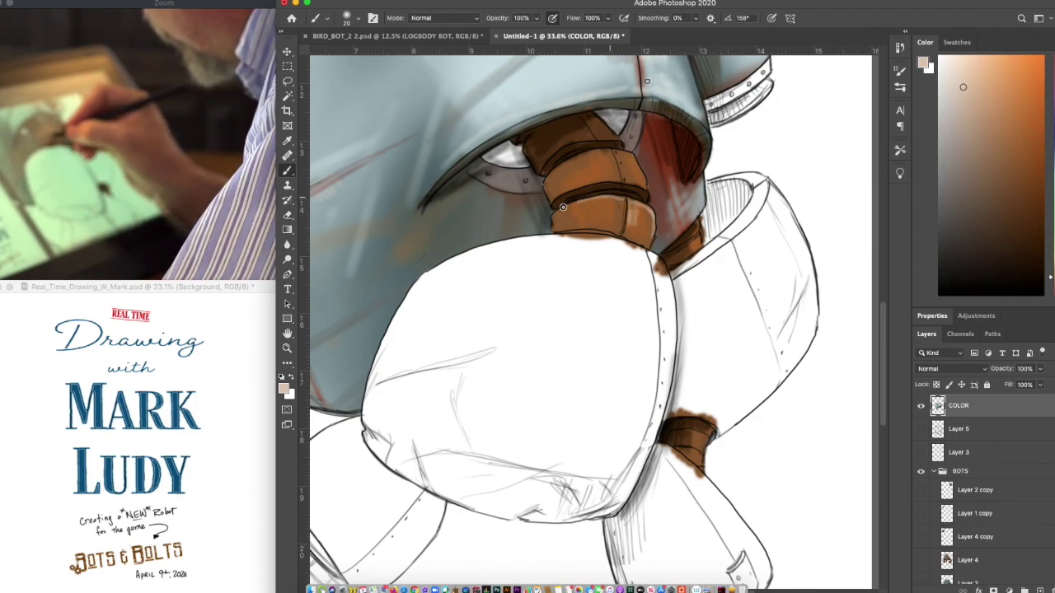
pyautogui.moveTo(619, 155)
pyautogui.mouseDown()
pyautogui.moveTo(622, 177)
pyautogui.moveTo(644, 186)
pyautogui.mouseUp()
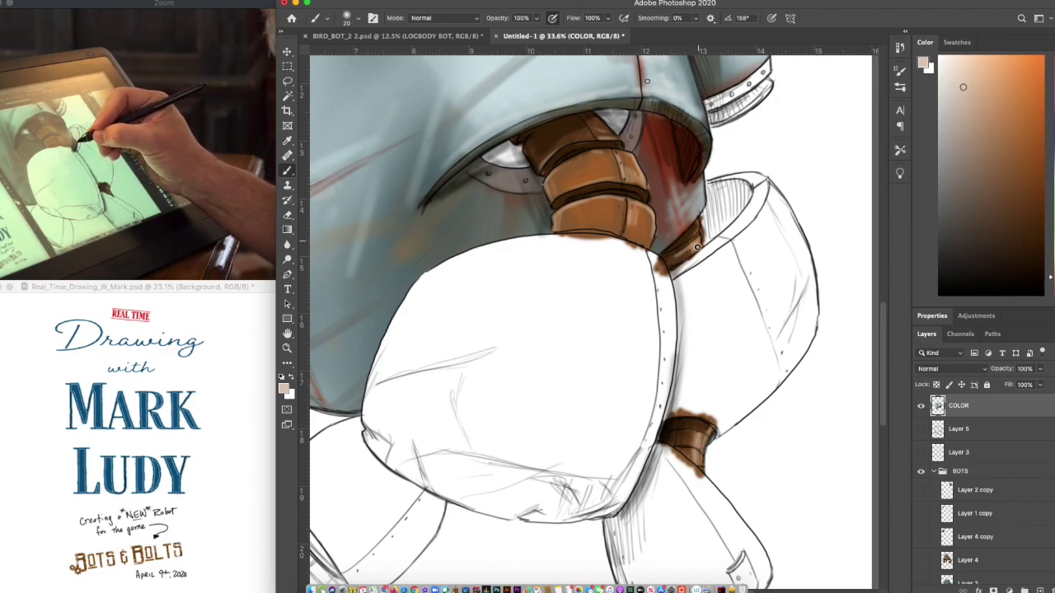
# Sample the dark brown from the far connector and brush dark streaks across the upper arm's middle and lower ribs
pyautogui.keyDown('alt'); pyautogui.click(695, 234); pyautogui.keyUp('alt')
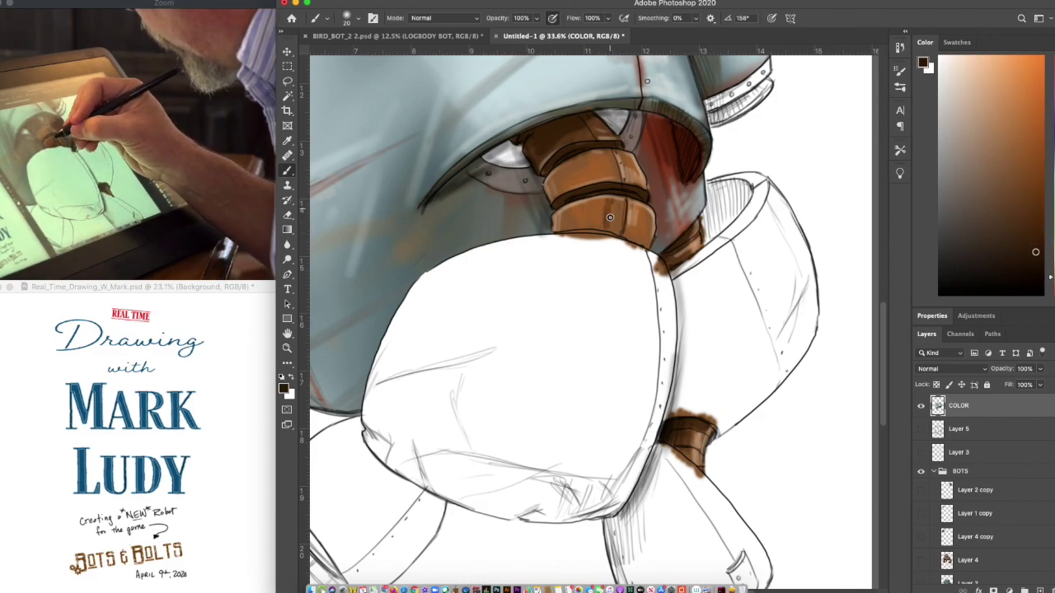
pyautogui.moveTo(607, 216); pyautogui.dragTo(608, 230)
pyautogui.moveTo(607, 177)
pyautogui.mouseDown()
pyautogui.moveTo(589, 157)
pyautogui.moveTo(597, 176)
pyautogui.moveTo(606, 158)
pyautogui.moveTo(594, 157)
pyautogui.moveTo(578, 178)
pyautogui.mouseUp()
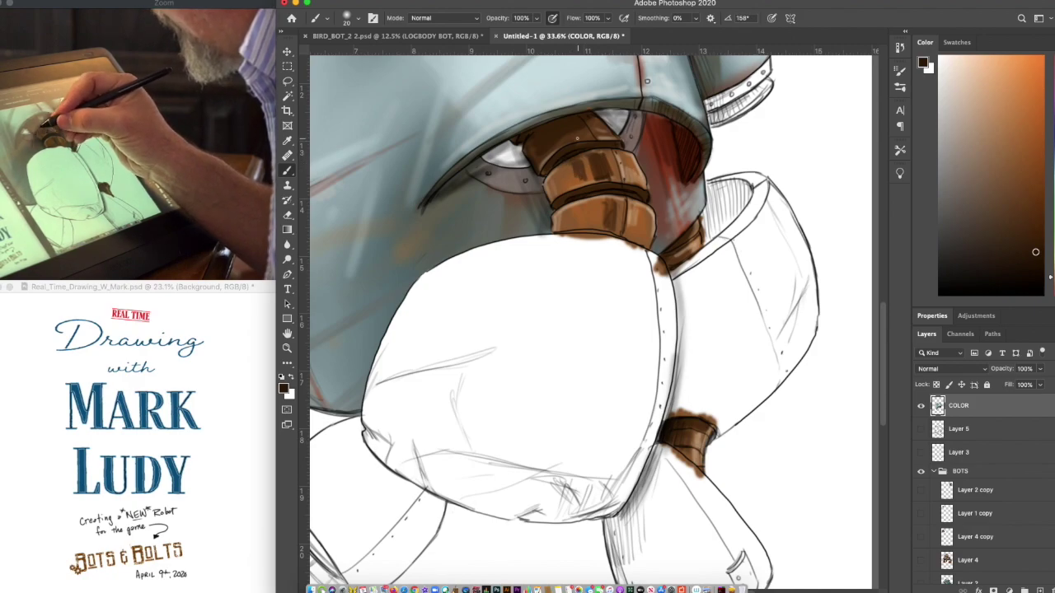
pyautogui.moveTo(645, 213); pyautogui.dragTo(647, 238)
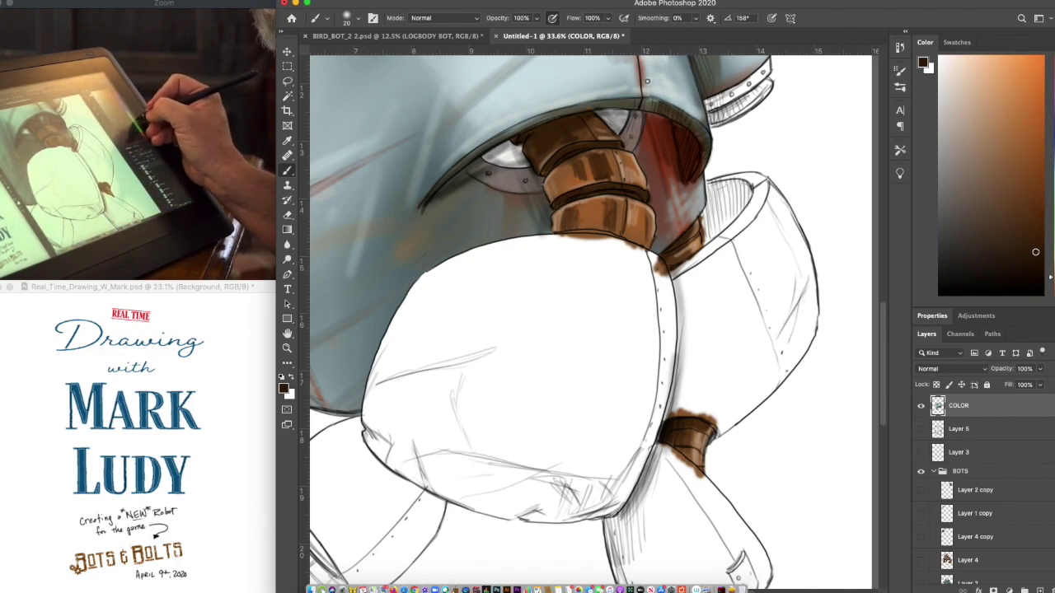
# Change the hue to crimson and paint dark red with brighter red accents in the gaps between the upper arm's ribs
pyautogui.moveTo(1038, 173)
pyautogui.mouseDown()
pyautogui.moveTo(1044, 165)
pyautogui.moveTo(1040, 174)
pyautogui.mouseUp()
pyautogui.moveTo(1052, 96); pyautogui.dragTo(1053, 73)
pyautogui.click(1039, 196)
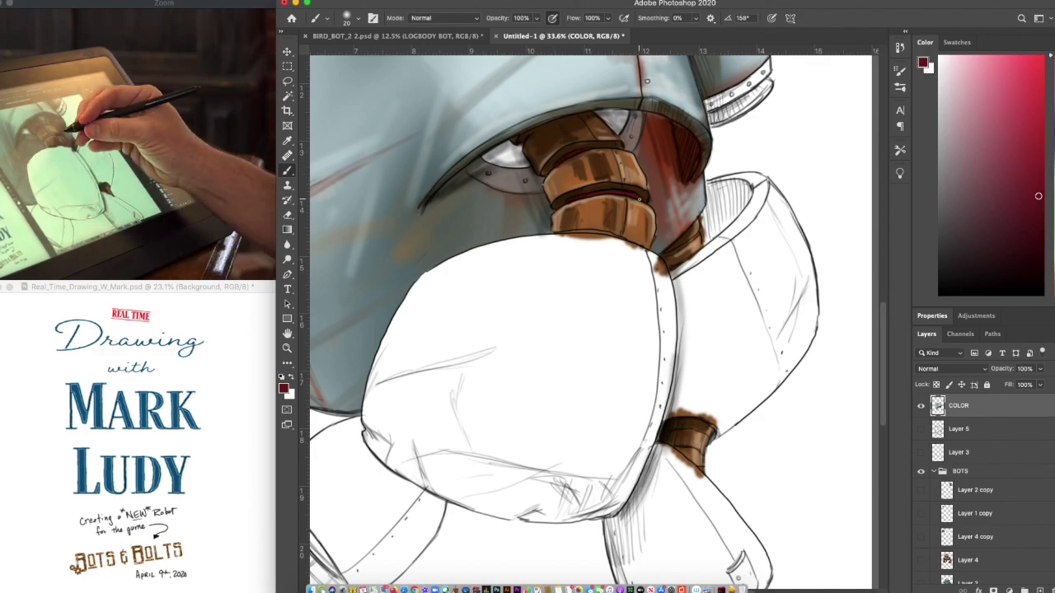
pyautogui.click(1041, 65)
pyautogui.moveTo(599, 195); pyautogui.dragTo(621, 193)
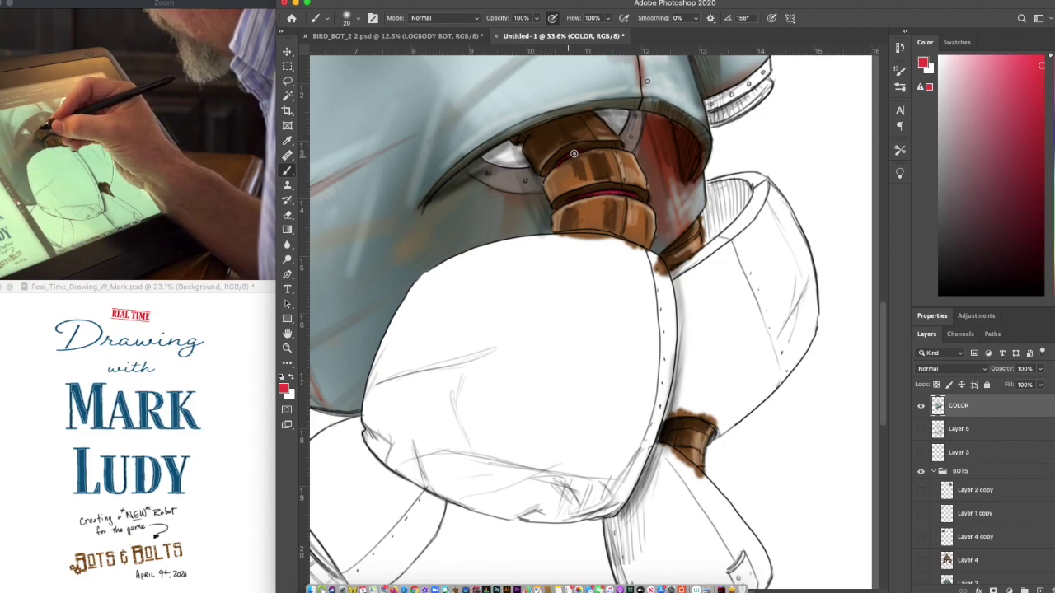
# Fill the white openings on both sides of the arm's top segment with bright crimson and add light pink highlights
pyautogui.scroll(-5, 575, 154)
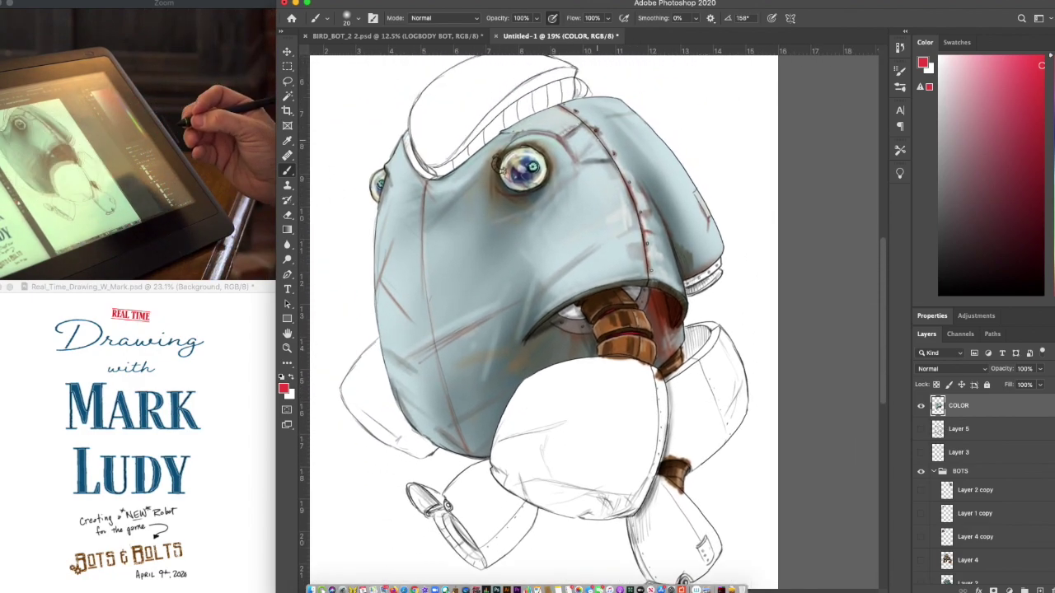
pyautogui.scroll(3, 630, 293)
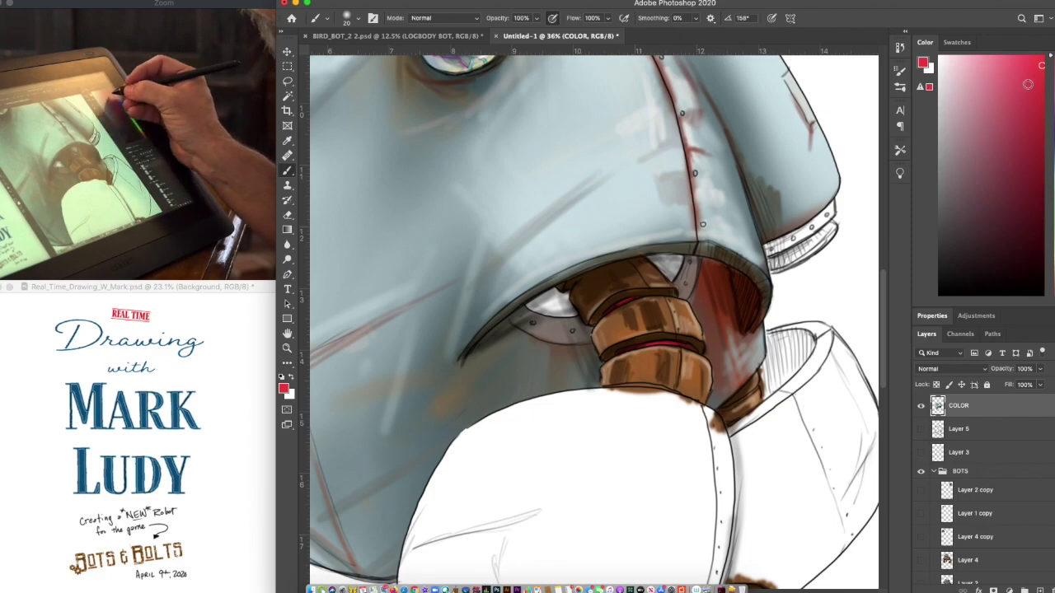
pyautogui.moveTo(530, 308)
pyautogui.mouseDown()
pyautogui.moveTo(547, 314)
pyautogui.moveTo(541, 297)
pyautogui.moveTo(563, 297)
pyautogui.moveTo(562, 315)
pyautogui.mouseUp()
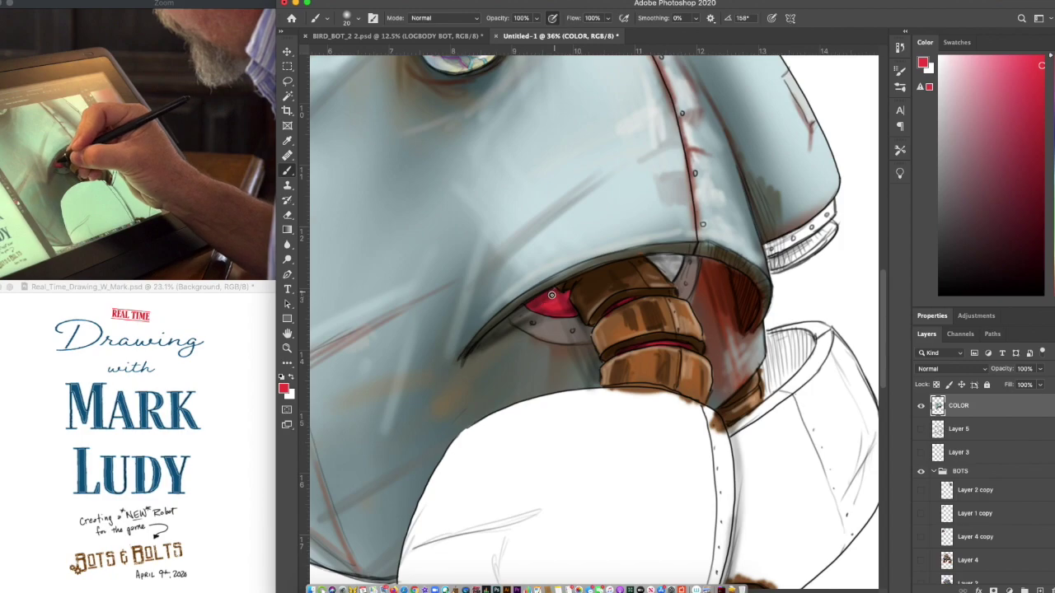
pyautogui.moveTo(658, 265)
pyautogui.mouseDown()
pyautogui.moveTo(663, 273)
pyautogui.moveTo(649, 258)
pyautogui.moveTo(668, 260)
pyautogui.moveTo(651, 256)
pyautogui.moveTo(677, 256)
pyautogui.moveTo(662, 275)
pyautogui.moveTo(685, 265)
pyautogui.mouseUp()
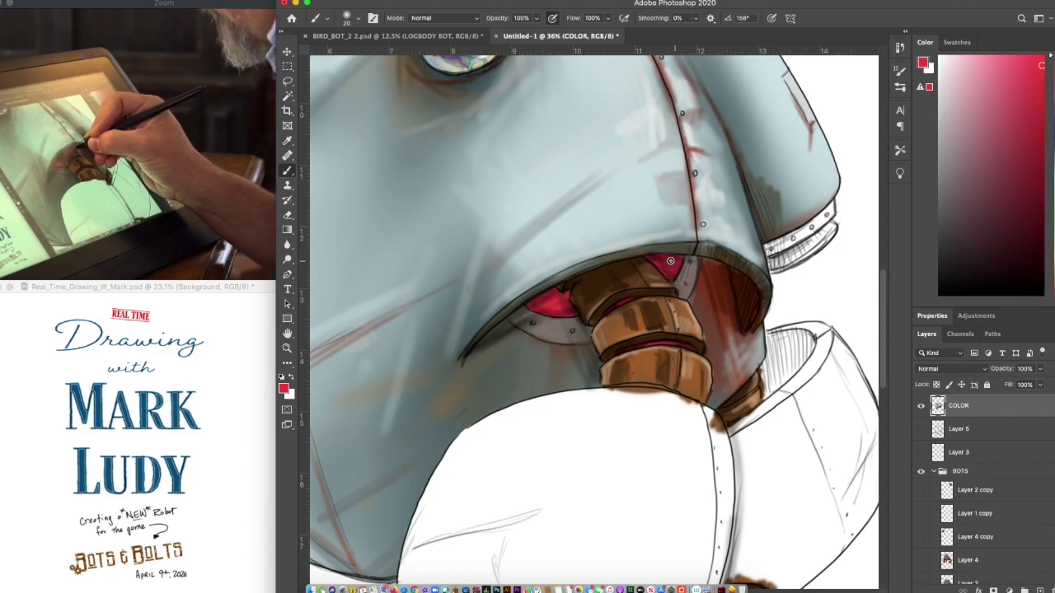
pyautogui.scroll(-6, 594, 322)
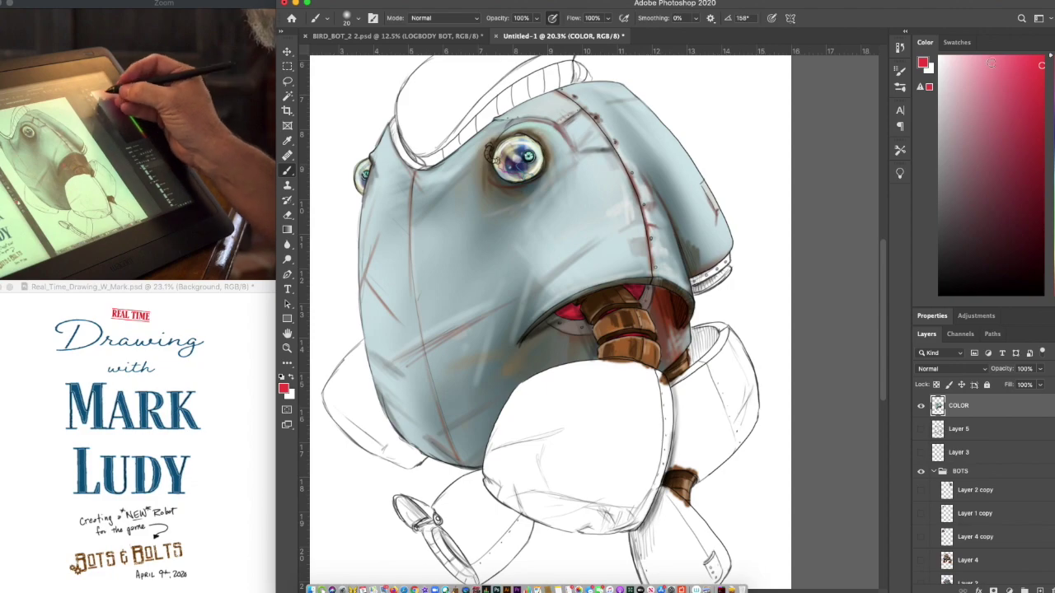
pyautogui.moveTo(989, 64); pyautogui.dragTo(995, 59)
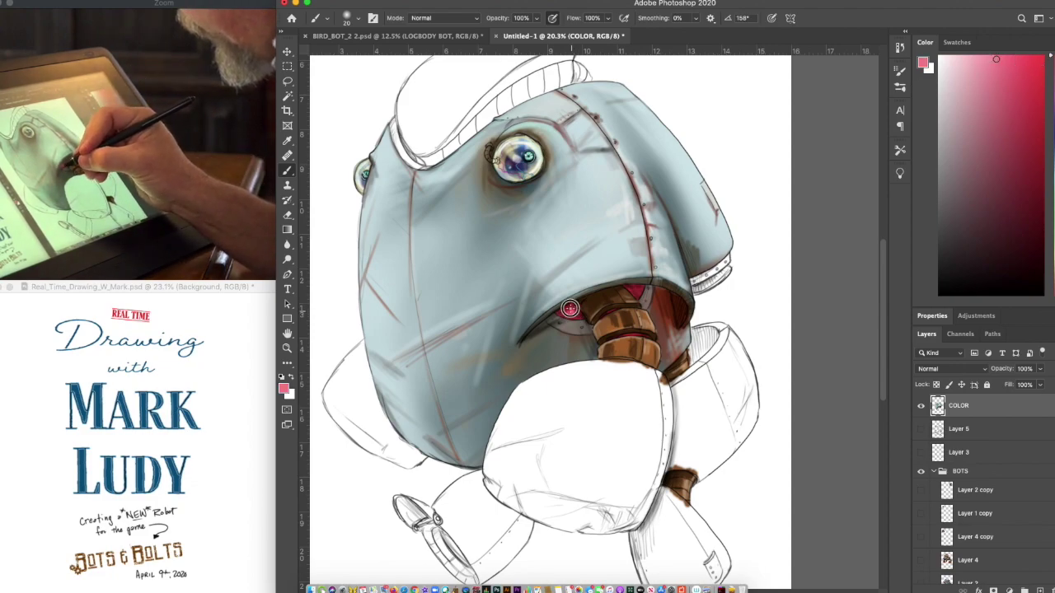
pyautogui.moveTo(570, 308); pyautogui.dragTo(584, 311)
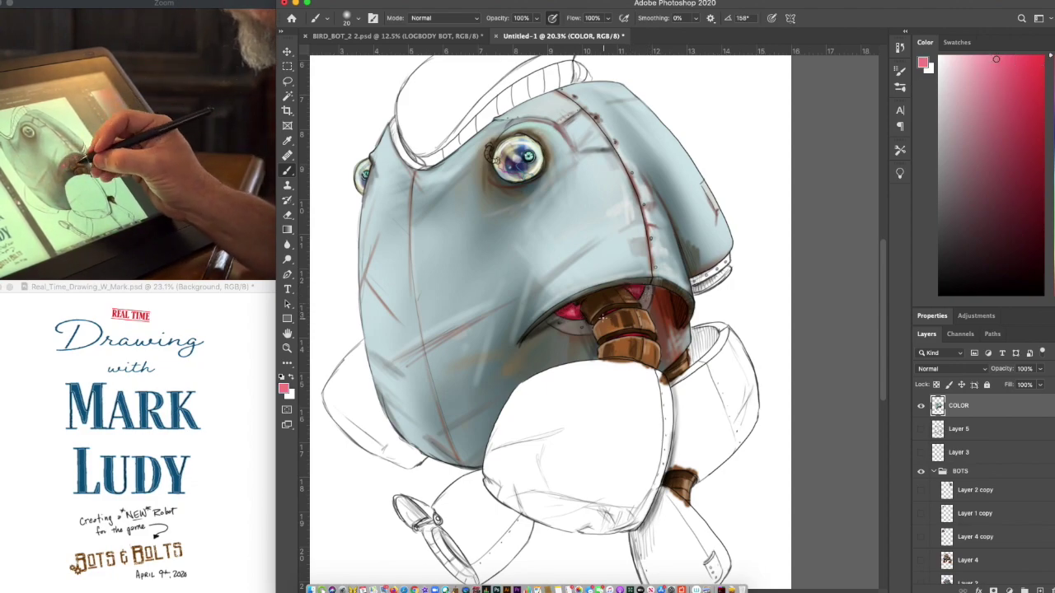
# Sample the dark crimson between the ribs and paint a thin red line along the lower edge of the lowest rib
pyautogui.scroll(8, 584, 304)
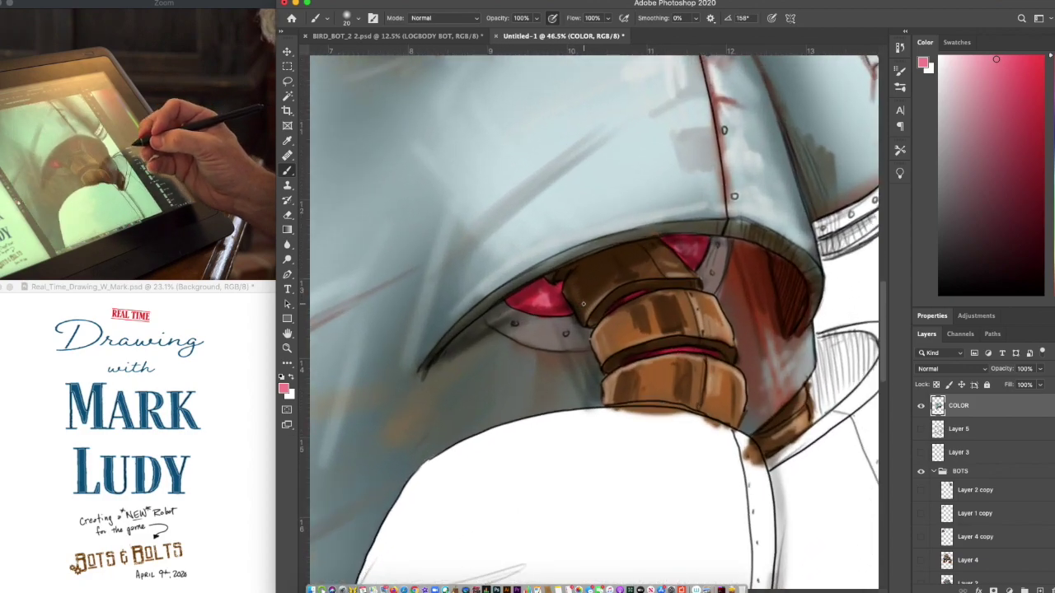
pyautogui.scroll(-2, 584, 304)
pyautogui.keyDown('alt'); pyautogui.click(680, 309); pyautogui.keyUp('alt')
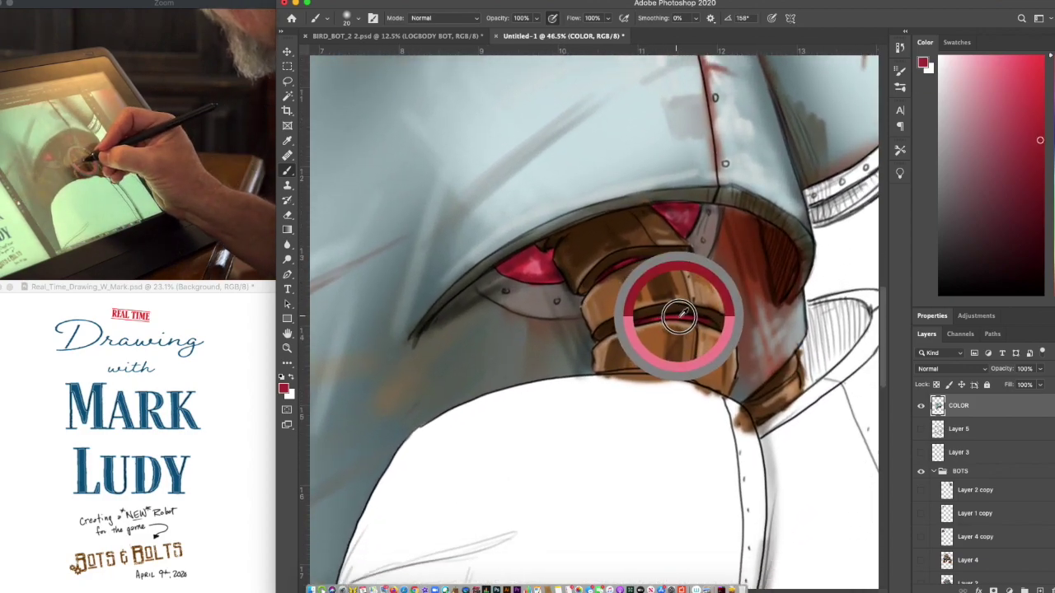
pyautogui.moveTo(633, 373); pyautogui.dragTo(657, 373)
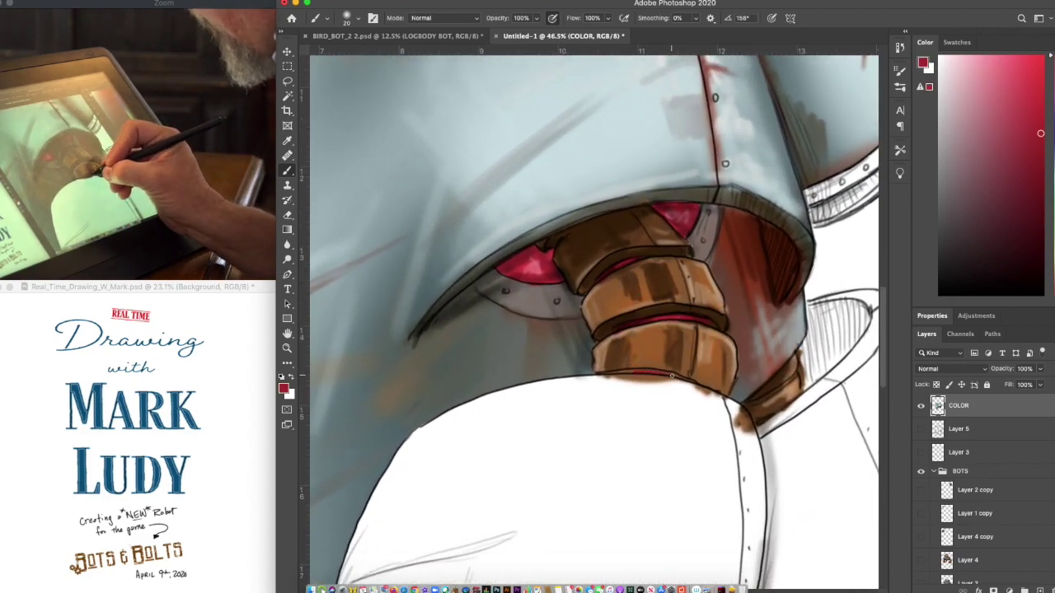
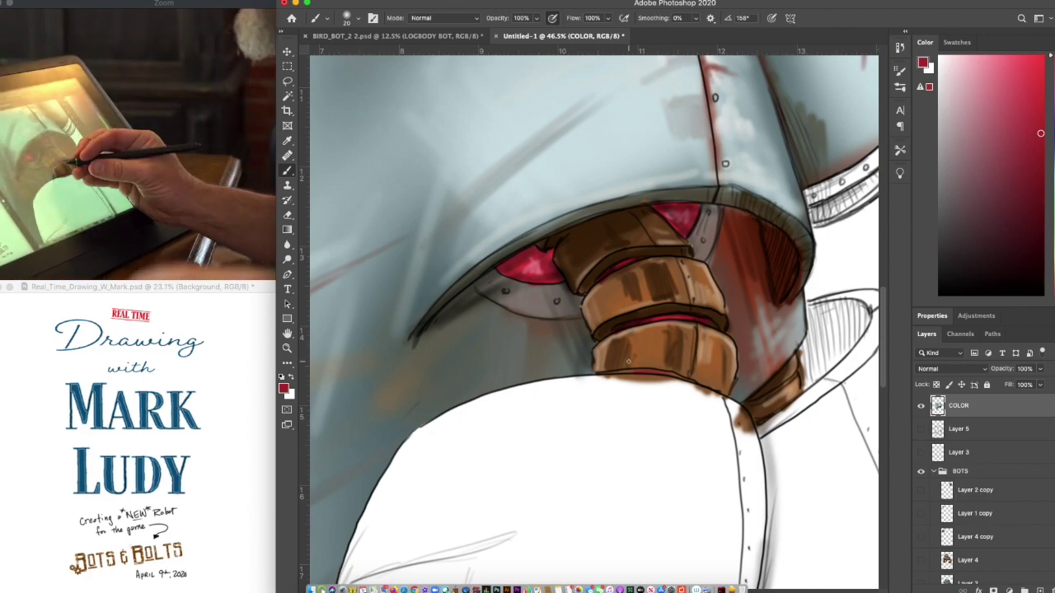
pyautogui.scroll(-2, 594, 322)
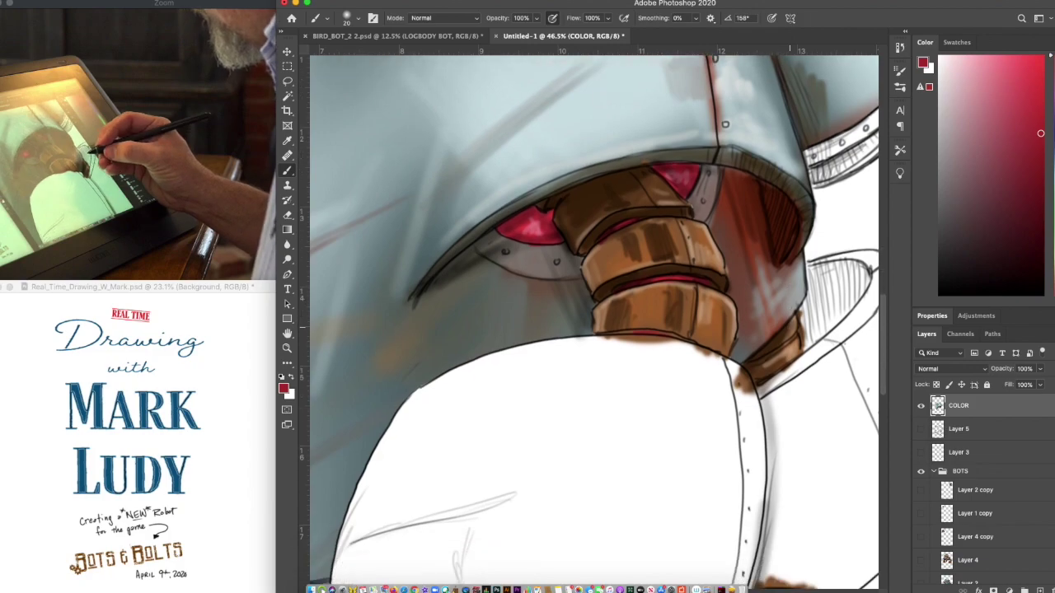
# Paint near-white highlights on the brown ribbed rings between the body opening and the front leg shell
pyautogui.click(941, 59)
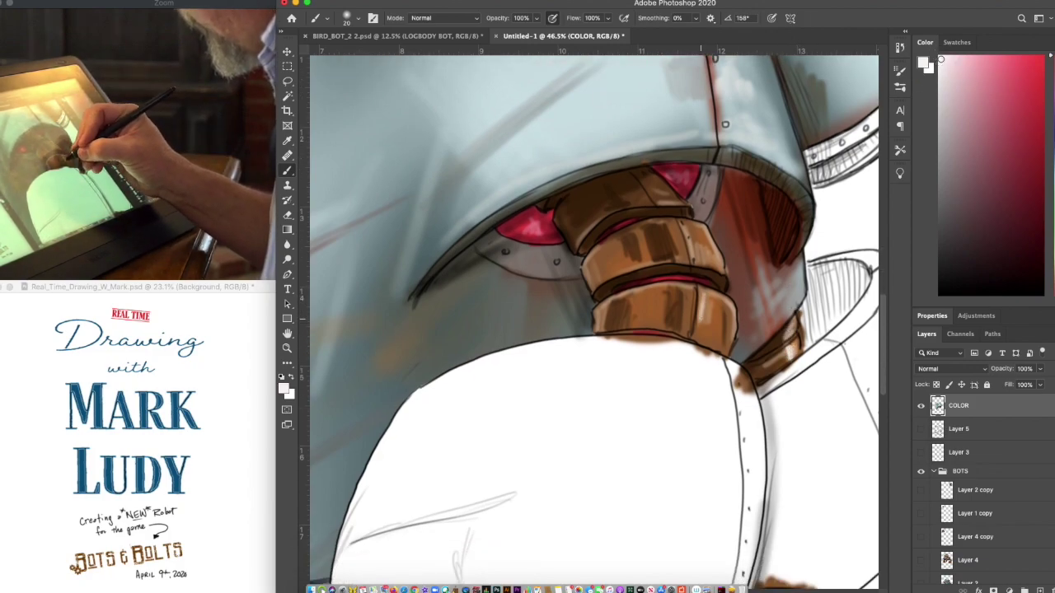
pyautogui.moveTo(702, 296); pyautogui.dragTo(699, 327)
pyautogui.moveTo(687, 230); pyautogui.dragTo(701, 266)
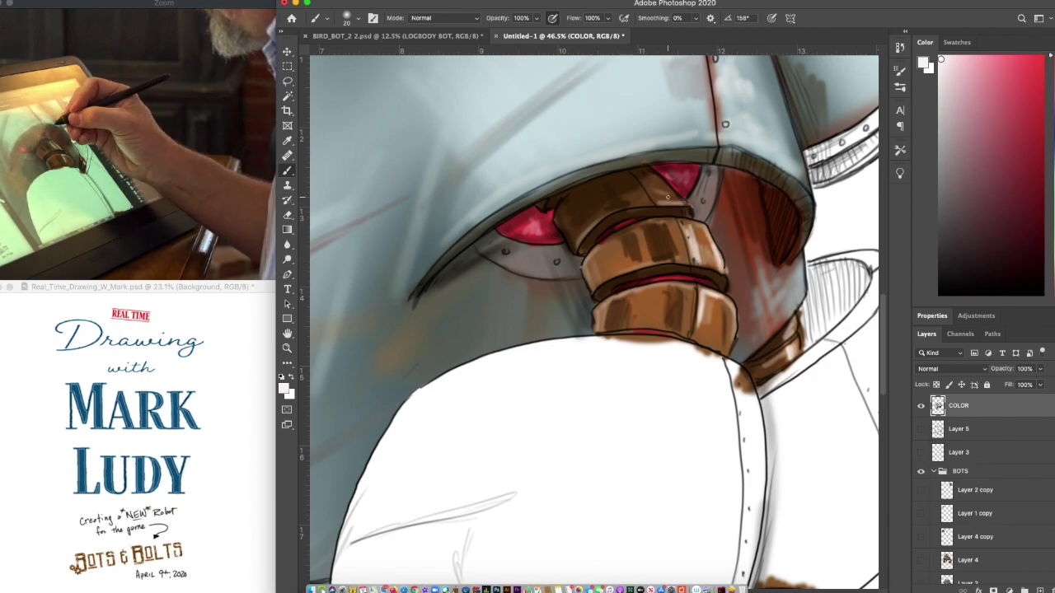
pyautogui.press('super+0')
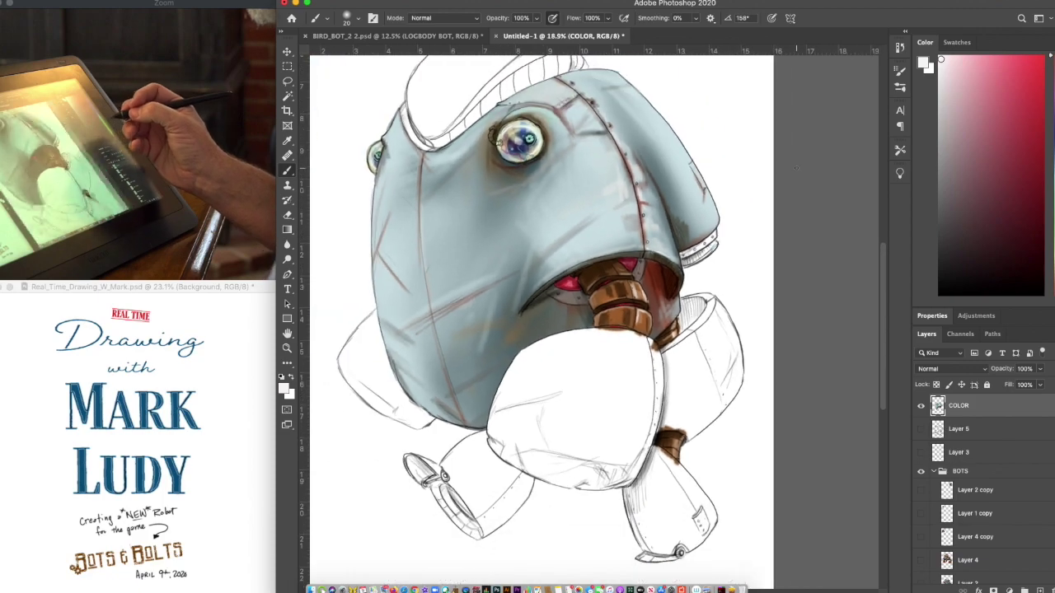
# Pick a dark teal blue and paint it along the upper rim edge of the white rear leg shell
pyautogui.scroll(-3, 797, 169)
pyautogui.scroll(7, 797, 169)
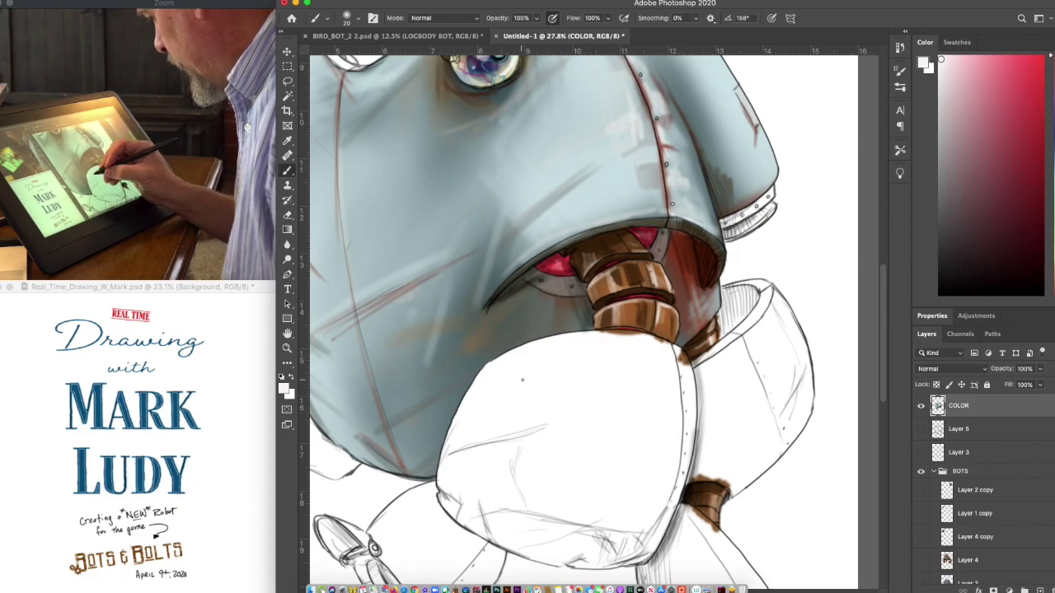
pyautogui.scroll(-4, 583, 317)
pyautogui.moveTo(725, 395); pyautogui.dragTo(719, 349)
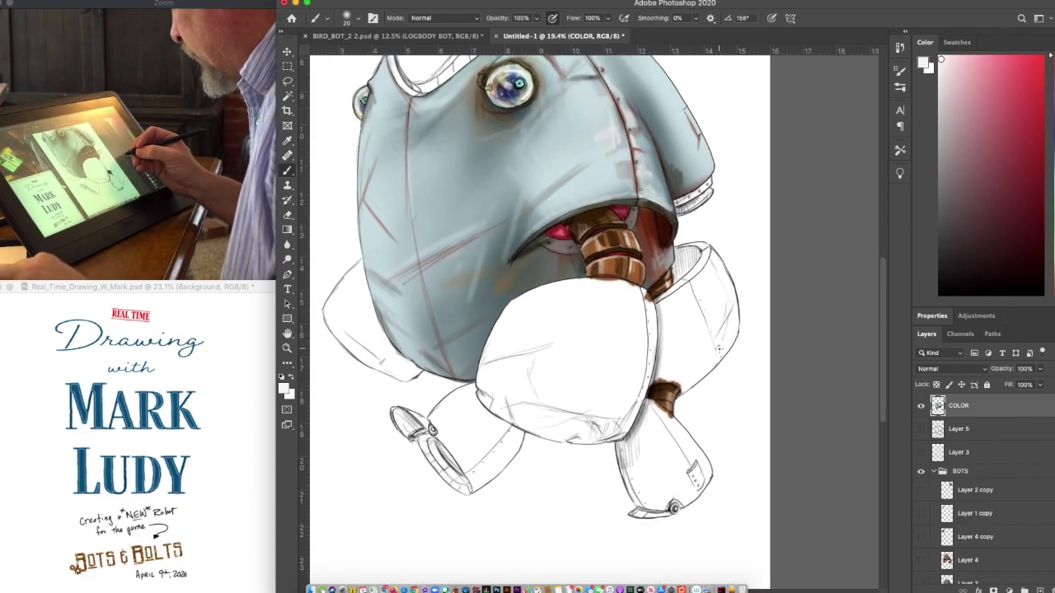
pyautogui.scroll(4, 719, 350)
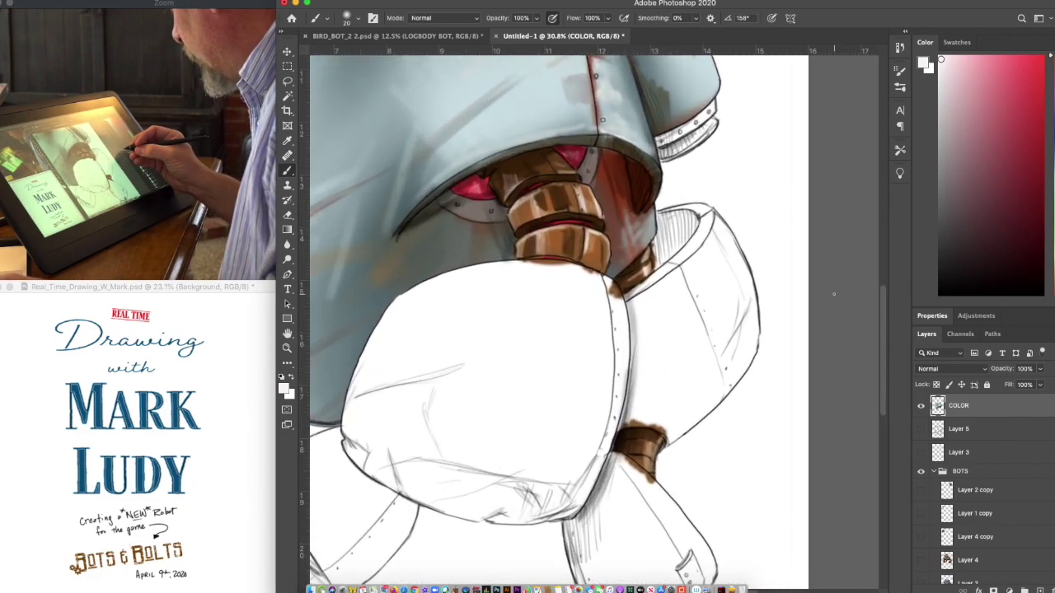
pyautogui.keyDown('alt'); pyautogui.click(651, 234); pyautogui.keyUp('alt')
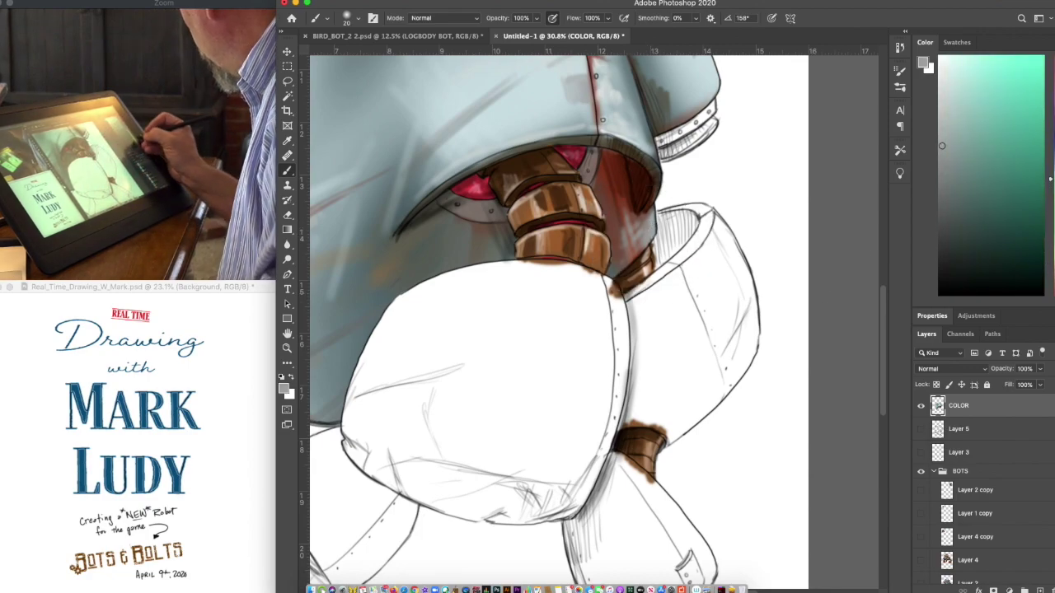
pyautogui.click(1052, 162)
pyautogui.click(1030, 188)
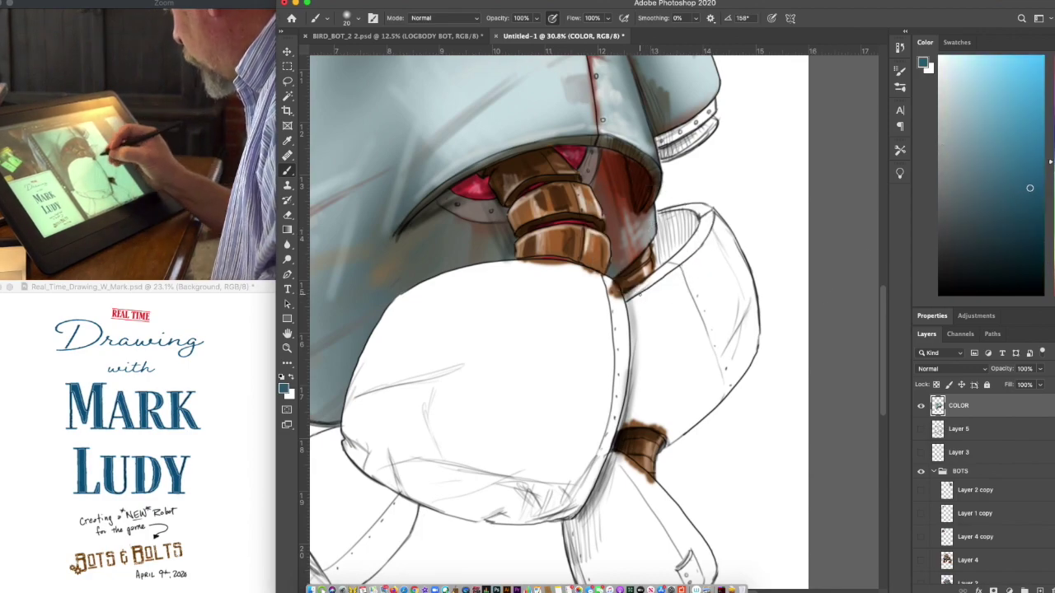
pyautogui.moveTo(657, 286)
pyautogui.mouseDown()
pyautogui.moveTo(634, 300)
pyautogui.moveTo(683, 269)
pyautogui.moveTo(639, 297)
pyautogui.moveTo(664, 283)
pyautogui.mouseUp()
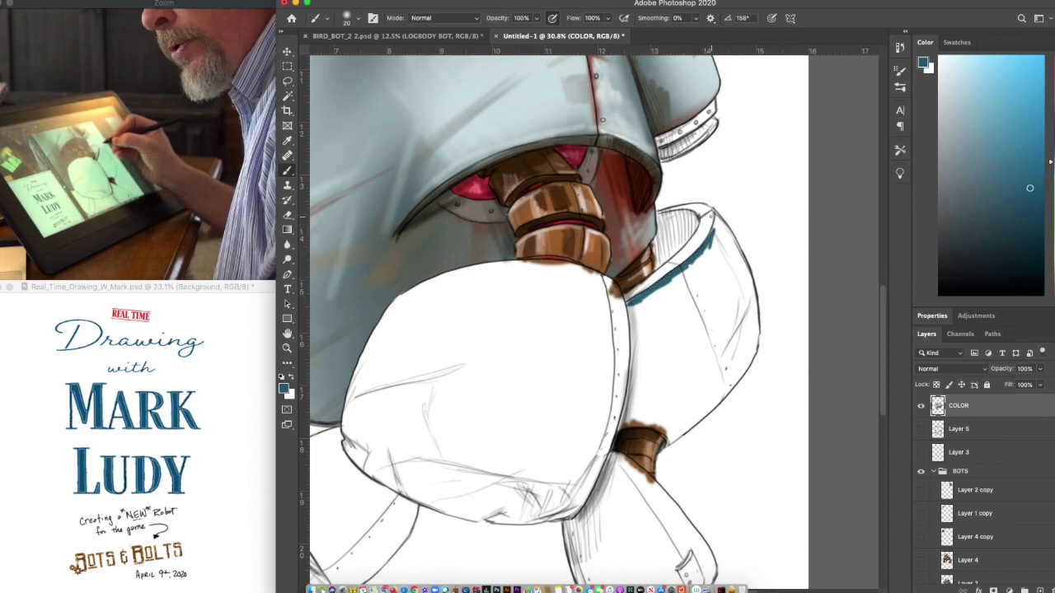
pyautogui.moveTo(717, 241)
pyautogui.mouseDown()
pyautogui.moveTo(715, 213)
pyautogui.moveTo(727, 245)
pyautogui.mouseUp()
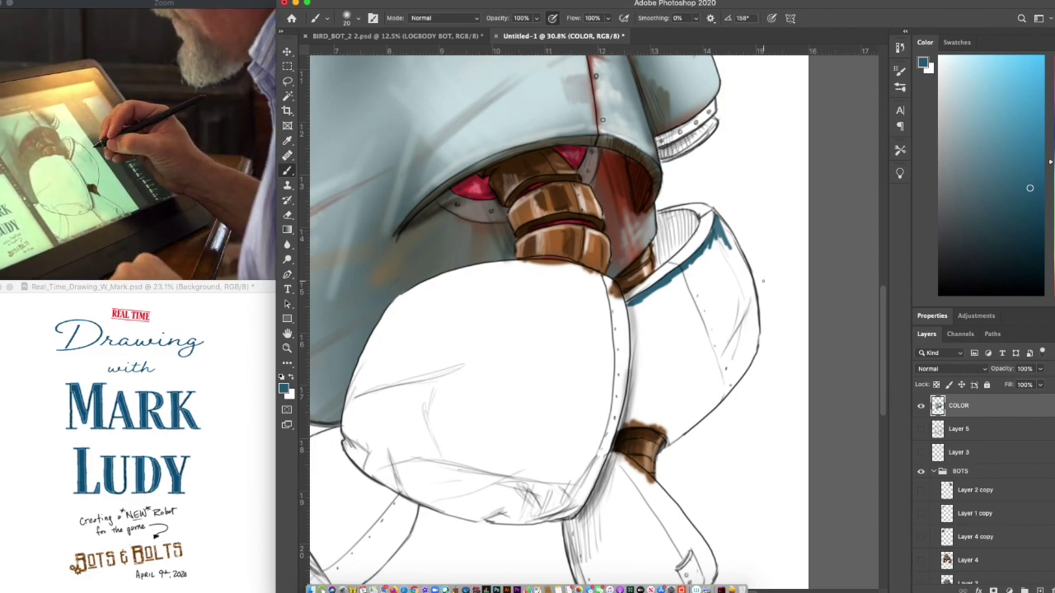
# Paint and widen the teal blue band along the outer curved edge of the rear leg shell
pyautogui.moveTo(744, 280)
pyautogui.mouseDown()
pyautogui.moveTo(730, 243)
pyautogui.moveTo(755, 314)
pyautogui.mouseUp()
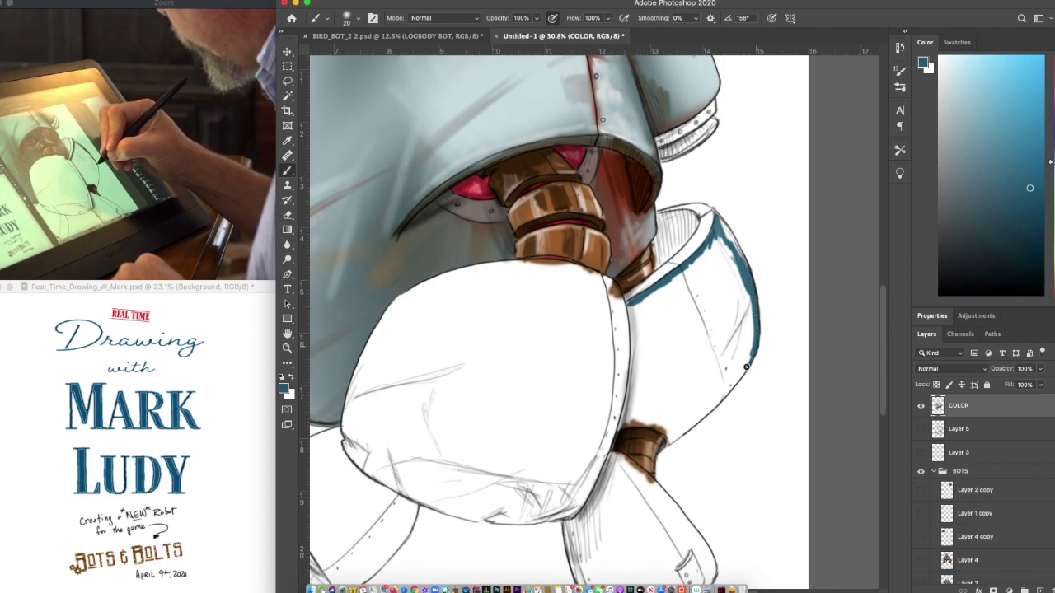
pyautogui.moveTo(736, 378)
pyautogui.mouseDown()
pyautogui.moveTo(747, 308)
pyautogui.moveTo(755, 322)
pyautogui.moveTo(725, 223)
pyautogui.mouseUp()
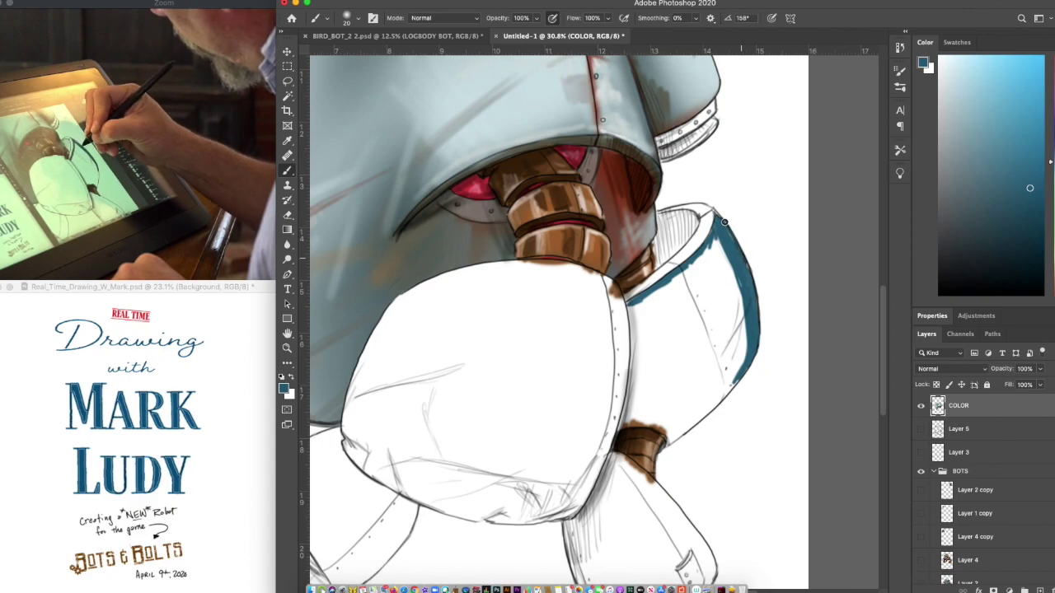
pyautogui.moveTo(736, 281); pyautogui.dragTo(720, 252)
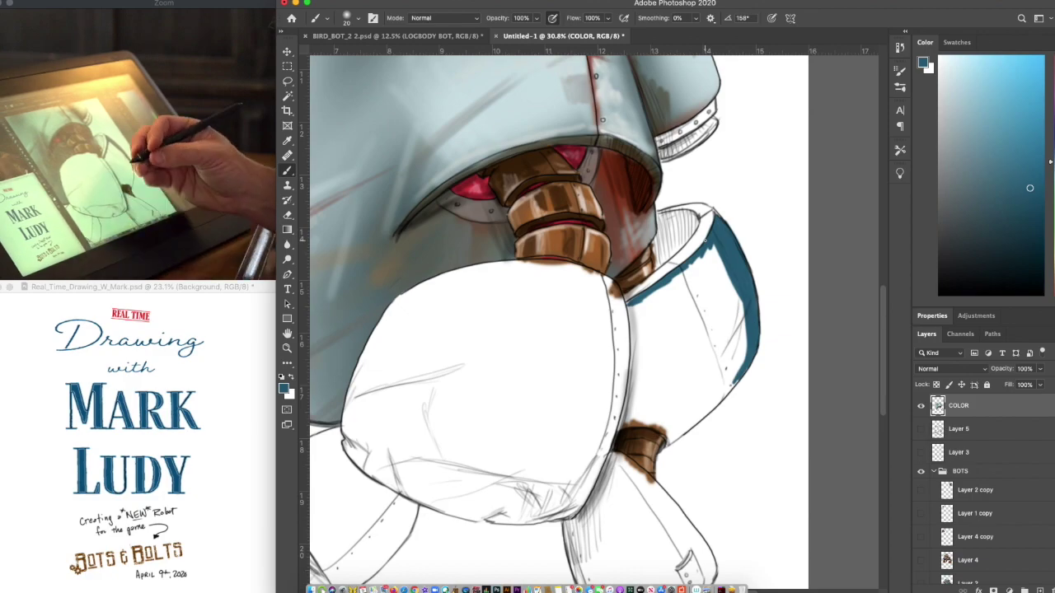
# Outline the rear leg shell's inner side, the edge above the brown joint and the lower edge in teal blue
pyautogui.moveTo(693, 265); pyautogui.dragTo(667, 282)
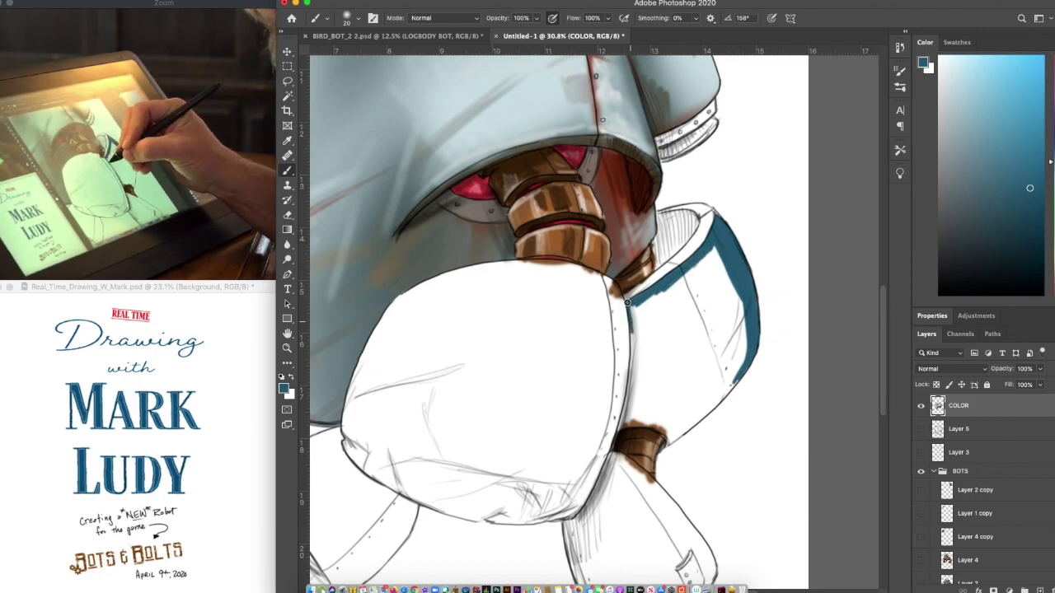
pyautogui.moveTo(630, 368)
pyautogui.mouseDown()
pyautogui.moveTo(630, 305)
pyautogui.moveTo(637, 315)
pyautogui.moveTo(643, 300)
pyautogui.moveTo(632, 306)
pyautogui.moveTo(635, 356)
pyautogui.mouseUp()
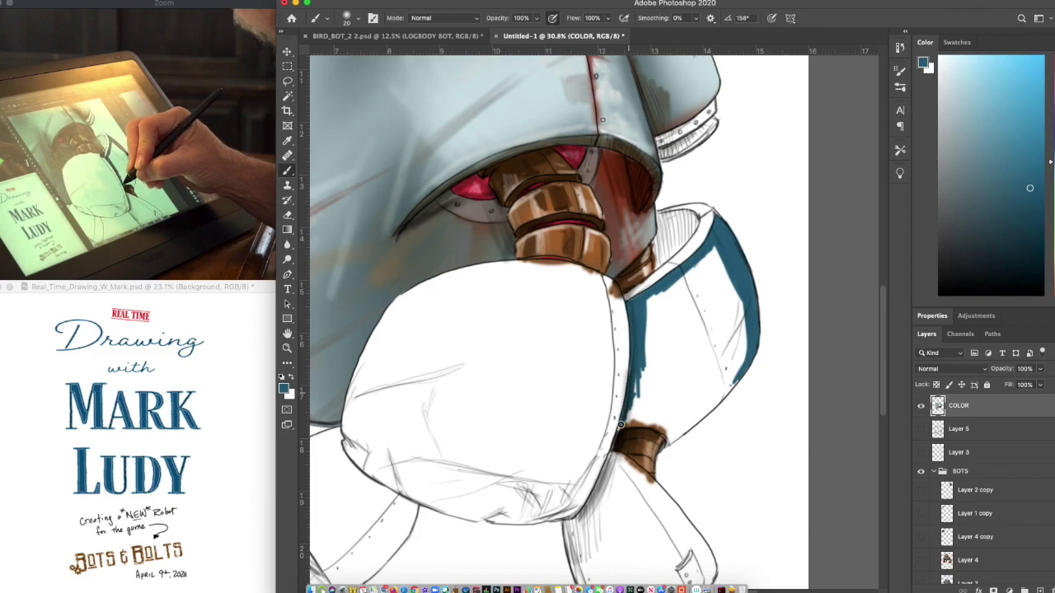
pyautogui.moveTo(629, 424); pyautogui.dragTo(661, 428)
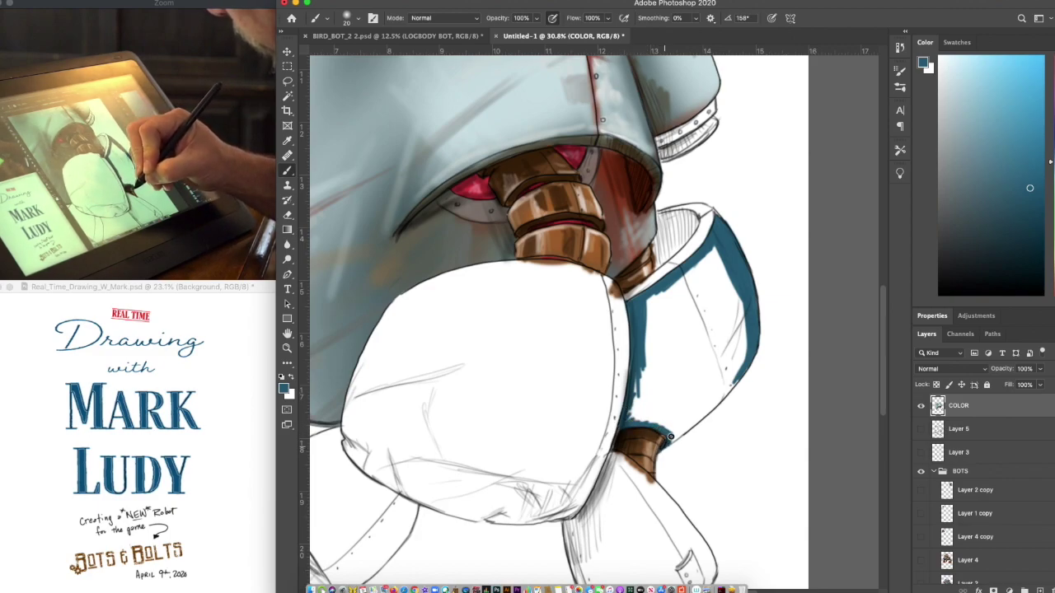
pyautogui.moveTo(669, 438); pyautogui.dragTo(727, 393)
pyautogui.moveTo(691, 423); pyautogui.dragTo(719, 399)
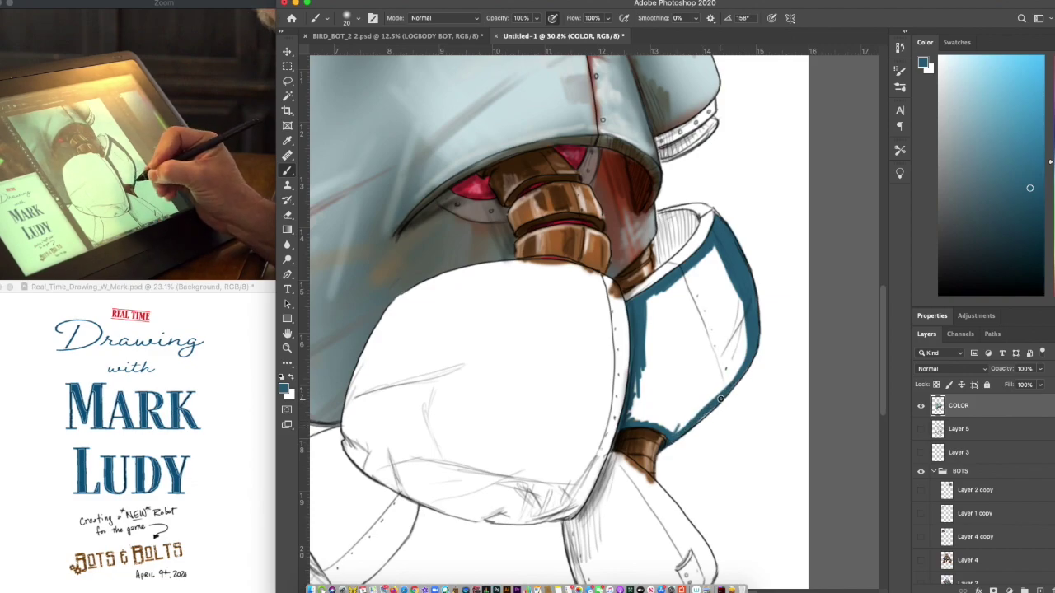
pyautogui.moveTo(683, 433); pyautogui.dragTo(739, 376)
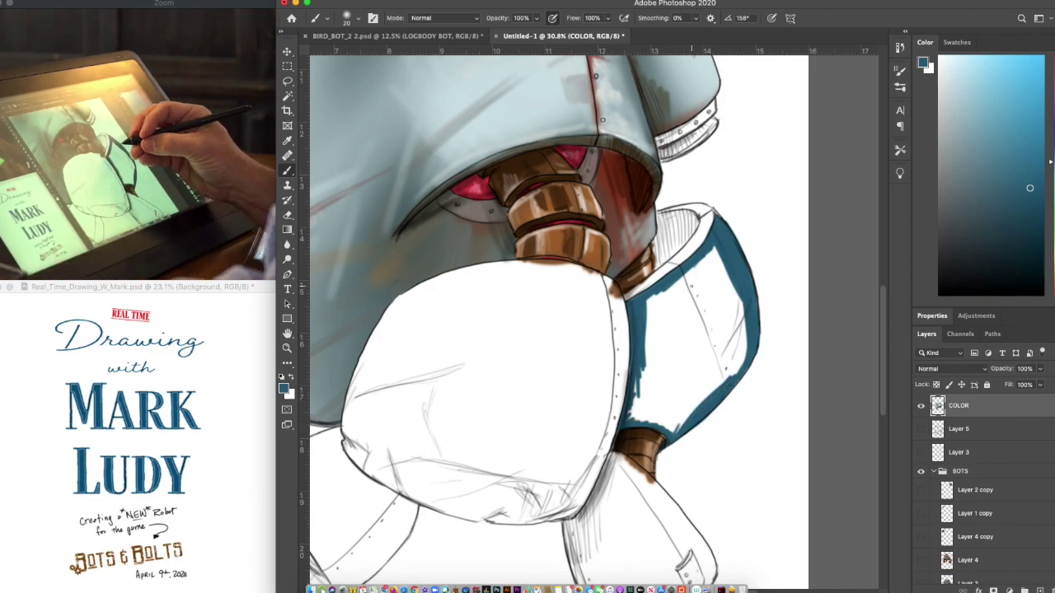
# Fill the rear leg shell's remaining white interior with teal blue using a larger brush
pyautogui.press(']')
pyautogui.press(']')
pyautogui.moveTo(730, 312)
pyautogui.mouseDown()
pyautogui.moveTo(717, 247)
pyautogui.moveTo(734, 273)
pyautogui.moveTo(730, 346)
pyautogui.moveTo(726, 319)
pyautogui.moveTo(715, 381)
pyautogui.moveTo(735, 354)
pyautogui.moveTo(692, 412)
pyautogui.moveTo(725, 322)
pyautogui.moveTo(710, 262)
pyautogui.moveTo(702, 334)
pyautogui.moveTo(709, 282)
pyautogui.moveTo(682, 362)
pyautogui.moveTo(684, 284)
pyautogui.moveTo(673, 290)
pyautogui.moveTo(667, 363)
pyautogui.moveTo(660, 287)
pyautogui.moveTo(638, 306)
pyautogui.moveTo(637, 379)
pyautogui.moveTo(666, 427)
pyautogui.moveTo(651, 387)
pyautogui.moveTo(676, 422)
pyautogui.moveTo(676, 365)
pyautogui.moveTo(689, 386)
pyautogui.moveTo(672, 412)
pyautogui.mouseUp()
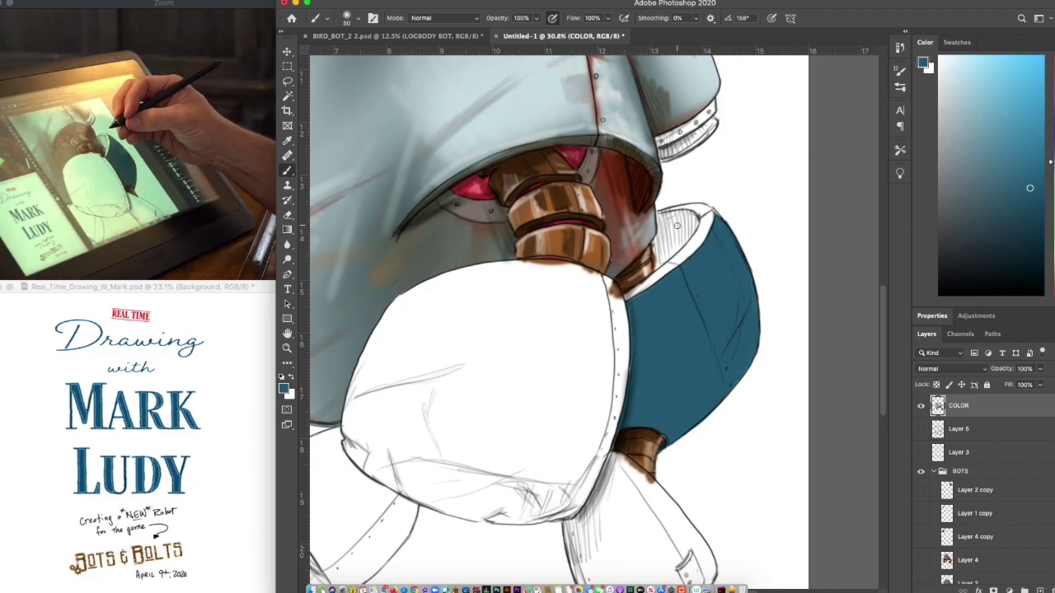
# Reduce the brush size to 25 and lock the transparent pixels of the COLOR layer
pyautogui.press('[')
pyautogui.press('[')
pyautogui.press('[')
pyautogui.press('[')
pyautogui.press('[')
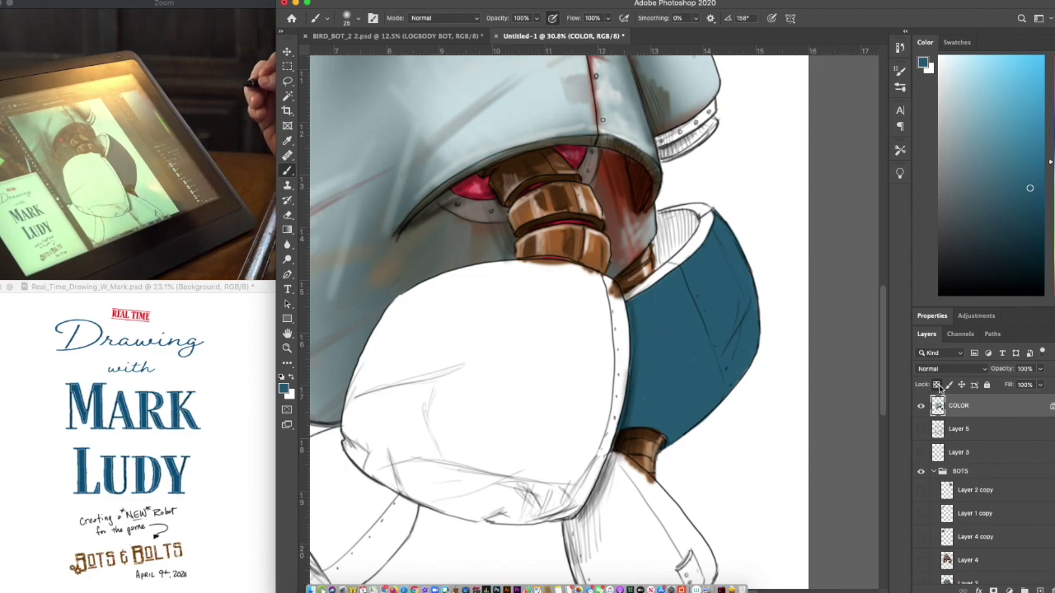
pyautogui.click(938, 386)
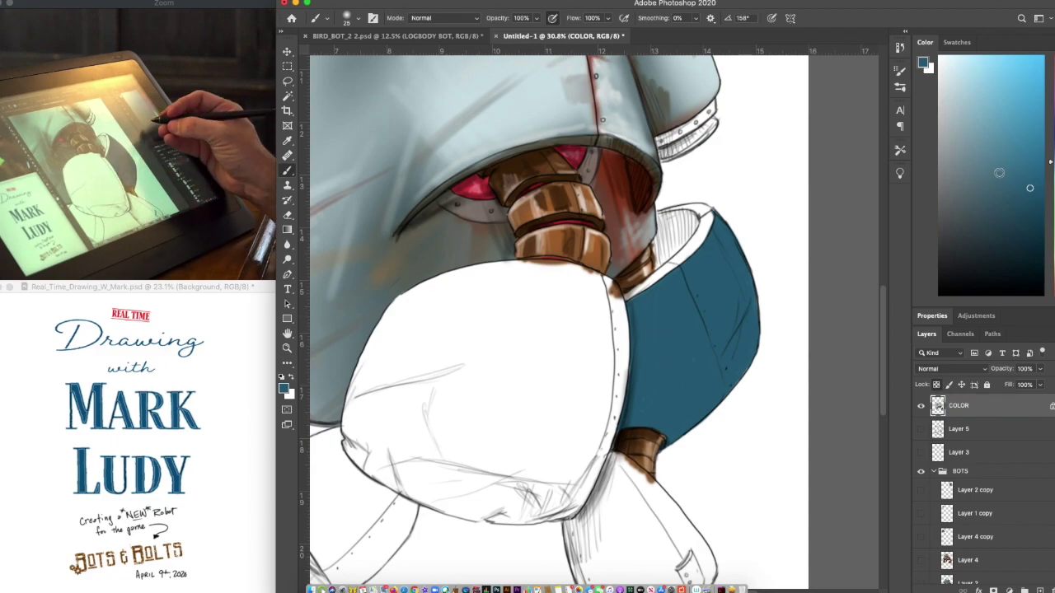
# Pick a bright light blue and paint highlights across the outer panel of the blue rear leg shell
pyautogui.click(1028, 69)
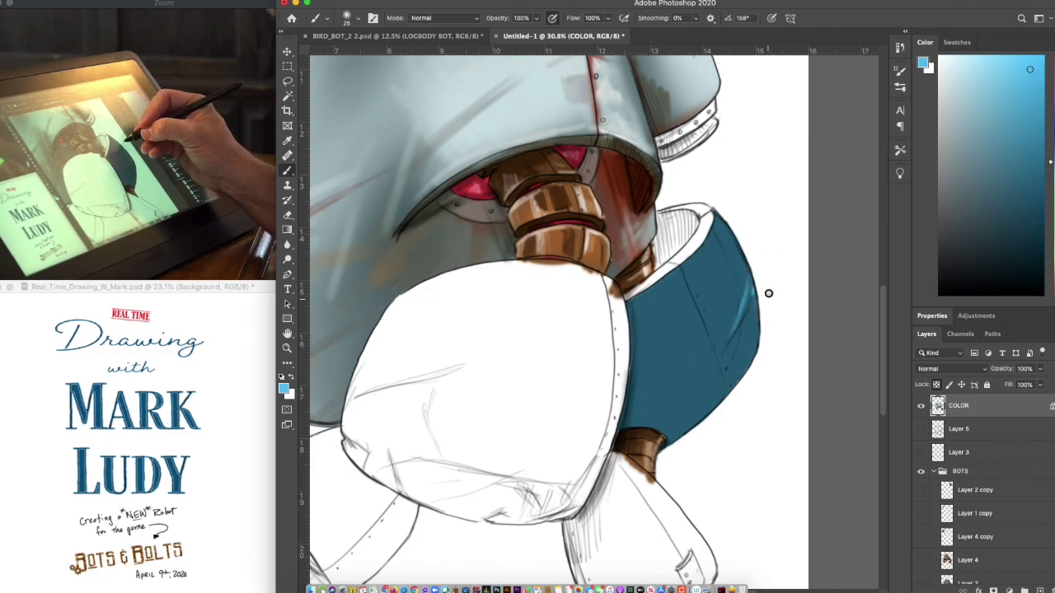
pyautogui.moveTo(747, 257); pyautogui.dragTo(734, 316)
pyautogui.moveTo(720, 215)
pyautogui.mouseDown()
pyautogui.moveTo(747, 282)
pyautogui.moveTo(710, 213)
pyautogui.moveTo(738, 289)
pyautogui.moveTo(712, 235)
pyautogui.moveTo(733, 315)
pyautogui.moveTo(755, 317)
pyautogui.moveTo(750, 356)
pyautogui.mouseUp()
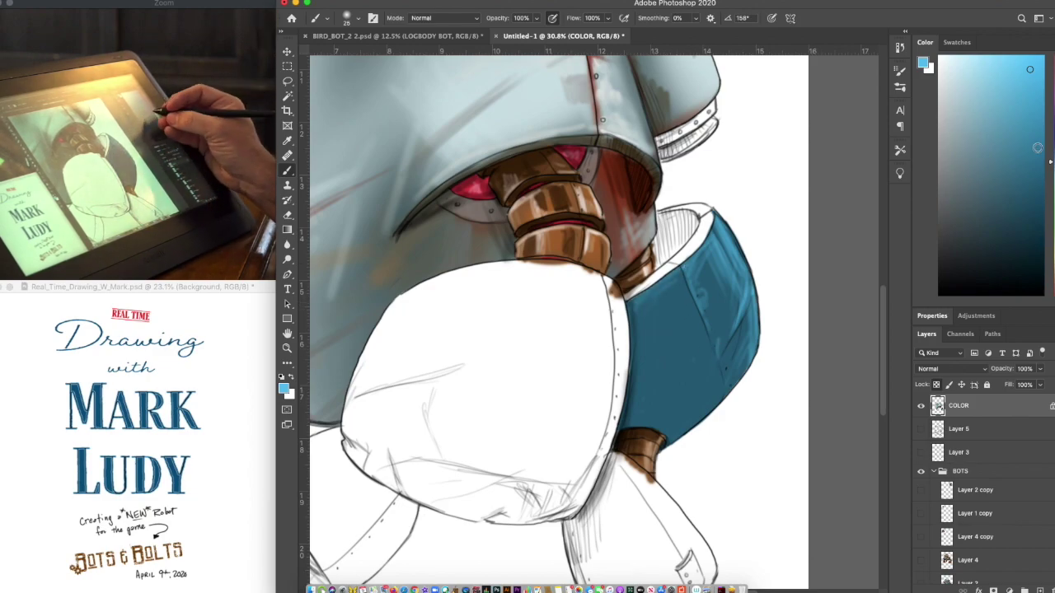
# Paint dark brown lines along the blue shell's seam and edges, and add rust-orange streaks below its rim
pyautogui.moveTo(1050, 288); pyautogui.dragTo(1050, 282)
pyautogui.click(1037, 214)
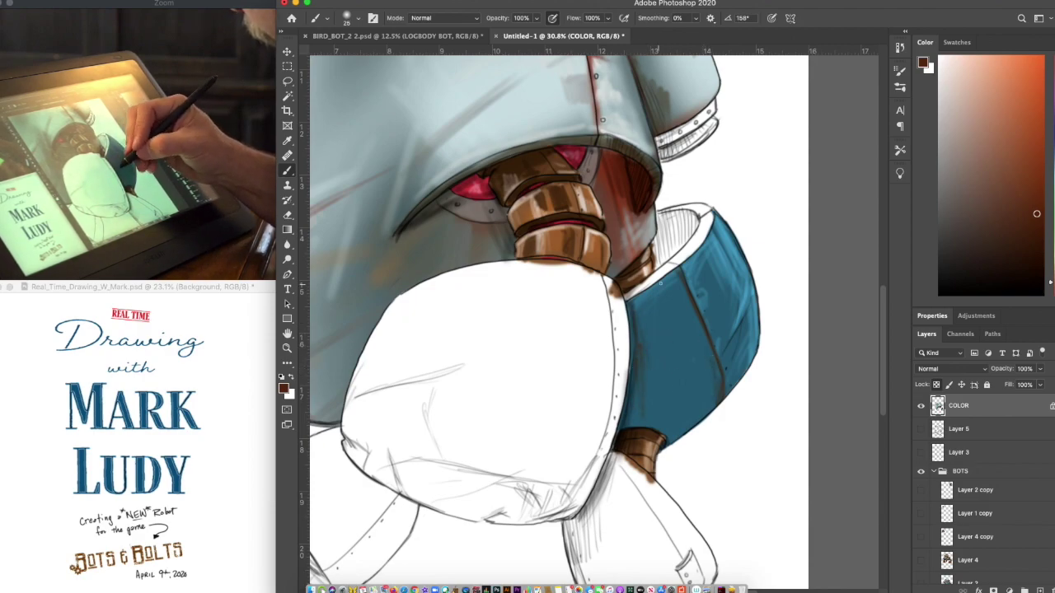
pyautogui.moveTo(666, 286)
pyautogui.mouseDown()
pyautogui.moveTo(696, 366)
pyautogui.moveTo(654, 289)
pyautogui.moveTo(630, 304)
pyautogui.moveTo(713, 229)
pyautogui.moveTo(742, 322)
pyautogui.moveTo(725, 350)
pyautogui.mouseUp()
pyautogui.moveTo(756, 296)
pyautogui.mouseDown()
pyautogui.moveTo(734, 329)
pyautogui.moveTo(739, 362)
pyautogui.mouseUp()
pyautogui.moveTo(753, 314); pyautogui.dragTo(747, 361)
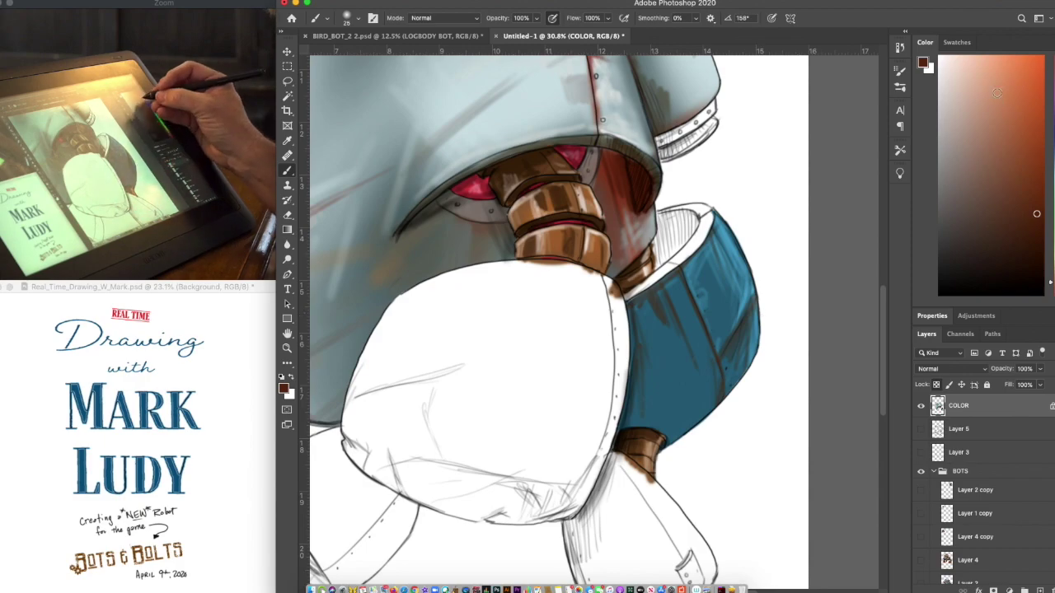
pyautogui.click(1035, 136)
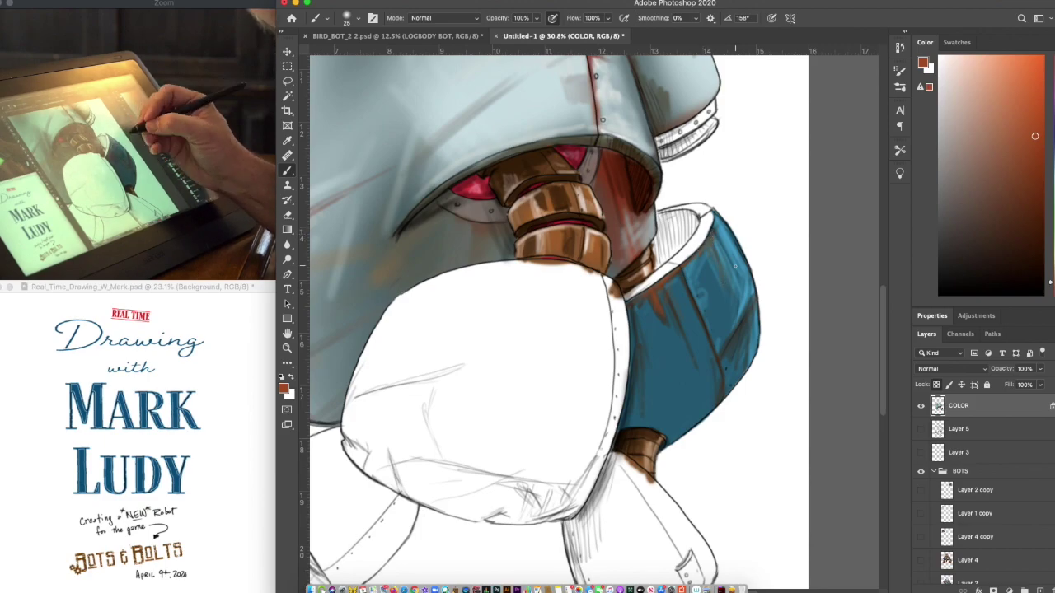
# Pick a light gray and paint worn-metal scuffs below the rim and near the lower edge of the blue shell
pyautogui.click(940, 126)
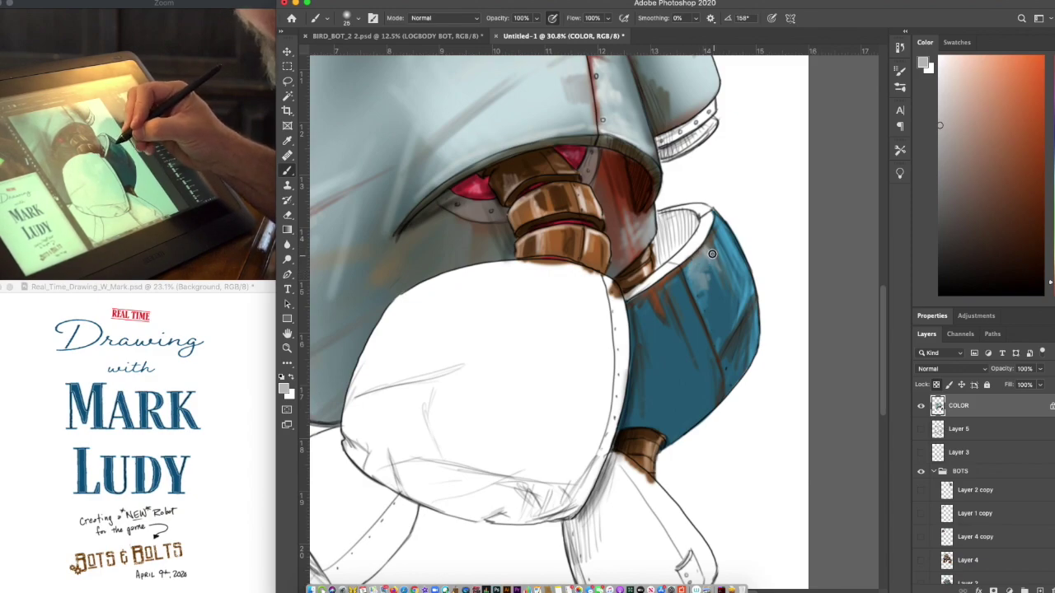
pyautogui.moveTo(718, 229)
pyautogui.mouseDown()
pyautogui.moveTo(734, 270)
pyautogui.moveTo(715, 311)
pyautogui.moveTo(721, 327)
pyautogui.moveTo(687, 308)
pyautogui.moveTo(693, 341)
pyautogui.mouseUp()
pyautogui.moveTo(673, 282)
pyautogui.mouseDown()
pyautogui.moveTo(696, 334)
pyautogui.moveTo(695, 315)
pyautogui.moveTo(681, 340)
pyautogui.moveTo(658, 290)
pyautogui.moveTo(662, 330)
pyautogui.mouseUp()
pyautogui.moveTo(740, 357)
pyautogui.mouseDown()
pyautogui.moveTo(723, 385)
pyautogui.moveTo(750, 350)
pyautogui.moveTo(677, 437)
pyautogui.moveTo(722, 398)
pyautogui.mouseUp()
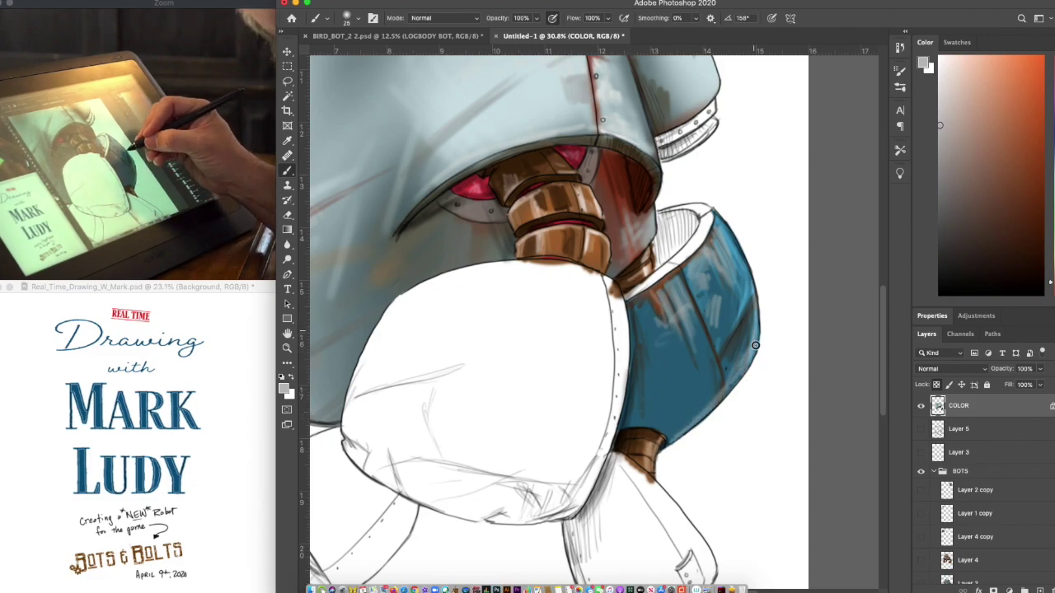
# Sample the shell's blue, darken it to navy and deepen the shadows on the rear leg shell
pyautogui.moveTo(789, 308); pyautogui.dragTo(874, 281)
pyautogui.keyDown('alt'); pyautogui.click(760, 371); pyautogui.keyUp('alt')
pyautogui.click(1036, 244)
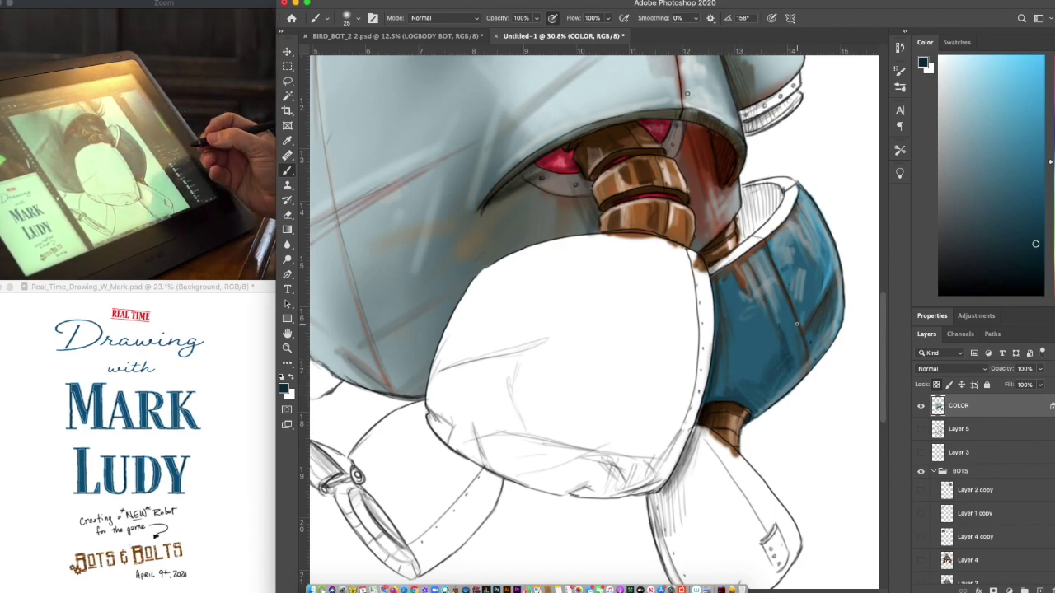
pyautogui.moveTo(797, 324); pyautogui.dragTo(858, 459)
pyautogui.press('super+minus')
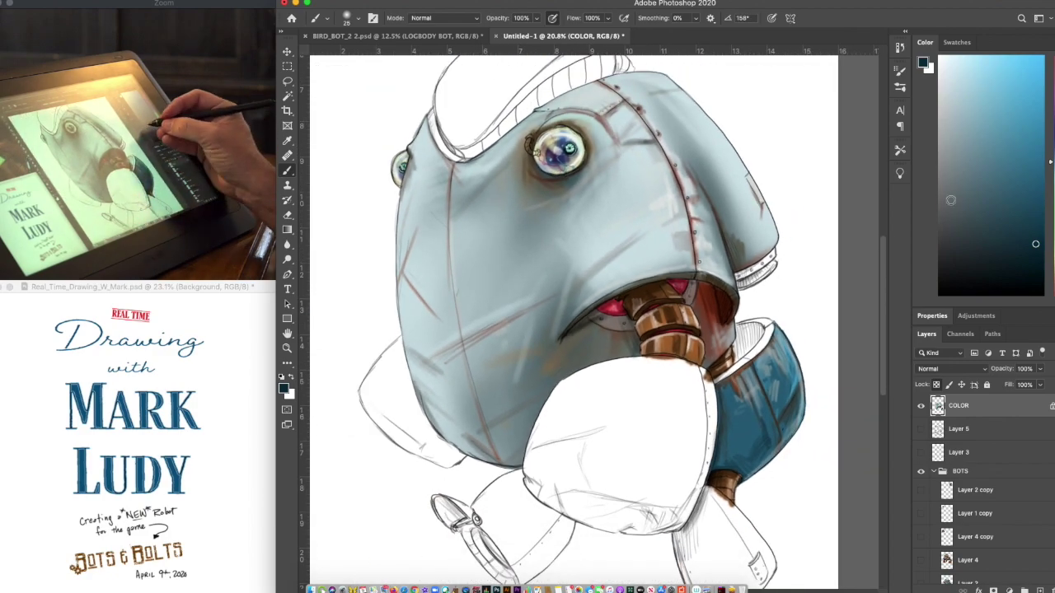
# Paint a light gray worn patch beside the large body's vertical seam and accent its edge with near-white
pyautogui.click(939, 125)
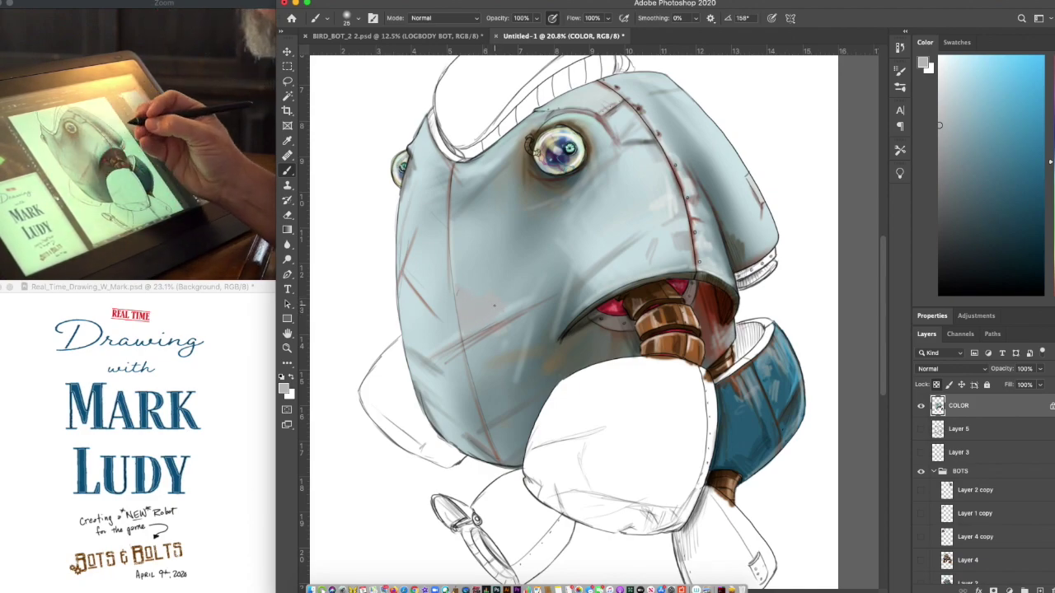
pyautogui.click(939, 68)
pyautogui.moveTo(458, 293); pyautogui.dragTo(512, 304)
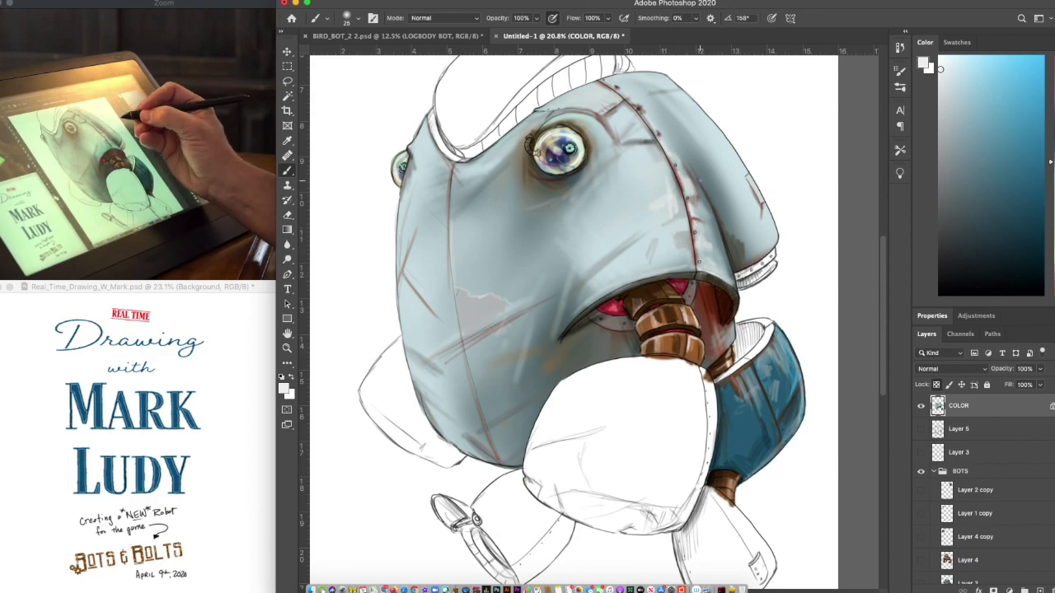
# Paint the blue leg shell's white rim medium gray, lighten it with pale gray, and sample the rust brown beneath it
pyautogui.scroll(-1, 822, 423)
pyautogui.scroll(4, 821, 423)
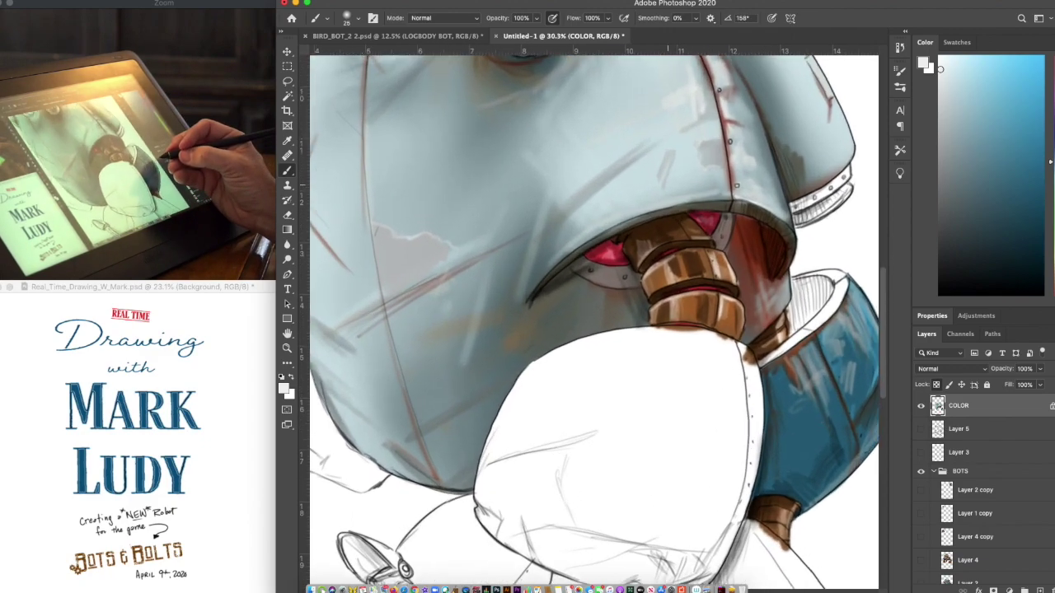
pyautogui.hscroll(3, 822, 423)
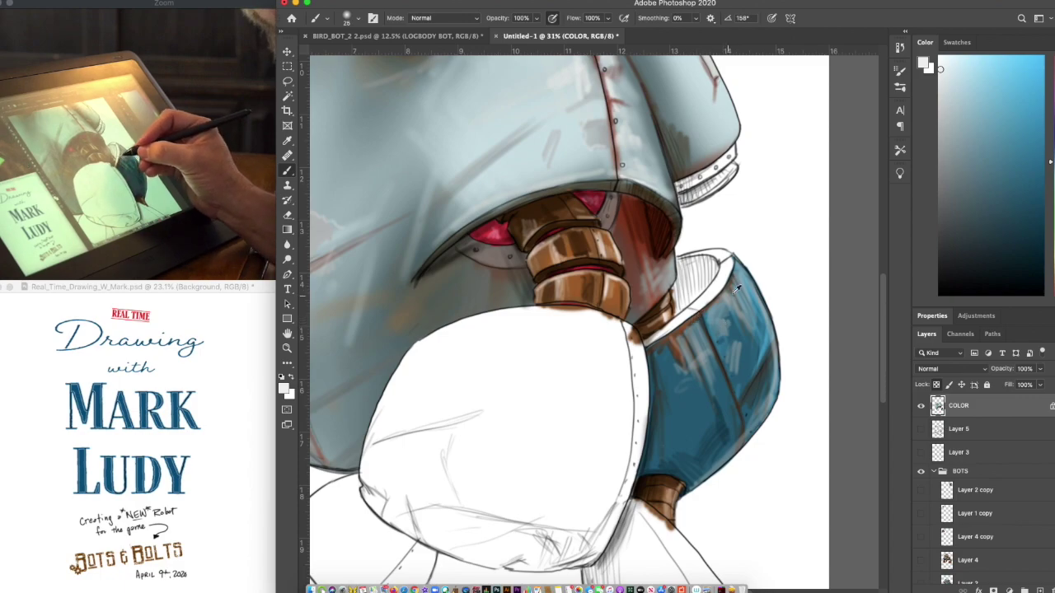
pyautogui.click(943, 133)
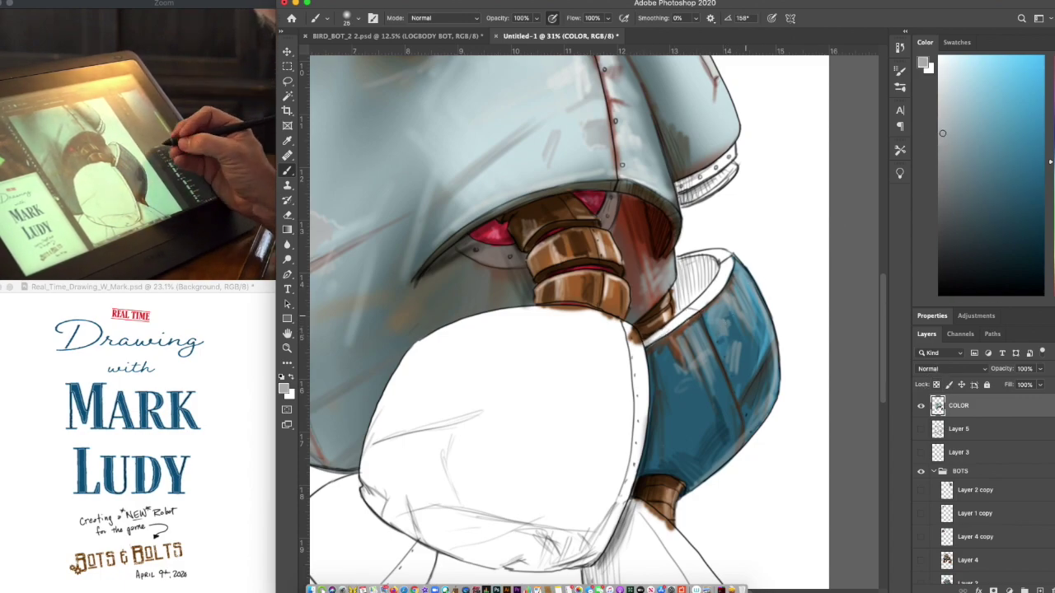
pyautogui.moveTo(673, 327)
pyautogui.mouseDown()
pyautogui.moveTo(649, 339)
pyautogui.moveTo(702, 304)
pyautogui.moveTo(681, 323)
pyautogui.mouseUp()
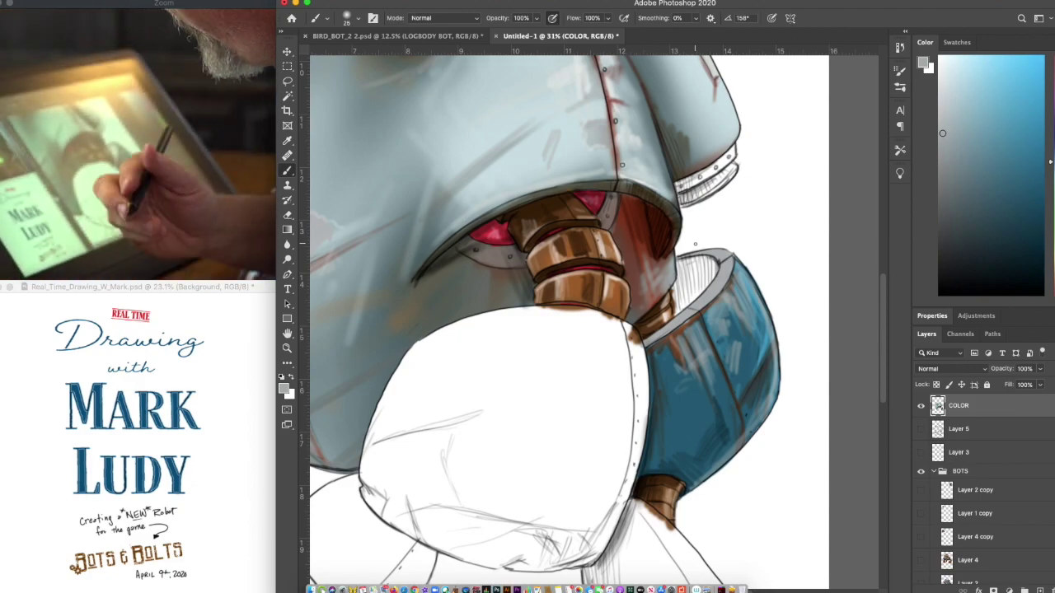
pyautogui.click(942, 84)
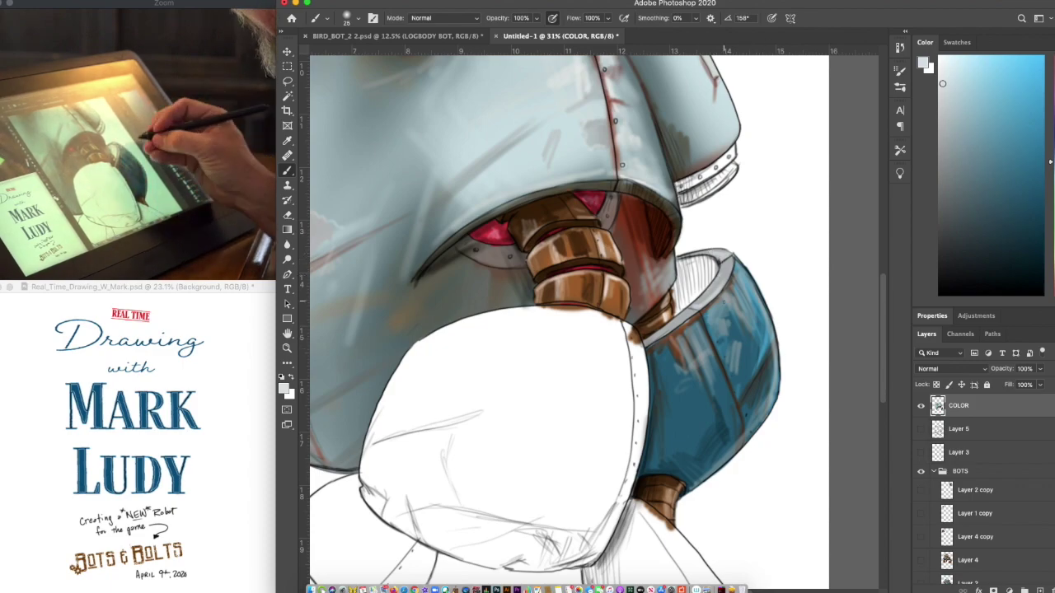
pyautogui.keyDown('alt'); pyautogui.click(689, 319); pyautogui.keyUp('alt')
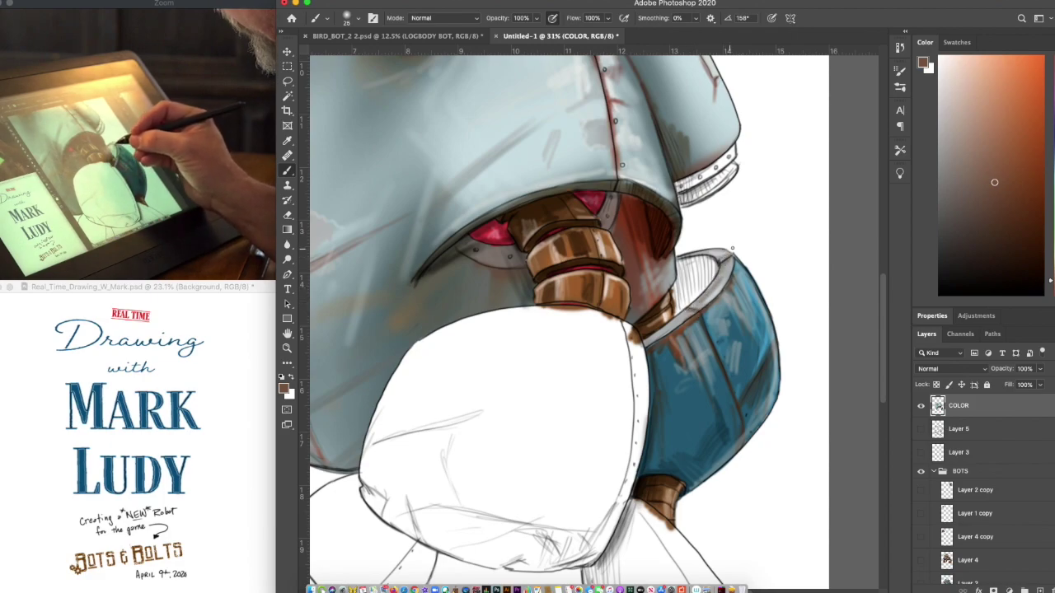
# Sample a near-black from the blue shell's shading and darken the hollow opening inside its gray rim
pyautogui.keyDown('alt'); pyautogui.click(763, 373); pyautogui.keyUp('alt')
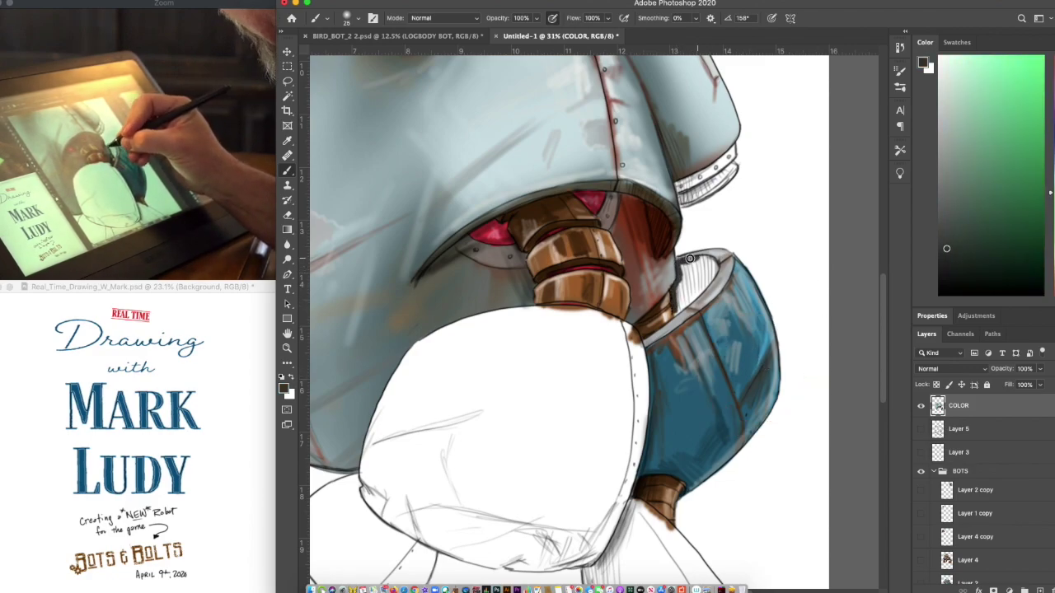
pyautogui.moveTo(678, 285)
pyautogui.mouseDown()
pyautogui.moveTo(697, 272)
pyautogui.moveTo(678, 312)
pyautogui.mouseUp()
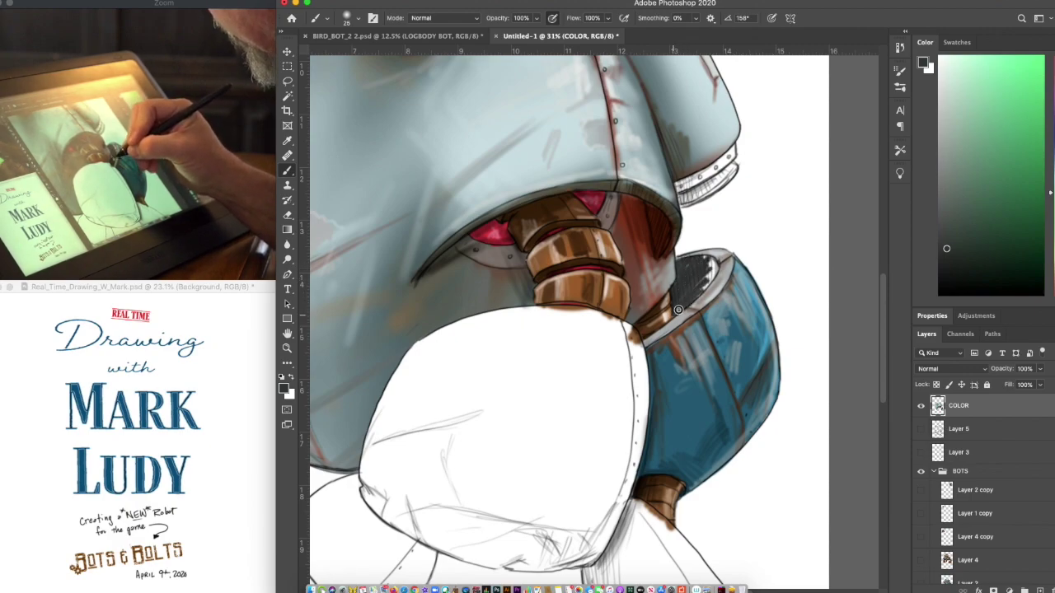
pyautogui.moveTo(712, 277); pyautogui.dragTo(709, 264)
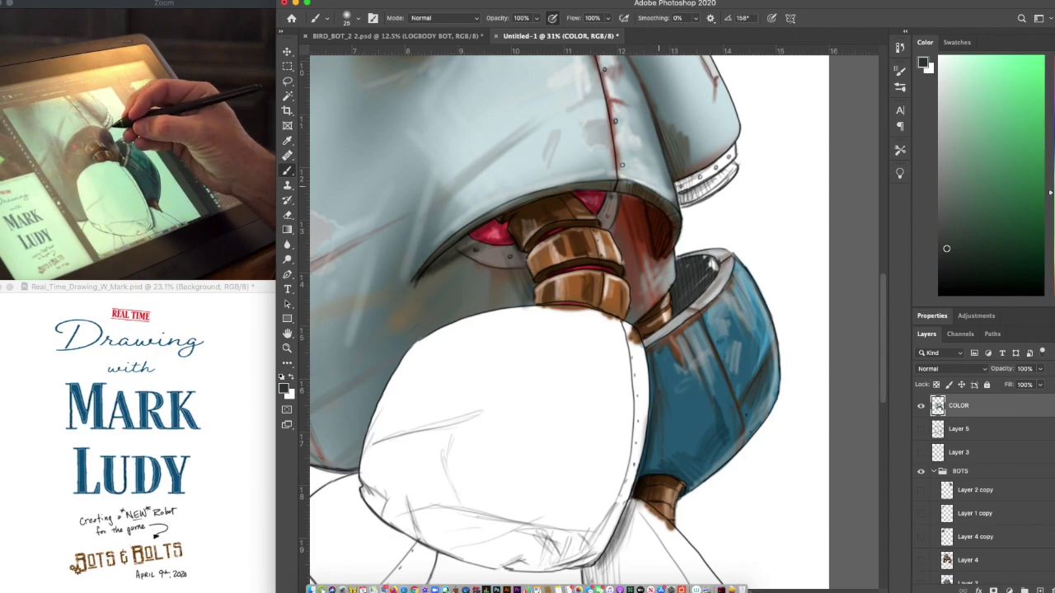
# Sample white and add highlights to the riveted gray collar beneath the body and along the body's lower edges
pyautogui.keyDown('alt'); pyautogui.click(510, 265); pyautogui.keyUp('alt')
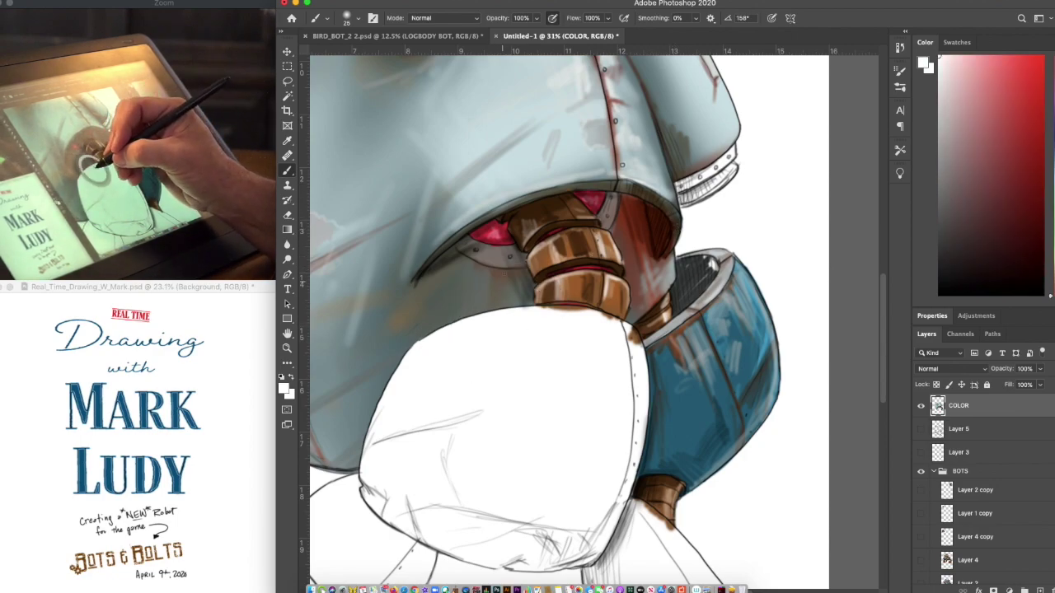
pyautogui.moveTo(488, 244)
pyautogui.mouseDown()
pyautogui.moveTo(478, 243)
pyautogui.moveTo(511, 246)
pyautogui.mouseUp()
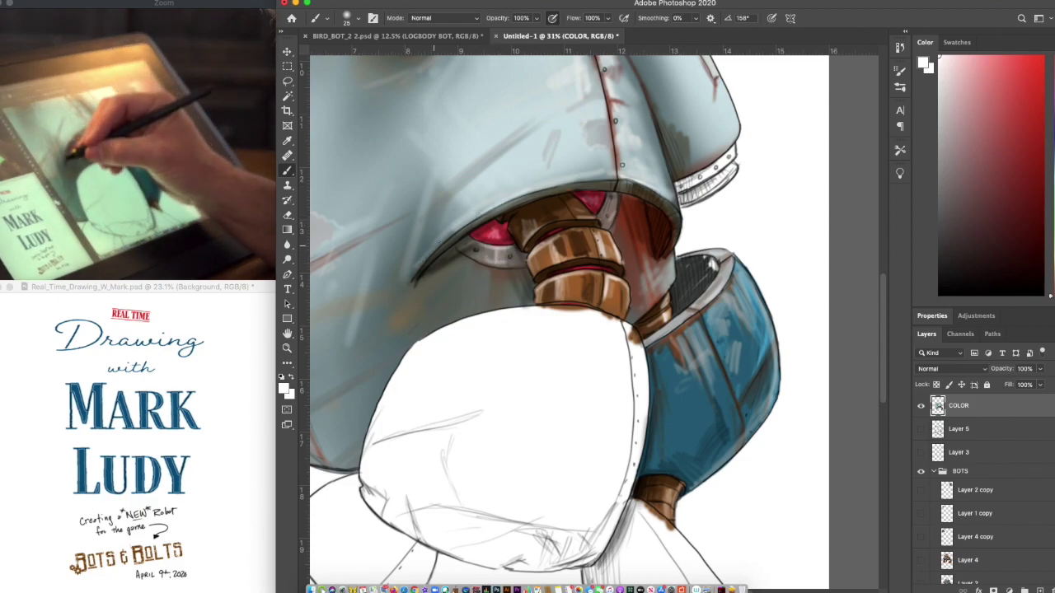
pyautogui.moveTo(675, 207); pyautogui.dragTo(654, 127)
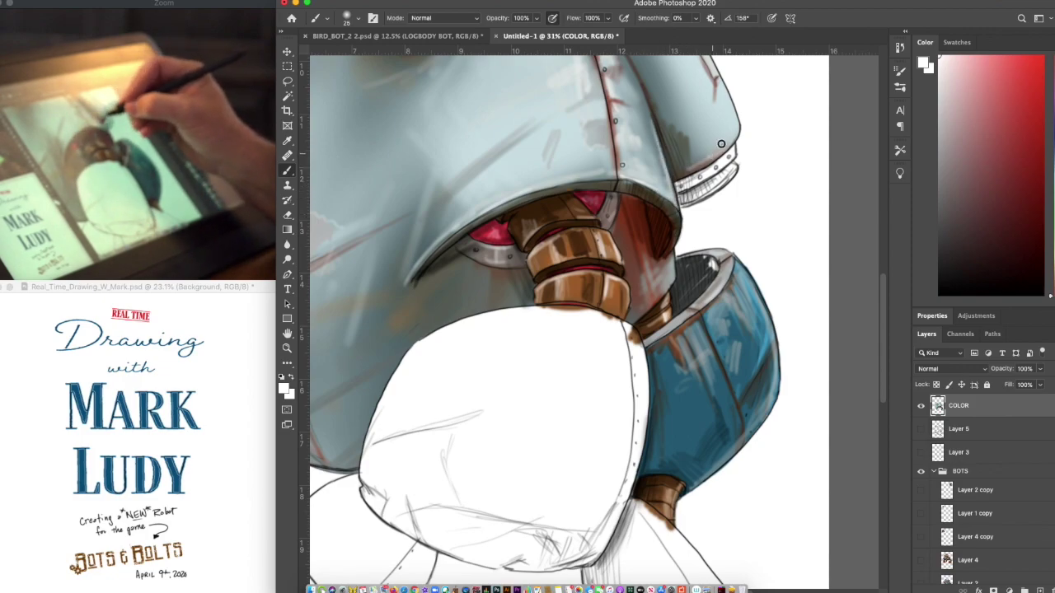
pyautogui.moveTo(718, 125); pyautogui.dragTo(718, 89)
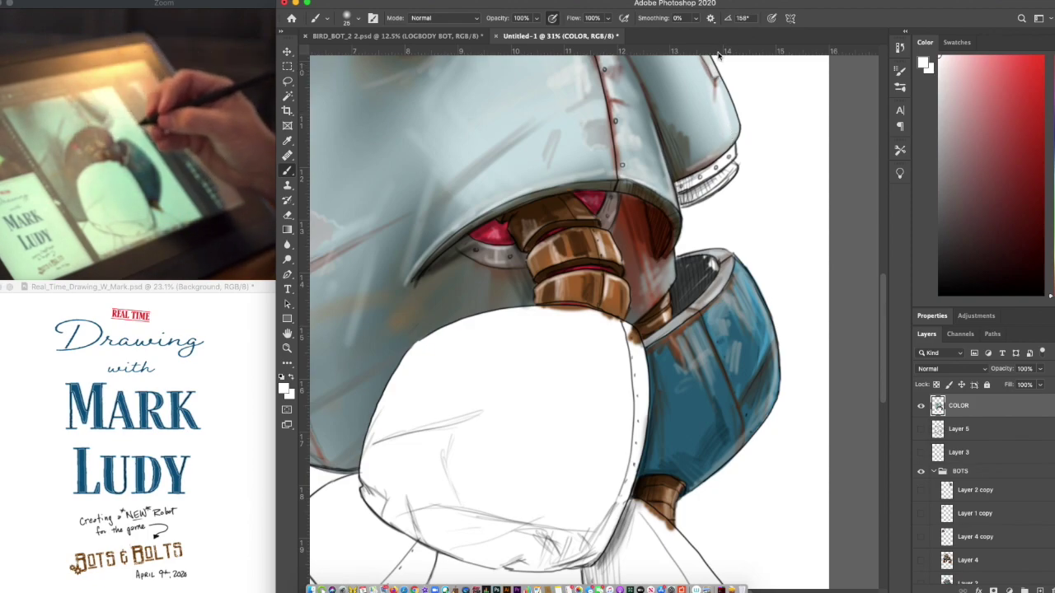
# Add fine white highlights along the blue leg shell's seam and outer edge
pyautogui.moveTo(731, 231); pyautogui.dragTo(737, 271)
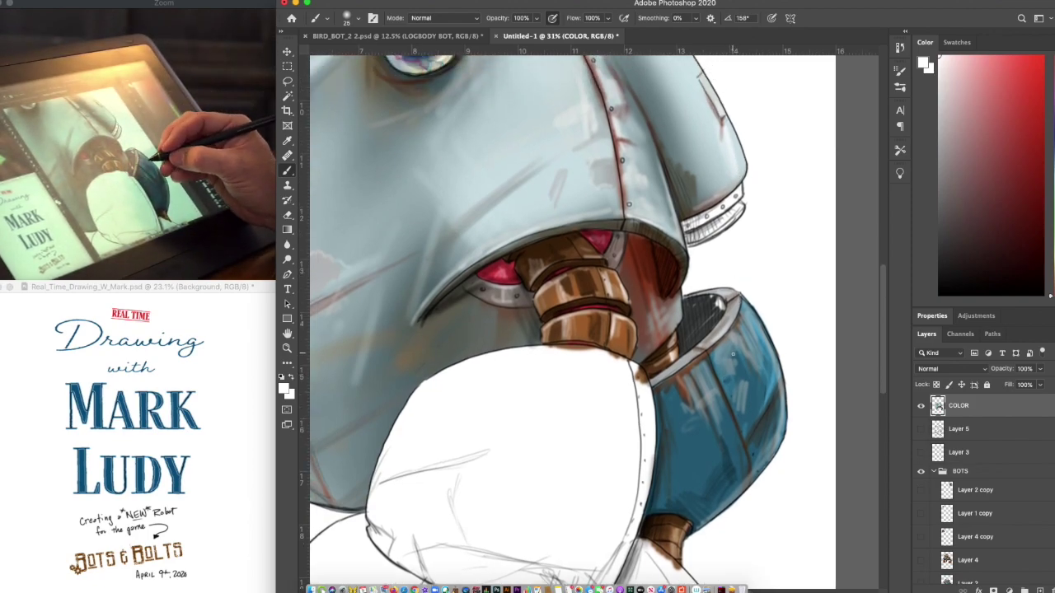
pyautogui.moveTo(739, 419); pyautogui.dragTo(755, 462)
pyautogui.moveTo(711, 496); pyautogui.dragTo(777, 389)
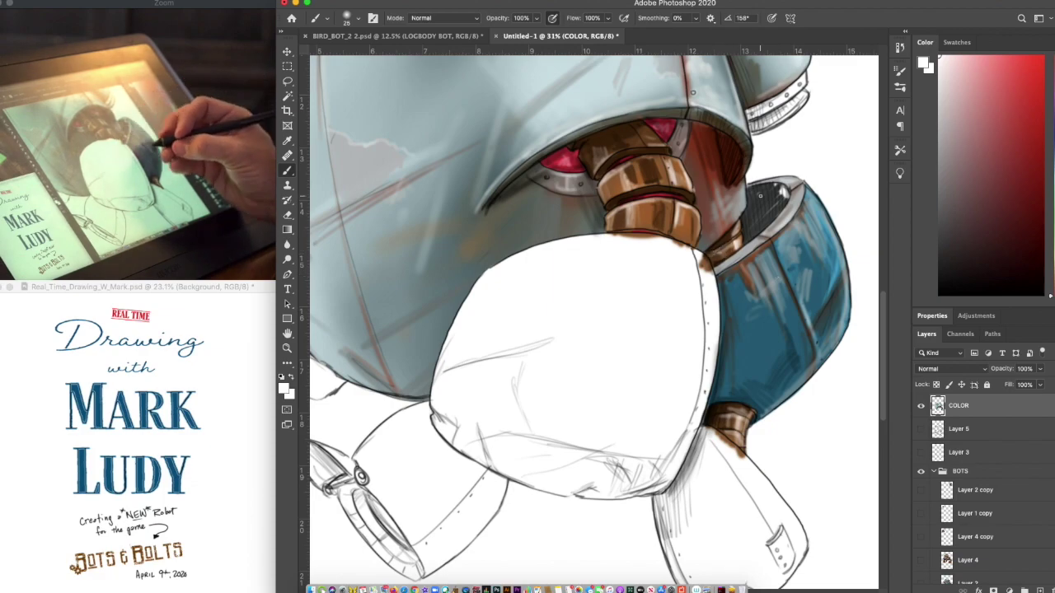
pyautogui.scroll(-5, 741, 230)
pyautogui.scroll(5, 802, 371)
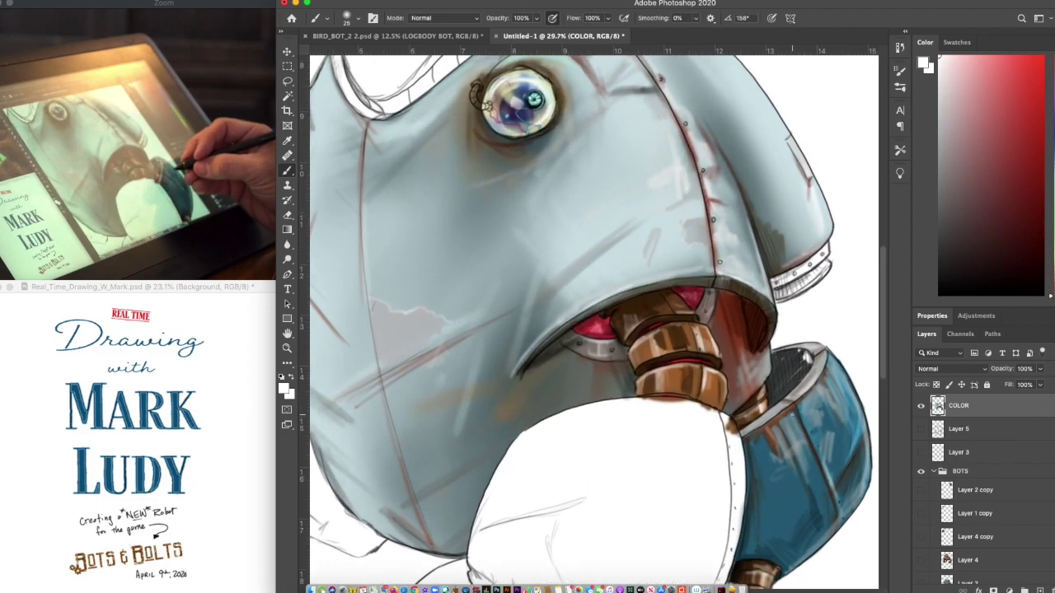
pyautogui.moveTo(793, 415); pyautogui.dragTo(845, 273)
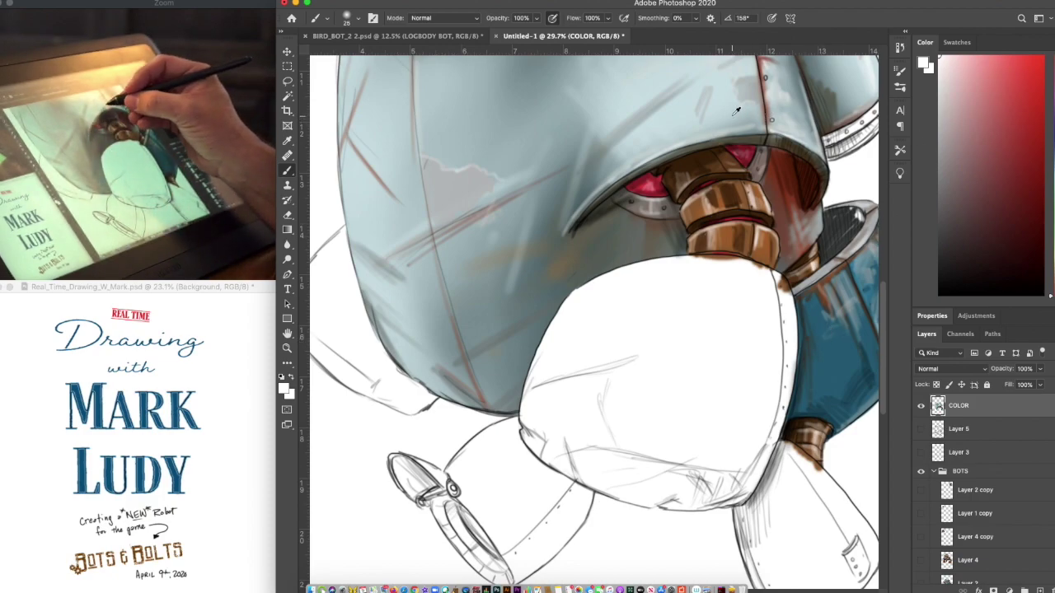
pyautogui.keyDown('alt'); pyautogui.click(551, 200); pyautogui.keyUp('alt')
pyautogui.moveTo(568, 299); pyautogui.dragTo(522, 413)
pyautogui.scroll(-5, 523, 382)
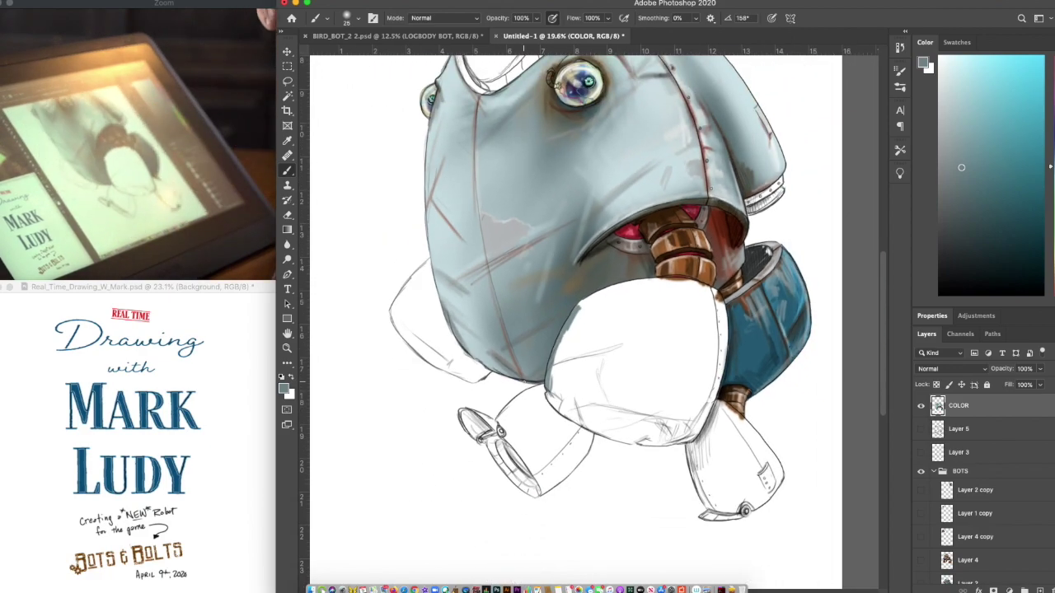
pyautogui.scroll(3, 524, 382)
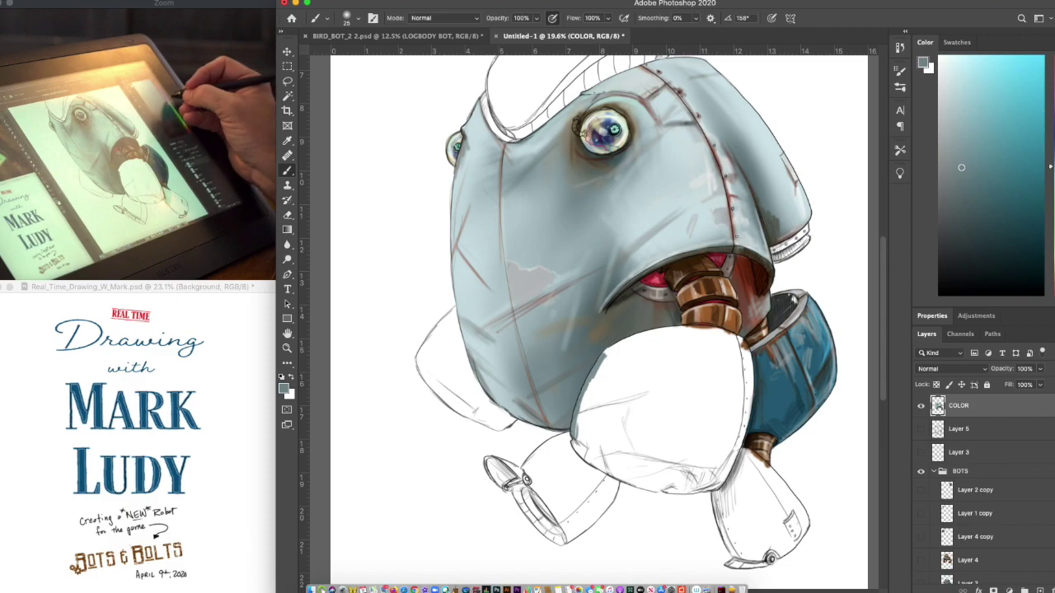
# Pick a dark purple and paint a thick outline just inside the contour of the uncolored front leg shell
pyautogui.click(1051, 113)
pyautogui.moveTo(1015, 158)
pyautogui.mouseDown()
pyautogui.moveTo(989, 192)
pyautogui.moveTo(992, 213)
pyautogui.mouseUp()
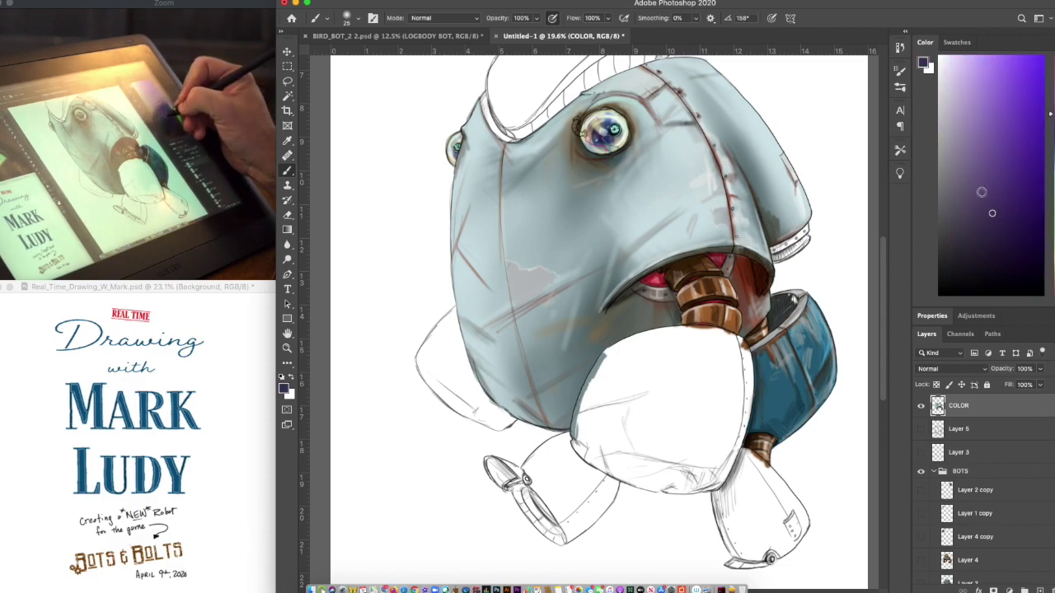
pyautogui.moveTo(602, 359); pyautogui.dragTo(571, 433)
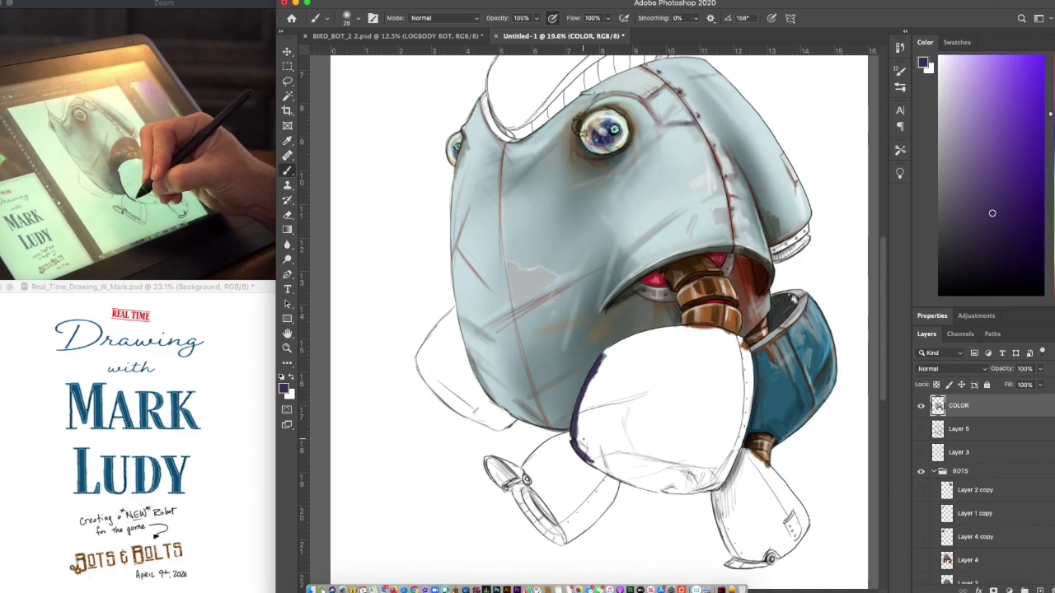
pyautogui.moveTo(617, 474)
pyautogui.mouseDown()
pyautogui.moveTo(584, 451)
pyautogui.moveTo(651, 484)
pyautogui.mouseUp()
pyautogui.moveTo(739, 411)
pyautogui.mouseDown()
pyautogui.moveTo(731, 460)
pyautogui.moveTo(751, 363)
pyautogui.mouseUp()
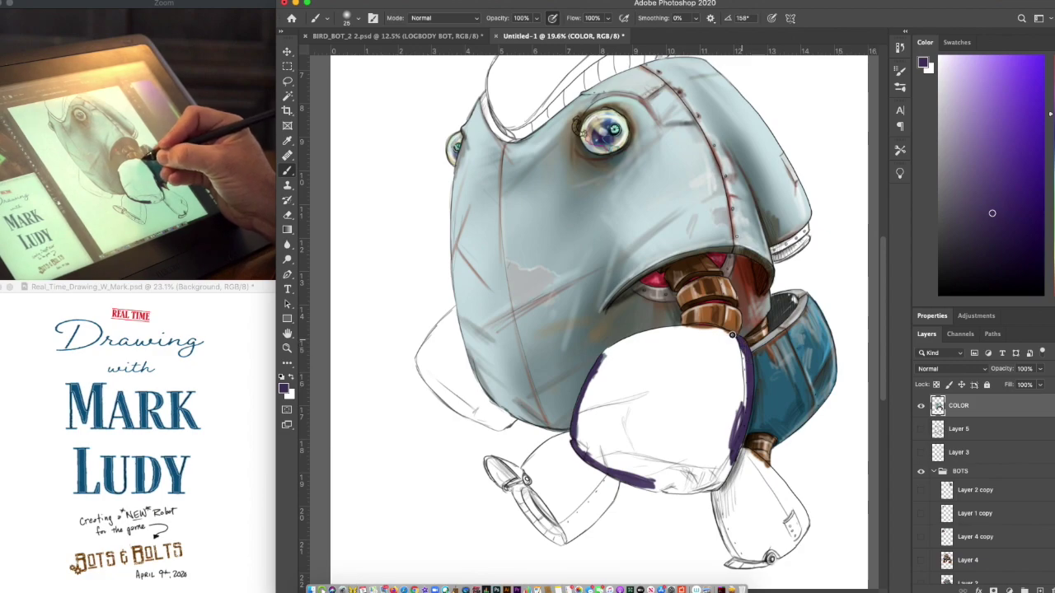
pyautogui.scroll(5, 598, 324)
pyautogui.moveTo(611, 373)
pyautogui.mouseDown()
pyautogui.moveTo(695, 333)
pyautogui.moveTo(816, 340)
pyautogui.moveTo(821, 343)
pyautogui.mouseUp()
pyautogui.scroll(-3, 821, 344)
pyautogui.moveTo(700, 531)
pyautogui.mouseDown()
pyautogui.moveTo(692, 538)
pyautogui.moveTo(618, 512)
pyautogui.moveTo(748, 541)
pyautogui.moveTo(805, 534)
pyautogui.moveTo(822, 492)
pyautogui.mouseUp()
pyautogui.moveTo(798, 536); pyautogui.dragTo(821, 483)
# Lasso the front leg shell along its contour, fill it with the dark purple and deselect it
pyautogui.click(288, 79)
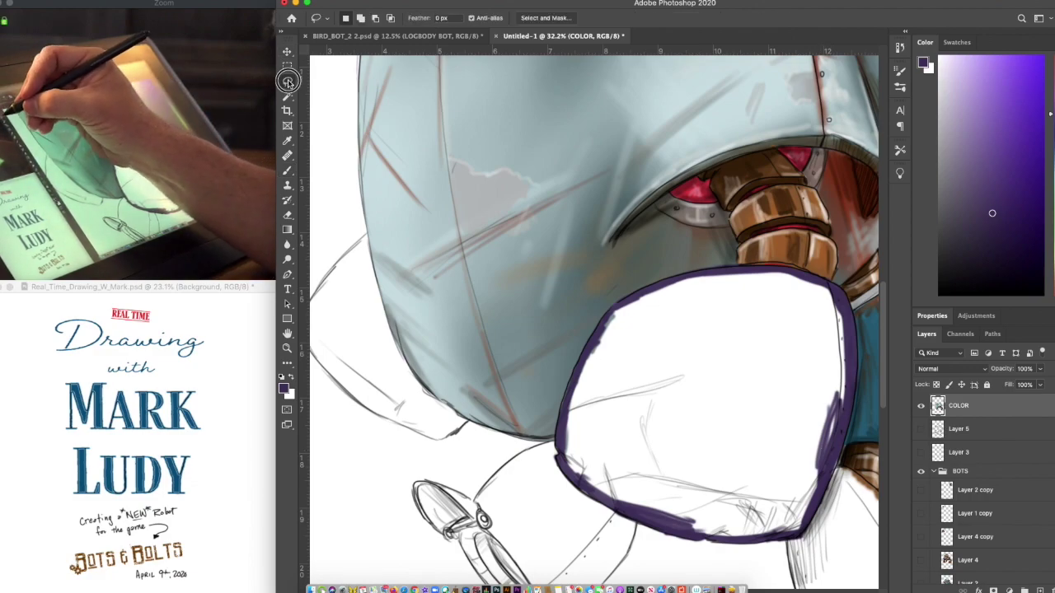
pyautogui.moveTo(559, 452)
pyautogui.mouseDown()
pyautogui.moveTo(572, 374)
pyautogui.moveTo(625, 302)
pyautogui.moveTo(720, 271)
pyautogui.moveTo(696, 271)
pyautogui.moveTo(679, 277)
pyautogui.moveTo(797, 264)
pyautogui.moveTo(806, 279)
pyautogui.moveTo(798, 270)
pyautogui.moveTo(858, 287)
pyautogui.moveTo(842, 291)
pyautogui.moveTo(856, 338)
pyautogui.moveTo(845, 456)
pyautogui.moveTo(800, 539)
pyautogui.moveTo(710, 544)
pyautogui.mouseUp()
pyautogui.moveTo(697, 540)
pyautogui.mouseDown()
pyautogui.moveTo(651, 532)
pyautogui.moveTo(595, 501)
pyautogui.mouseUp()
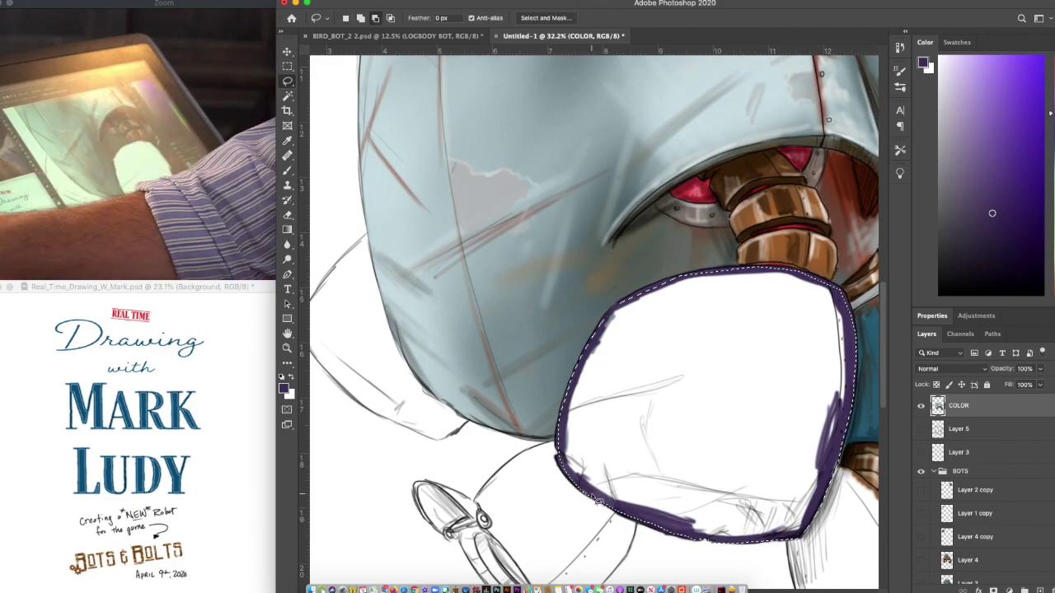
pyautogui.hotkey('alt', 'BackSpace')
pyautogui.press('super+d')
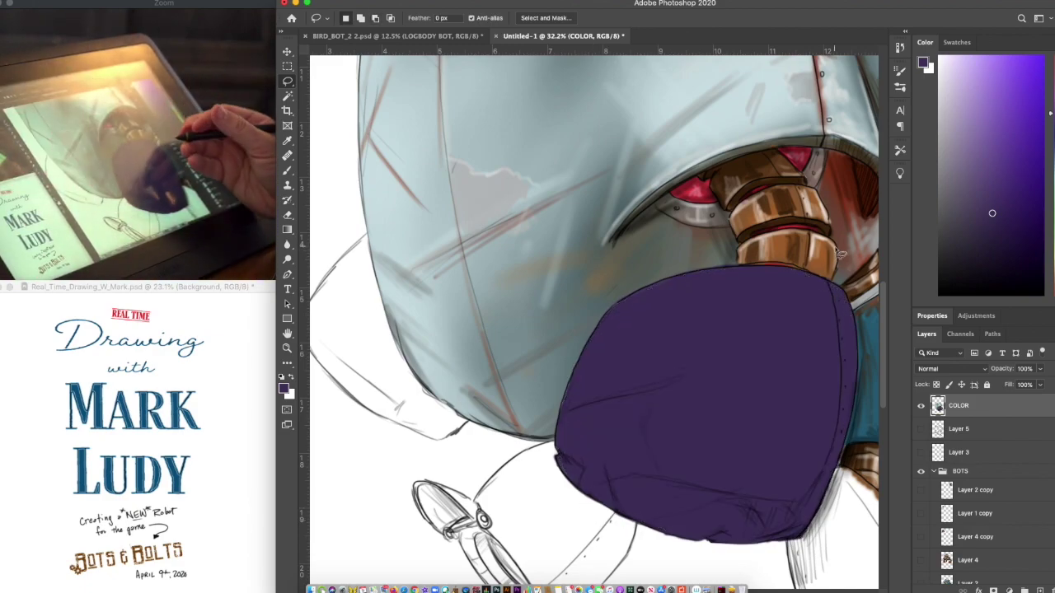
# Lasso the uncolored far leg shell behind the body and fill it with the same dark purple
pyautogui.press('super+minus')
pyautogui.press('super+plus')
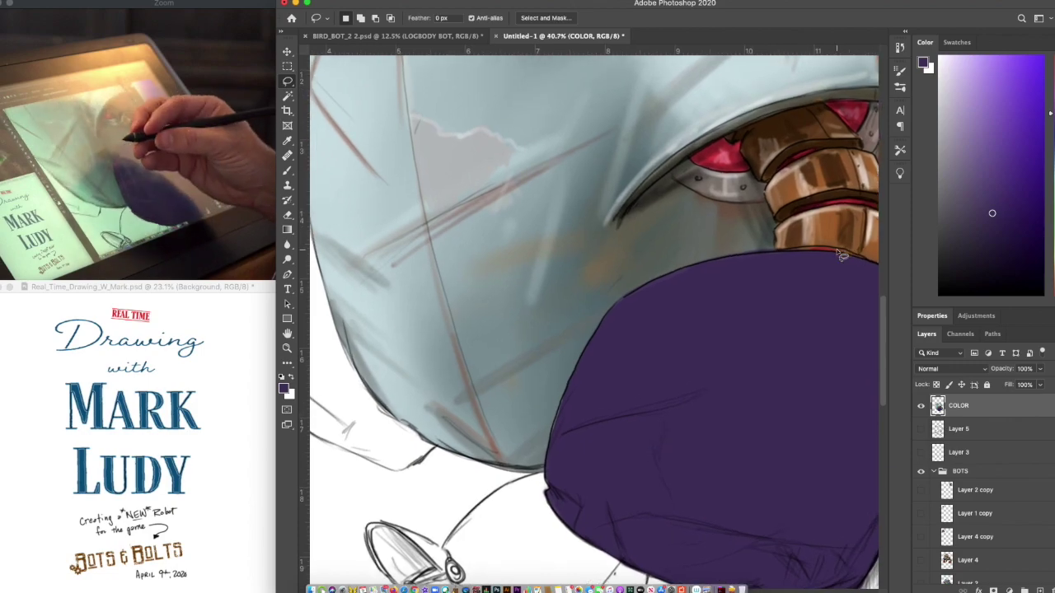
pyautogui.moveTo(694, 259); pyautogui.dragTo(839, 252)
pyautogui.keyDown('alt'); pyautogui.click(453, 199); pyautogui.keyUp('alt')
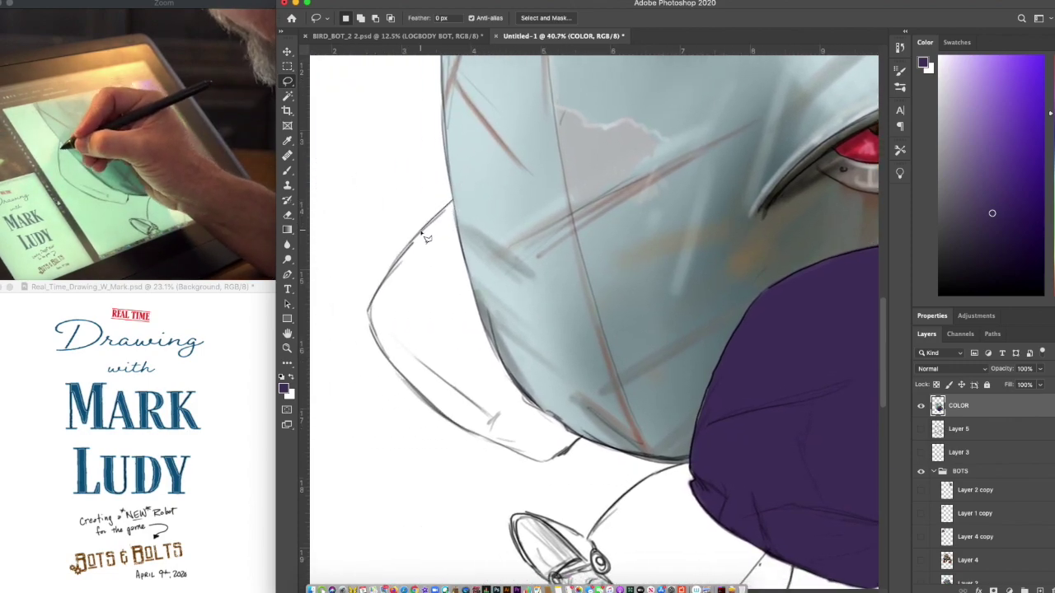
pyautogui.moveTo(426, 238)
pyautogui.mouseDown()
pyautogui.moveTo(397, 269)
pyautogui.moveTo(377, 333)
pyautogui.moveTo(408, 384)
pyautogui.moveTo(466, 437)
pyautogui.moveTo(462, 423)
pyautogui.moveTo(517, 497)
pyautogui.moveTo(486, 443)
pyautogui.moveTo(538, 468)
pyautogui.moveTo(580, 436)
pyautogui.moveTo(542, 415)
pyautogui.moveTo(534, 388)
pyautogui.moveTo(492, 346)
pyautogui.moveTo(460, 240)
pyautogui.moveTo(460, 196)
pyautogui.mouseUp()
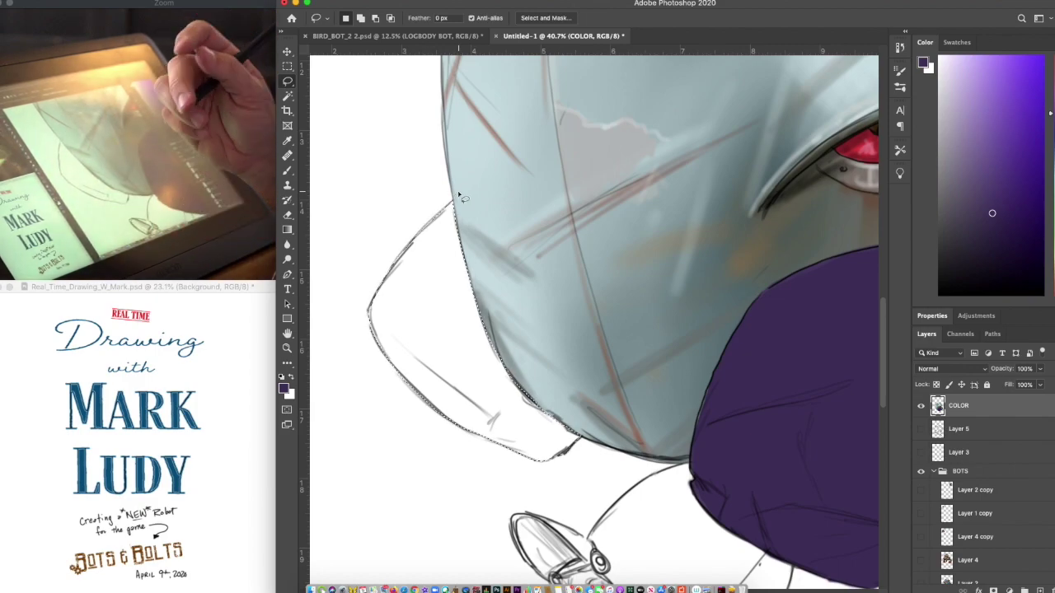
pyautogui.scroll(-3, 730, 354)
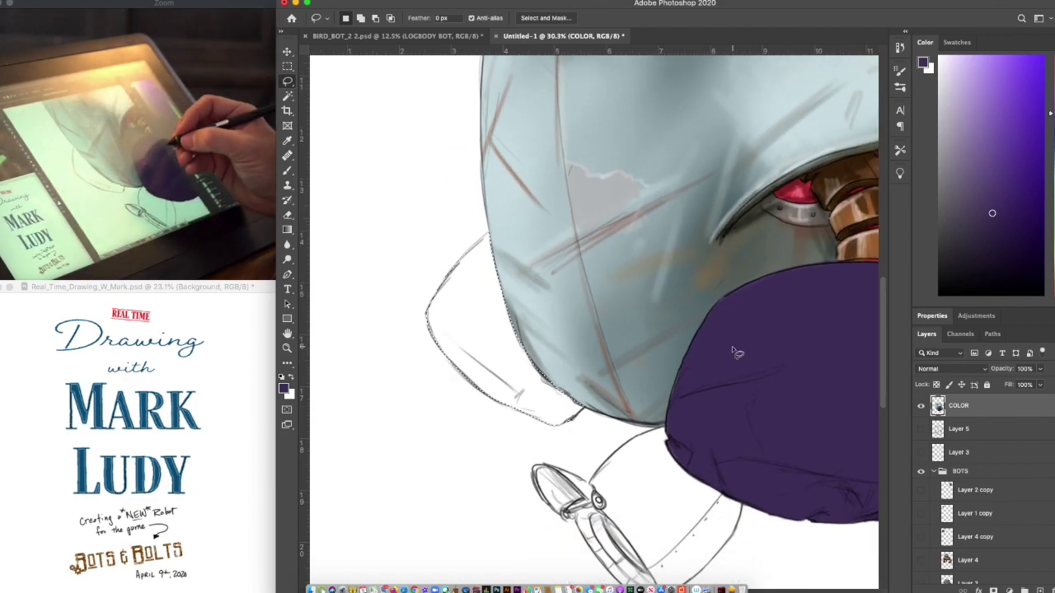
pyautogui.hscroll(1, 733, 351)
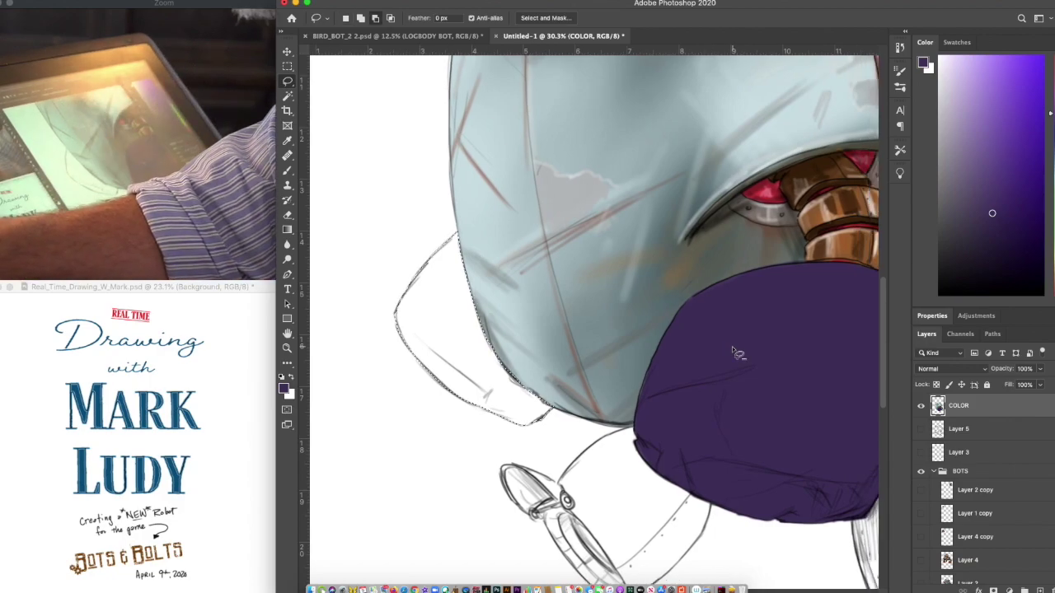
pyautogui.hotkey('alt', 'Delete')
pyautogui.click(800, 404)
pyautogui.scroll(-5, 800, 404)
pyautogui.scroll(2, 800, 404)
pyautogui.scroll(3, 799, 404)
pyautogui.scroll(1, 802, 407)
# Pick a lighter muted purple and add the front leg shell to the far shell's selection with the Magic Wand
pyautogui.press('b')
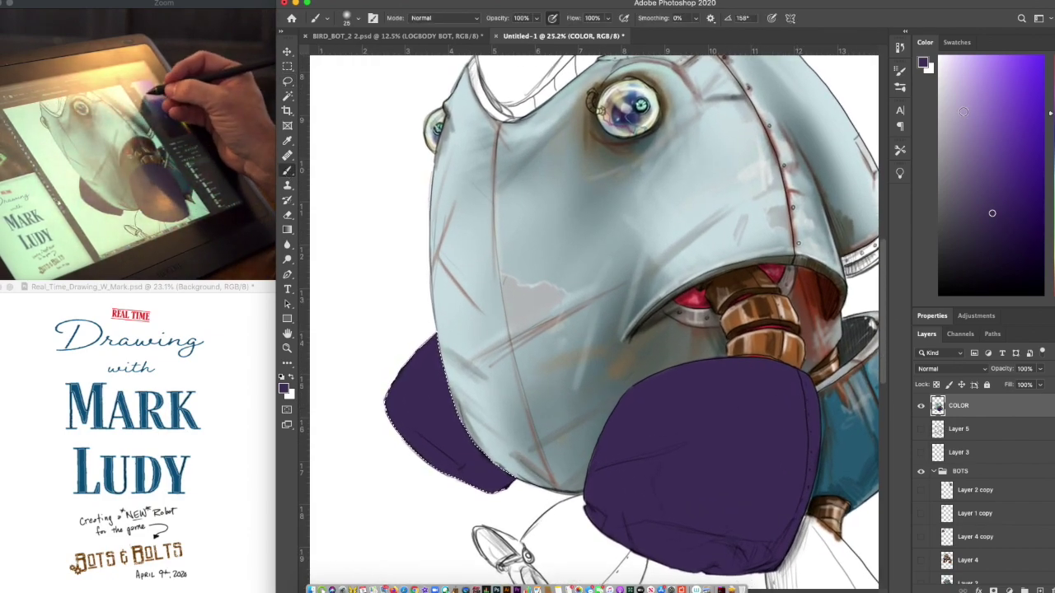
pyautogui.click(977, 132)
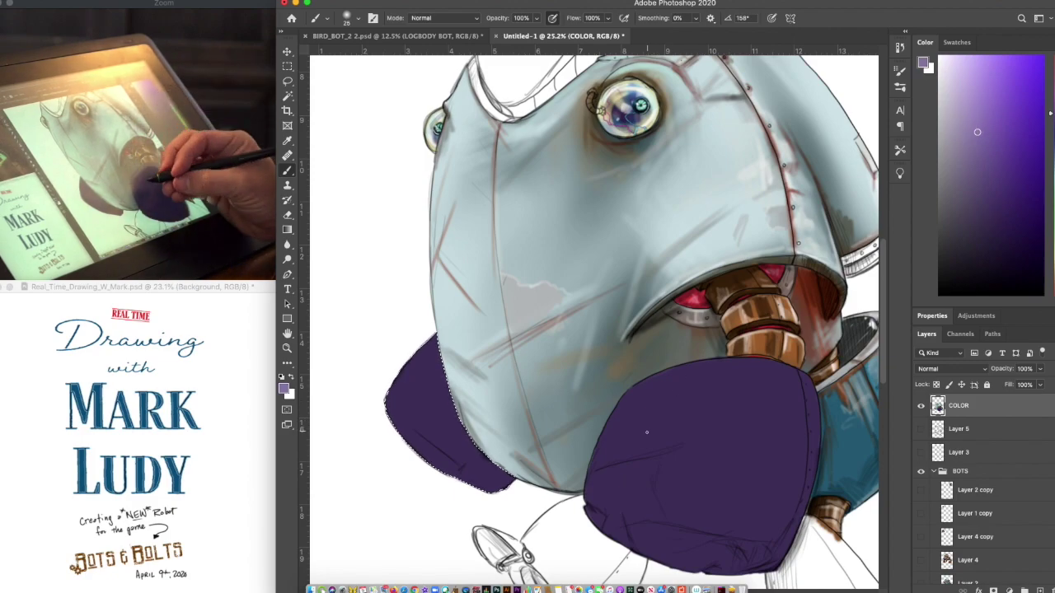
pyautogui.press('w')
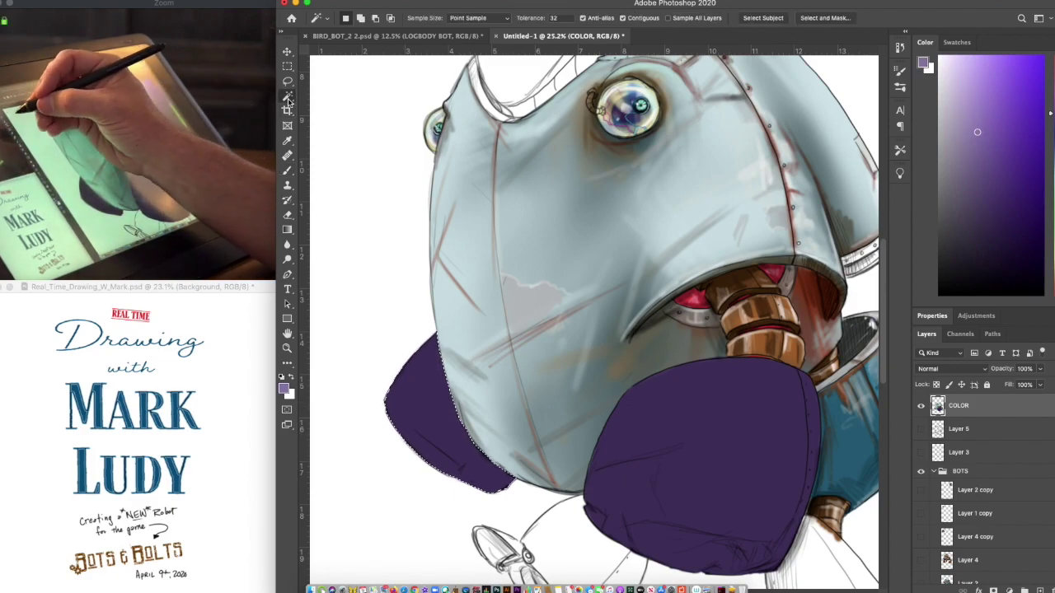
pyautogui.keyDown('shift'); pyautogui.click(660, 470); pyautogui.keyUp('shift')
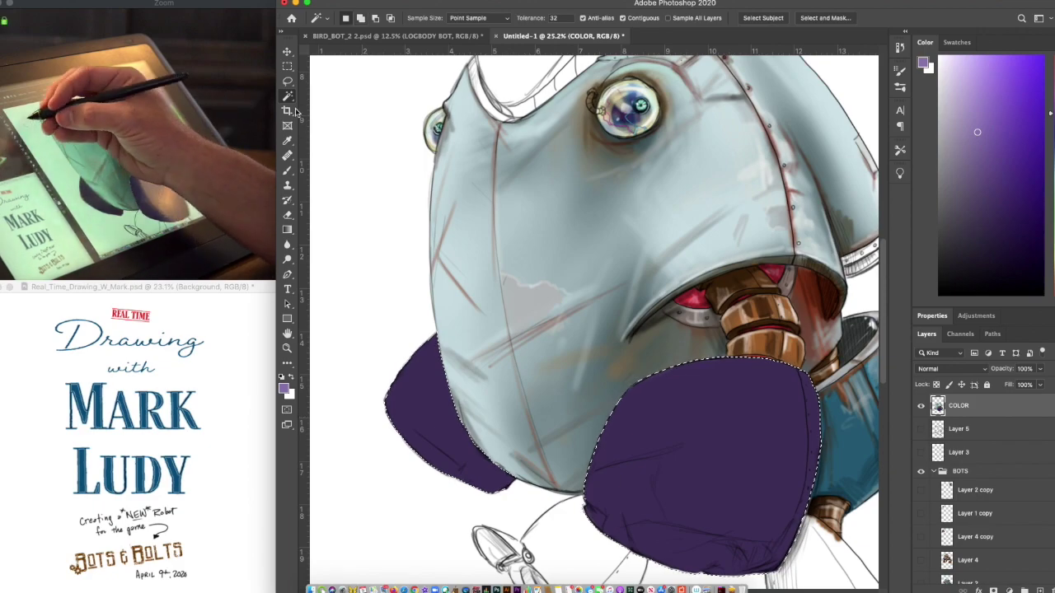
pyautogui.press('b')
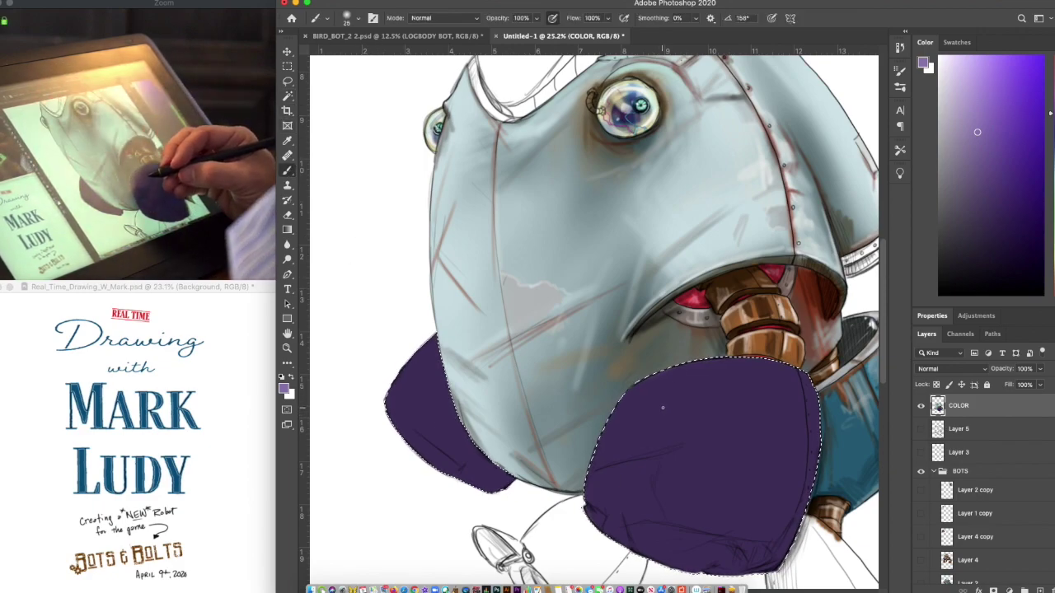
# Enlarge the brush to 200 and paint soft lighter purple over both selected leg shells
pyautogui.press(']')
pyautogui.press(']')
pyautogui.press(']')
pyautogui.press(']')
pyautogui.press(']')
pyautogui.press(']')
pyautogui.press(']')
pyautogui.press(']')
pyautogui.press(']')
pyautogui.press(']')
pyautogui.press(']')
pyautogui.moveTo(657, 387)
pyautogui.mouseDown()
pyautogui.moveTo(600, 483)
pyautogui.moveTo(607, 492)
pyautogui.moveTo(645, 504)
pyautogui.moveTo(721, 417)
pyautogui.mouseUp()
pyautogui.moveTo(436, 371); pyautogui.dragTo(421, 362)
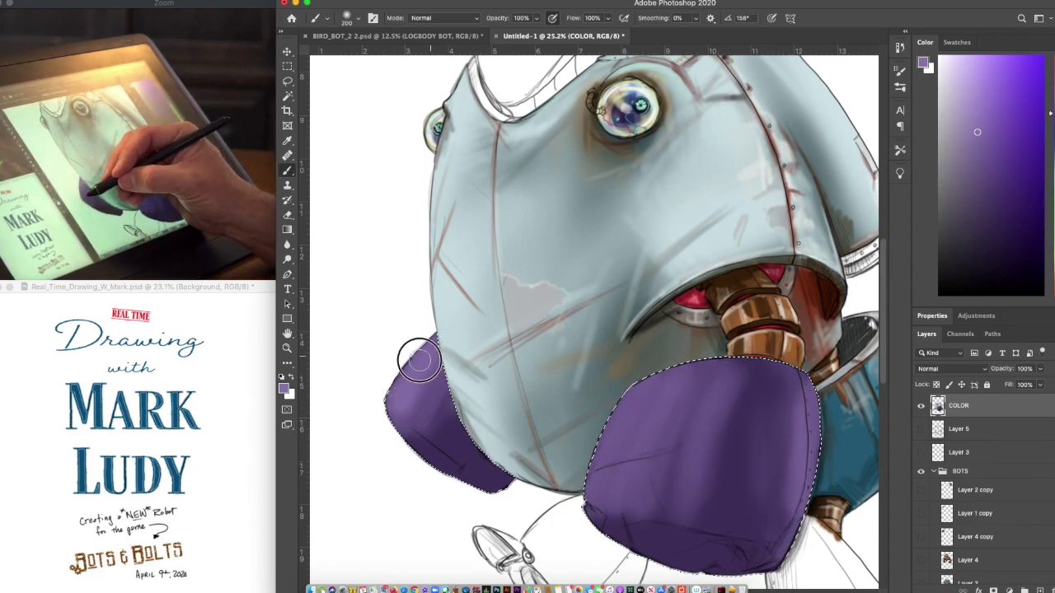
pyautogui.moveTo(510, 481); pyautogui.dragTo(501, 487)
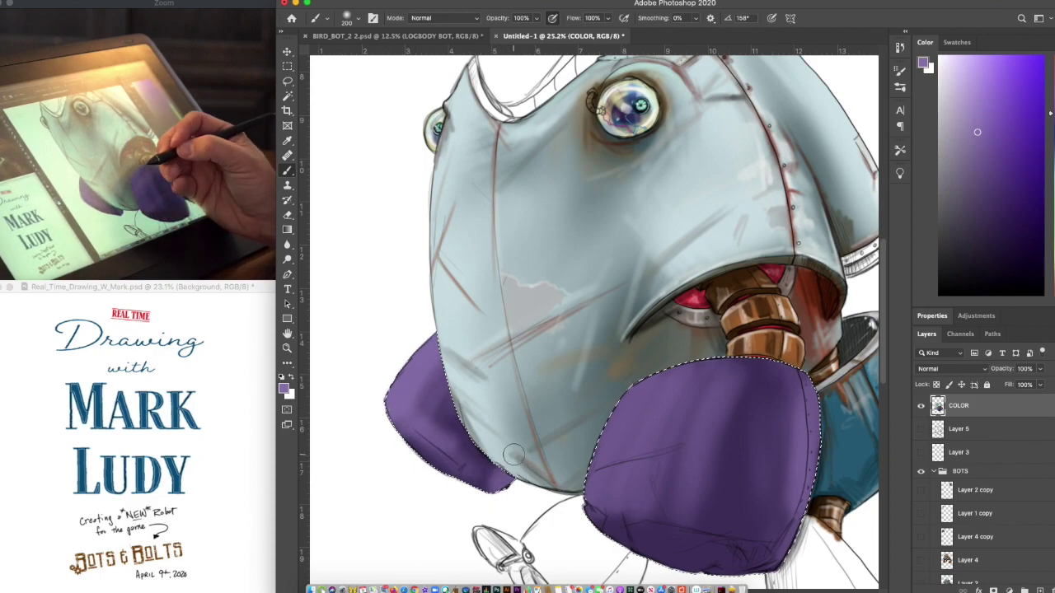
# Pick a very dark purple and shade the undersides of both leg shells
pyautogui.moveTo(1020, 162)
pyautogui.mouseDown()
pyautogui.moveTo(1016, 224)
pyautogui.moveTo(995, 242)
pyautogui.mouseUp()
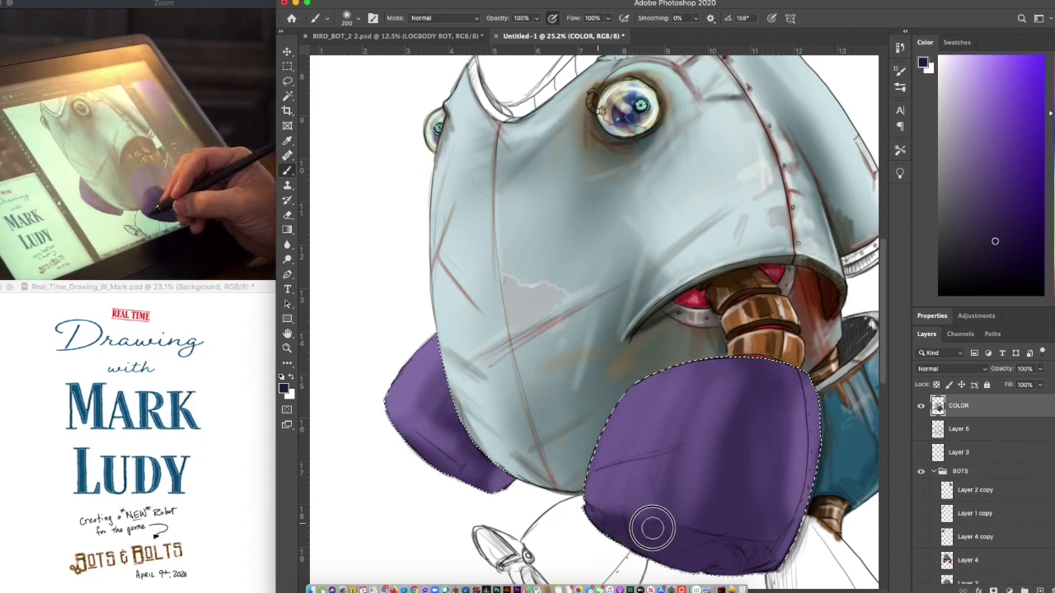
pyautogui.moveTo(776, 565); pyautogui.dragTo(784, 557)
pyautogui.moveTo(504, 486)
pyautogui.mouseDown()
pyautogui.moveTo(394, 433)
pyautogui.moveTo(381, 416)
pyautogui.mouseUp()
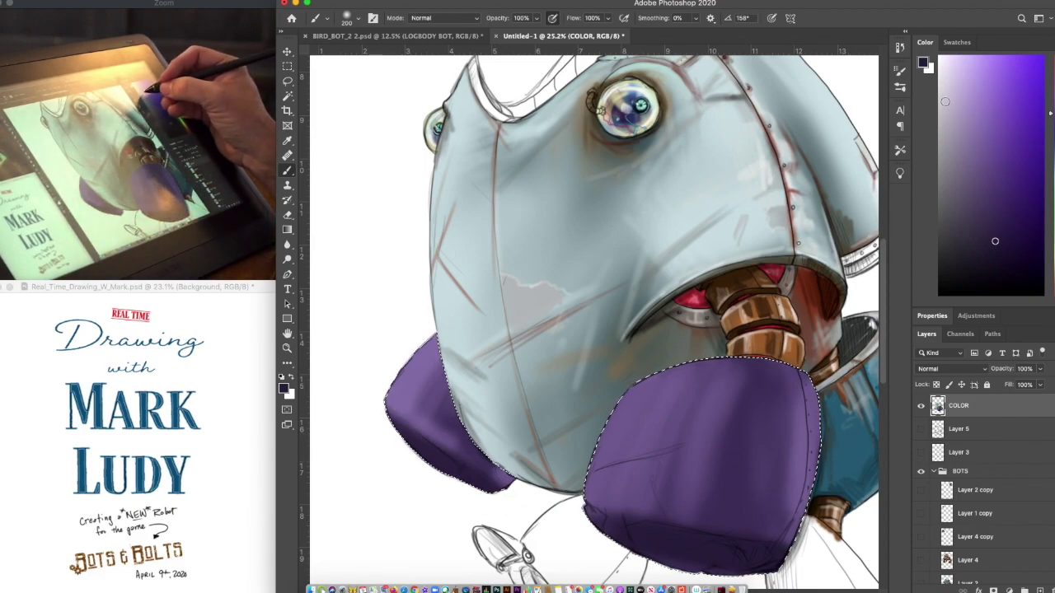
# Paint soft light gray highlights on both leg shells and a dark gray band beside the front shell's highlight
pyautogui.click(942, 101)
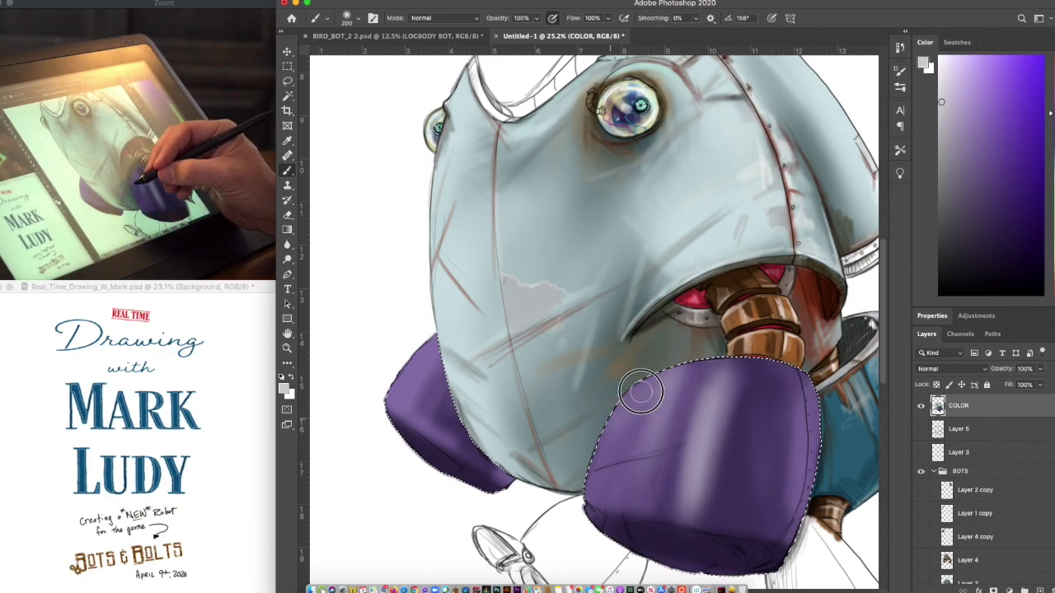
pyautogui.moveTo(414, 355); pyautogui.dragTo(384, 402)
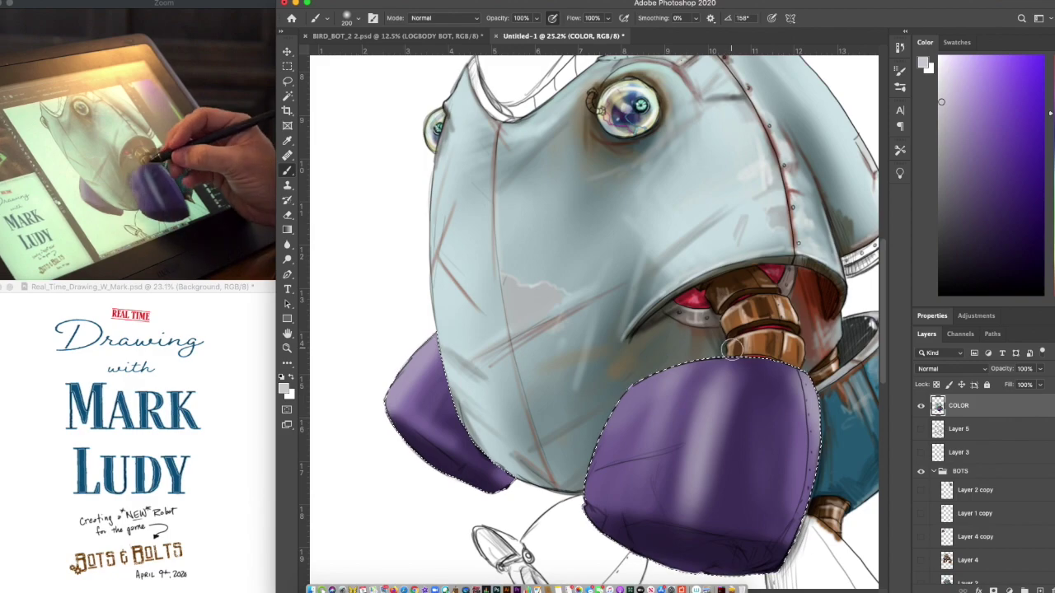
pyautogui.click(941, 217)
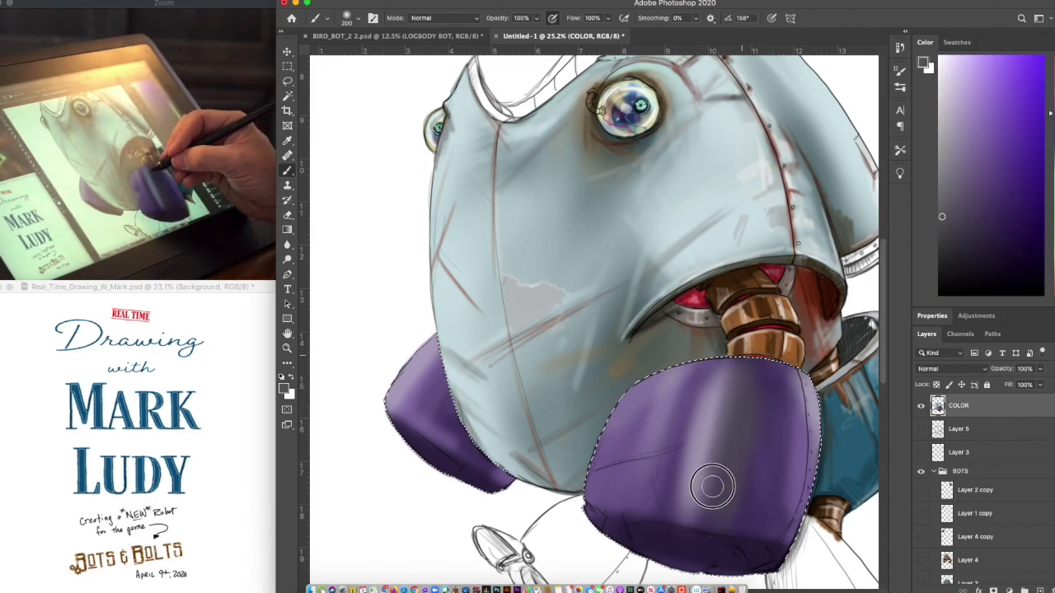
# Sample the copper, blue leg and pale body colors and brush them softly onto the adjacent shell edges as reflected light
pyautogui.keyDown('alt'); pyautogui.click(760, 330); pyautogui.keyUp('alt')
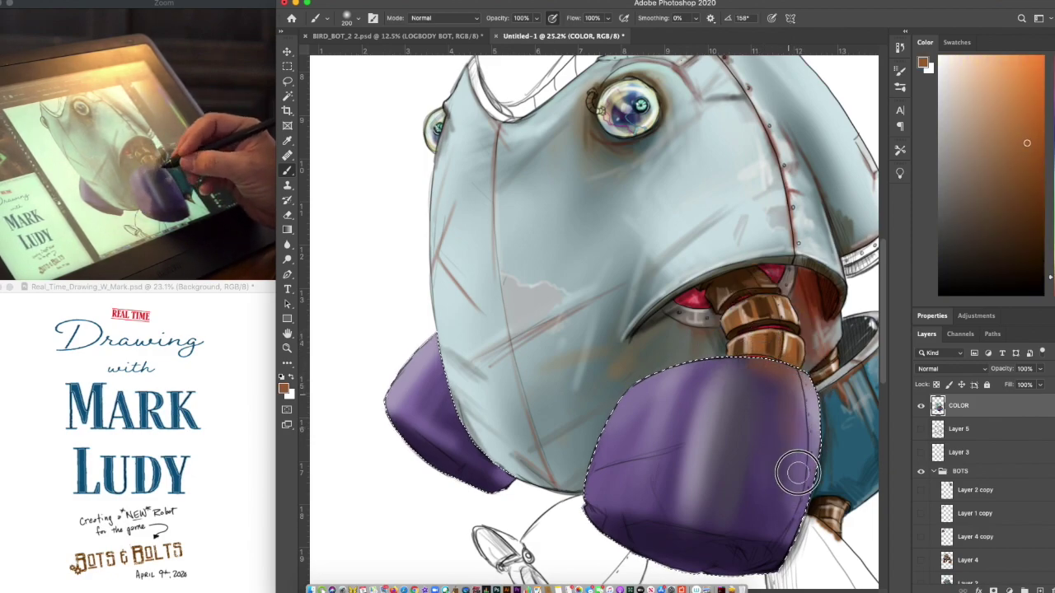
pyautogui.keyDown('alt'); pyautogui.click(852, 450); pyautogui.keyUp('alt')
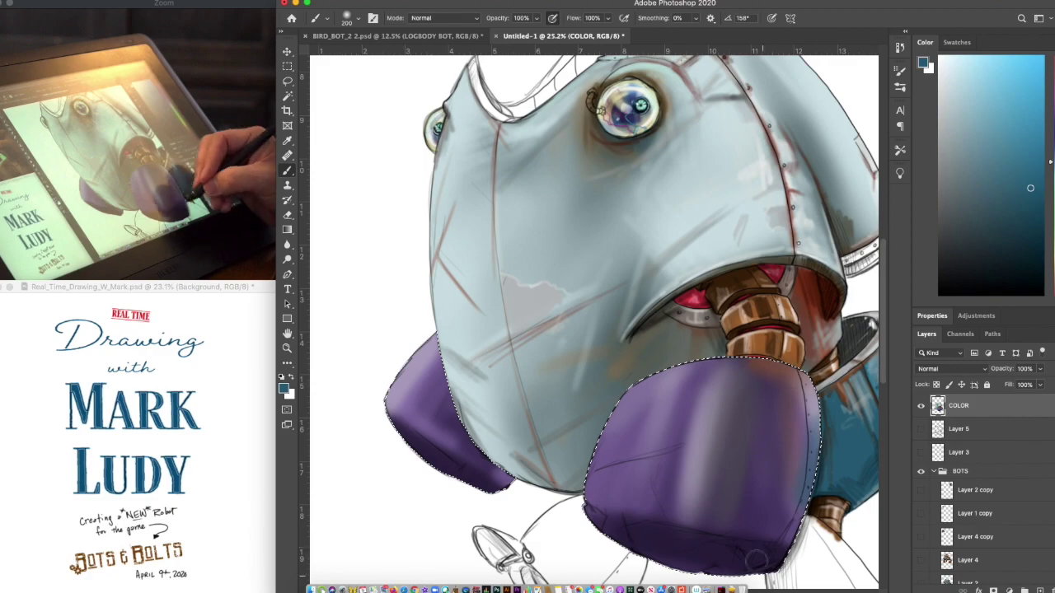
pyautogui.keyDown('alt'); pyautogui.click(565, 347); pyautogui.keyUp('alt')
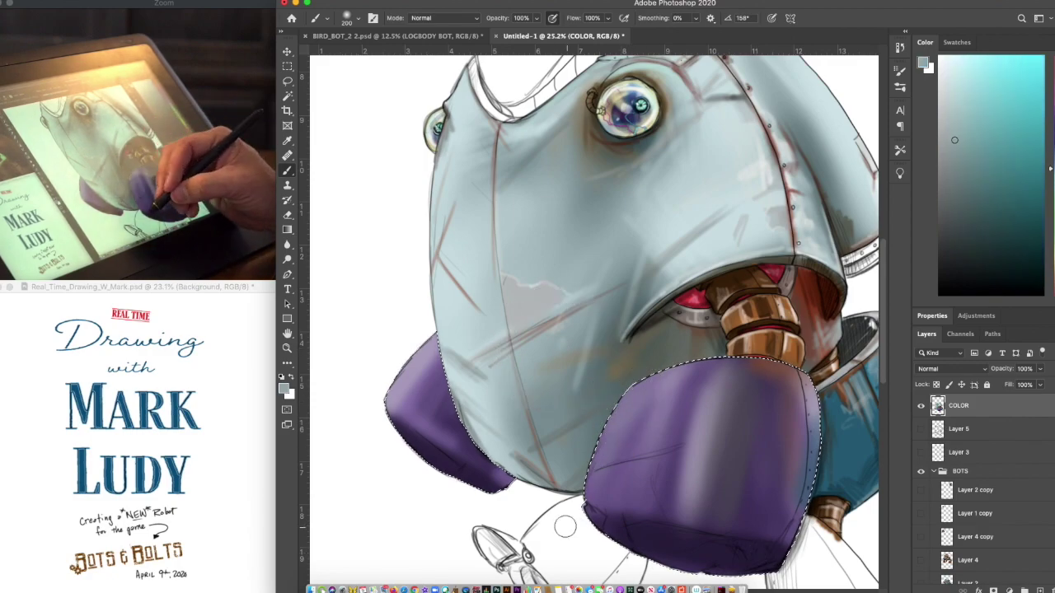
pyautogui.moveTo(441, 373); pyautogui.dragTo(450, 460)
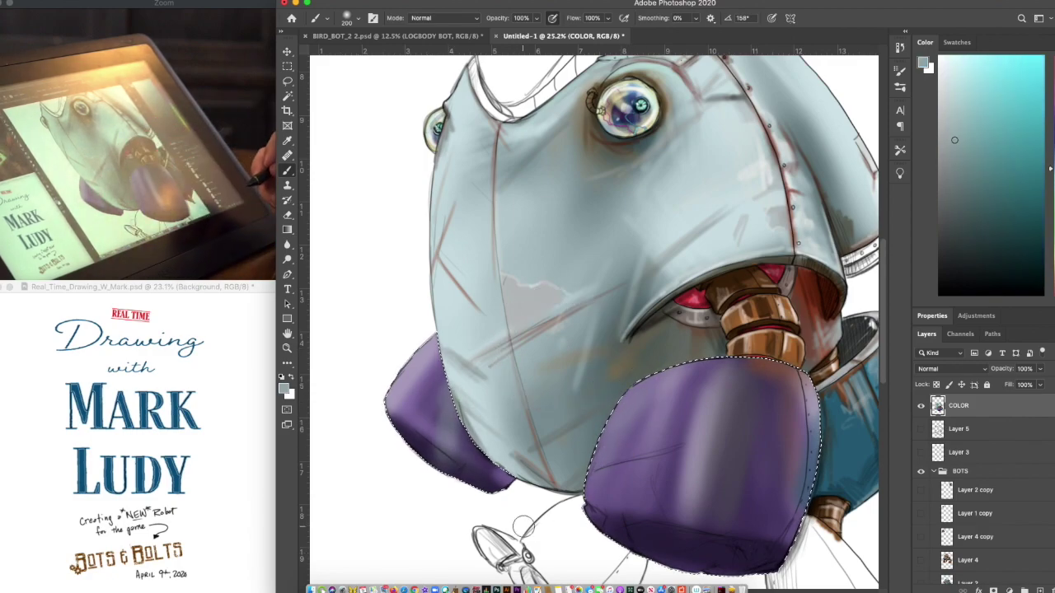
# Pick a rust brown, reduce the brush to 20 and paint a thin line down the front leg shell's riveted seam
pyautogui.scroll(5, 772, 442)
pyautogui.scroll(-6, 773, 441)
pyautogui.press('super+d')
pyautogui.hscroll(2, 773, 442)
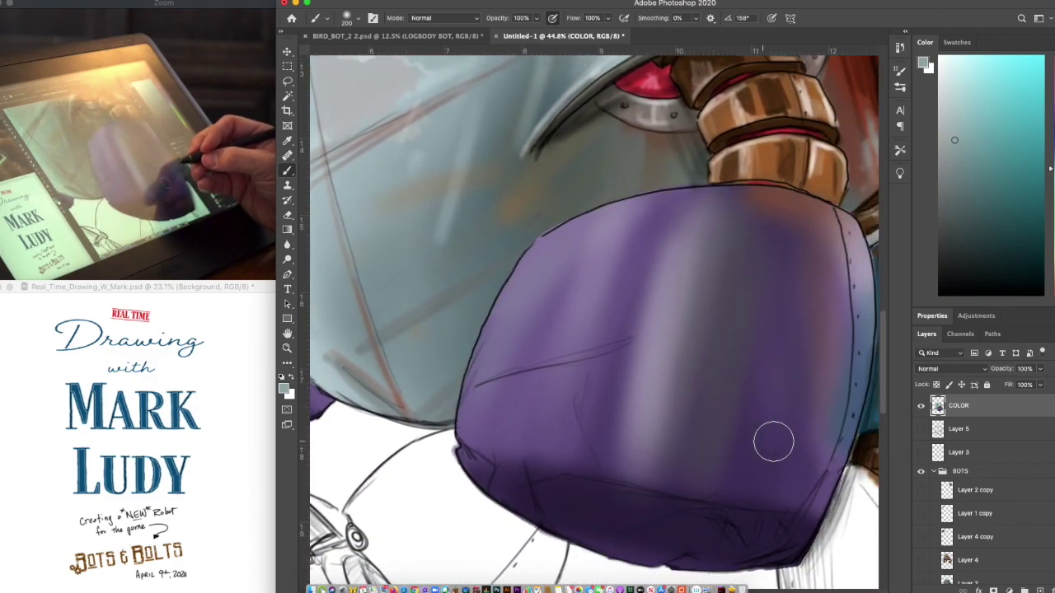
pyautogui.hscroll(2, 774, 442)
pyautogui.click(1053, 281)
pyautogui.click(1038, 171)
pyautogui.press('[')
pyautogui.press('[')
pyautogui.press('[')
pyautogui.press('[')
pyautogui.press('[')
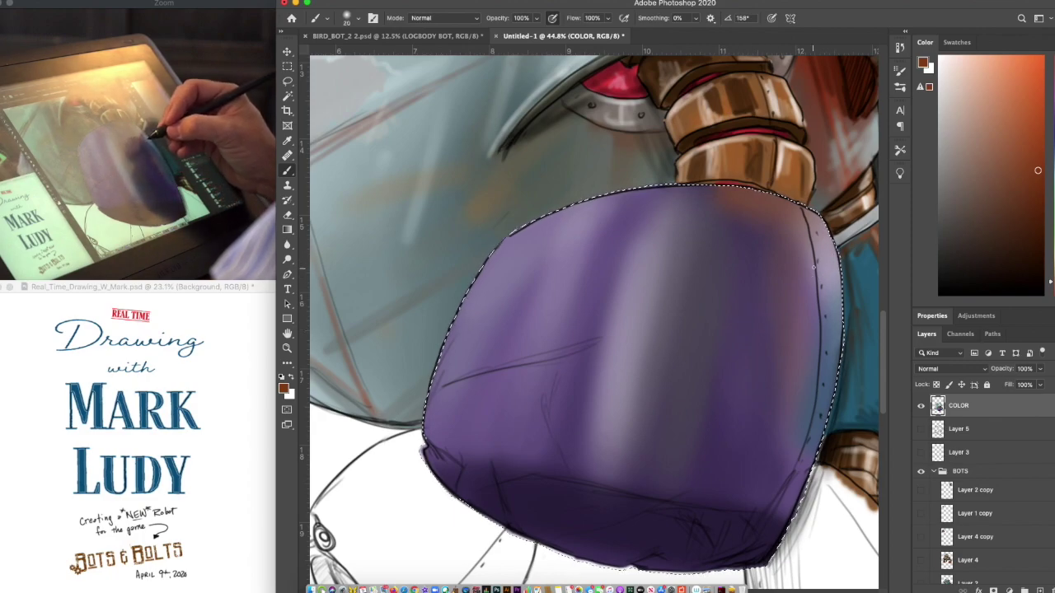
pyautogui.moveTo(812, 261)
pyautogui.mouseDown()
pyautogui.moveTo(818, 339)
pyautogui.moveTo(801, 428)
pyautogui.mouseUp()
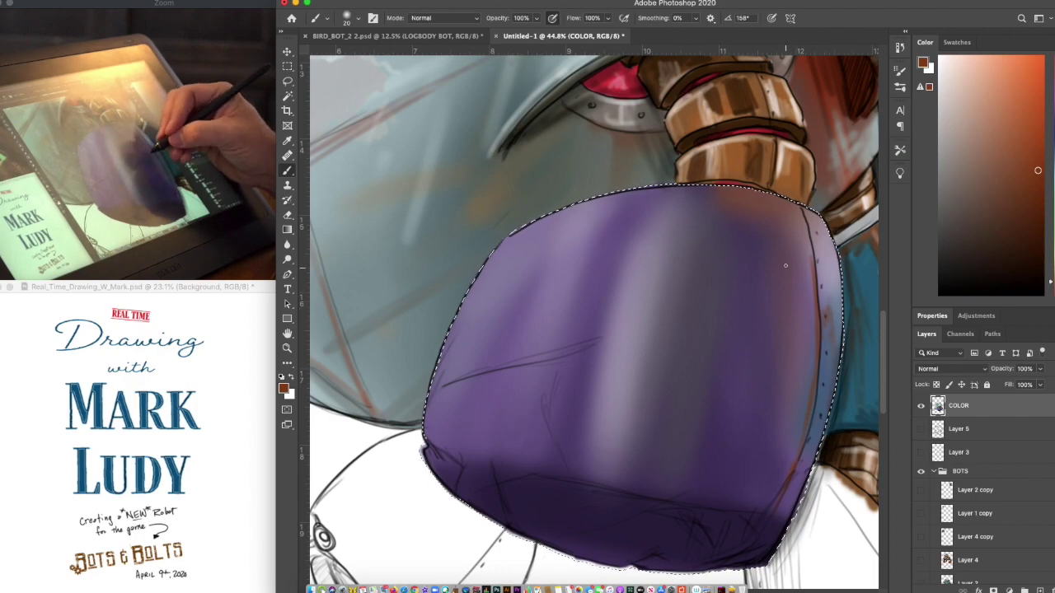
# Pick a light gray and paint worn scratches beside the front leg shell's seam and across its lower ridge and underside
pyautogui.click(941, 116)
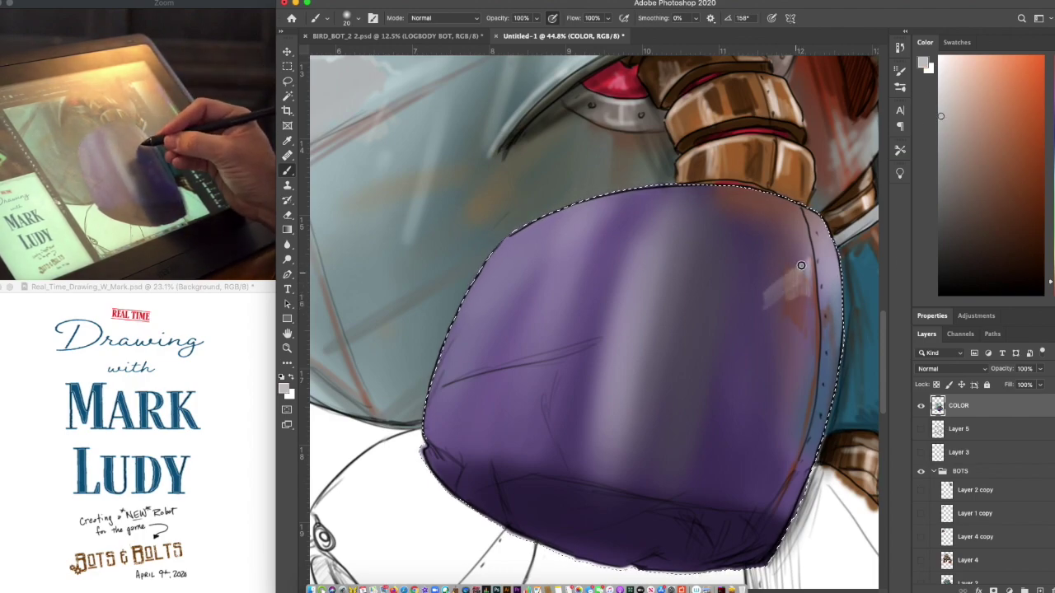
pyautogui.moveTo(697, 501)
pyautogui.mouseDown()
pyautogui.moveTo(764, 509)
pyautogui.moveTo(786, 471)
pyautogui.moveTo(773, 519)
pyautogui.moveTo(791, 505)
pyautogui.moveTo(765, 539)
pyautogui.mouseUp()
pyautogui.moveTo(429, 437)
pyautogui.mouseDown()
pyautogui.moveTo(469, 459)
pyautogui.moveTo(523, 529)
pyautogui.mouseUp()
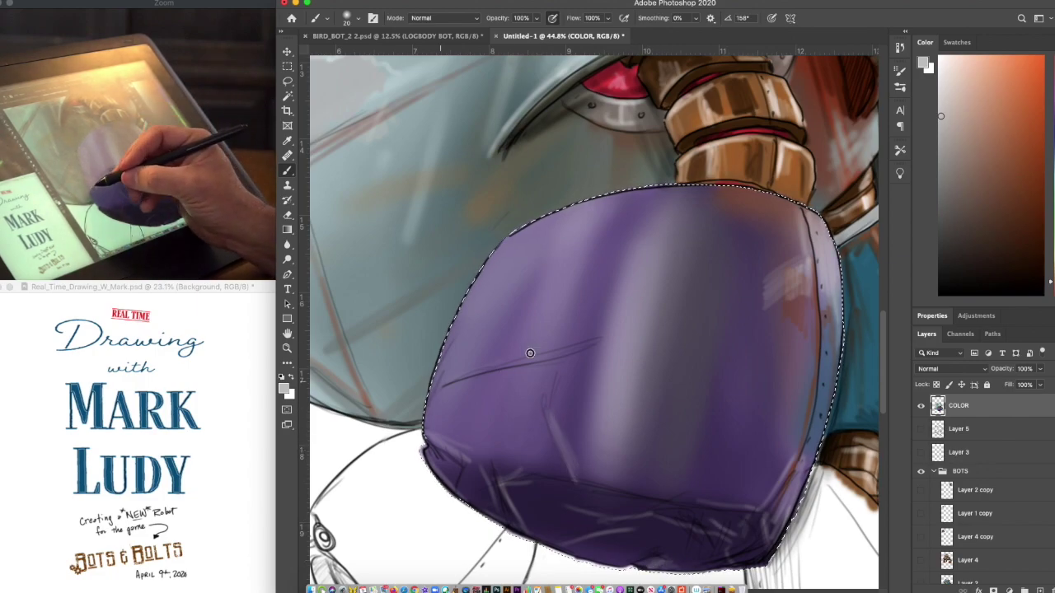
# Pick a medium gray, enlarge the brush to 40 and paint faint streaks and scuffs across the front leg shell
pyautogui.click(939, 166)
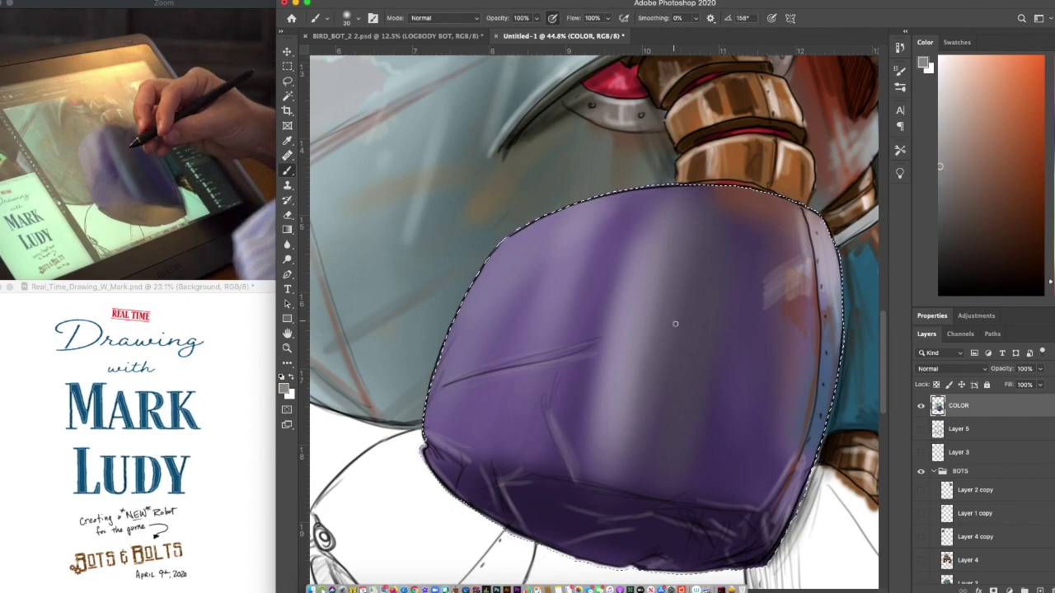
pyautogui.press(']')
pyautogui.press(']')
pyautogui.press(']')
pyautogui.press(']')
pyautogui.moveTo(537, 360); pyautogui.dragTo(609, 342)
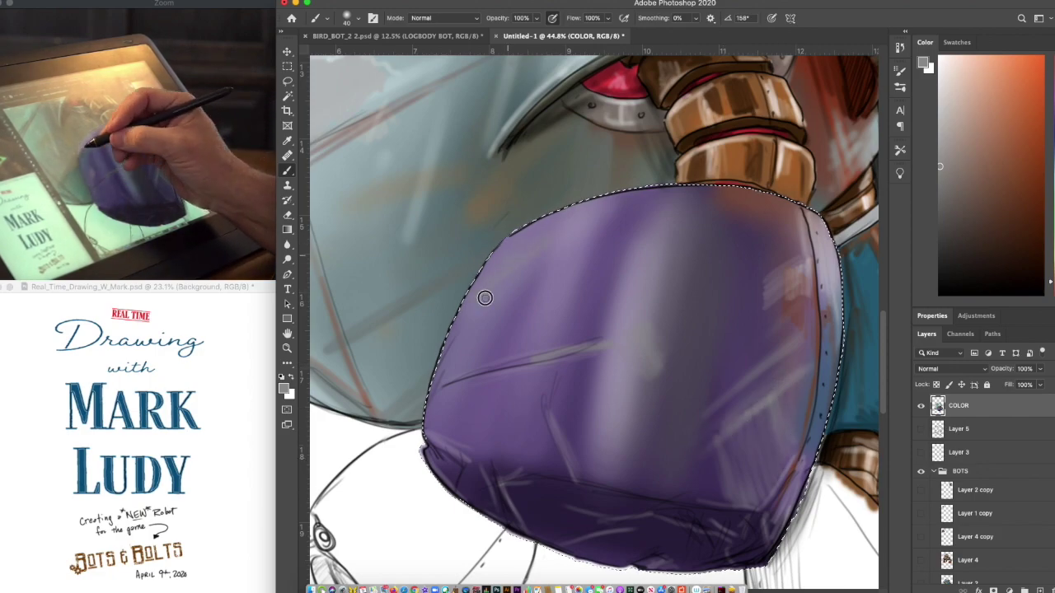
pyautogui.moveTo(450, 435)
pyautogui.mouseDown()
pyautogui.moveTo(487, 396)
pyautogui.moveTo(498, 443)
pyautogui.moveTo(485, 446)
pyautogui.moveTo(560, 459)
pyautogui.mouseUp()
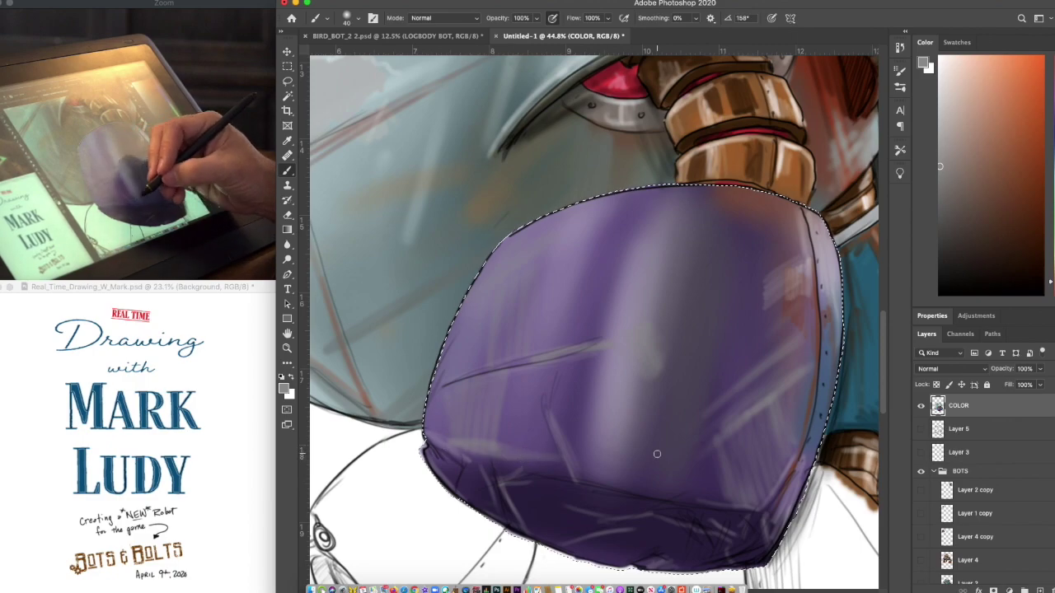
# Paint a rust brown patch and light gray edge highlights along the front leg shell's lower ridge
pyautogui.click(1037, 174)
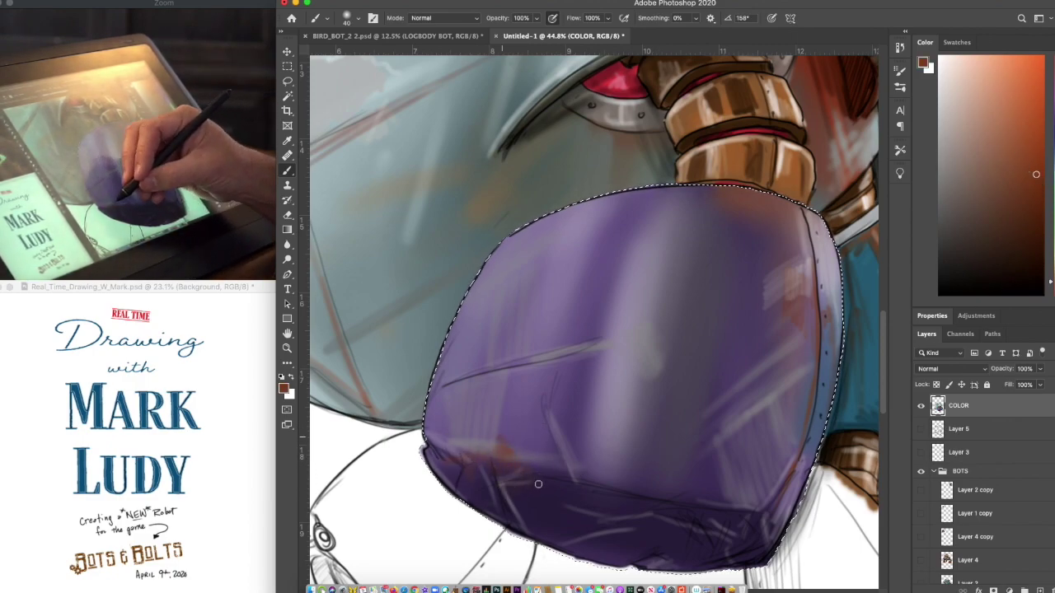
pyautogui.click(941, 122)
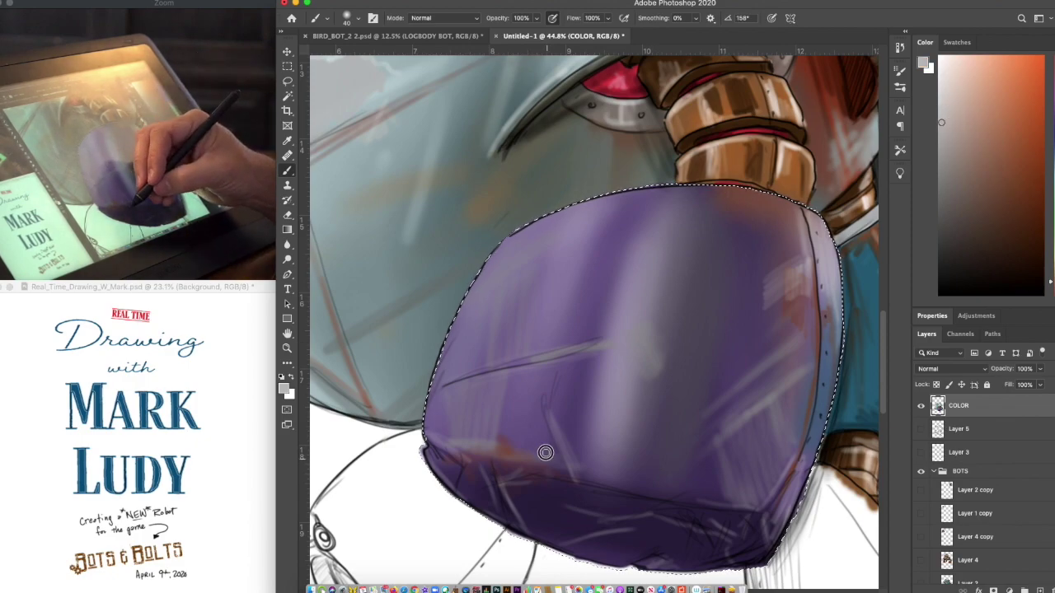
pyautogui.moveTo(499, 456); pyautogui.dragTo(689, 496)
# Pick a dark rust brown and paint rough rust over the front leg shell's lower ridge, underside and riveted rear rim
pyautogui.click(1037, 213)
pyautogui.moveTo(552, 450); pyautogui.dragTo(558, 467)
pyautogui.moveTo(549, 418); pyautogui.dragTo(565, 467)
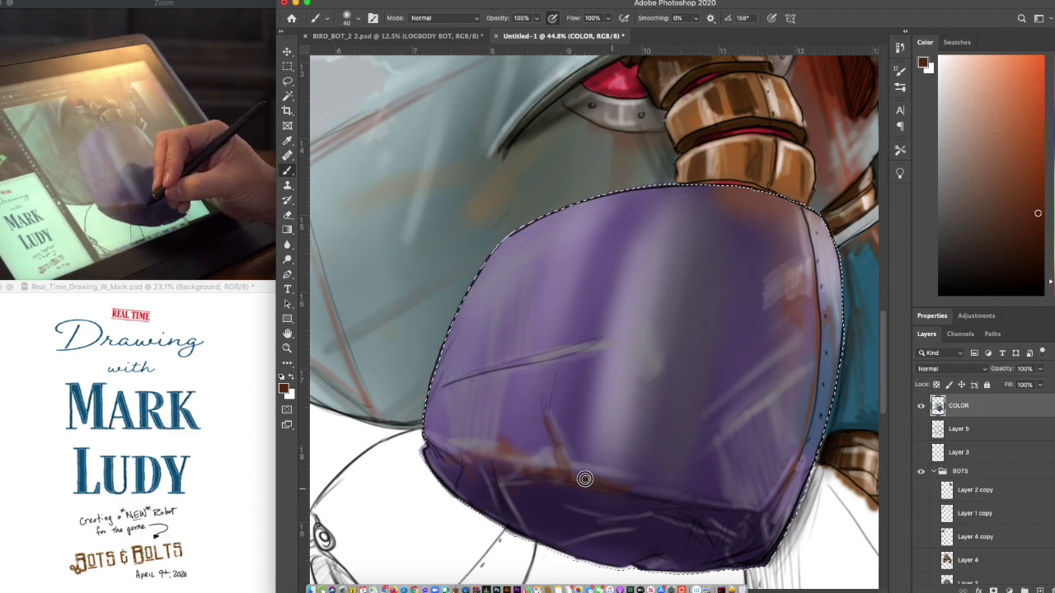
pyautogui.moveTo(599, 482)
pyautogui.mouseDown()
pyautogui.moveTo(646, 464)
pyautogui.moveTo(636, 490)
pyautogui.moveTo(673, 498)
pyautogui.moveTo(647, 451)
pyautogui.moveTo(678, 501)
pyautogui.mouseUp()
pyautogui.moveTo(716, 534)
pyautogui.mouseDown()
pyautogui.moveTo(532, 489)
pyautogui.moveTo(624, 538)
pyautogui.moveTo(569, 544)
pyautogui.moveTo(587, 554)
pyautogui.mouseUp()
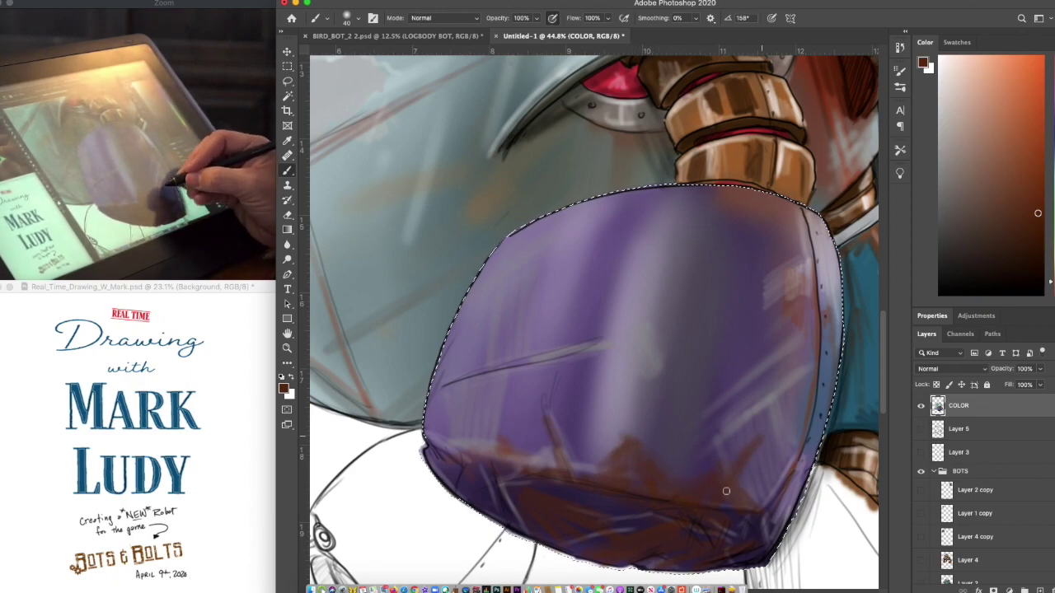
pyautogui.moveTo(430, 433); pyautogui.dragTo(438, 471)
pyautogui.press('super+d')
pyautogui.moveTo(557, 550)
pyautogui.mouseDown()
pyautogui.moveTo(666, 574)
pyautogui.moveTo(678, 553)
pyautogui.mouseUp()
pyautogui.moveTo(828, 371); pyautogui.dragTo(590, 312)
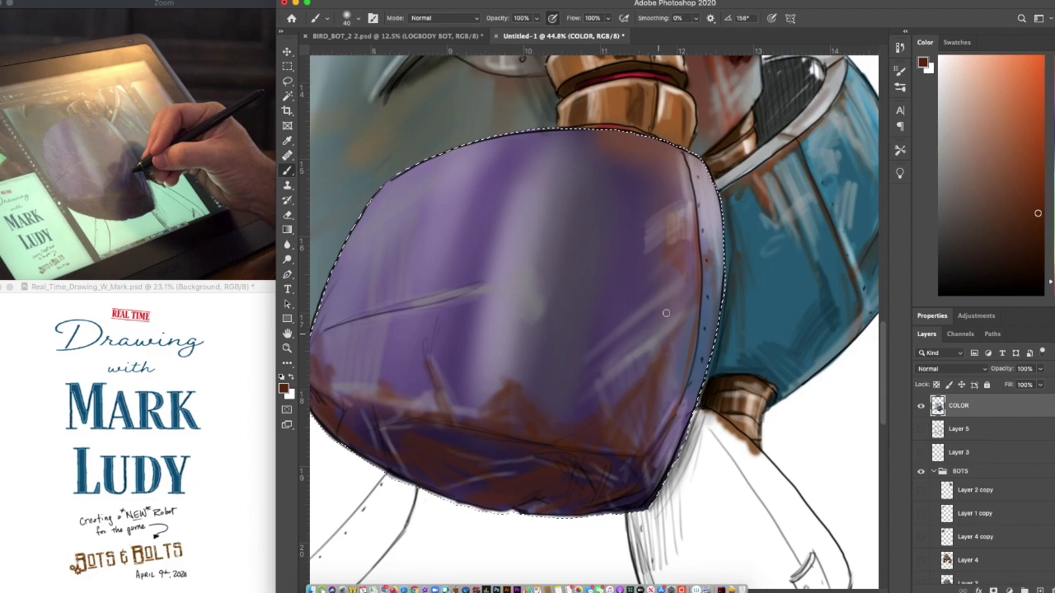
pyautogui.moveTo(700, 183); pyautogui.dragTo(712, 317)
# Pick a pale peach and add small highlights along the upper edges of the front leg shell's rust
pyautogui.click(960, 97)
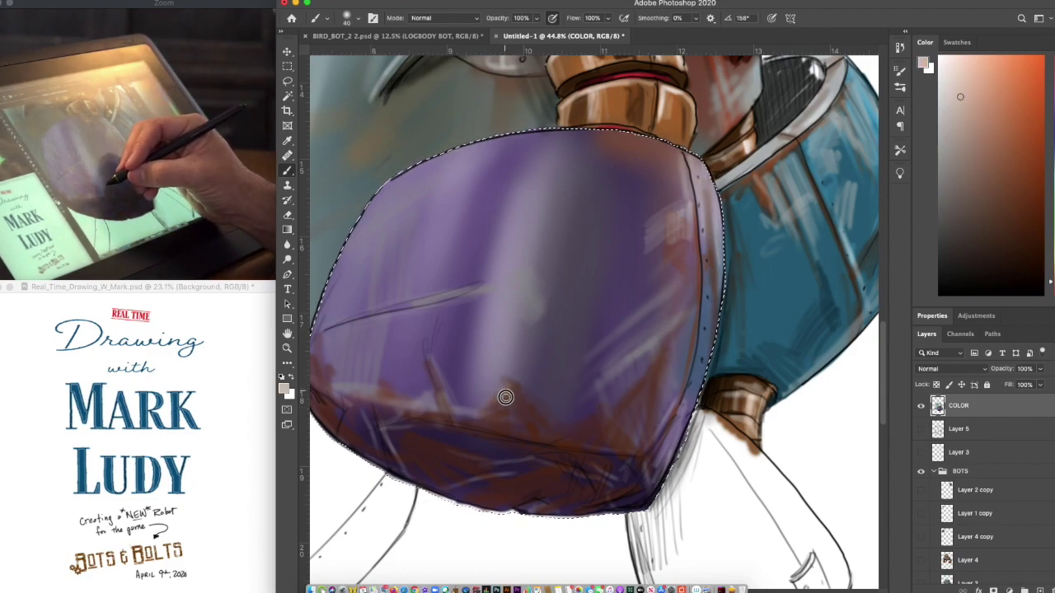
pyautogui.moveTo(522, 392)
pyautogui.mouseDown()
pyautogui.moveTo(552, 439)
pyautogui.moveTo(591, 440)
pyautogui.moveTo(578, 435)
pyautogui.moveTo(599, 419)
pyautogui.moveTo(613, 433)
pyautogui.moveTo(547, 440)
pyautogui.moveTo(488, 429)
pyautogui.moveTo(578, 457)
pyautogui.moveTo(384, 393)
pyautogui.mouseUp()
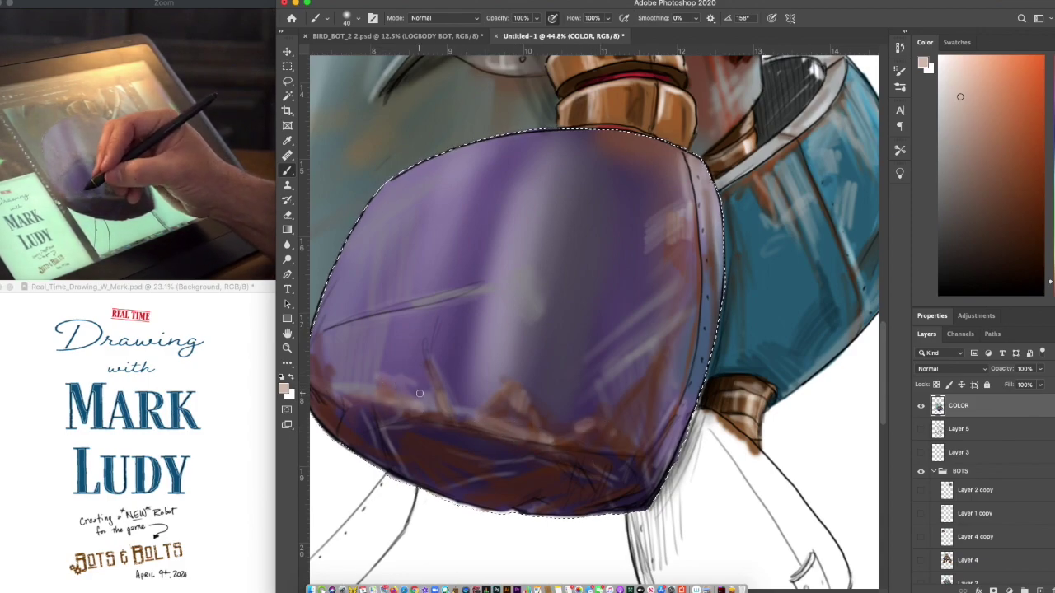
# Pick a dark rust brown and paint rust along the far leg shell's lower ridge and underside
pyautogui.scroll(-5, 418, 394)
pyautogui.hscroll(-4, 418, 393)
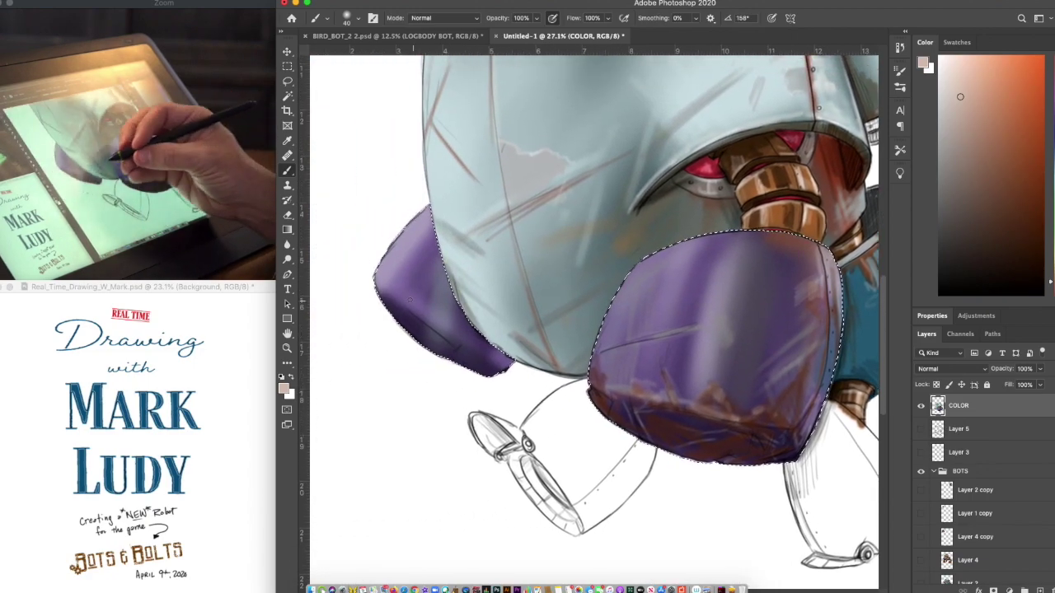
pyautogui.click(1037, 210)
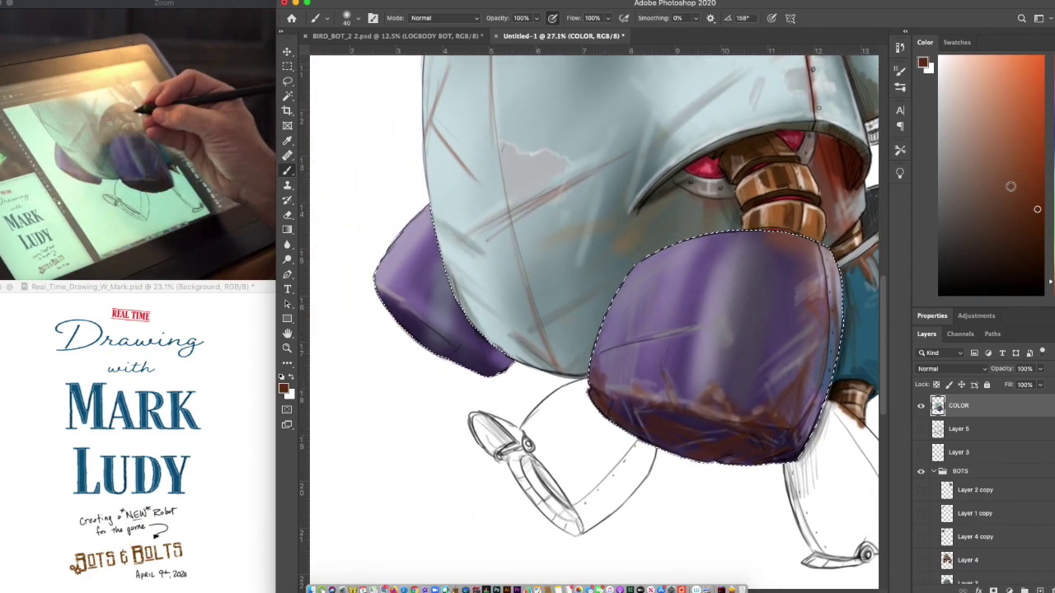
pyautogui.moveTo(417, 332)
pyautogui.mouseDown()
pyautogui.moveTo(401, 309)
pyautogui.moveTo(430, 313)
pyautogui.moveTo(445, 338)
pyautogui.moveTo(488, 365)
pyautogui.mouseUp()
pyautogui.moveTo(393, 290)
pyautogui.mouseDown()
pyautogui.moveTo(377, 269)
pyautogui.moveTo(393, 294)
pyautogui.moveTo(403, 264)
pyautogui.moveTo(435, 321)
pyautogui.mouseUp()
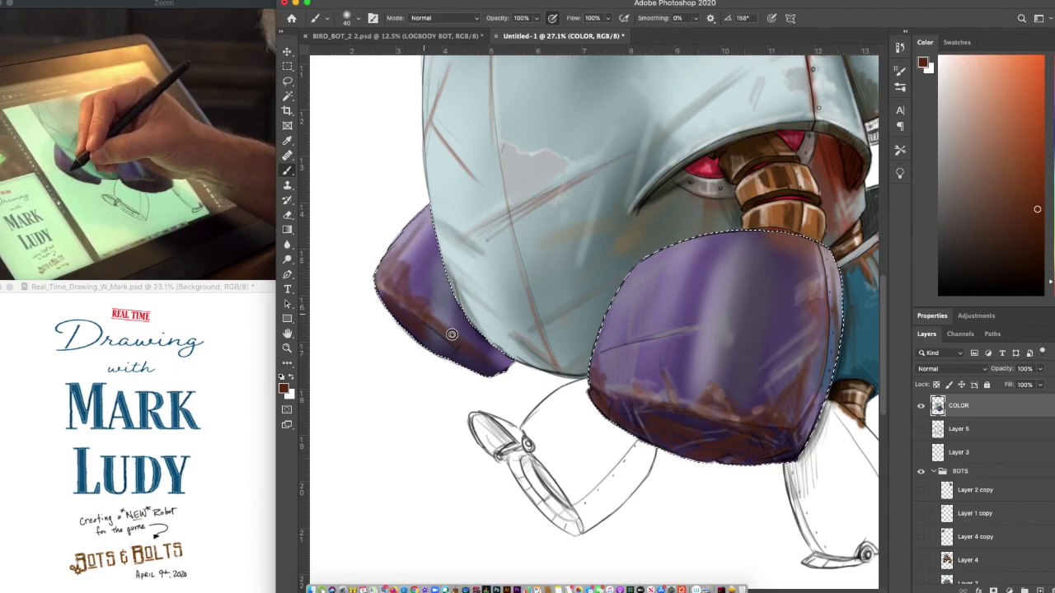
# Pick a light gray and a muted purple and paint edge highlights and scratches over the far leg shell's rust
pyautogui.click(954, 114)
pyautogui.moveTo(422, 301); pyautogui.dragTo(444, 315)
pyautogui.keyDown('alt'); pyautogui.click(419, 278); pyautogui.keyUp('alt')
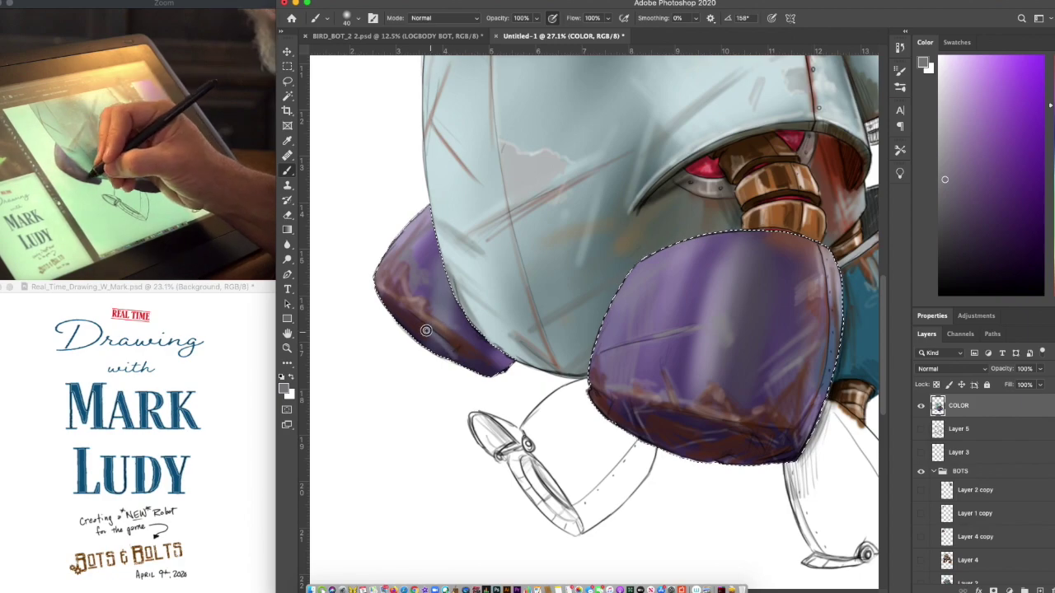
# Pick a rust orange and paint rust streaks on the front leg shell's central highlight and across the far leg shell
pyautogui.rightClick(699, 423)
pyautogui.keyDown('alt'); pyautogui.click(699, 424); pyautogui.keyUp('alt')
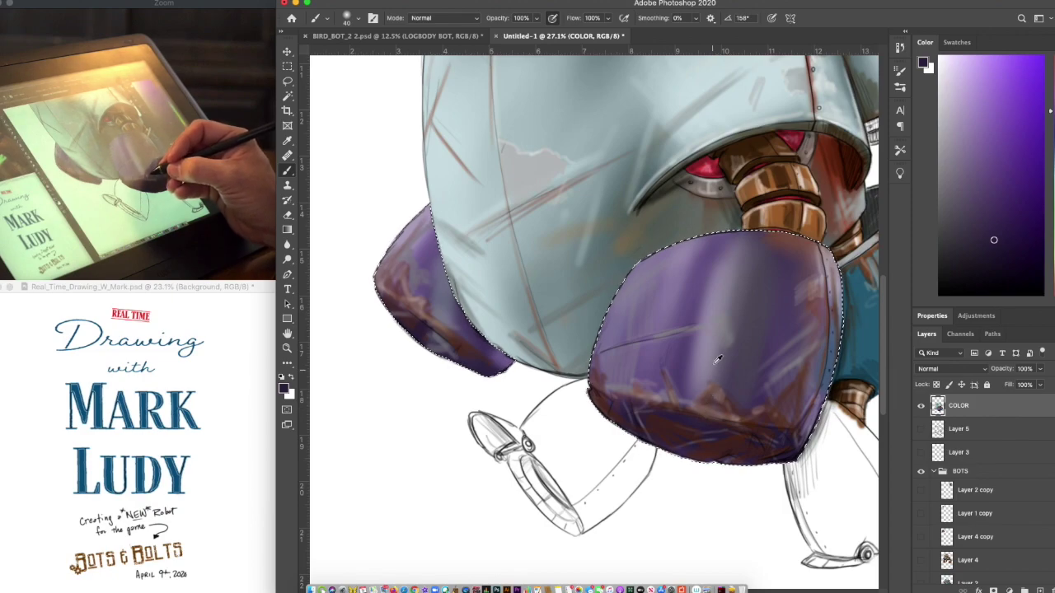
pyautogui.keyDown('alt'); pyautogui.click(606, 210); pyautogui.keyUp('alt')
pyautogui.keyDown('alt'); pyautogui.click(560, 116); pyautogui.keyUp('alt')
pyautogui.keyDown('alt'); pyautogui.click(468, 245); pyautogui.keyUp('alt')
pyautogui.keyDown('alt'); pyautogui.click(607, 277); pyautogui.keyUp('alt')
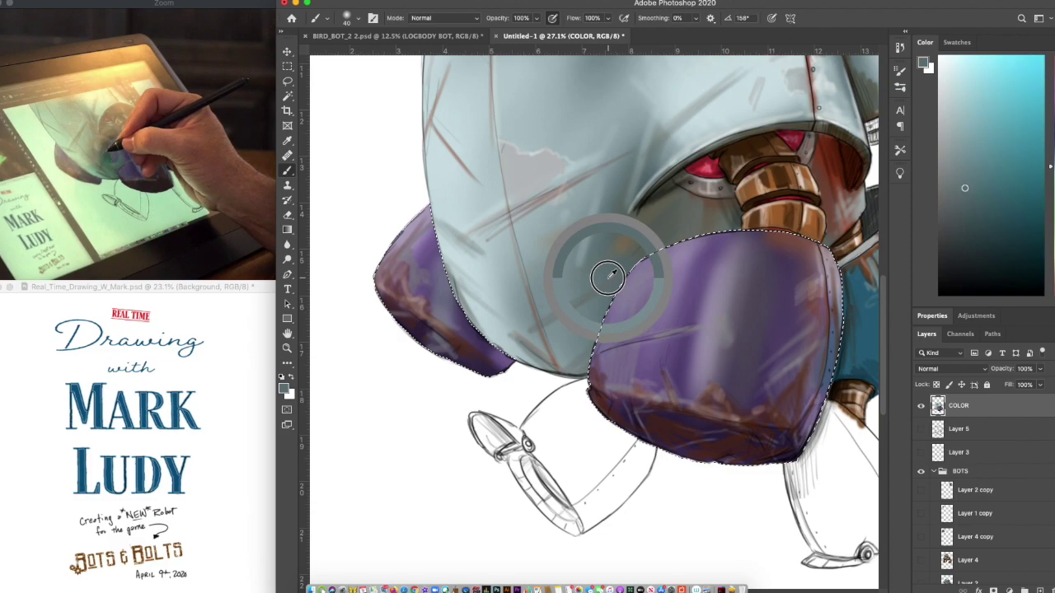
pyautogui.keyDown('alt'); pyautogui.click(678, 206); pyautogui.keyUp('alt')
pyautogui.keyDown('alt'); pyautogui.click(705, 162); pyautogui.keyUp('alt')
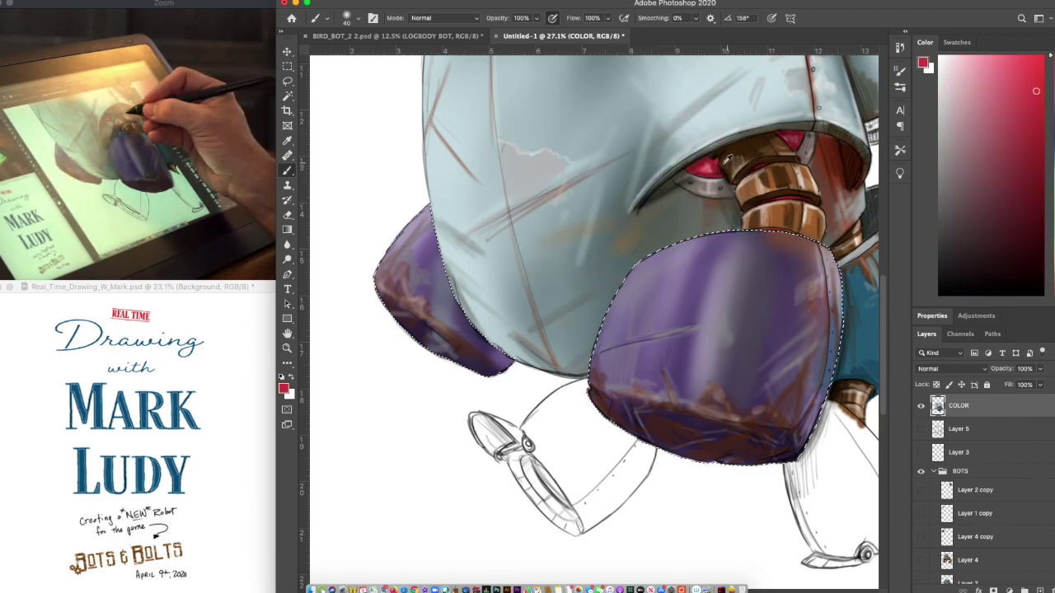
pyautogui.keyDown('alt'); pyautogui.click(713, 174); pyautogui.keyUp('alt')
pyautogui.moveTo(714, 171); pyautogui.dragTo(714, 170)
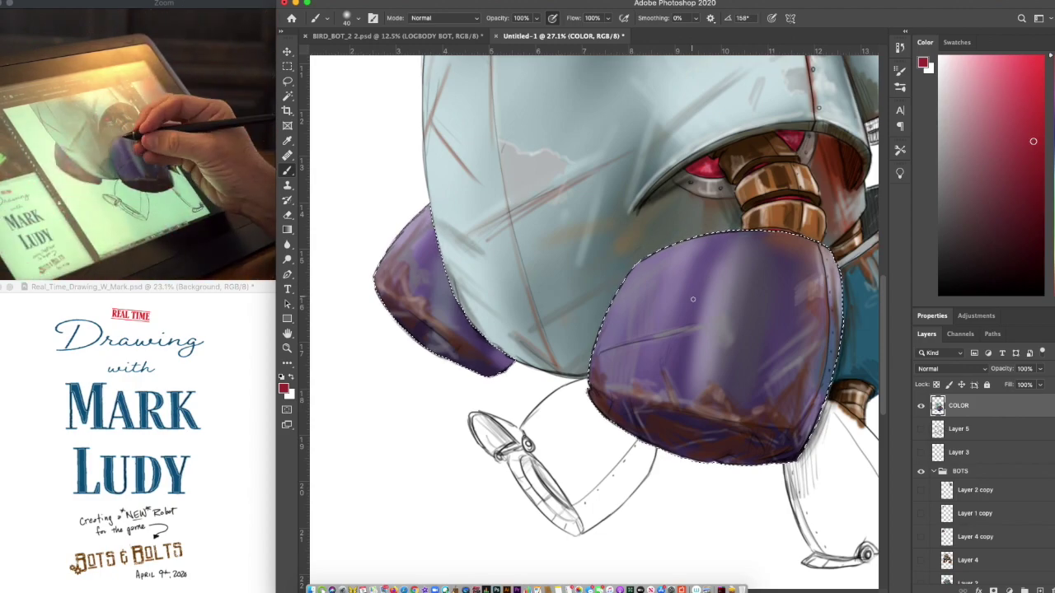
pyautogui.moveTo(1053, 246); pyautogui.dragTo(1052, 279)
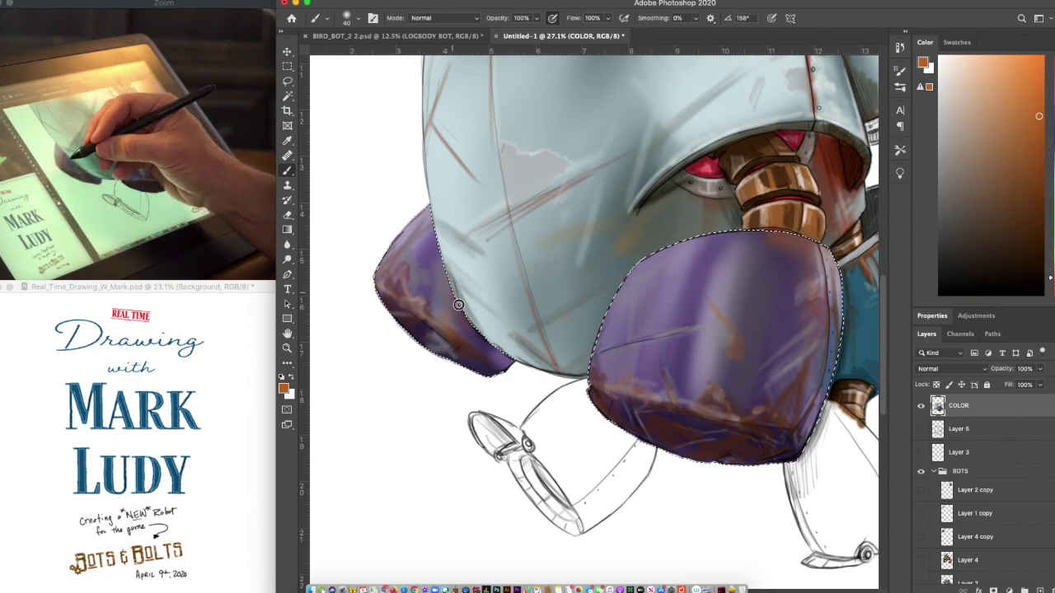
pyautogui.moveTo(411, 239)
pyautogui.mouseDown()
pyautogui.moveTo(381, 281)
pyautogui.moveTo(472, 345)
pyautogui.mouseUp()
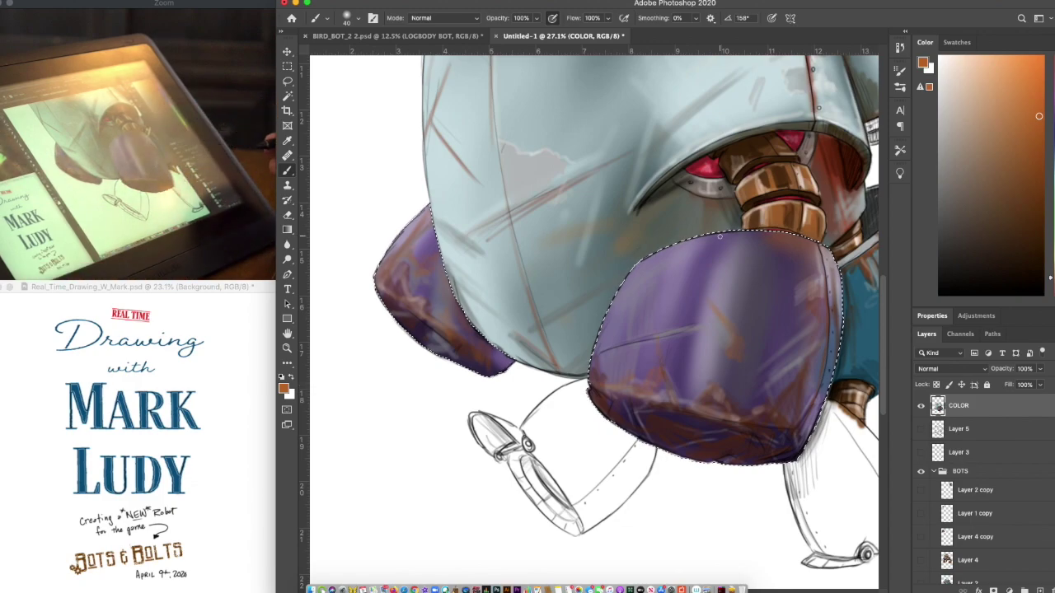
# Clear the selection around the two purple leg shells
pyautogui.press('super+d')
pyautogui.press('super+minus')
pyautogui.press('super+minus')
pyautogui.press('super+minus')
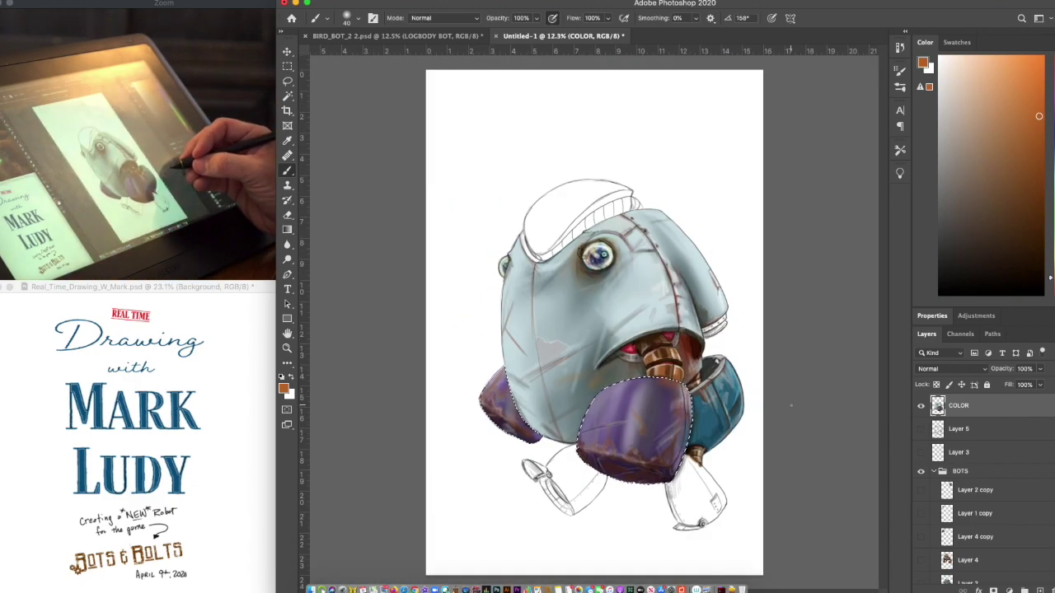
pyautogui.press('super+plus')
pyautogui.press('super+plus')
pyautogui.moveTo(791, 454); pyautogui.dragTo(788, 414)
pyautogui.scroll(-2, 593, 321)
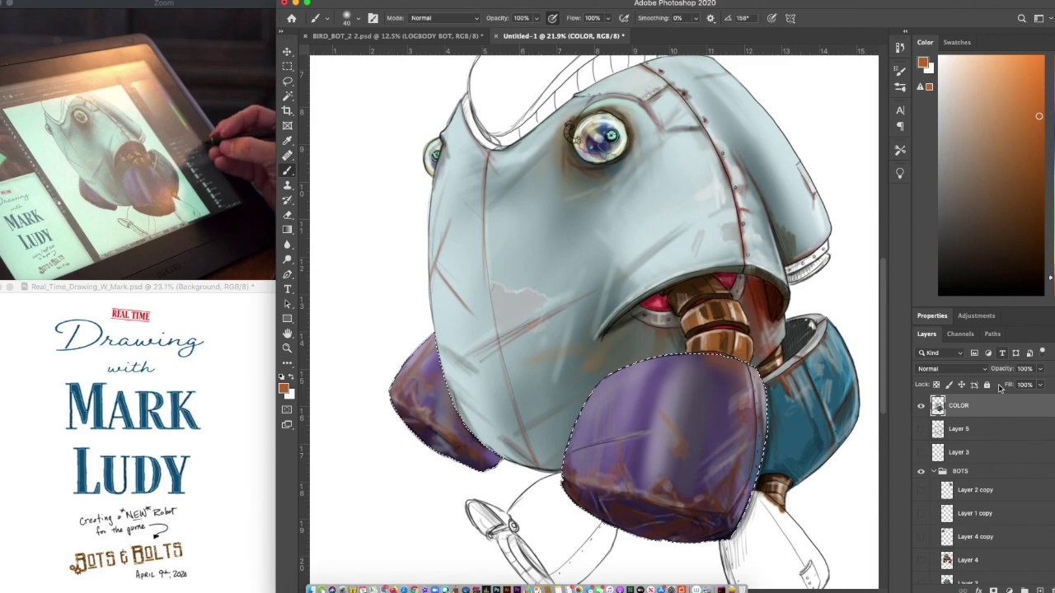
pyautogui.press('super+plus')
pyautogui.press('super+plus')
pyautogui.press('super+plus')
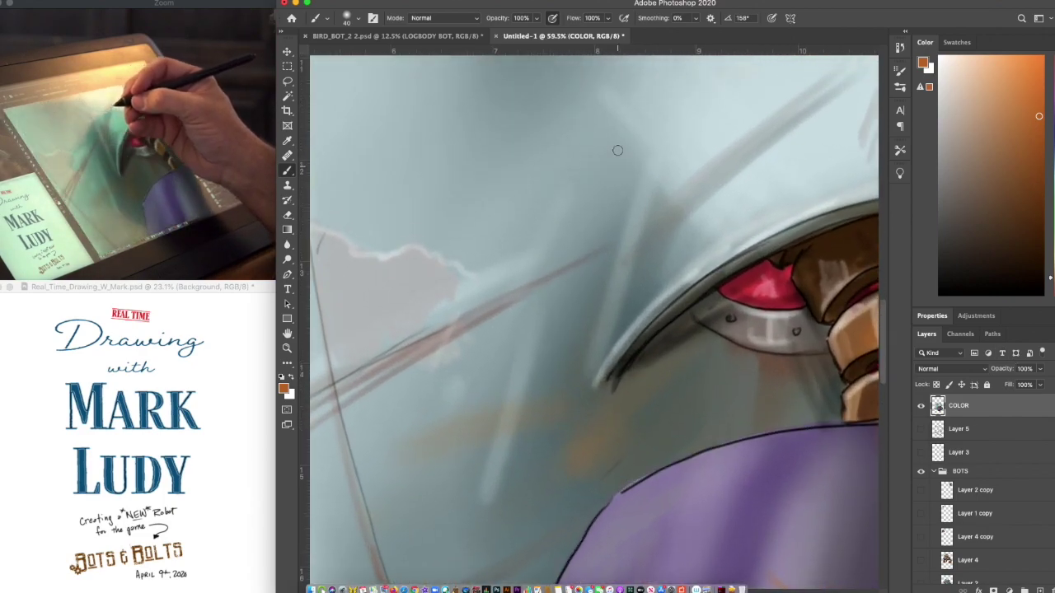
# Pick a medium green and a smaller brush and paint the segmented hose beside the large eye
pyautogui.scroll(10, 619, 149)
pyautogui.press('super+plus')
pyautogui.scroll(2, 618, 151)
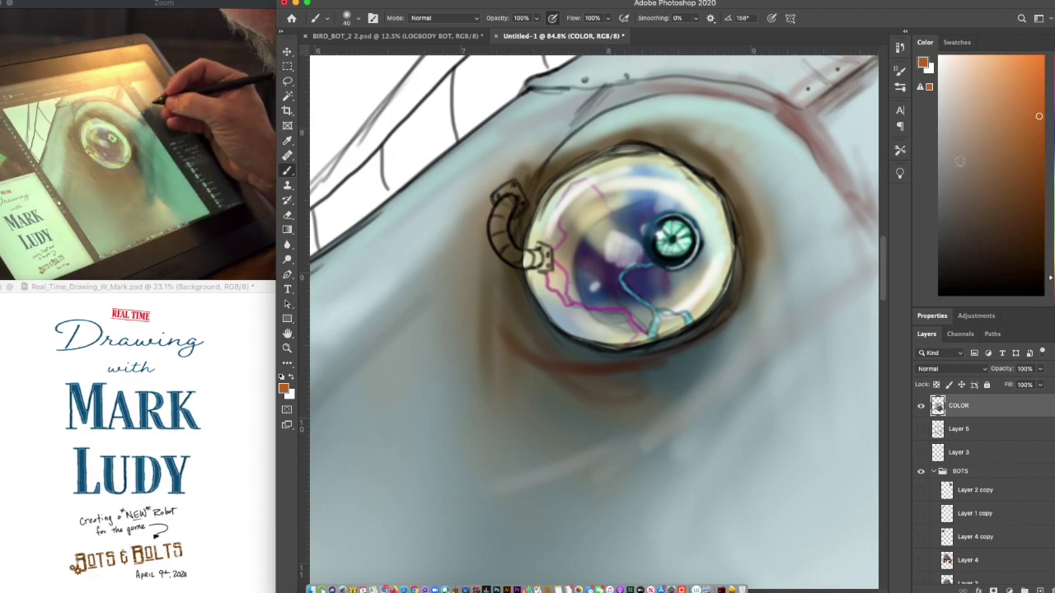
pyautogui.moveTo(1050, 105); pyautogui.dragTo(1051, 234)
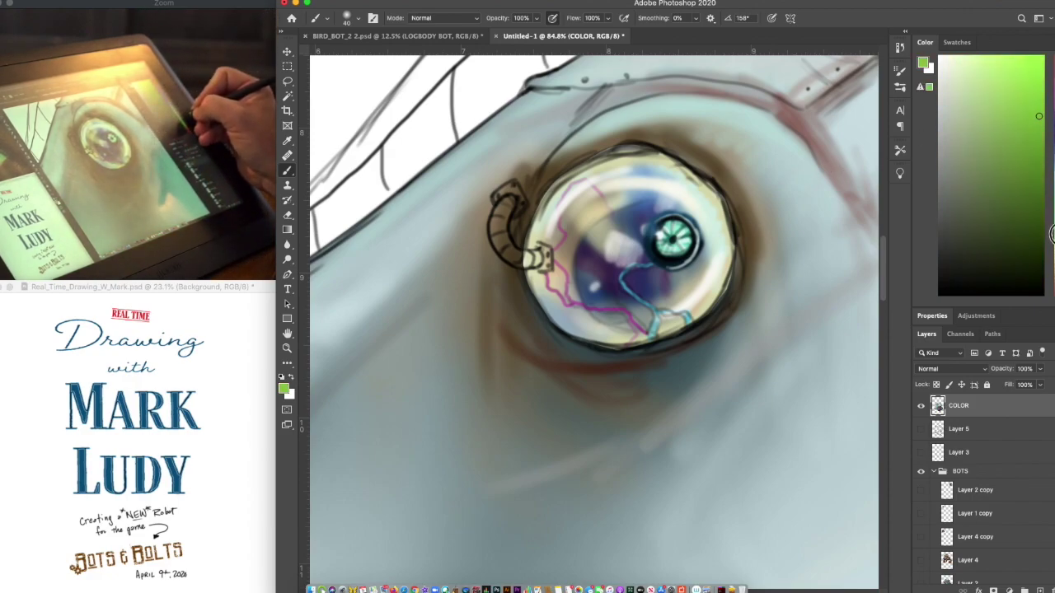
pyautogui.click(1039, 179)
pyautogui.press('[')
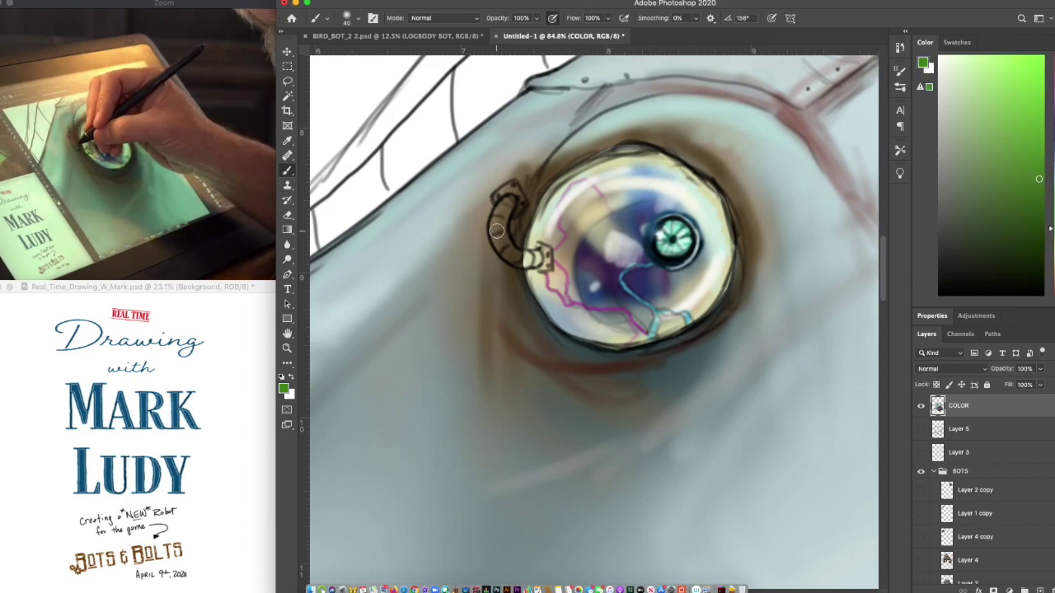
pyautogui.press('[')
pyautogui.press('[')
pyautogui.press('[')
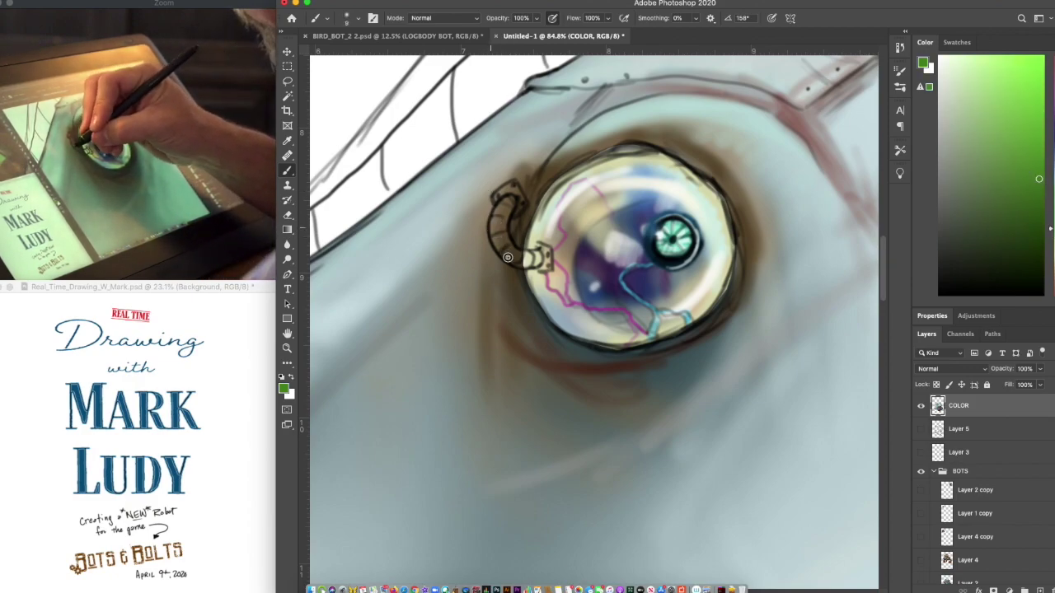
pyautogui.click(287, 81)
pyautogui.press('b')
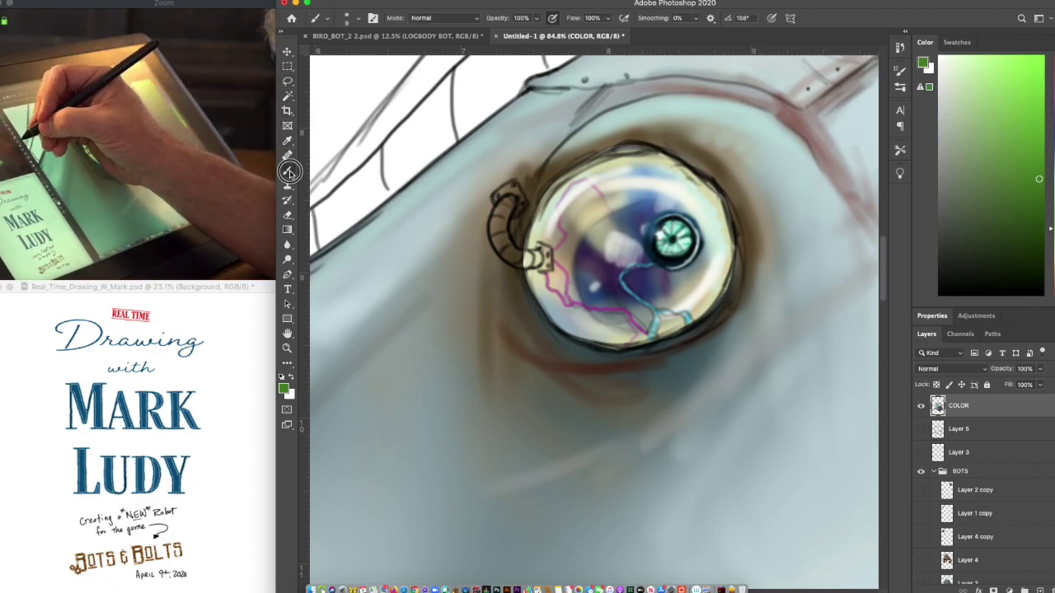
pyautogui.moveTo(500, 240); pyautogui.dragTo(507, 239)
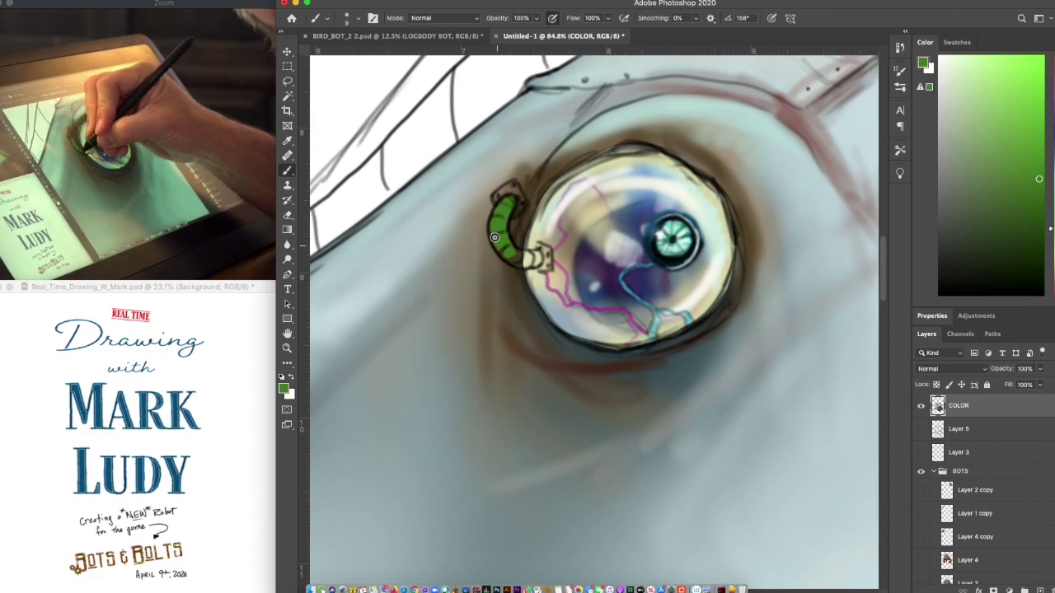
pyautogui.moveTo(519, 253)
pyautogui.mouseDown()
pyautogui.moveTo(538, 254)
pyautogui.moveTo(511, 257)
pyautogui.mouseUp()
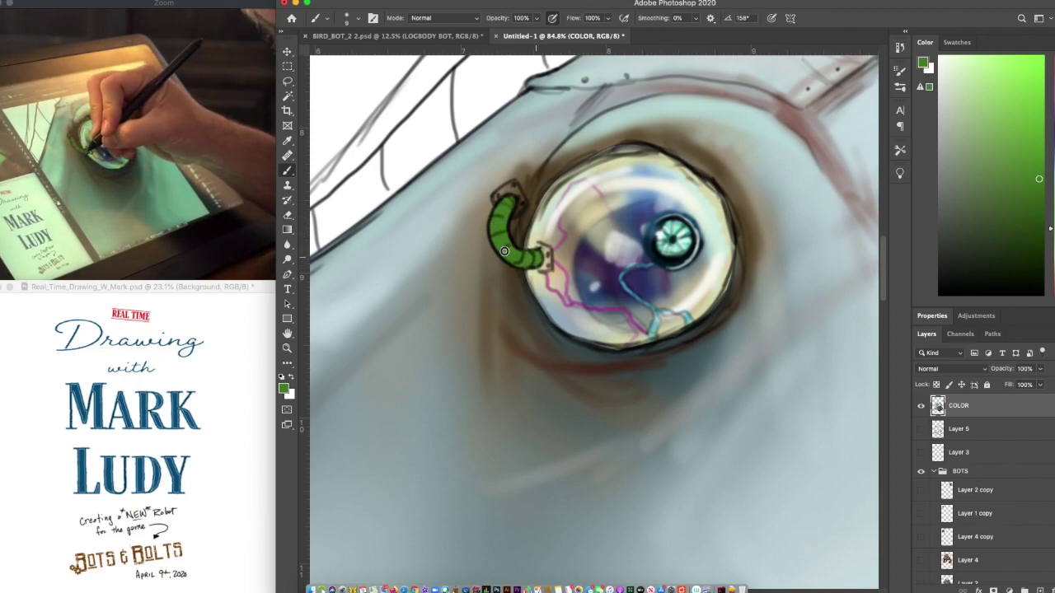
# Shade the eye hose with bright green highlights and dark green bands, and paint its end brackets dark gray with light highlights
pyautogui.click(1032, 93)
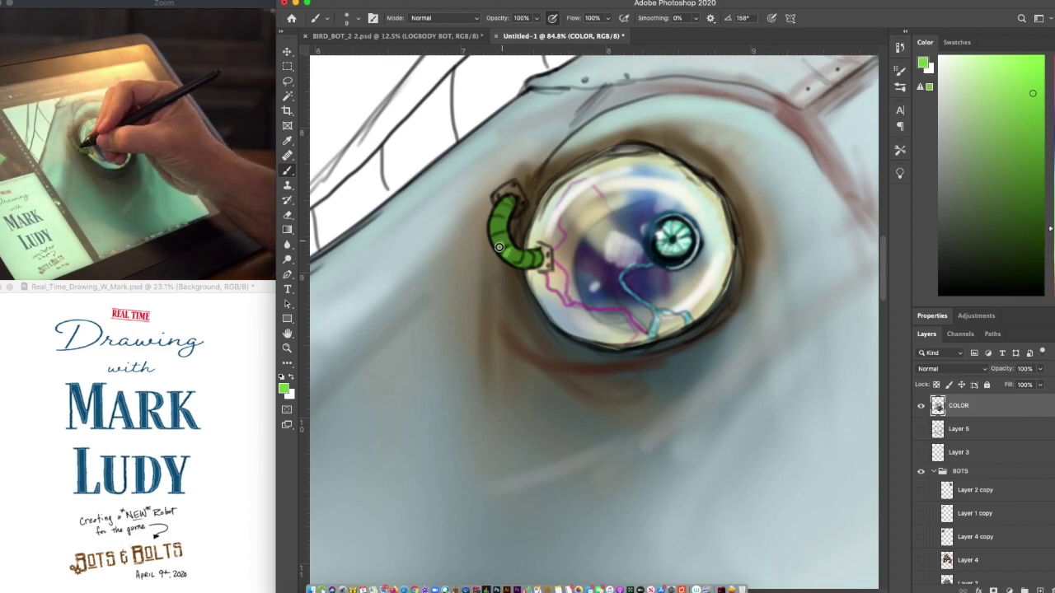
pyautogui.click(1040, 226)
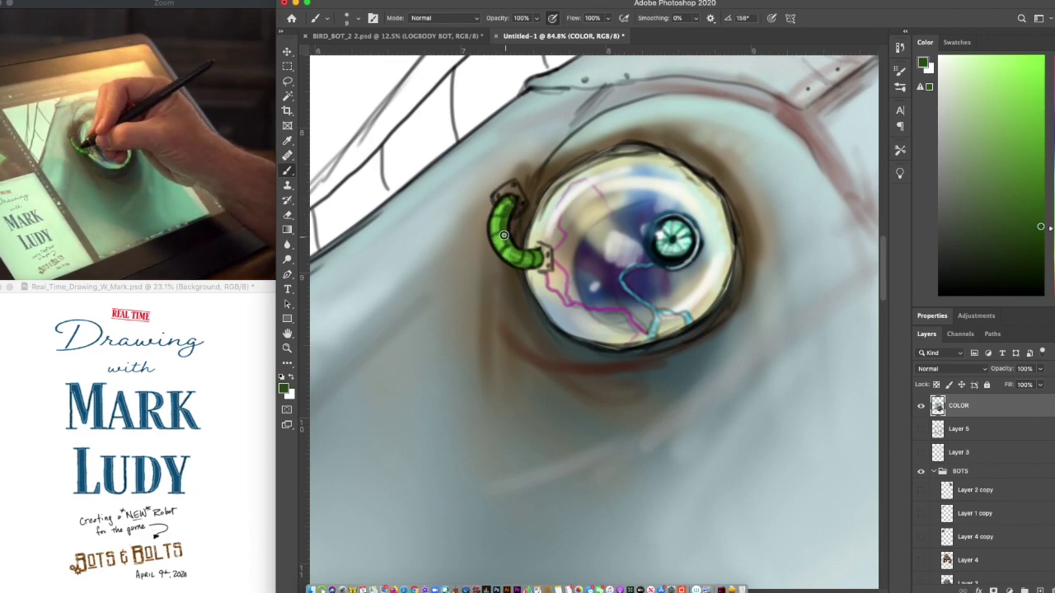
pyautogui.keyDown('alt'); pyautogui.click(481, 112); pyautogui.keyUp('alt')
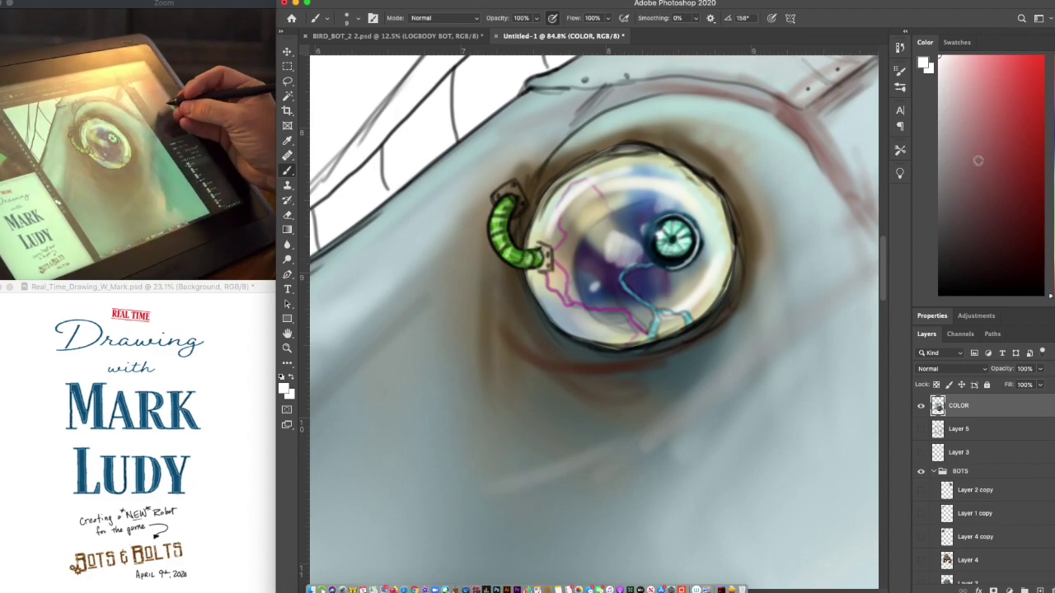
pyautogui.click(941, 222)
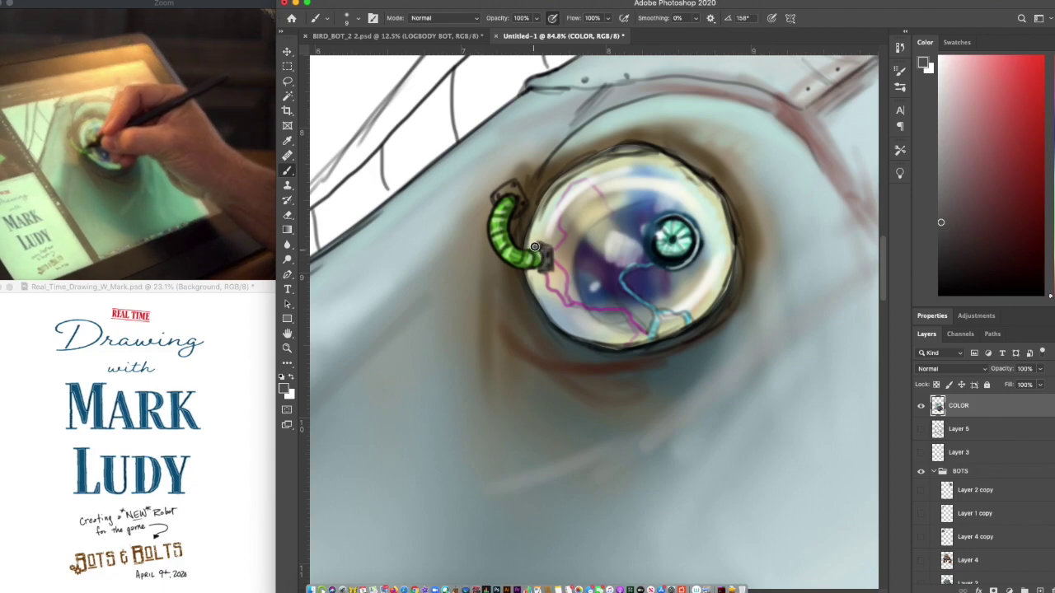
pyautogui.click(943, 80)
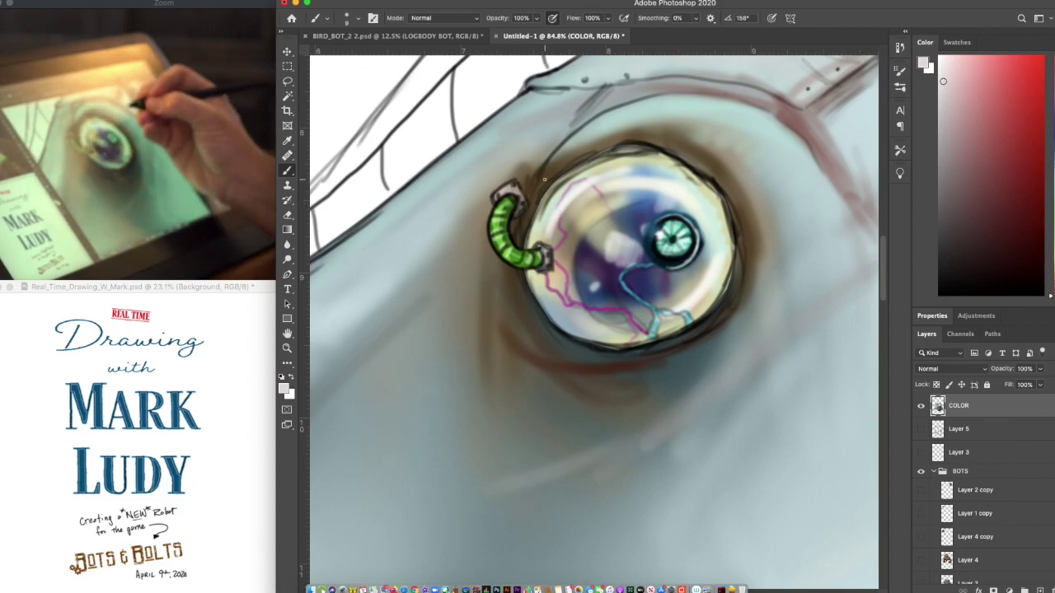
# Pick a pale lavender and paint thin edge highlights and fine scratches on the front purple leg shell
pyautogui.press('super+minus')
pyautogui.scroll(-5, 545, 183)
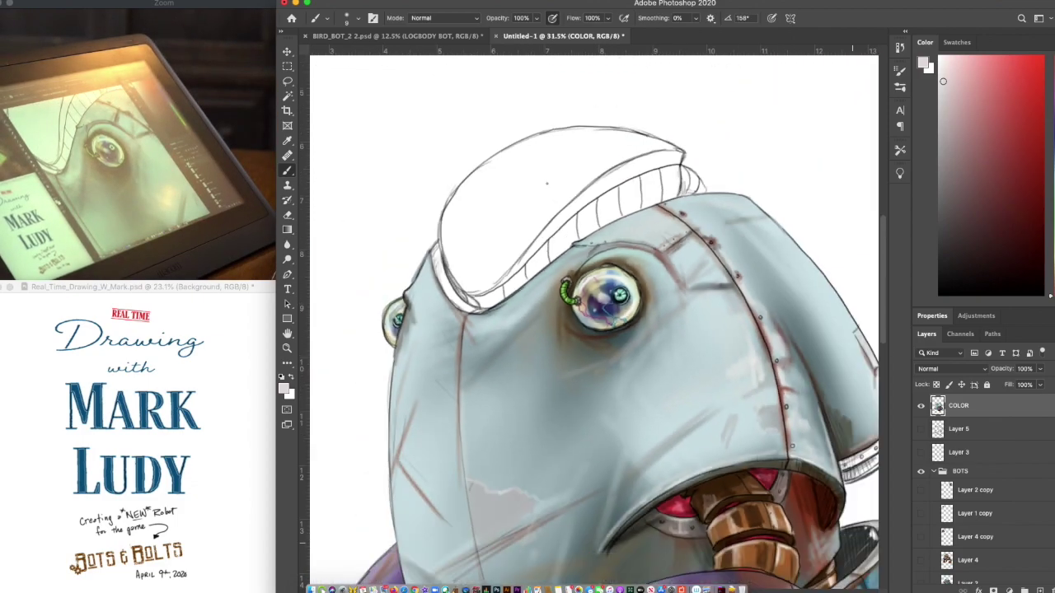
pyautogui.scroll(-4, 554, 208)
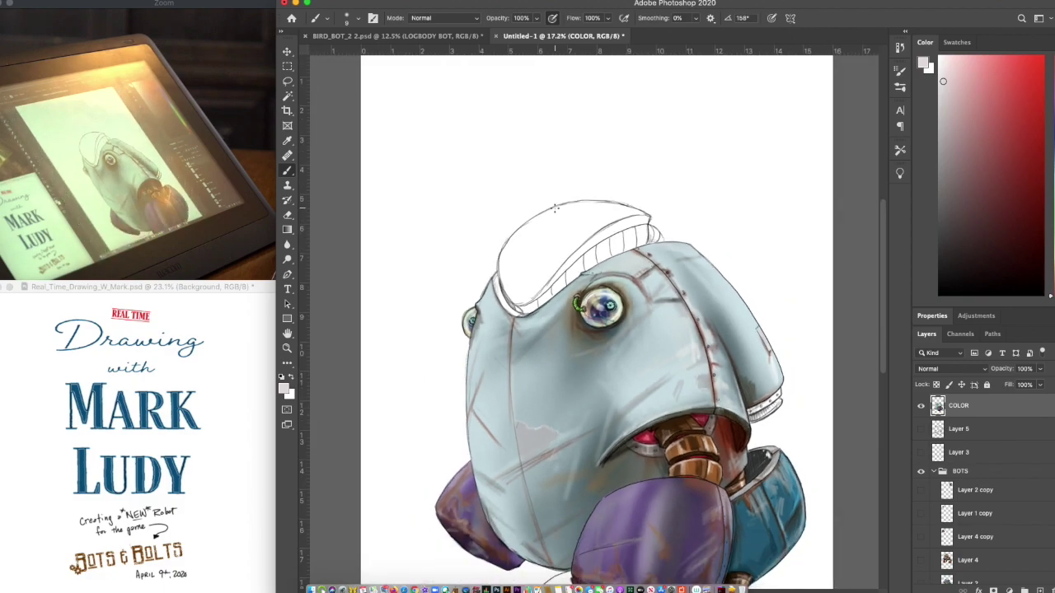
pyautogui.scroll(3, 555, 208)
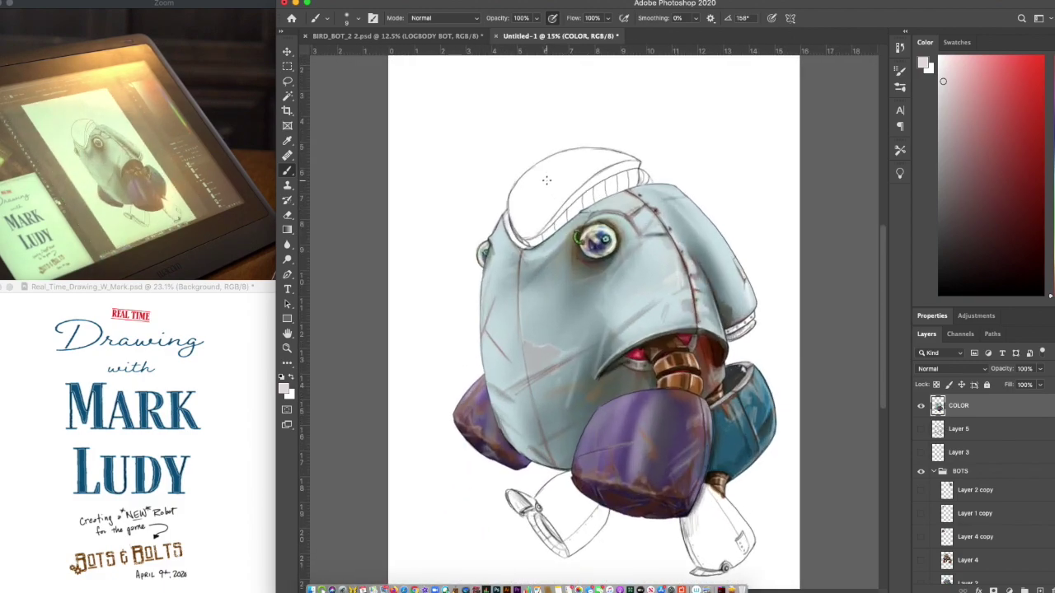
pyautogui.scroll(4, 544, 178)
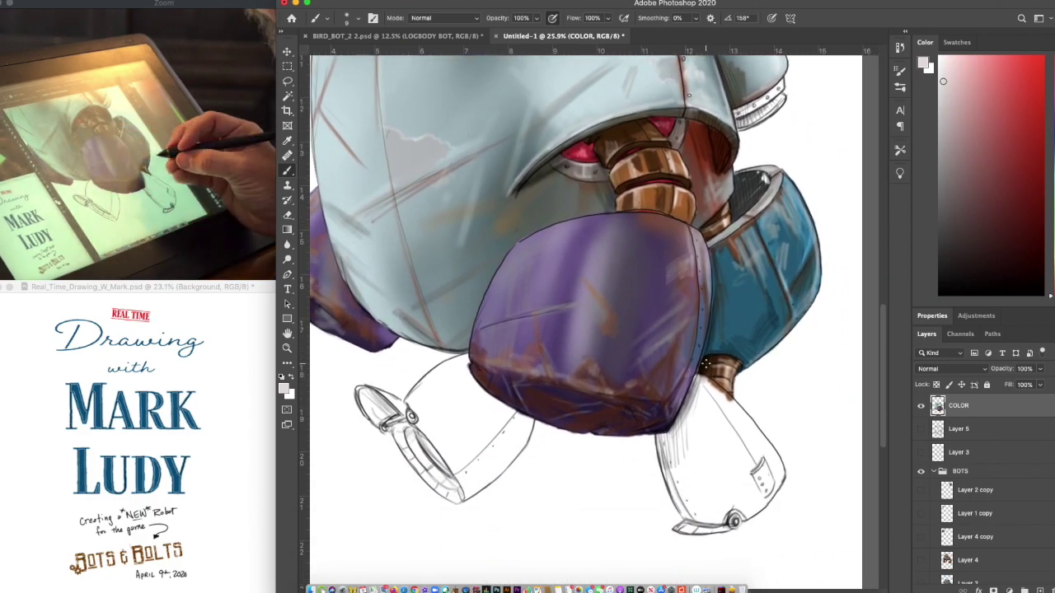
pyautogui.scroll(2, 705, 357)
pyautogui.moveTo(705, 357); pyautogui.dragTo(750, 303)
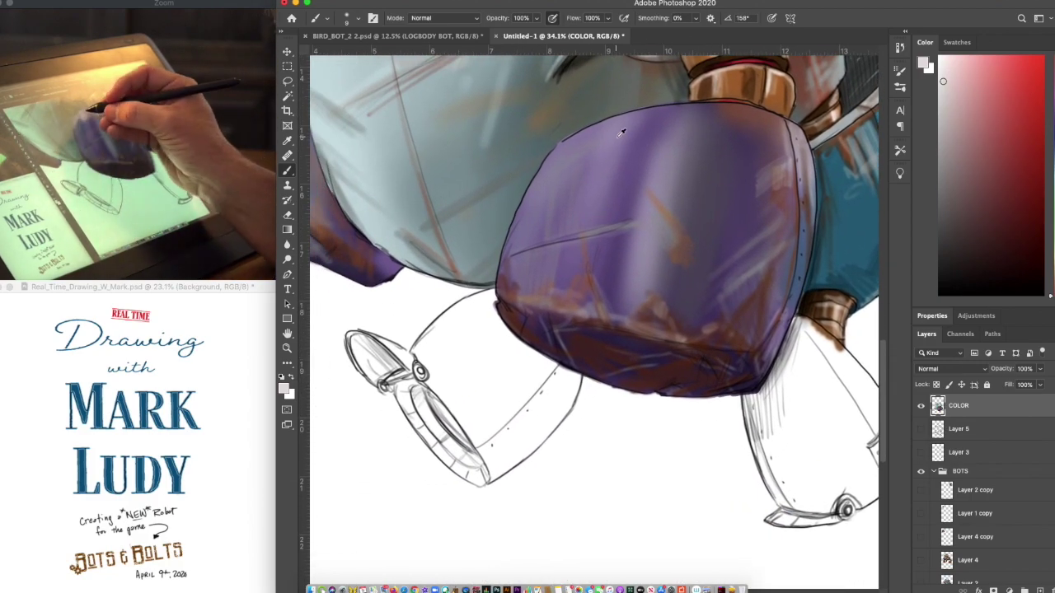
pyautogui.keyDown('alt'); pyautogui.click(657, 167); pyautogui.keyUp('alt')
pyautogui.click(957, 79)
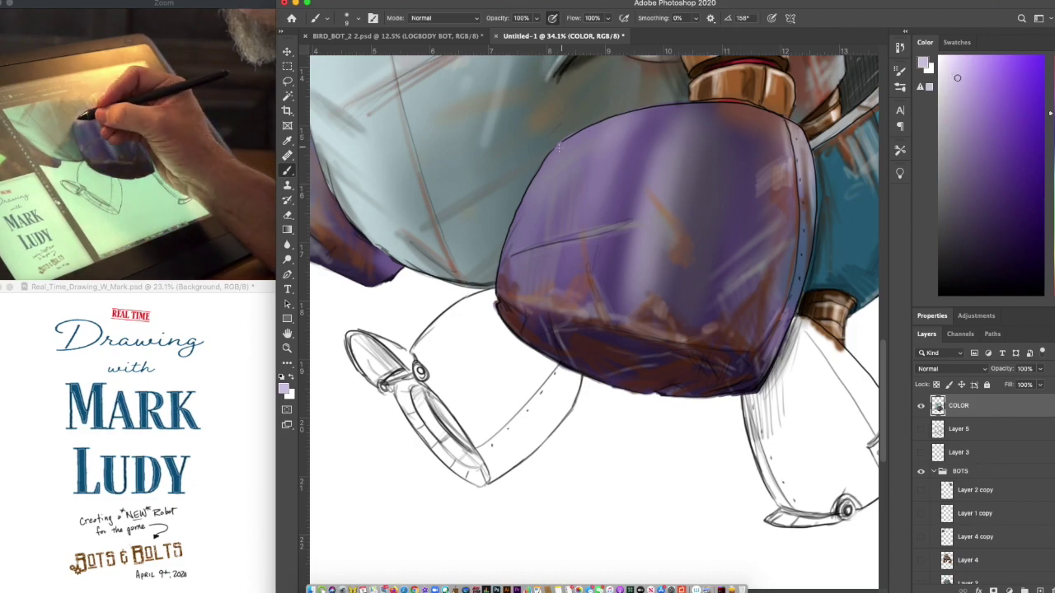
pyautogui.moveTo(582, 148)
pyautogui.mouseDown()
pyautogui.moveTo(561, 198)
pyautogui.moveTo(511, 236)
pyautogui.moveTo(613, 222)
pyautogui.mouseUp()
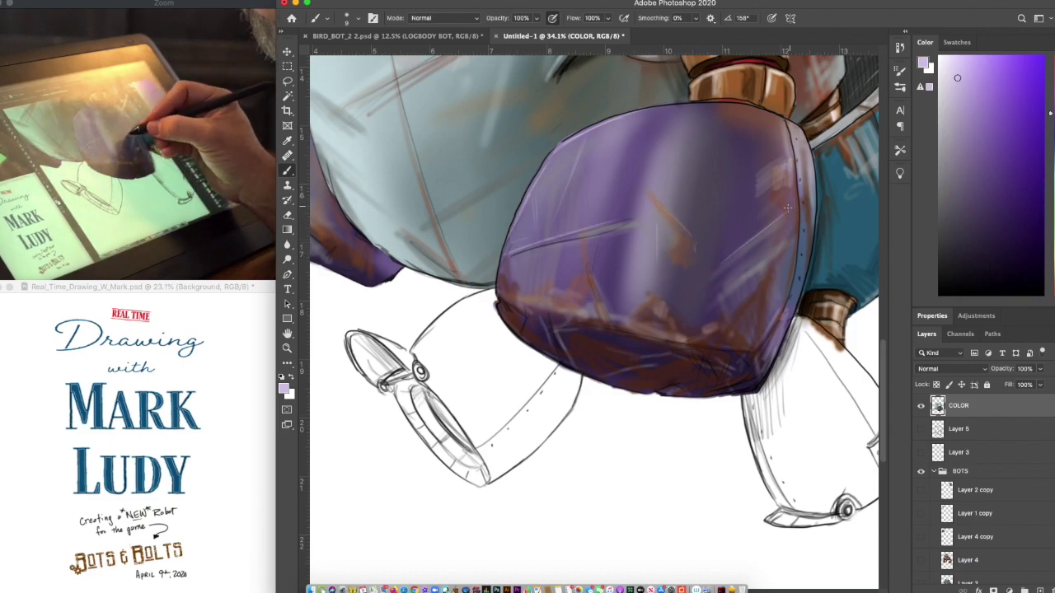
# Paint fine pale lavender scratches on the far purple shell, the lower body and the blue leg shell
pyautogui.moveTo(711, 177); pyautogui.dragTo(849, 230)
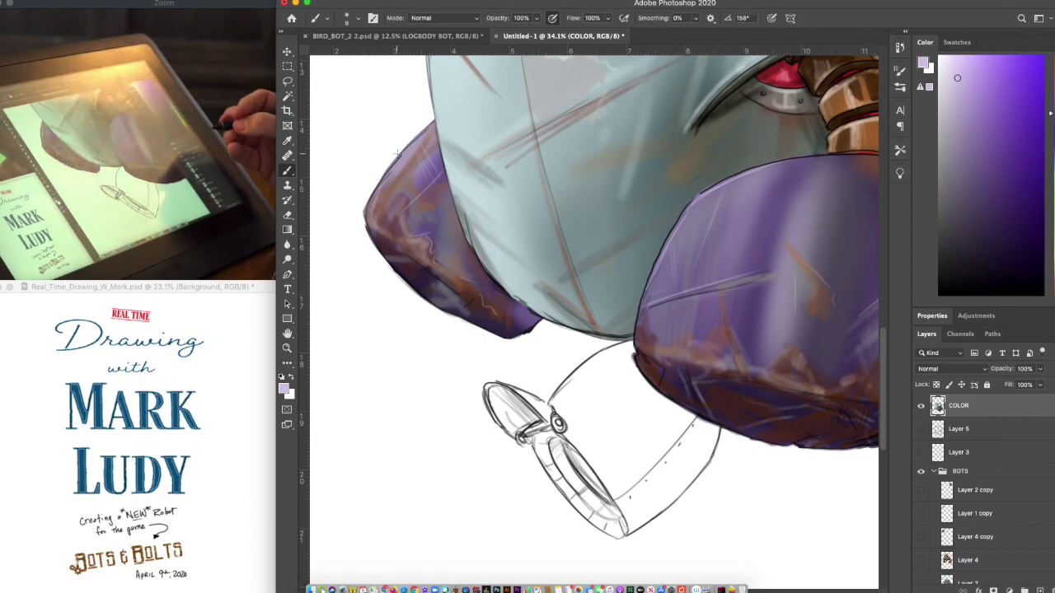
pyautogui.moveTo(849, 239); pyautogui.dragTo(687, 246)
pyautogui.moveTo(769, 216); pyautogui.dragTo(777, 294)
pyautogui.moveTo(868, 284); pyautogui.dragTo(843, 358)
pyautogui.moveTo(473, 271); pyautogui.dragTo(441, 284)
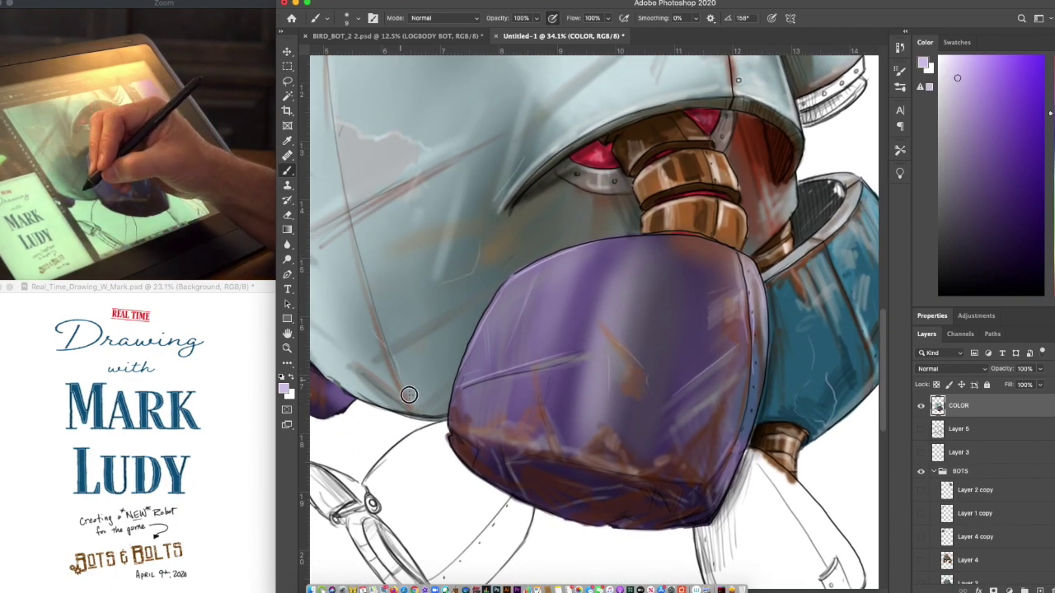
pyautogui.moveTo(725, 247); pyautogui.dragTo(832, 288)
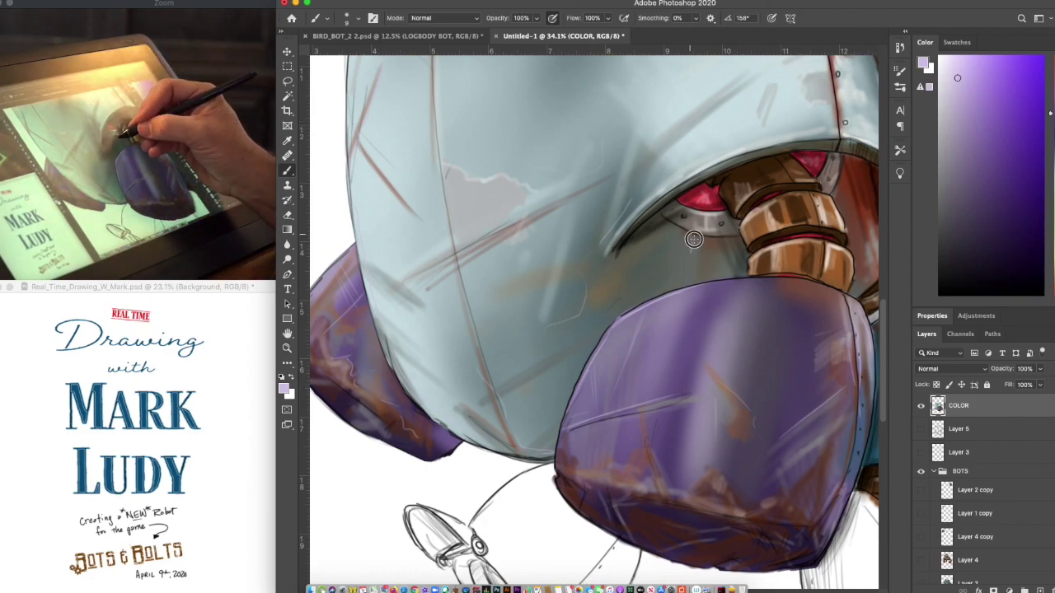
pyautogui.moveTo(871, 281); pyautogui.dragTo(715, 208)
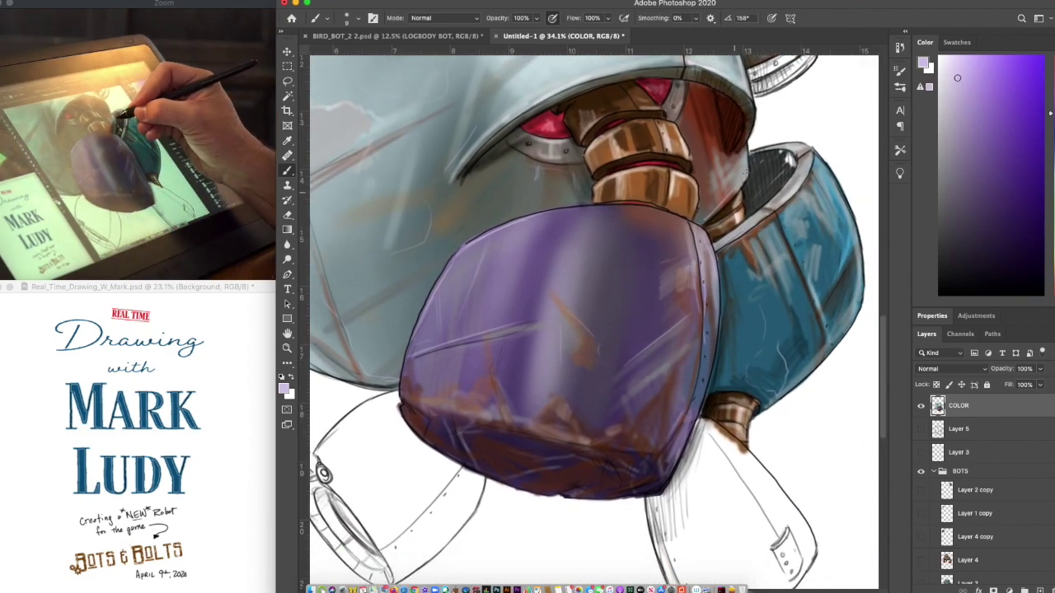
# Select both uncolored lower legs with a freehand lasso, leaving out the cuffs and round joints
pyautogui.scroll(-3, 746, 140)
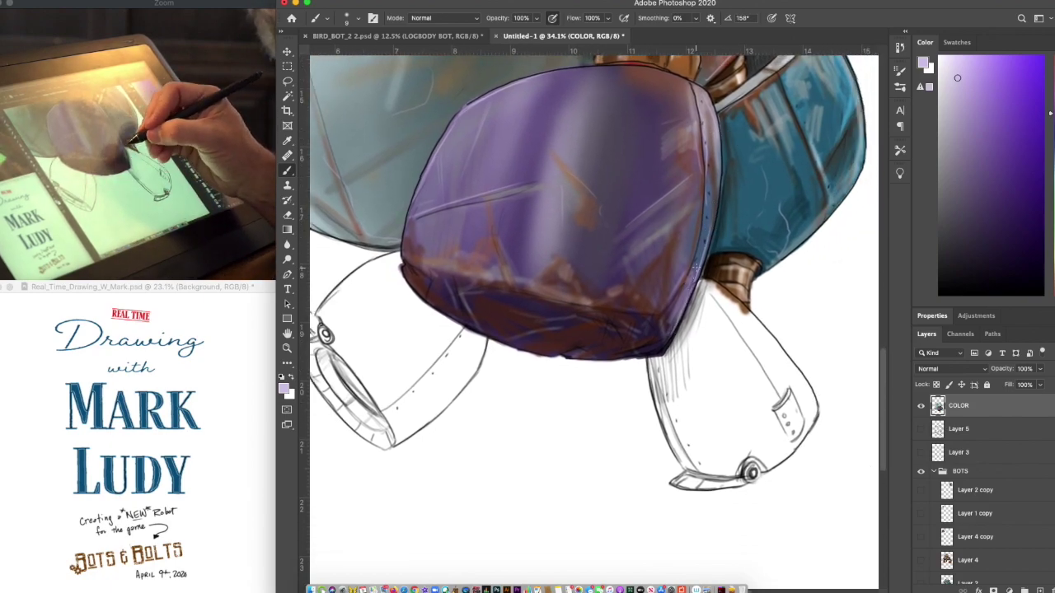
pyautogui.press('l')
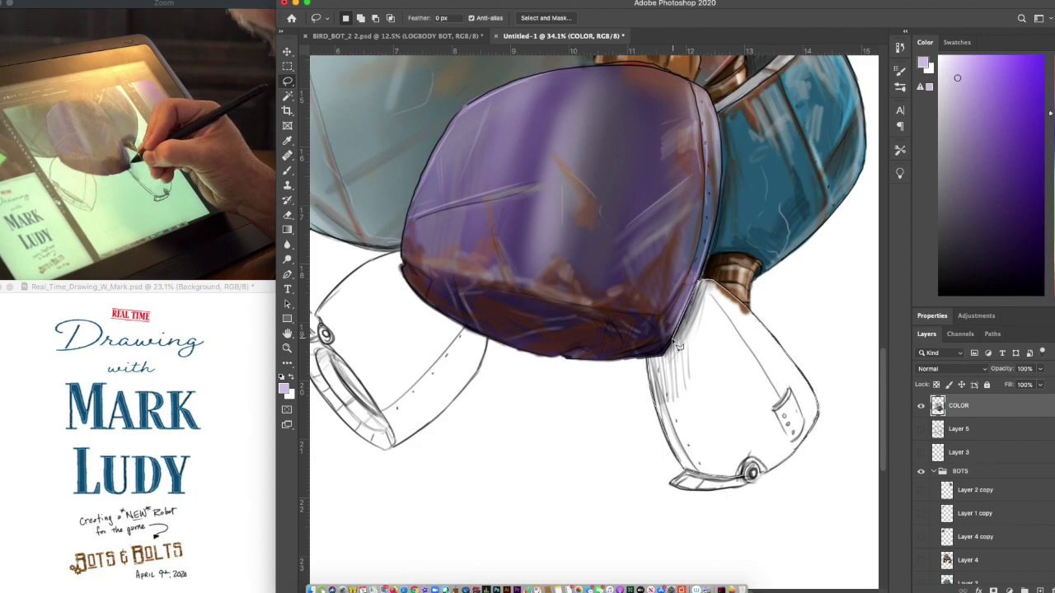
pyautogui.moveTo(646, 361)
pyautogui.mouseDown()
pyautogui.moveTo(678, 330)
pyautogui.moveTo(745, 307)
pyautogui.moveTo(696, 477)
pyautogui.moveTo(648, 356)
pyautogui.mouseUp()
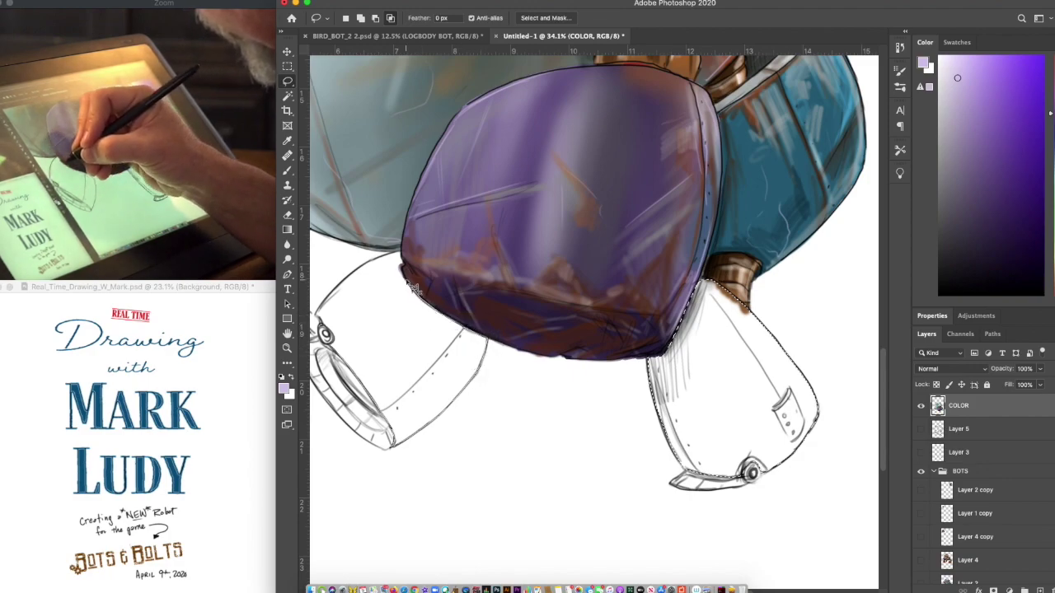
pyautogui.moveTo(339, 289)
pyautogui.mouseDown()
pyautogui.moveTo(317, 312)
pyautogui.moveTo(334, 352)
pyautogui.mouseUp()
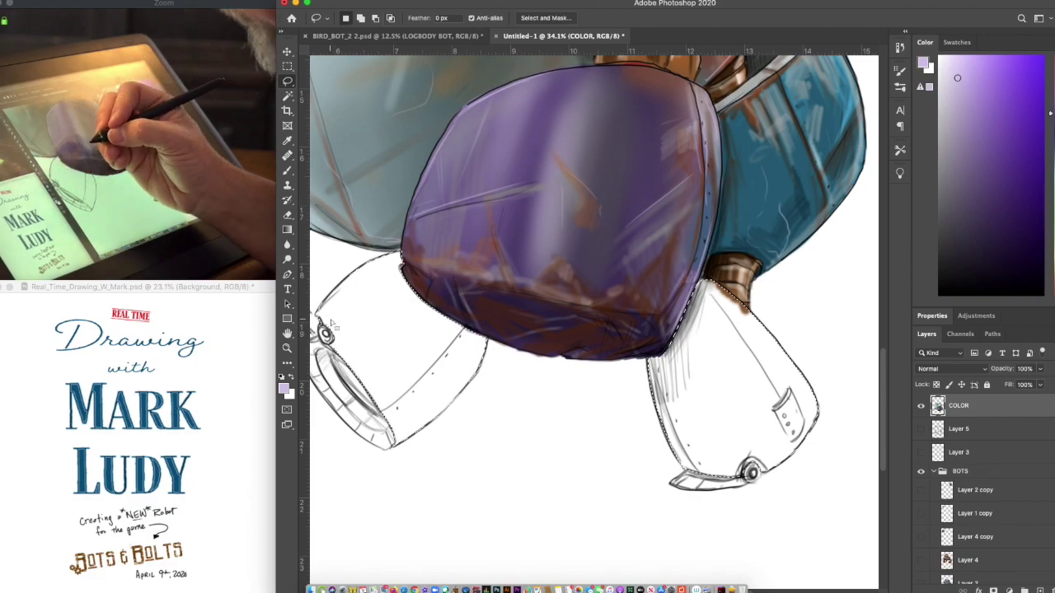
pyautogui.press('super+minus')
pyautogui.press('super+minus')
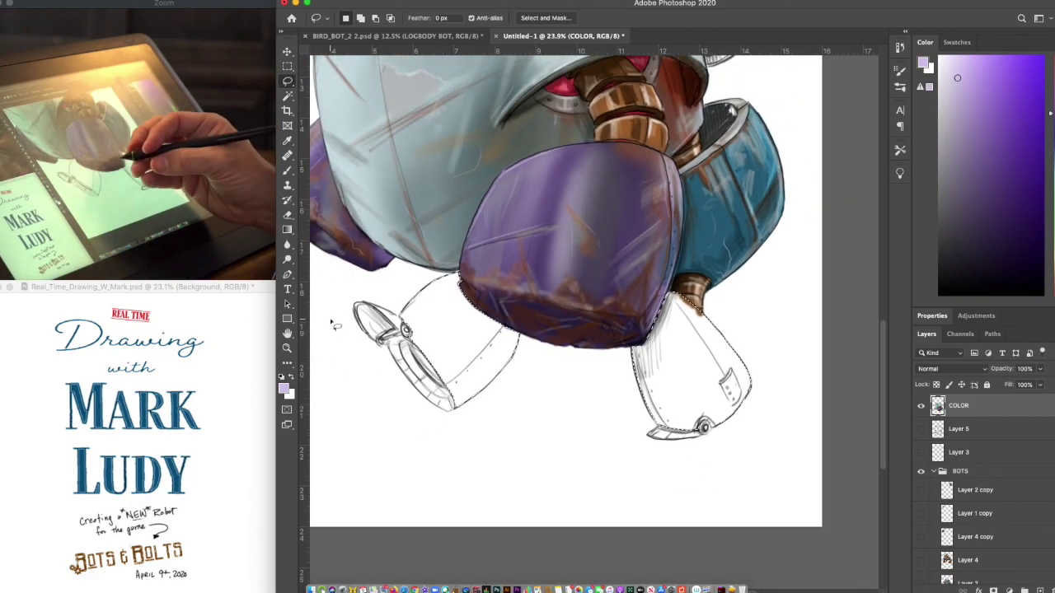
pyautogui.click(287, 172)
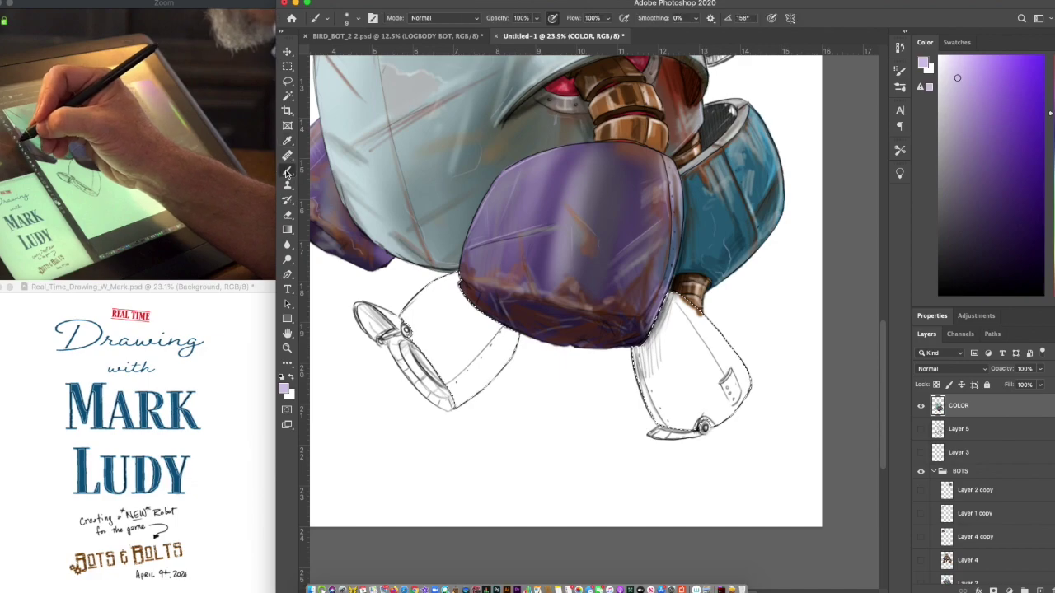
# Sample blue from the blue leg shell, darken it to a deep teal, and fill the selected lower legs
pyautogui.press('super+minus')
pyautogui.press('super+minus')
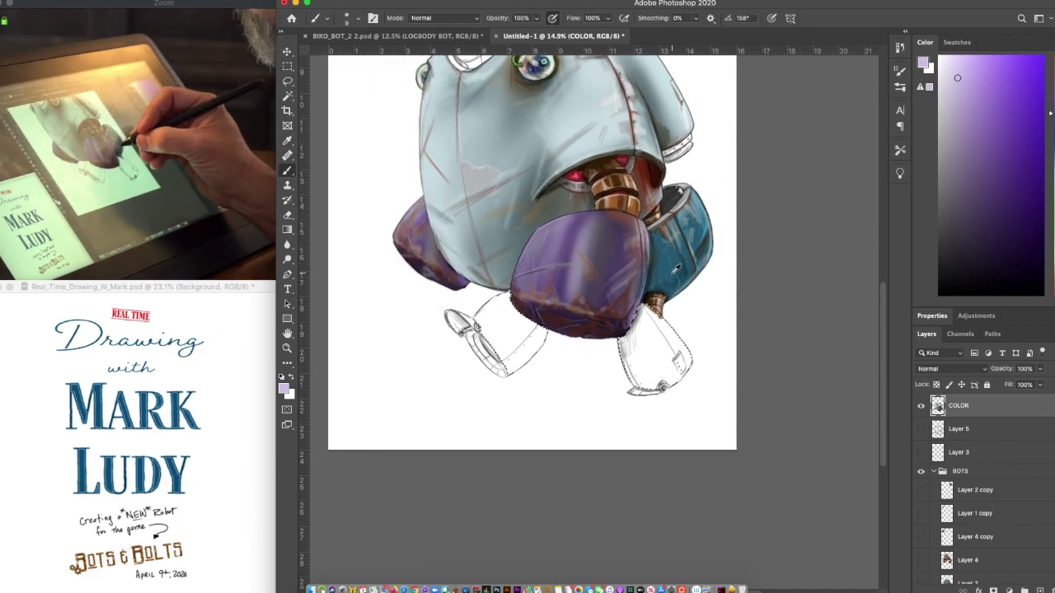
pyautogui.keyDown('alt'); pyautogui.click(665, 266); pyautogui.keyUp('alt')
pyautogui.click(1036, 227)
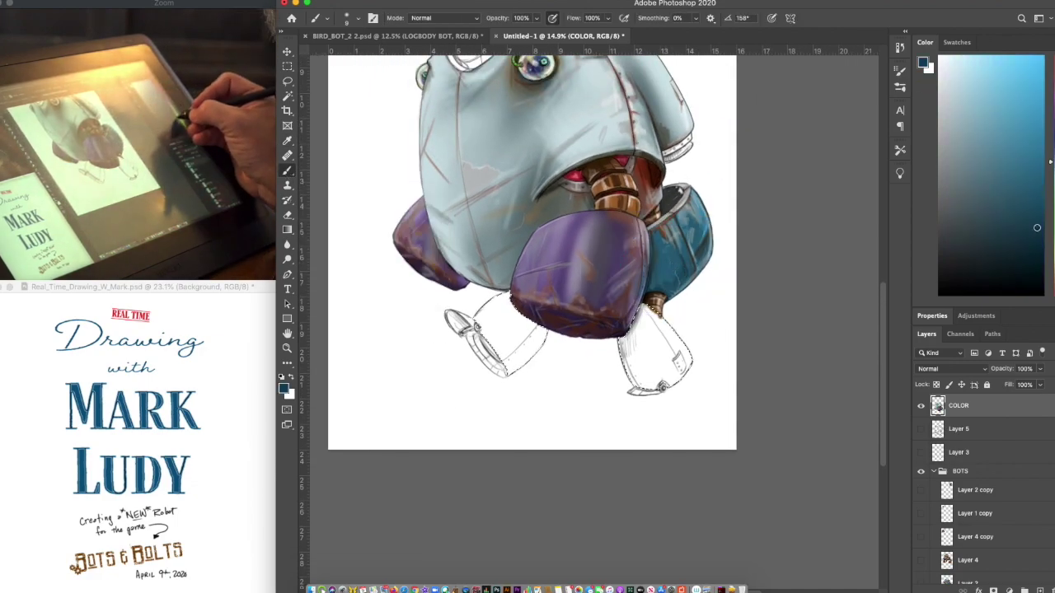
pyautogui.hotkey('alt', 'BackSpace')
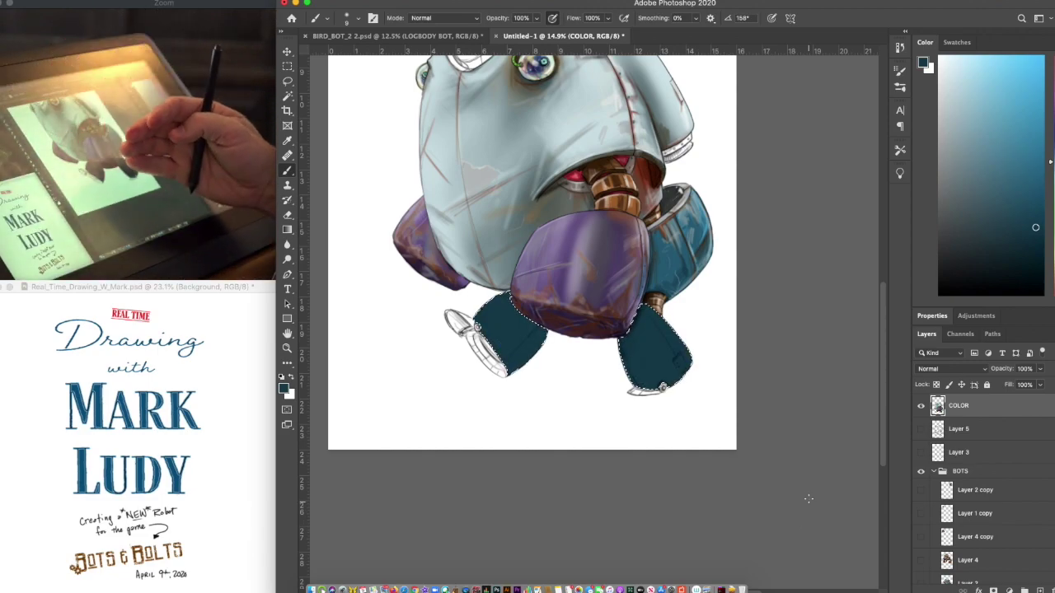
# Try filling the lower legs with the shell's medium blue and the body's gray-teal, and undo both fills
pyautogui.scroll(3, 808, 495)
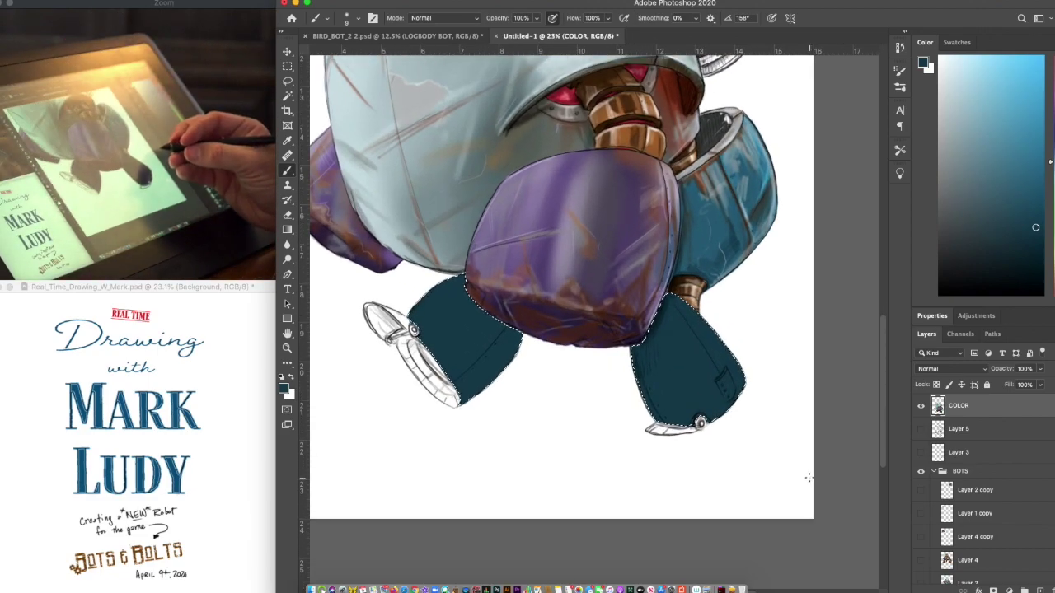
pyautogui.keyDown('alt'); pyautogui.click(711, 240); pyautogui.keyUp('alt')
pyautogui.hotkey('alt', 'BackSpace')
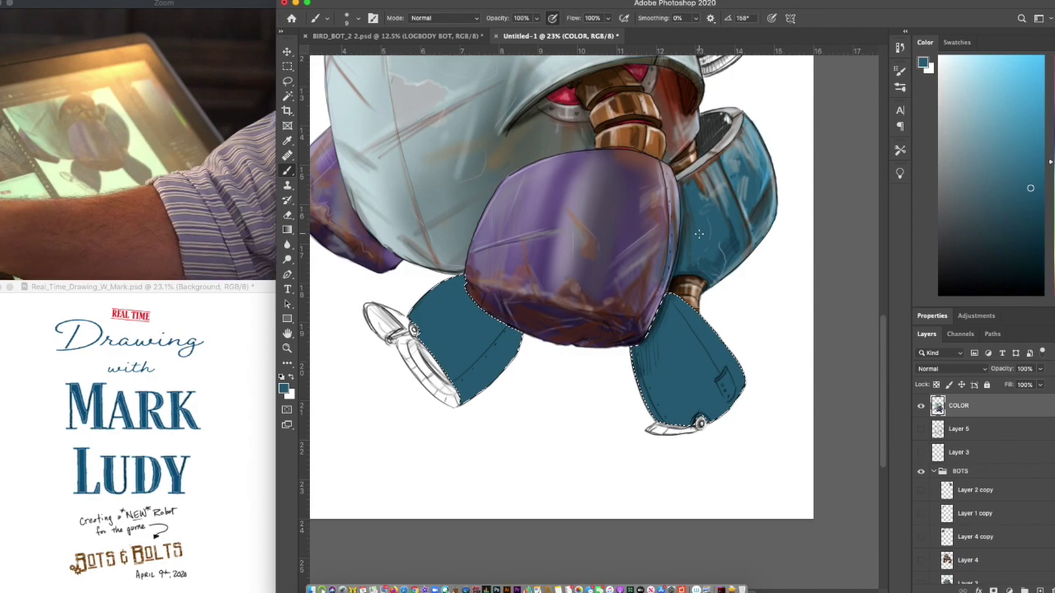
pyautogui.keyDown('alt'); pyautogui.click(429, 186); pyautogui.keyUp('alt')
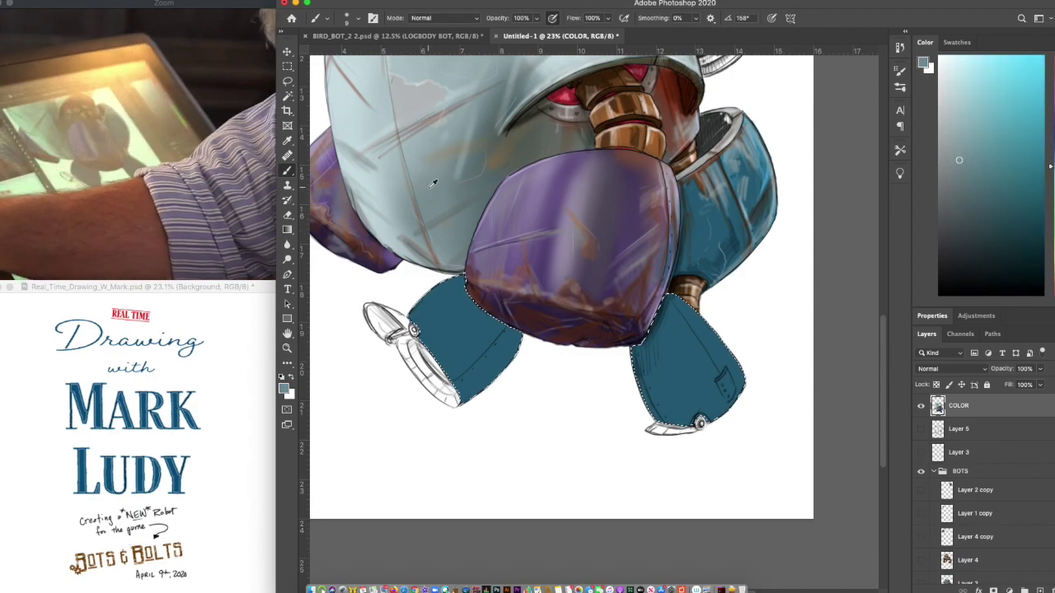
pyautogui.hotkey('alt', 'BackSpace')
pyautogui.hotkey('ctrl', '0')
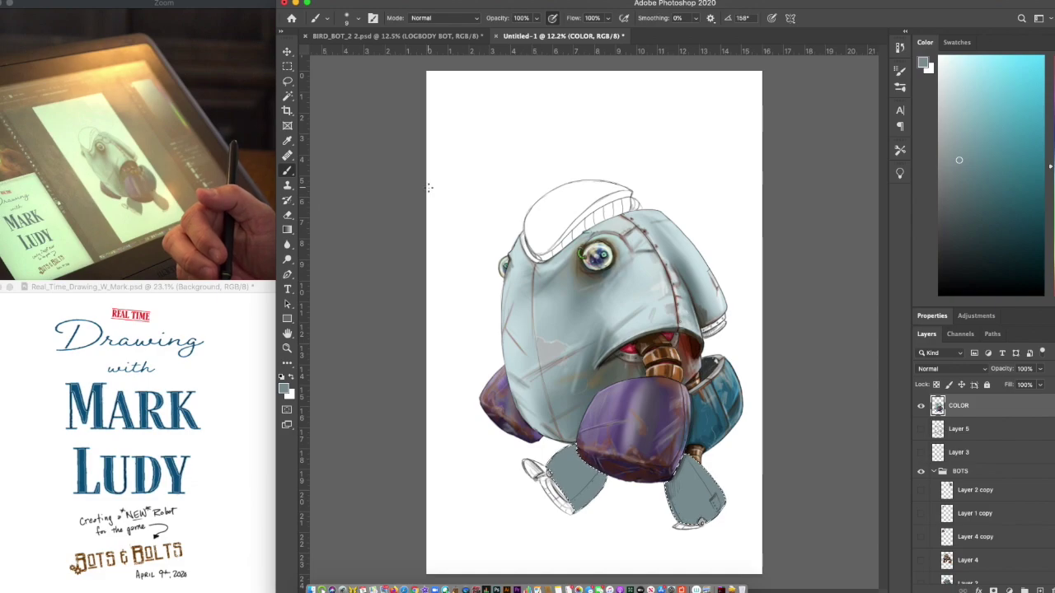
pyautogui.hotkey('ctrl', 'z')
pyautogui.hotkey('ctrl', 'z')
pyautogui.hotkey('ctrl', 'z')
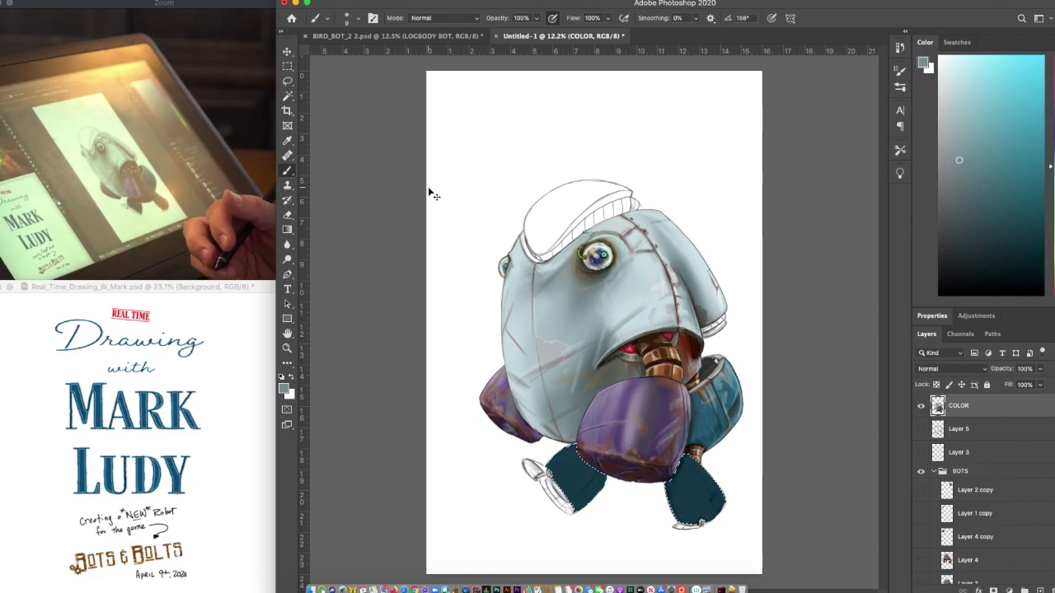
# Fill the selected lower legs with a dark navy and brush in soft medium blue areas at size 100
pyautogui.scroll(5, 428, 188)
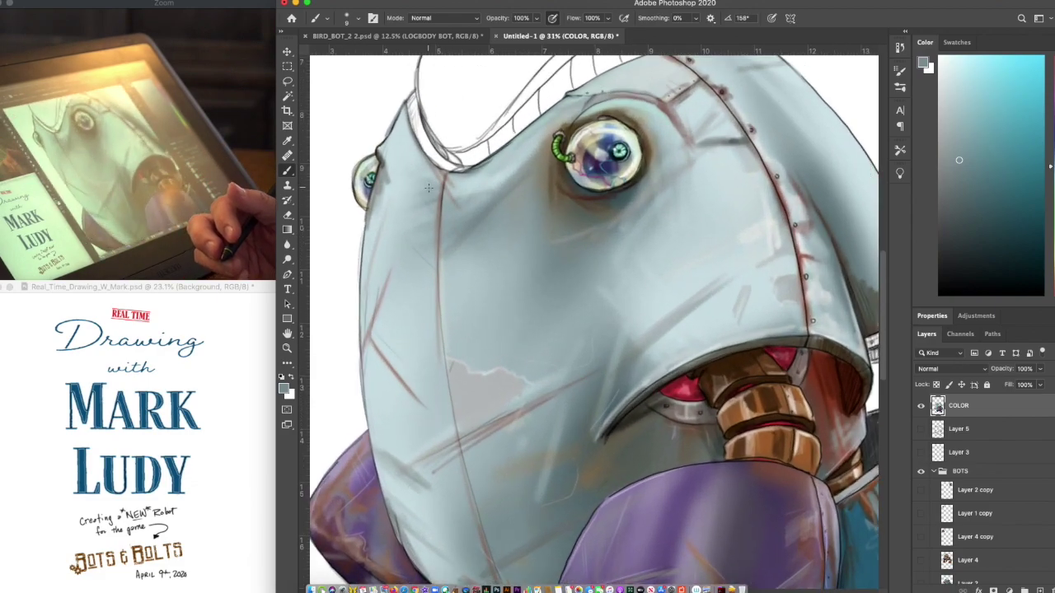
pyautogui.scroll(-5, 427, 188)
pyautogui.hscroll(4, 428, 188)
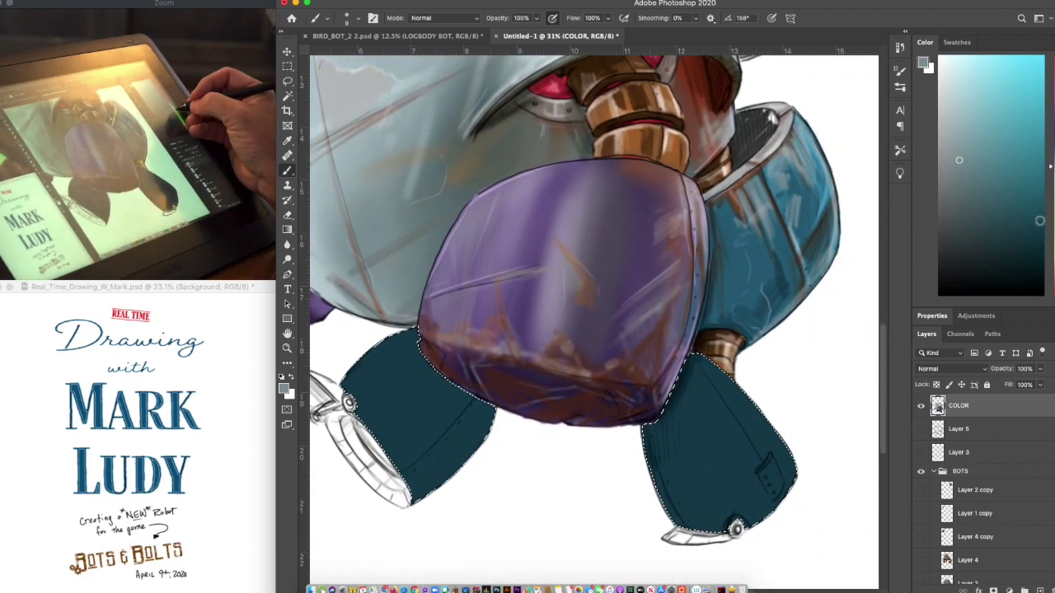
pyautogui.keyDown('alt'); pyautogui.click(714, 438); pyautogui.keyUp('alt')
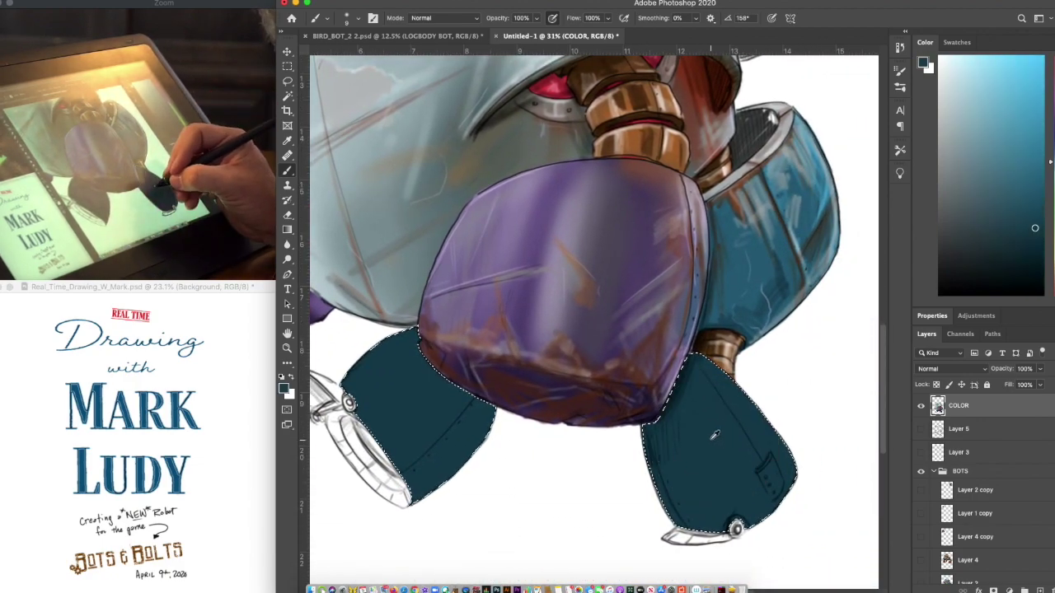
pyautogui.moveTo(1050, 162); pyautogui.dragTo(1050, 149)
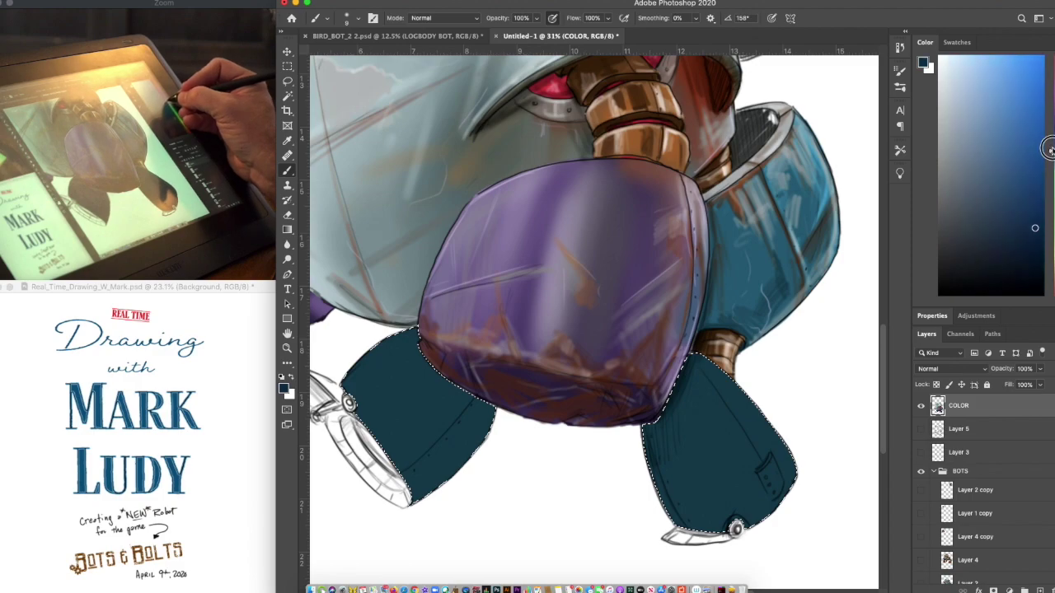
pyautogui.click(1027, 258)
pyautogui.hotkey('alt', 'BackSpace')
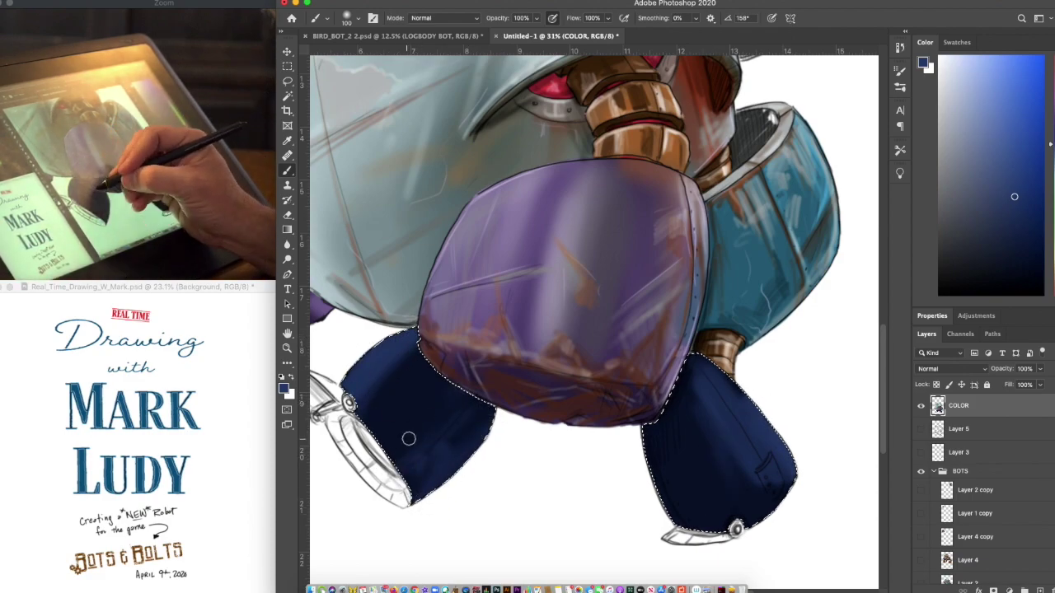
# Brush soft dark red tints onto the lower leg below the blue shell and faint white highlights onto both lower legs
pyautogui.click(1049, 285)
pyautogui.click(1039, 185)
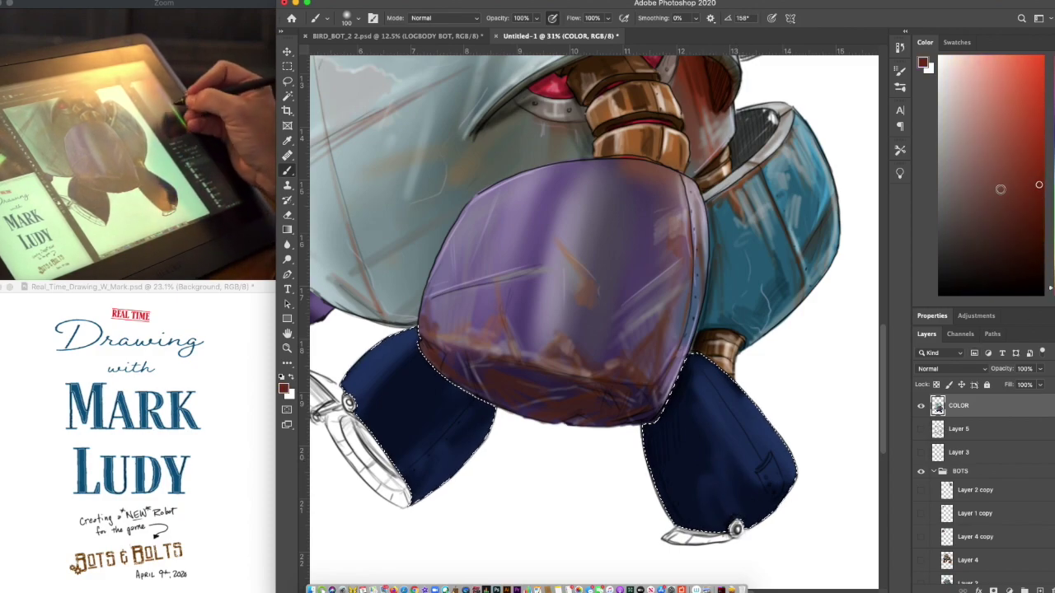
pyautogui.press('x')
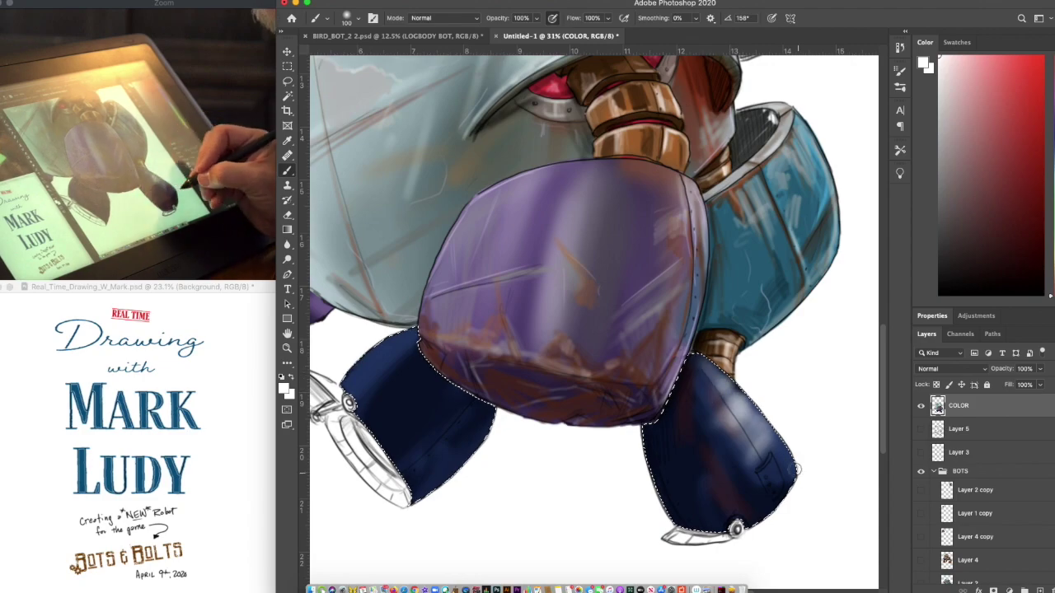
pyautogui.moveTo(651, 448); pyautogui.dragTo(664, 499)
pyautogui.moveTo(386, 379)
pyautogui.mouseDown()
pyautogui.moveTo(363, 353)
pyautogui.moveTo(384, 344)
pyautogui.moveTo(417, 358)
pyautogui.mouseUp()
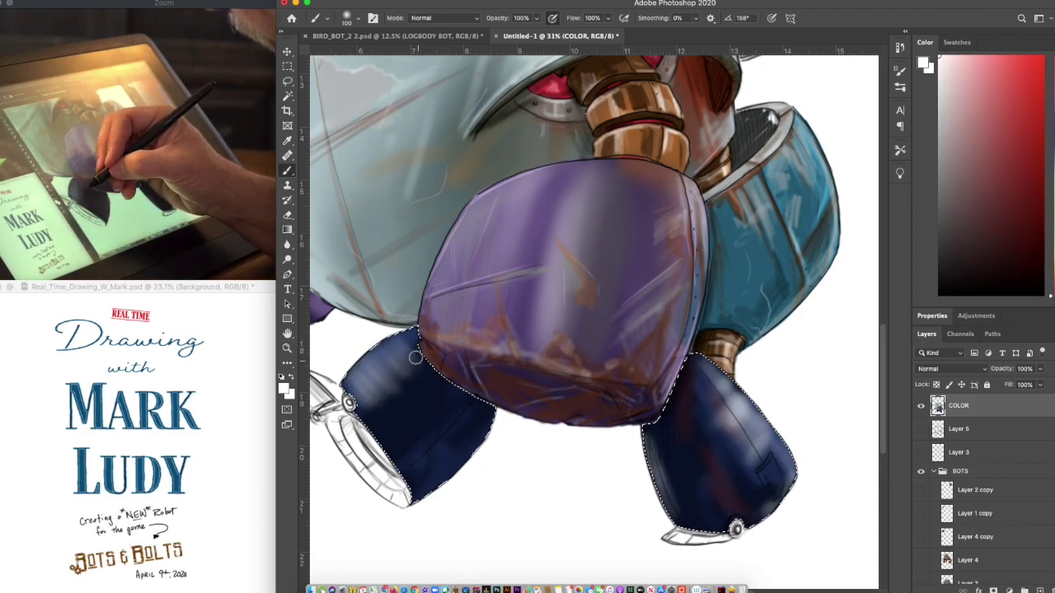
pyautogui.moveTo(487, 414); pyautogui.dragTo(468, 467)
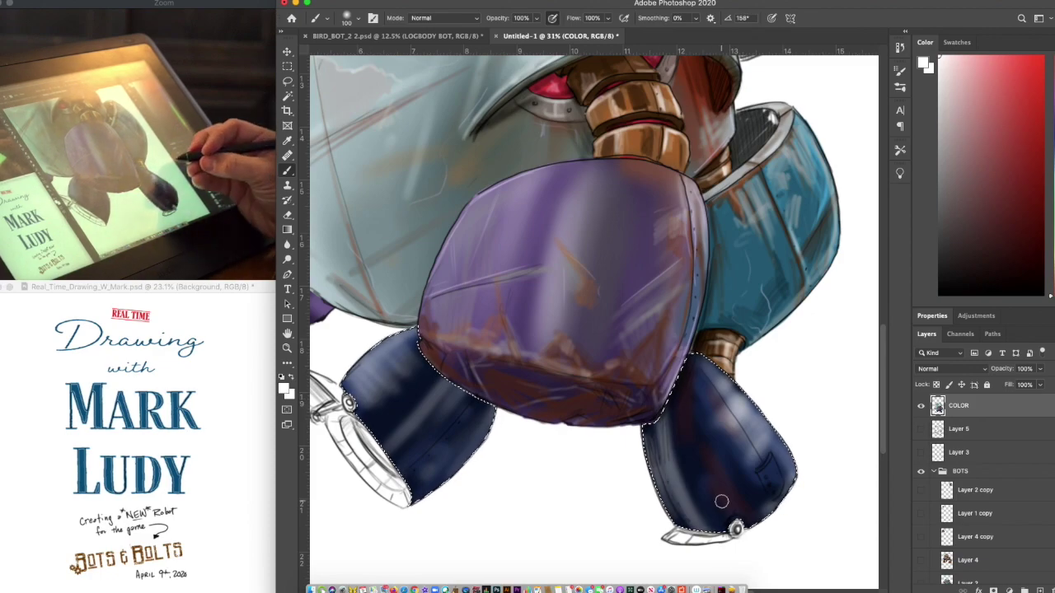
# Sample purple, brown and teal from the neighboring parts and brush them as soft reflections onto the lower leg below the blue shell
pyautogui.scroll(4, 700, 405)
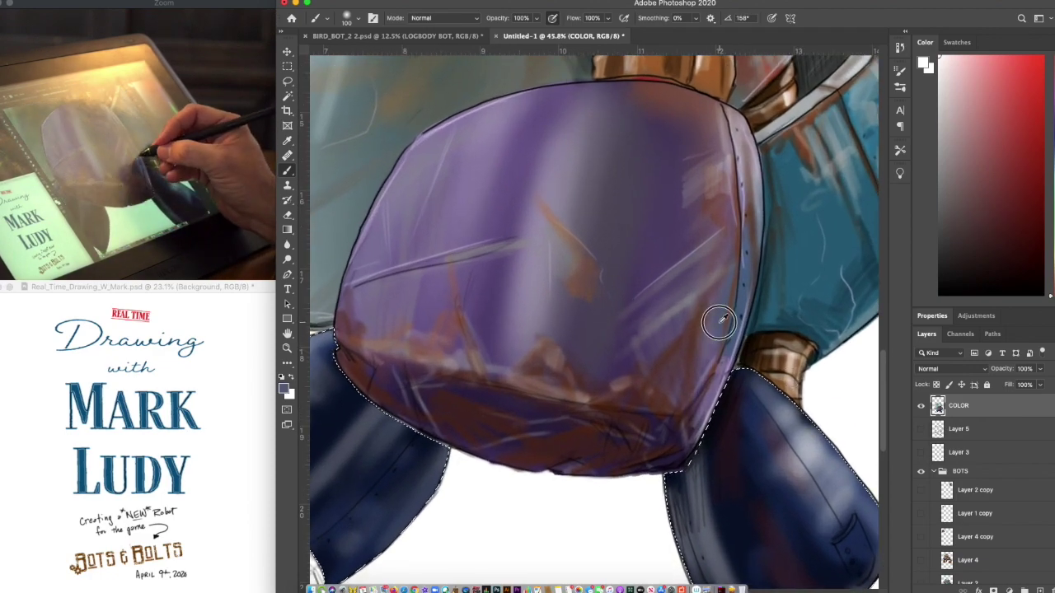
pyautogui.keyDown('alt'); pyautogui.click(759, 477); pyautogui.keyUp('alt')
pyautogui.keyDown('alt'); pyautogui.click(637, 232); pyautogui.keyUp('alt')
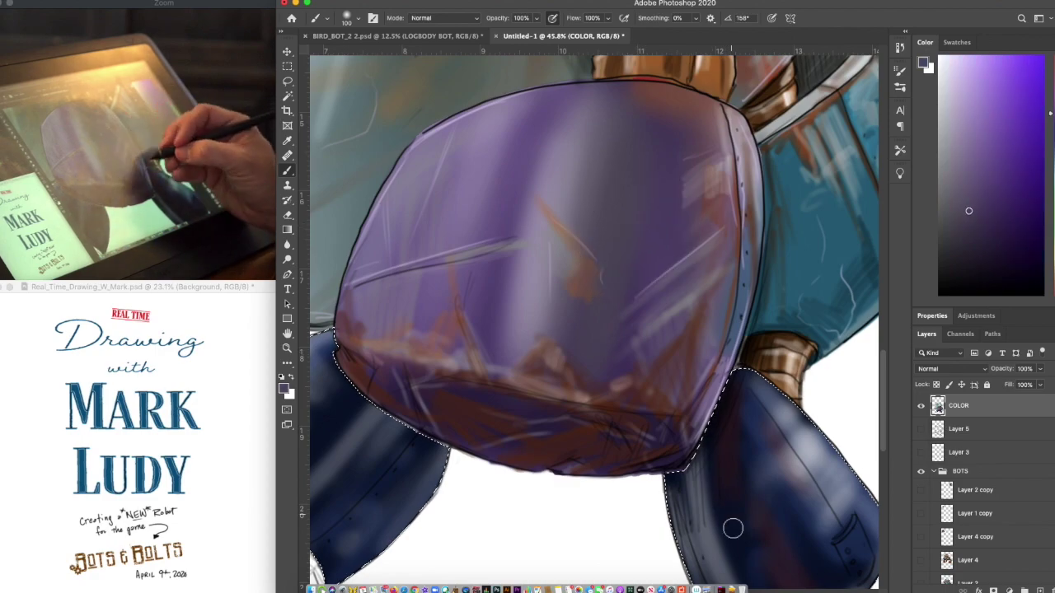
pyautogui.keyDown('alt'); pyautogui.click(787, 360); pyautogui.keyUp('alt')
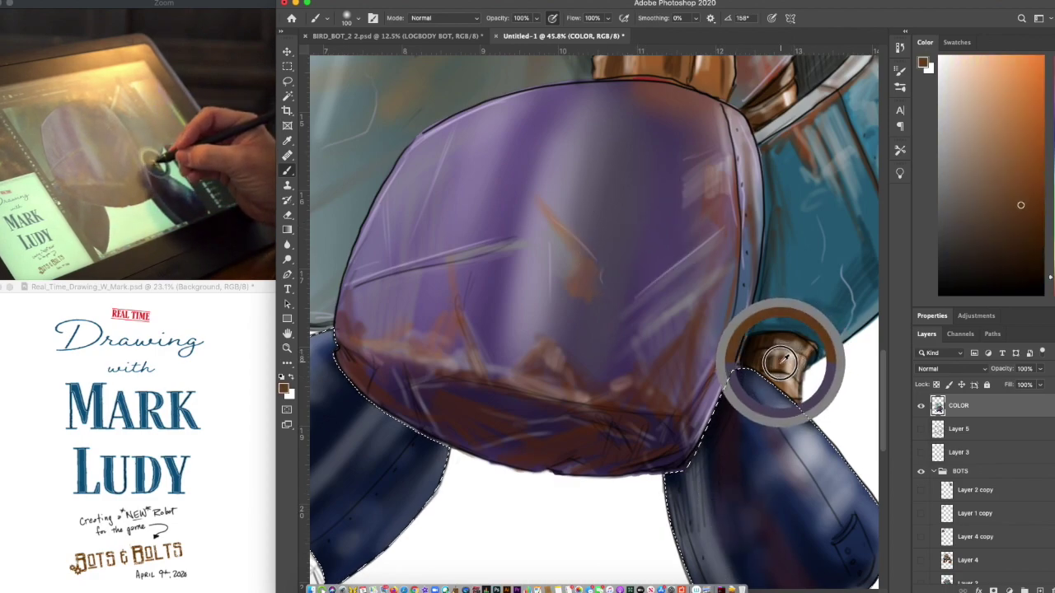
pyautogui.keyDown('alt'); pyautogui.click(825, 305); pyautogui.keyUp('alt')
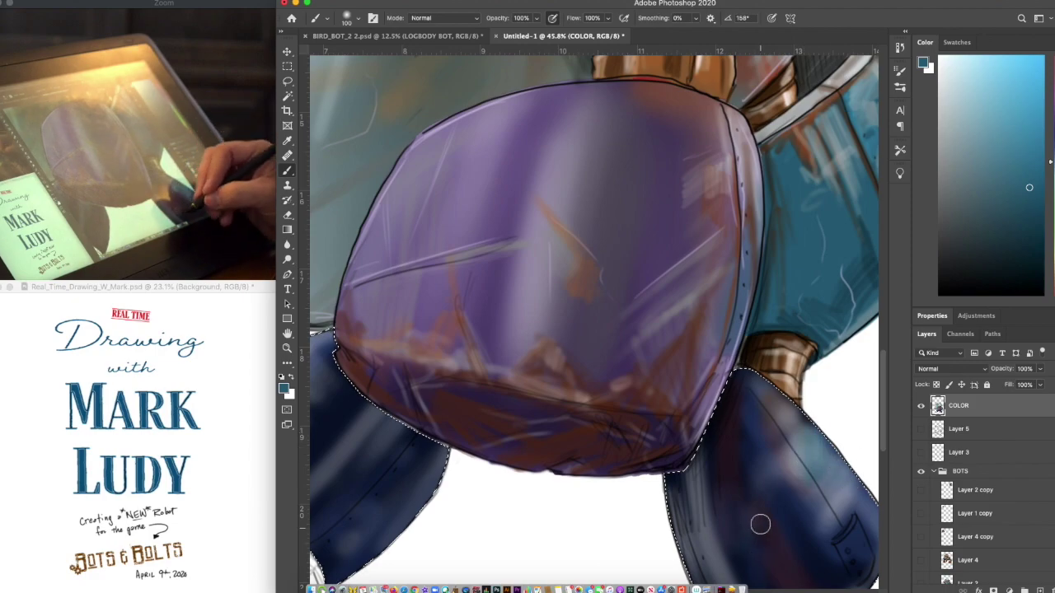
# Brush teal and gray-teal reflections sampled from the robot onto the lower leg beneath the body and the other lower leg
pyautogui.moveTo(395, 250); pyautogui.dragTo(499, 318)
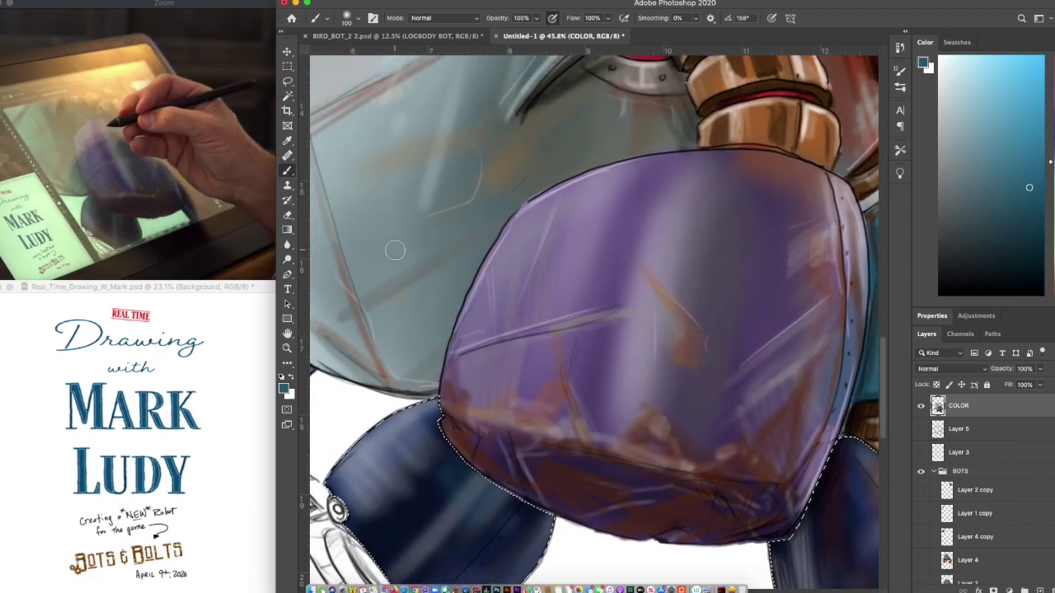
pyautogui.keyDown('alt'); pyautogui.click(418, 306); pyautogui.keyUp('alt')
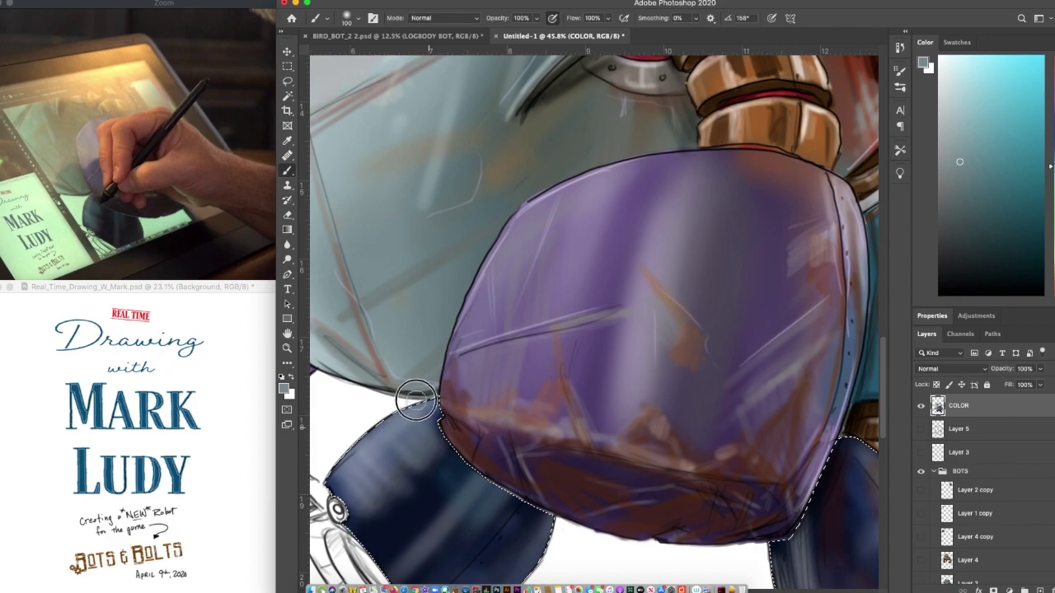
pyautogui.moveTo(583, 550); pyautogui.dragTo(479, 342)
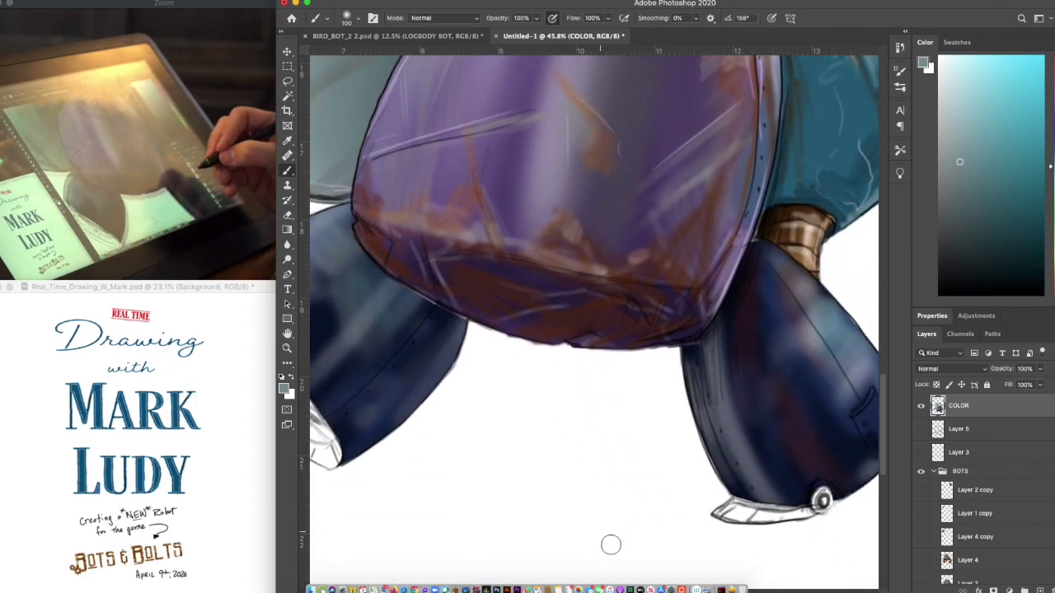
pyautogui.moveTo(728, 440); pyautogui.dragTo(765, 478)
pyautogui.scroll(-5, 848, 437)
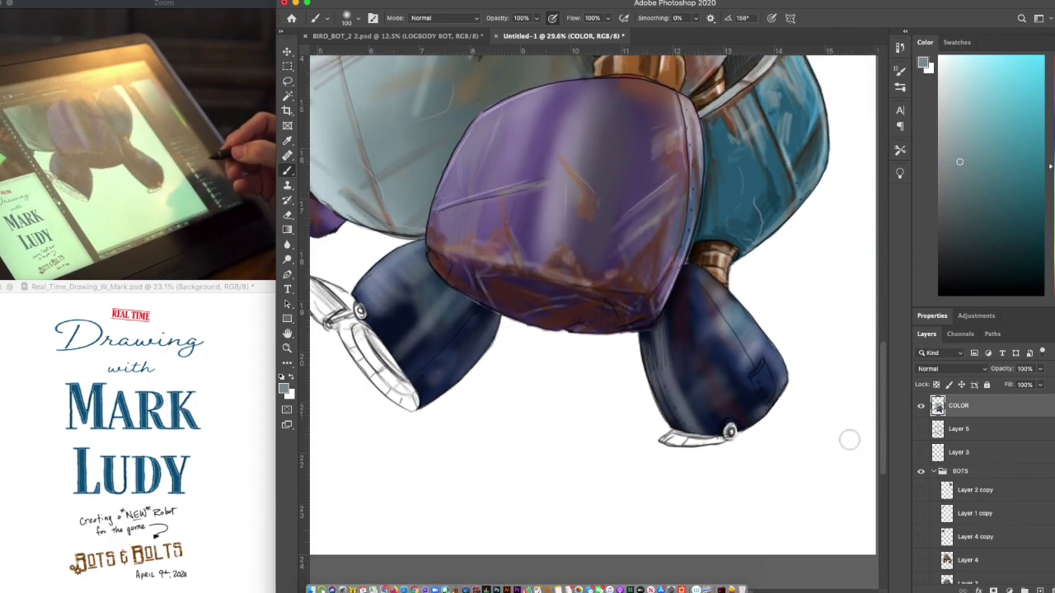
# Pick a light gray, reduce the brush to size 30, and paint small highlights around the lower leg's riveted patch
pyautogui.click(941, 92)
pyautogui.press('[')
pyautogui.press('[')
pyautogui.press('[')
pyautogui.press('[')
pyautogui.press('[')
pyautogui.press('[')
pyautogui.press('[')
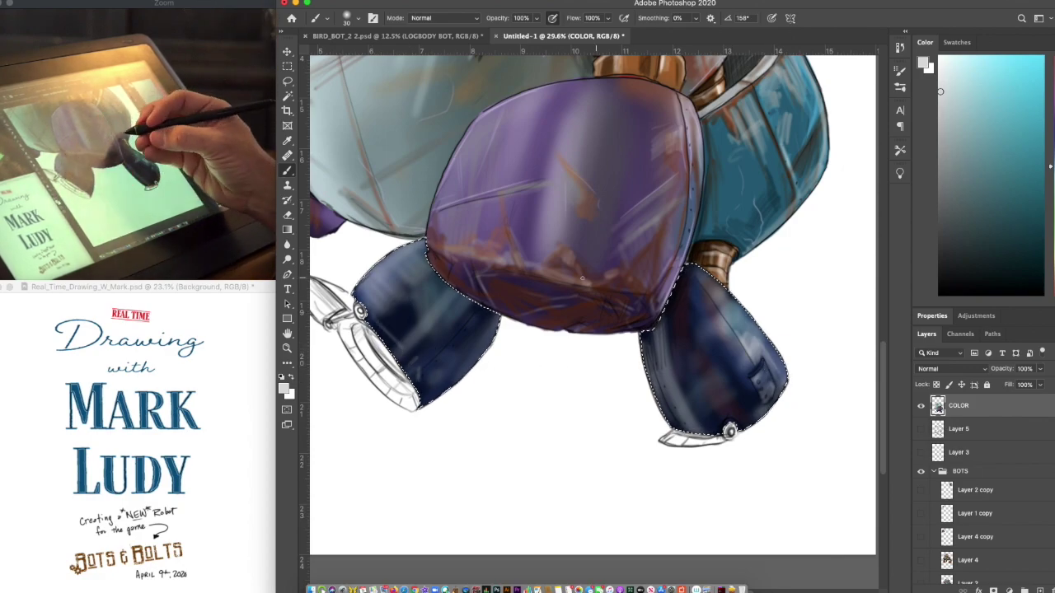
# Paint dark red rust along the lower edges and seams of both lower legs and accent it with pale pink highlights
pyautogui.keyDown('alt'); pyautogui.click(498, 247); pyautogui.keyUp('alt')
pyautogui.moveTo(1051, 283); pyautogui.dragTo(1051, 289)
pyautogui.click(1040, 187)
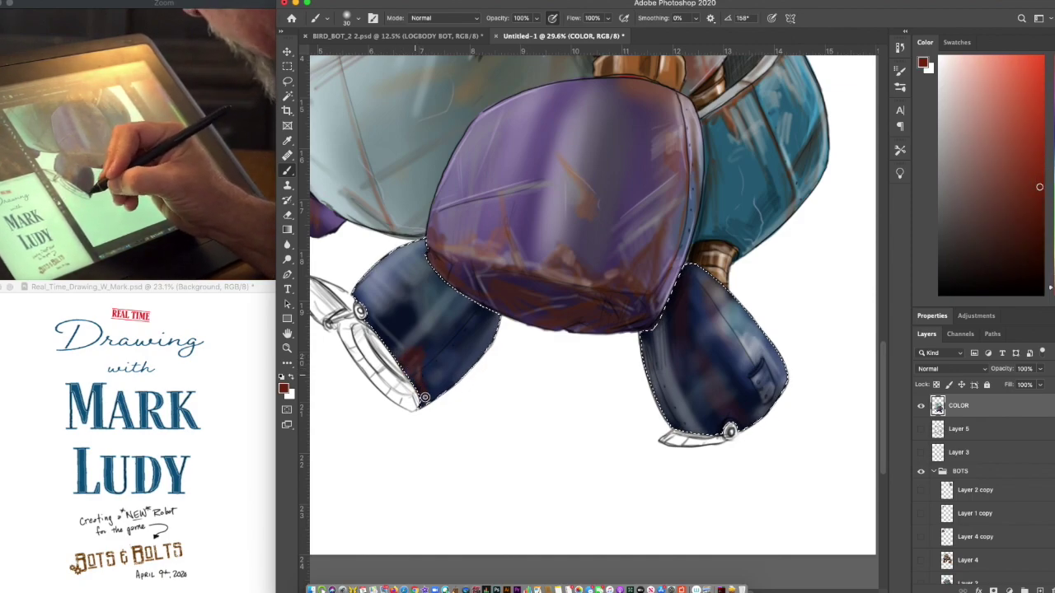
pyautogui.moveTo(439, 391)
pyautogui.mouseDown()
pyautogui.moveTo(440, 355)
pyautogui.moveTo(478, 306)
pyautogui.mouseUp()
pyautogui.moveTo(404, 363)
pyautogui.mouseDown()
pyautogui.moveTo(396, 348)
pyautogui.moveTo(417, 359)
pyautogui.mouseUp()
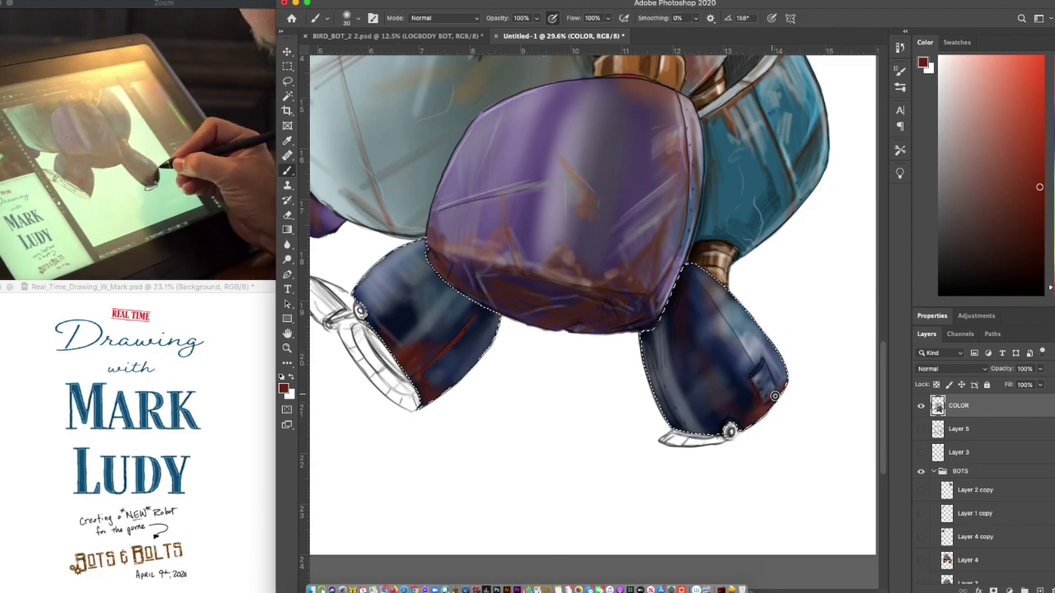
pyautogui.click(977, 109)
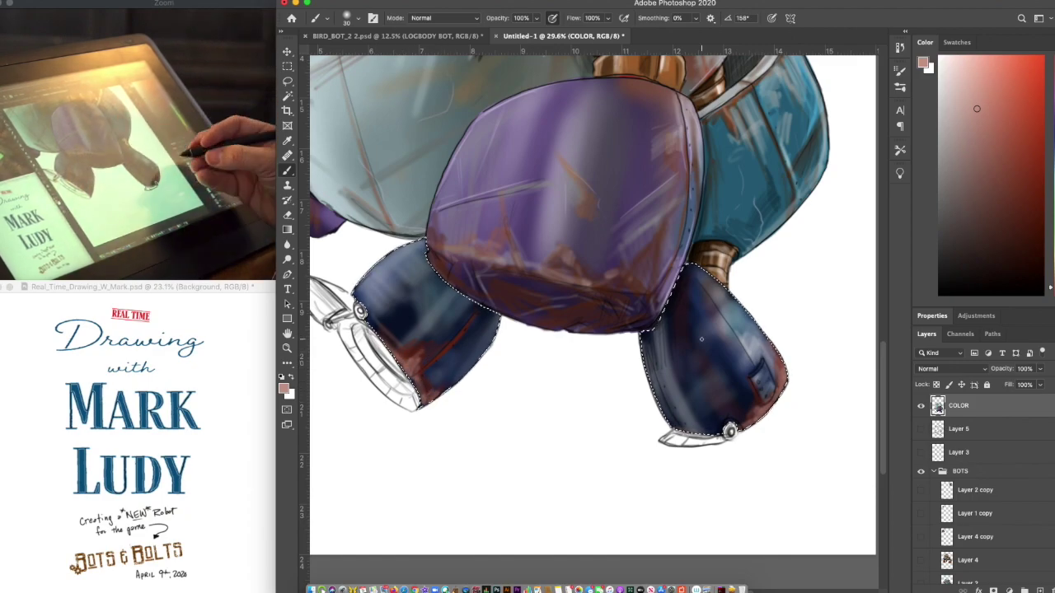
# Pick a near-white brush color for small highlights on the riveted lower leg beside the purple body
pyautogui.scroll(-4, 838, 335)
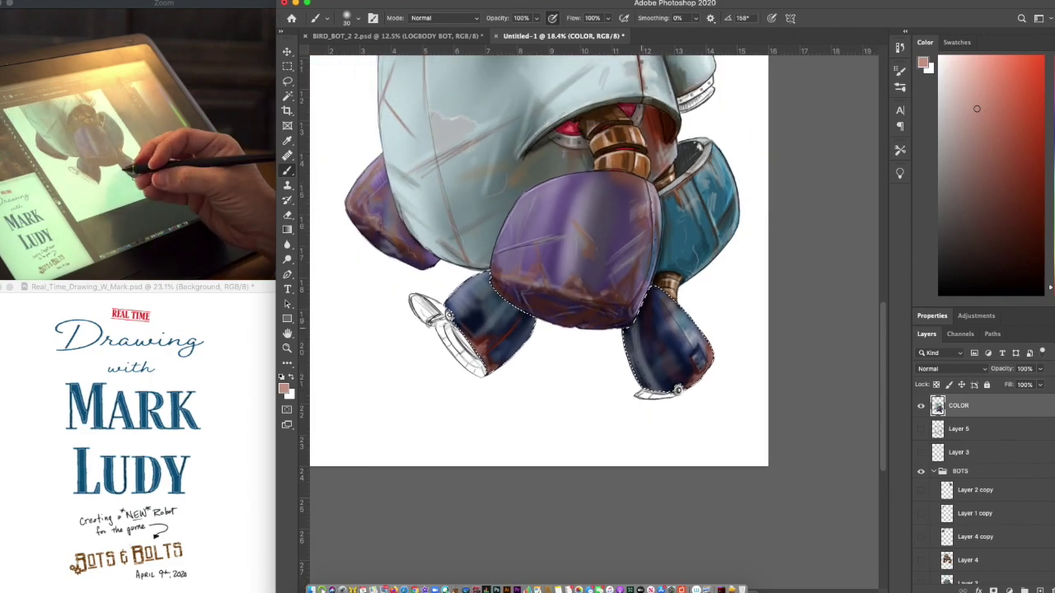
pyautogui.press('super+plus')
pyautogui.moveTo(945, 118); pyautogui.dragTo(937, 76)
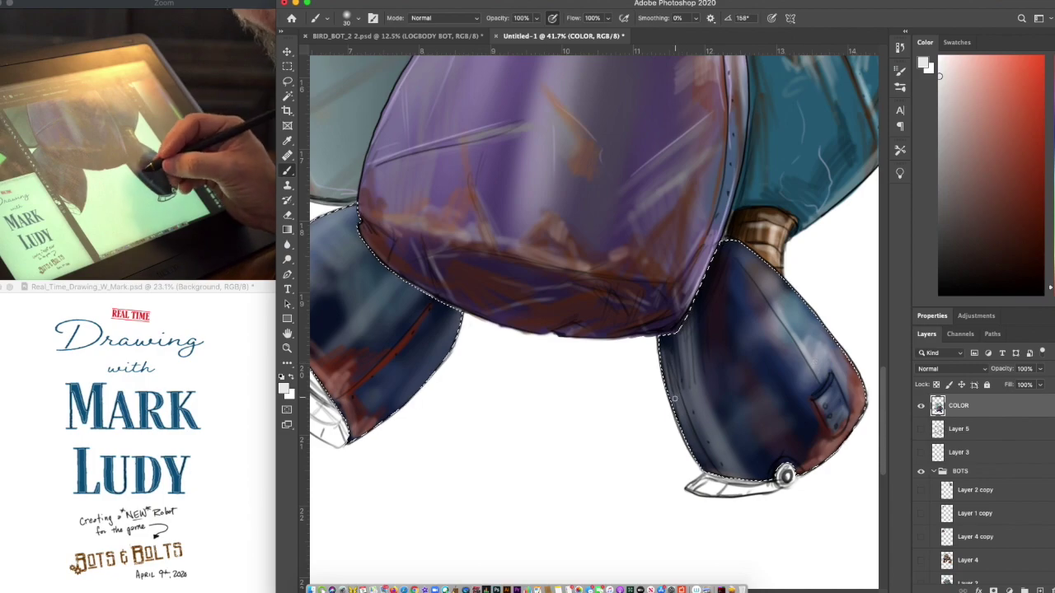
pyautogui.scroll(-5, 728, 463)
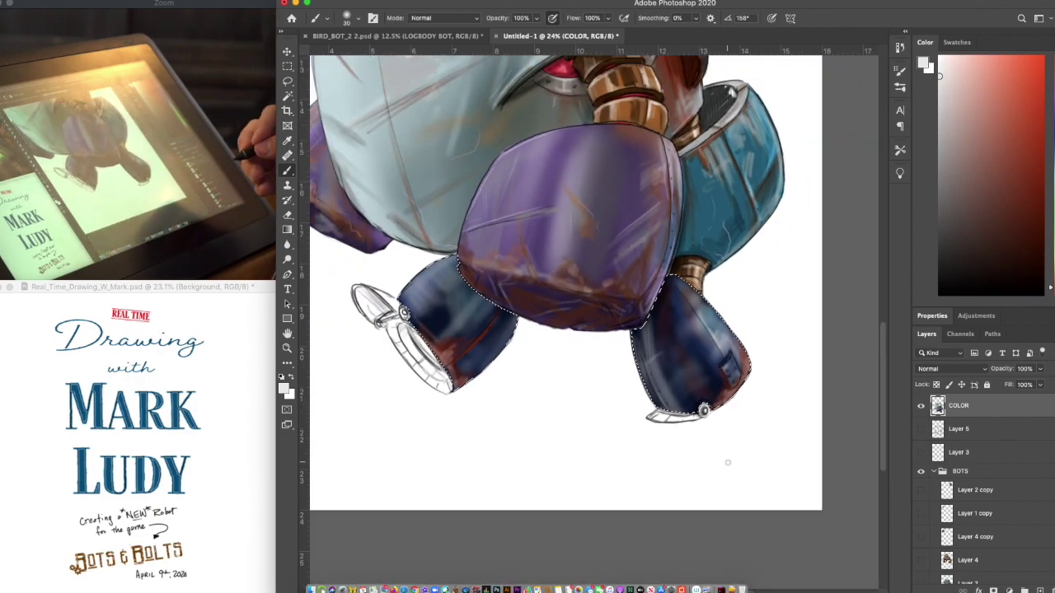
pyautogui.scroll(4, 728, 463)
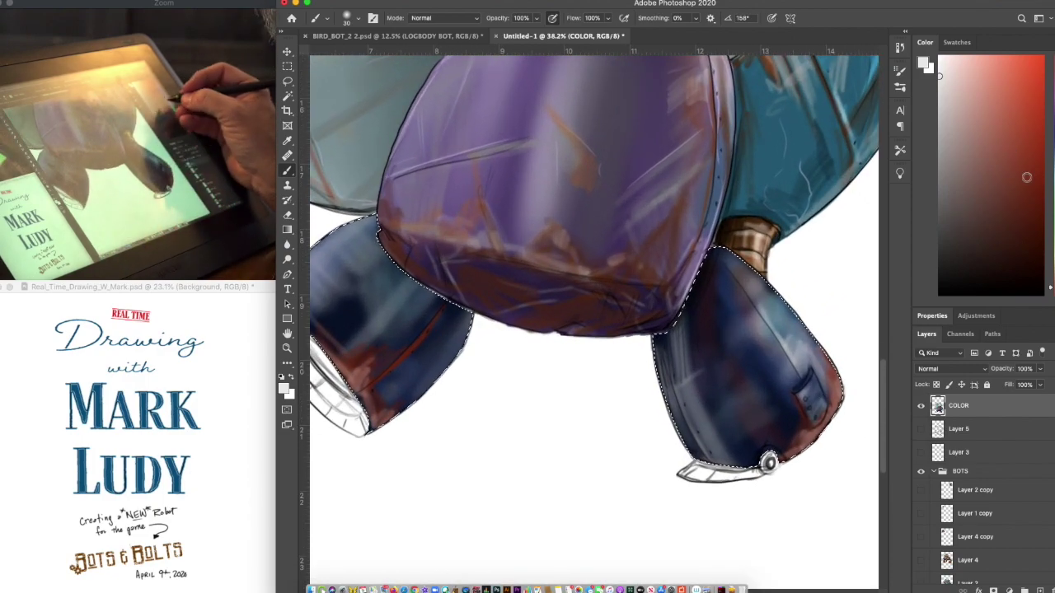
# Reduce the brush and paint small magenta and bright red accents on the lower leg's riveted patch
pyautogui.click(1051, 74)
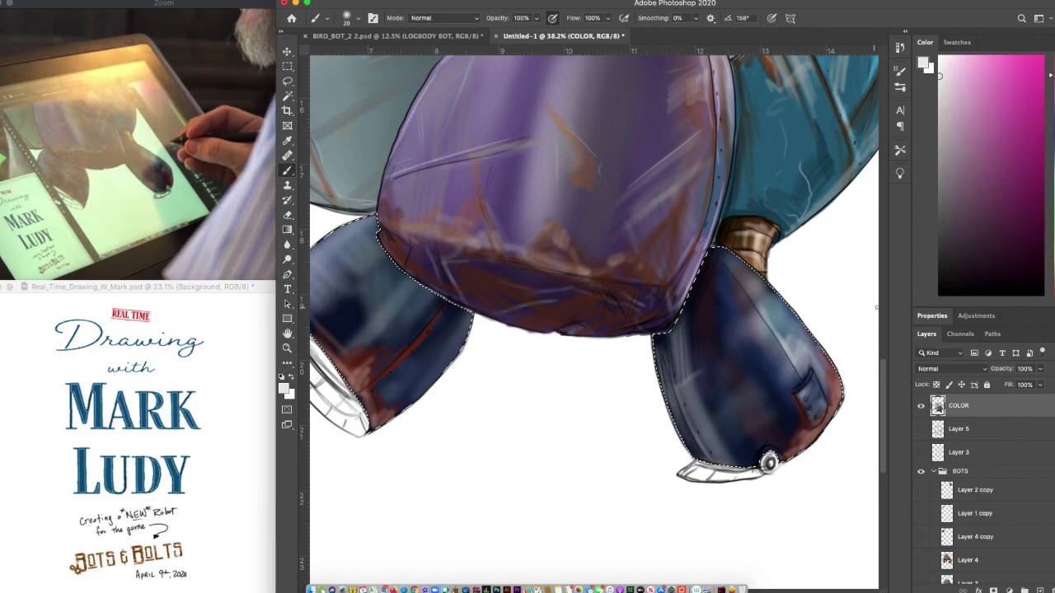
pyautogui.click(1040, 103)
pyautogui.press('[')
pyautogui.press('[')
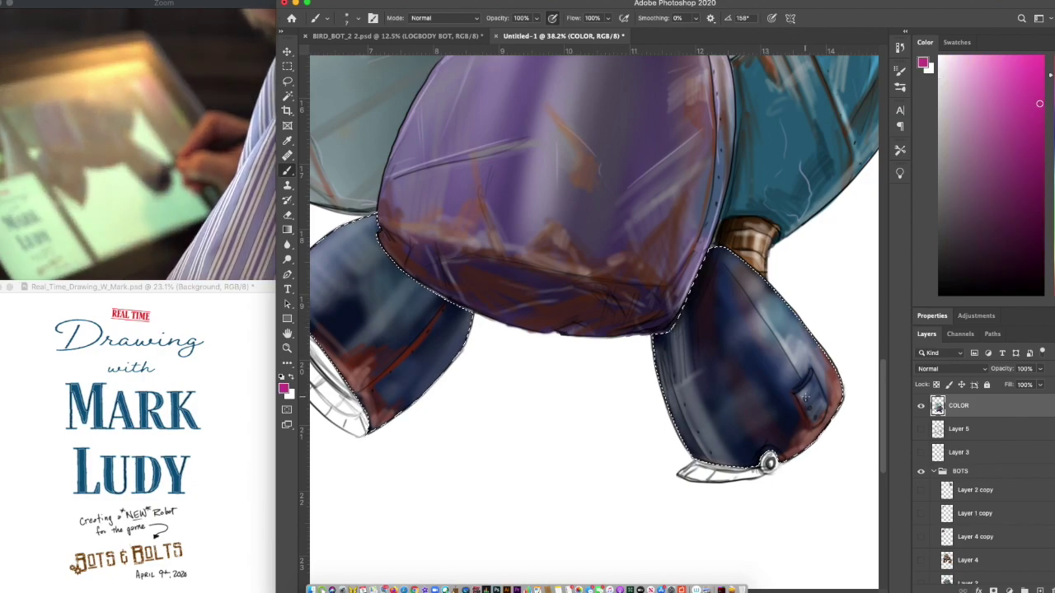
pyautogui.click(1052, 297)
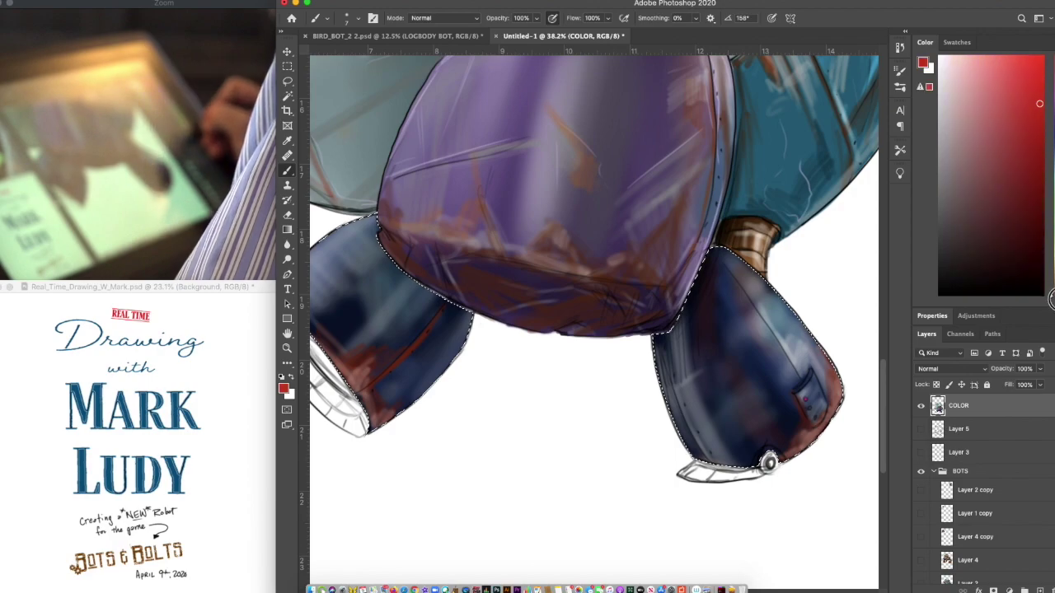
pyautogui.click(1041, 59)
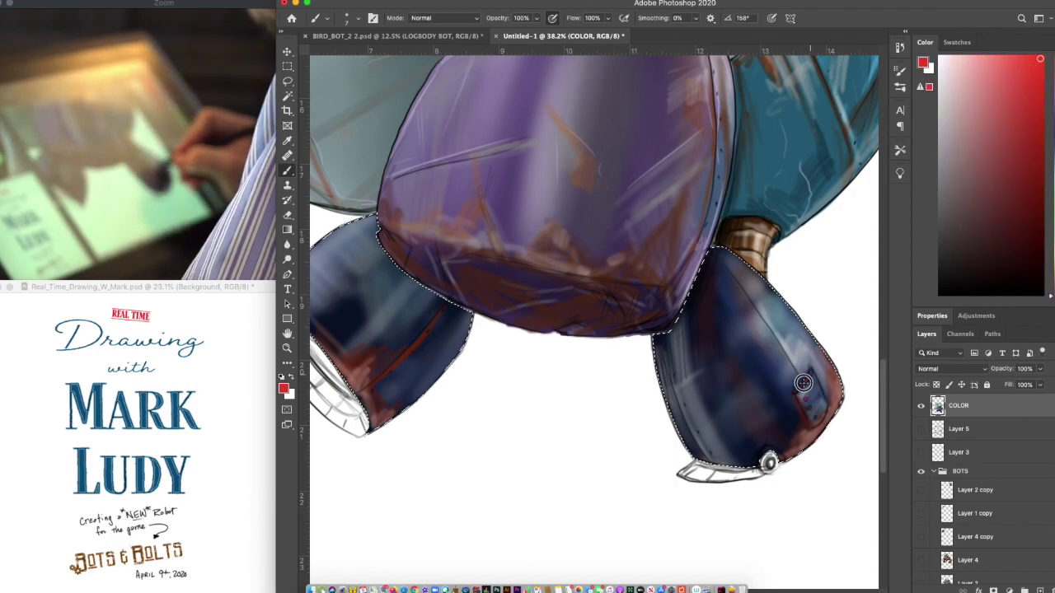
# Pick green and bright blue in turn and dab small colored dots inside the lower leg's patch
pyautogui.click(1052, 206)
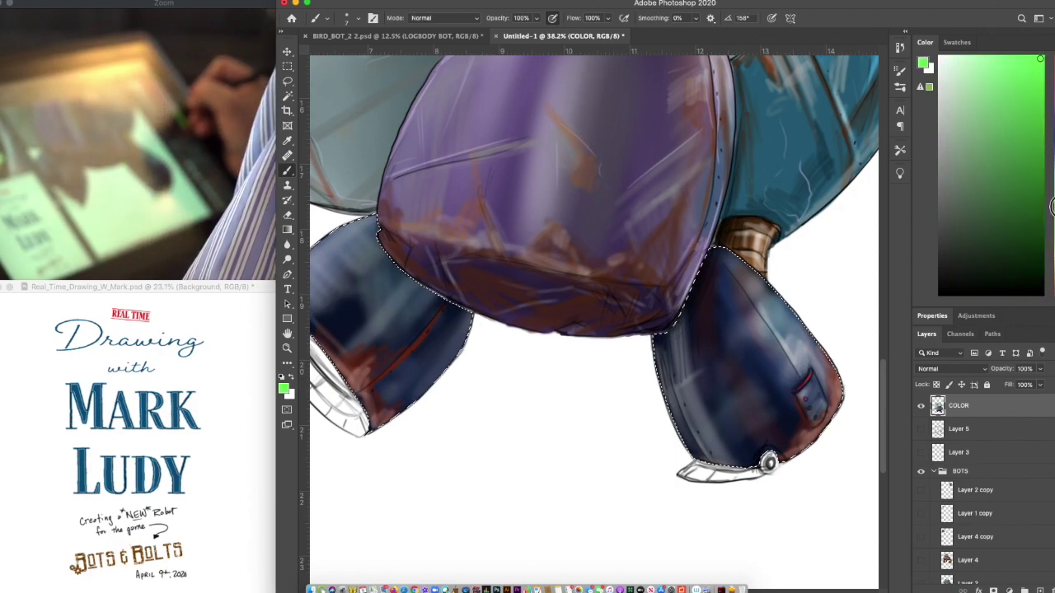
pyautogui.click(1036, 120)
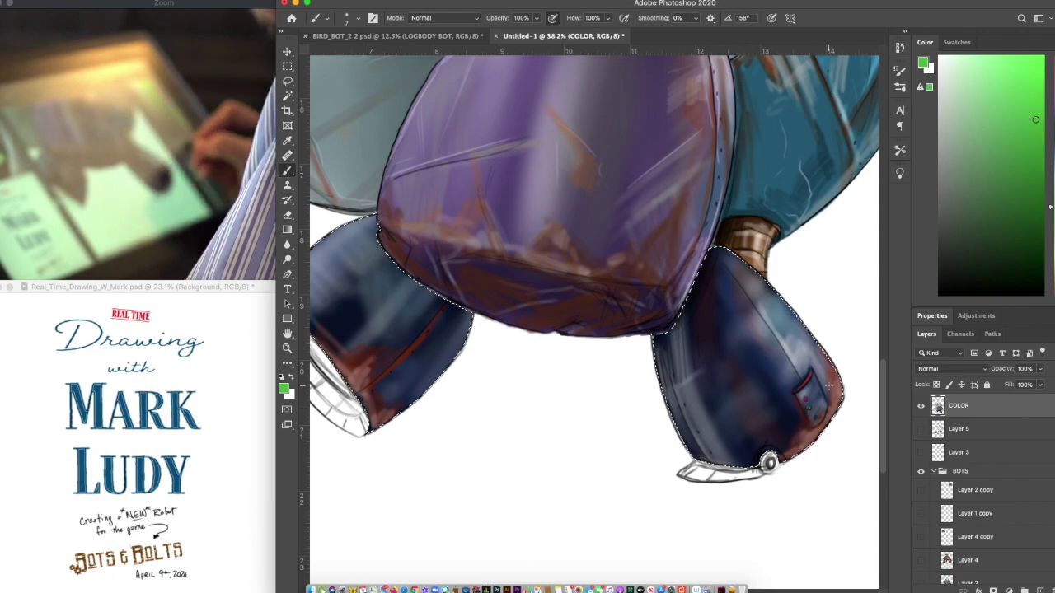
pyautogui.click(1052, 146)
pyautogui.click(1030, 66)
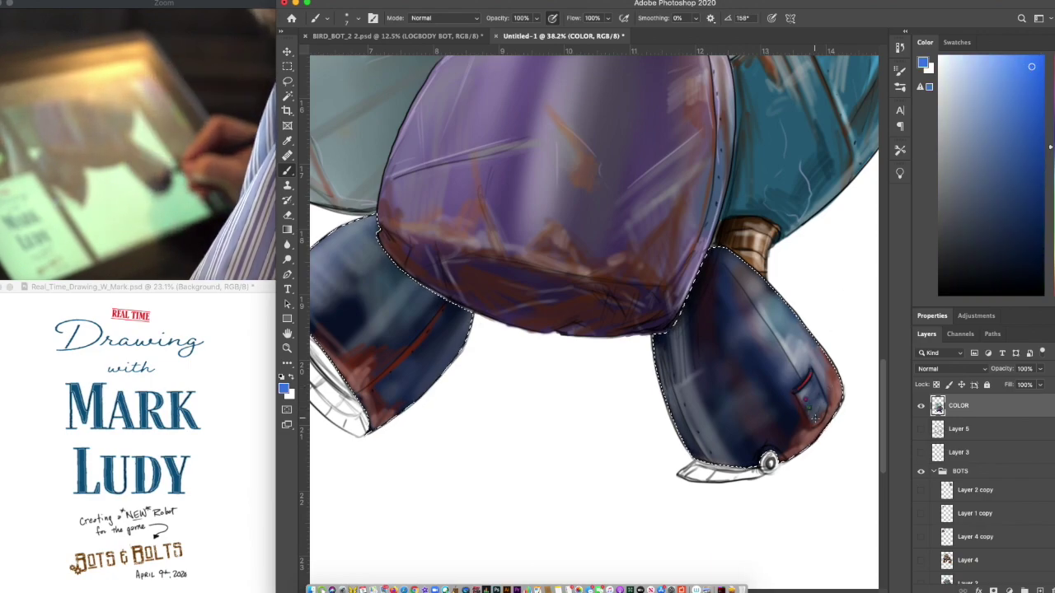
pyautogui.click(814, 418)
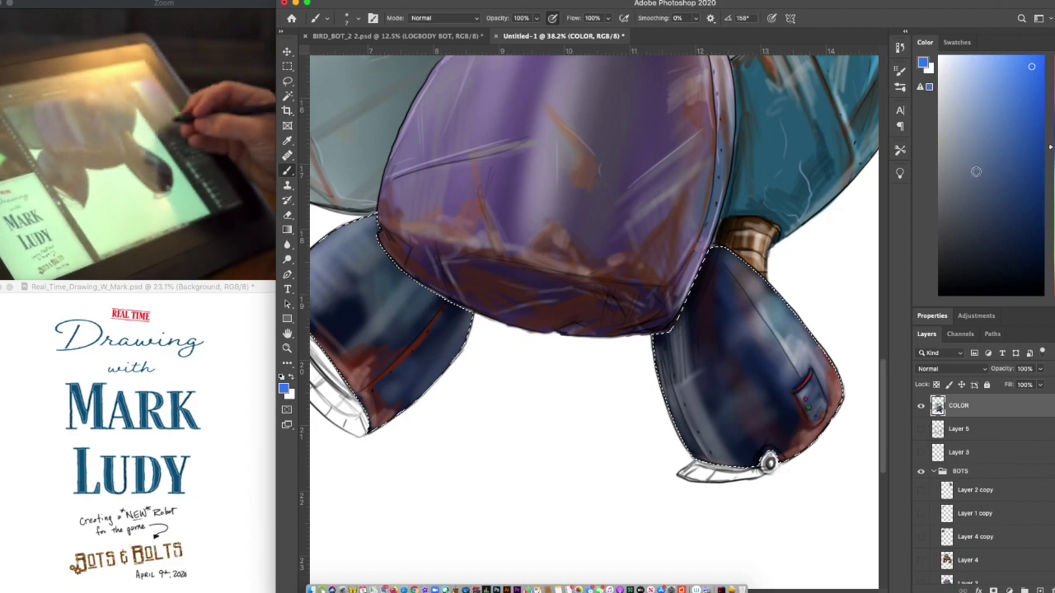
# Pick a muted gray-green and brush fine accents over the surface of the lower leg's patch
pyautogui.click(1052, 204)
pyautogui.click(969, 169)
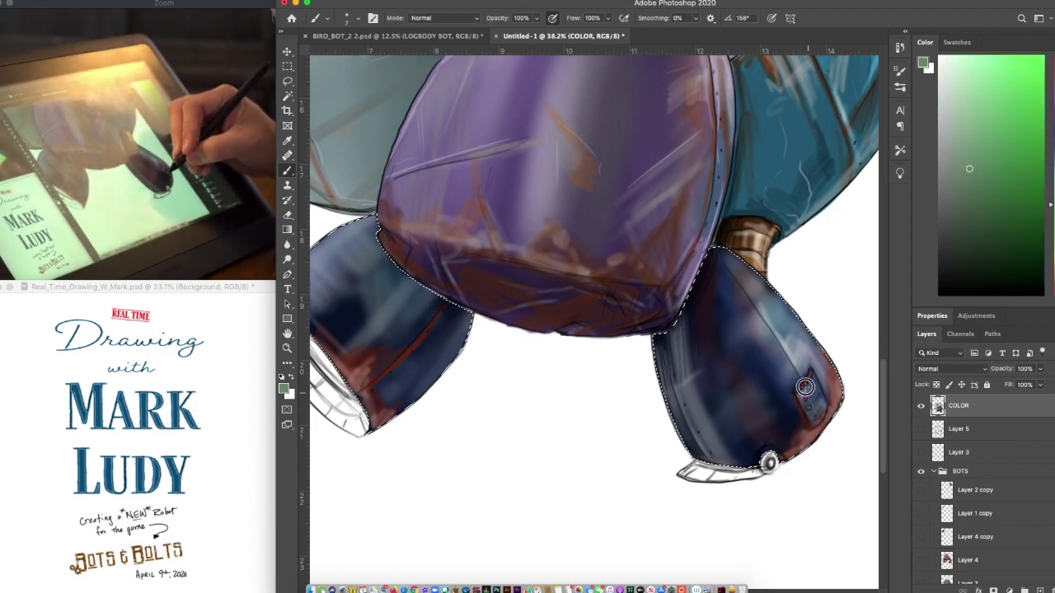
pyautogui.moveTo(815, 391); pyautogui.dragTo(820, 405)
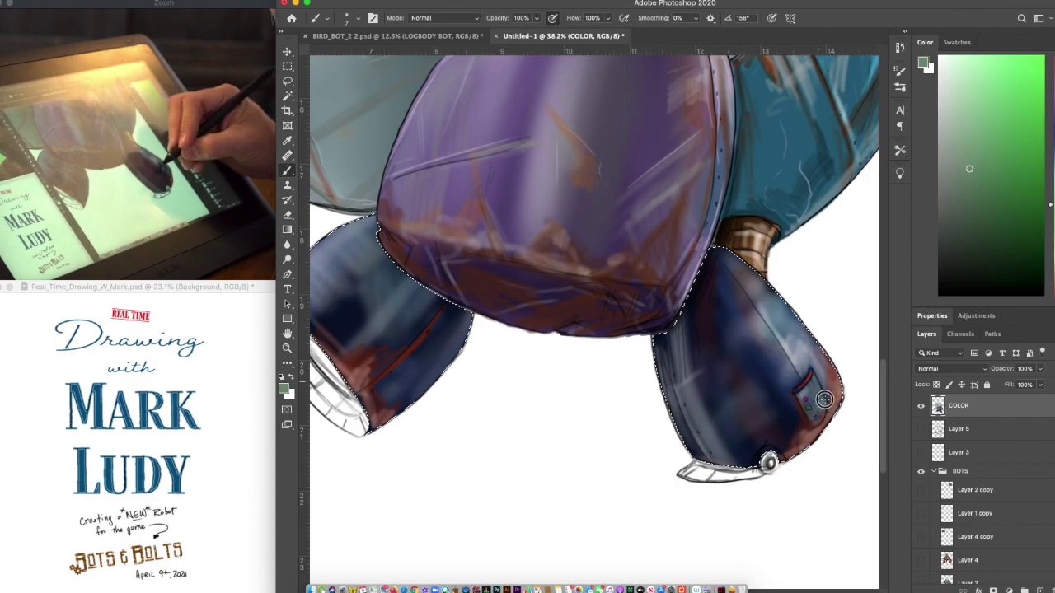
# Clear the lower-leg selection and outline the uncolored open end of the raised lower leg with the Lasso tool
pyautogui.scroll(-3, 820, 379)
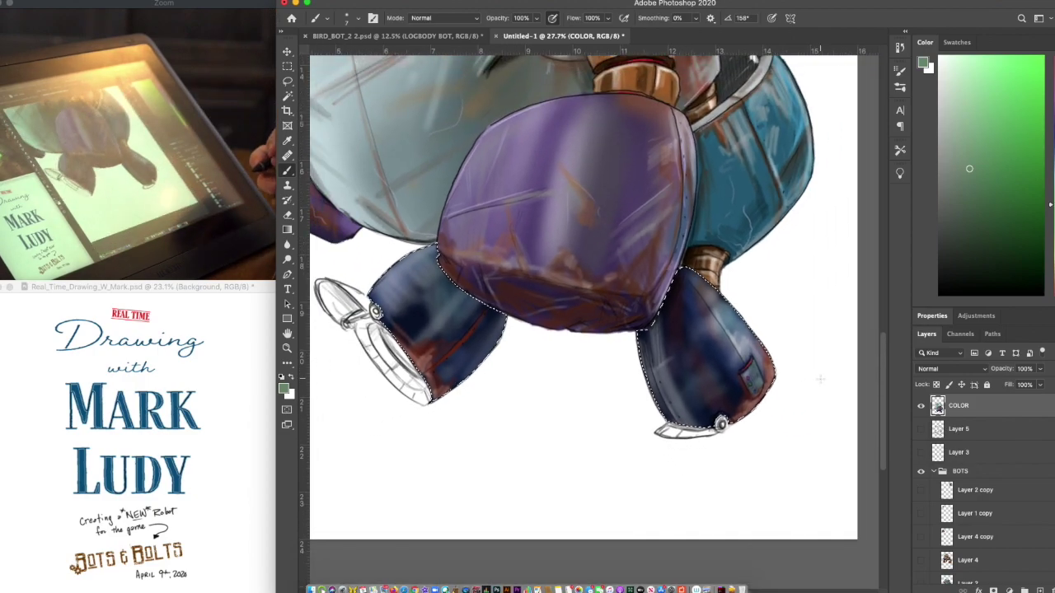
pyautogui.scroll(2, 688, 354)
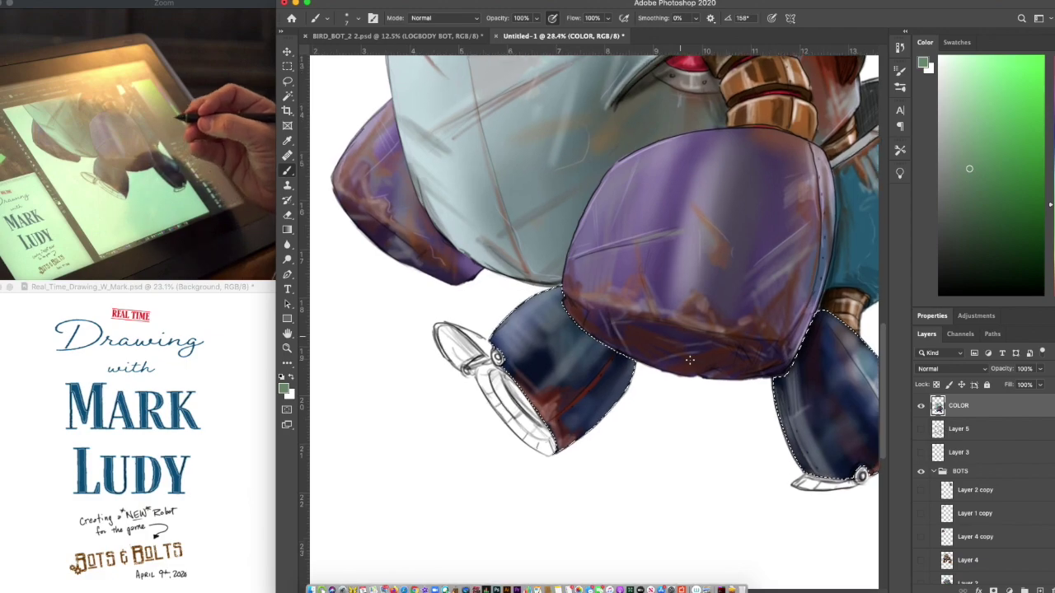
pyautogui.press('l')
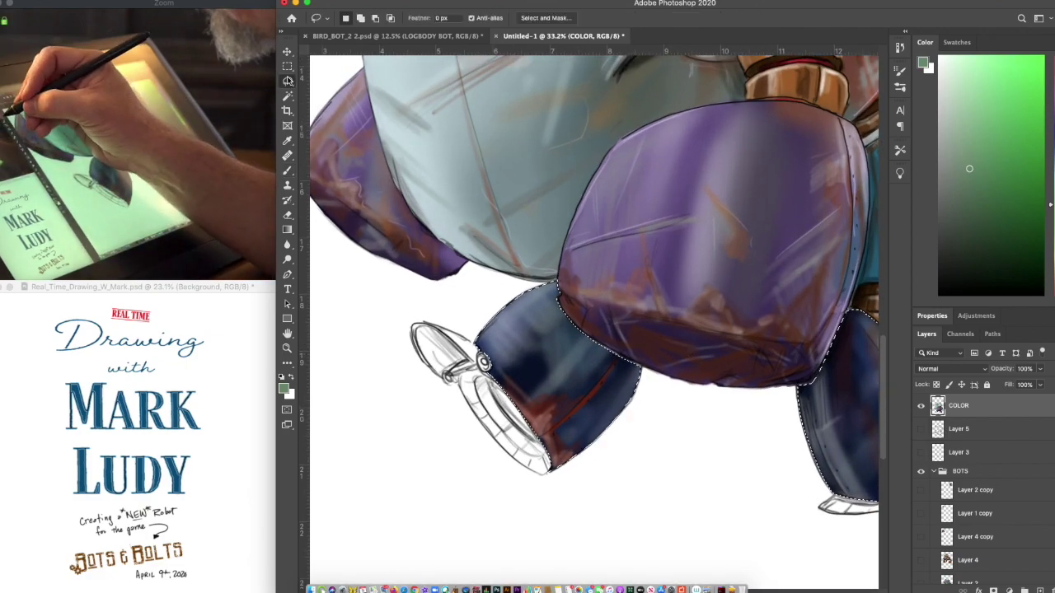
pyautogui.press('super+d')
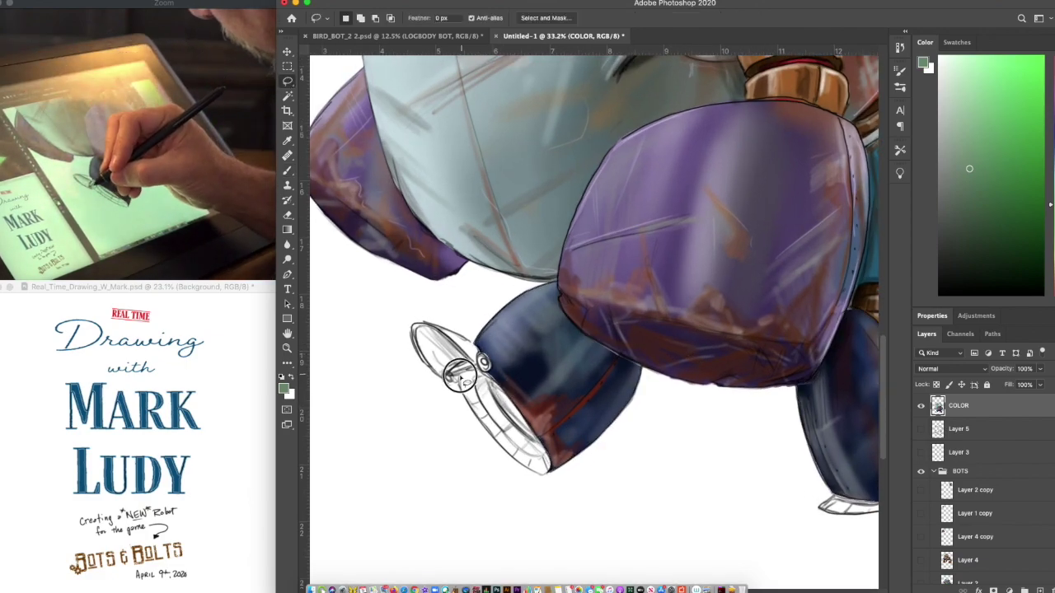
pyautogui.moveTo(460, 392)
pyautogui.mouseDown()
pyautogui.moveTo(503, 452)
pyautogui.moveTo(496, 441)
pyautogui.moveTo(541, 480)
pyautogui.mouseUp()
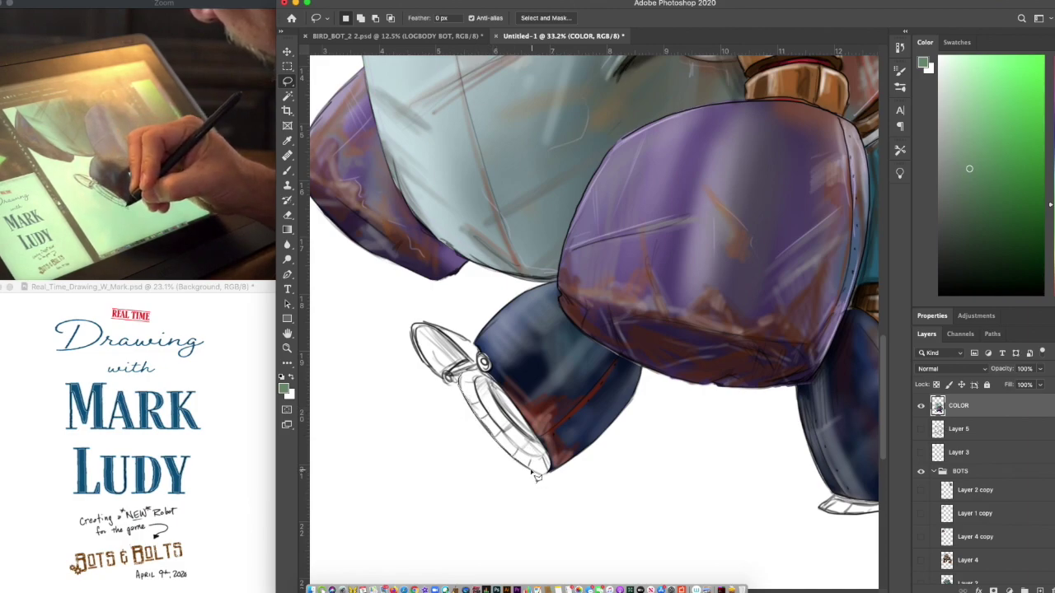
pyautogui.moveTo(544, 475)
pyautogui.mouseDown()
pyautogui.moveTo(555, 441)
pyautogui.moveTo(516, 393)
pyautogui.moveTo(480, 367)
pyautogui.moveTo(458, 378)
pyautogui.mouseUp()
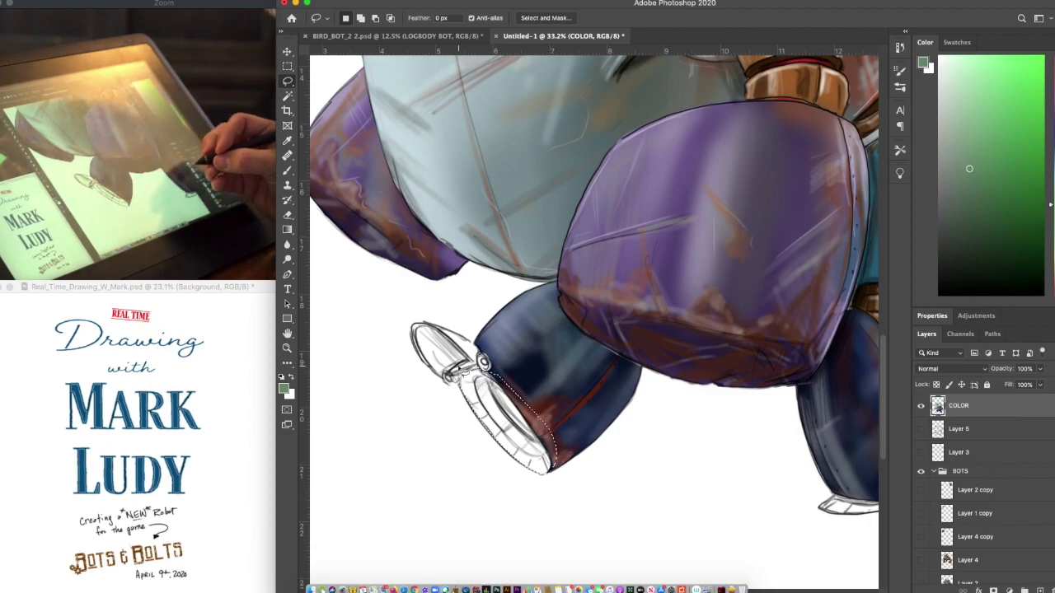
# Hide and reshow the COLOR layer and the INK LAYER in turn to compare the painting with the line art
pyautogui.hscroll(5, 464, 371)
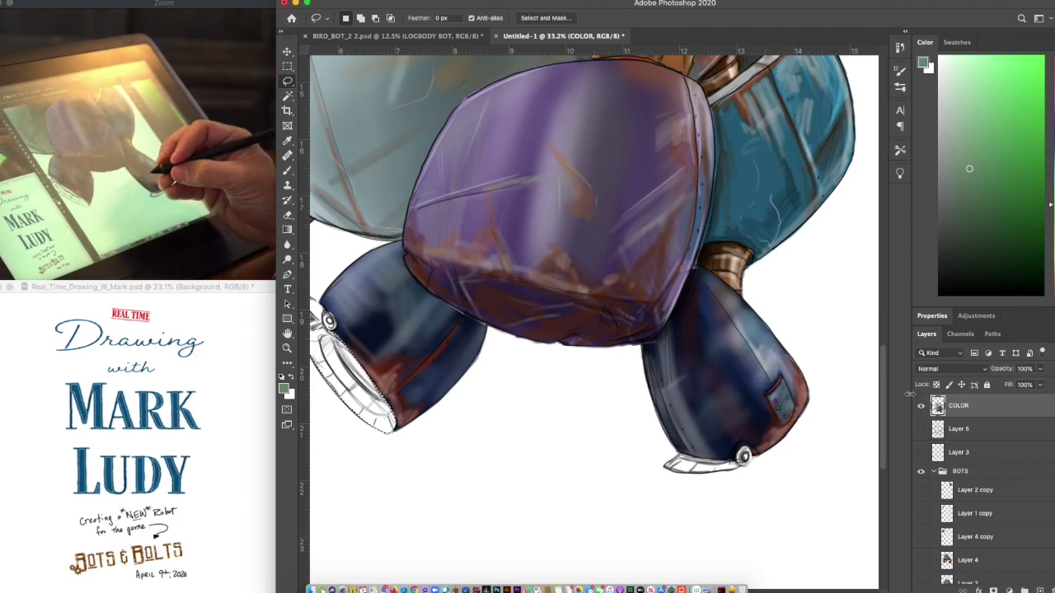
pyautogui.hscroll(-5, 531, 415)
pyautogui.scroll(3, 531, 414)
pyautogui.scroll(1, 531, 413)
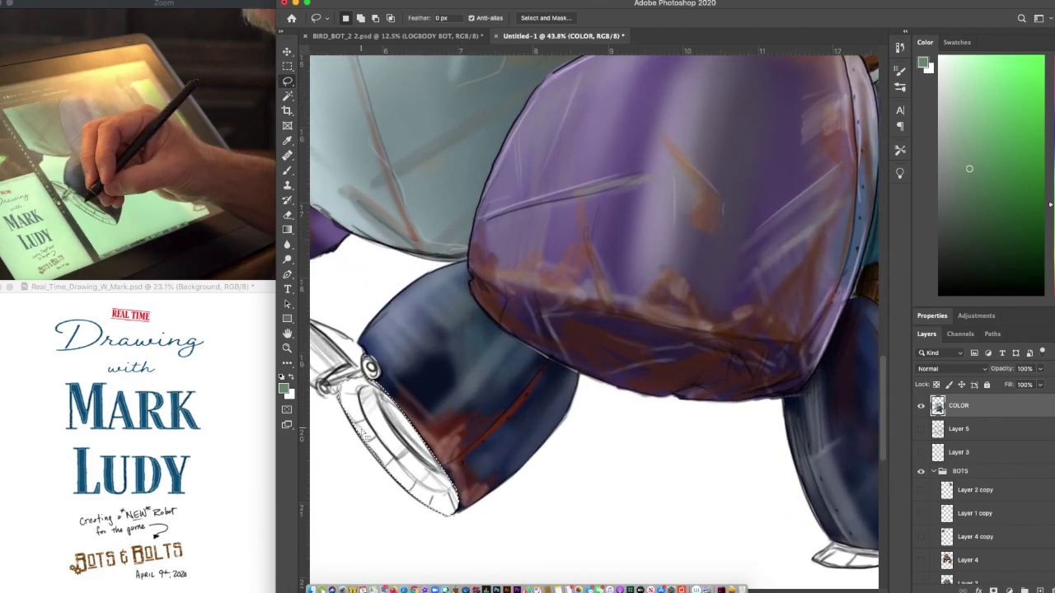
pyautogui.moveTo(373, 456)
pyautogui.mouseDown()
pyautogui.moveTo(404, 486)
pyautogui.moveTo(377, 443)
pyautogui.mouseUp()
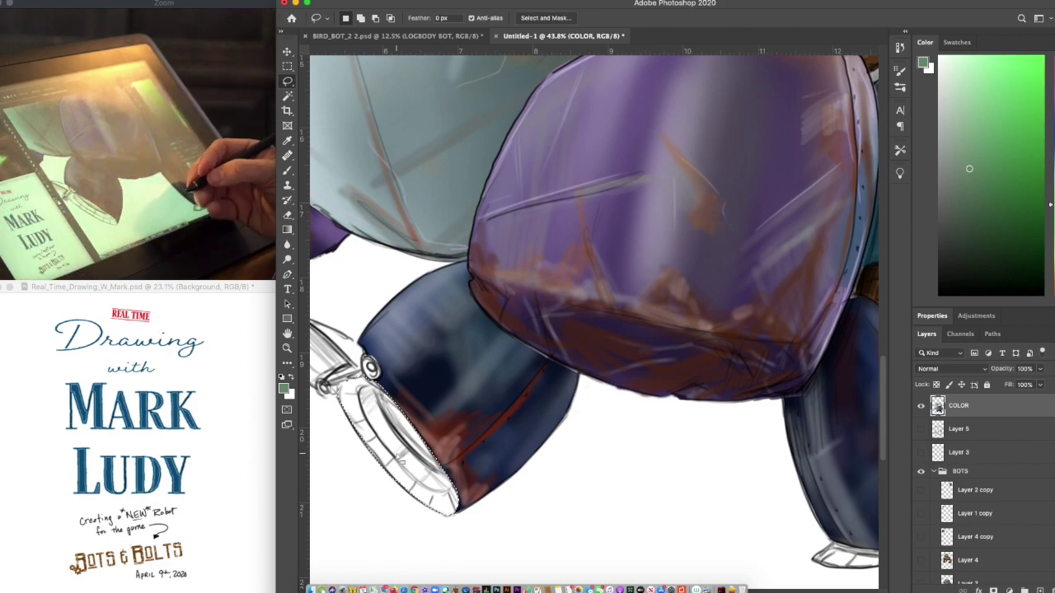
pyautogui.hscroll(-3, 398, 456)
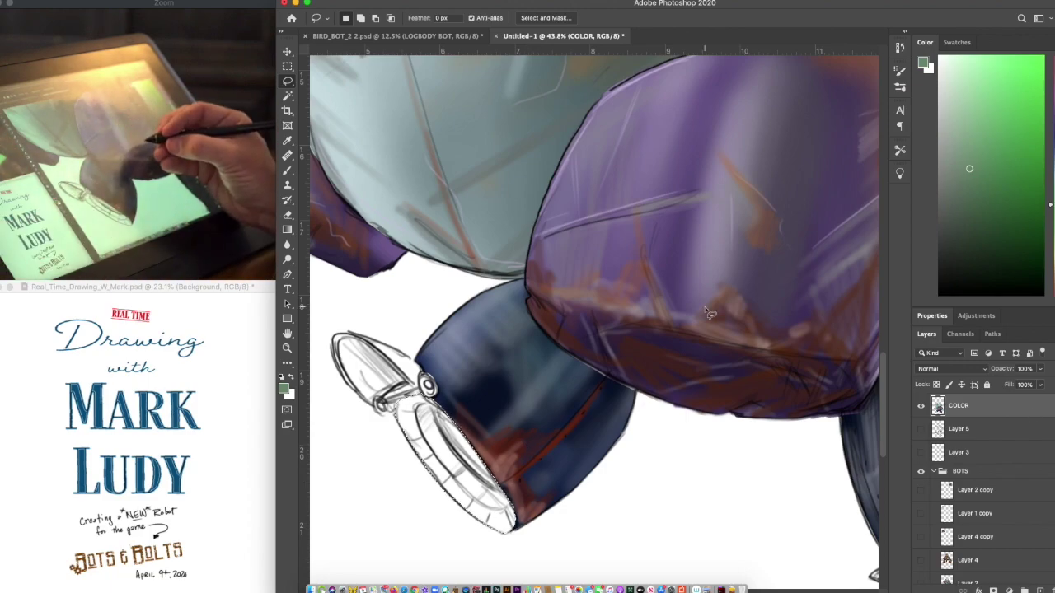
pyautogui.scroll(-6, 705, 307)
pyautogui.scroll(4, 706, 308)
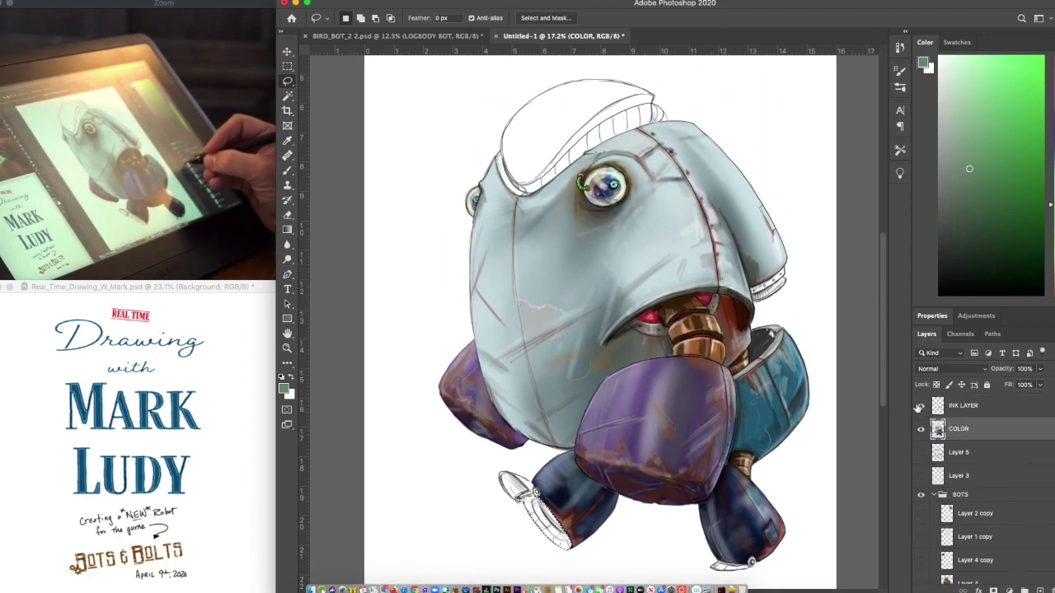
pyautogui.click(920, 430)
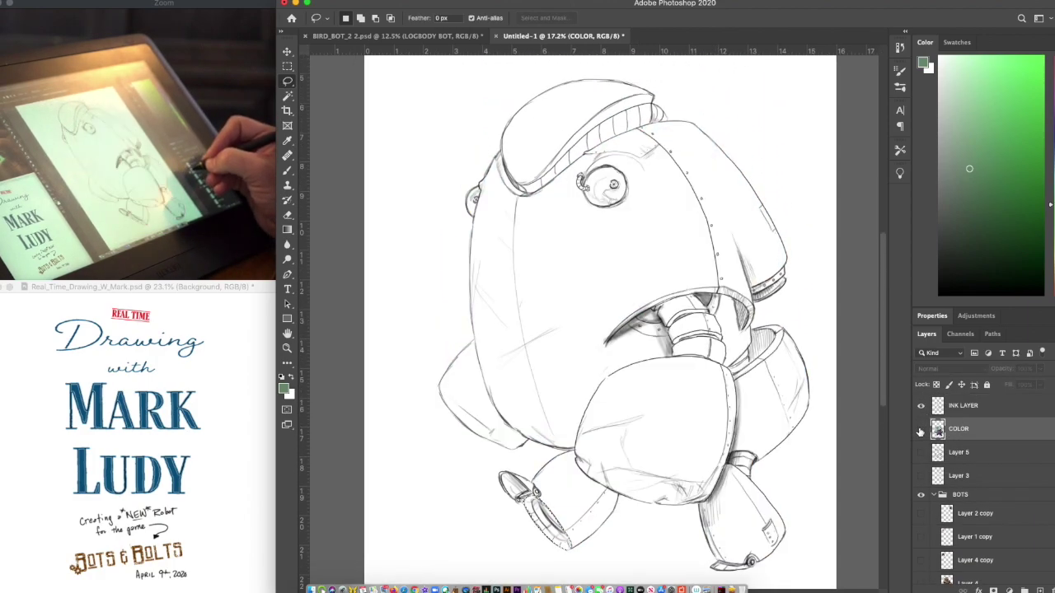
pyautogui.click(920, 430)
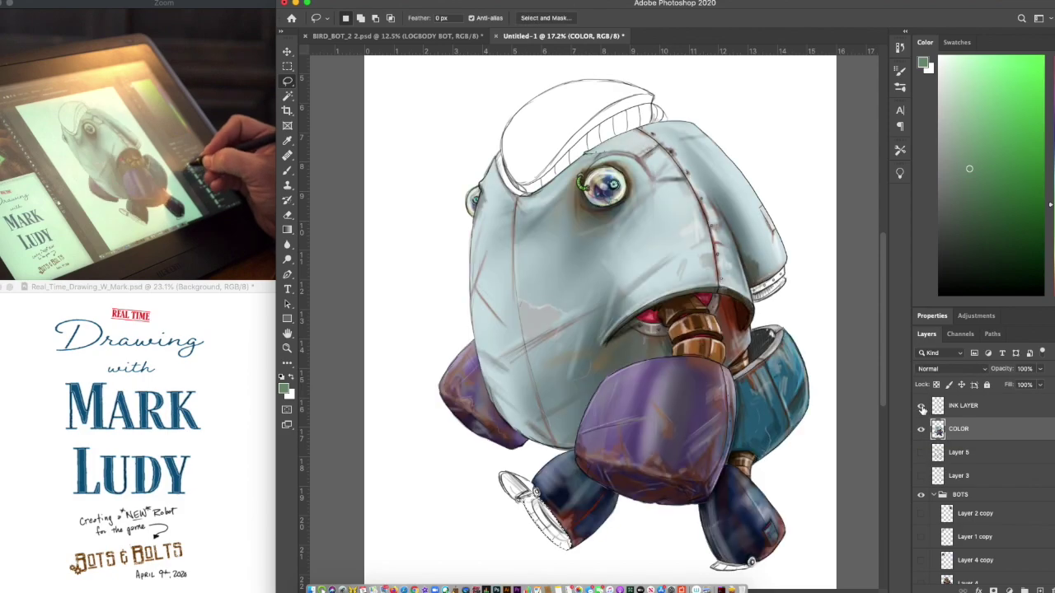
pyautogui.click(921, 406)
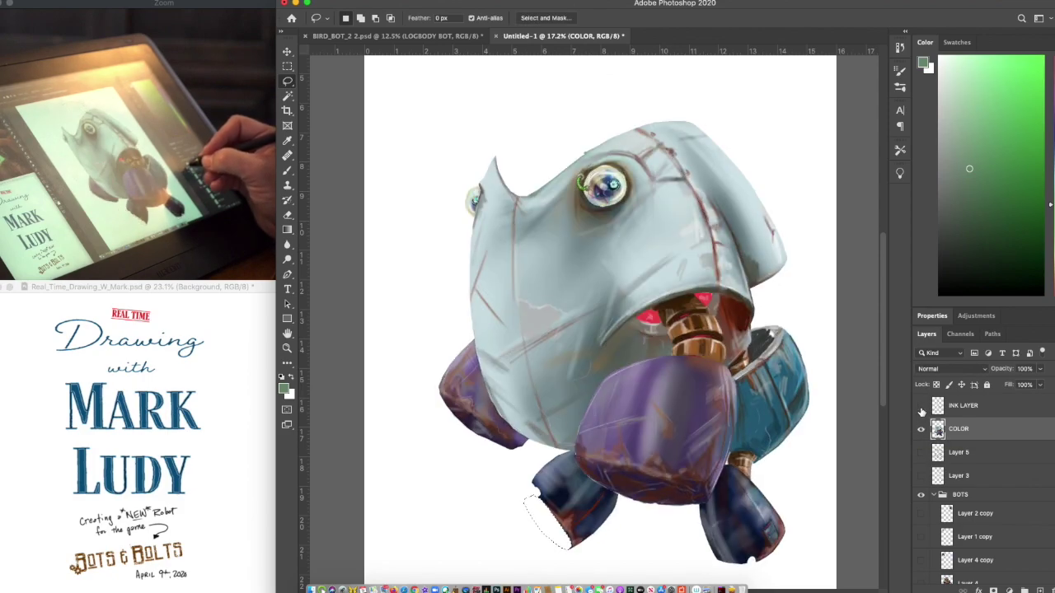
pyautogui.click(920, 406)
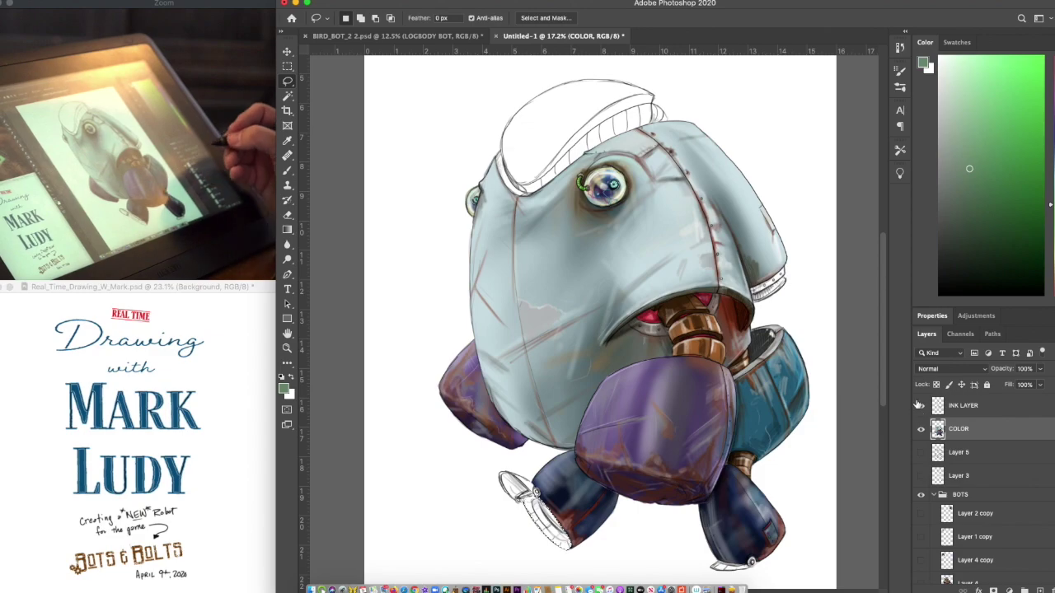
pyautogui.scroll(5, 918, 404)
pyautogui.scroll(-4, 919, 405)
pyautogui.scroll(-2, 650, 467)
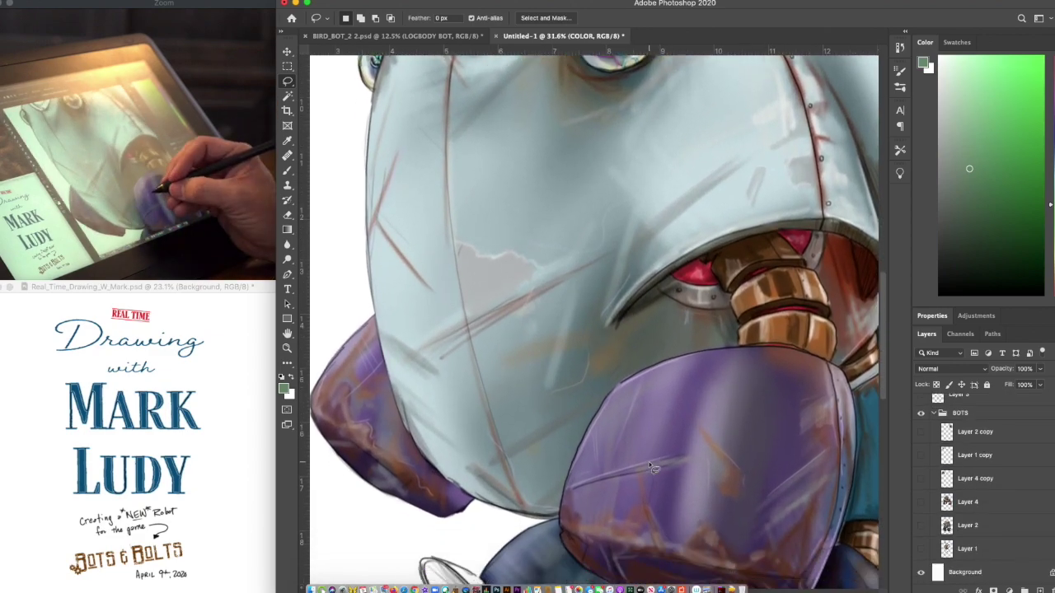
# Sample copper brown from the robot's ringed joint above the purple body and fill the selected open leg end with it
pyautogui.scroll(-5, 650, 467)
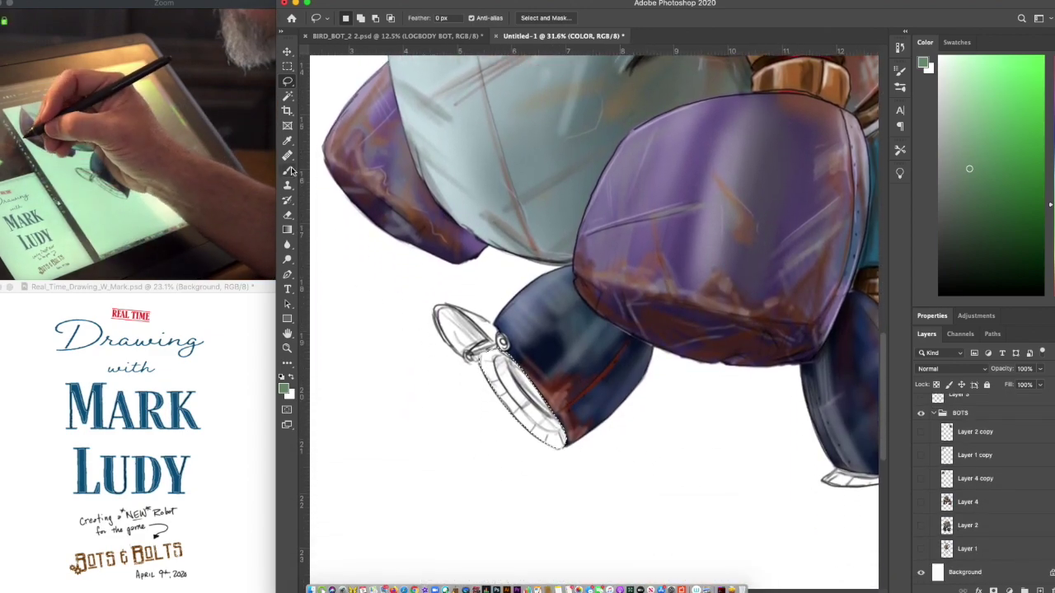
pyautogui.click(290, 172)
pyautogui.hscroll(3, 593, 322)
pyautogui.scroll(1, 593, 322)
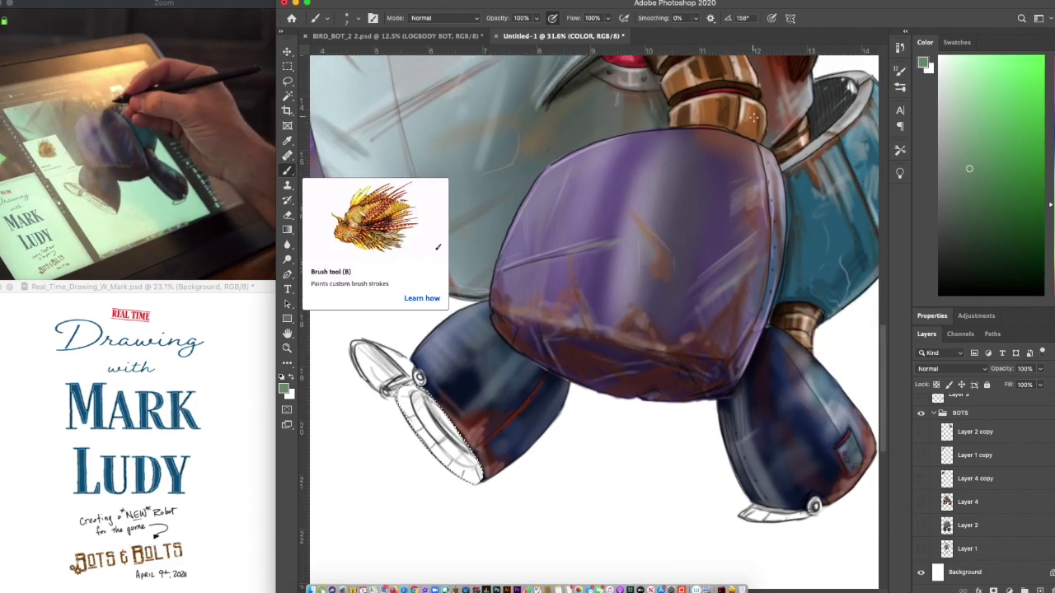
pyautogui.keyDown('alt'); pyautogui.click(753, 118); pyautogui.keyUp('alt')
pyautogui.hotkey('alt', 'BackSpace')
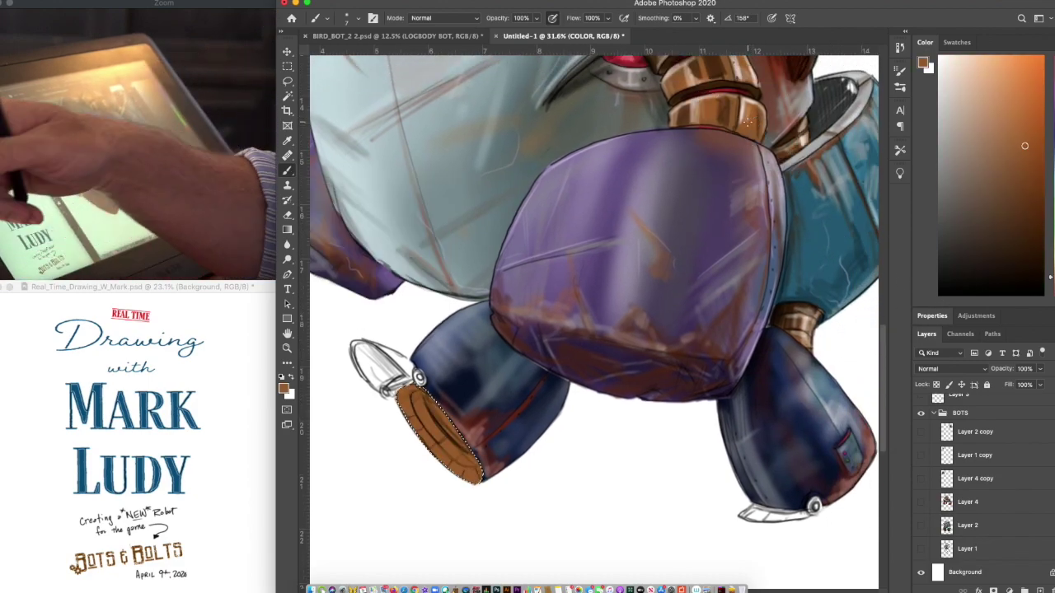
# Pick a darker brown, enlarge the brush to size 35, and shade the copper end of the raised lower leg
pyautogui.click(1038, 180)
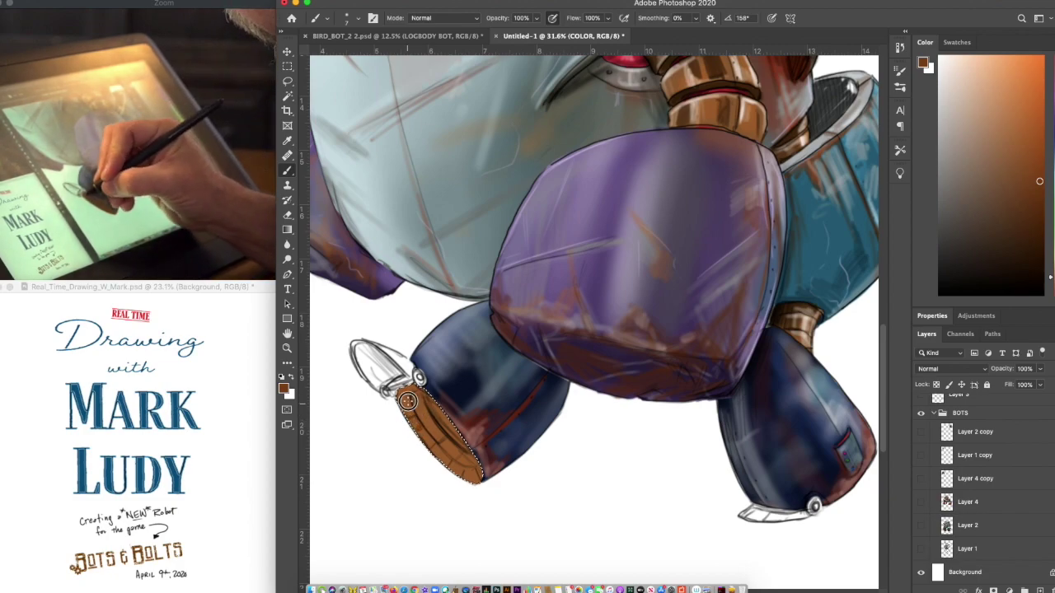
pyautogui.press(']')
pyautogui.press(']')
pyautogui.press(']')
pyautogui.press(']')
pyautogui.press(']')
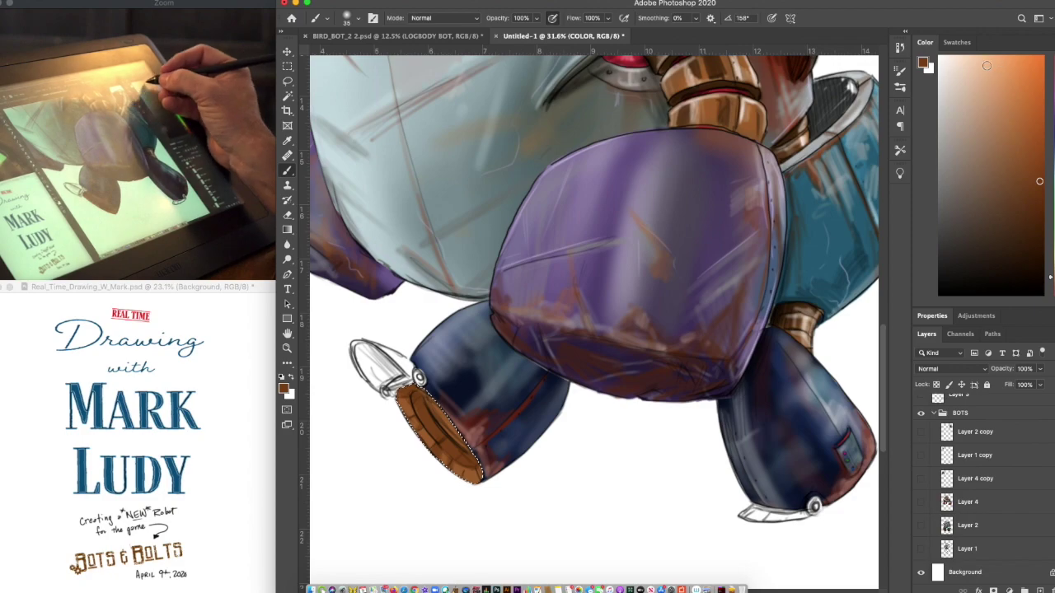
# Add light peach highlights to the raised leg's copper rim and paint the inside of its opening bright red with pale pink highlights
pyautogui.click(977, 63)
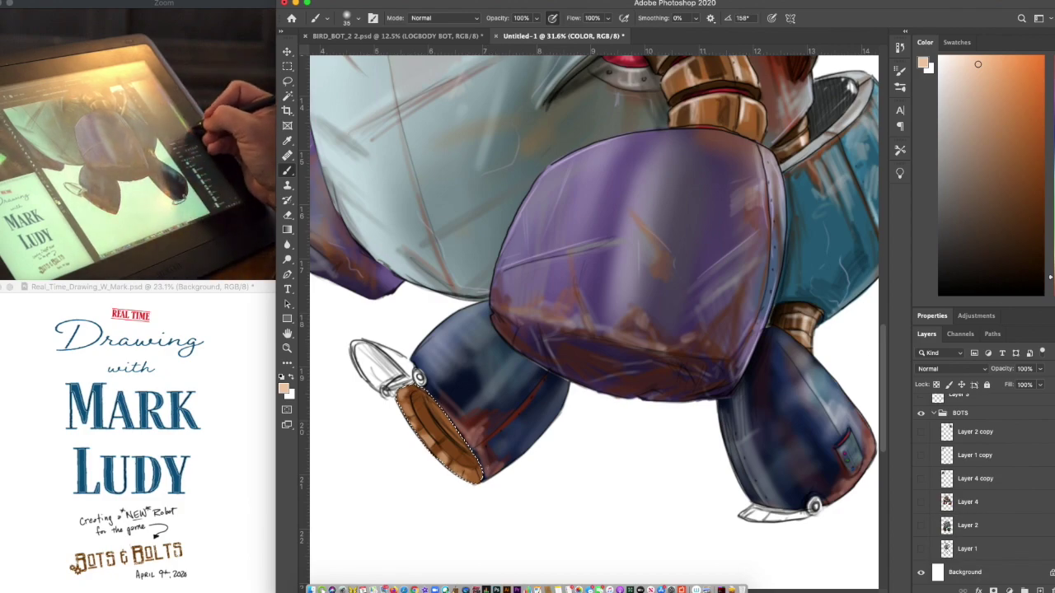
pyautogui.moveTo(1051, 277); pyautogui.dragTo(1052, 296)
pyautogui.click(1039, 73)
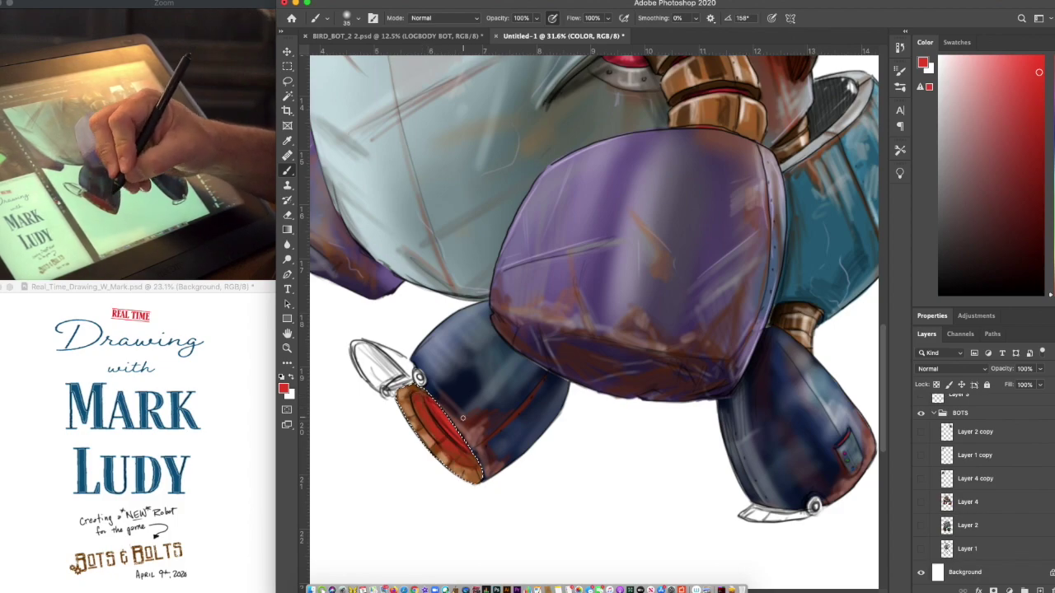
pyautogui.click(965, 57)
pyautogui.moveTo(452, 431); pyautogui.dragTo(435, 403)
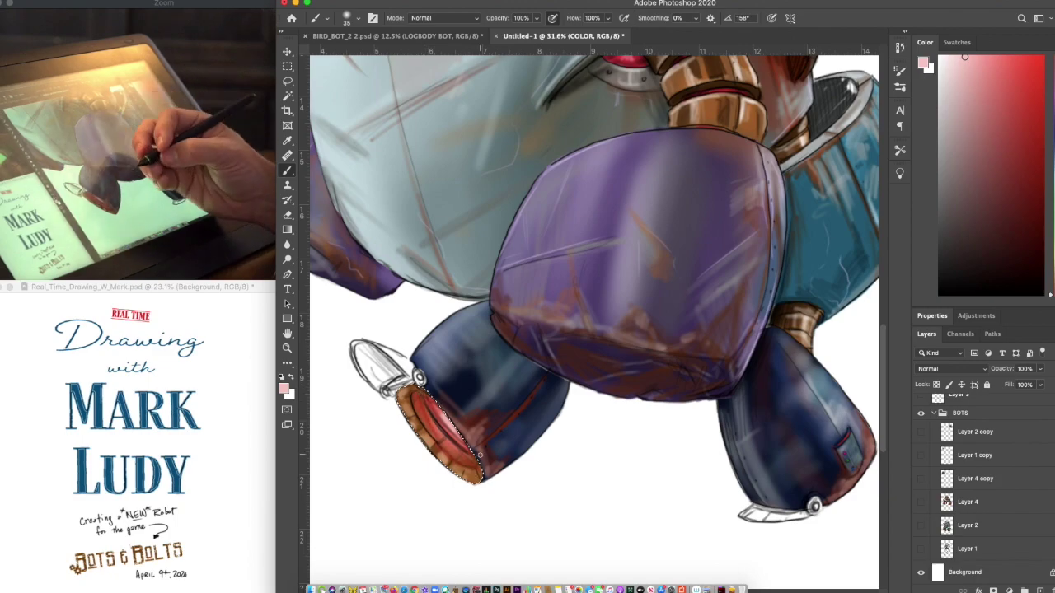
# Clear the selection and touch up the edge of the standing lower leg with sampled dark navy at brush size 10
pyautogui.scroll(-5, 480, 455)
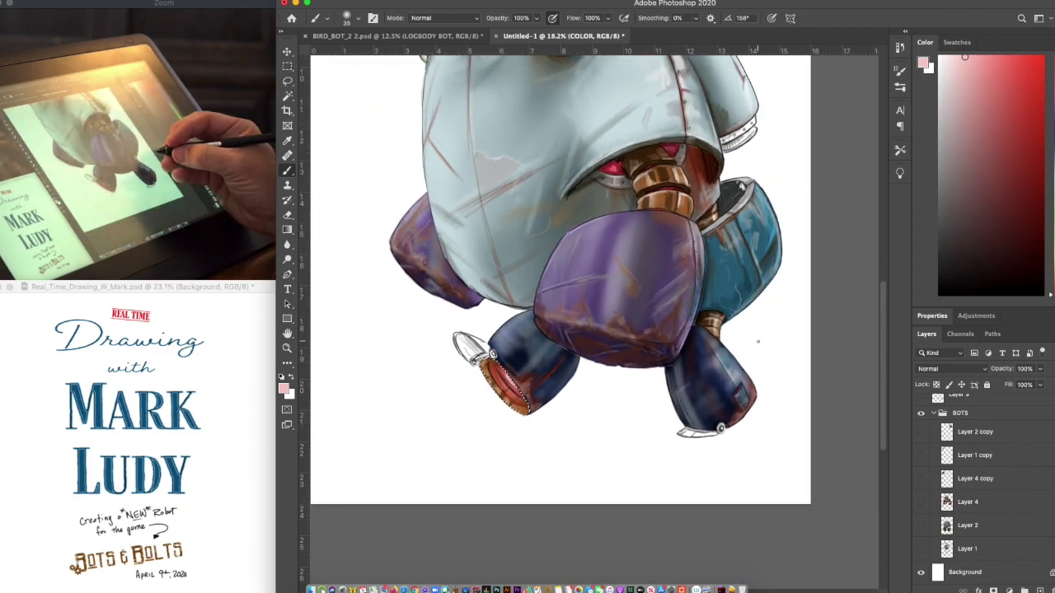
pyautogui.scroll(5, 758, 347)
pyautogui.scroll(4, 758, 353)
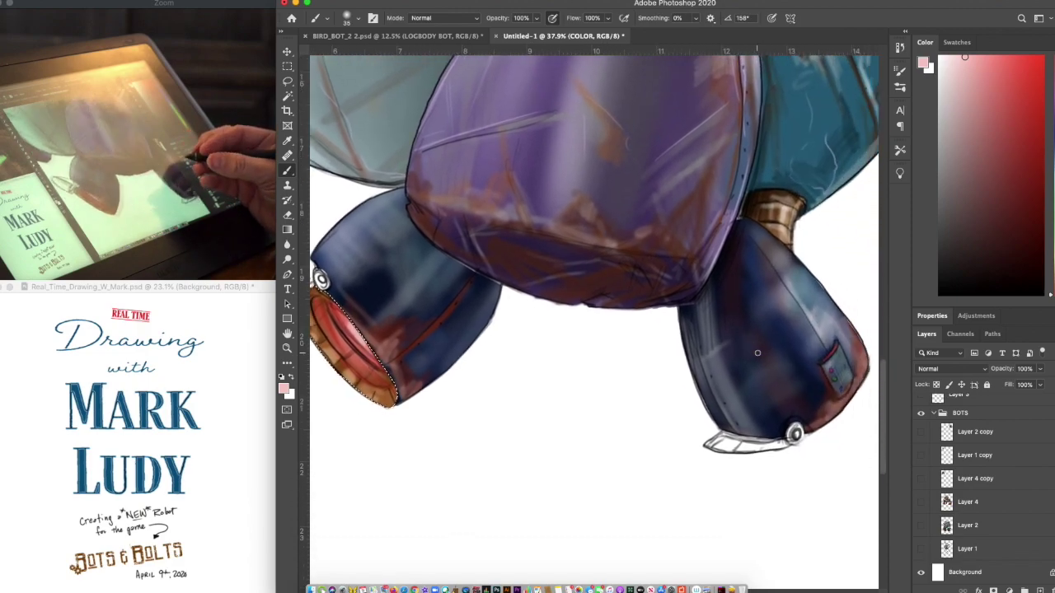
pyautogui.moveTo(757, 353); pyautogui.dragTo(793, 373)
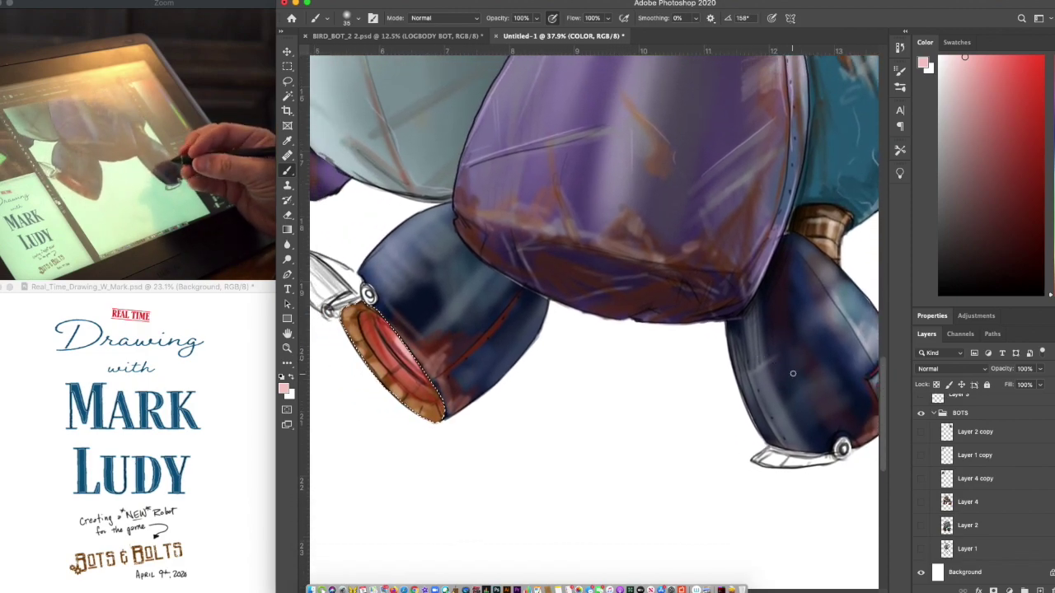
pyautogui.press('super+d')
pyautogui.press('l')
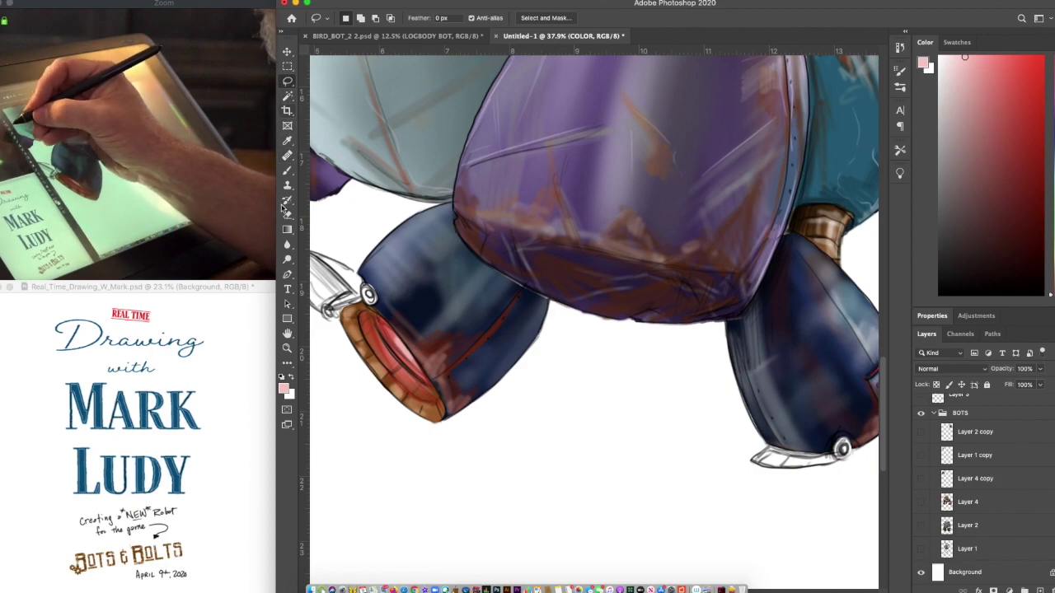
pyautogui.click(287, 170)
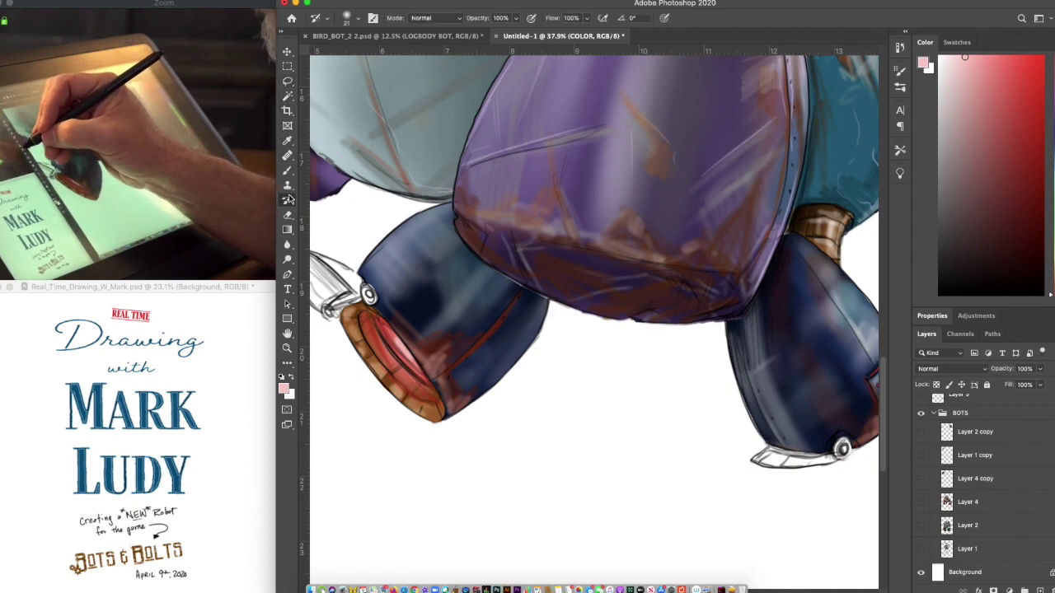
pyautogui.keyDown('alt'); pyautogui.click(768, 437); pyautogui.keyUp('alt')
pyautogui.press('[')
pyautogui.press('[')
pyautogui.press('[')
pyautogui.moveTo(754, 418)
pyautogui.mouseDown()
pyautogui.moveTo(760, 429)
pyautogui.moveTo(746, 402)
pyautogui.moveTo(757, 424)
pyautogui.mouseUp()
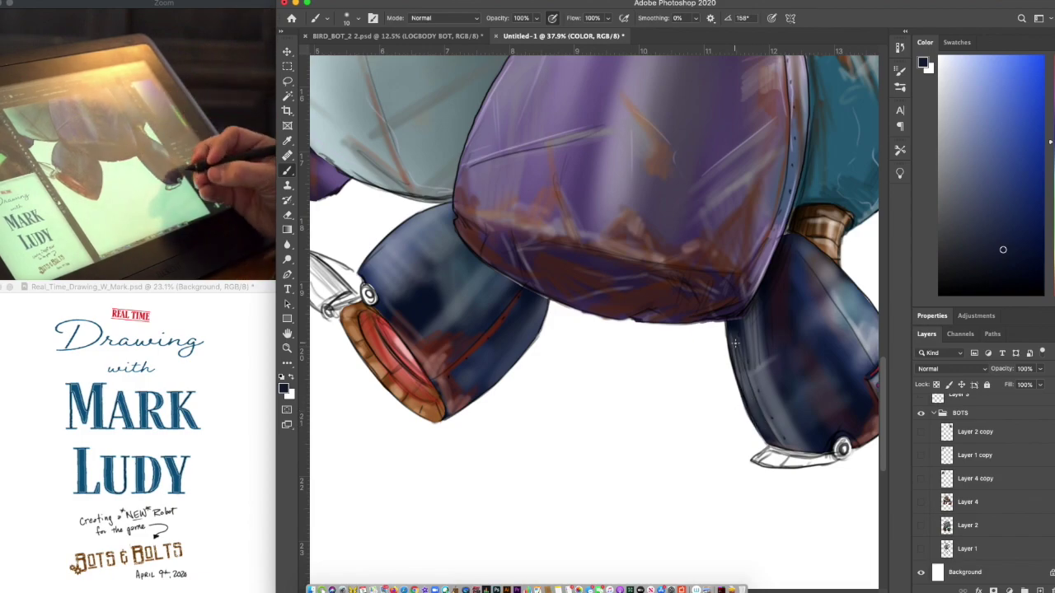
# Sample brown from the ringed joint above the standing lower leg and paint that leg's foot flap and round hinge at brush size 25
pyautogui.scroll(-3, 799, 428)
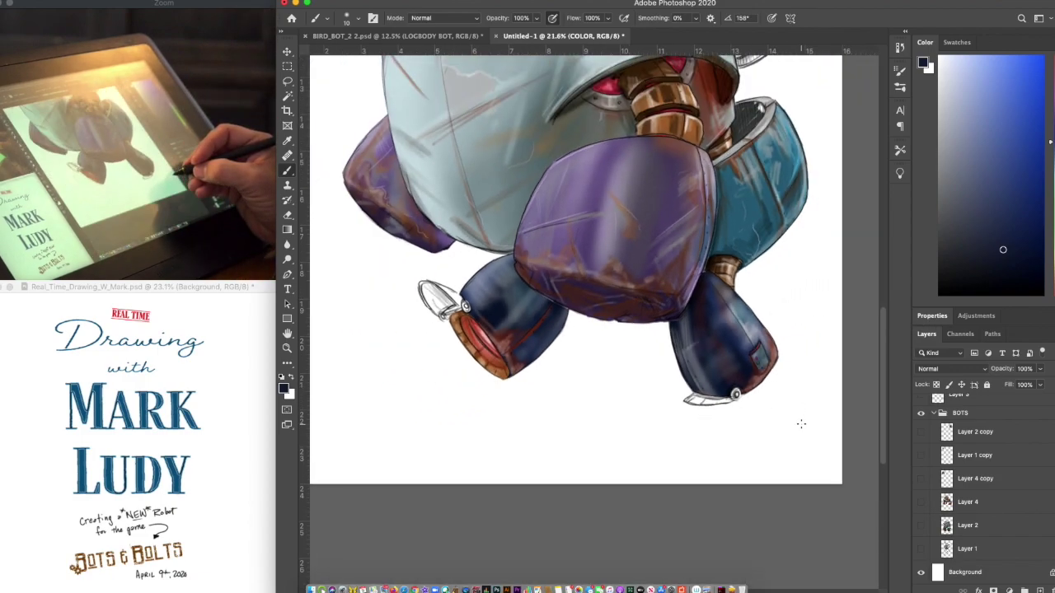
pyautogui.keyDown('alt'); pyautogui.click(728, 268); pyautogui.keyUp('alt')
pyautogui.scroll(3, 729, 265)
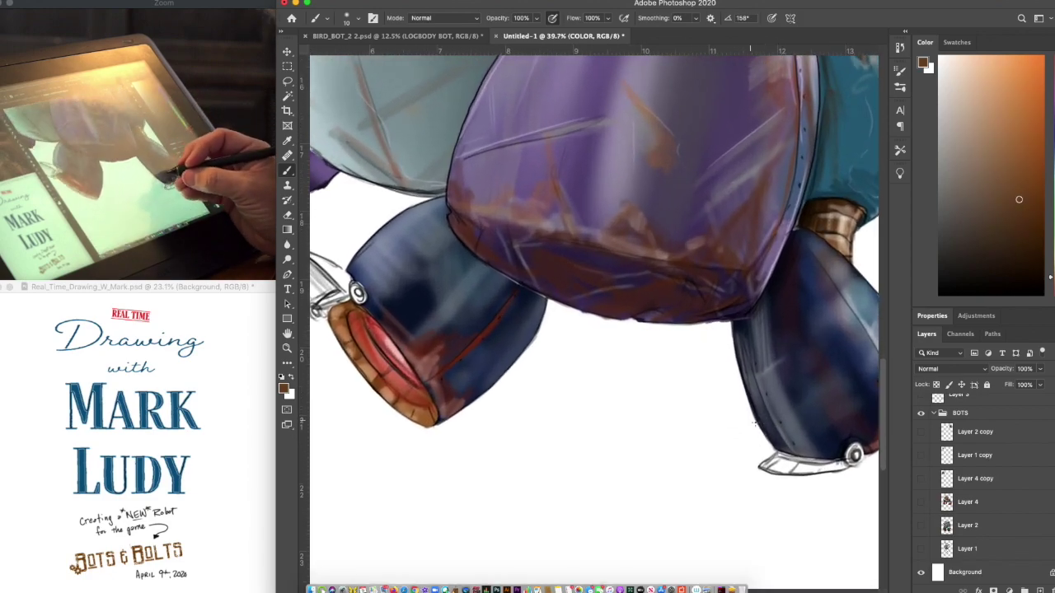
pyautogui.moveTo(775, 457); pyautogui.dragTo(763, 465)
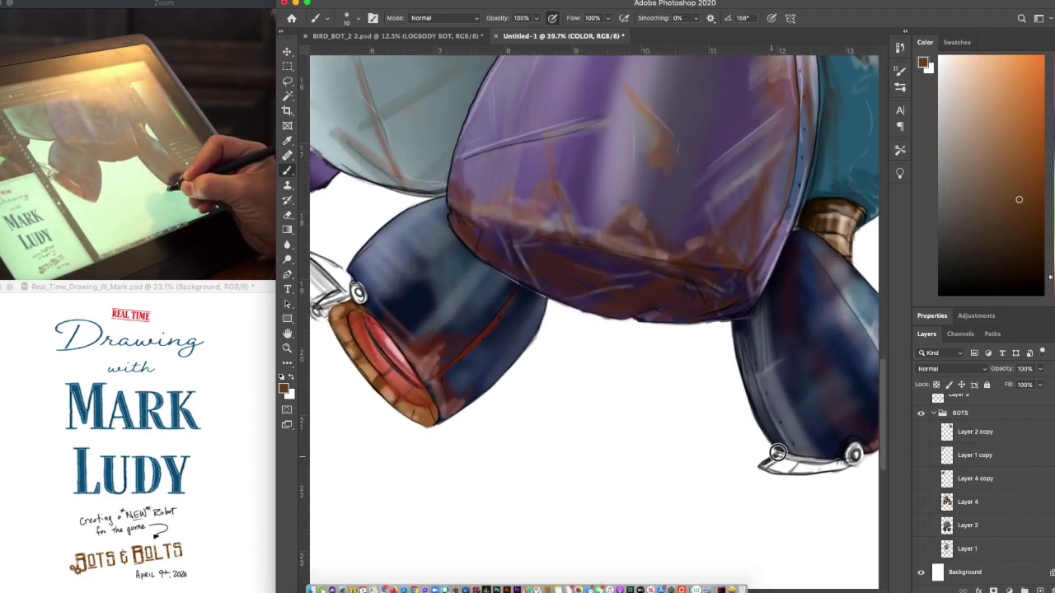
pyautogui.press(']')
pyautogui.press(']')
pyautogui.press(']')
pyautogui.moveTo(767, 467); pyautogui.dragTo(785, 472)
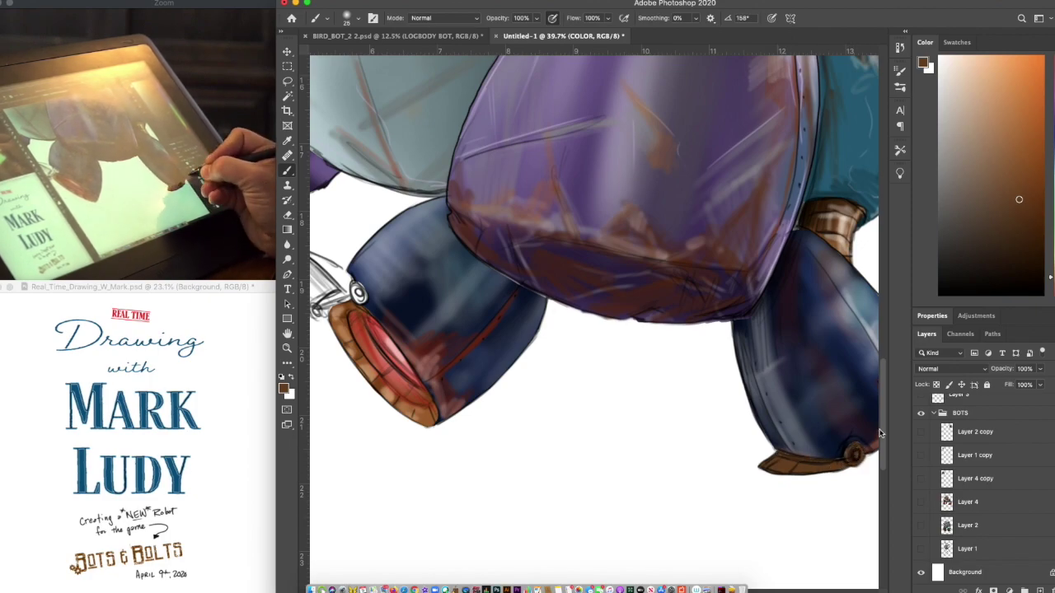
# Paint the raised leg's foot flap and round hinge with the same brown
pyautogui.moveTo(337, 208); pyautogui.dragTo(372, 243)
pyautogui.moveTo(354, 295); pyautogui.dragTo(415, 342)
pyautogui.moveTo(377, 304); pyautogui.dragTo(403, 319)
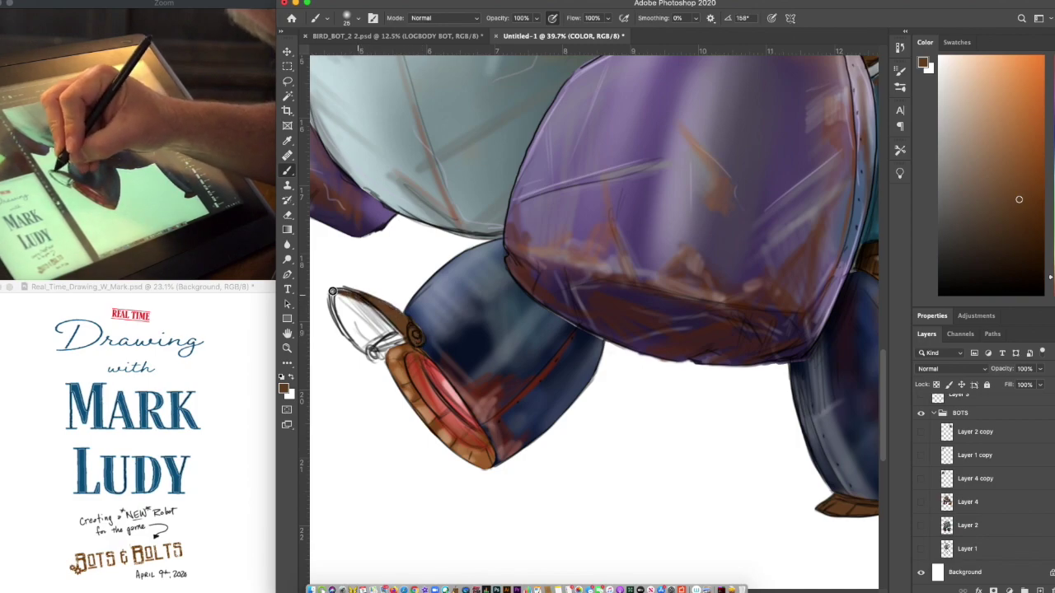
pyautogui.moveTo(332, 306)
pyautogui.mouseDown()
pyautogui.moveTo(366, 352)
pyautogui.moveTo(346, 313)
pyautogui.mouseUp()
pyautogui.moveTo(383, 350); pyautogui.dragTo(387, 345)
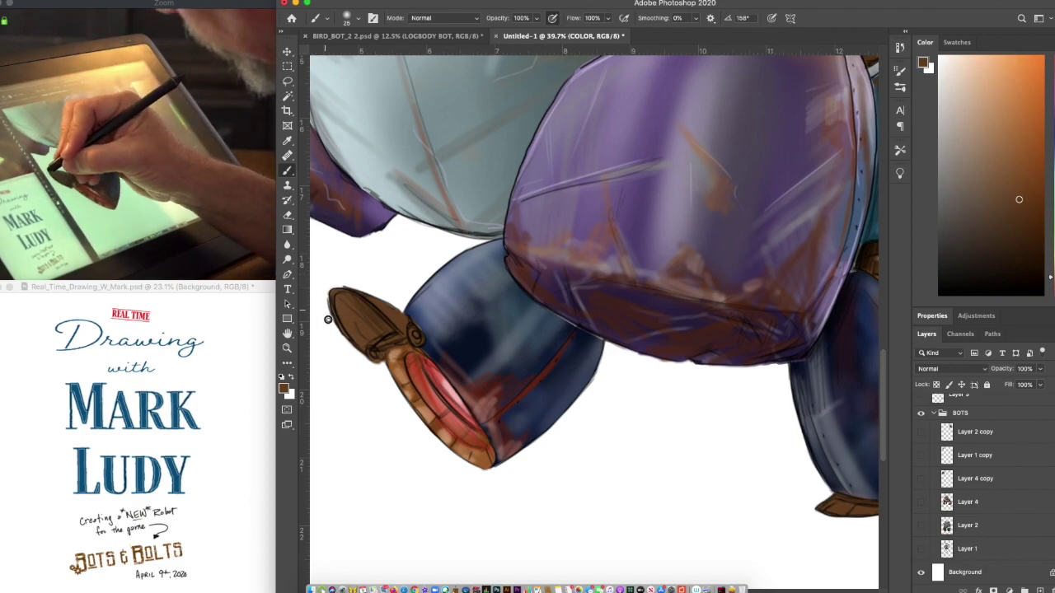
pyautogui.scroll(-5, 327, 312)
pyautogui.scroll(1, 331, 313)
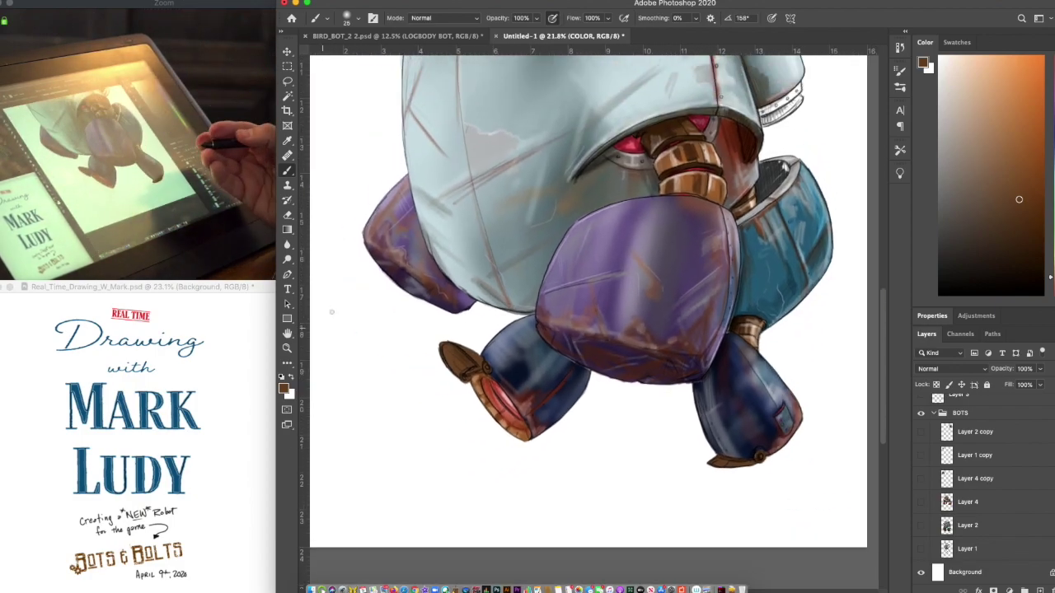
# Lock the COLOR layer's transparent pixels and brighten the foot flaps with orange-brown and pale tones sampled from the ringed joint above the purple body
pyautogui.scroll(2, 593, 316)
pyautogui.keyDown('alt'); pyautogui.click(754, 149); pyautogui.keyUp('alt')
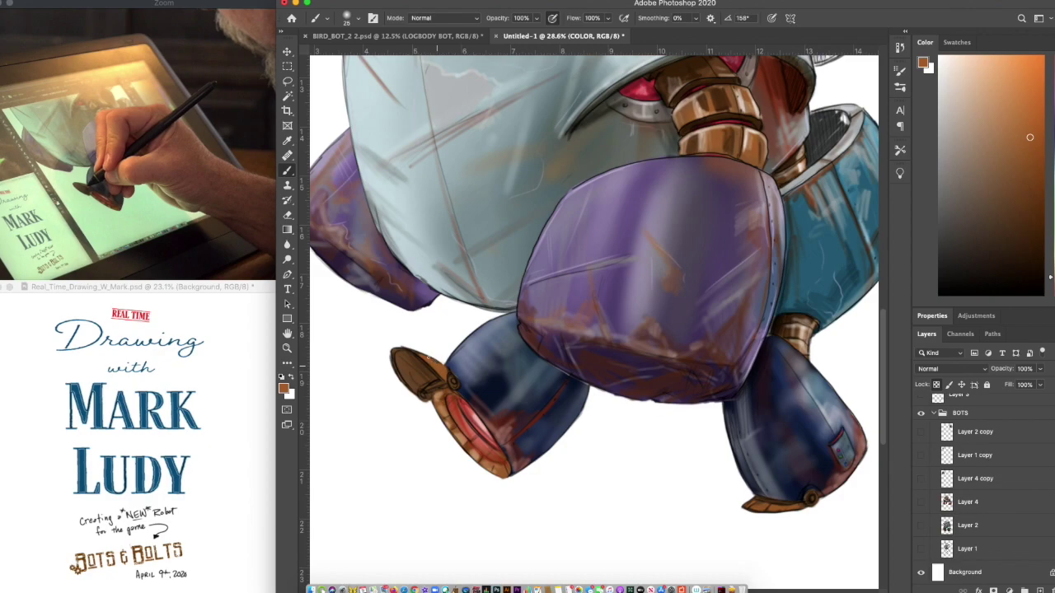
pyautogui.keyDown('alt'); pyautogui.click(746, 134); pyautogui.keyUp('alt')
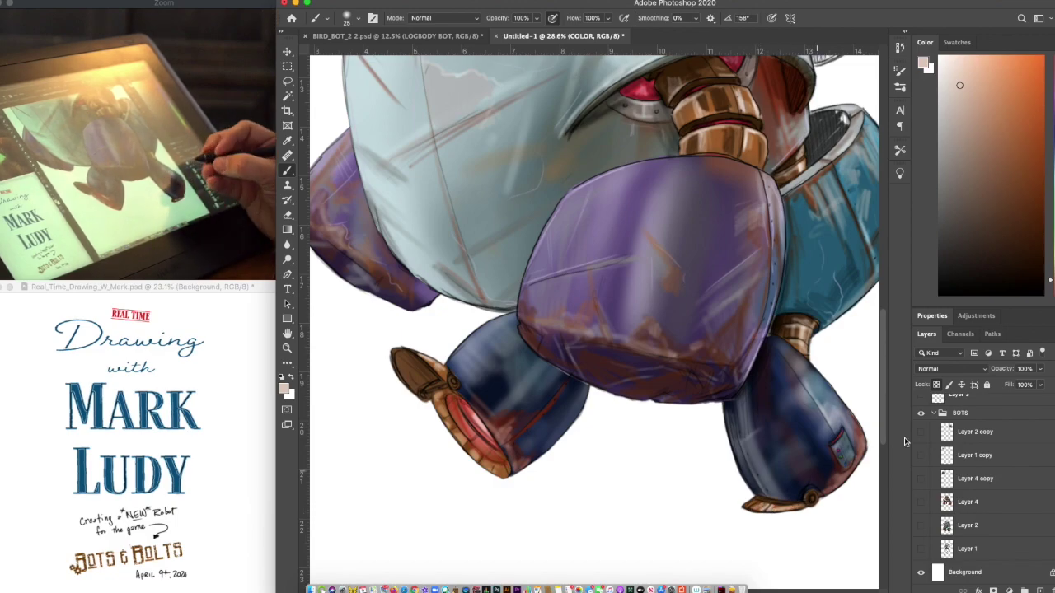
# Shade the inside of the raised foot flap with sampled dark browns and highlight its edges and hinge in light tan
pyautogui.keyDown('alt'); pyautogui.click(793, 328); pyautogui.keyUp('alt')
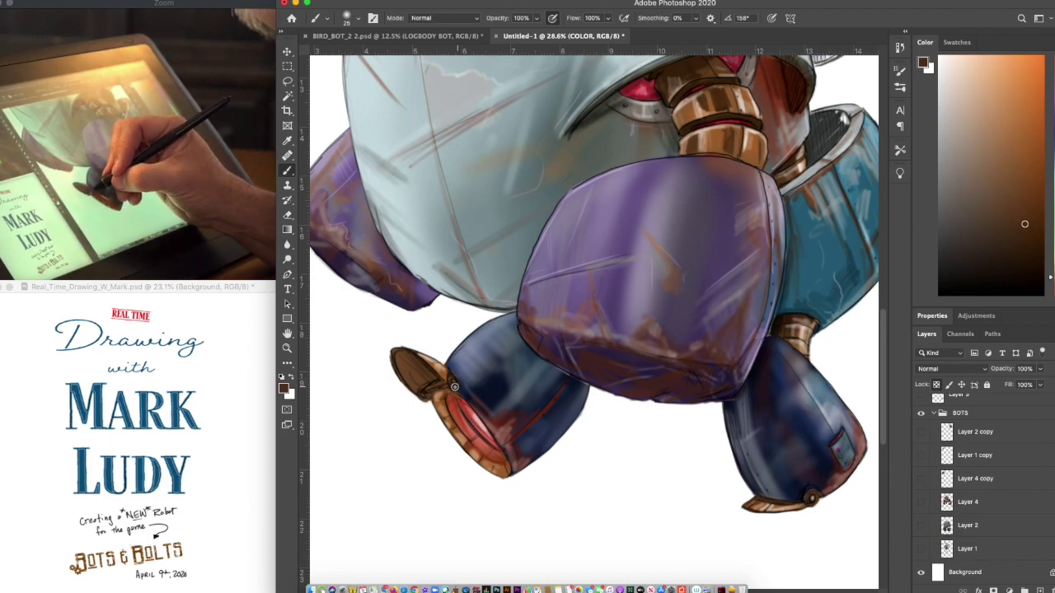
pyautogui.moveTo(409, 363); pyautogui.dragTo(431, 377)
pyautogui.keyDown('alt'); pyautogui.click(425, 375); pyautogui.keyUp('alt')
pyautogui.keyDown('alt'); pyautogui.click(414, 364); pyautogui.keyUp('alt')
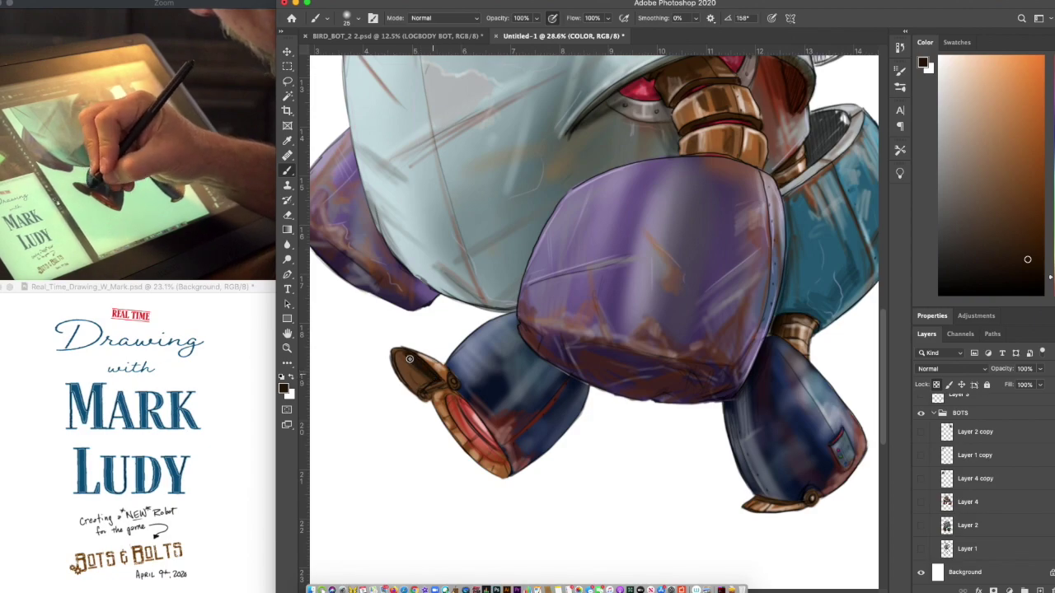
pyautogui.moveTo(417, 378)
pyautogui.mouseDown()
pyautogui.moveTo(396, 354)
pyautogui.moveTo(417, 375)
pyautogui.mouseUp()
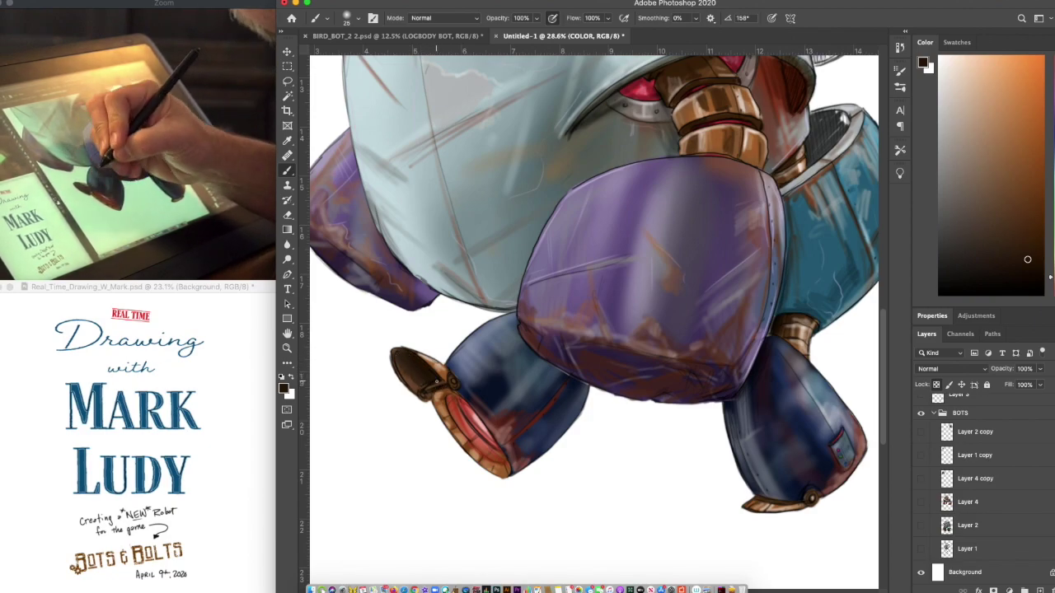
pyautogui.keyDown('alt'); pyautogui.click(430, 359); pyautogui.keyUp('alt')
pyautogui.moveTo(427, 390); pyautogui.dragTo(449, 385)
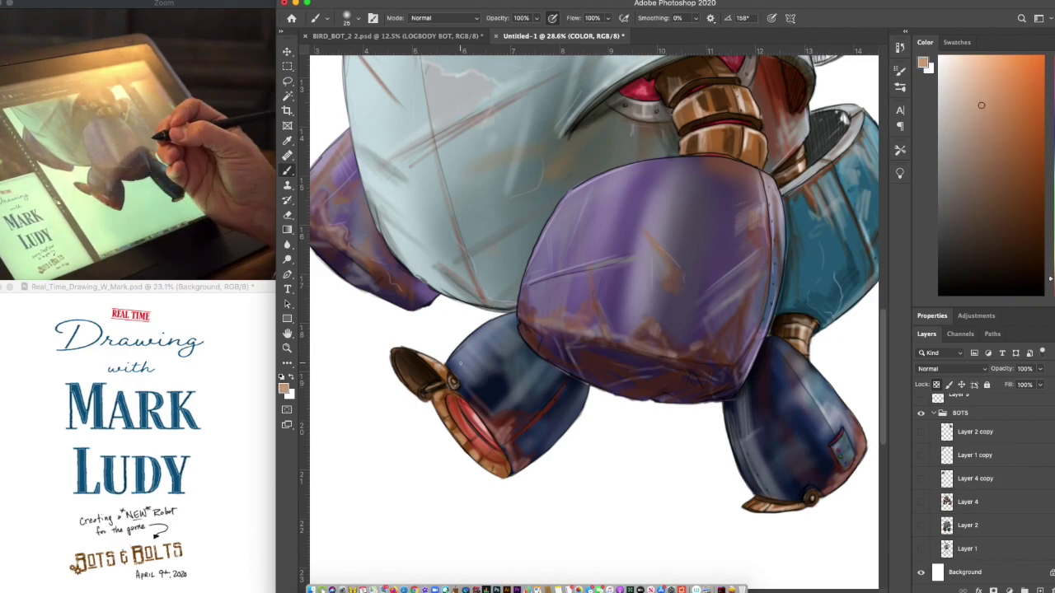
# Review the whole robot's coloring and touch up the tip of the raised foot flap with white
pyautogui.press('super+minus')
pyautogui.press('super+minus')
pyautogui.scroll(3, 461, 363)
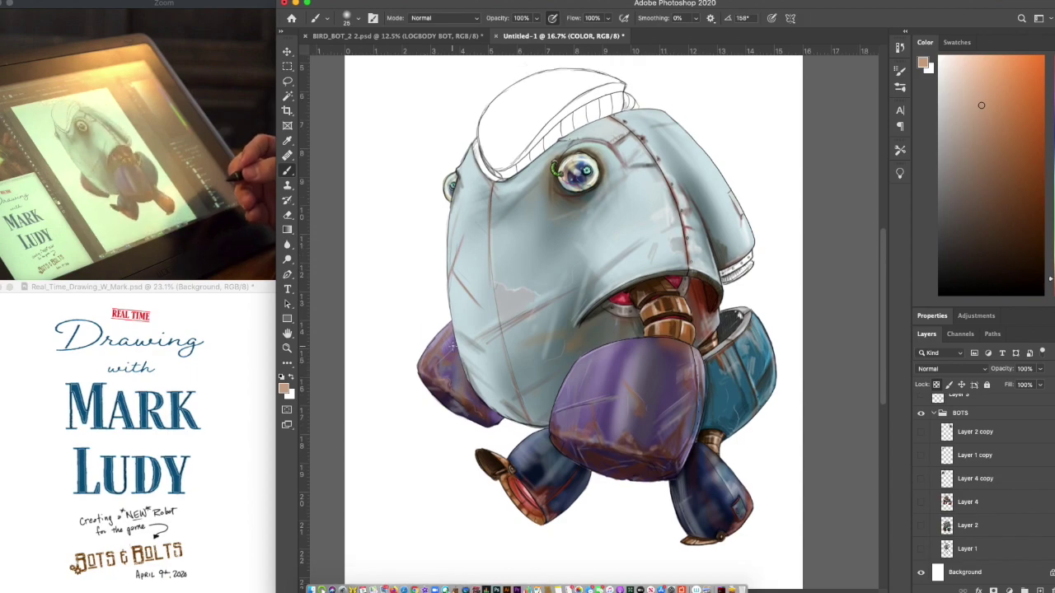
pyautogui.press('super+plus')
pyautogui.scroll(2, 590, 309)
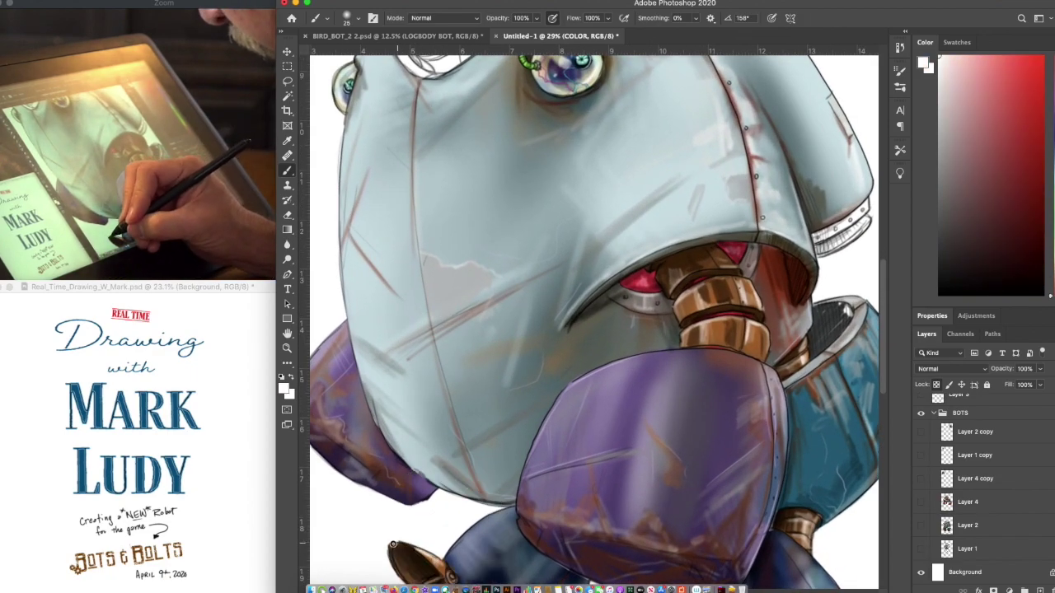
pyautogui.scroll(-3, 405, 559)
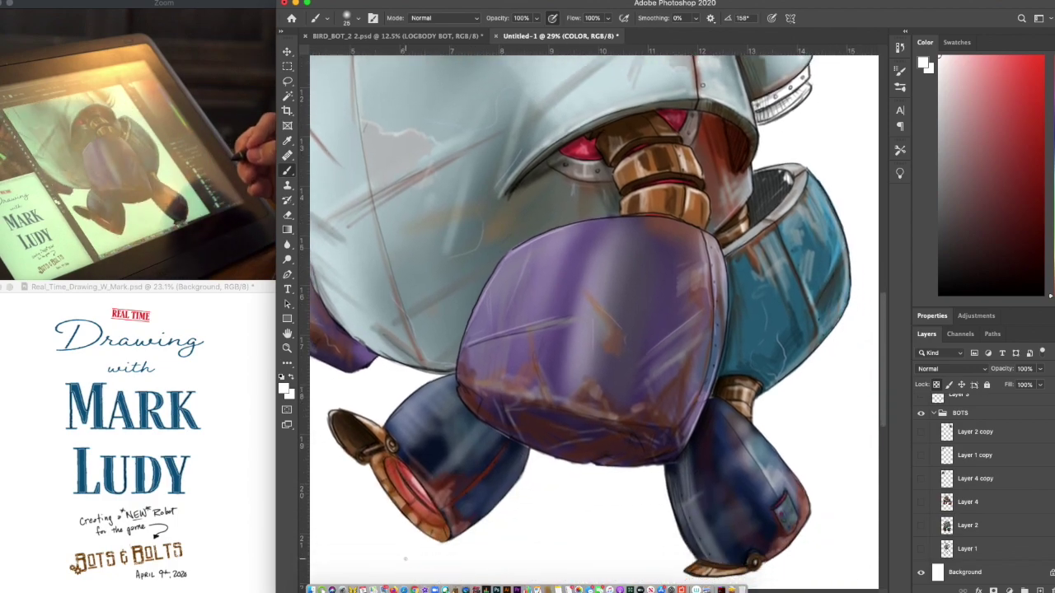
pyautogui.scroll(-1, 409, 566)
# Sample dark tones from the teal upper leg's open end and paint the inside of the opening near-black
pyautogui.scroll(5, 410, 567)
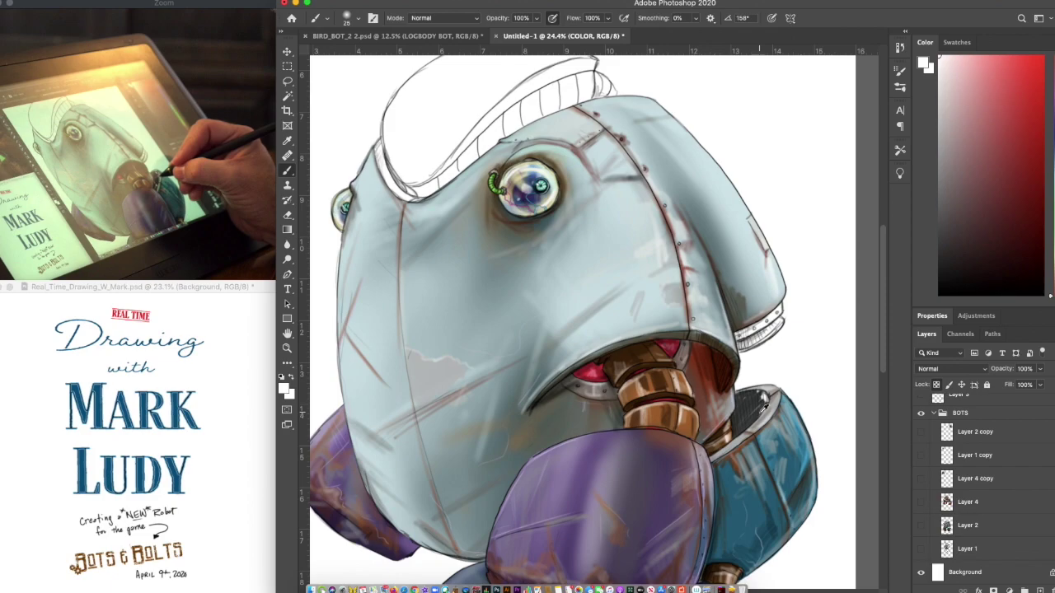
pyautogui.keyDown('alt'); pyautogui.click(764, 405); pyautogui.keyUp('alt')
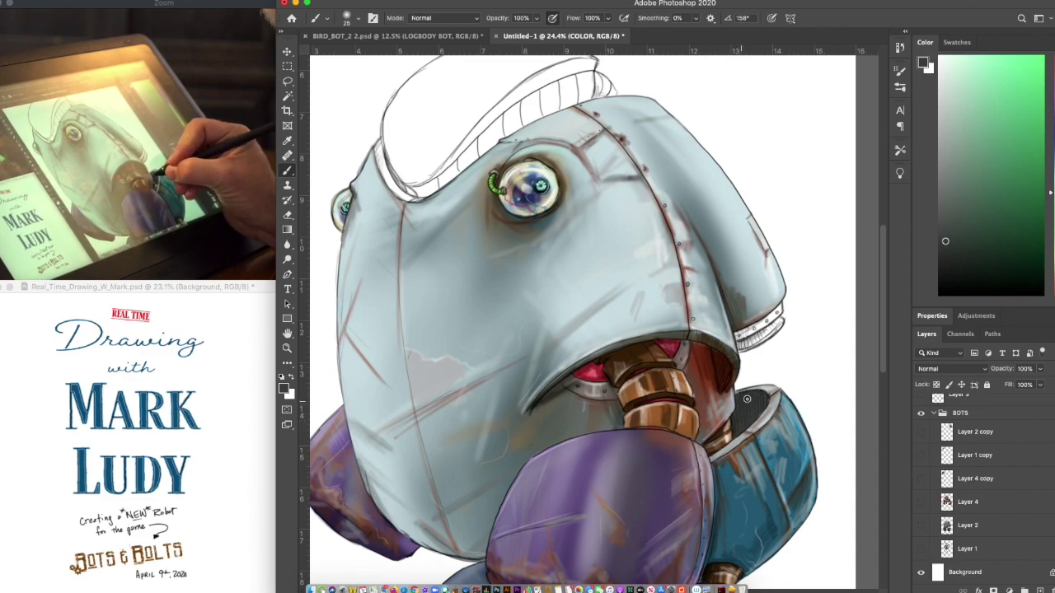
pyautogui.keyDown('alt'); pyautogui.click(742, 404); pyautogui.keyUp('alt')
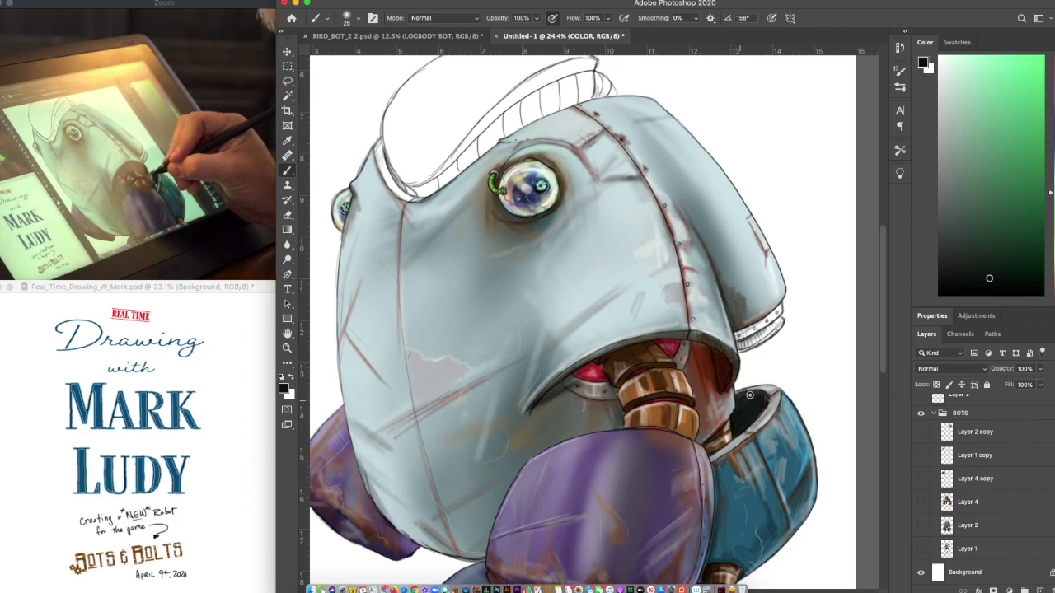
# Collapse the BOTS group, add a new layer above INK LAYER, and draw small black rivets along the cap's band
pyautogui.scroll(5, 783, 366)
pyautogui.scroll(4, 783, 366)
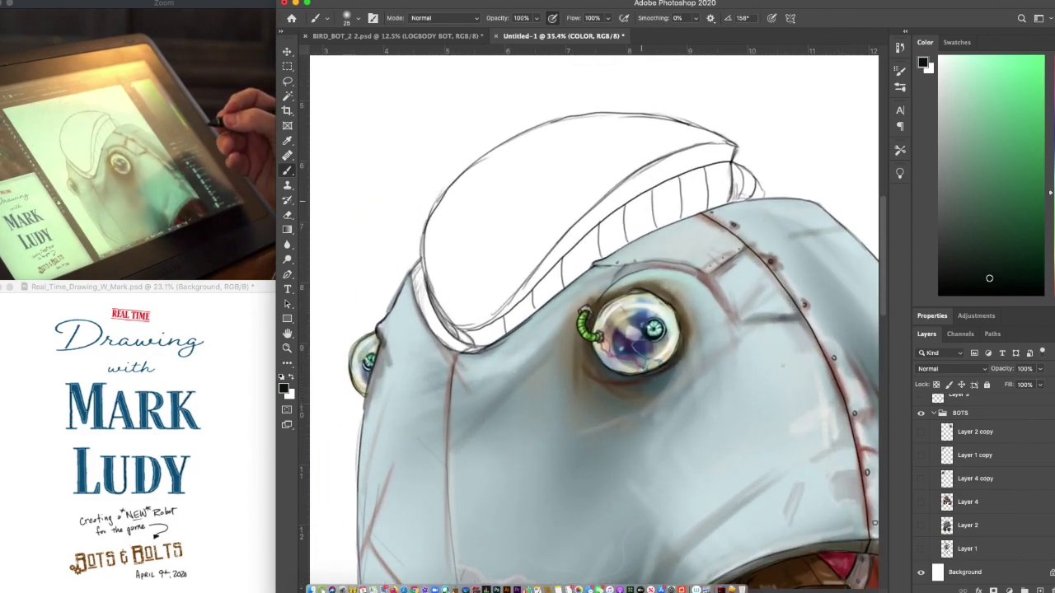
pyautogui.scroll(-2, 783, 366)
pyautogui.scroll(-2, 593, 330)
pyautogui.scroll(3, 973, 412)
pyautogui.click(971, 406)
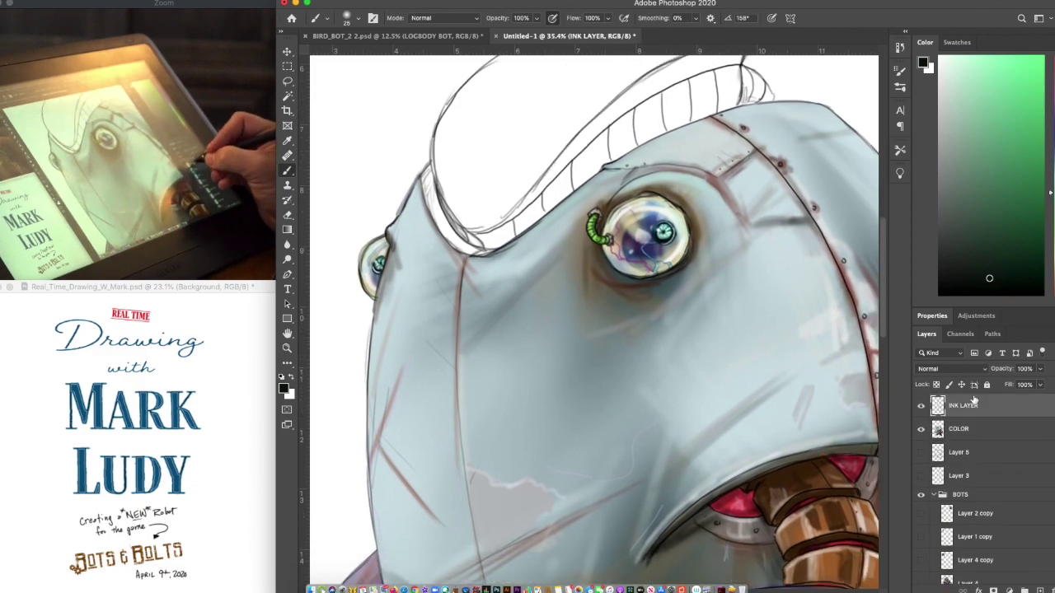
pyautogui.click(936, 496)
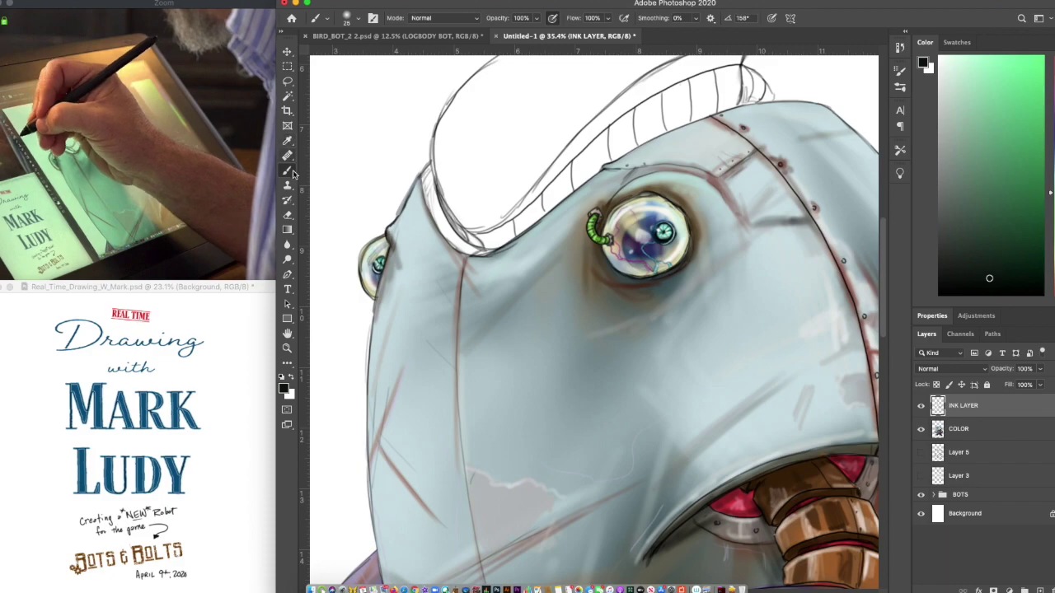
pyautogui.click(284, 376)
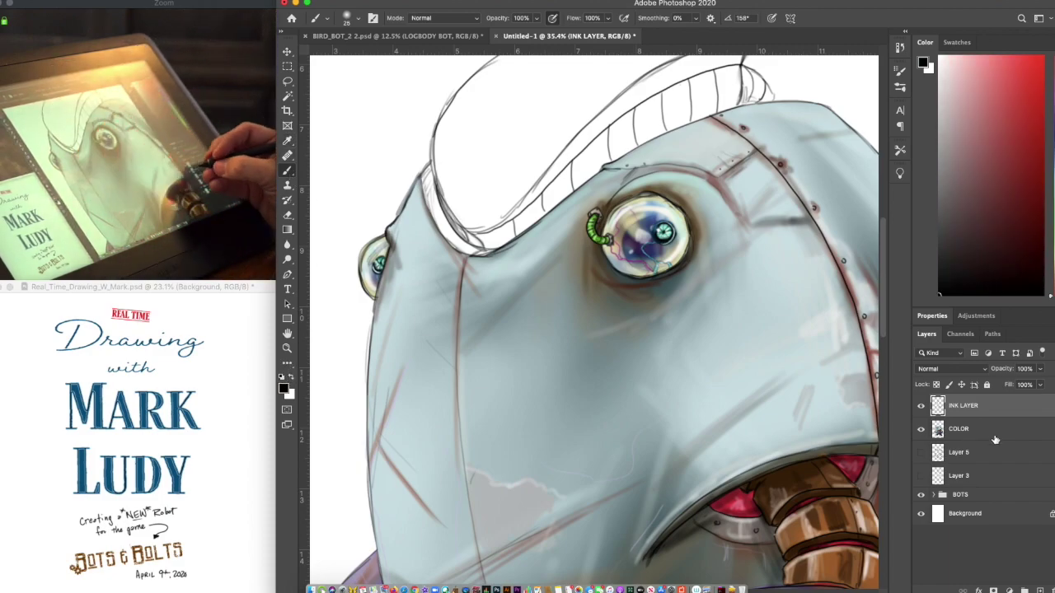
pyautogui.click(1037, 590)
pyautogui.scroll(3, 598, 264)
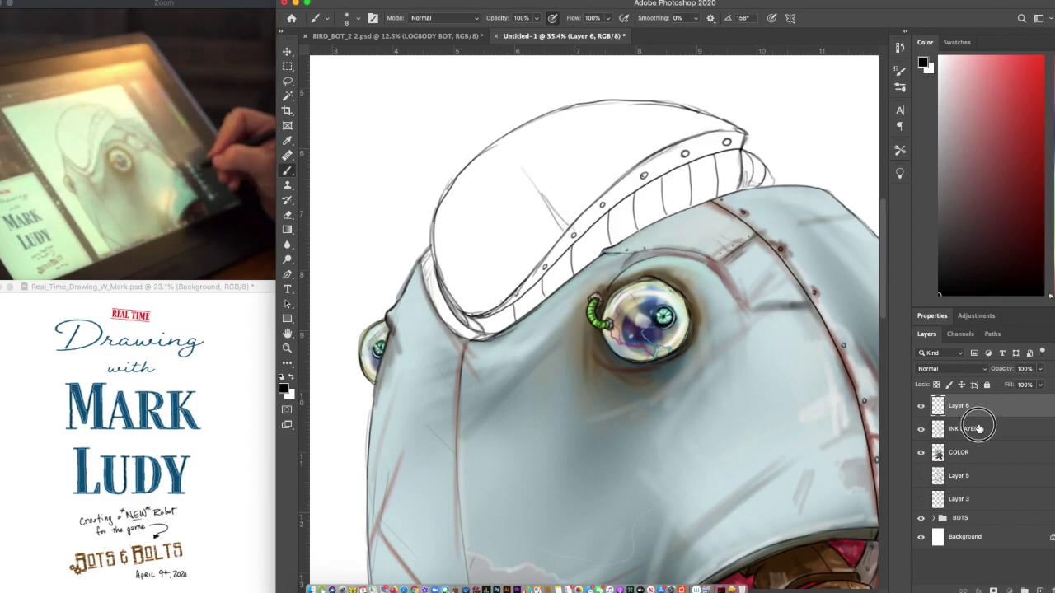
# Ink thin panel lines across the crown of the cap on INK LAYER
pyautogui.click(963, 429)
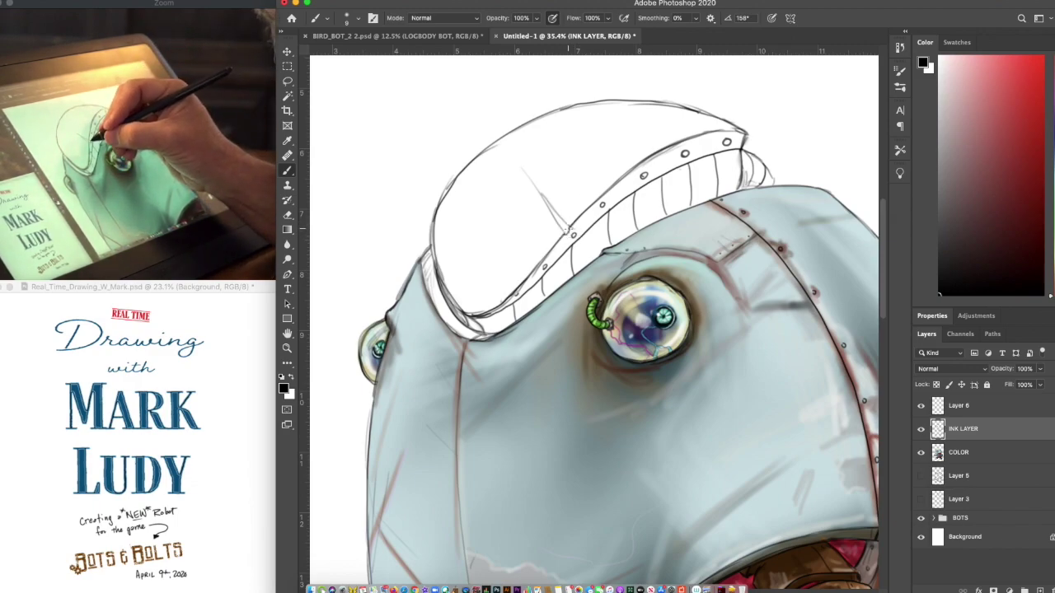
pyautogui.moveTo(572, 167); pyautogui.dragTo(613, 165)
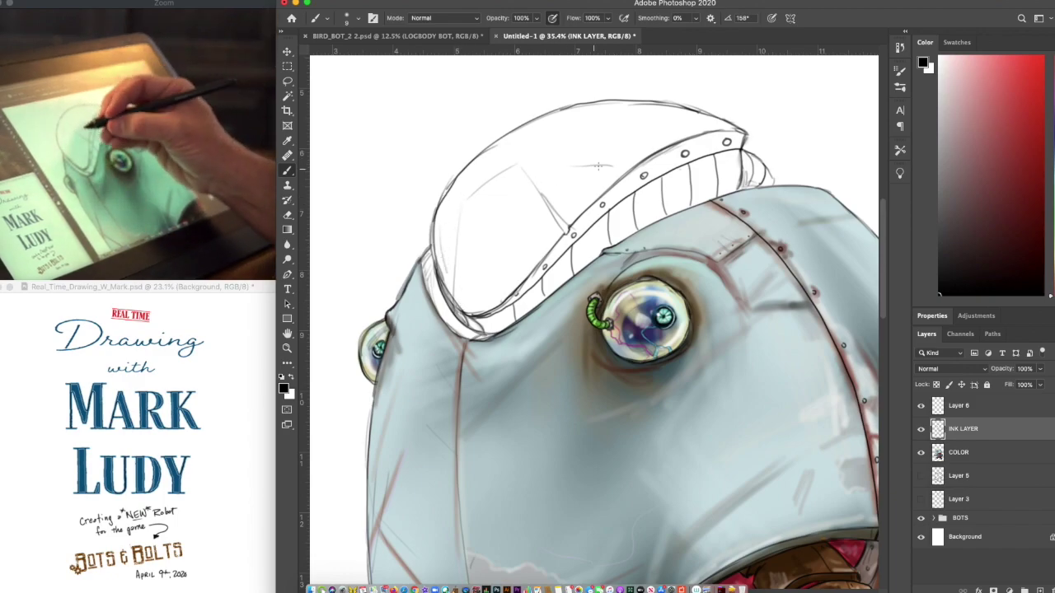
# On the COLOR layer, lasso the whole cap and subtract the painted head area so the selection follows the cap's outline
pyautogui.click(958, 454)
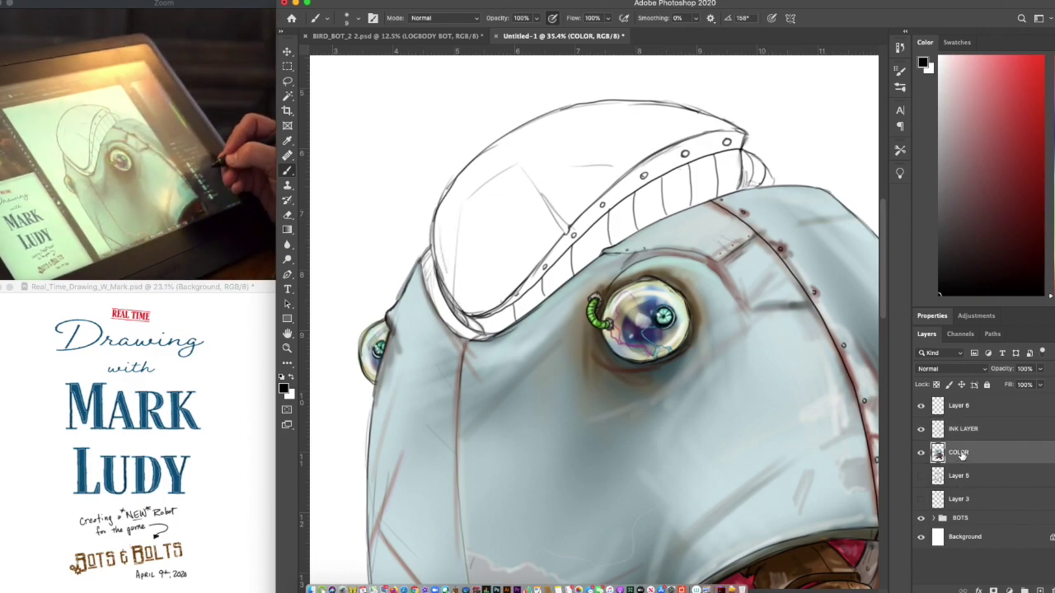
pyautogui.press('l')
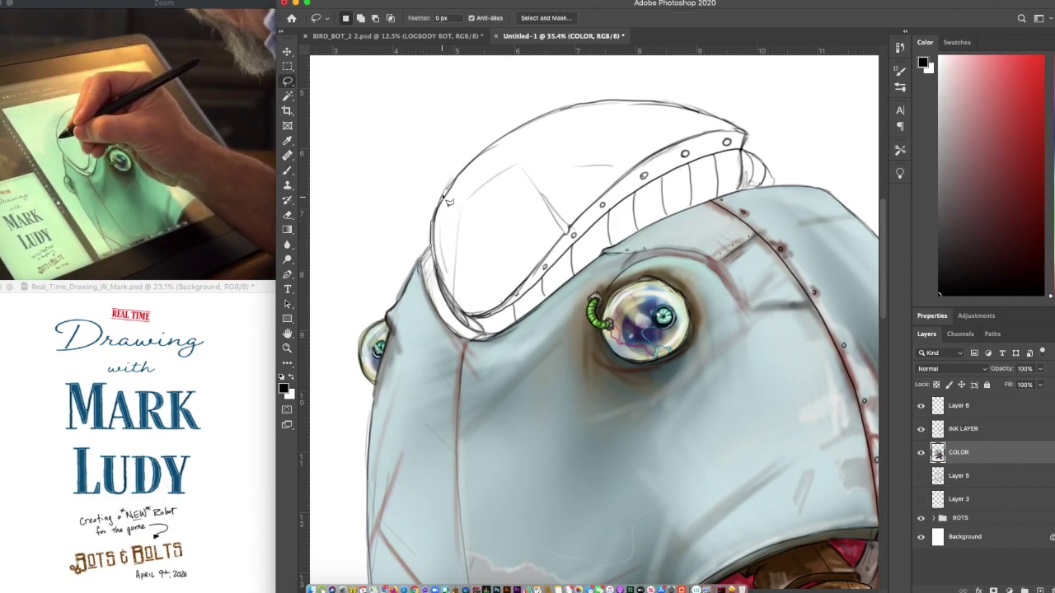
pyautogui.moveTo(507, 145)
pyautogui.mouseDown()
pyautogui.moveTo(531, 264)
pyautogui.moveTo(416, 338)
pyautogui.moveTo(464, 164)
pyautogui.moveTo(434, 220)
pyautogui.moveTo(457, 155)
pyautogui.mouseUp()
pyautogui.press('alt')
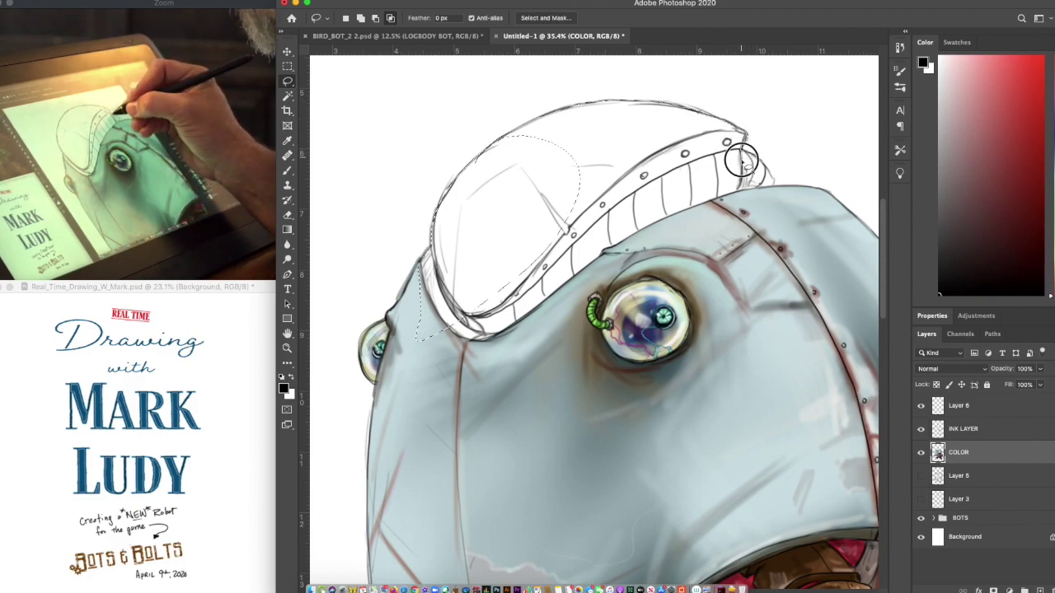
pyautogui.moveTo(727, 208)
pyautogui.mouseDown()
pyautogui.moveTo(587, 293)
pyautogui.moveTo(485, 375)
pyautogui.moveTo(422, 340)
pyautogui.mouseUp()
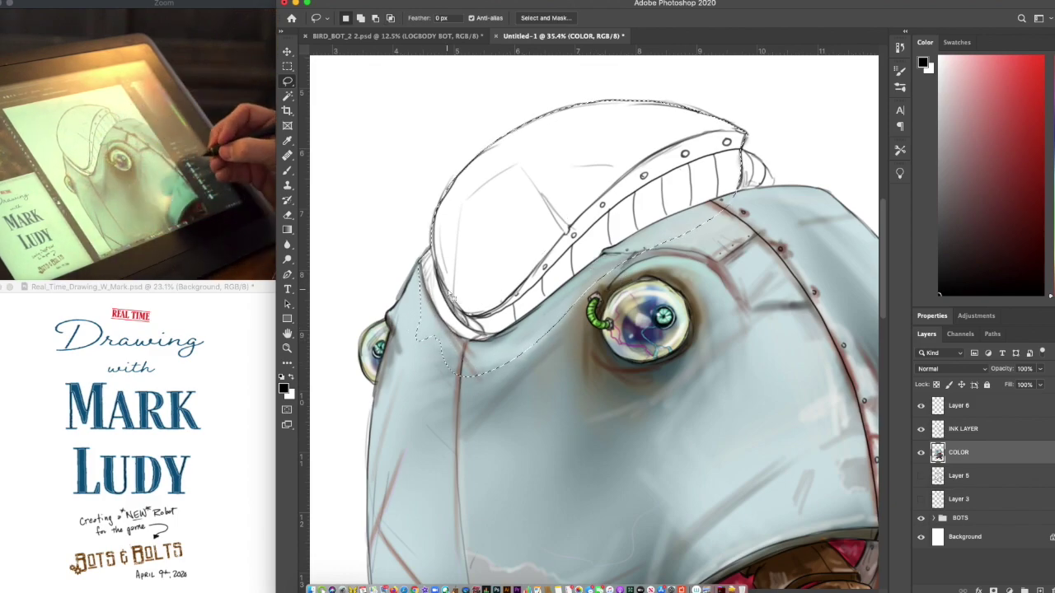
pyautogui.keyDown('alt'); pyautogui.keyDown('super'); pyautogui.click(938, 455); pyautogui.keyUp('super'); pyautogui.keyUp('alt')
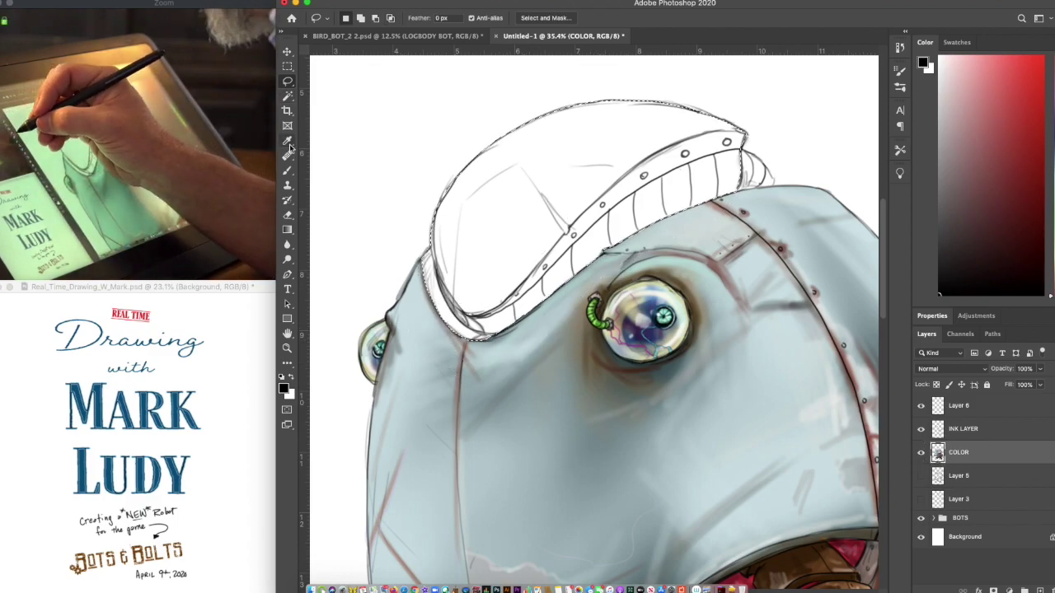
# Sample the teal blue of the upper leg and fill the selected cap with it
pyautogui.click(289, 171)
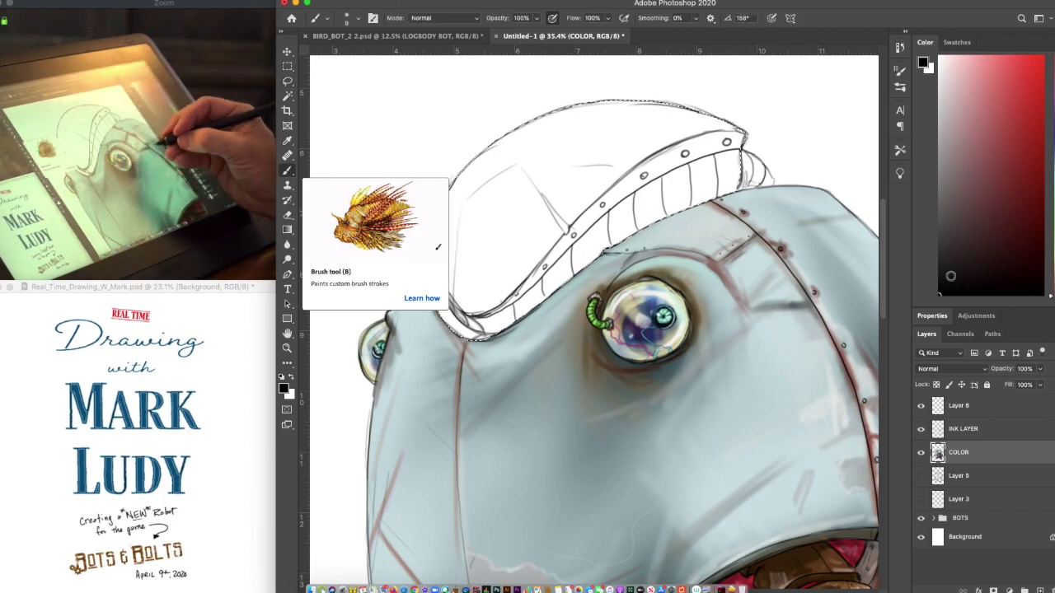
pyautogui.moveTo(834, 489)
pyautogui.mouseDown()
pyautogui.moveTo(825, 392)
pyautogui.moveTo(742, 188)
pyautogui.moveTo(644, 172)
pyautogui.mouseUp()
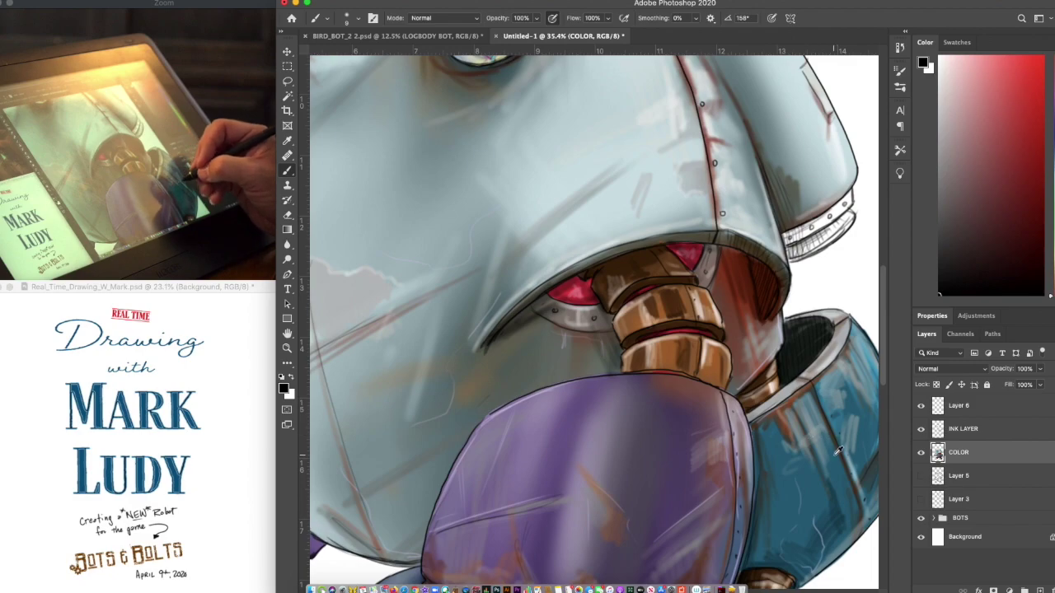
pyautogui.keyDown('alt'); pyautogui.click(837, 450); pyautogui.keyUp('alt')
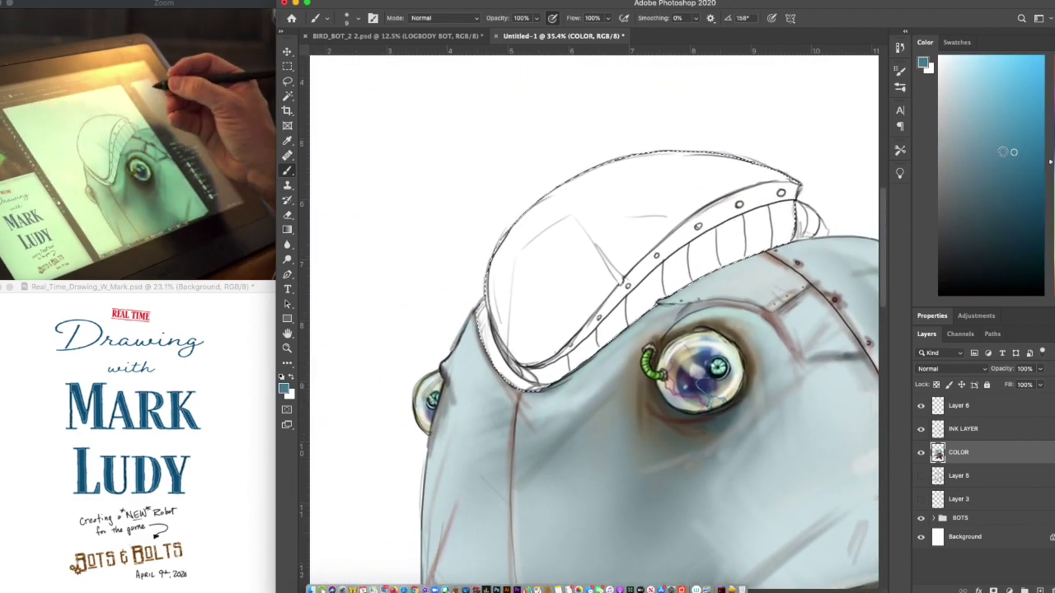
pyautogui.hotkey('alt', 'BackSpace')
pyautogui.press('super+minus')
pyautogui.press('super+minus')
pyautogui.press('super+minus')
pyautogui.press('super+minus')
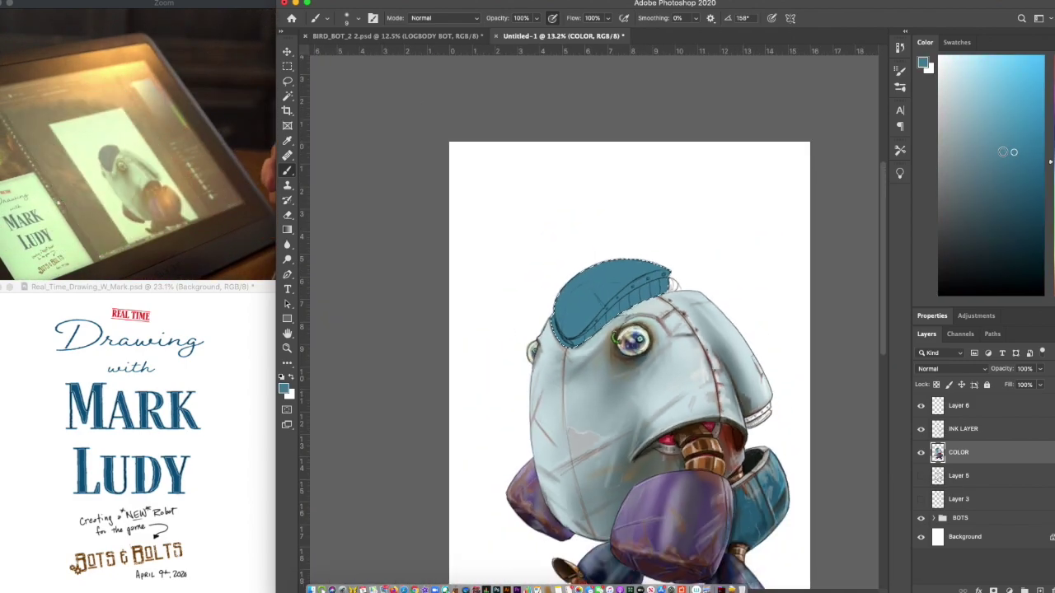
pyautogui.scroll(-3, 610, 322)
pyautogui.scroll(5, 610, 321)
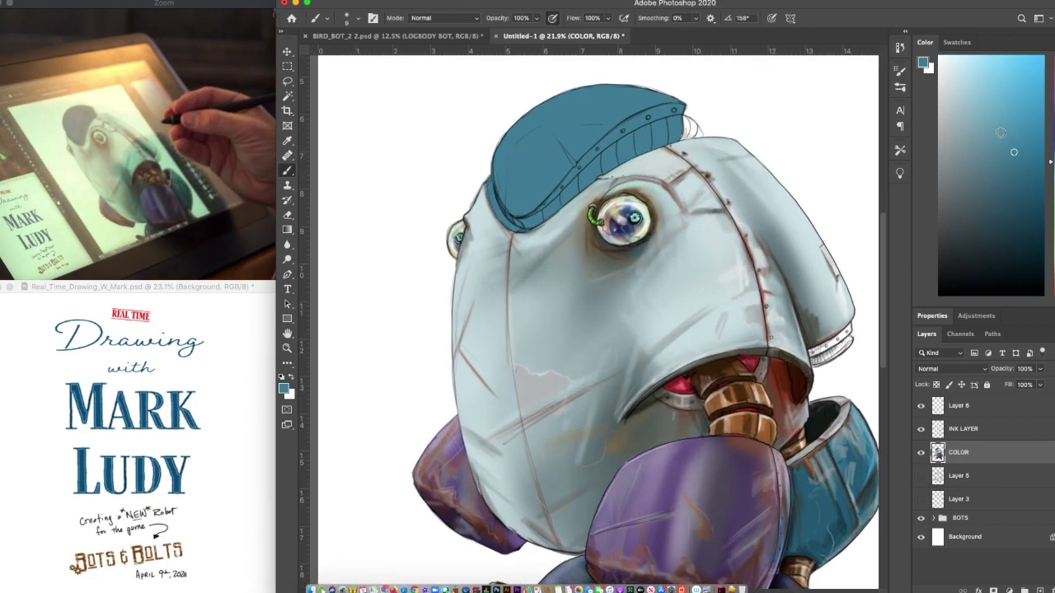
# Sample a dark brown from the mouth's pipe and paint the cap's ribbed lower band with an enlarged brush
pyautogui.scroll(2, 595, 318)
pyautogui.hotkey('ctrl', 'shift', 'd')
pyautogui.keyDown('alt'); pyautogui.click(779, 415); pyautogui.keyUp('alt')
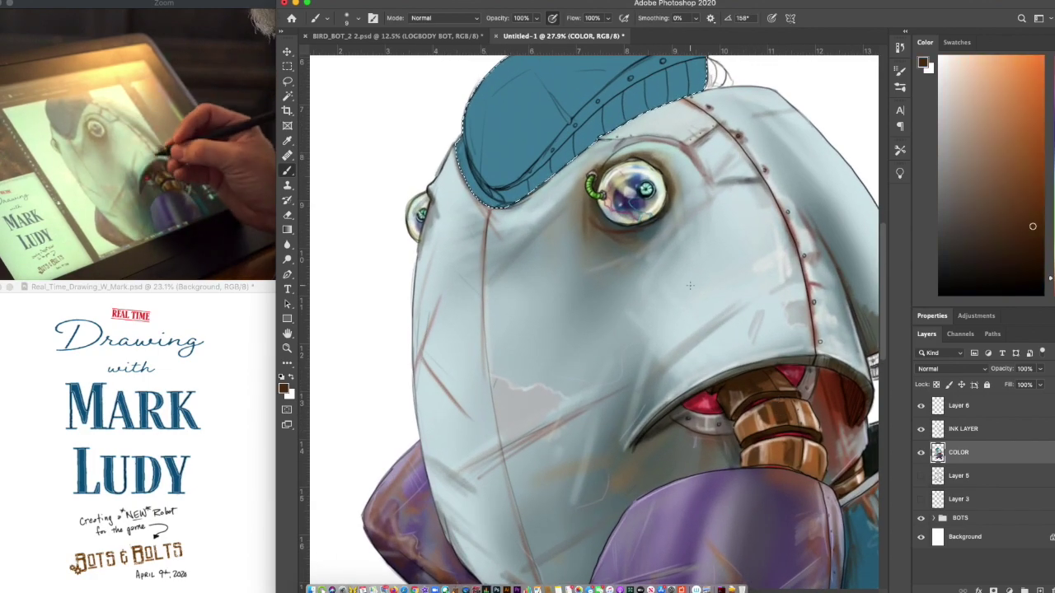
pyautogui.press(']')
pyautogui.press(']')
pyautogui.press(']')
pyautogui.press(']')
pyautogui.press(']')
pyautogui.moveTo(580, 139); pyautogui.dragTo(534, 181)
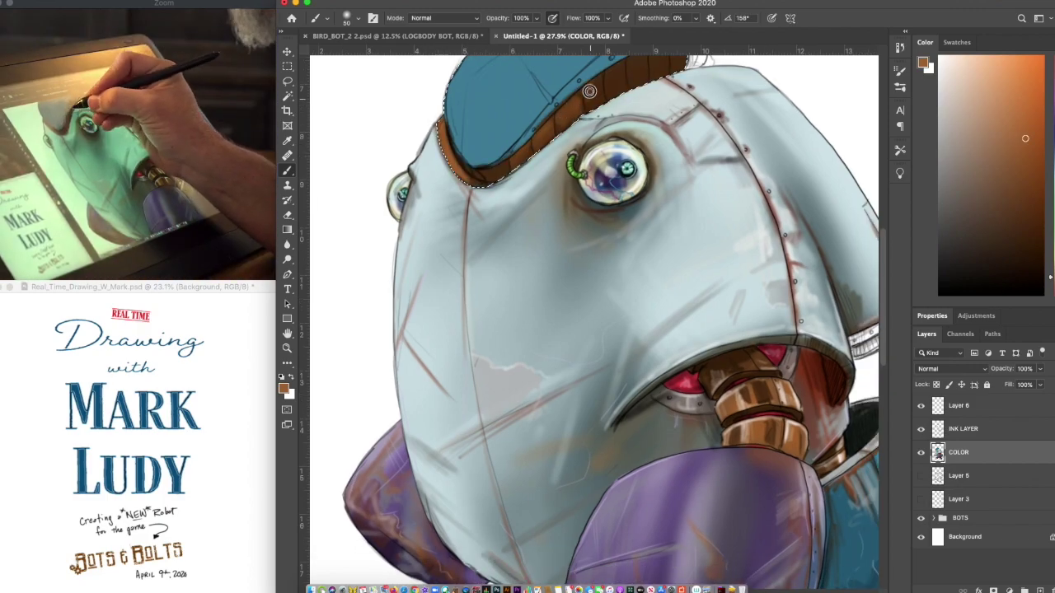
# Highlight the ribs of the cap's lower band with mid-brown and a pale tone sampled from the copper pipe
pyautogui.moveTo(589, 91)
pyautogui.mouseDown()
pyautogui.moveTo(615, 66)
pyautogui.moveTo(636, 82)
pyautogui.mouseUp()
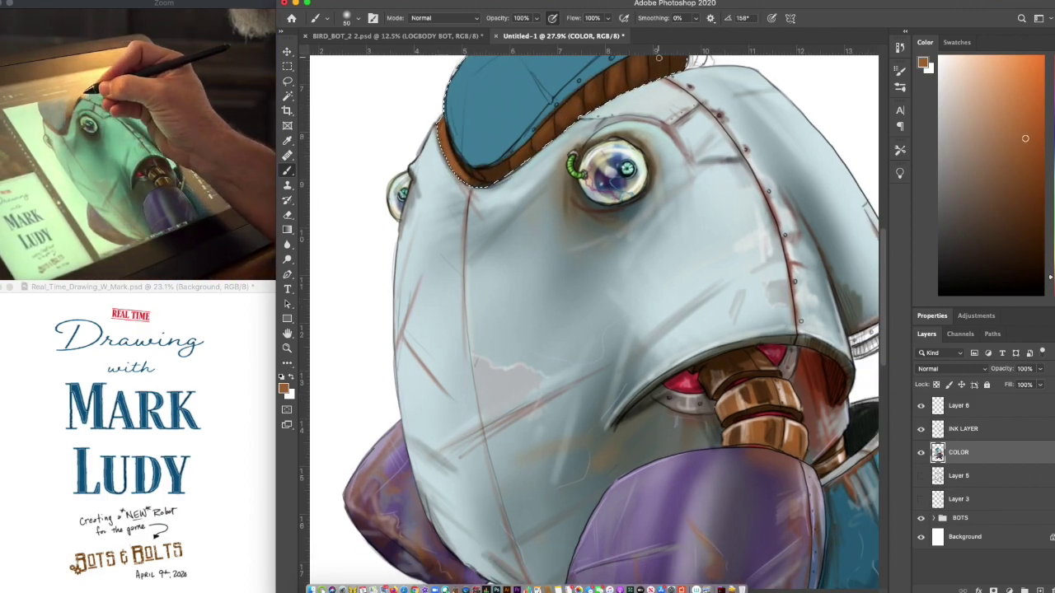
pyautogui.keyDown('alt'); pyautogui.click(795, 394); pyautogui.keyUp('alt')
pyautogui.moveTo(590, 81); pyautogui.dragTo(589, 116)
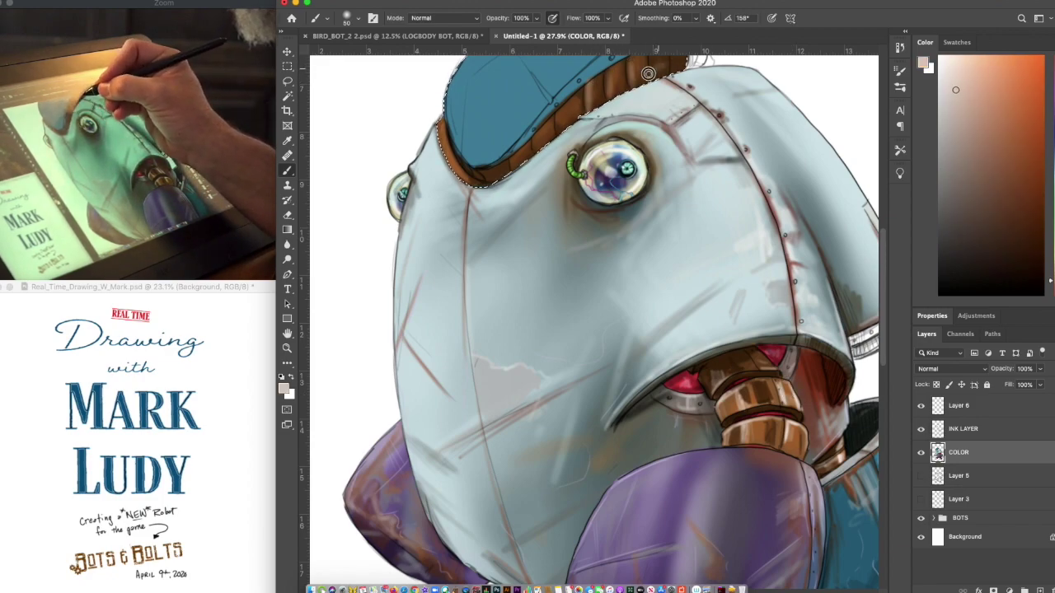
# Shade the recesses and edges of the cap's ribbed band with near-black
pyautogui.moveTo(697, 56); pyautogui.dragTo(722, 155)
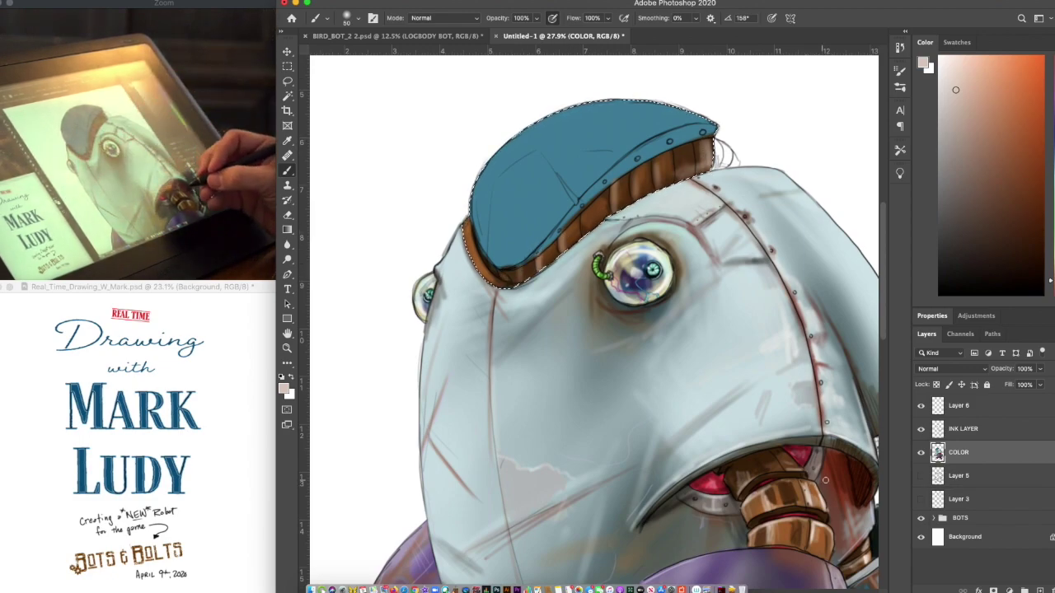
pyautogui.click(1038, 277)
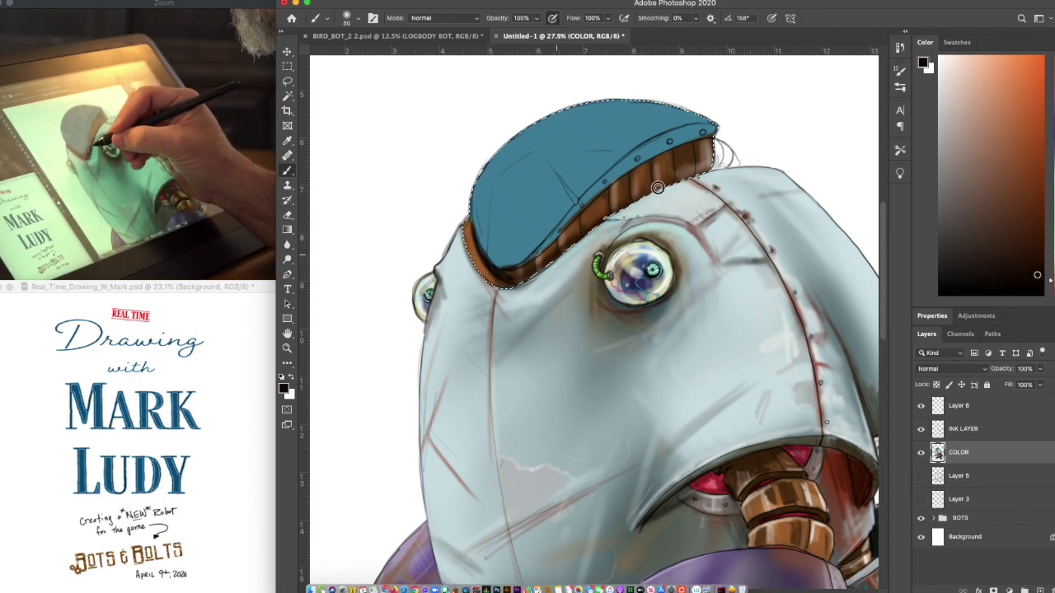
pyautogui.moveTo(576, 217); pyautogui.dragTo(608, 191)
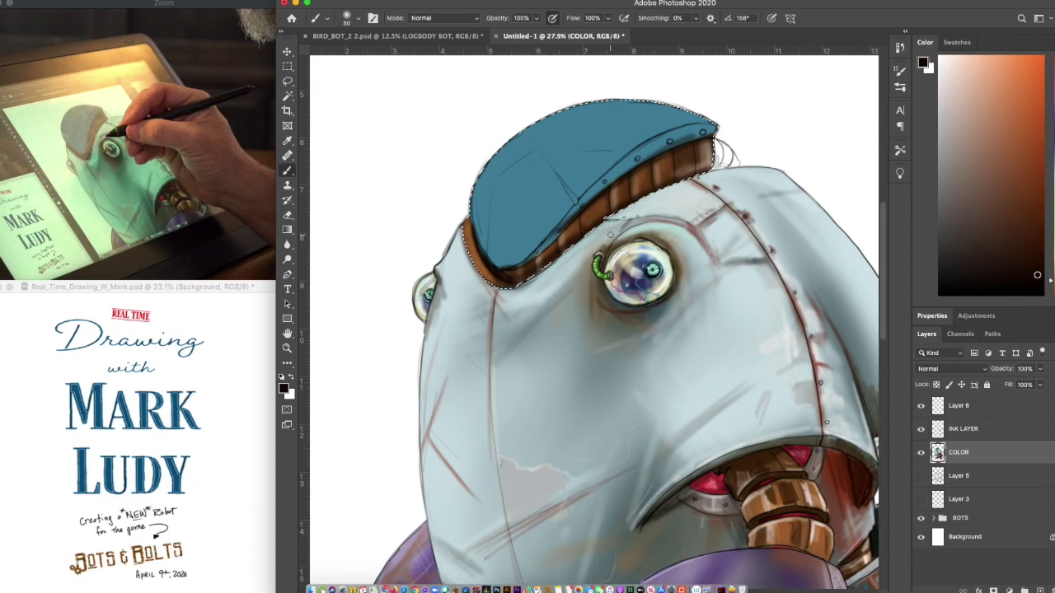
# Sample the cap's blue, darken it, and shade the riveted rim above the ribbed band
pyautogui.keyDown('alt'); pyautogui.click(622, 152); pyautogui.keyUp('alt')
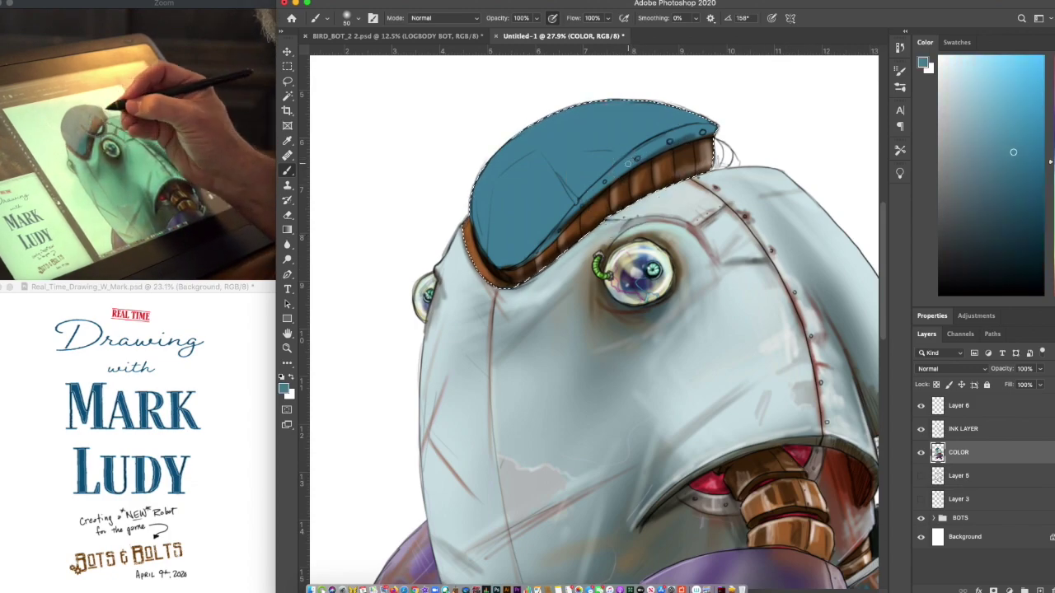
pyautogui.click(1031, 200)
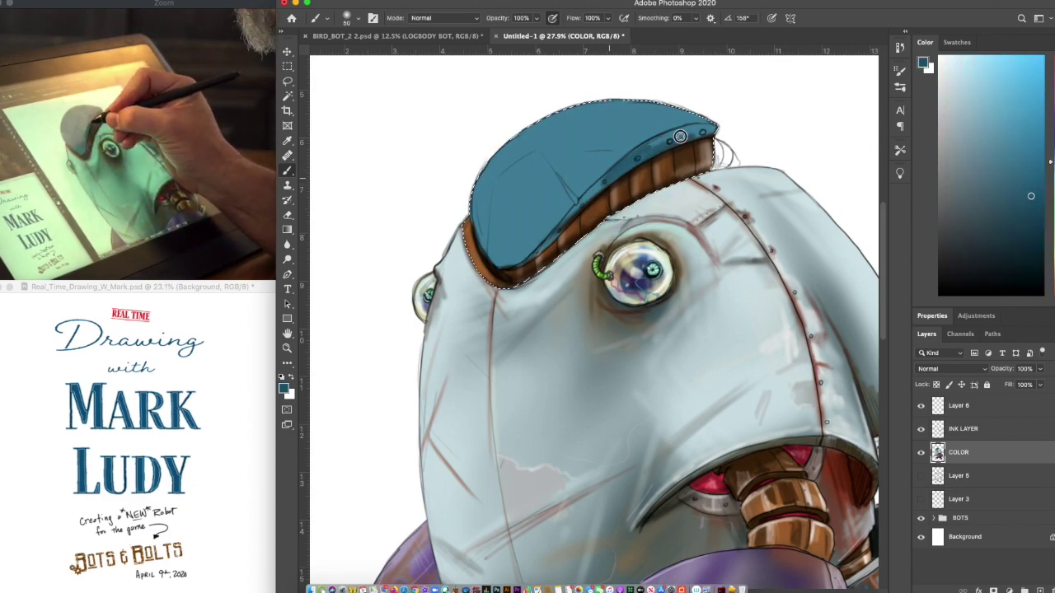
pyautogui.moveTo(600, 186); pyautogui.dragTo(515, 261)
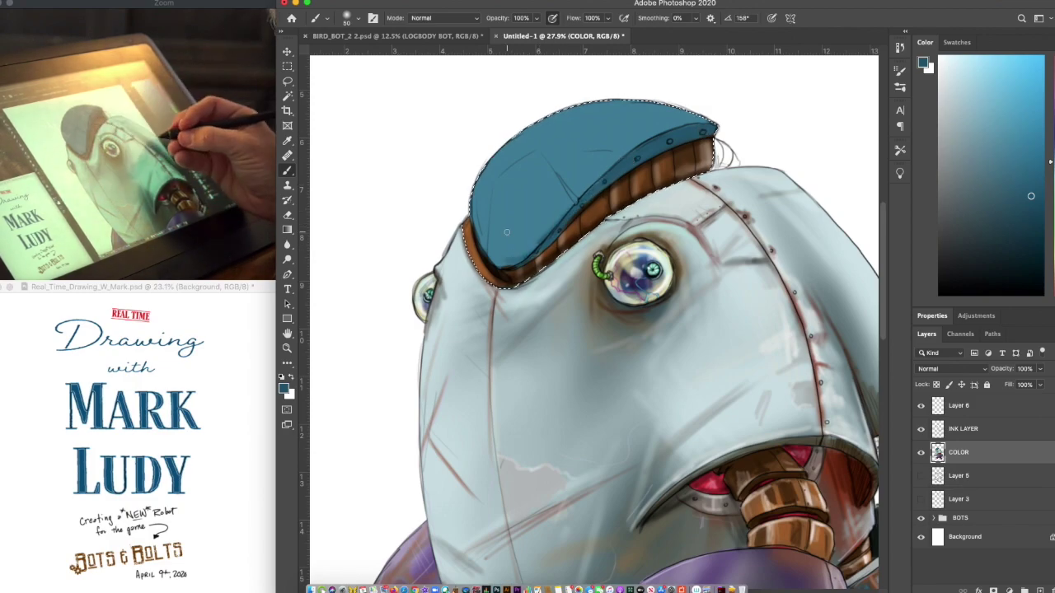
# Check the teal leg for reference and paint soft light gray-blue highlights over the panels of the cap's crown
pyautogui.scroll(-5, 835, 343)
pyautogui.hscroll(3, 835, 343)
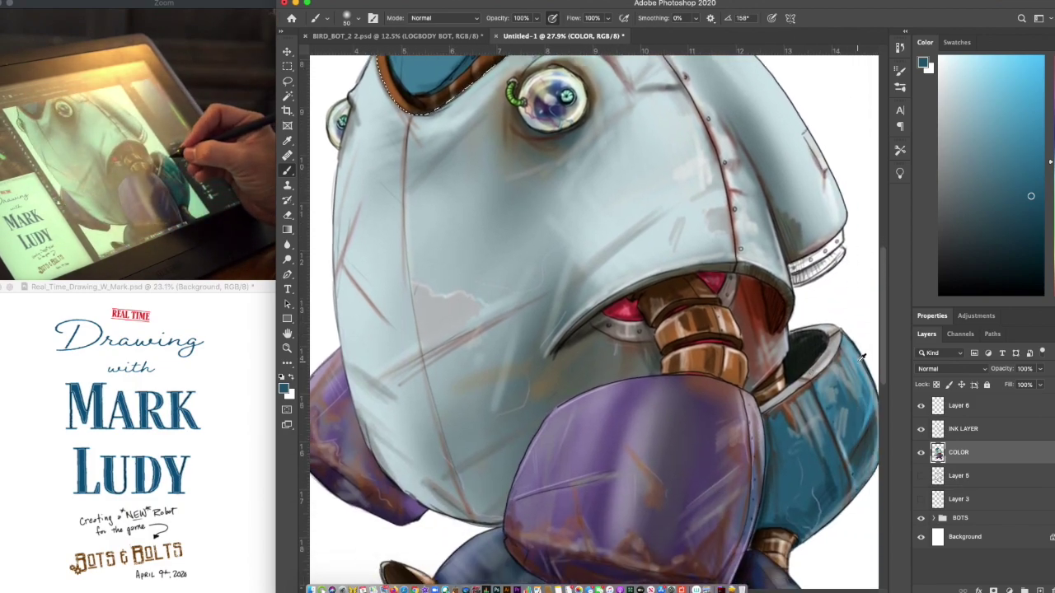
pyautogui.scroll(5, 863, 345)
pyautogui.hscroll(-3, 863, 345)
pyautogui.moveTo(546, 217)
pyautogui.mouseDown()
pyautogui.moveTo(533, 240)
pyautogui.moveTo(546, 179)
pyautogui.moveTo(537, 137)
pyautogui.moveTo(553, 158)
pyautogui.moveTo(549, 140)
pyautogui.mouseUp()
pyautogui.moveTo(506, 173)
pyautogui.mouseDown()
pyautogui.moveTo(685, 96)
pyautogui.moveTo(690, 111)
pyautogui.moveTo(616, 145)
pyautogui.moveTo(642, 126)
pyautogui.moveTo(627, 125)
pyautogui.moveTo(644, 103)
pyautogui.moveTo(543, 148)
pyautogui.moveTo(483, 217)
pyautogui.moveTo(479, 178)
pyautogui.moveTo(504, 157)
pyautogui.moveTo(538, 225)
pyautogui.moveTo(540, 152)
pyautogui.moveTo(554, 131)
pyautogui.moveTo(504, 156)
pyautogui.mouseUp()
pyautogui.click(949, 124)
pyautogui.moveTo(567, 173)
pyautogui.mouseDown()
pyautogui.moveTo(549, 149)
pyautogui.moveTo(570, 149)
pyautogui.moveTo(570, 176)
pyautogui.moveTo(590, 146)
pyautogui.moveTo(612, 150)
pyautogui.moveTo(606, 166)
pyautogui.moveTo(635, 115)
pyautogui.mouseUp()
pyautogui.moveTo(535, 198)
pyautogui.mouseDown()
pyautogui.moveTo(549, 192)
pyautogui.moveTo(560, 206)
pyautogui.mouseUp()
pyautogui.moveTo(538, 168)
pyautogui.mouseDown()
pyautogui.moveTo(519, 196)
pyautogui.moveTo(513, 172)
pyautogui.moveTo(500, 190)
pyautogui.moveTo(499, 173)
pyautogui.moveTo(588, 99)
pyautogui.moveTo(529, 129)
pyautogui.moveTo(662, 108)
pyautogui.mouseUp()
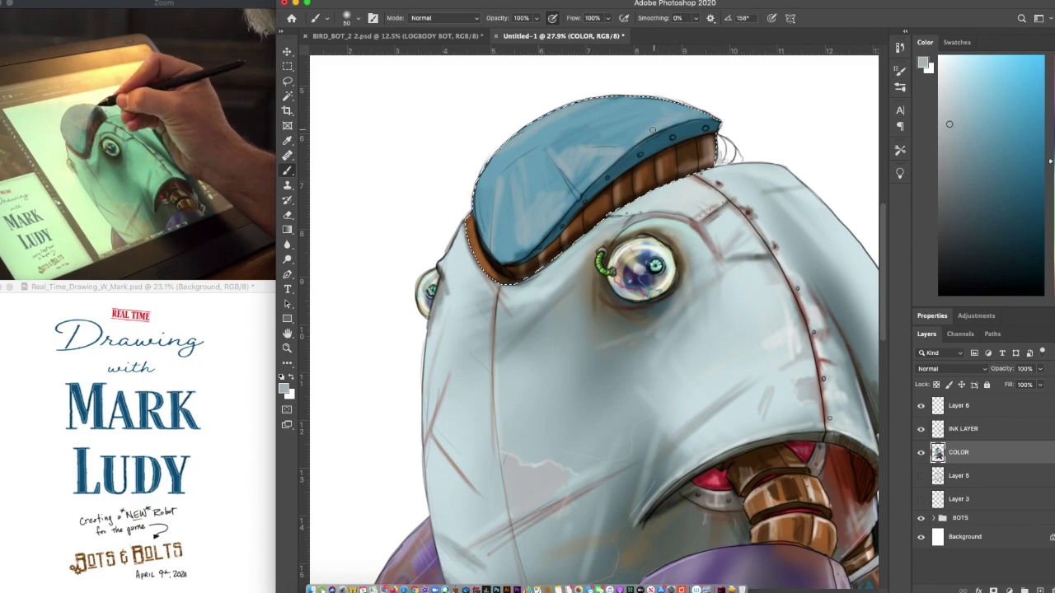
# Add near-white highlights to the cap's crown with the brush reduced to size 35
pyautogui.click(940, 76)
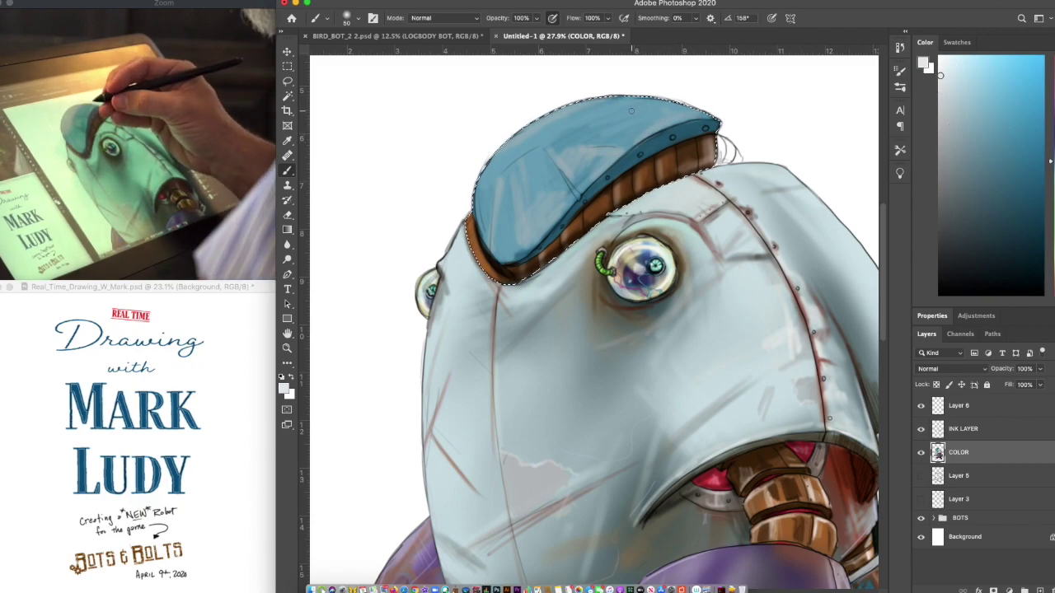
pyautogui.press('[')
pyautogui.press('[')
pyautogui.press('[')
pyautogui.moveTo(579, 155); pyautogui.dragTo(594, 148)
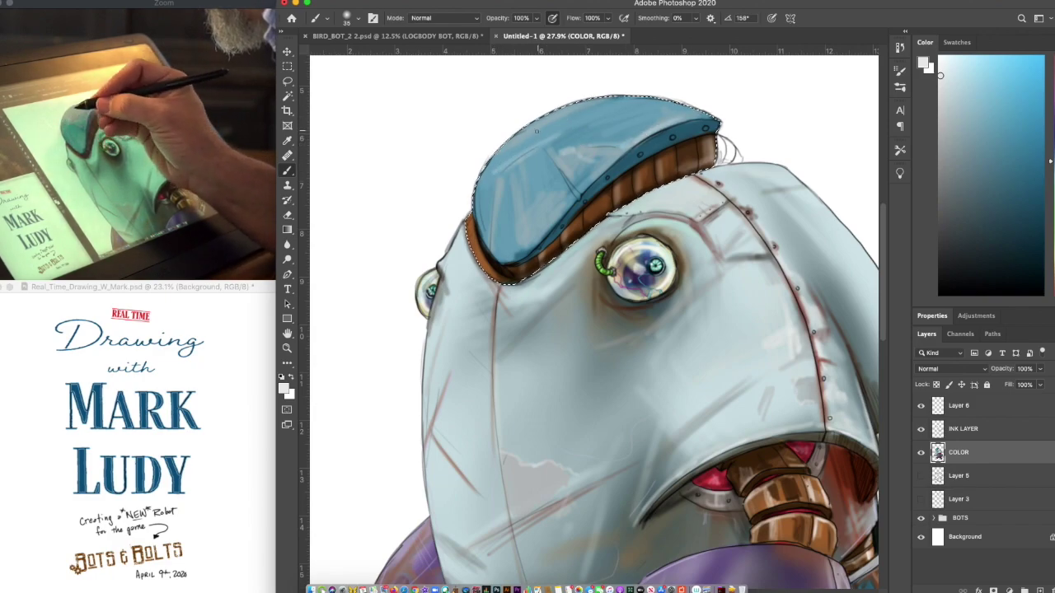
# Paint dark red rust streaks and creases on the cap and edge them with near-white using a size 20 brush
pyautogui.click(1051, 288)
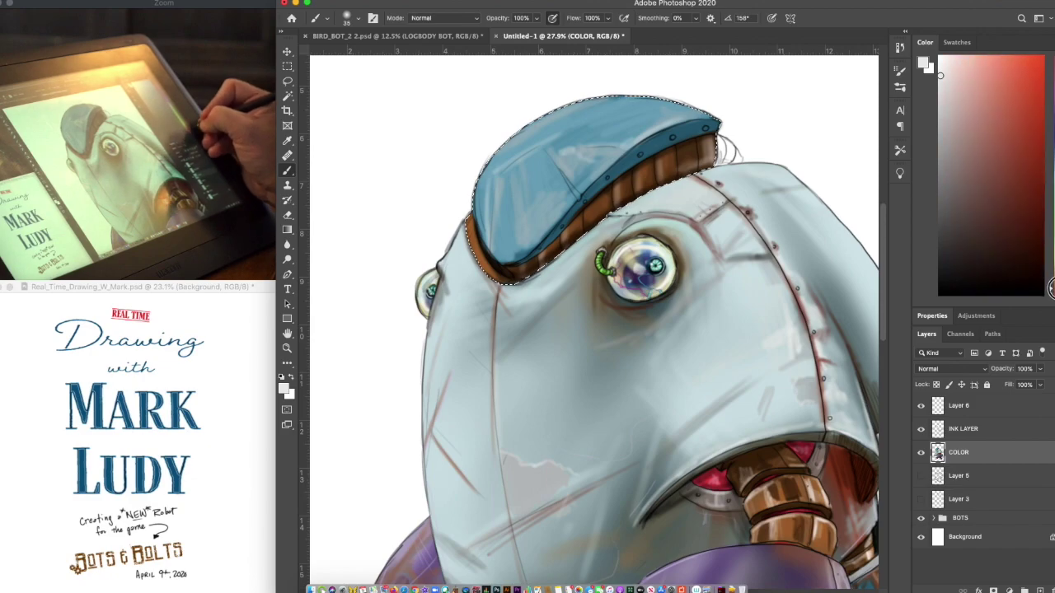
pyautogui.click(1037, 197)
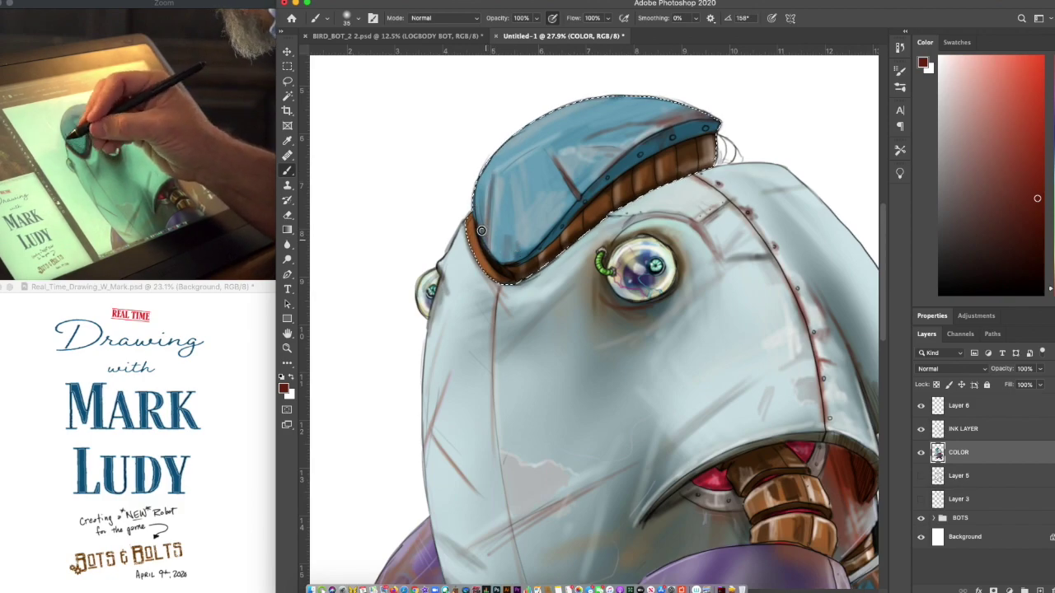
pyautogui.click(940, 73)
pyautogui.press('[')
pyautogui.press('[')
pyautogui.press('[')
pyautogui.moveTo(559, 161); pyautogui.dragTo(579, 195)
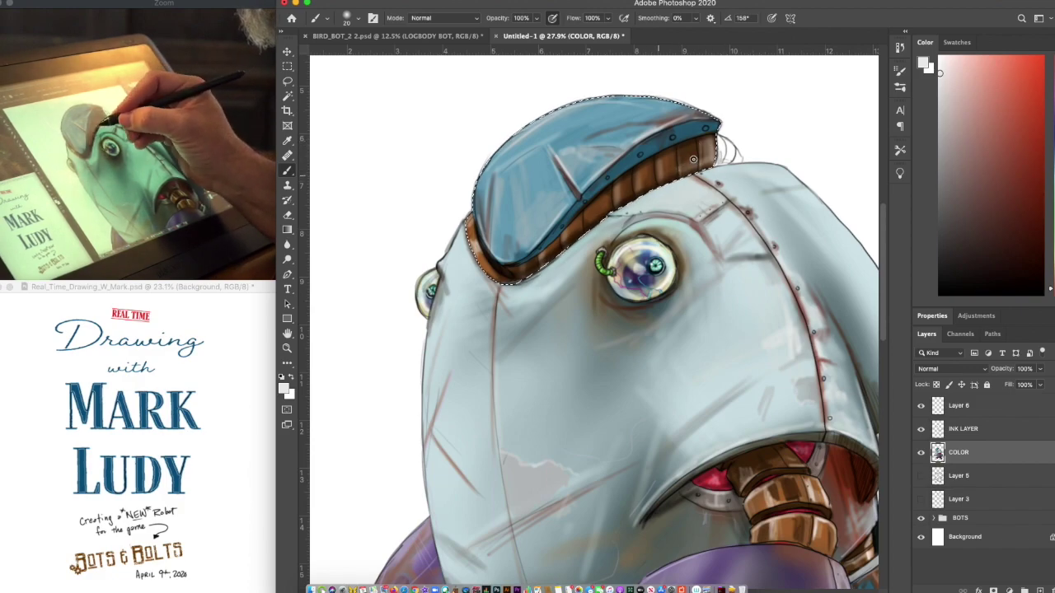
# Color the rivets along the cap's rim bright red and clear the cap selection
pyautogui.moveTo(1037, 206); pyautogui.dragTo(1040, 64)
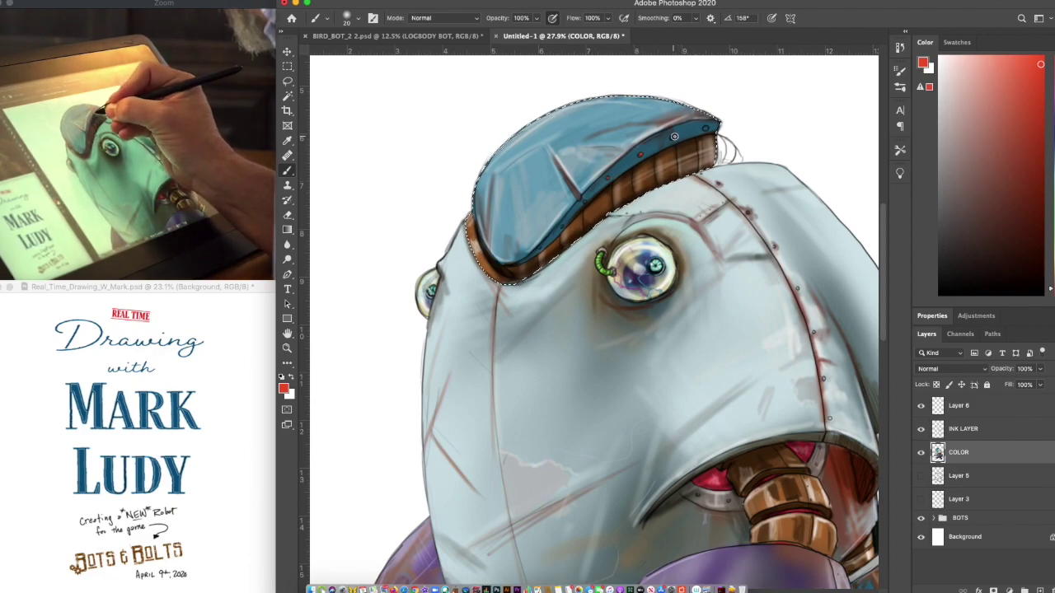
pyautogui.click(705, 128)
pyautogui.click(608, 178)
pyautogui.click(581, 201)
pyautogui.scroll(-4, 584, 201)
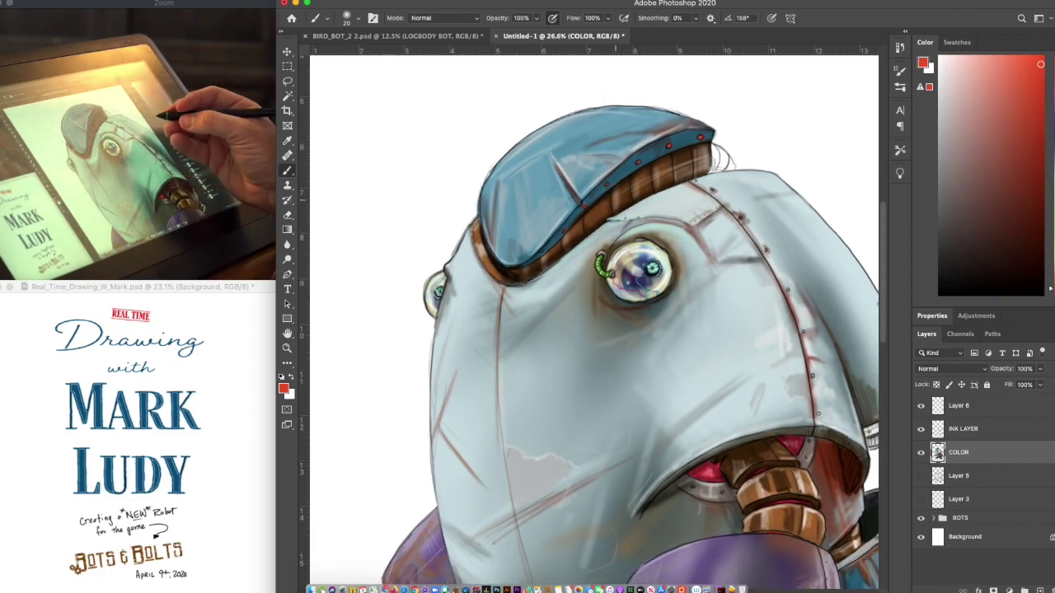
pyautogui.scroll(-2, 599, 177)
pyautogui.scroll(4, 599, 177)
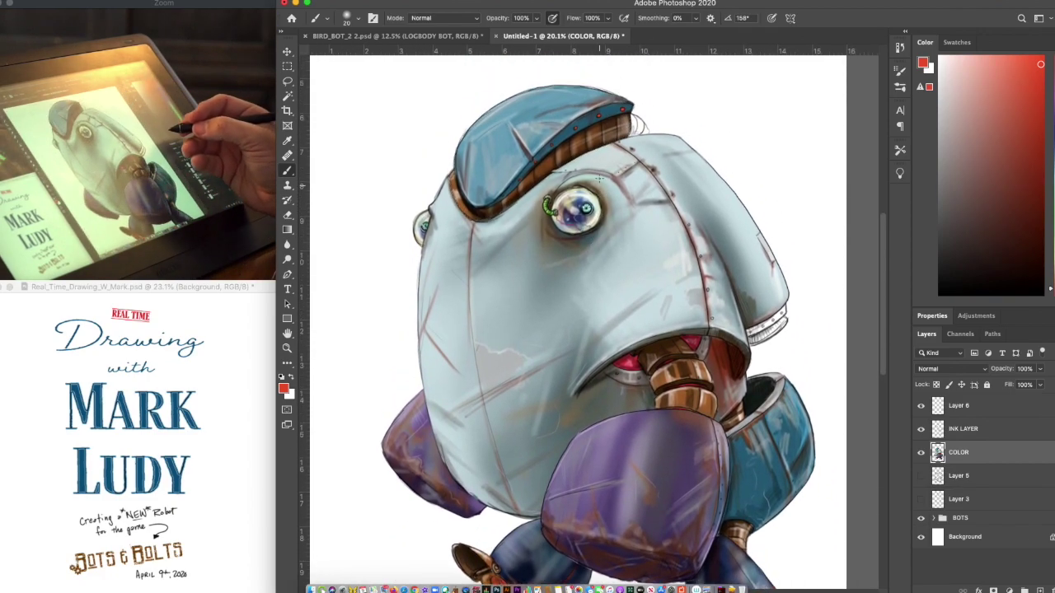
pyautogui.scroll(3, 571, 79)
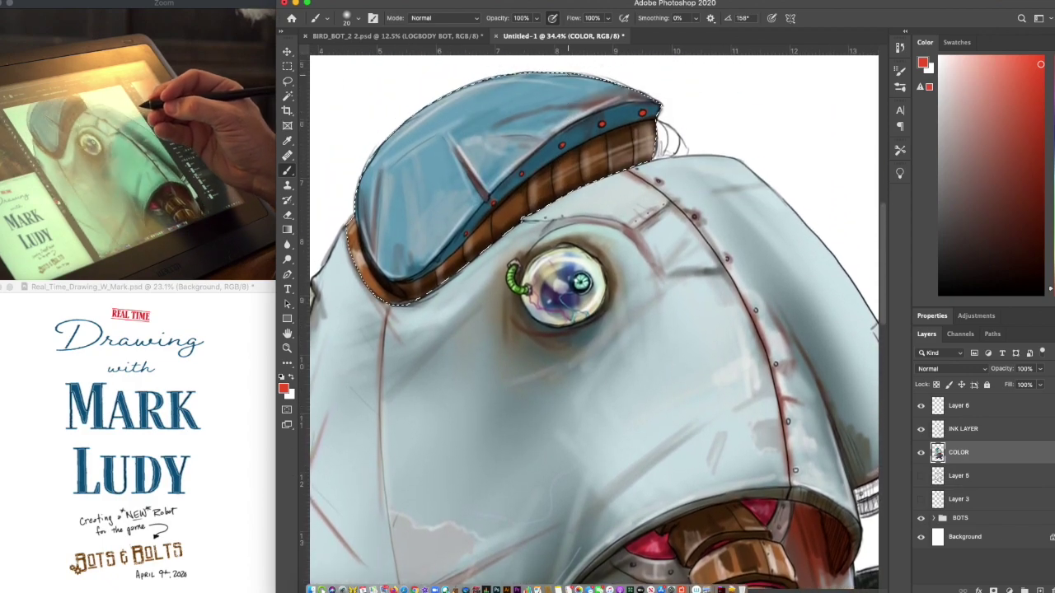
pyautogui.press('super+d')
# Fill the small sketched tuft behind the cap's brown band with a muted olive green using the size 20 brush
pyautogui.press('l')
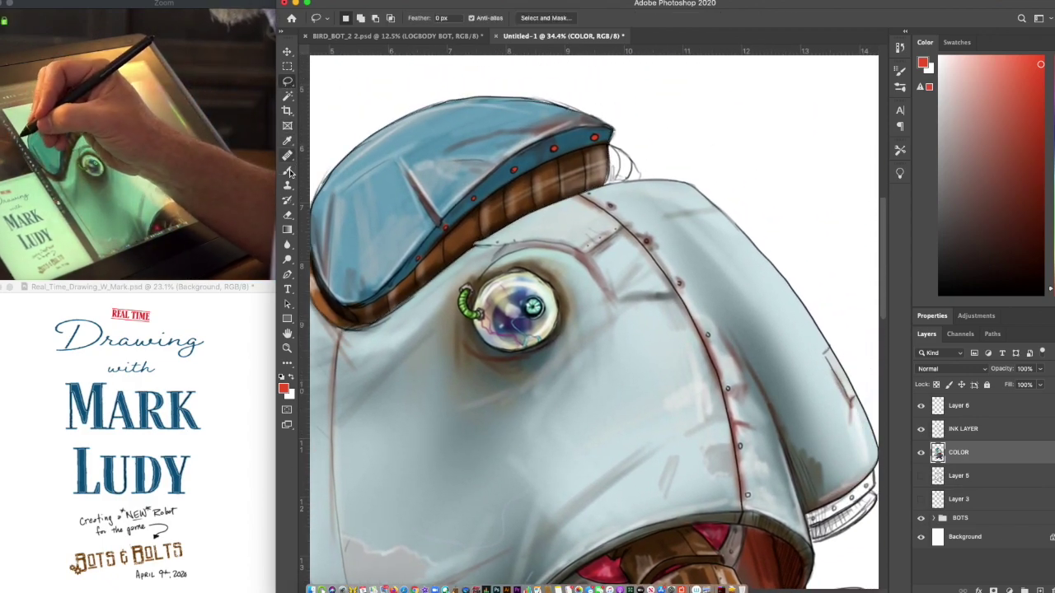
pyautogui.press('b')
pyautogui.click(1051, 252)
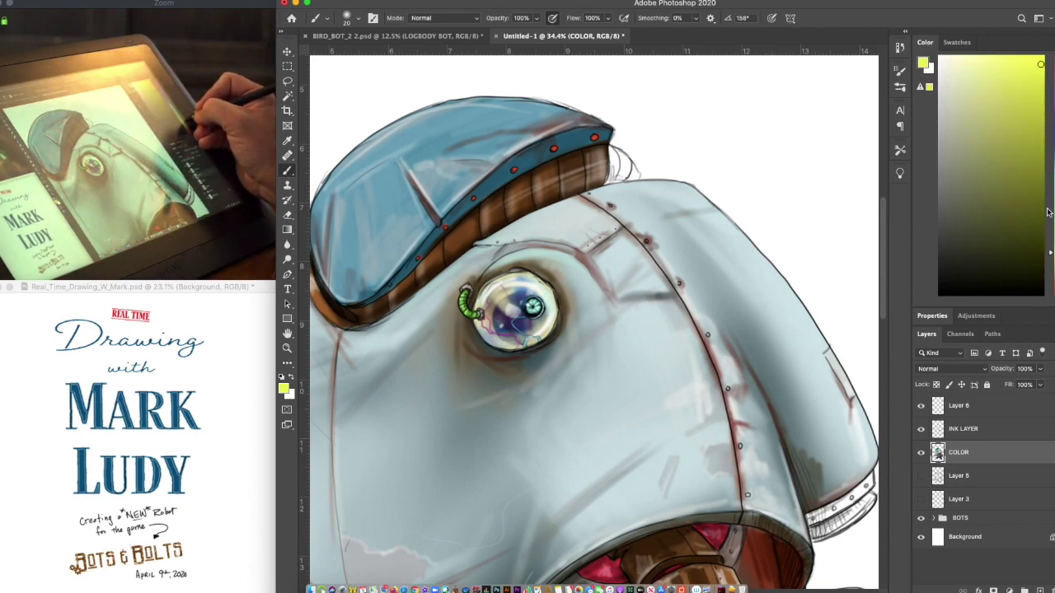
pyautogui.click(979, 122)
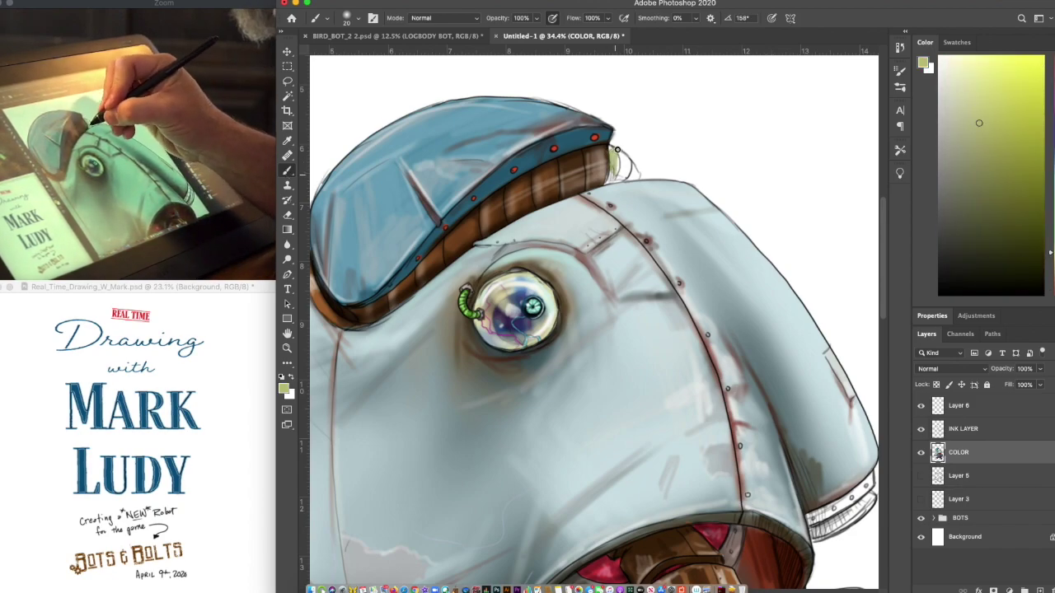
pyautogui.moveTo(628, 180); pyautogui.dragTo(634, 174)
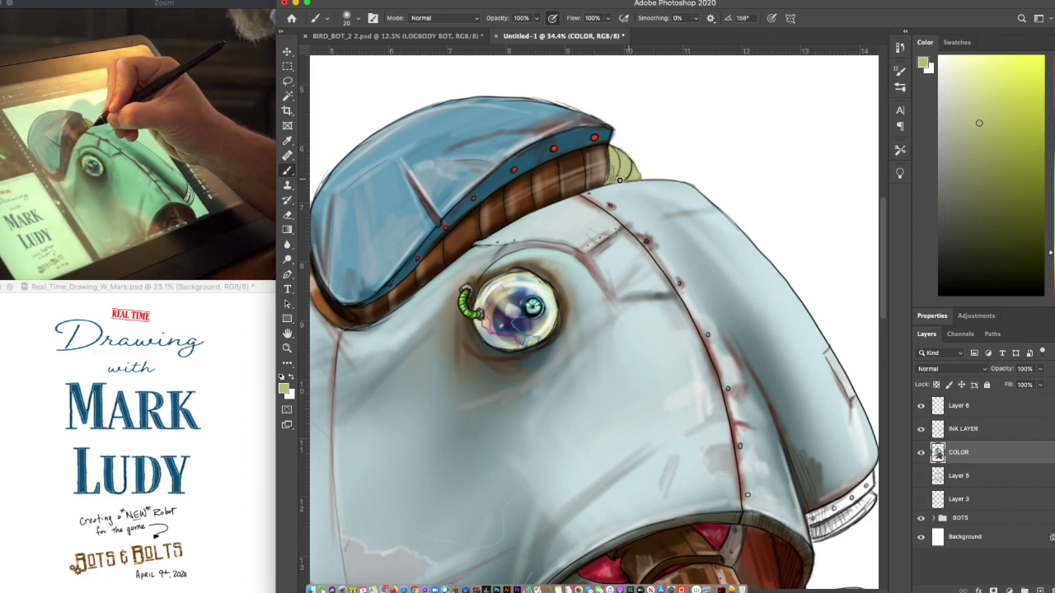
# Add pale yellow and near-white highlights to the green tuft behind the cap
pyautogui.click(979, 63)
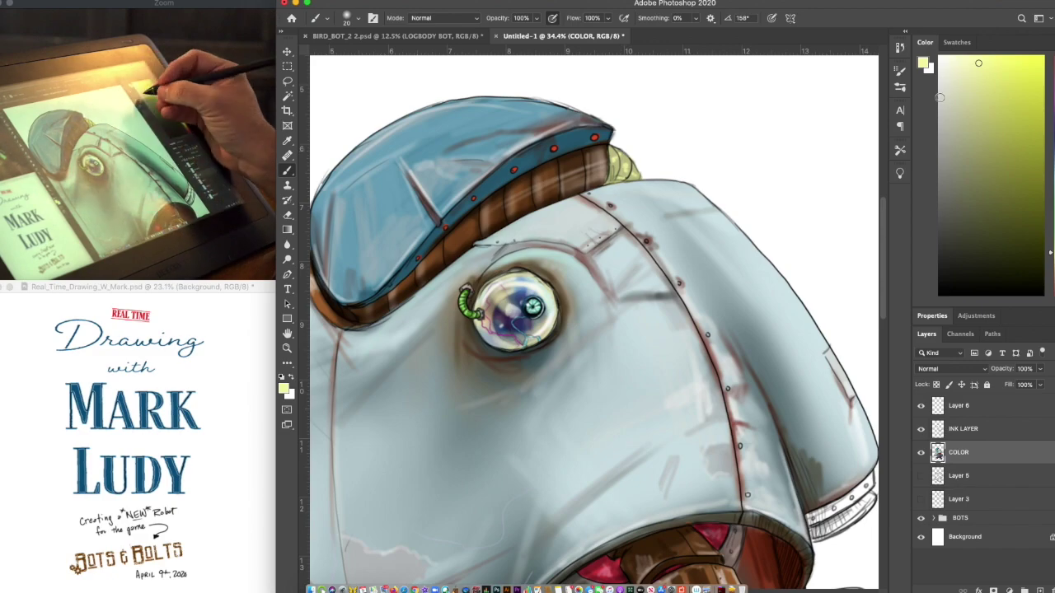
pyautogui.click(941, 59)
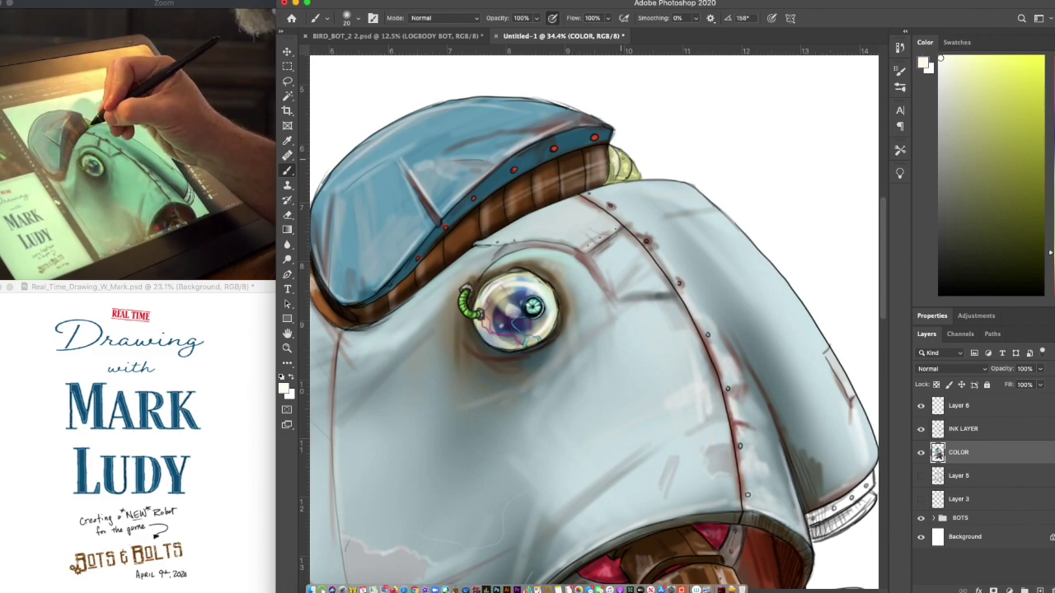
pyautogui.moveTo(623, 155); pyautogui.dragTo(610, 149)
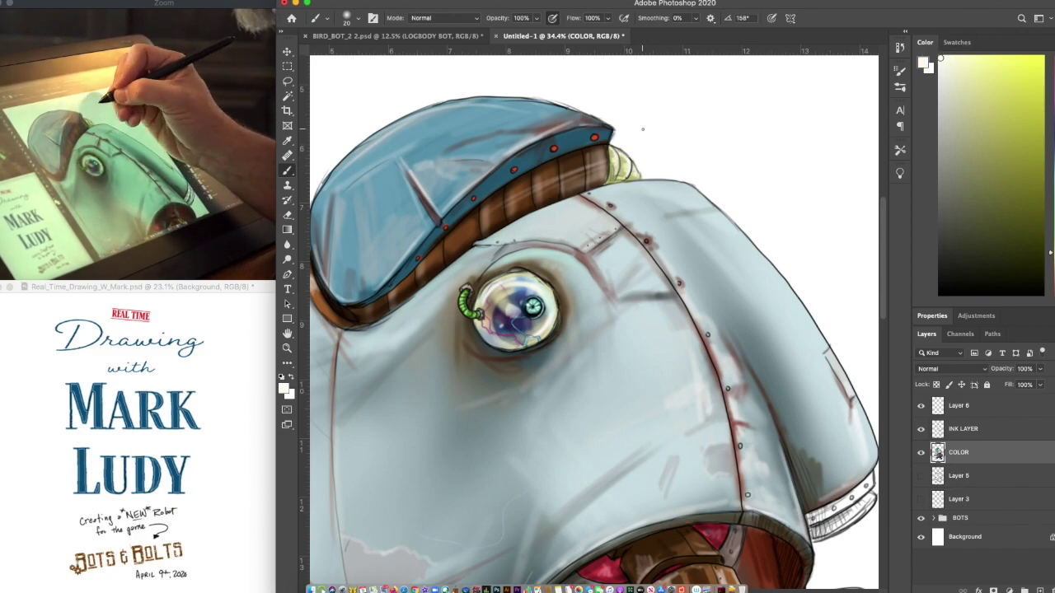
# Paint the riveted rim of the rear light-blue shell gray, sampled from the plate beside the red joint, with a lighter gray for highlights
pyautogui.scroll(-5, 643, 128)
pyautogui.hscroll(2, 643, 129)
pyautogui.scroll(-5, 643, 129)
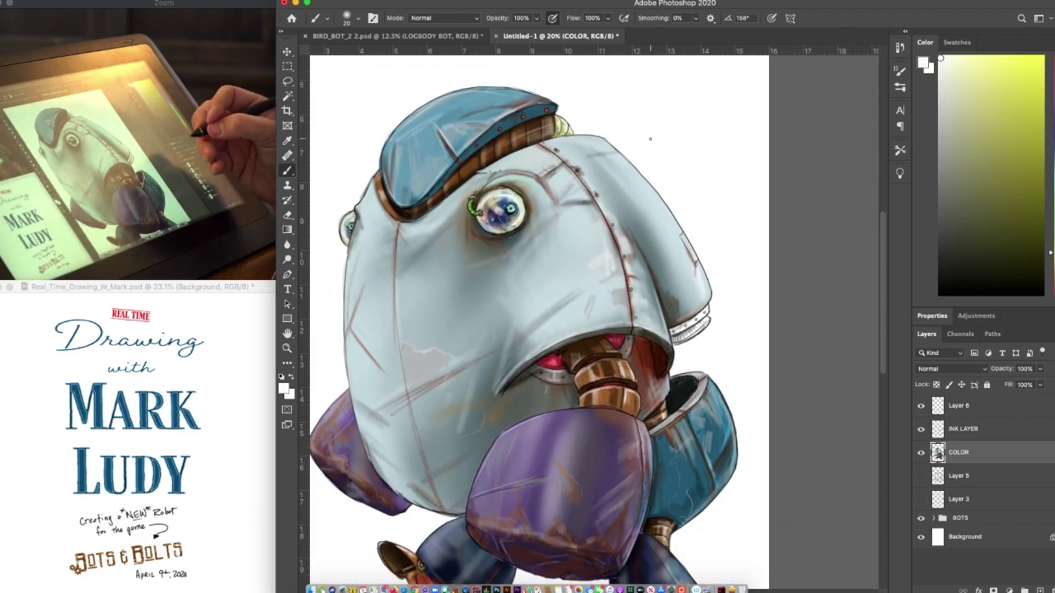
pyautogui.scroll(5, 649, 137)
pyautogui.moveTo(811, 321); pyautogui.dragTo(770, 301)
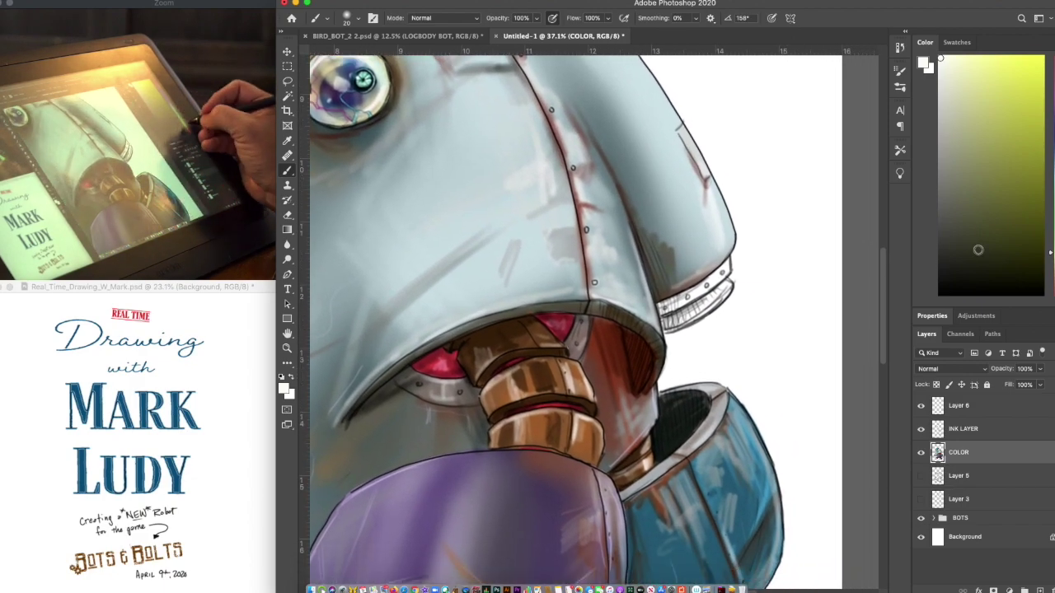
pyautogui.keyDown('alt'); pyautogui.click(431, 388); pyautogui.keyUp('alt')
pyautogui.click(944, 136)
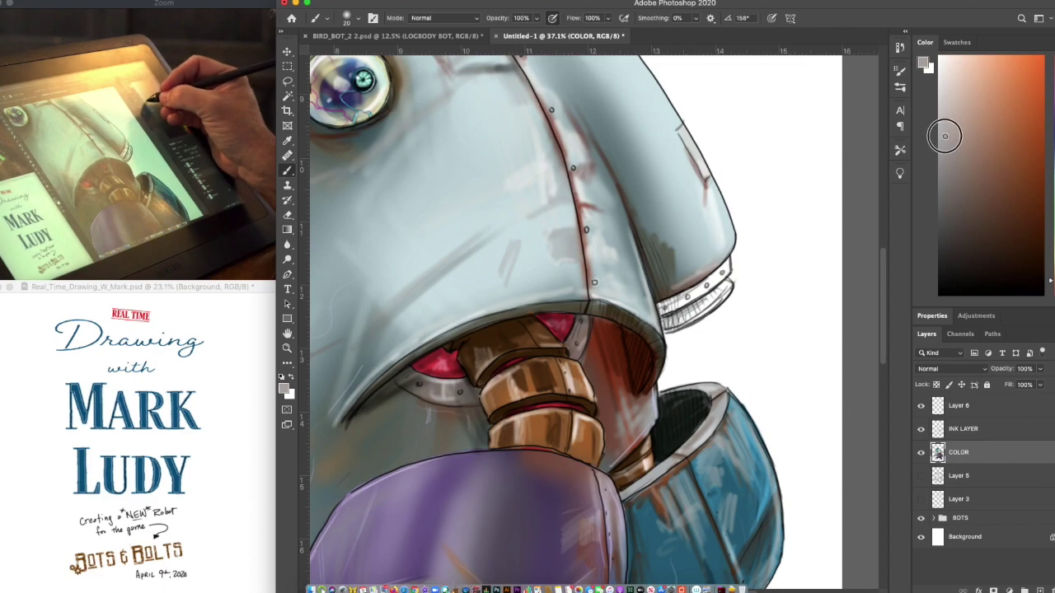
pyautogui.moveTo(663, 303); pyautogui.dragTo(666, 311)
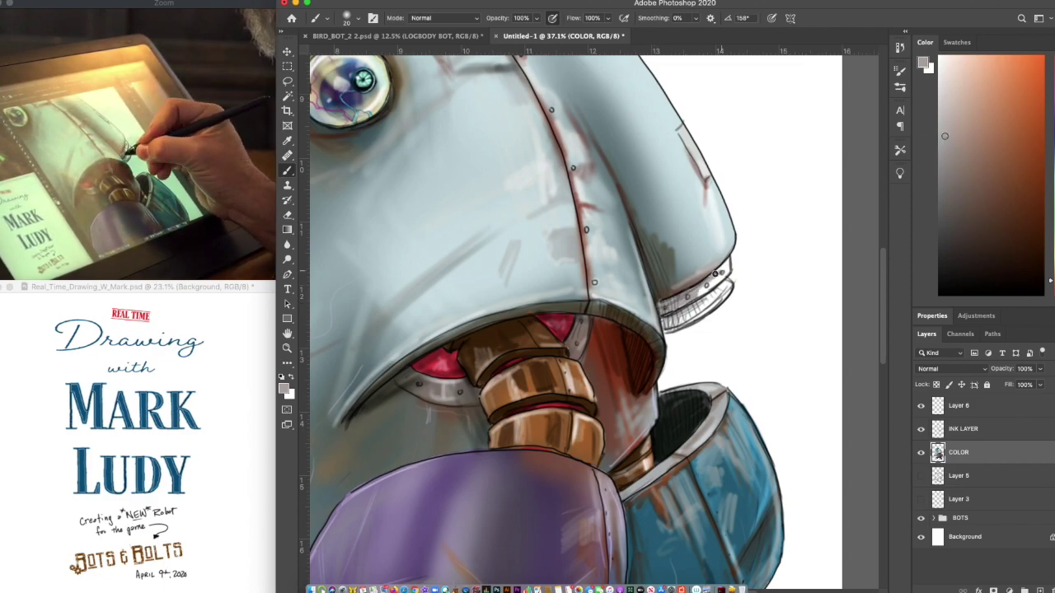
pyautogui.click(706, 286)
pyautogui.click(694, 293)
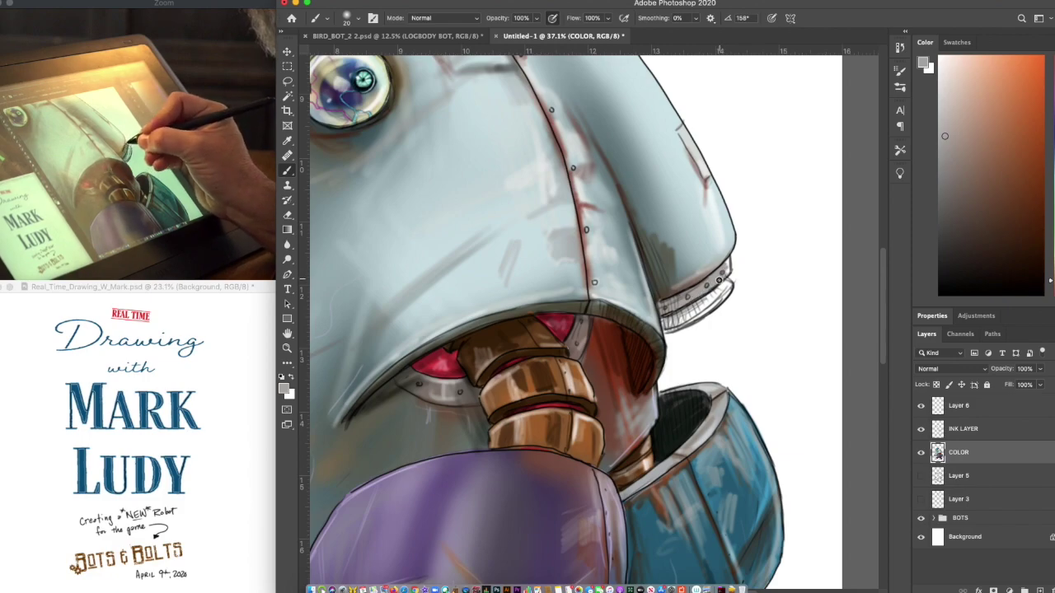
pyautogui.click(943, 83)
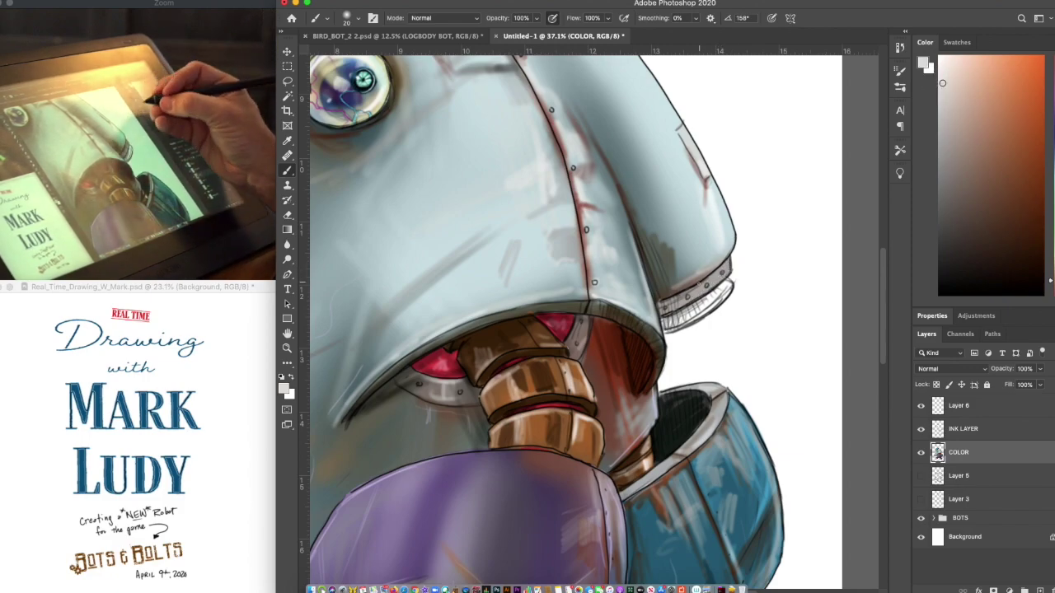
# Color the opening beneath the rear shell's rim dark reddish brown, with lighter rust highlights and near-black brown shading
pyautogui.click(1051, 284)
pyautogui.click(1028, 204)
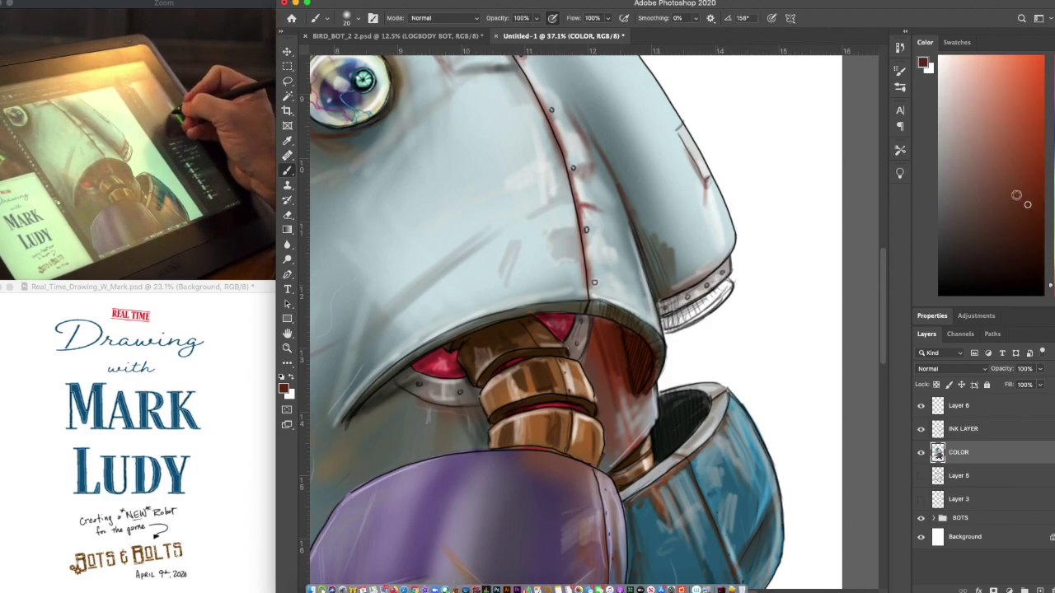
pyautogui.moveTo(673, 317)
pyautogui.mouseDown()
pyautogui.moveTo(723, 288)
pyautogui.moveTo(664, 331)
pyautogui.moveTo(691, 313)
pyautogui.mouseUp()
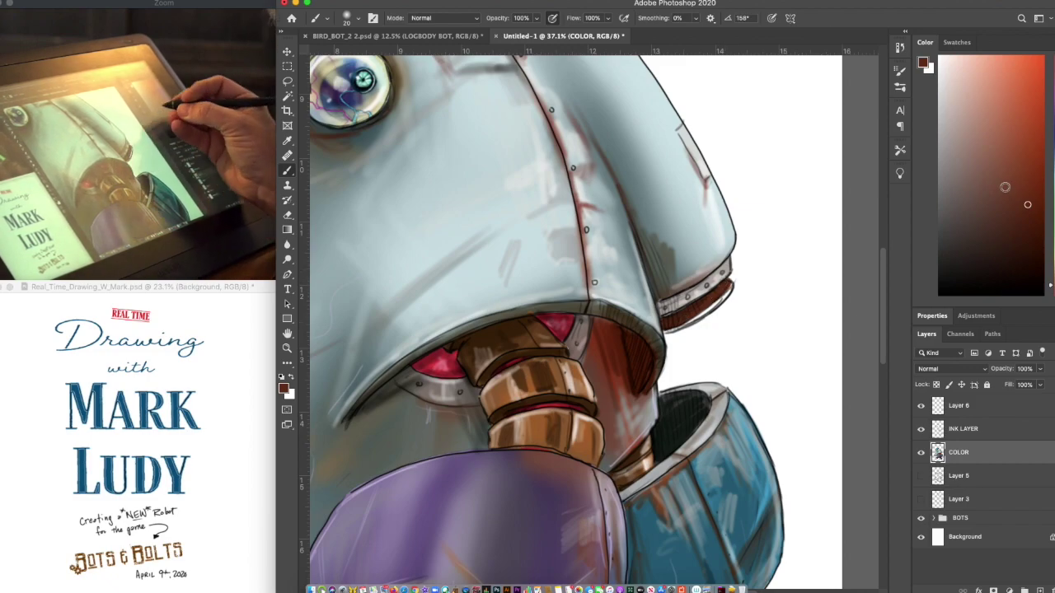
pyautogui.click(1010, 143)
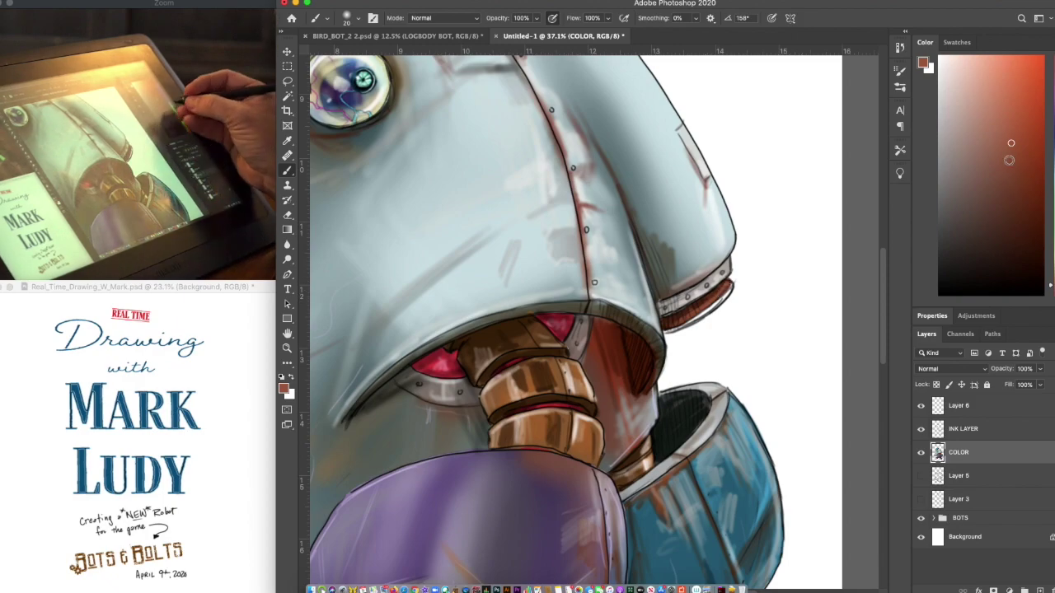
pyautogui.click(1025, 240)
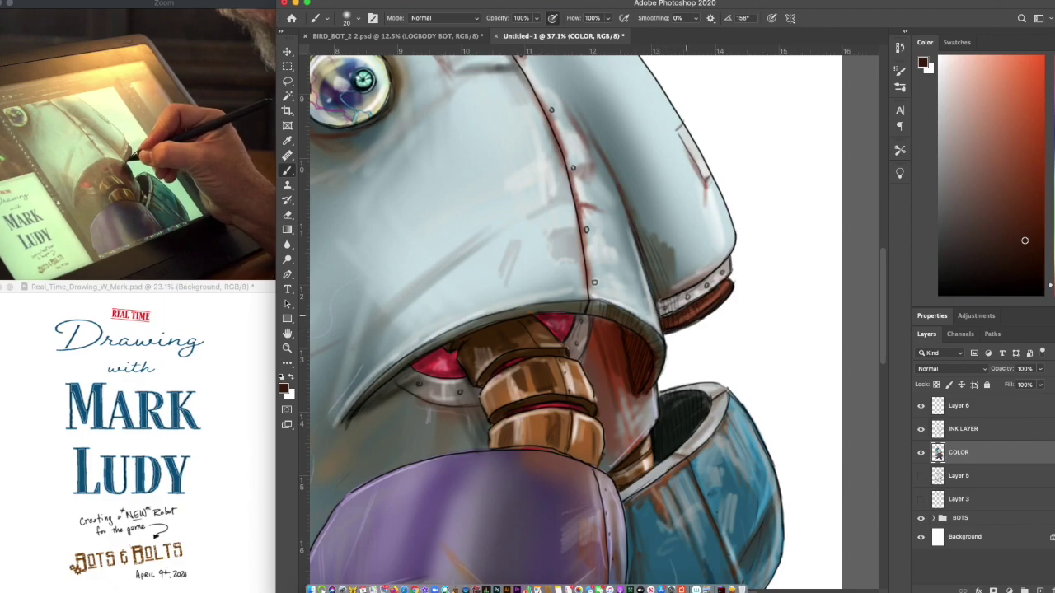
# Touch up the edge of the far purple arm with light lavender sampled from the front purple arm
pyautogui.scroll(-6, 682, 318)
pyautogui.hscroll(-3, 700, 310)
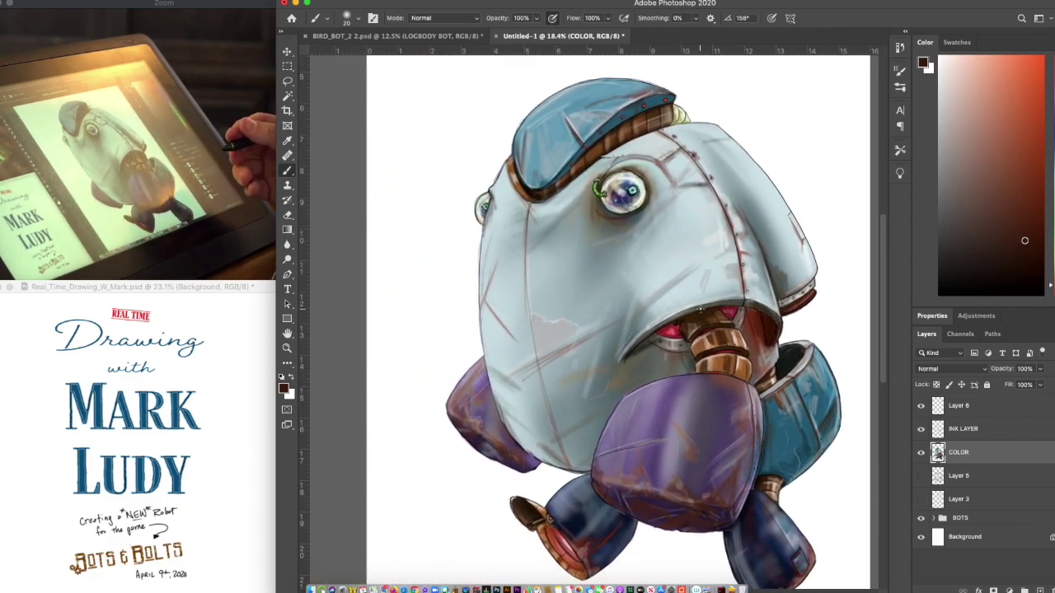
pyautogui.scroll(3, 700, 309)
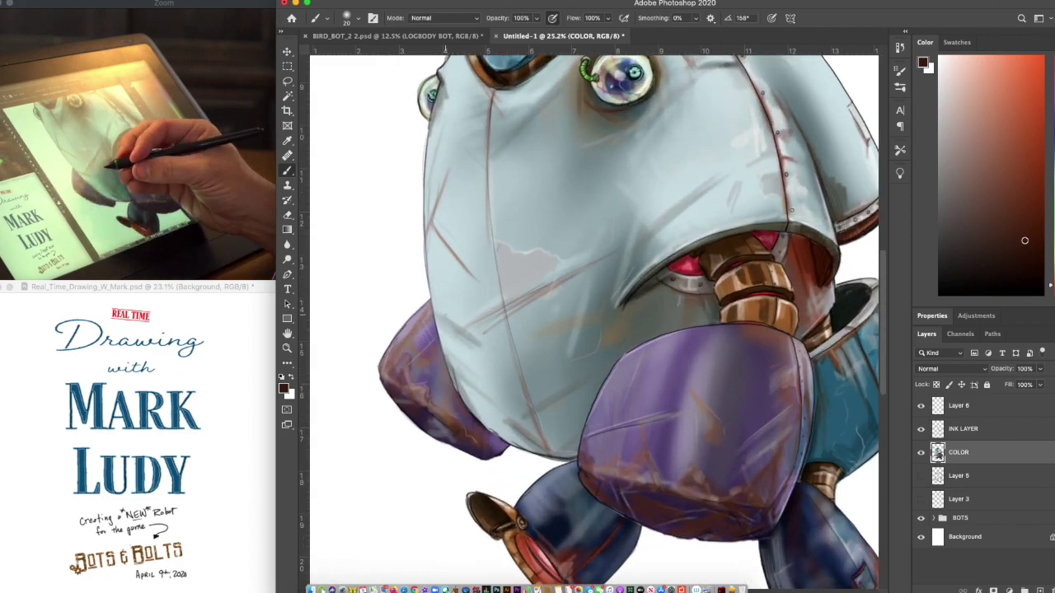
pyautogui.keyDown('alt'); pyautogui.click(615, 384); pyautogui.keyUp('alt')
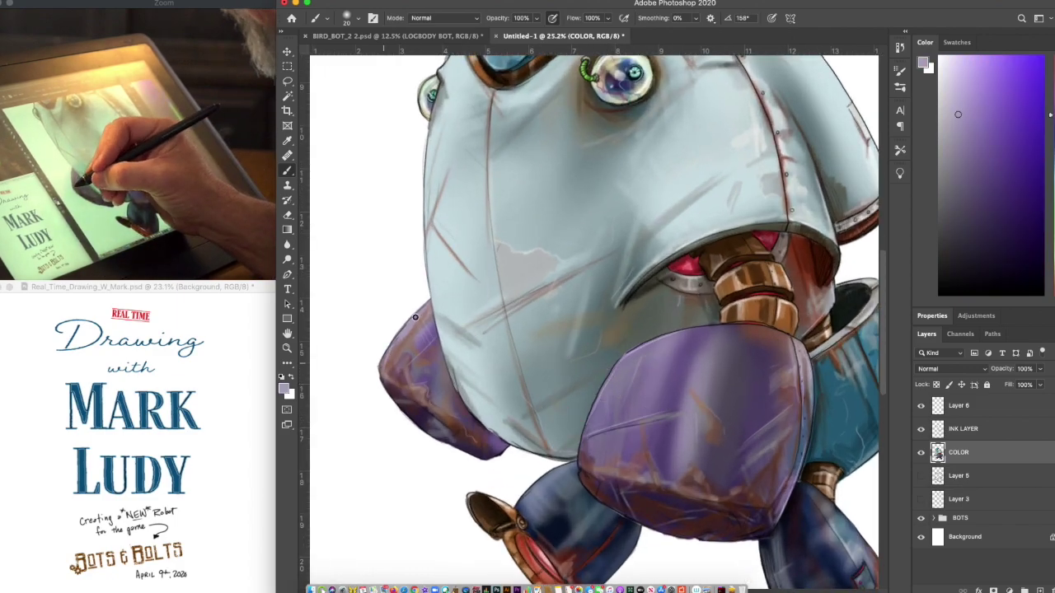
pyautogui.scroll(-3, 424, 306)
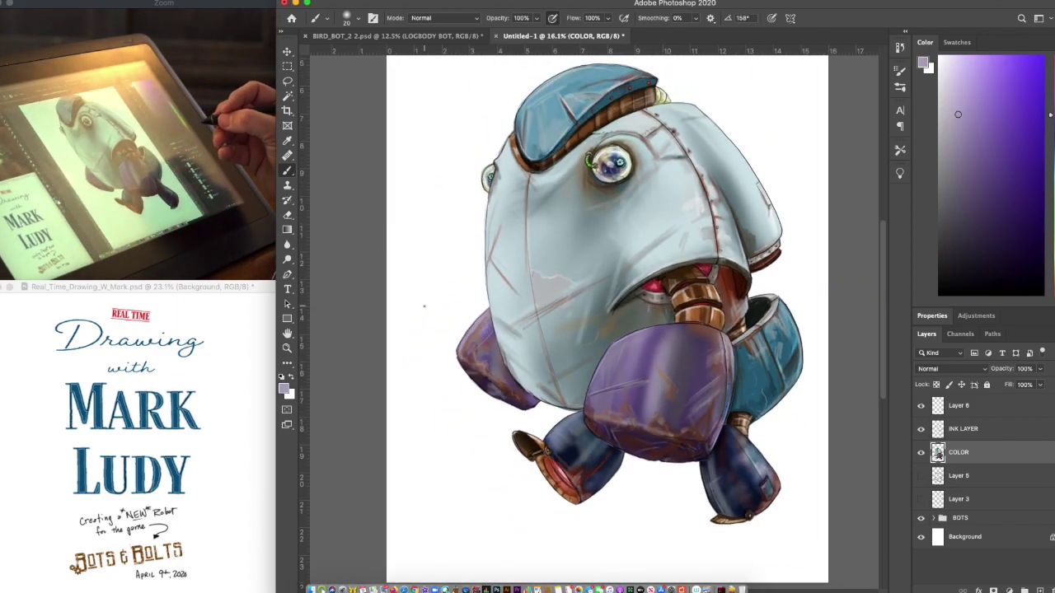
pyautogui.scroll(2, 423, 306)
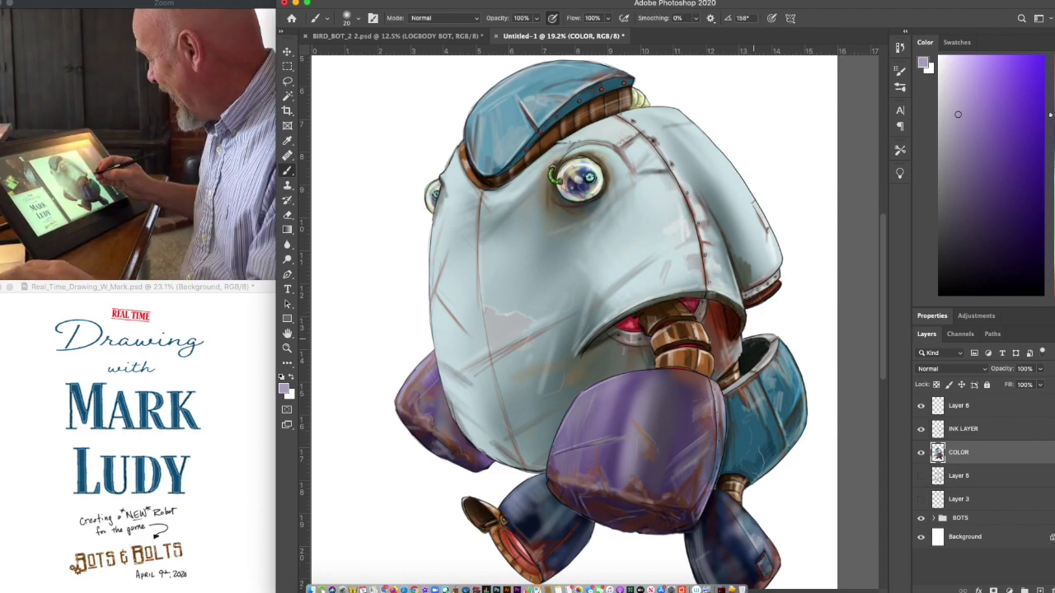
pyautogui.moveTo(765, 392); pyautogui.dragTo(744, 361)
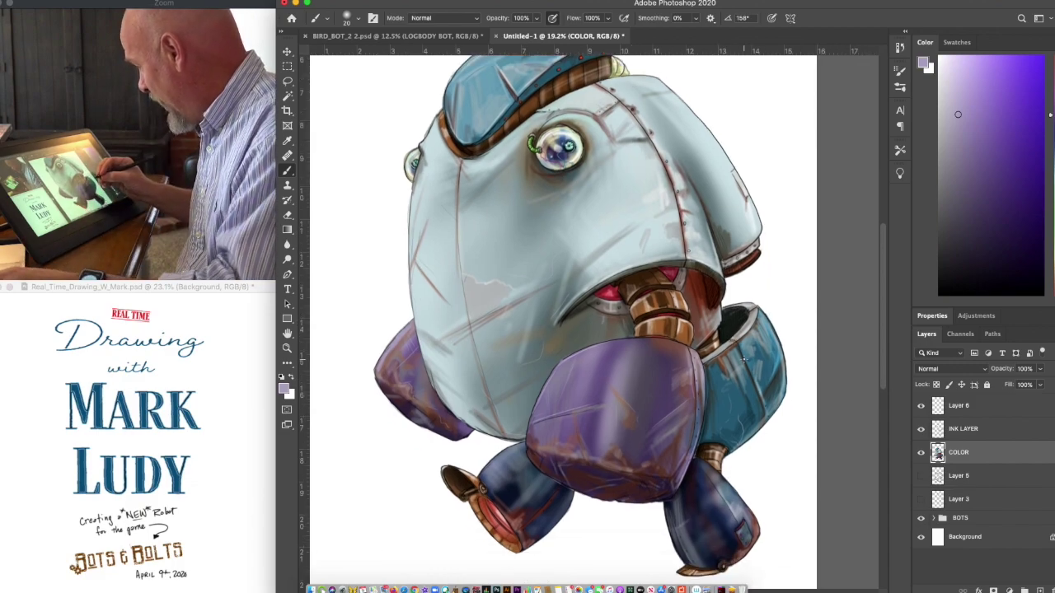
pyautogui.scroll(-3, 739, 373)
pyautogui.scroll(1, 744, 361)
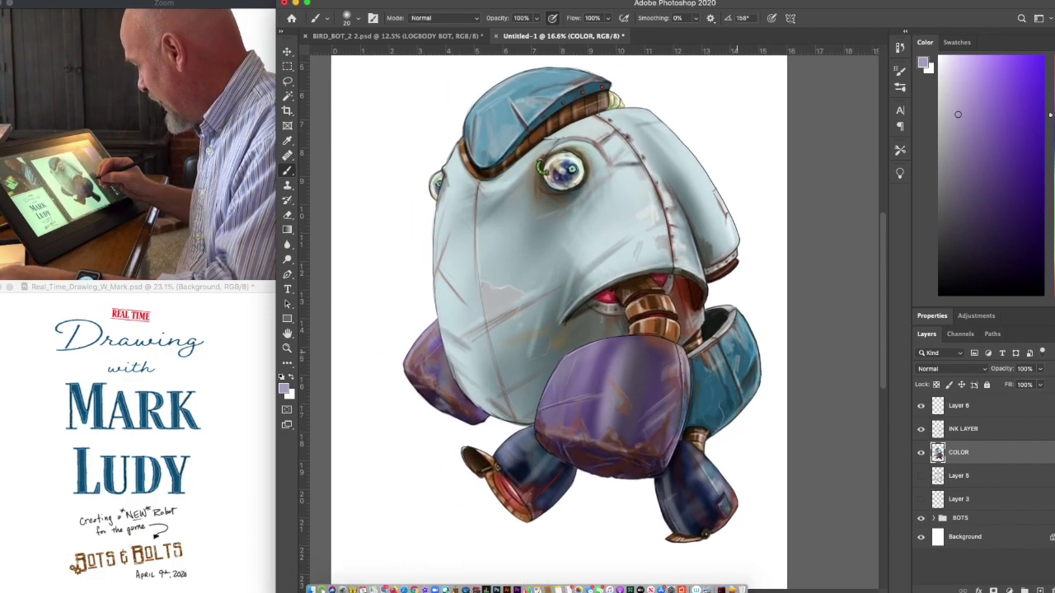